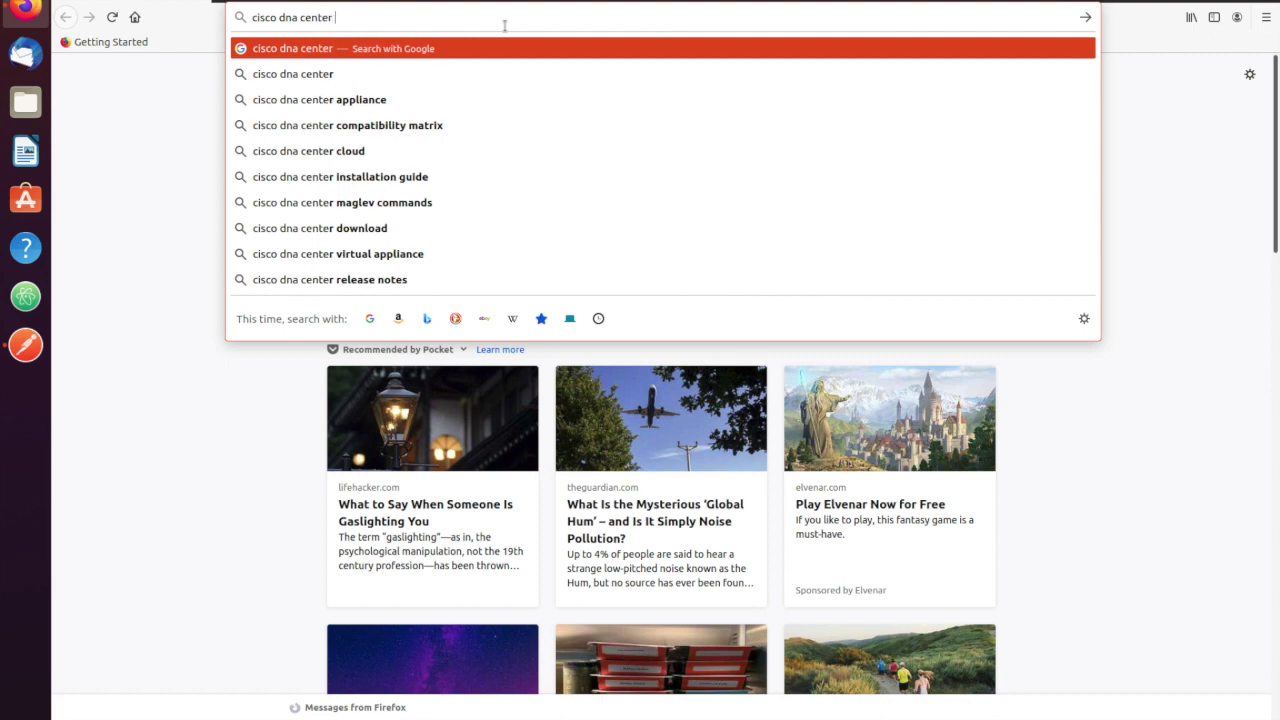
Search Google for 'Cisco DNA Center always on sandbox' and open the 'Sandbox - Cisco DevNet' result.
type("sa")
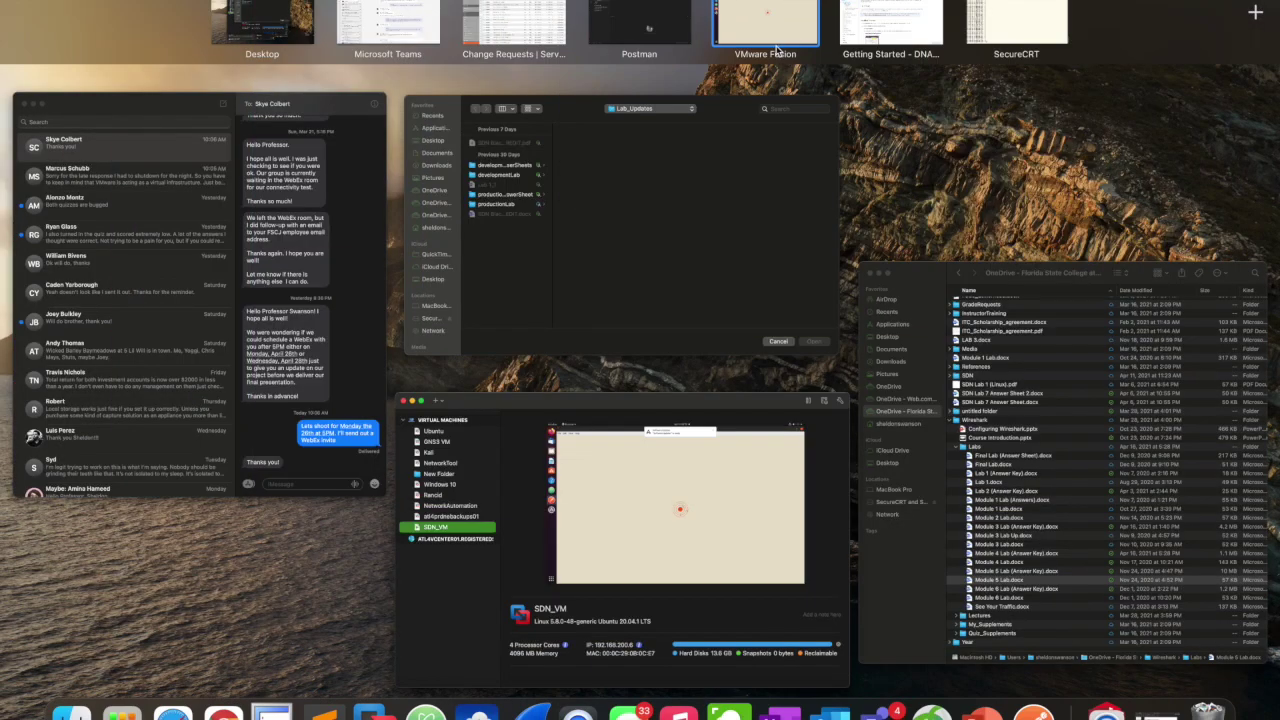
left_click(776, 50)
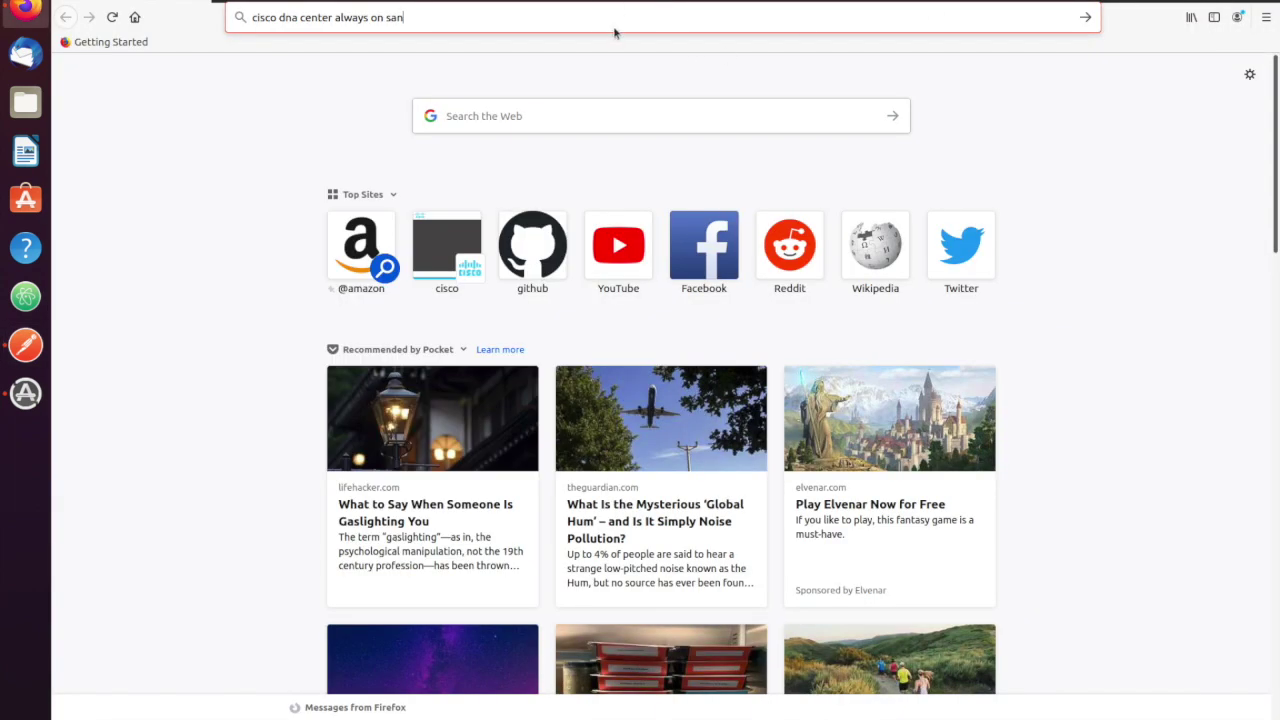
type("box")
key("Return")
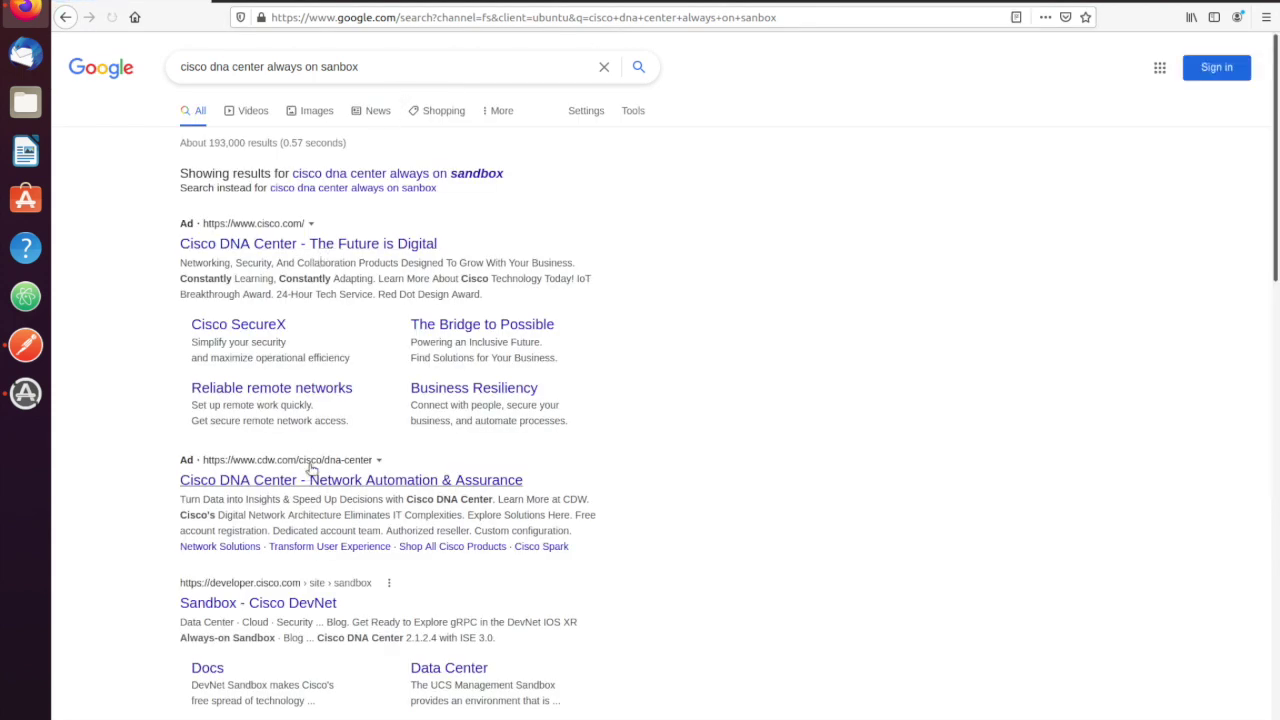
scroll(318, 481, "down", 4)
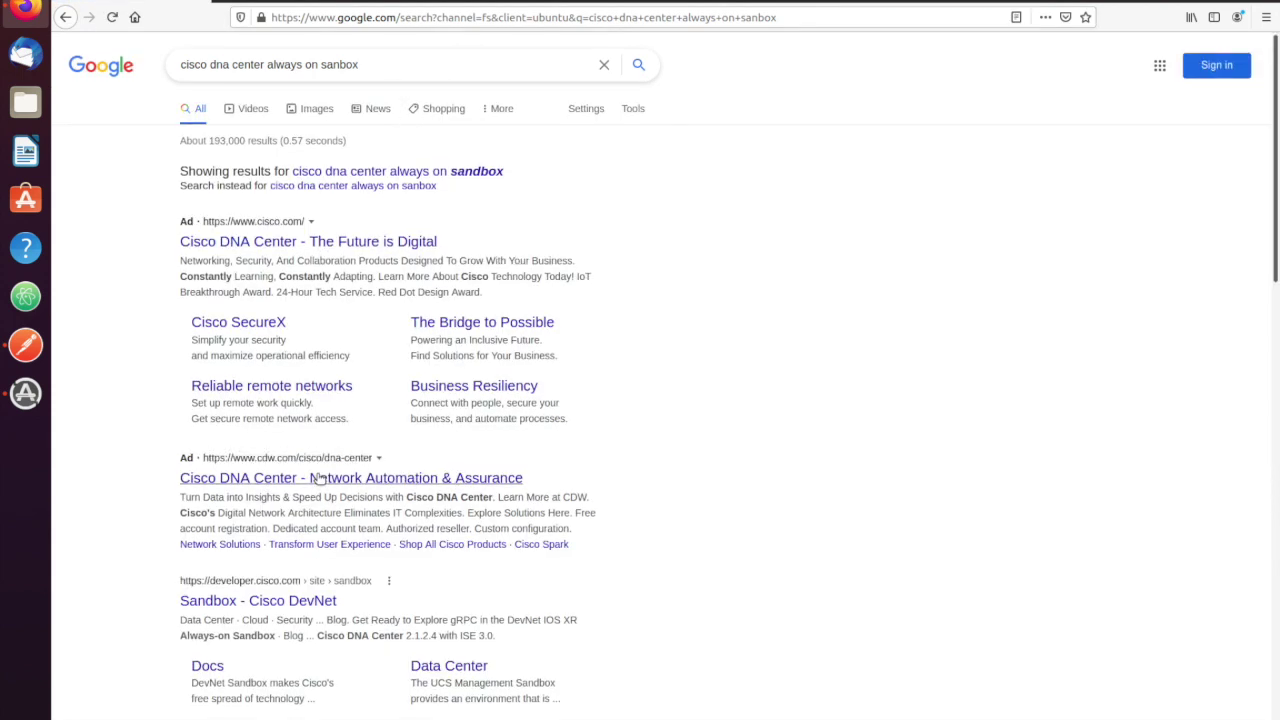
scroll(318, 479, "down", 3)
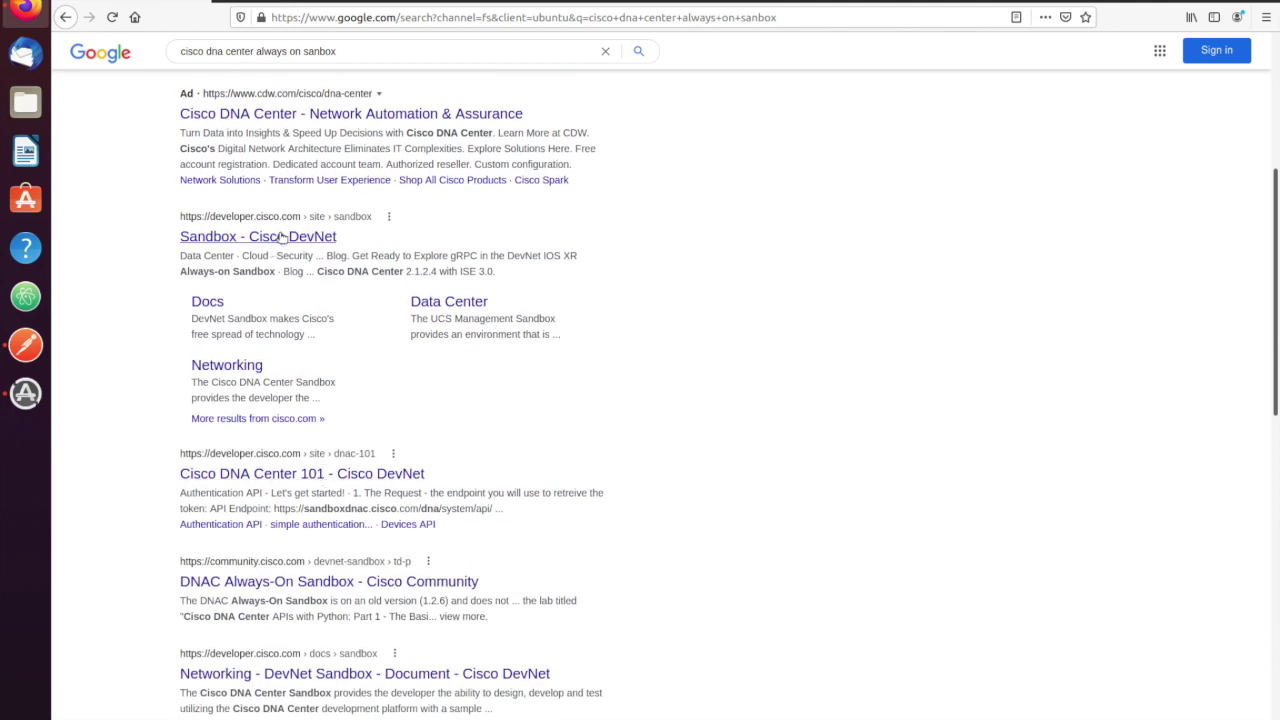
left_click(282, 237)
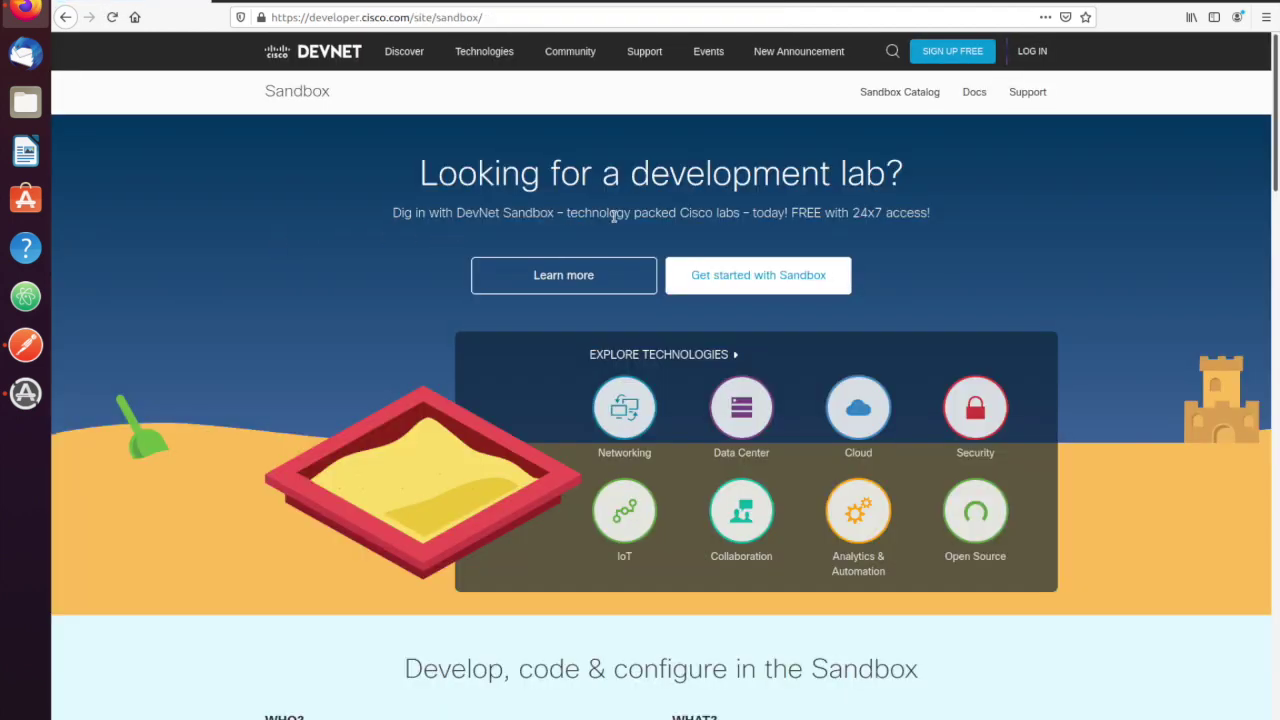
Start with DevNet Sandbox and choose to log in with Google.
scroll(612, 220, "down", 2)
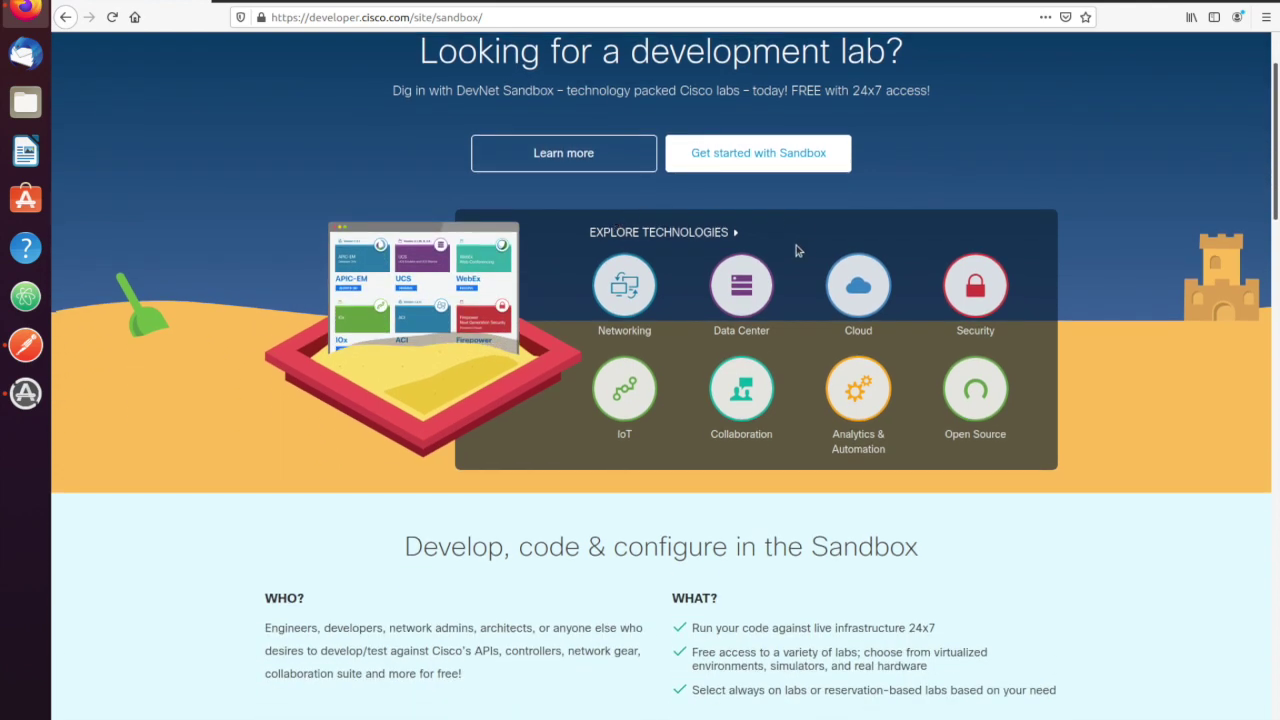
left_click(707, 155)
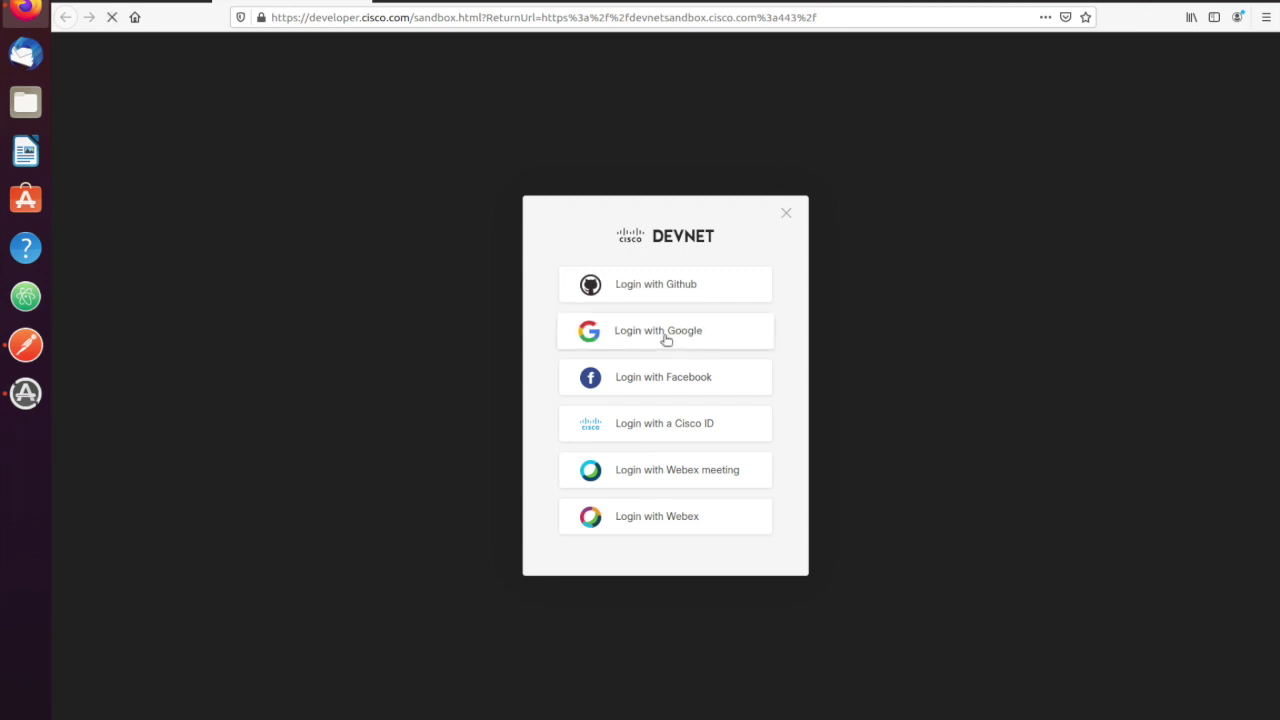
left_click(666, 337)
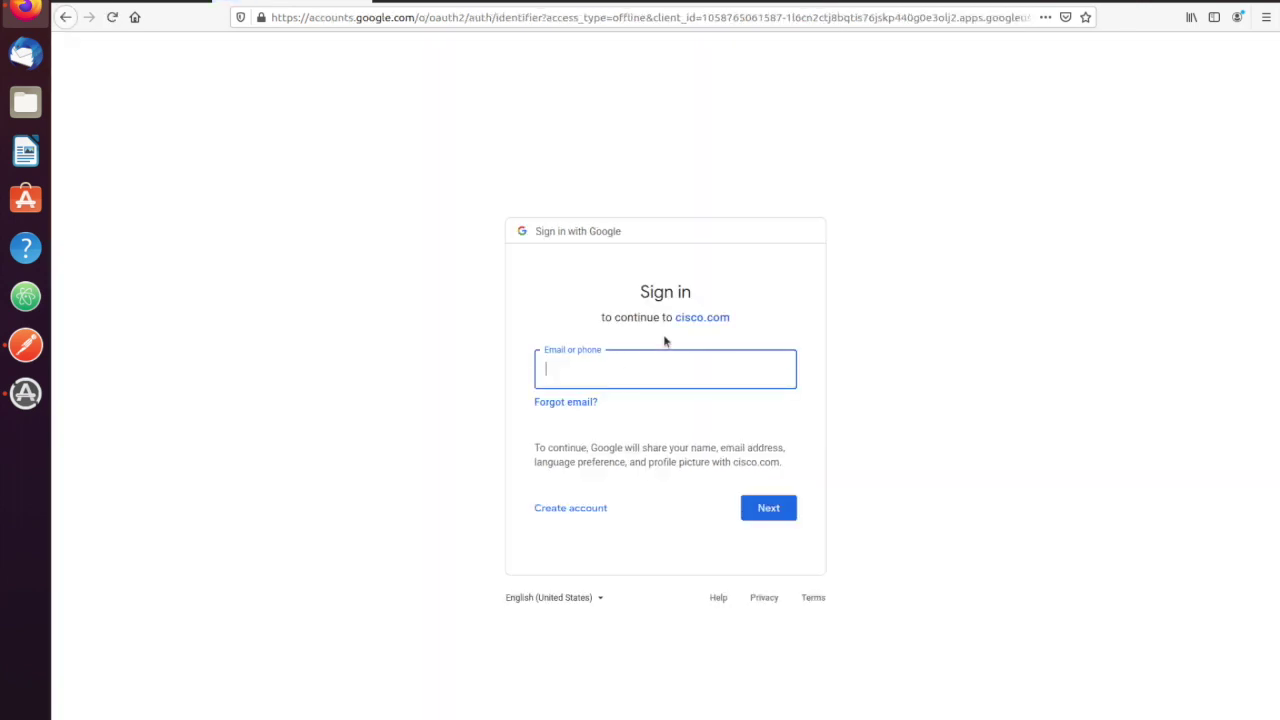
Enter the Google account e-mail and password, declining Firefox's offer to save the login.
key("Return")
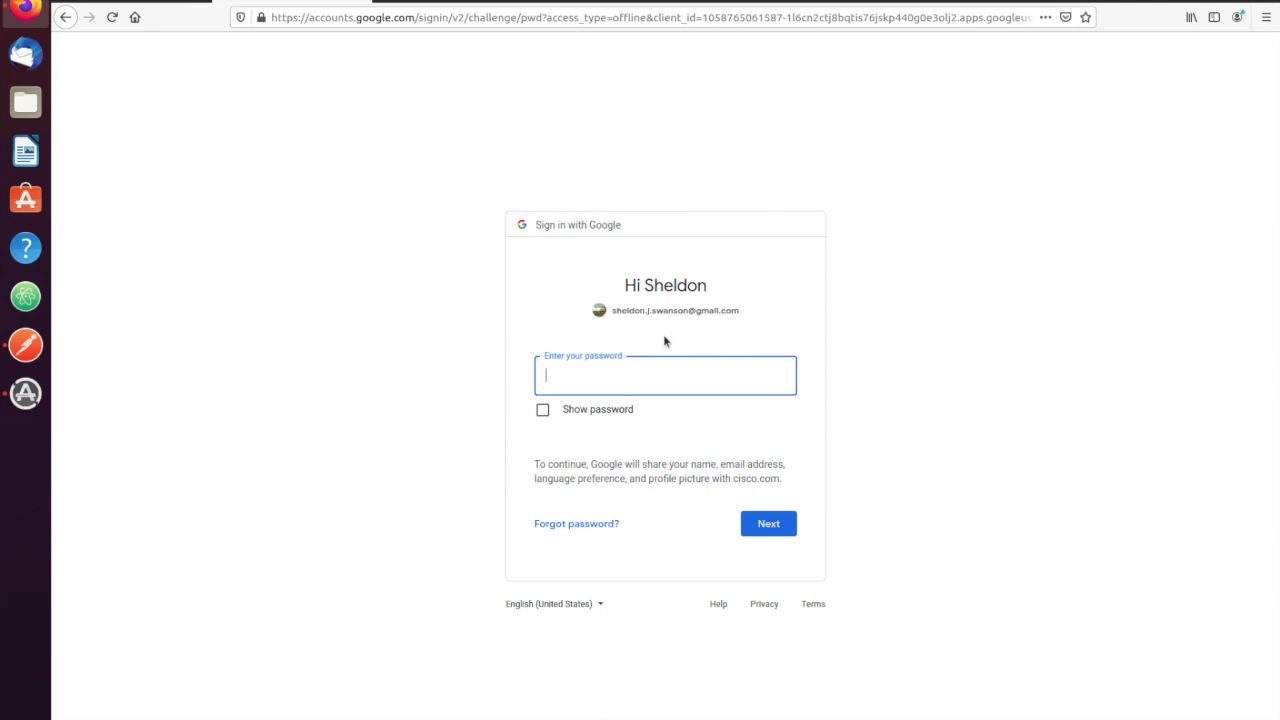
type("••••••••••")
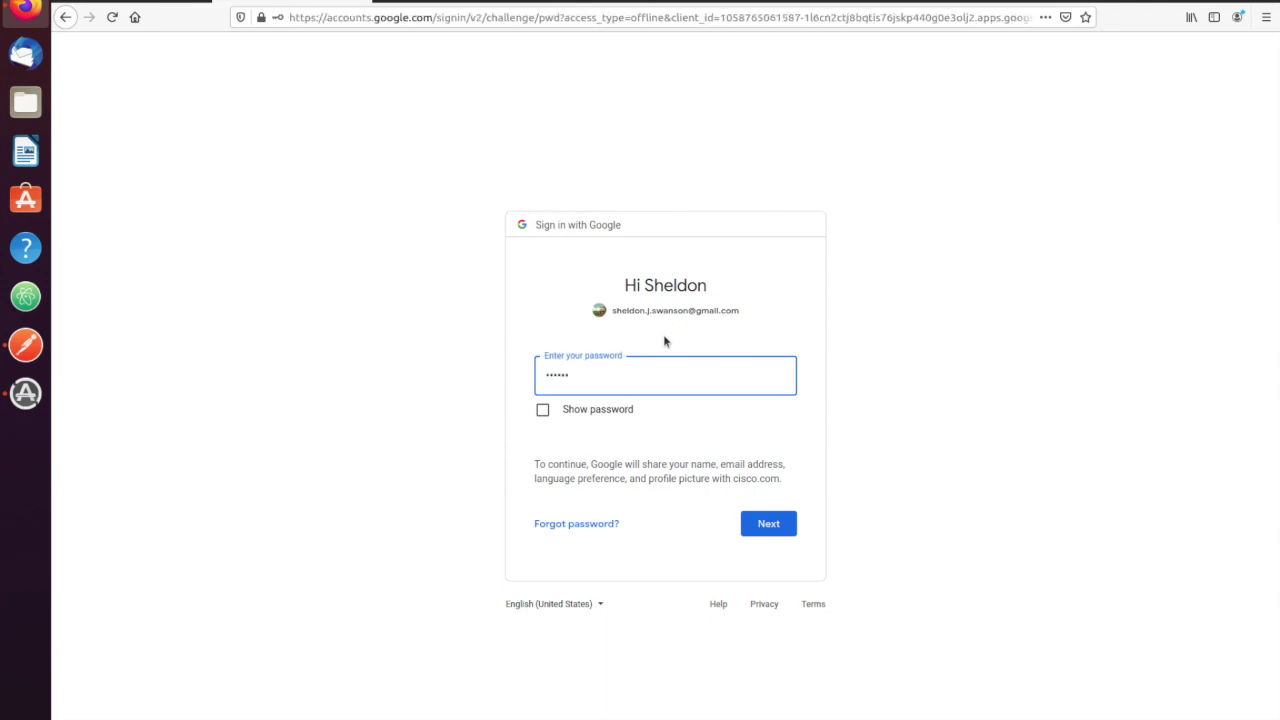
key("Return")
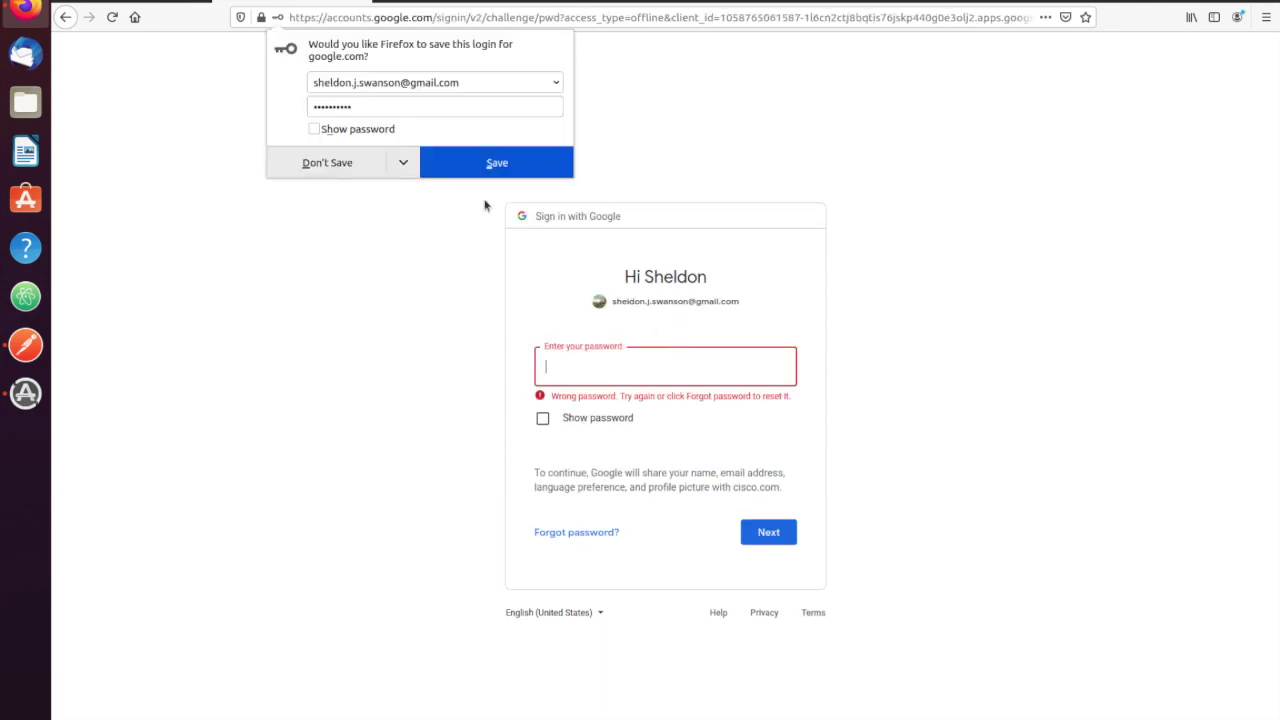
left_click(309, 168)
type("•")
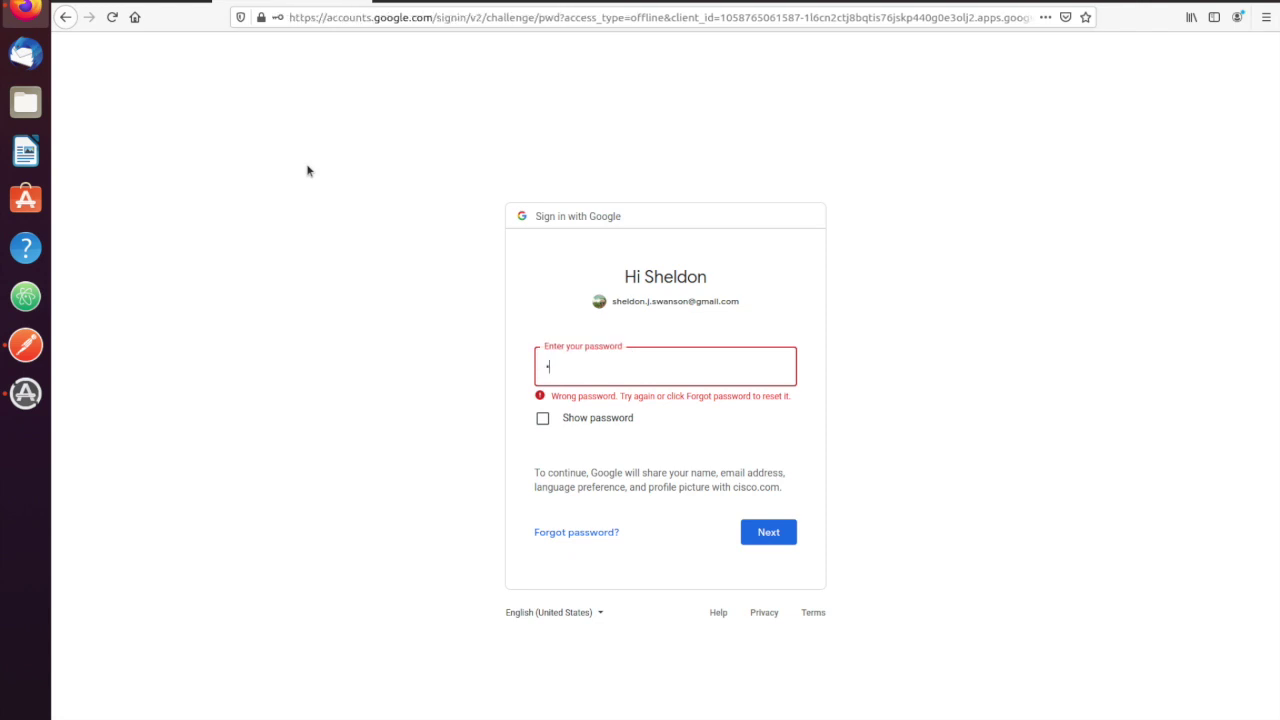
key("Return")
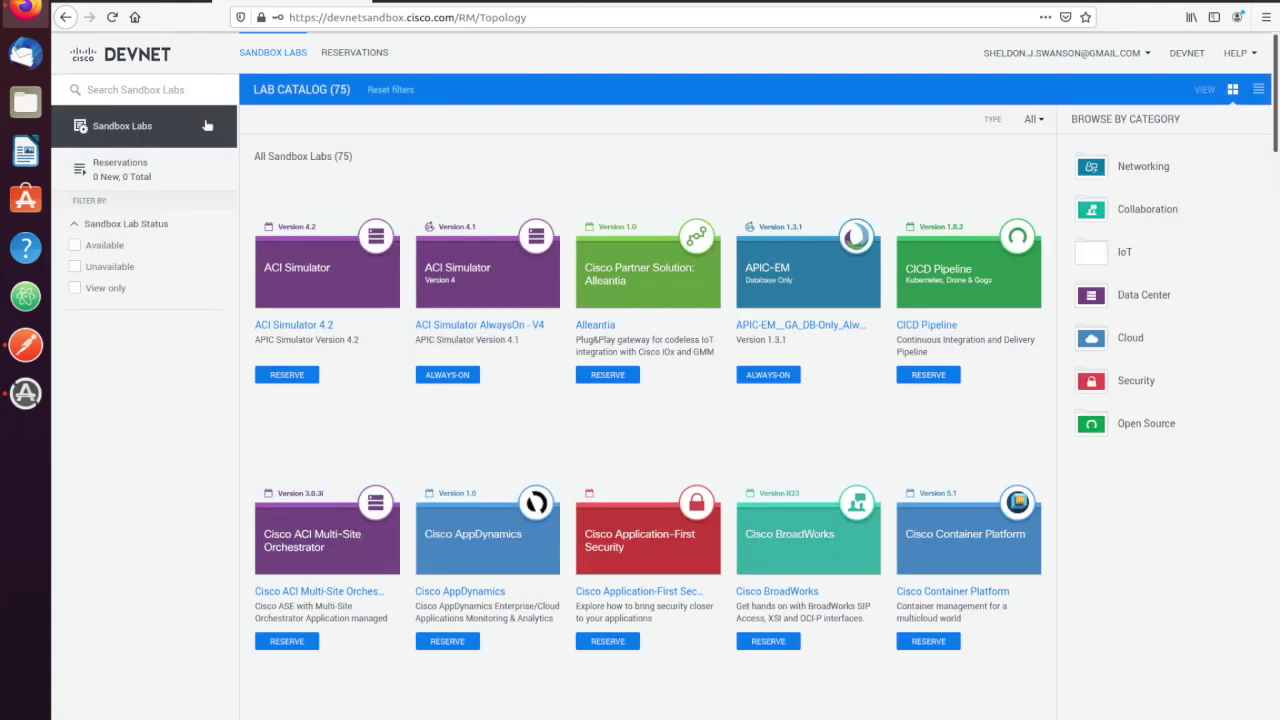
Locate the Cisco DNA Center AO 2.1.2.5 lab card and open its topology page.
mouse_move(757, 304)
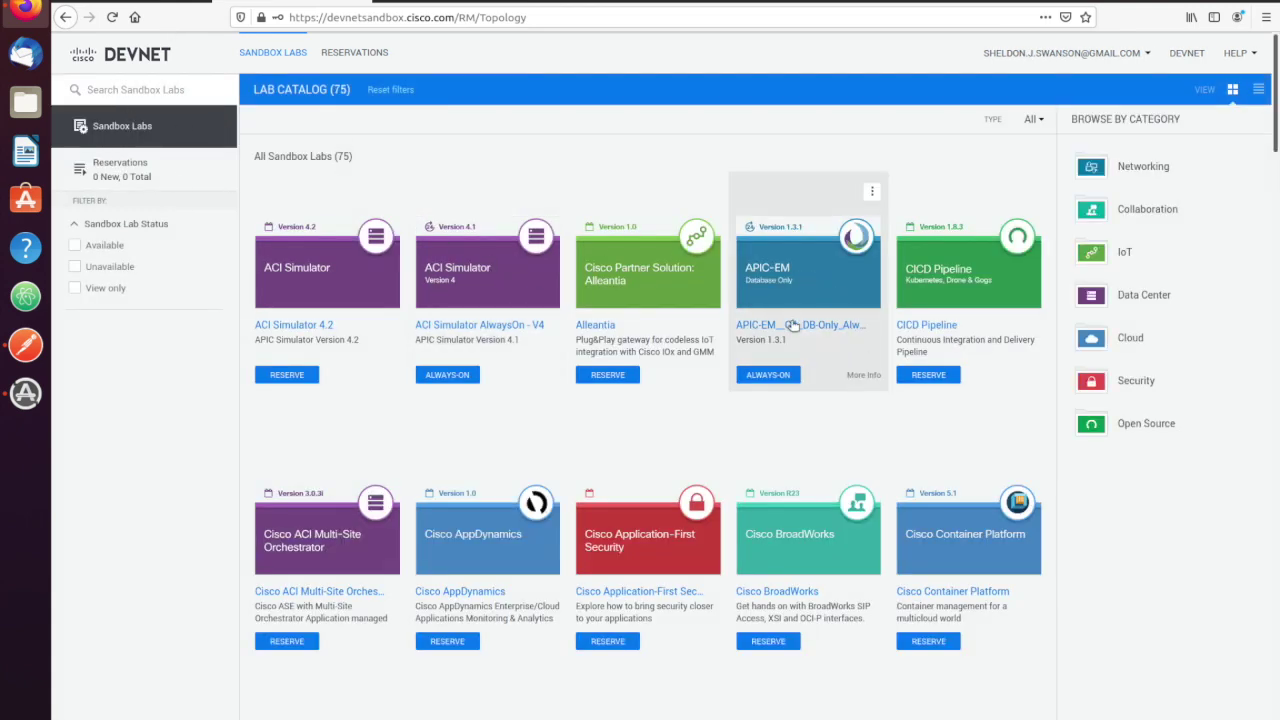
mouse_move(631, 347)
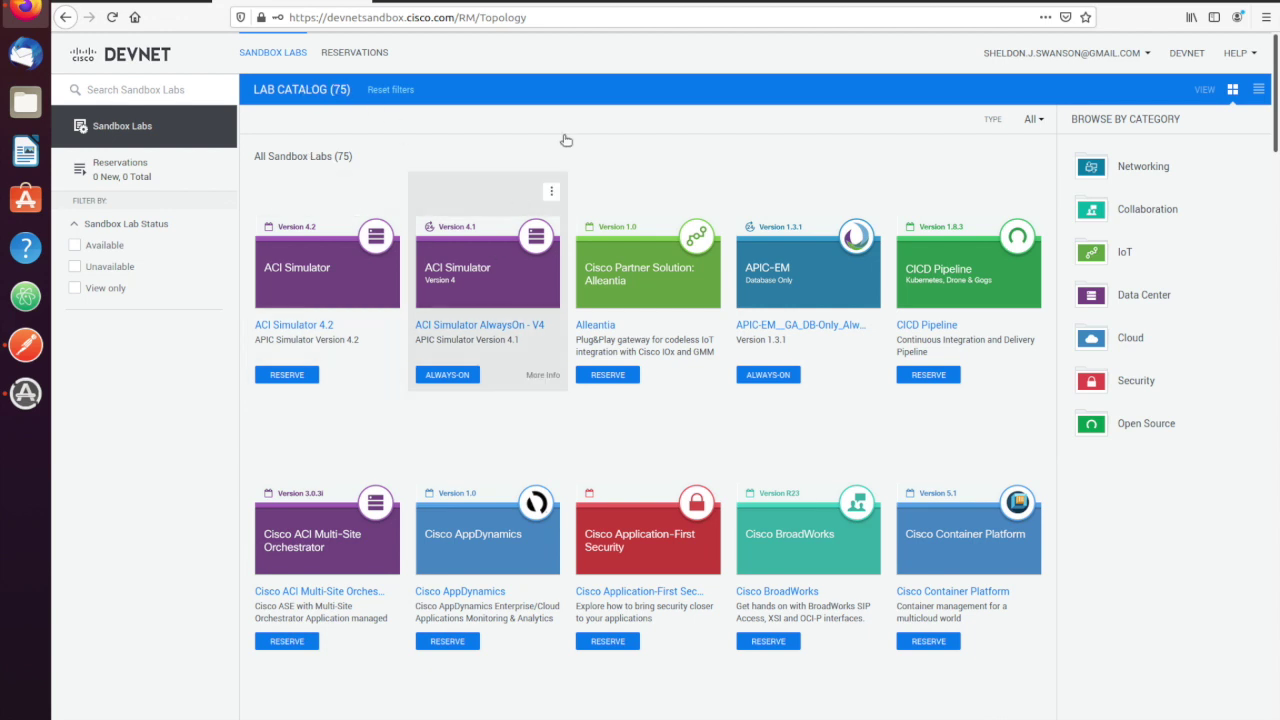
scroll(628, 148, "down", 5)
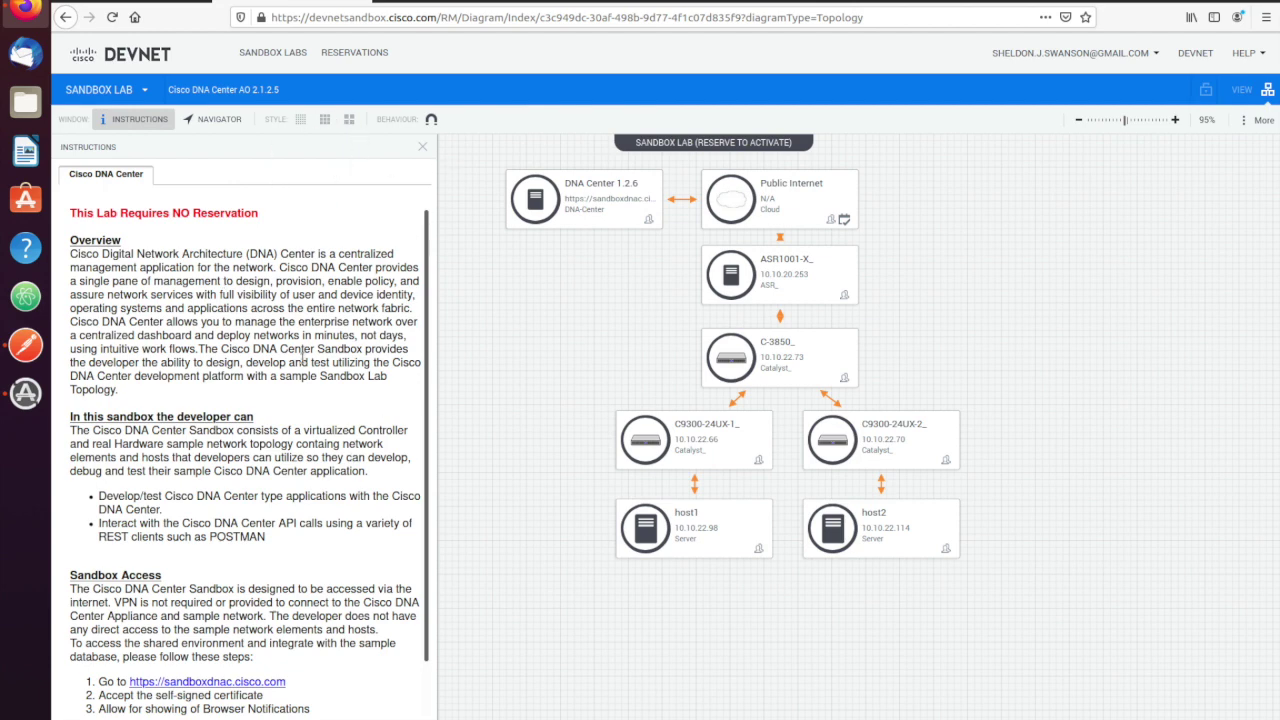
scroll(304, 362, "down", 1)
scroll(304, 362, "down", 1)
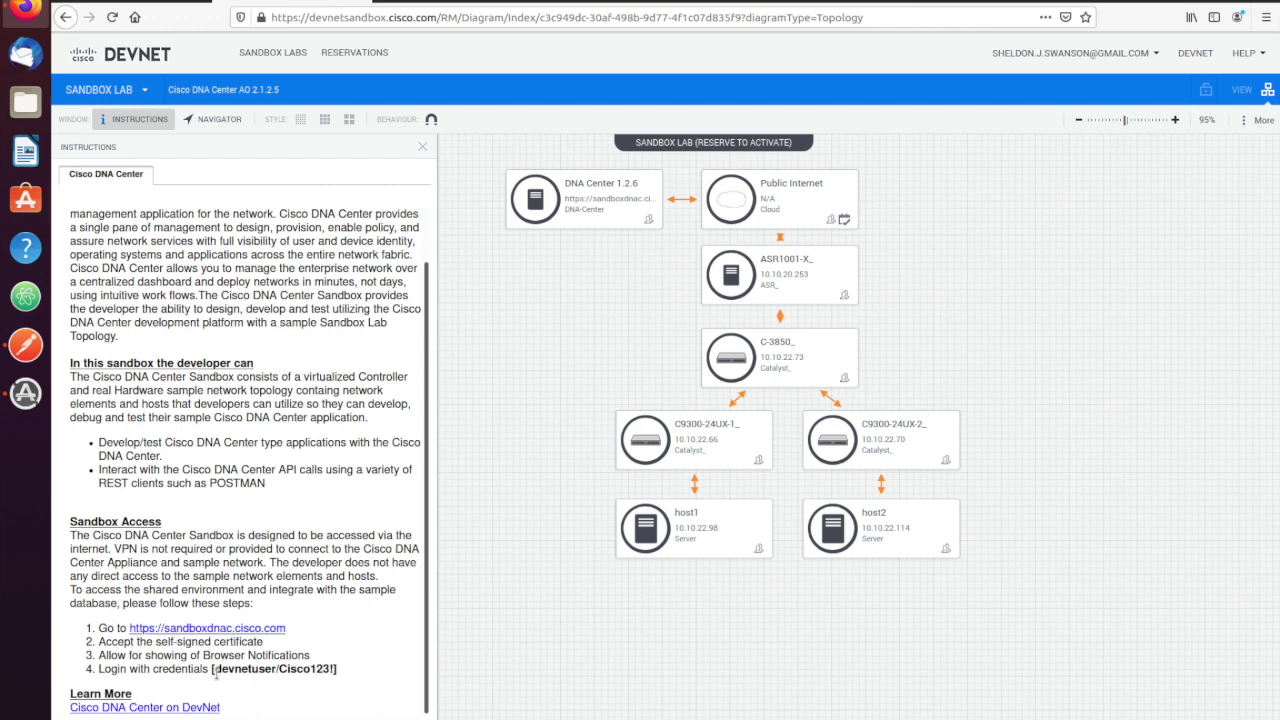
left_click(245, 630)
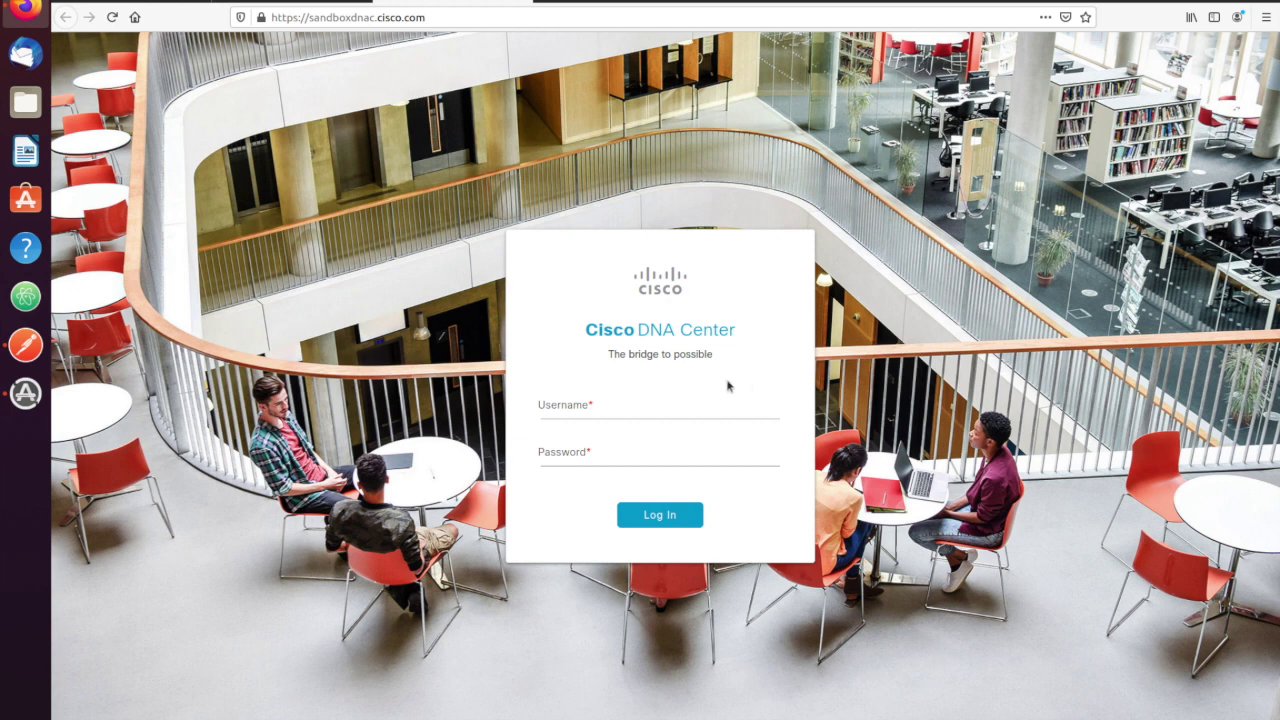
Enter the lab's username and password and attempt to log in, retrying after the error.
left_click(602, 409)
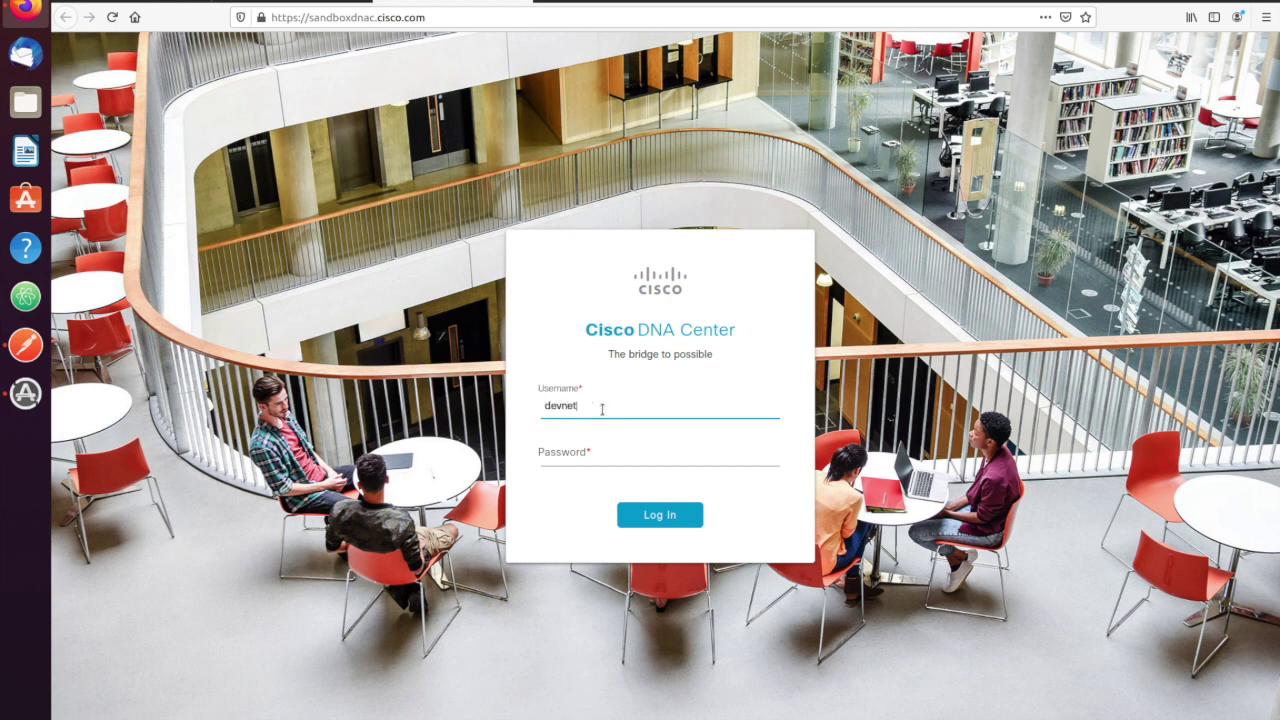
key("Tab")
type("C")
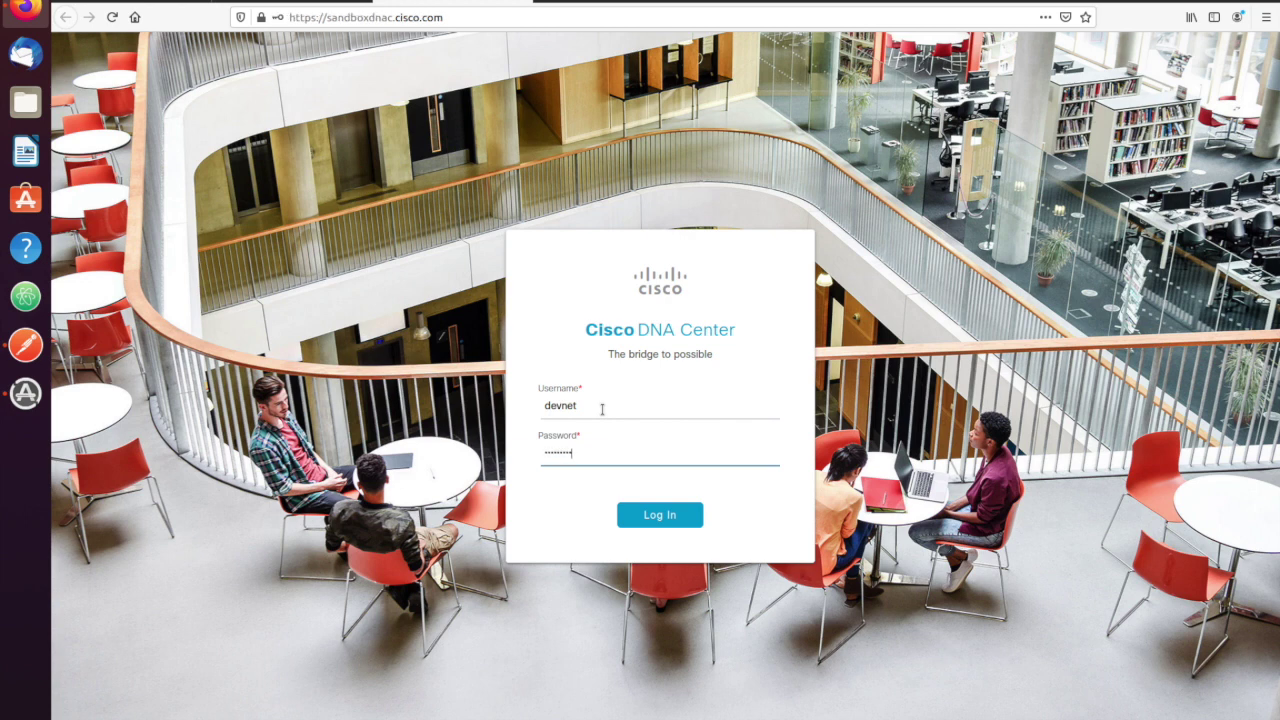
type("isco123!")
key("Return")
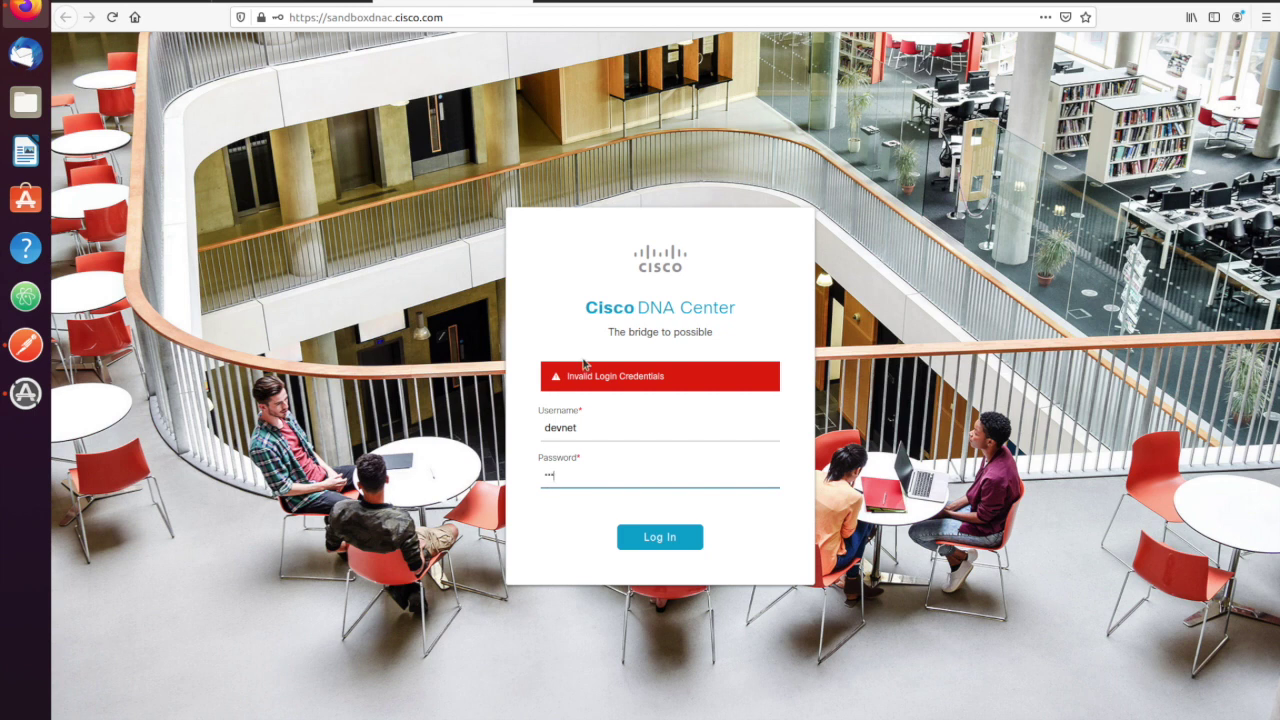
key("BackSpace")
key("BackSpace")
key("BackSpace")
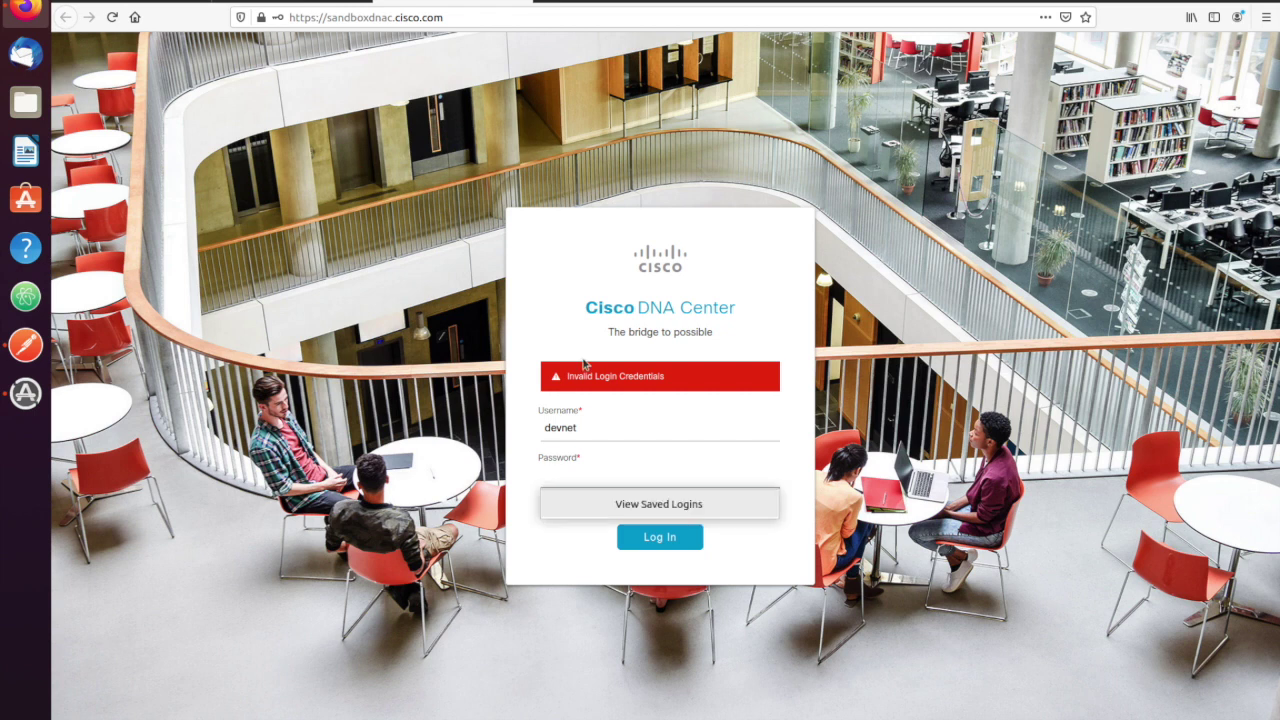
type("C")
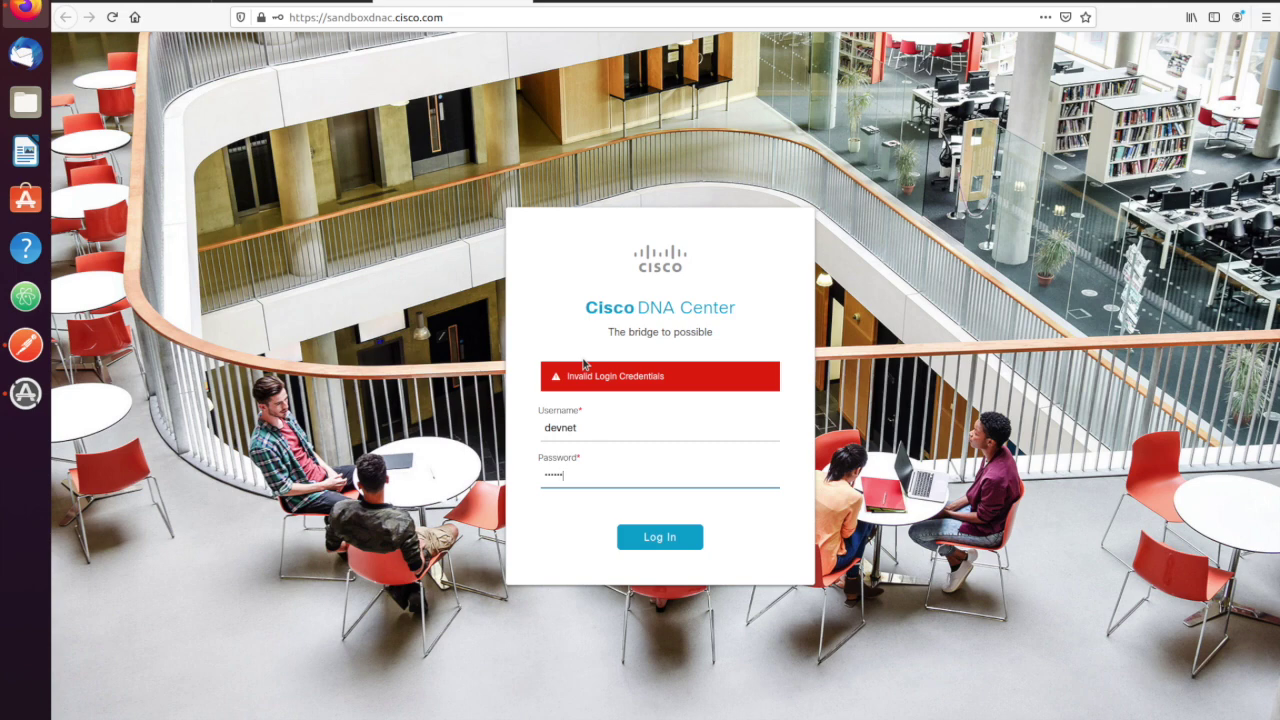
key("Return")
Recheck the credentials in the lab instructions, correct the username and log in.
key("ctrl+Tab")
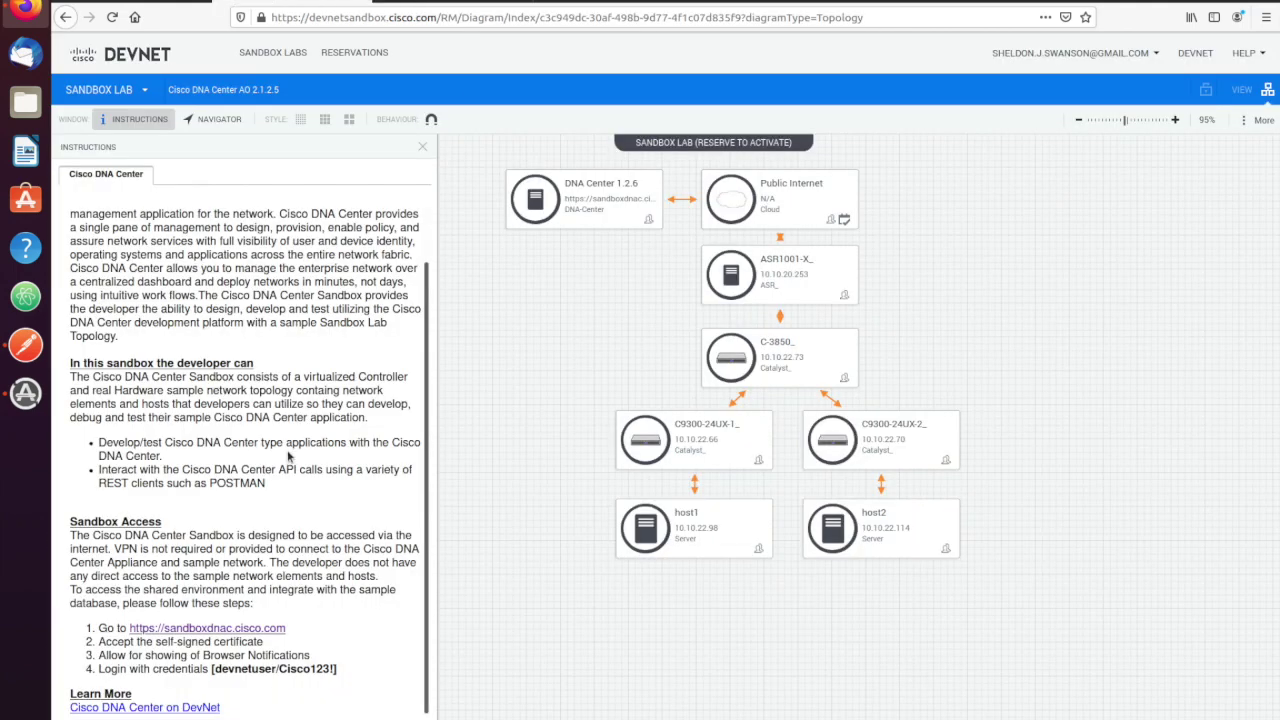
left_click(453, 5)
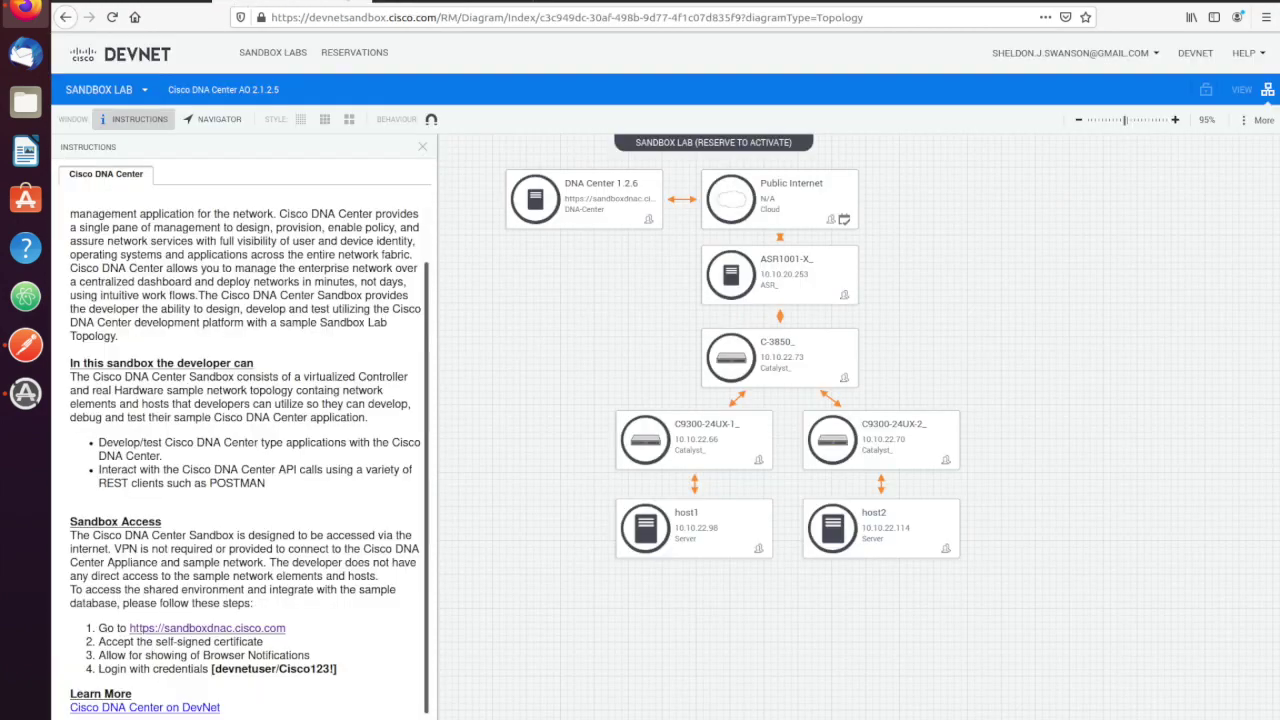
left_click(292, 2)
left_click(469, 4)
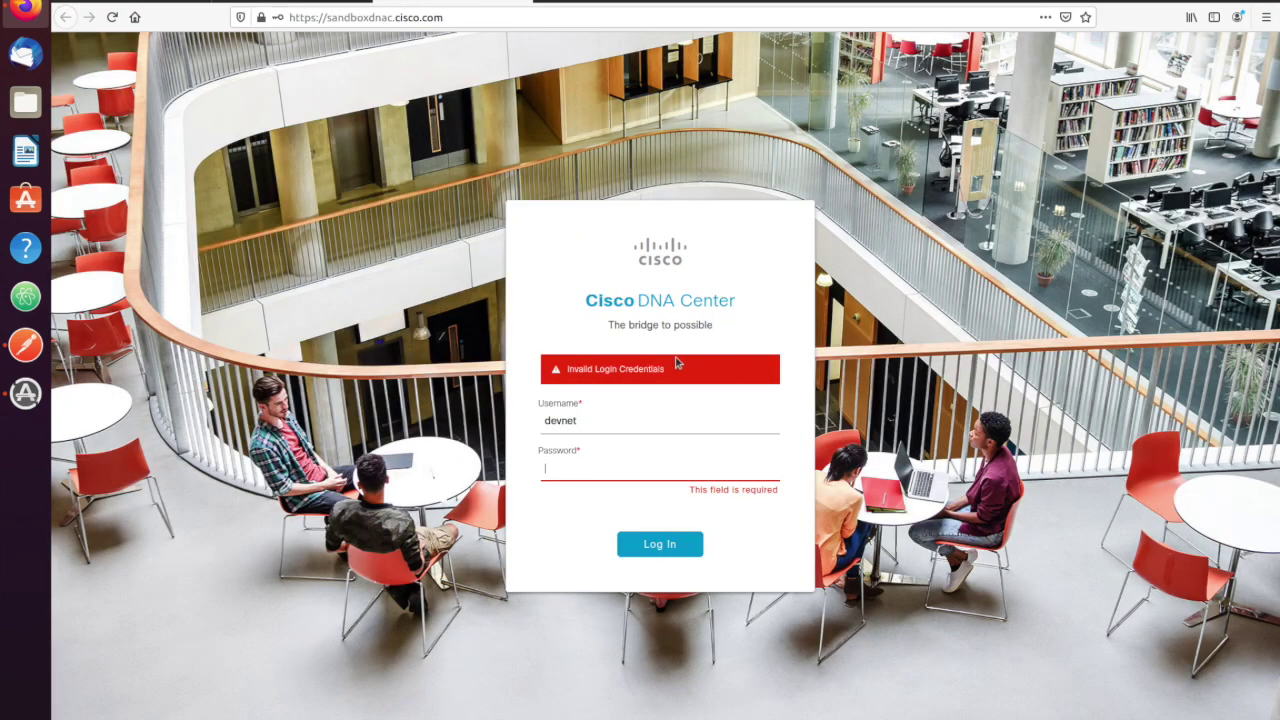
left_click(590, 423)
key("Tab")
type("C")
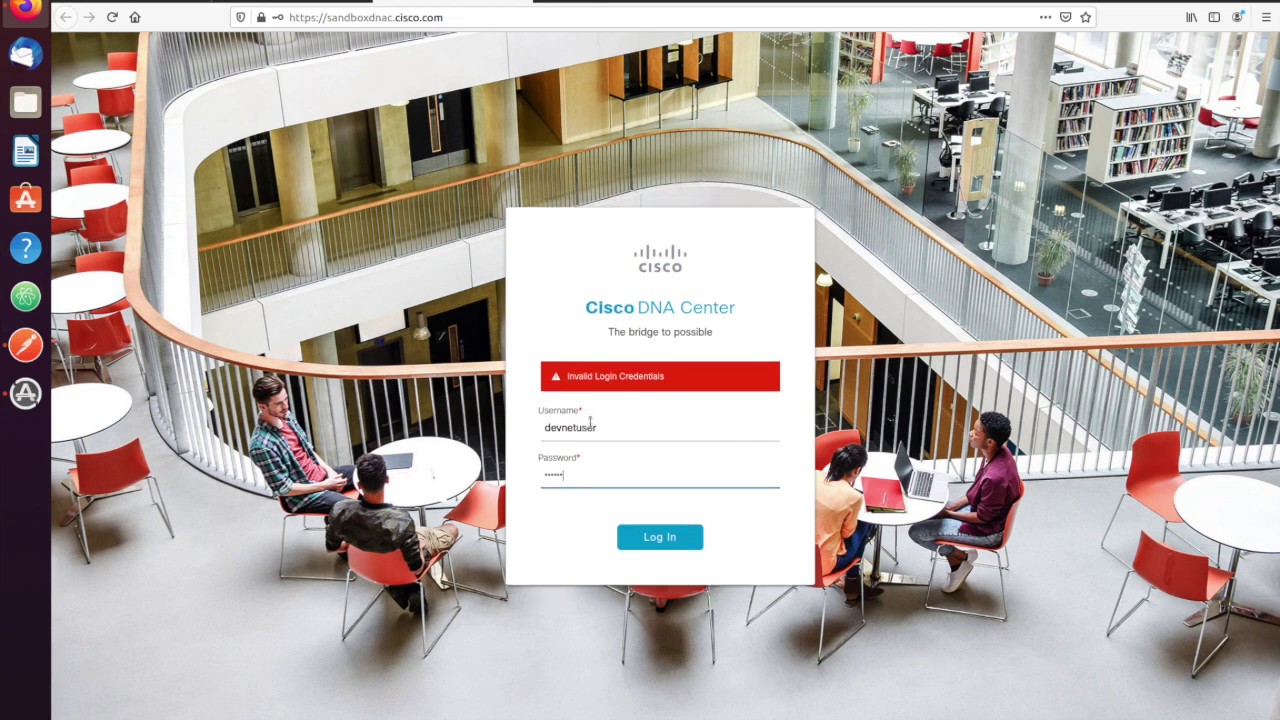
key("Return")
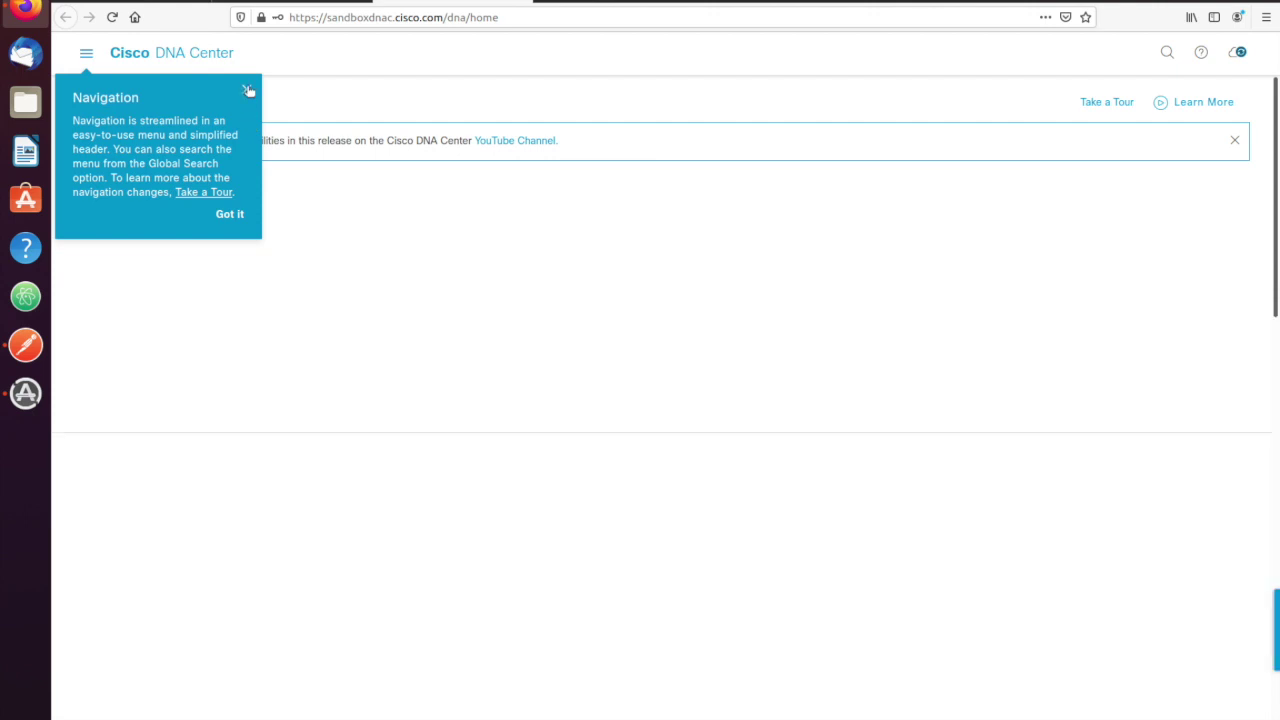
Dismiss the Navigation tip and release banner, then open Help > API Reference.
left_click(247, 90)
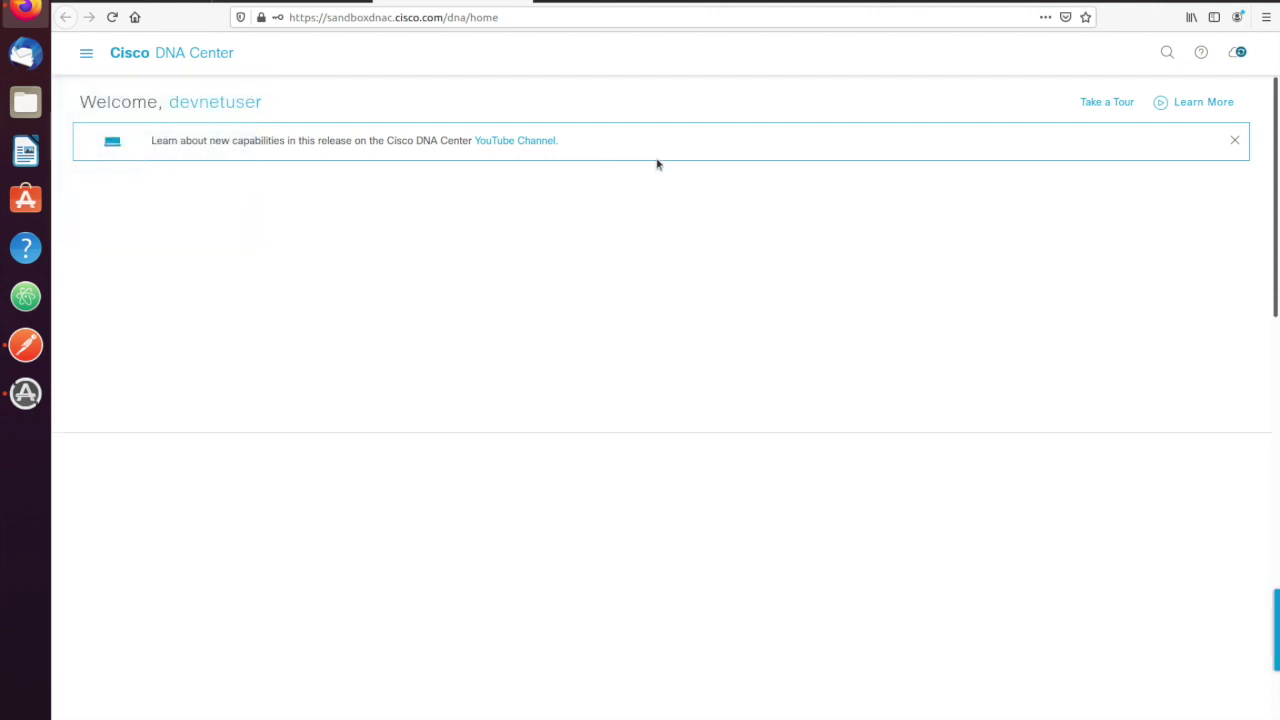
left_click(1236, 141)
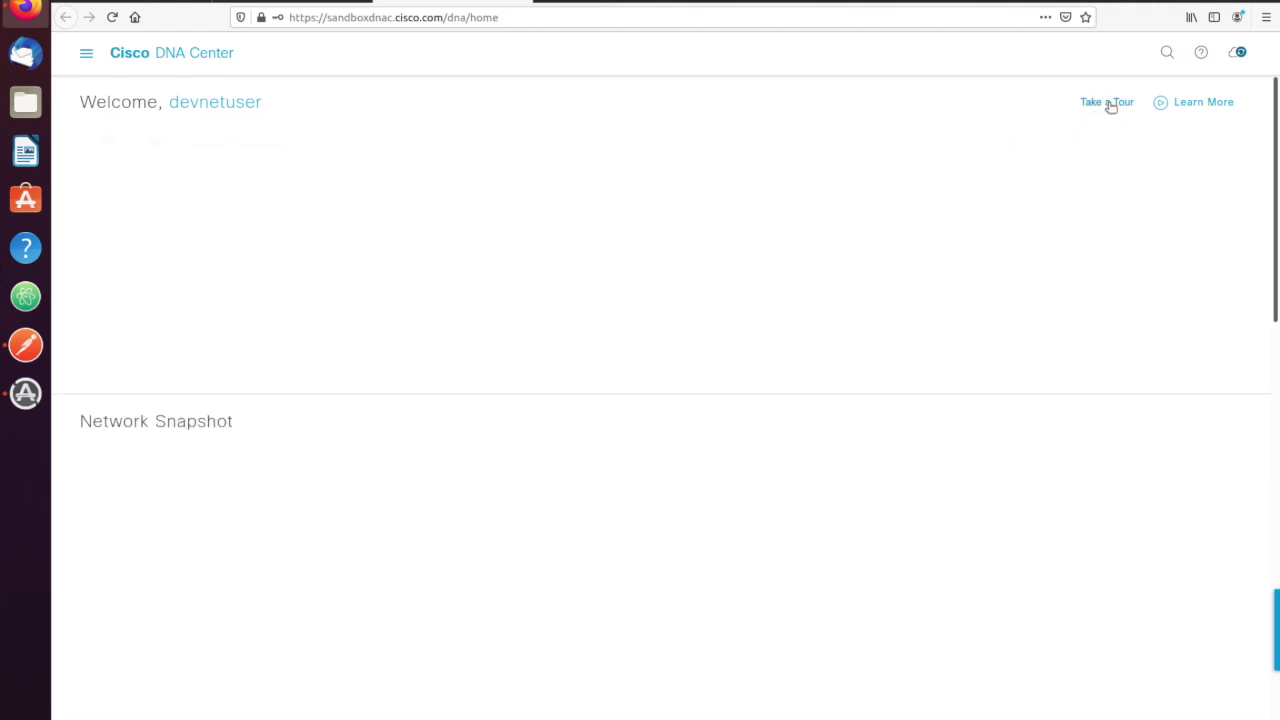
left_click(1202, 54)
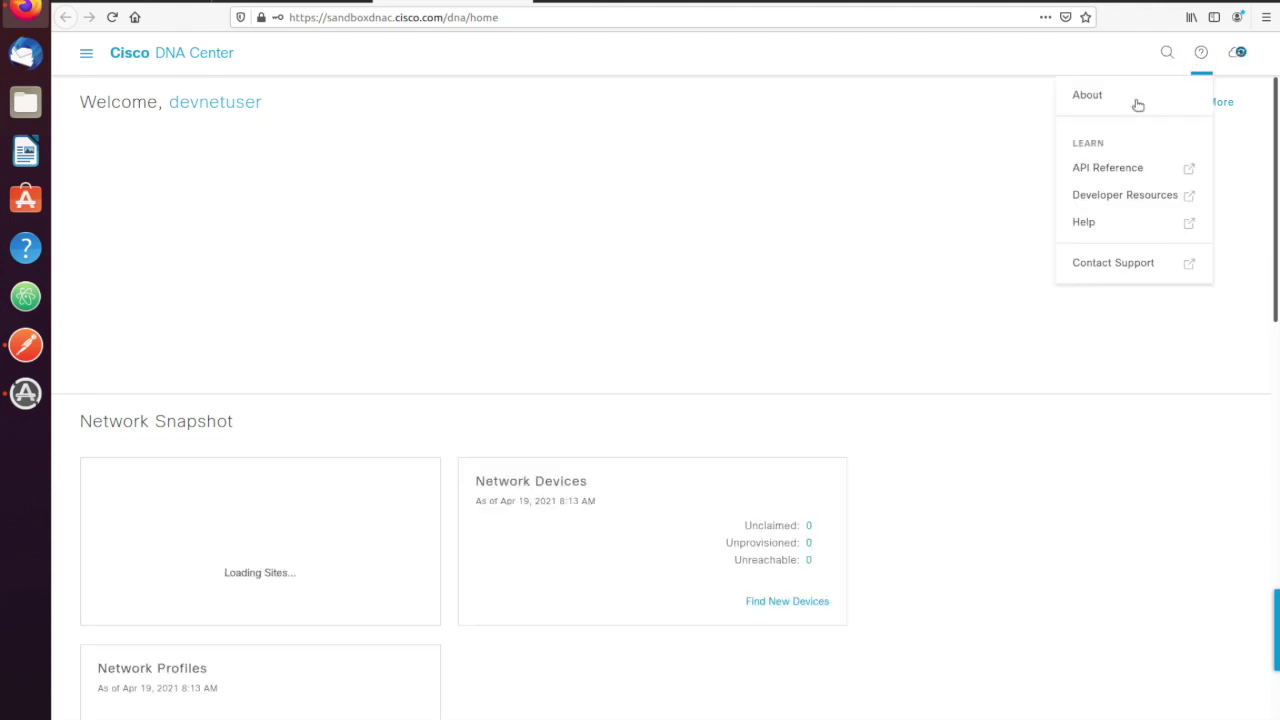
left_click(1125, 172)
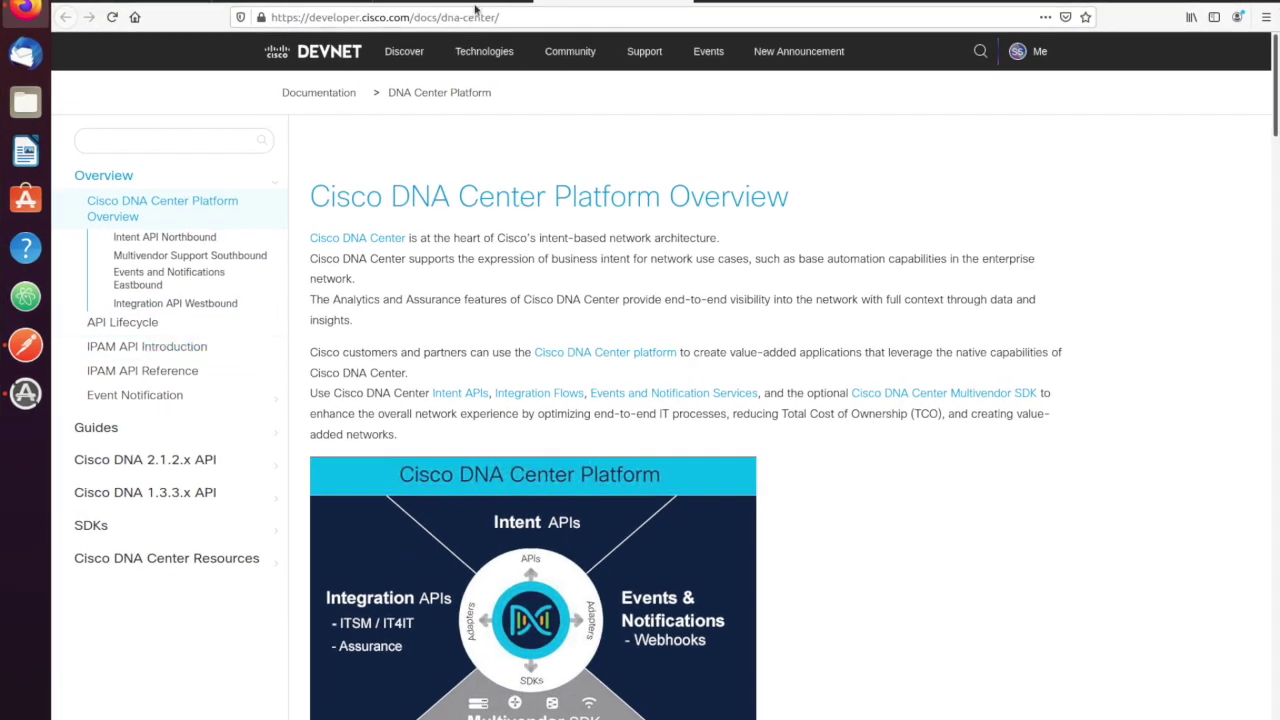
Return to the DNA Center tab and scroll through the home dashboard.
left_click(480, 6)
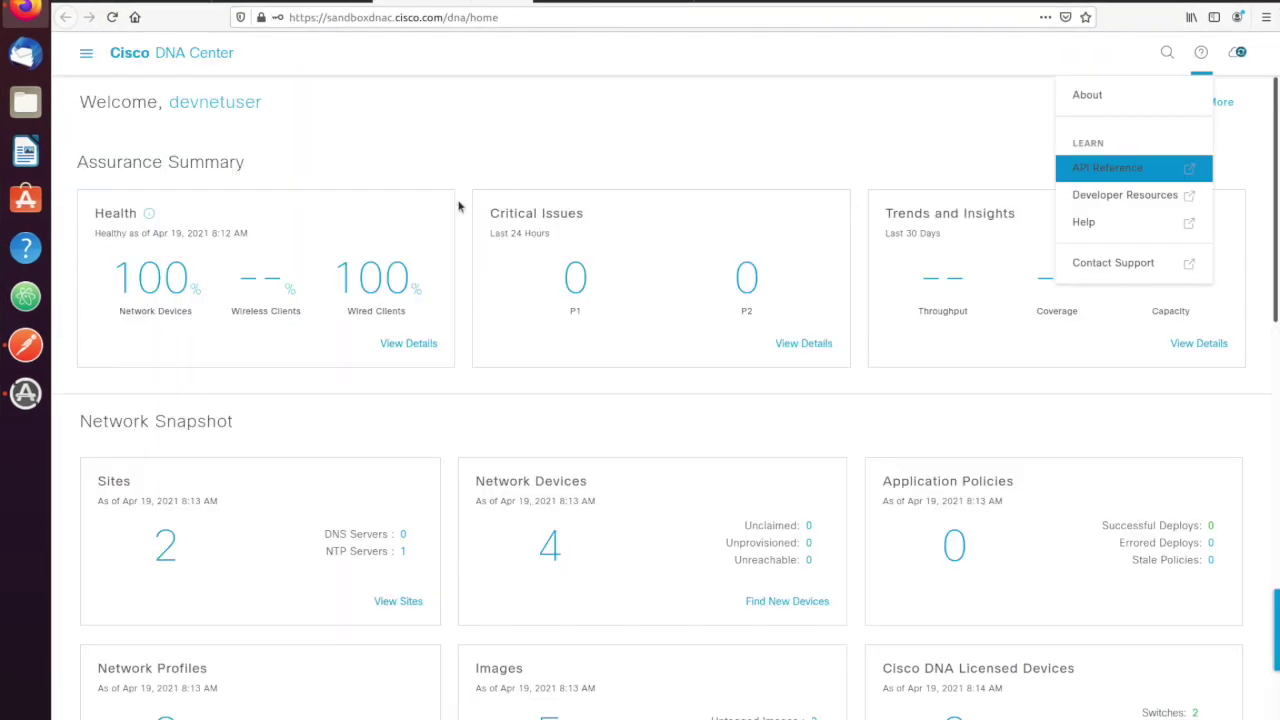
scroll(507, 283, "down", 1)
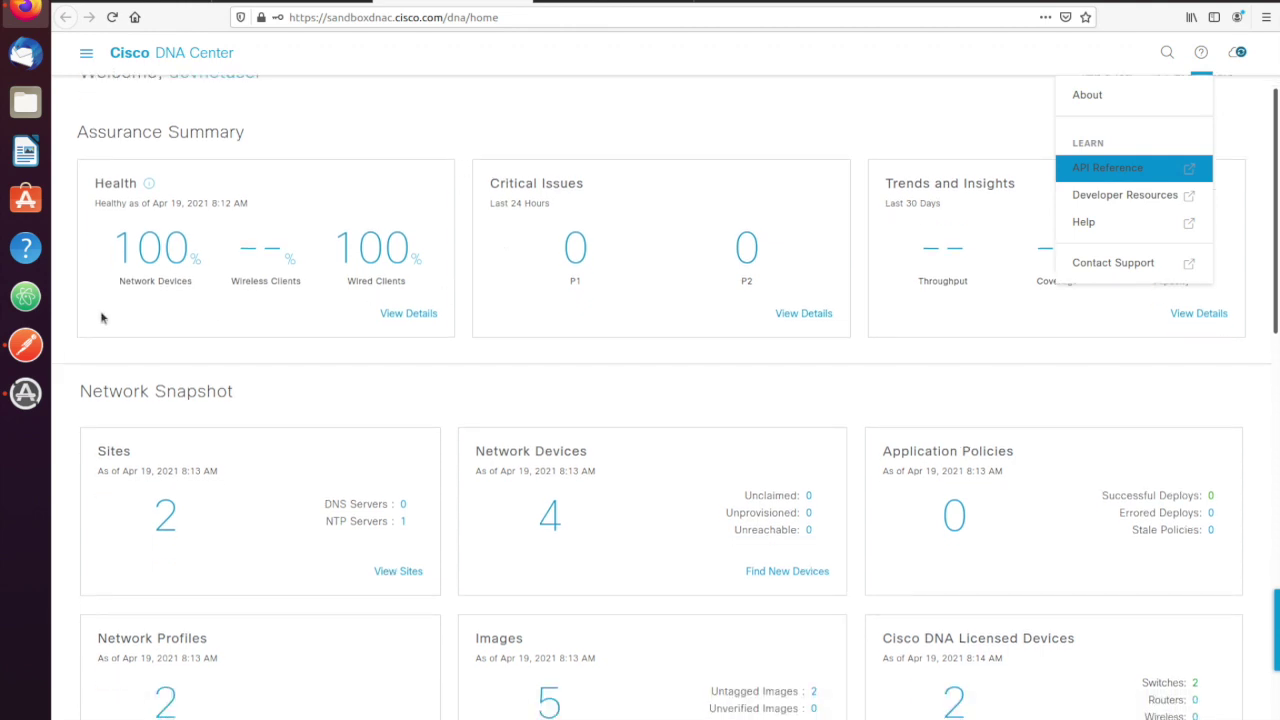
scroll(558, 300, "up", 1)
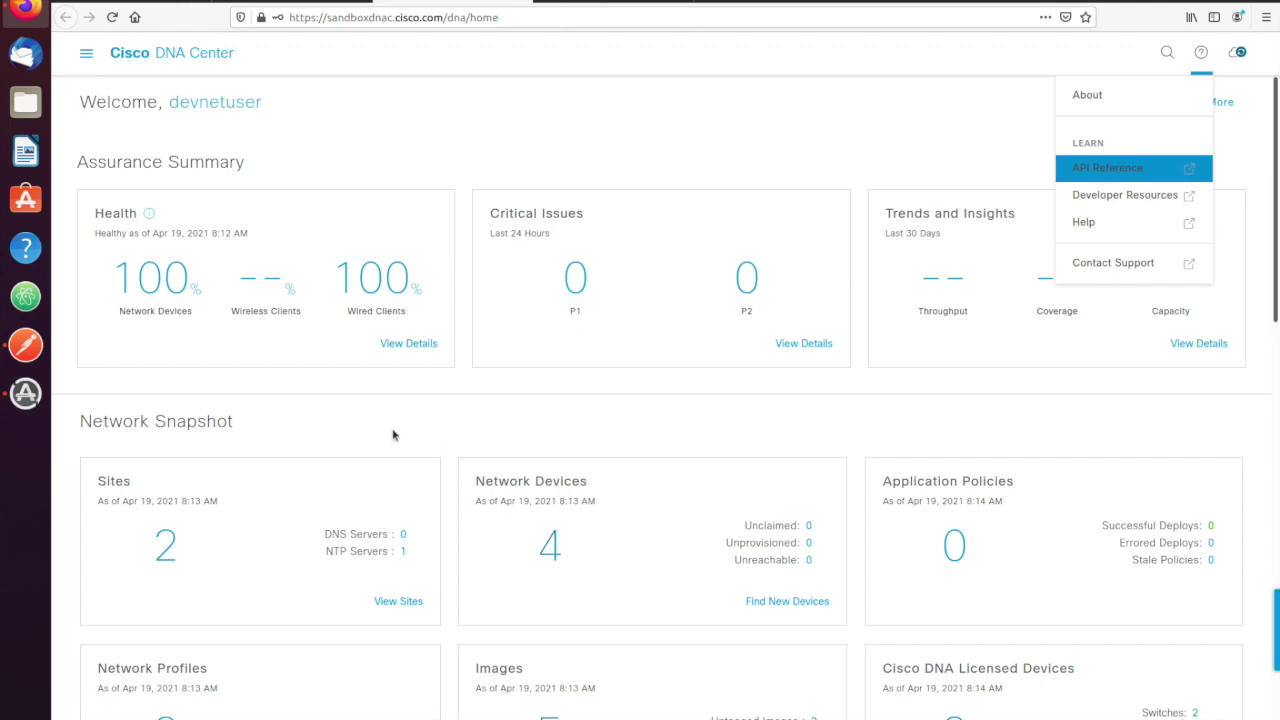
scroll(552, 503, "down", 1)
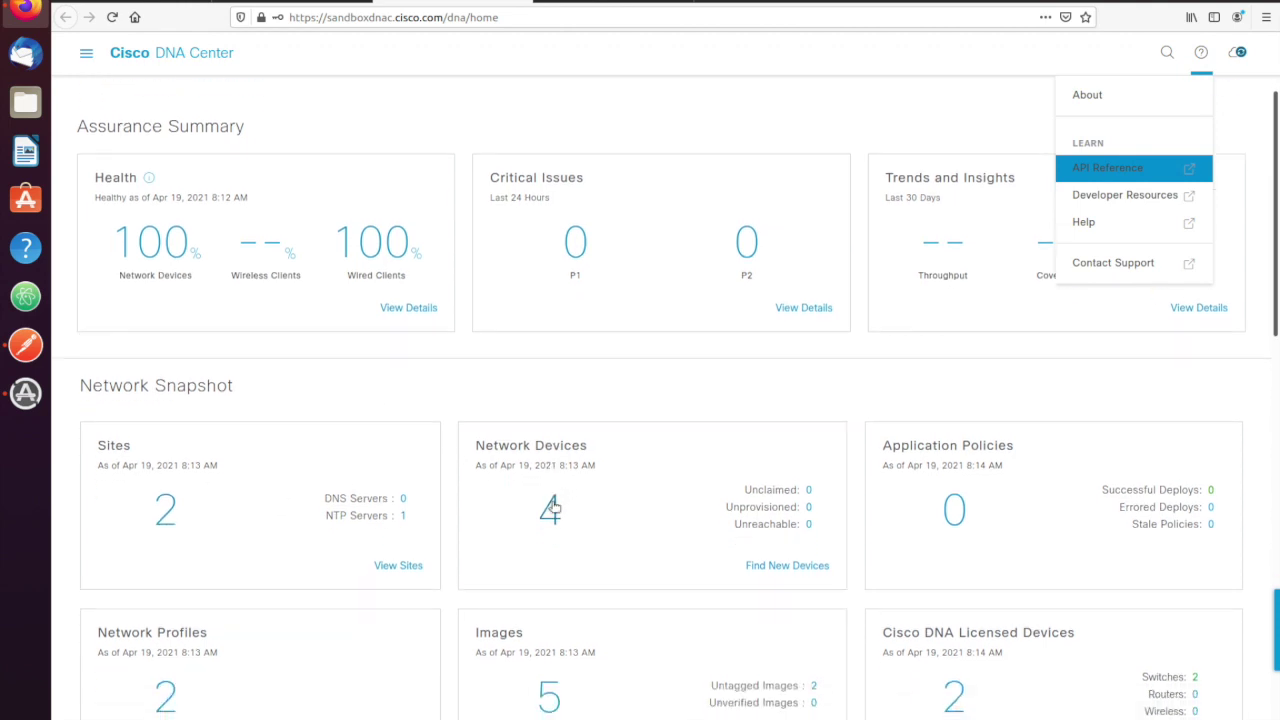
scroll(553, 505, "down", 2)
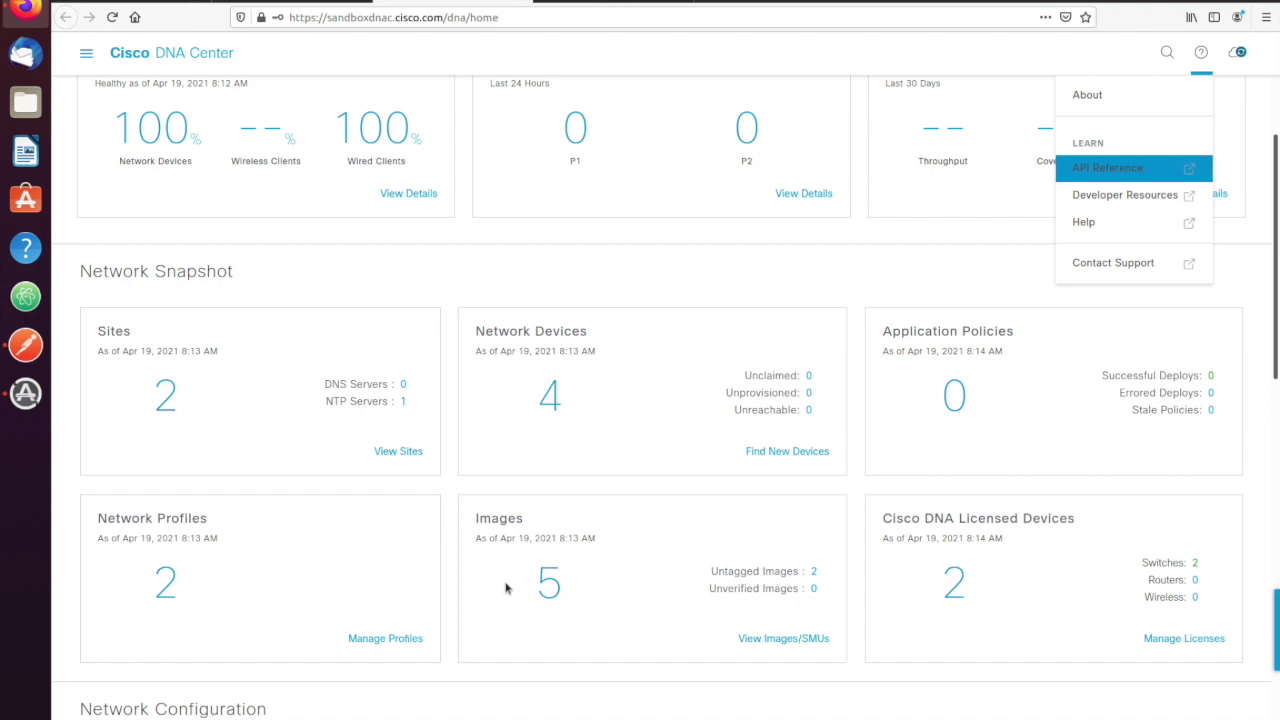
scroll(340, 525, "up", 3)
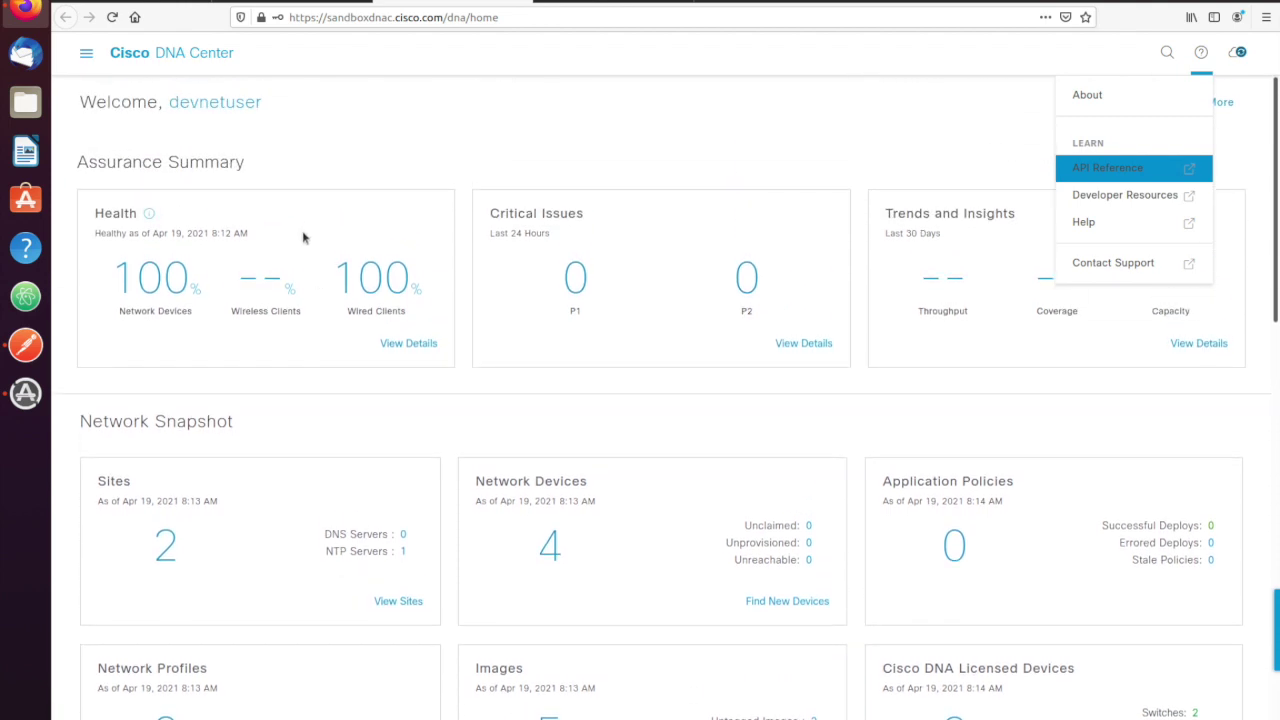
Browse the Design, Policy, Provision, Assurance, Tools and Platform sections of the main menu.
left_click(86, 53)
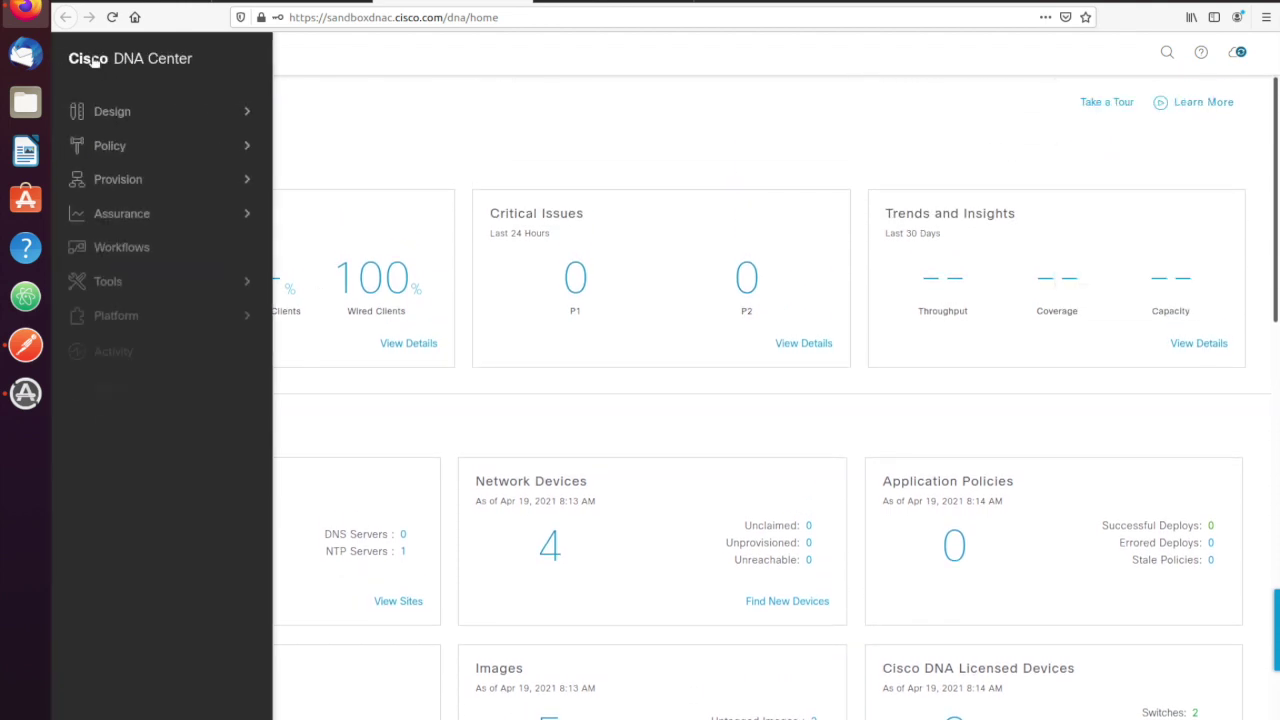
left_click(147, 113)
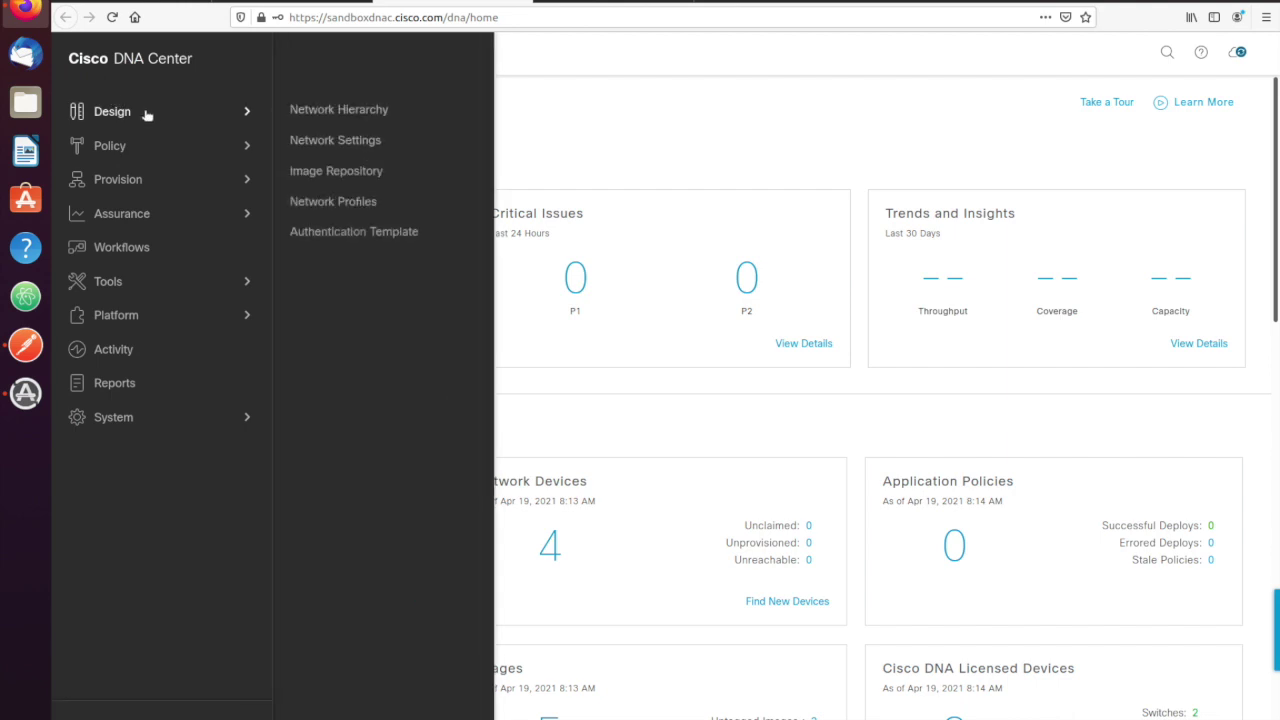
left_click(156, 150)
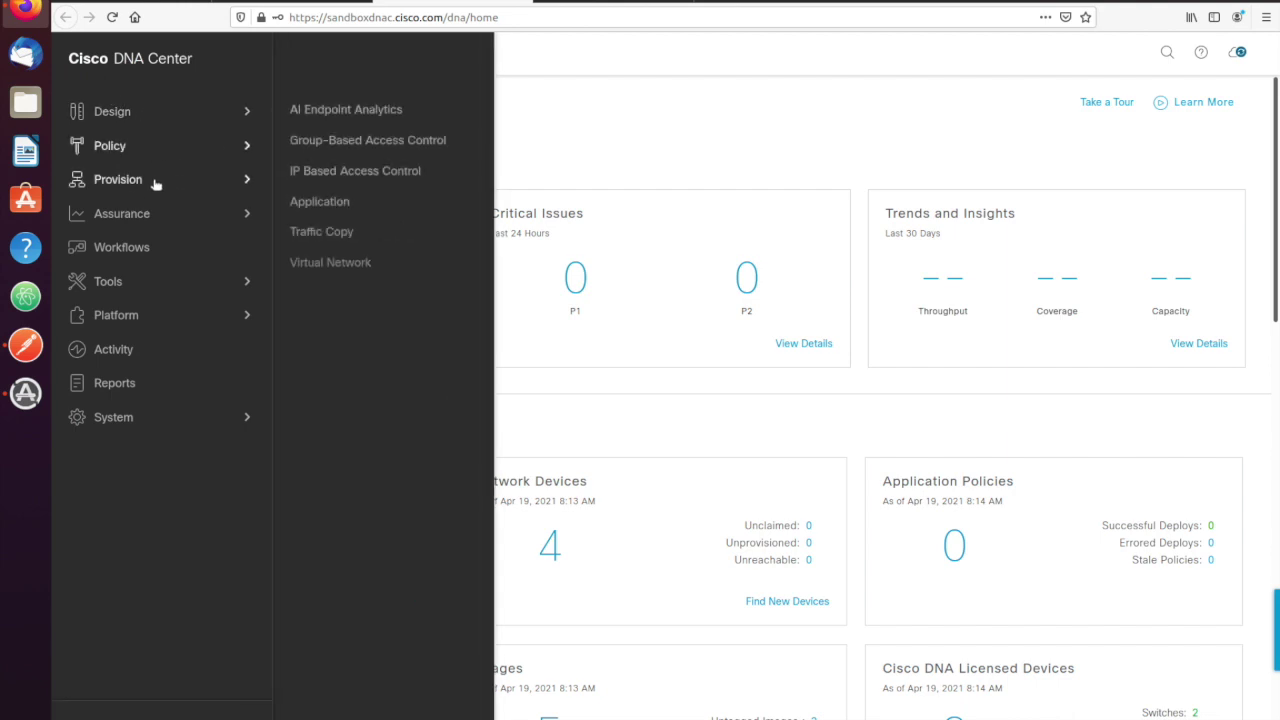
left_click(157, 183)
left_click(157, 213)
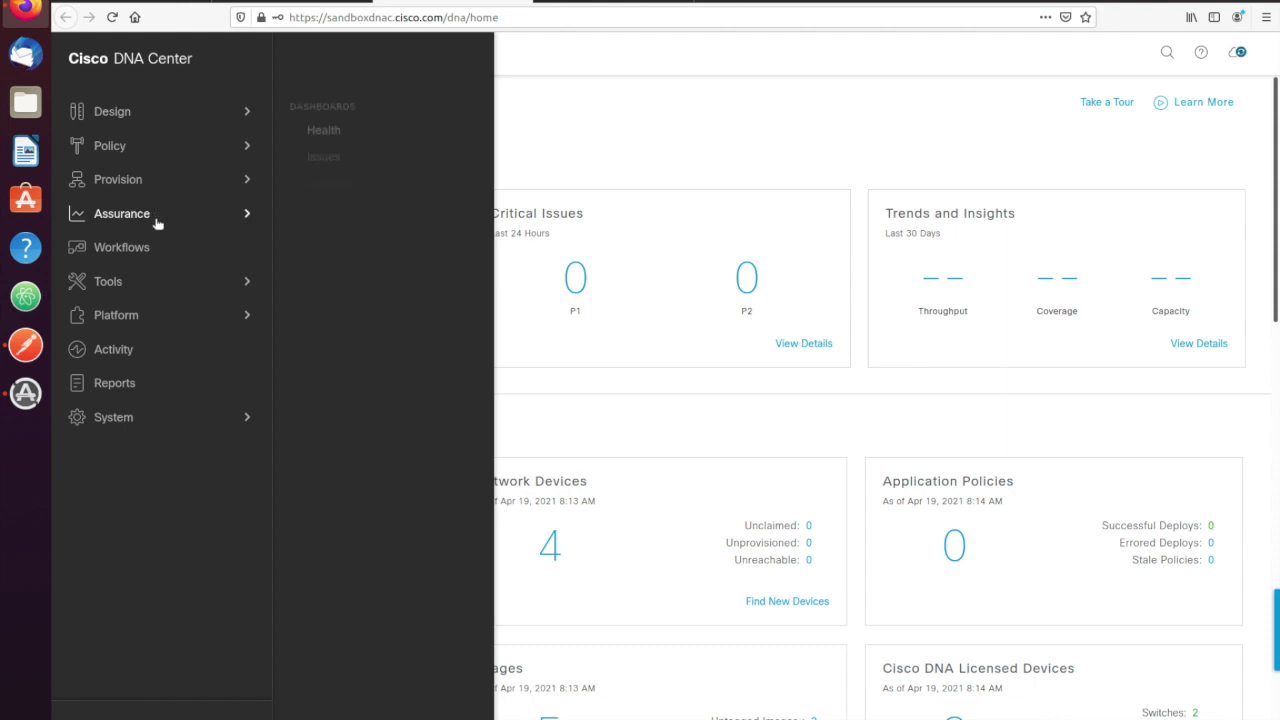
left_click(171, 283)
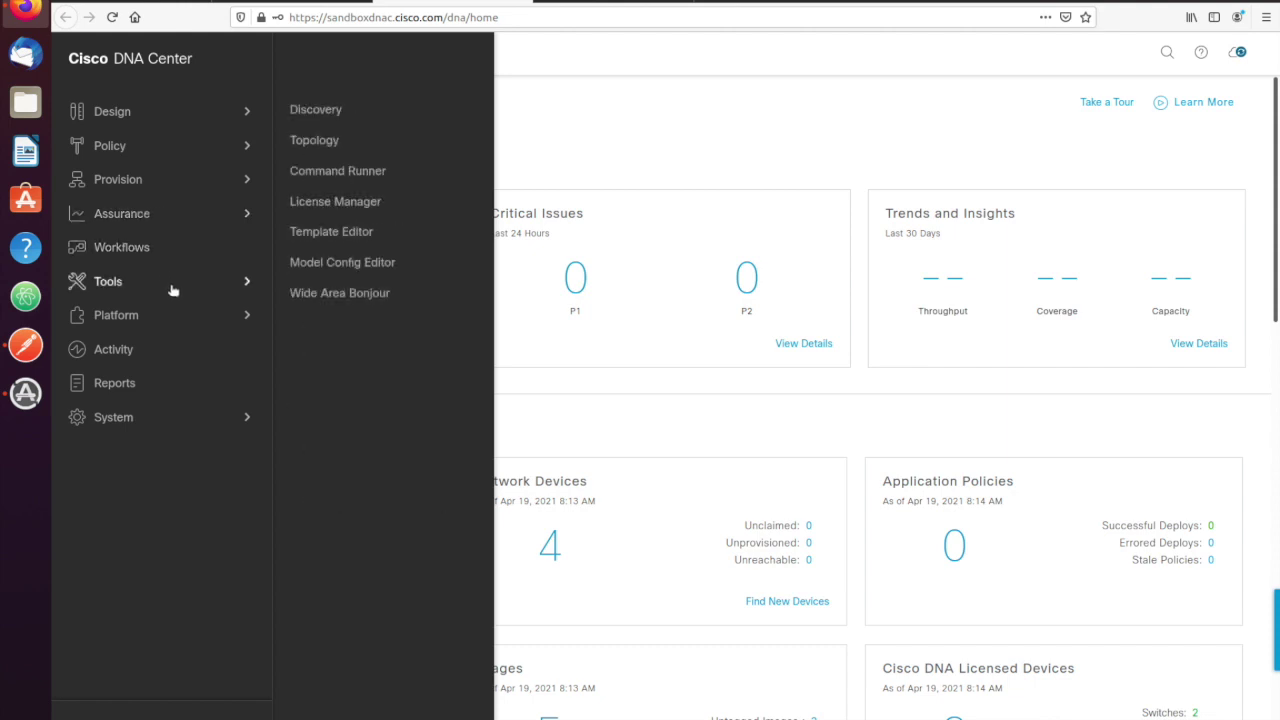
left_click(169, 316)
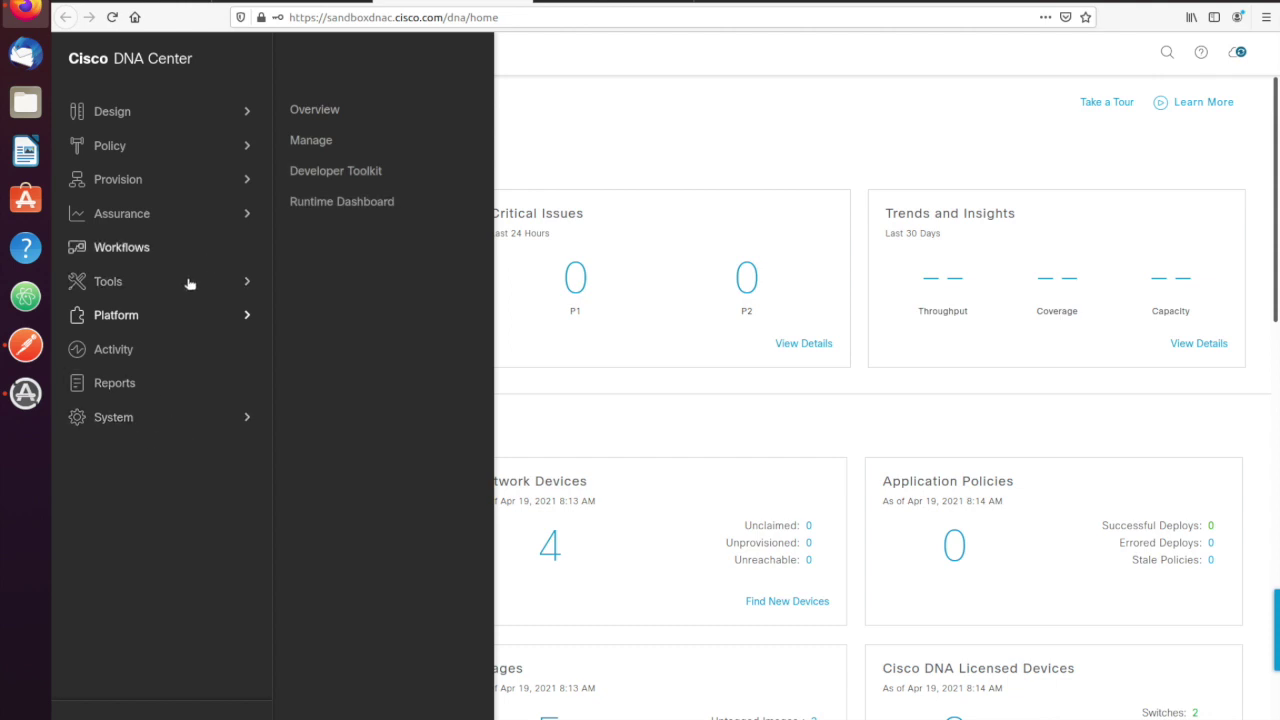
left_click(165, 111)
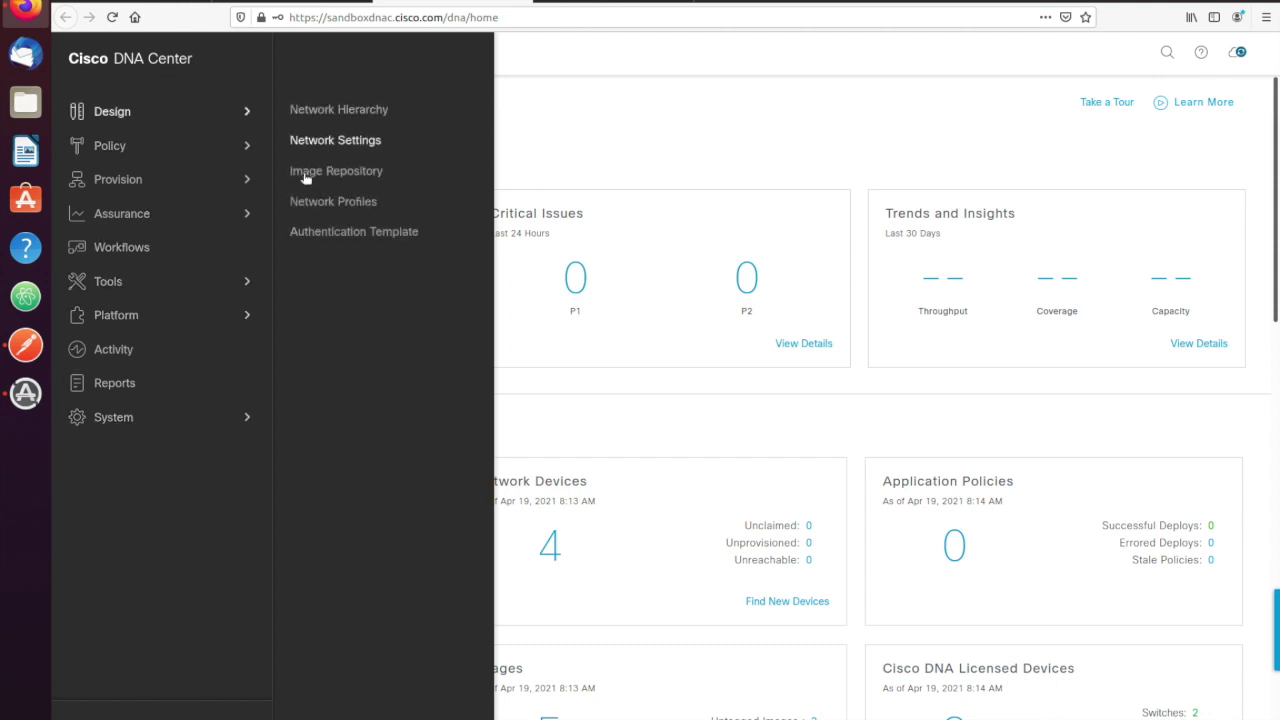
left_click(643, 158)
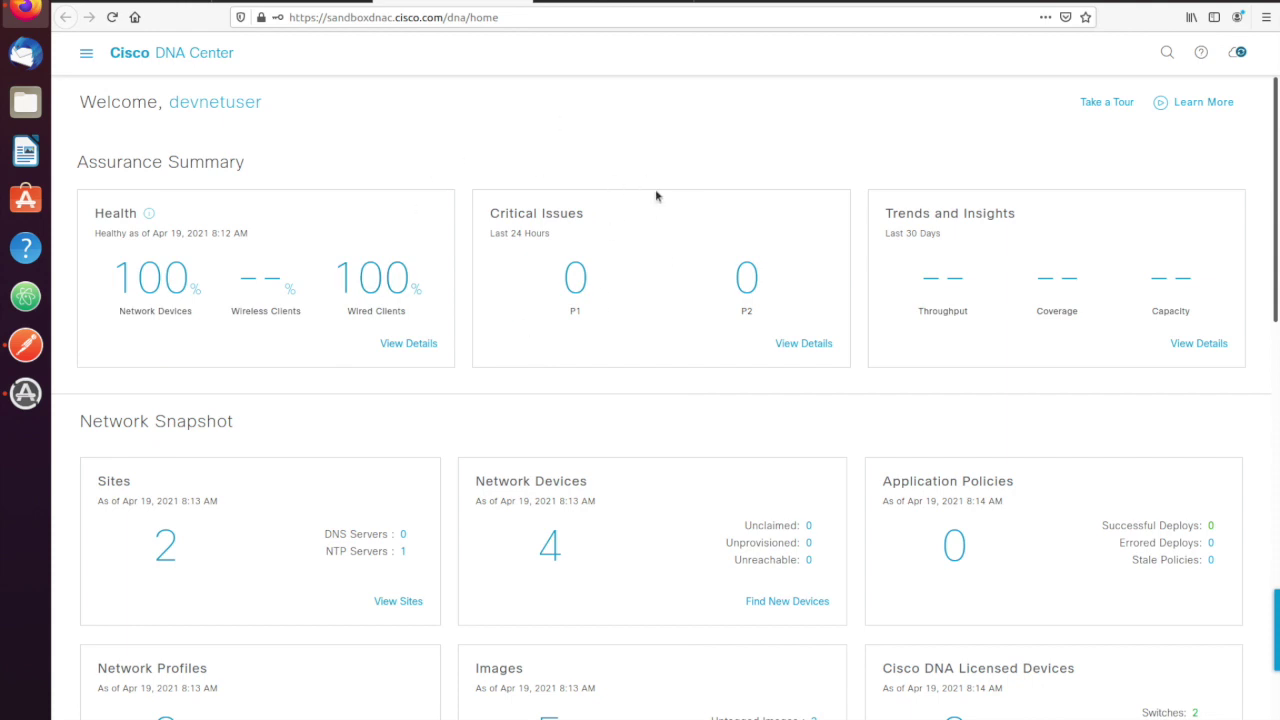
Revisit the main menu's Provision section, then glance at the platform documentation tab.
left_click(90, 55)
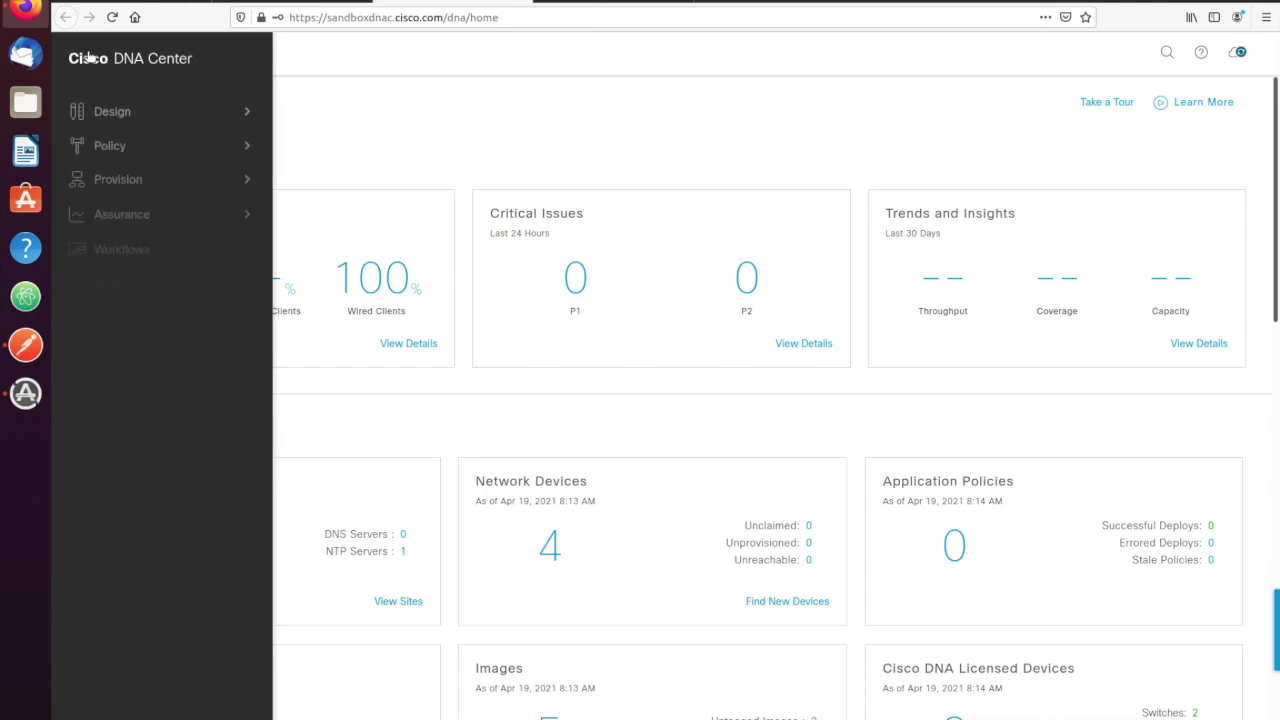
mouse_move(105, 112)
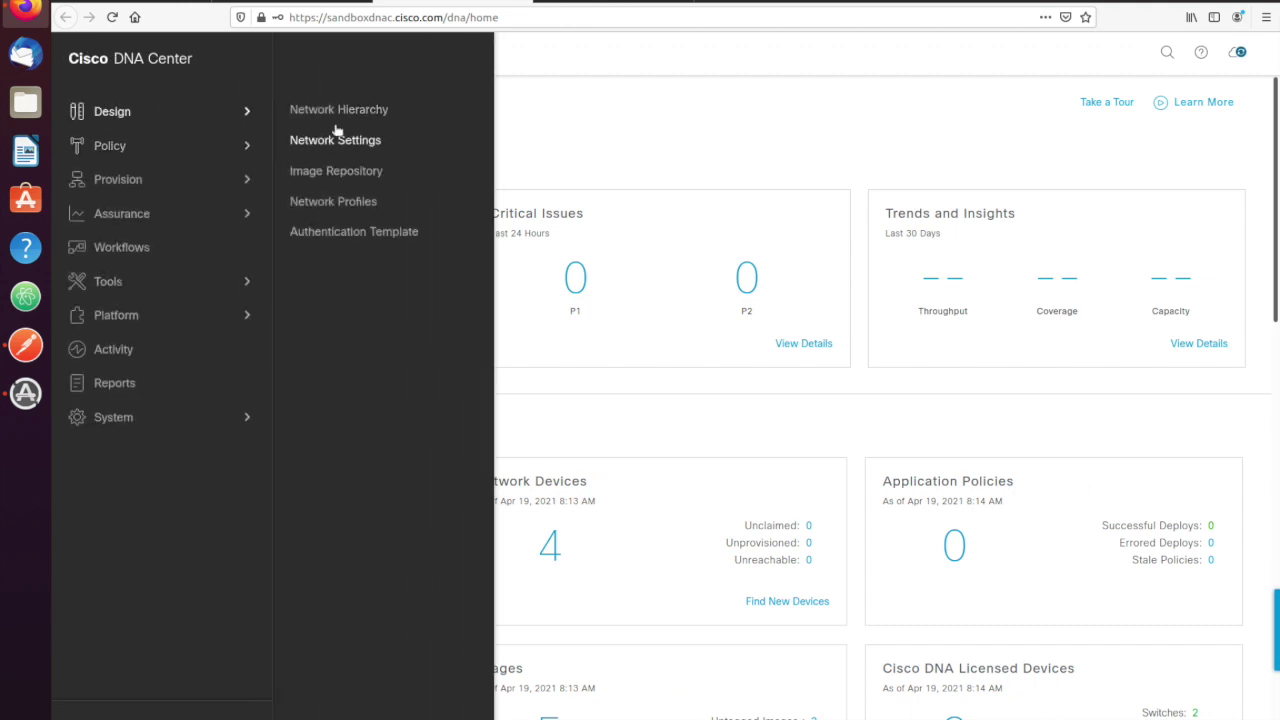
left_click(600, 129)
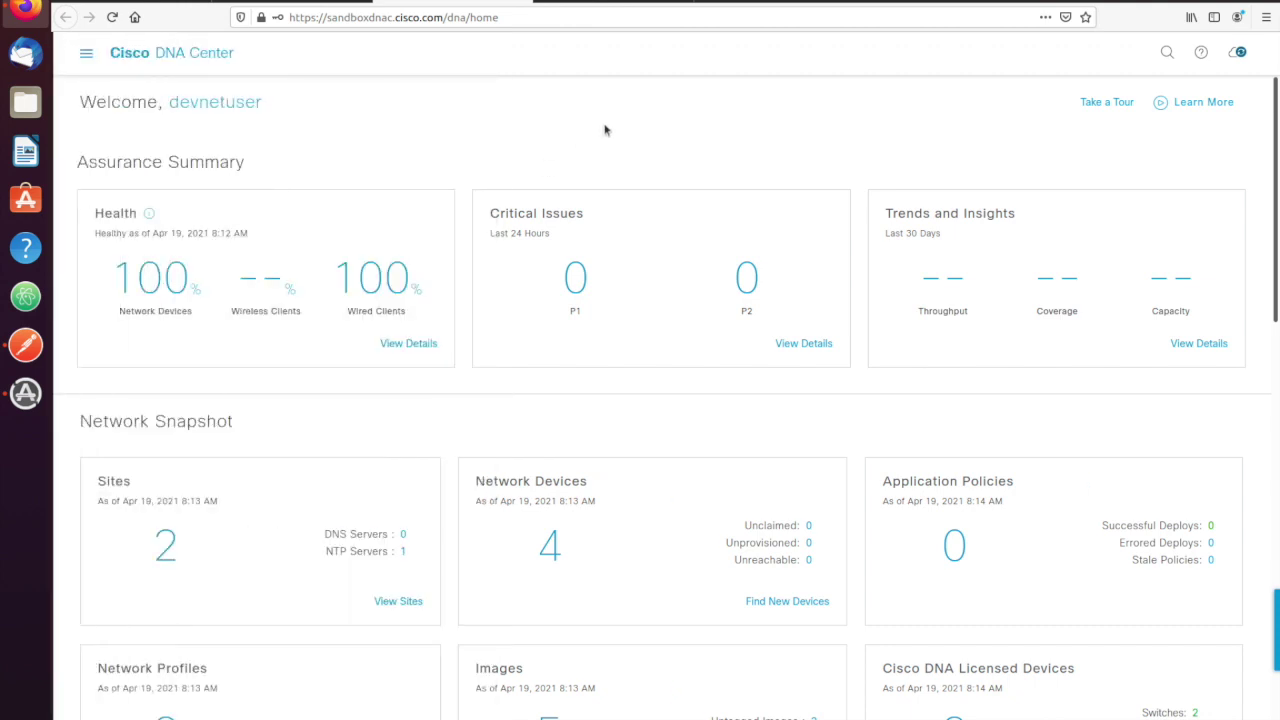
left_click(86, 54)
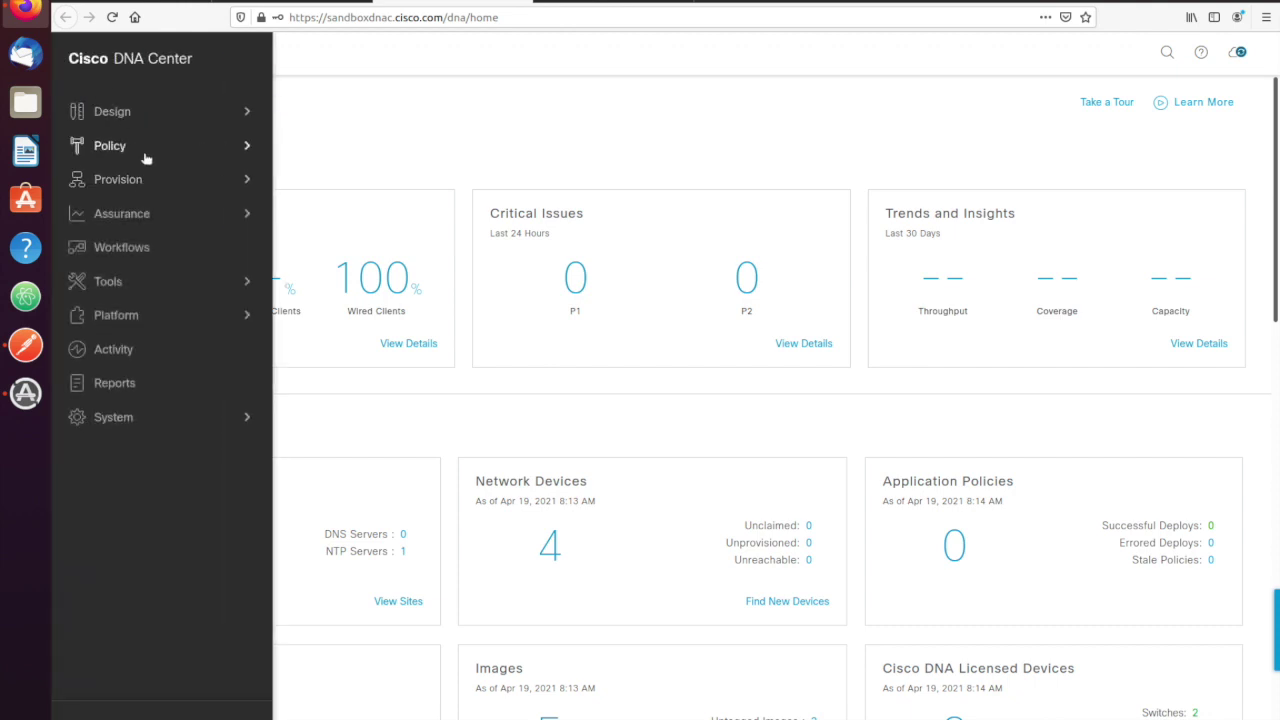
left_click(163, 181)
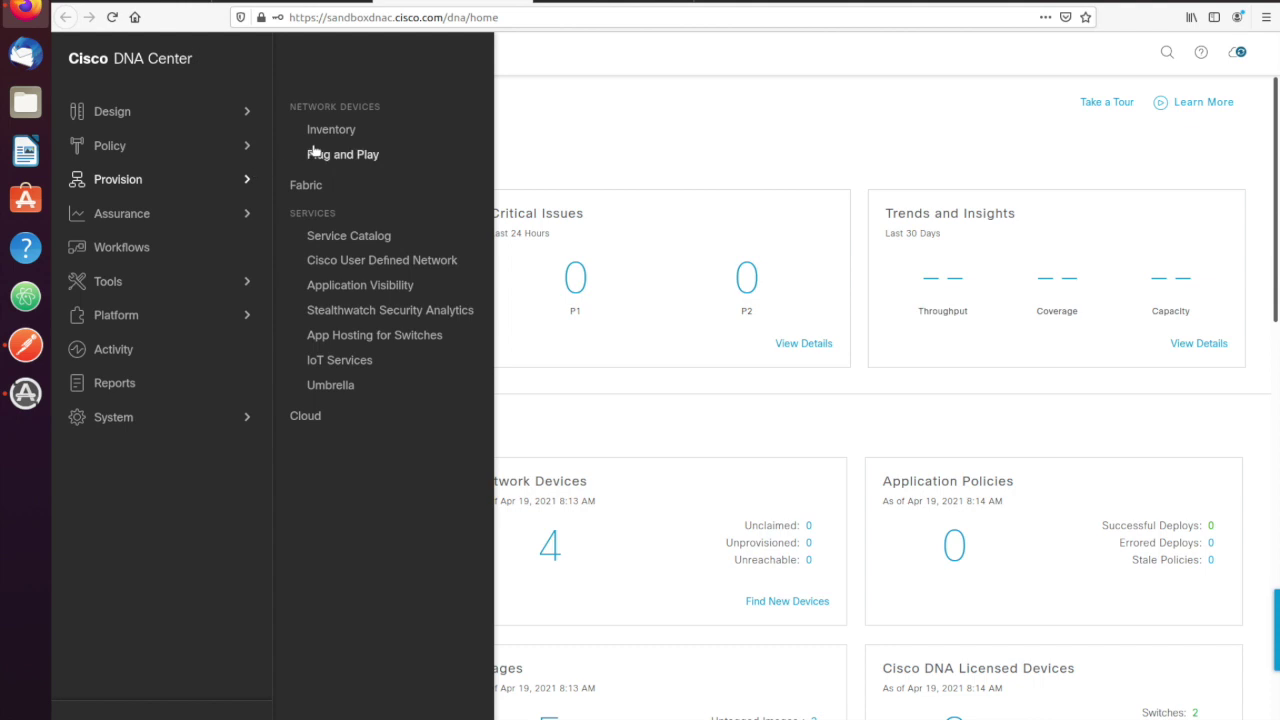
left_click(671, 110)
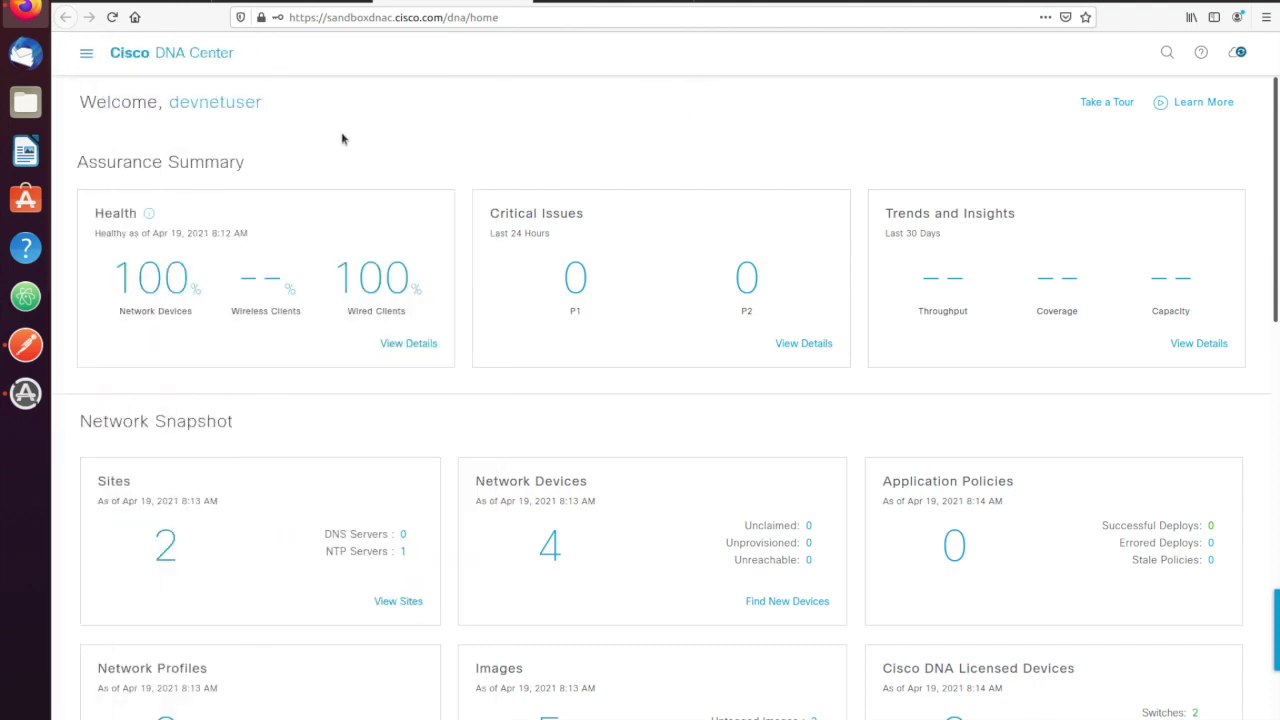
left_click(88, 57)
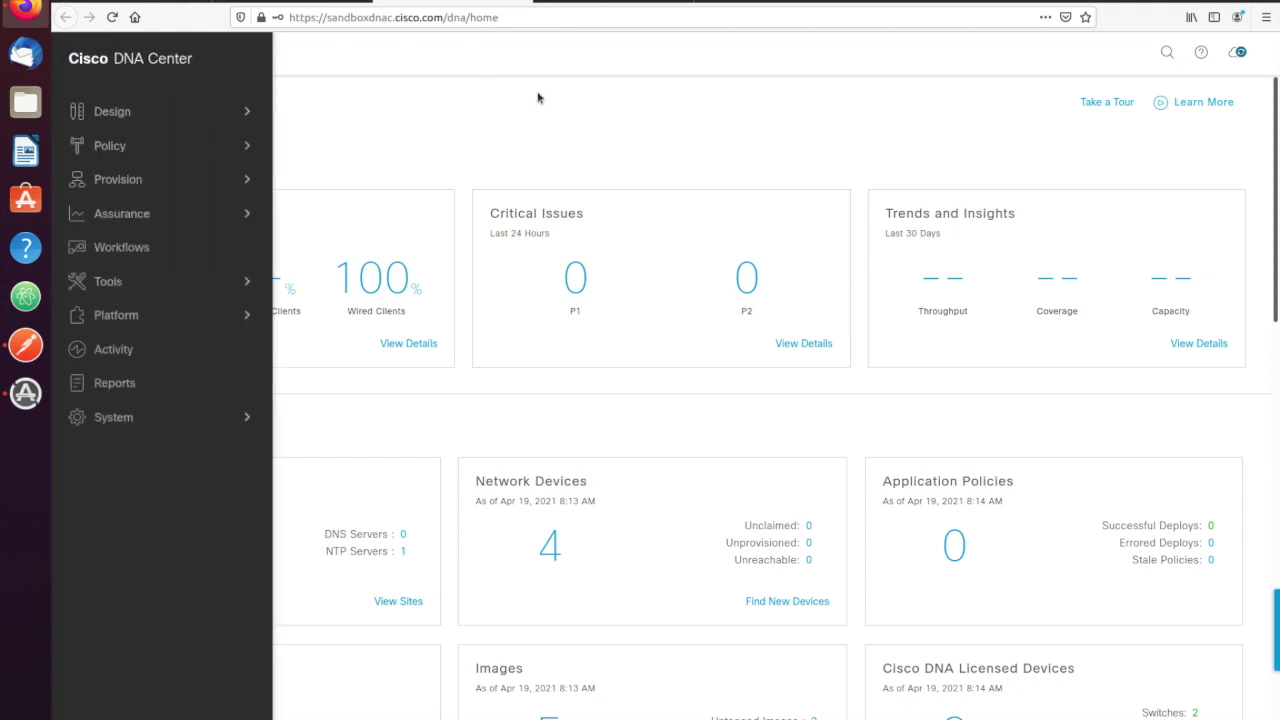
left_click(550, 97)
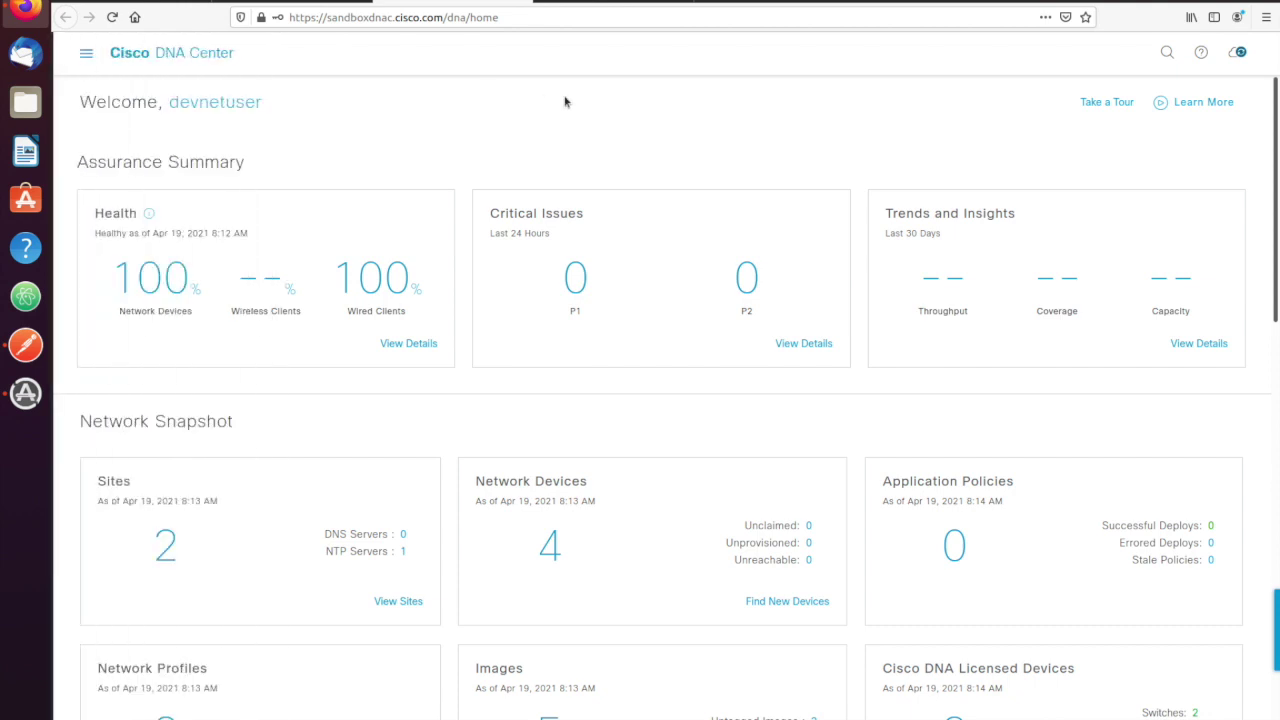
left_click(590, 5)
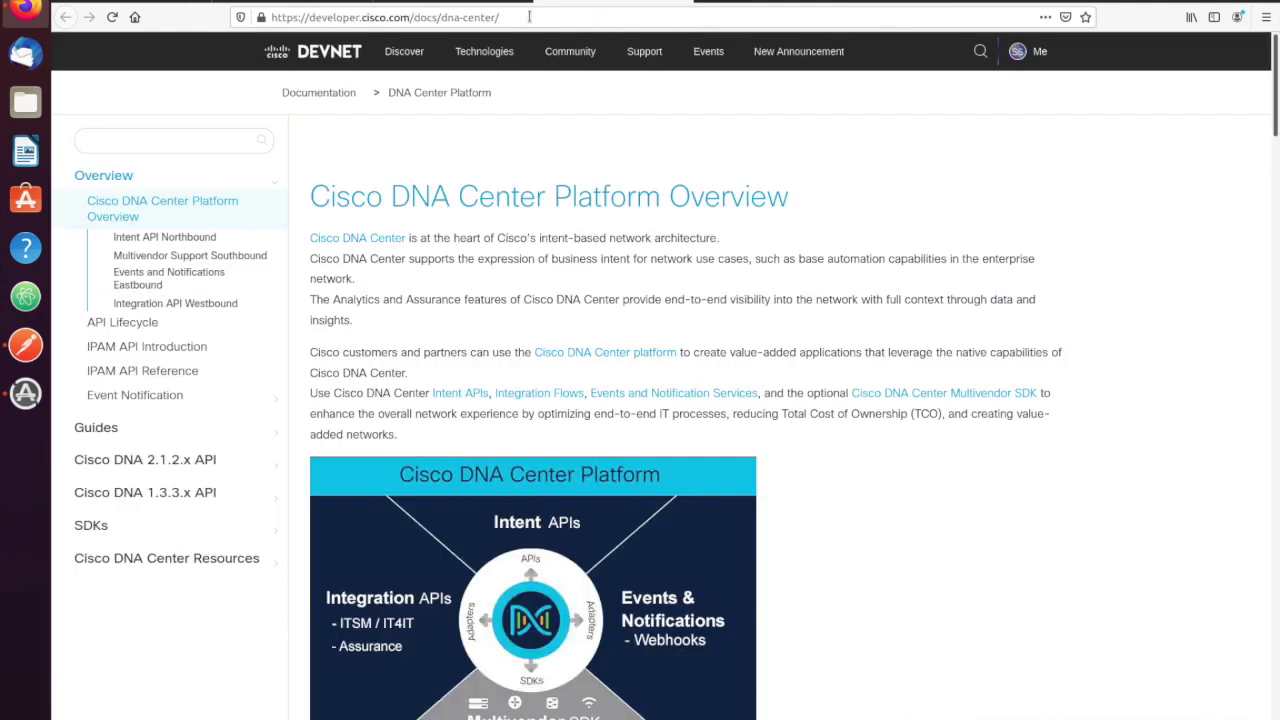
left_click(455, 3)
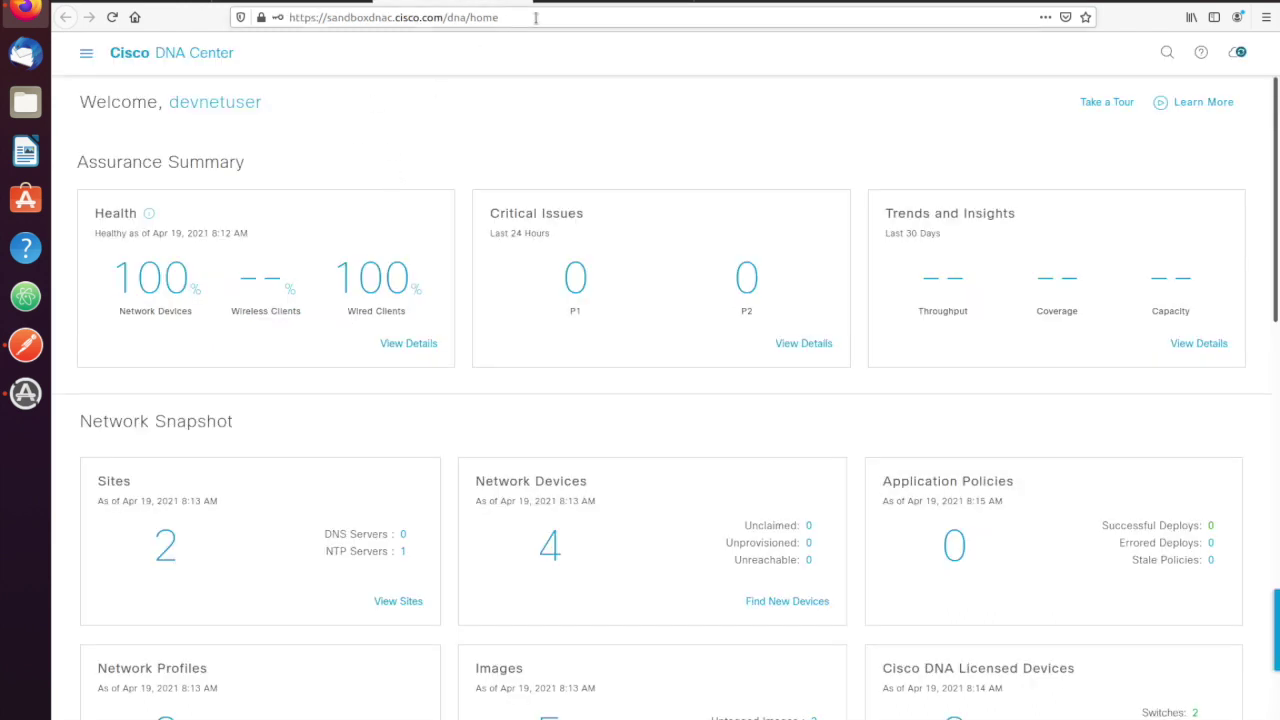
Add a 'DNA Center' folder to SoftwareDefinedNetworking described 'Requests for Cisco DNA Center Always on Sandbox'.
left_click(26, 345)
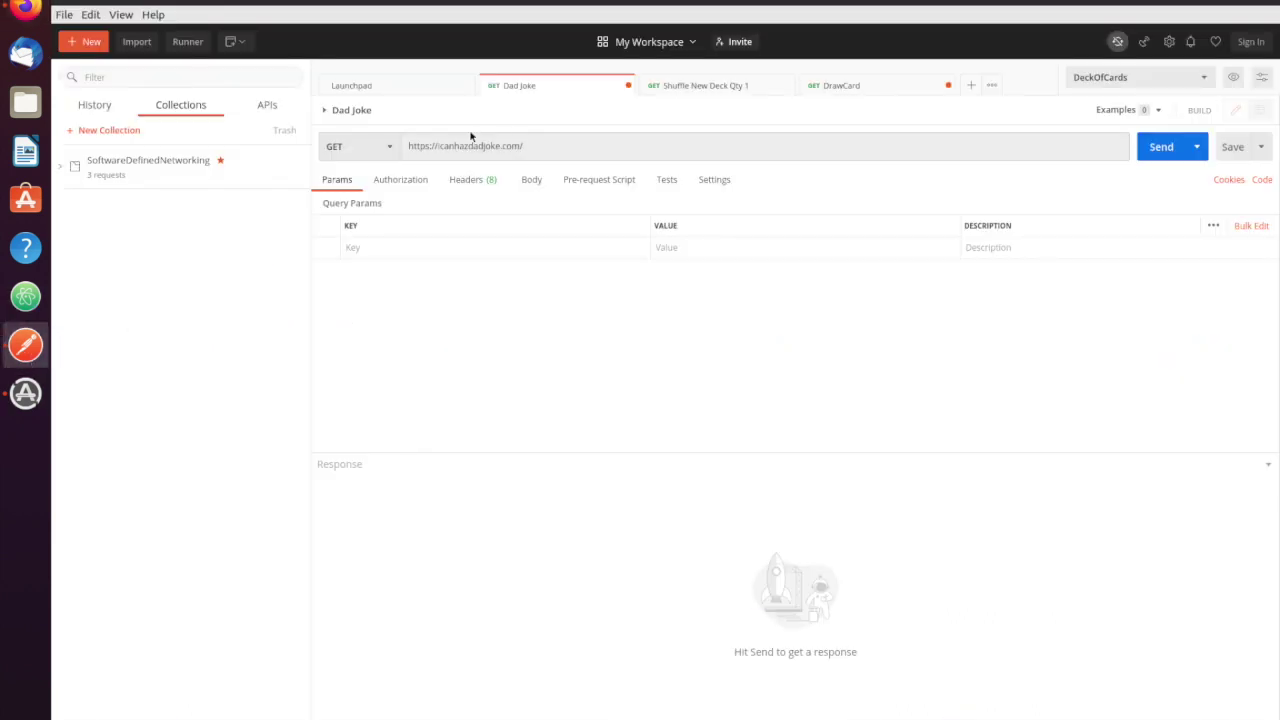
left_click(106, 176)
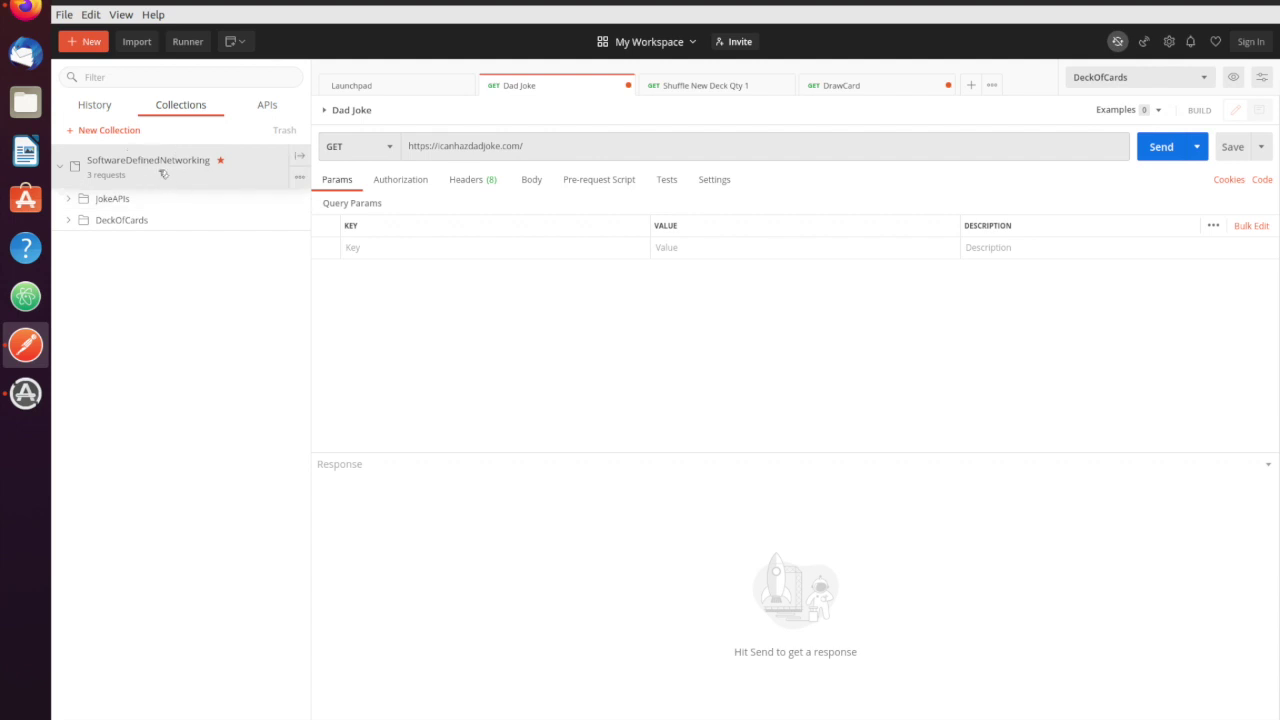
right_click(144, 164)
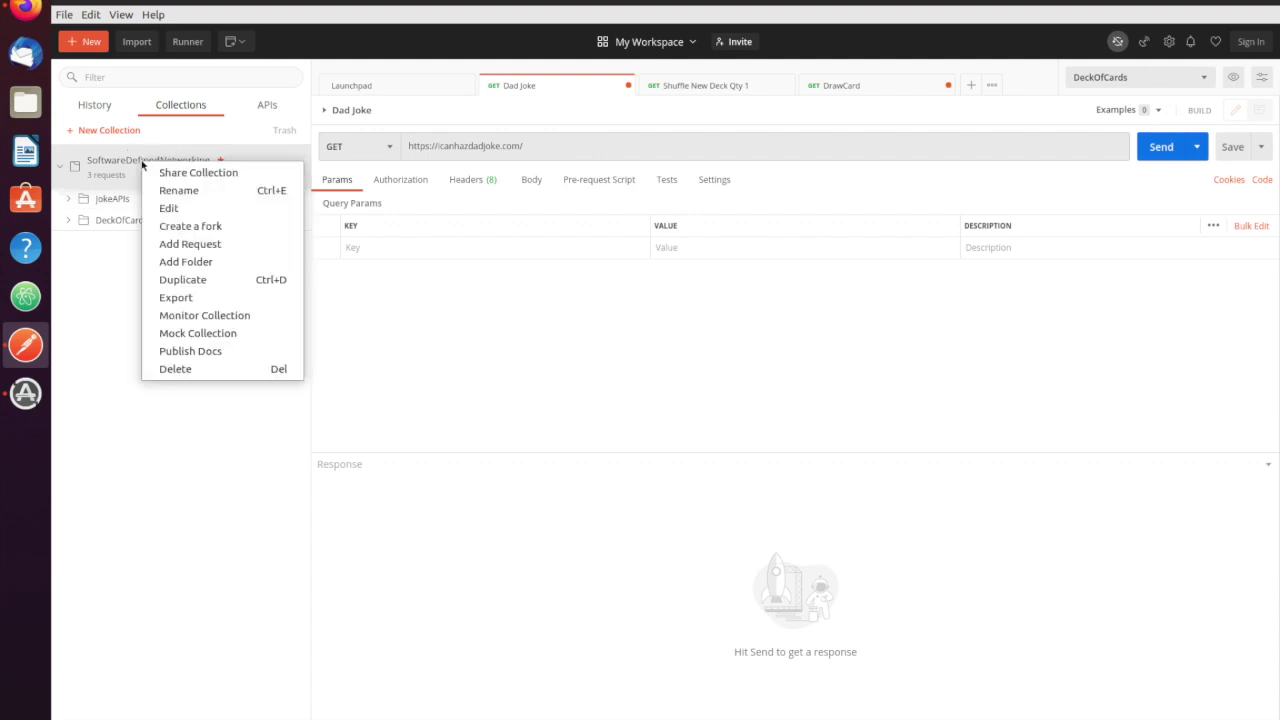
left_click(220, 262)
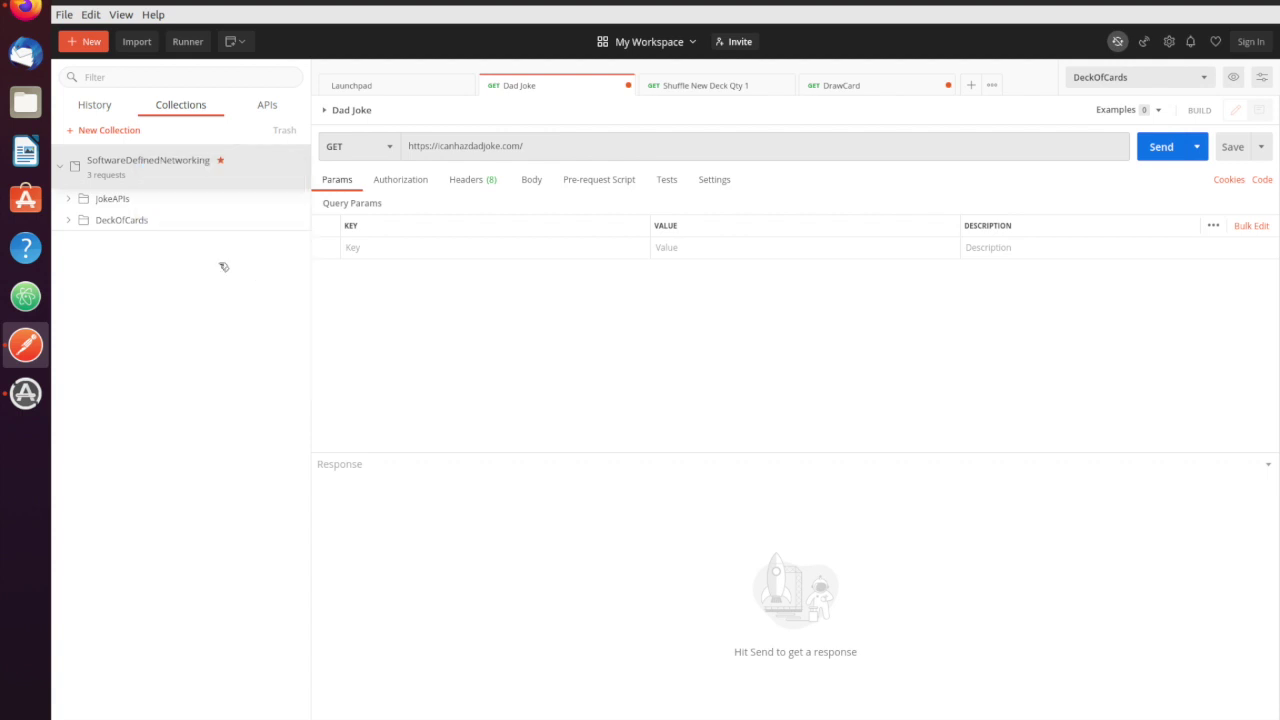
type("DNA Center")
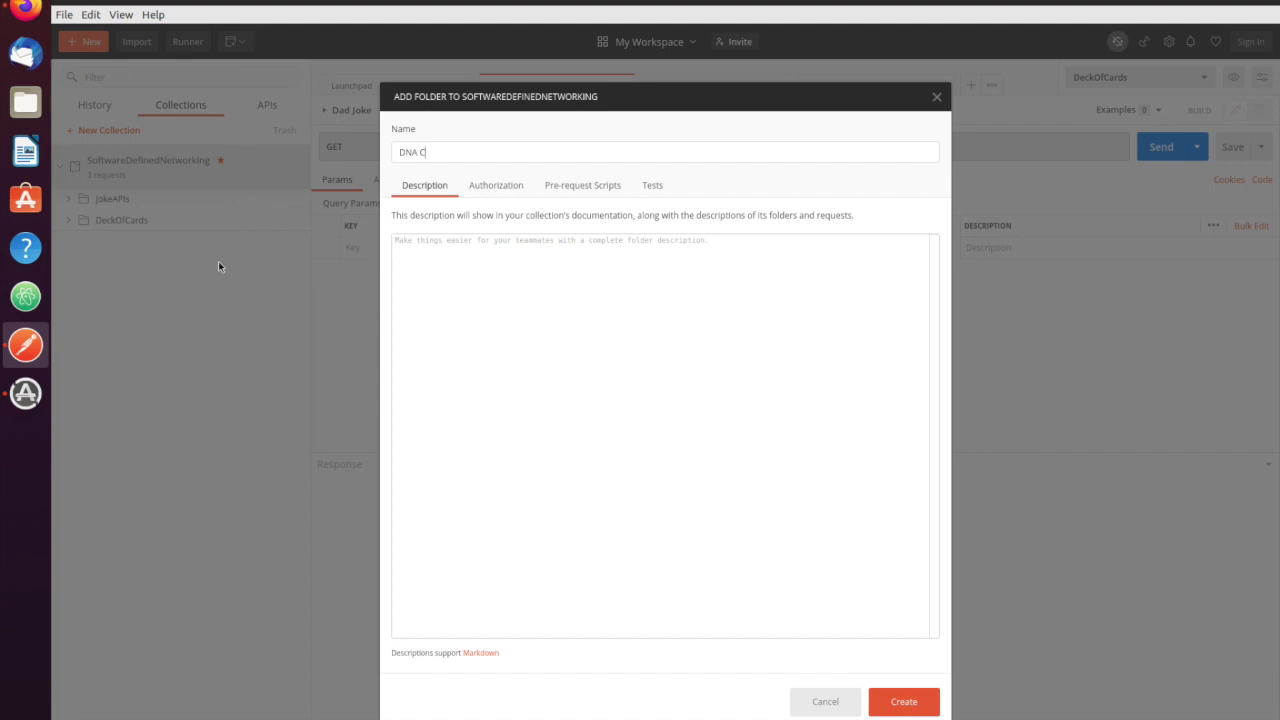
left_click(592, 368)
type("Requests for Cisco DNA Center Always on Sandbox")
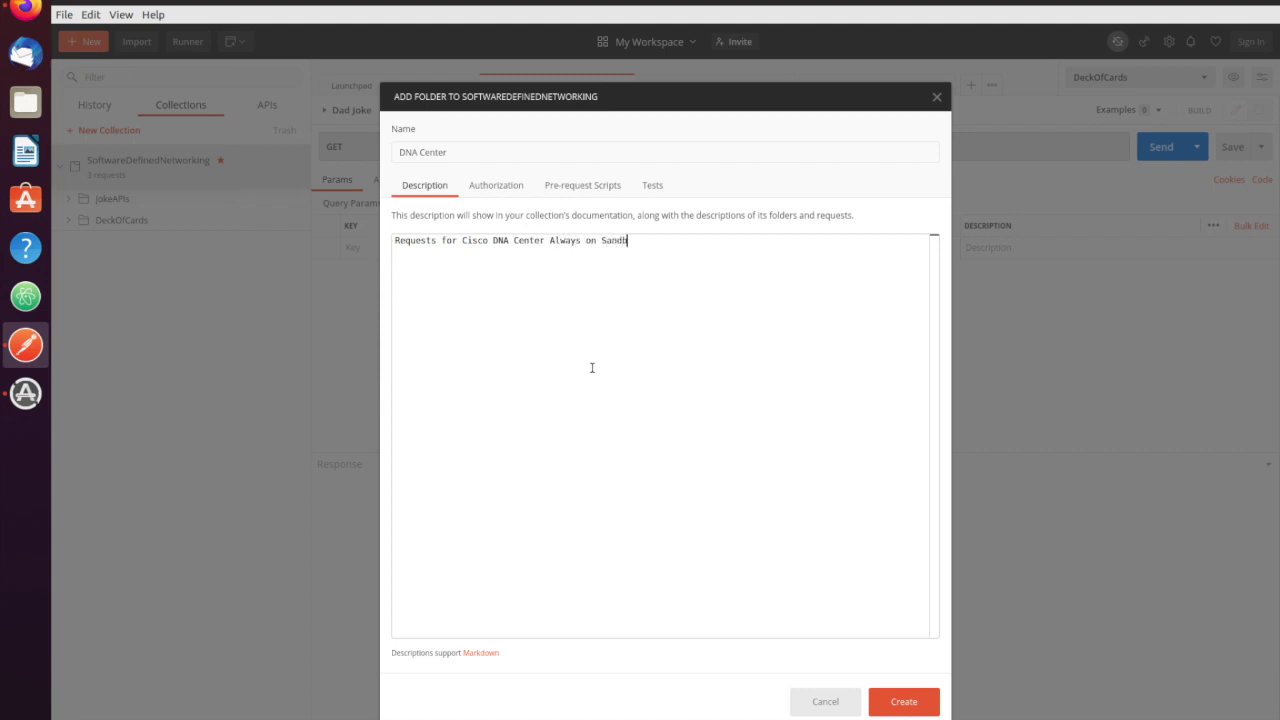
left_click(903, 706)
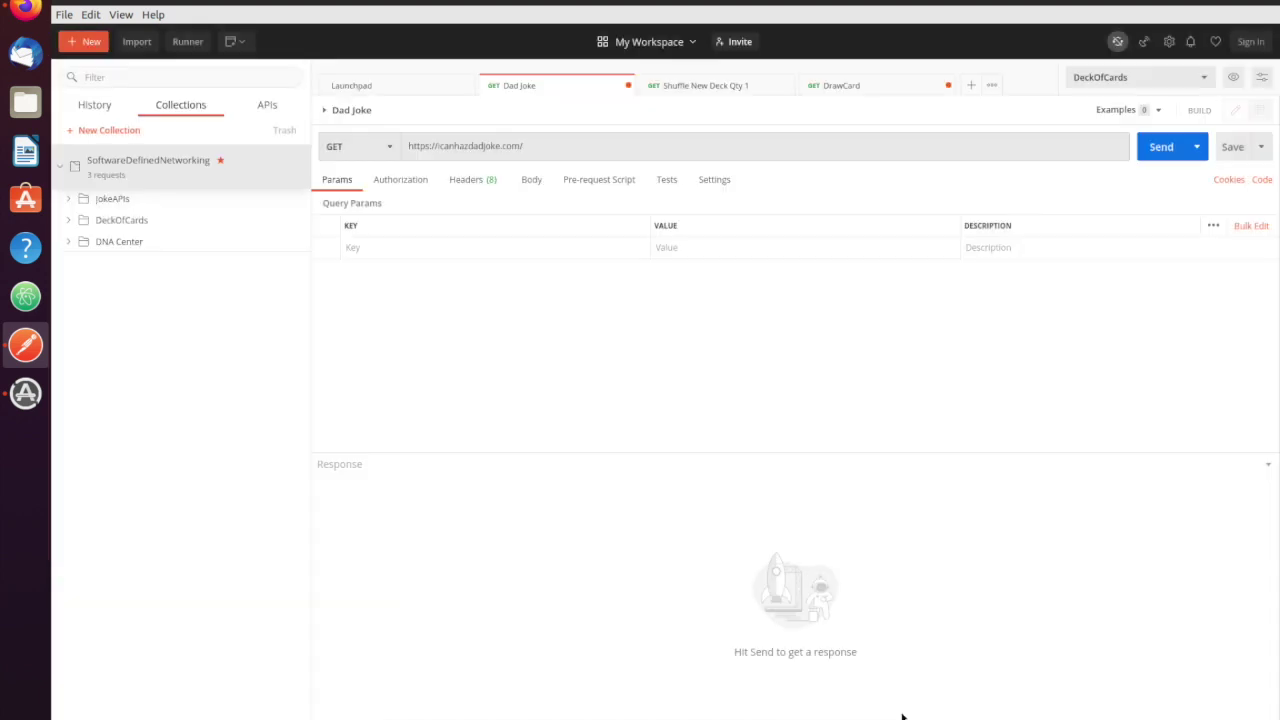
left_click(137, 242)
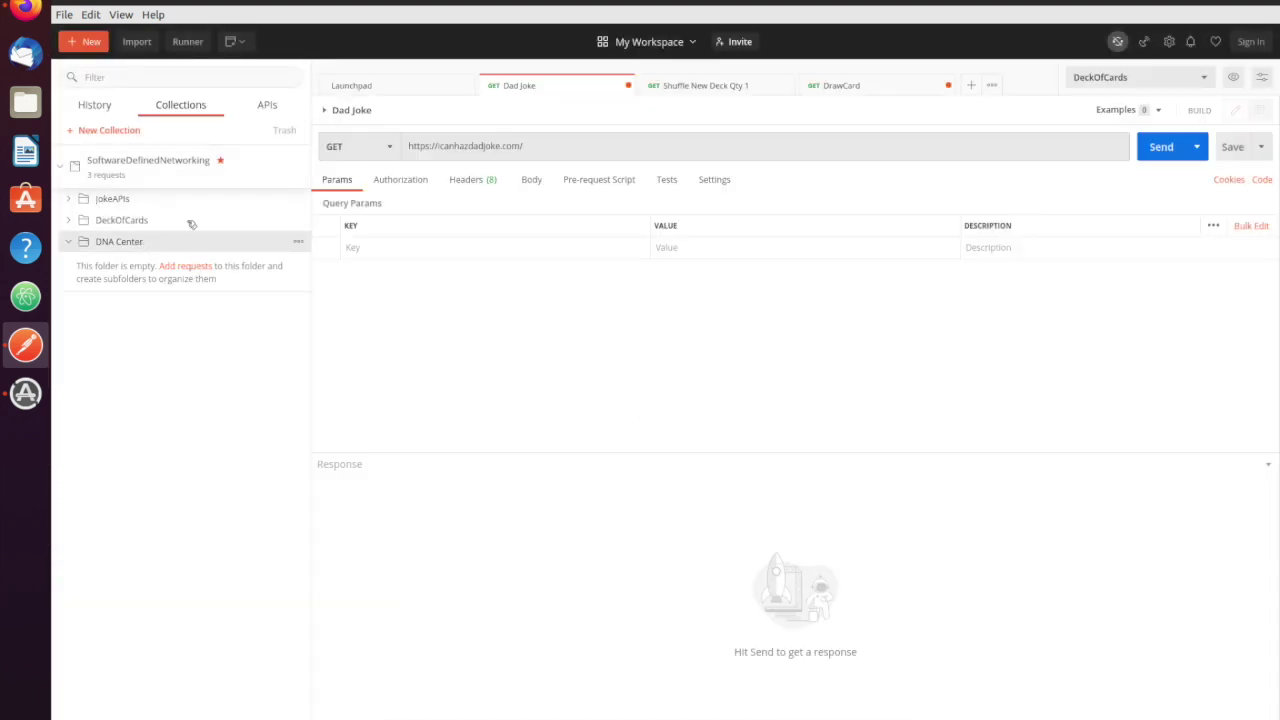
Create a 'Generate Token' request described 'Generates Authorization Token' and save it to DNA Center.
left_click(87, 44)
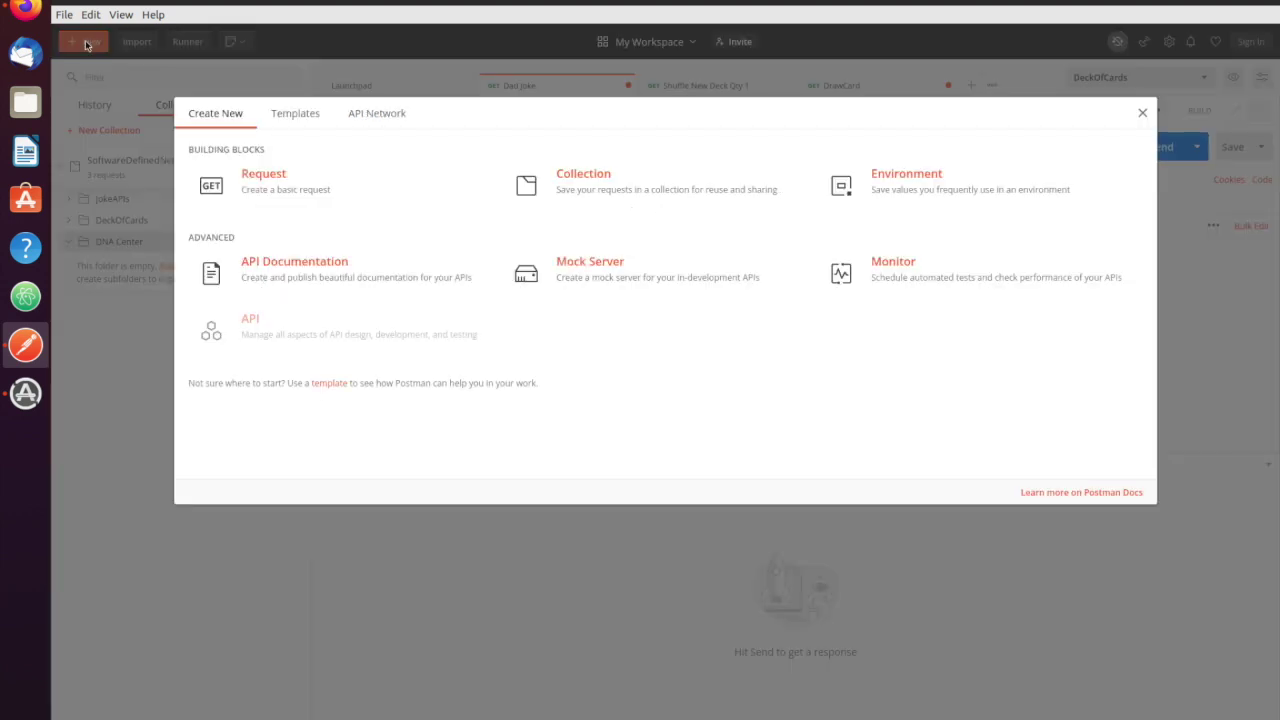
left_click(290, 195)
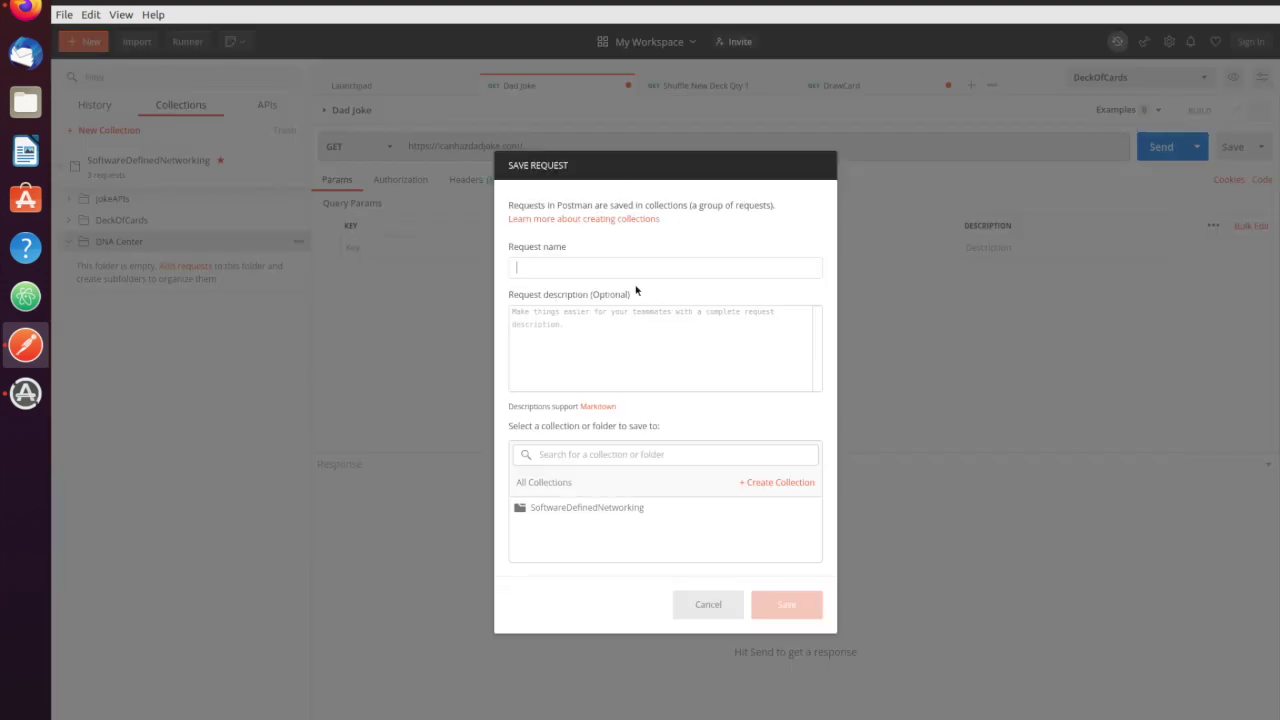
type("Generate")
type("Generates Auth")
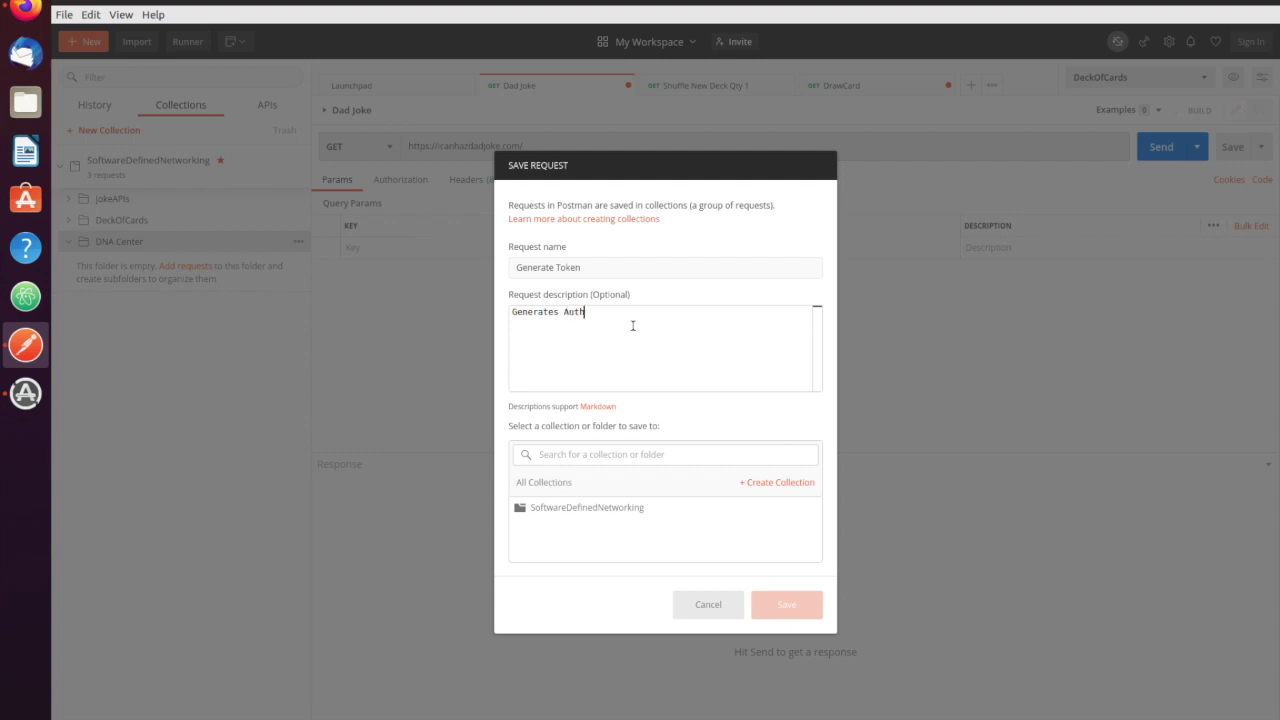
type("orization Token")
left_click(600, 512)
left_click(599, 554)
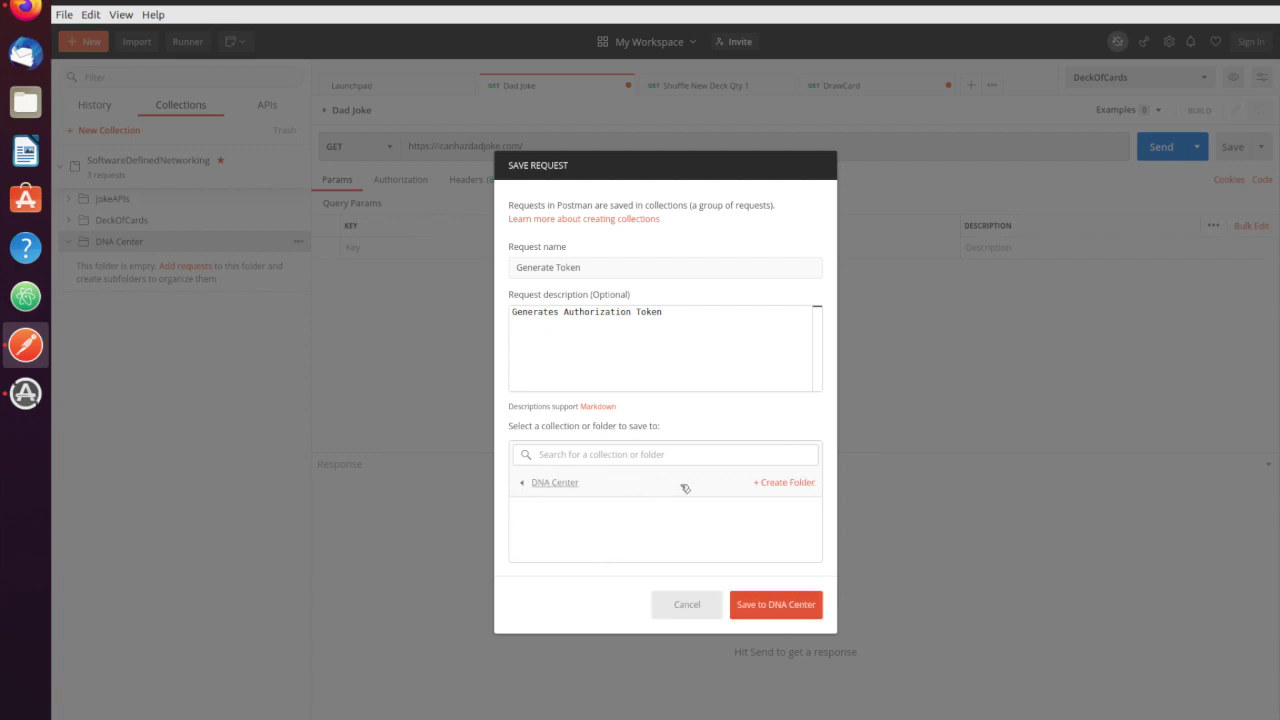
left_click(806, 608)
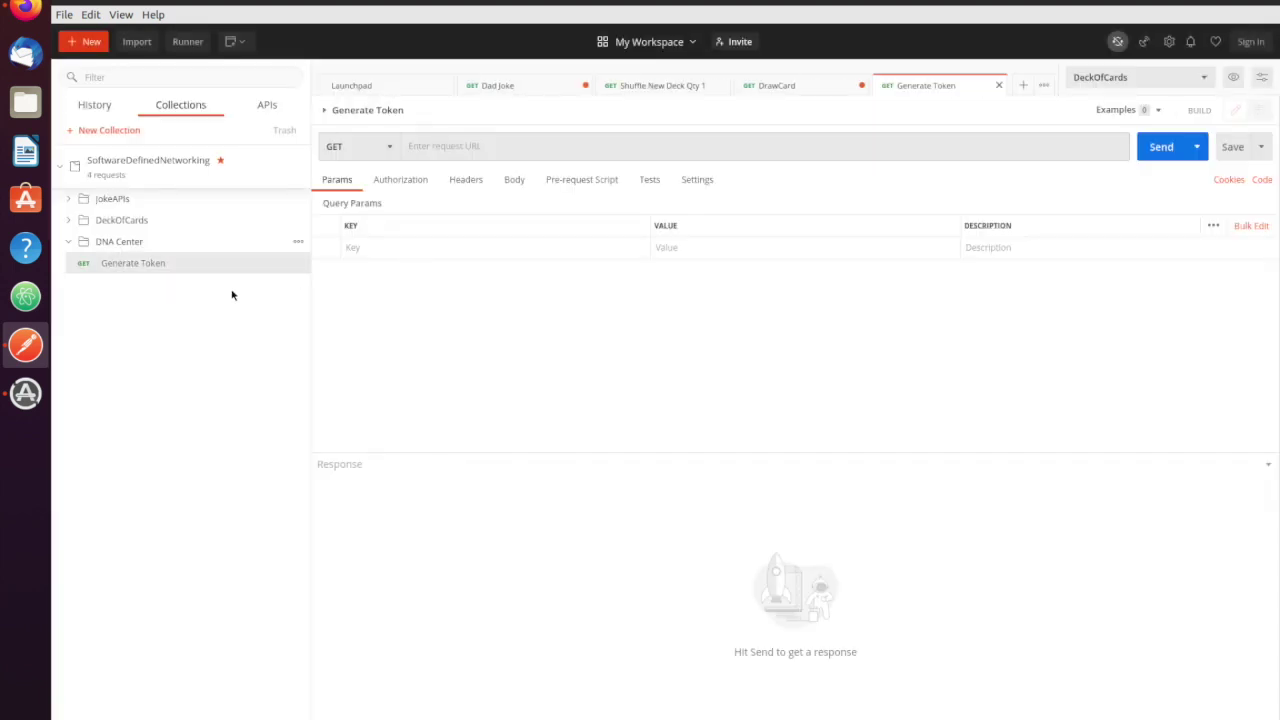
Set the Generate Token method to POST and confirm its details through Edit.
left_click(391, 147)
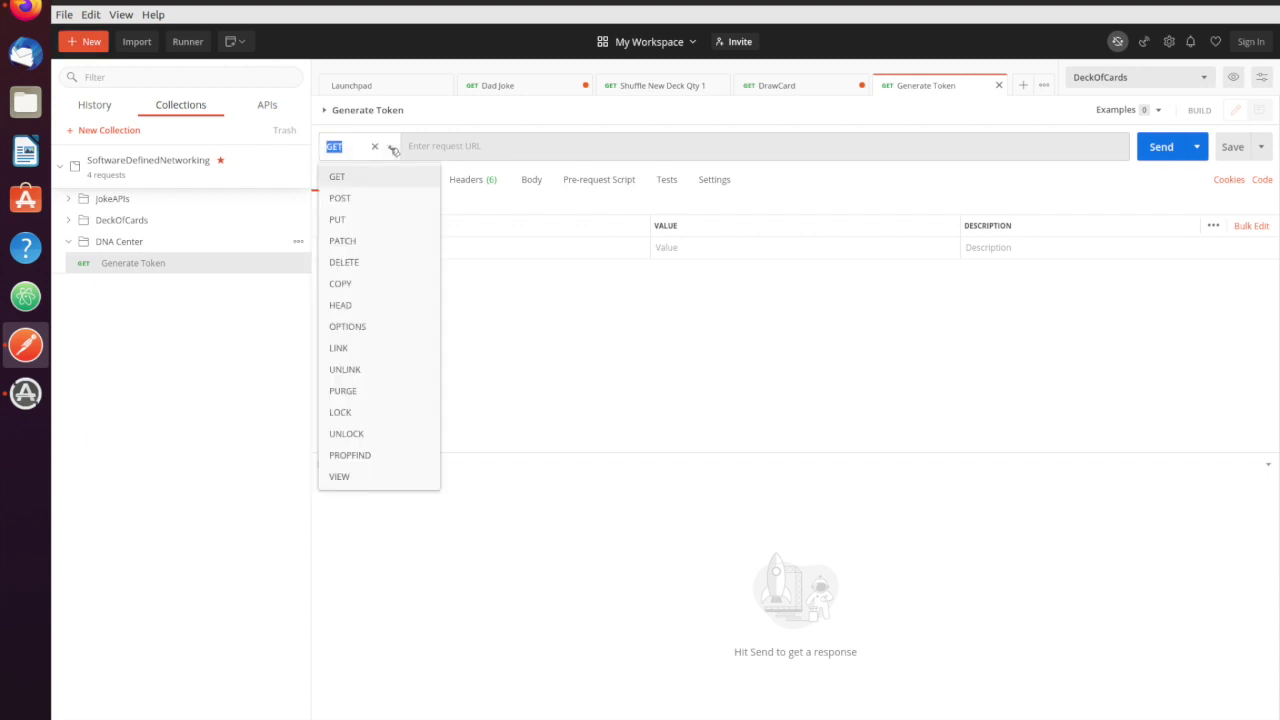
left_click(372, 198)
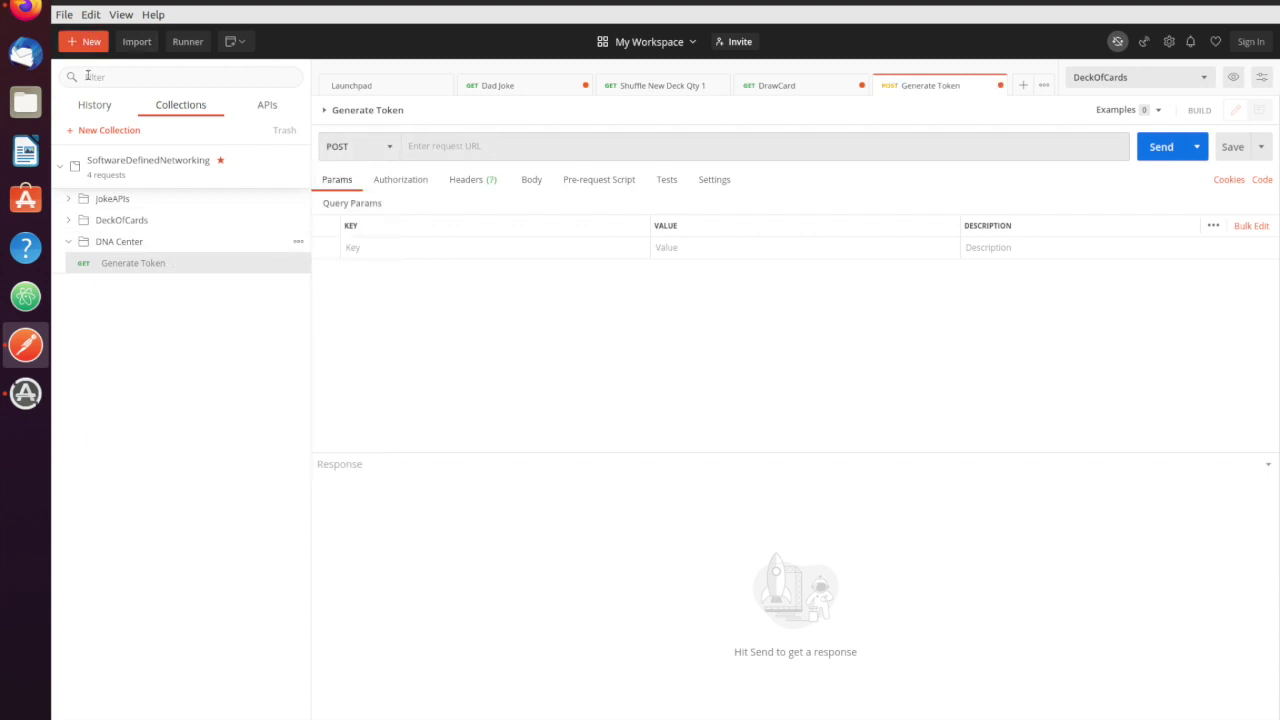
right_click(146, 267)
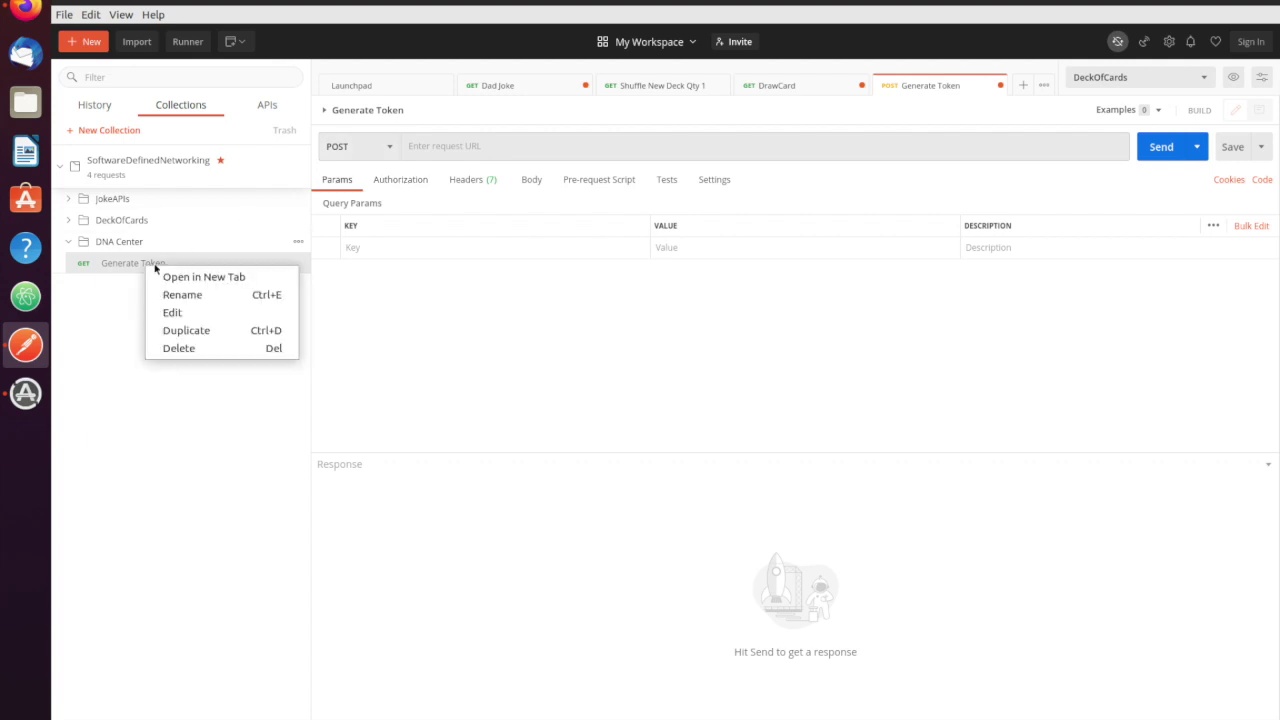
left_click(297, 258)
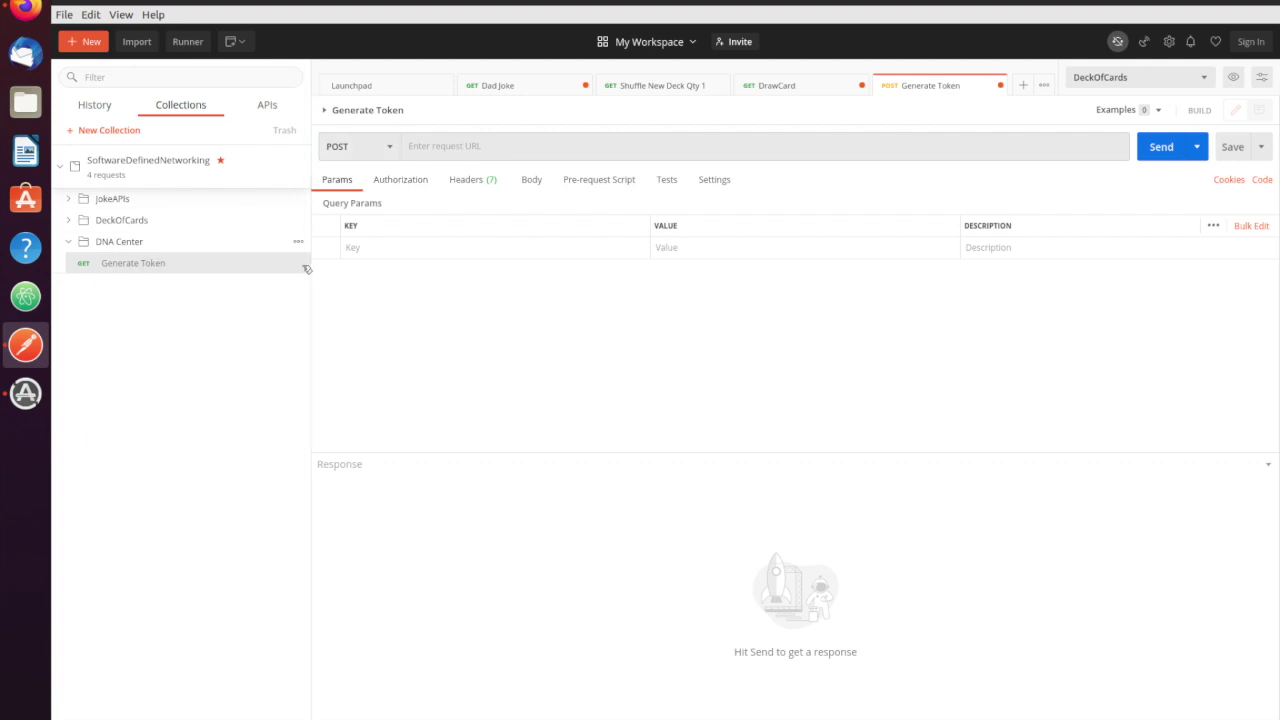
left_click(299, 262)
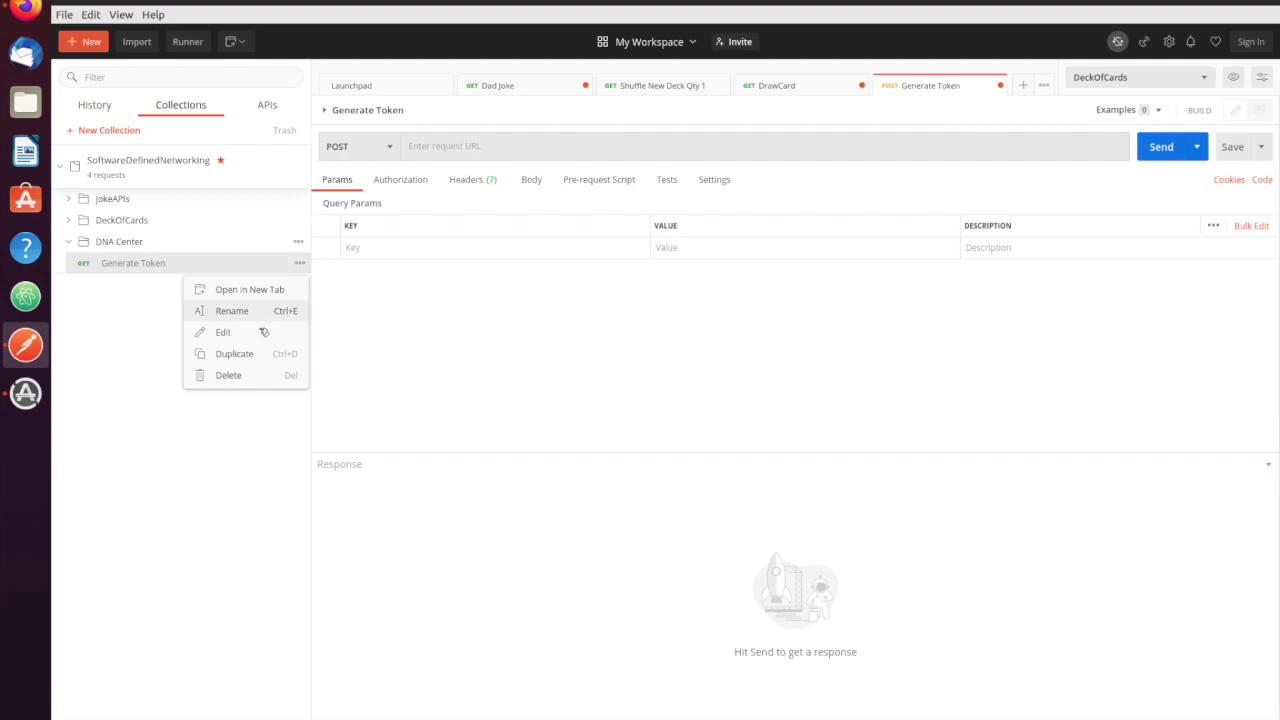
left_click(258, 332)
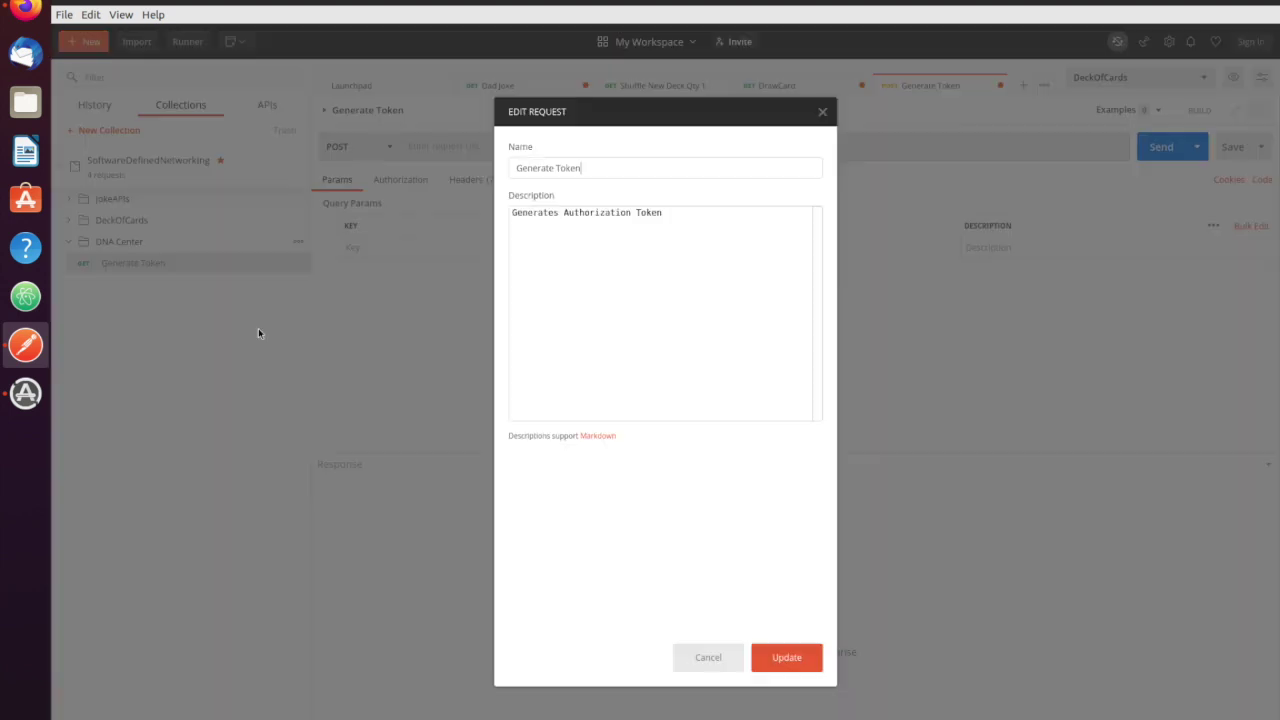
left_click(787, 665)
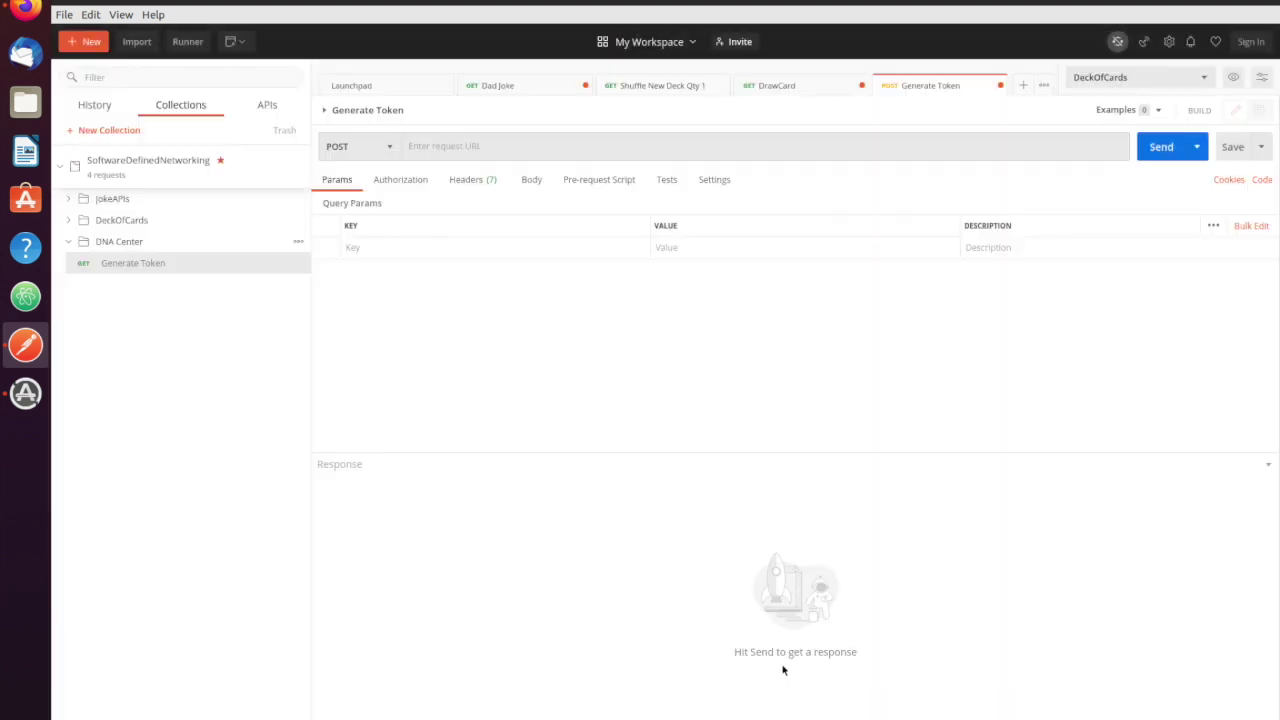
Delete the Generate Token request and confirm the deletion.
right_click(191, 262)
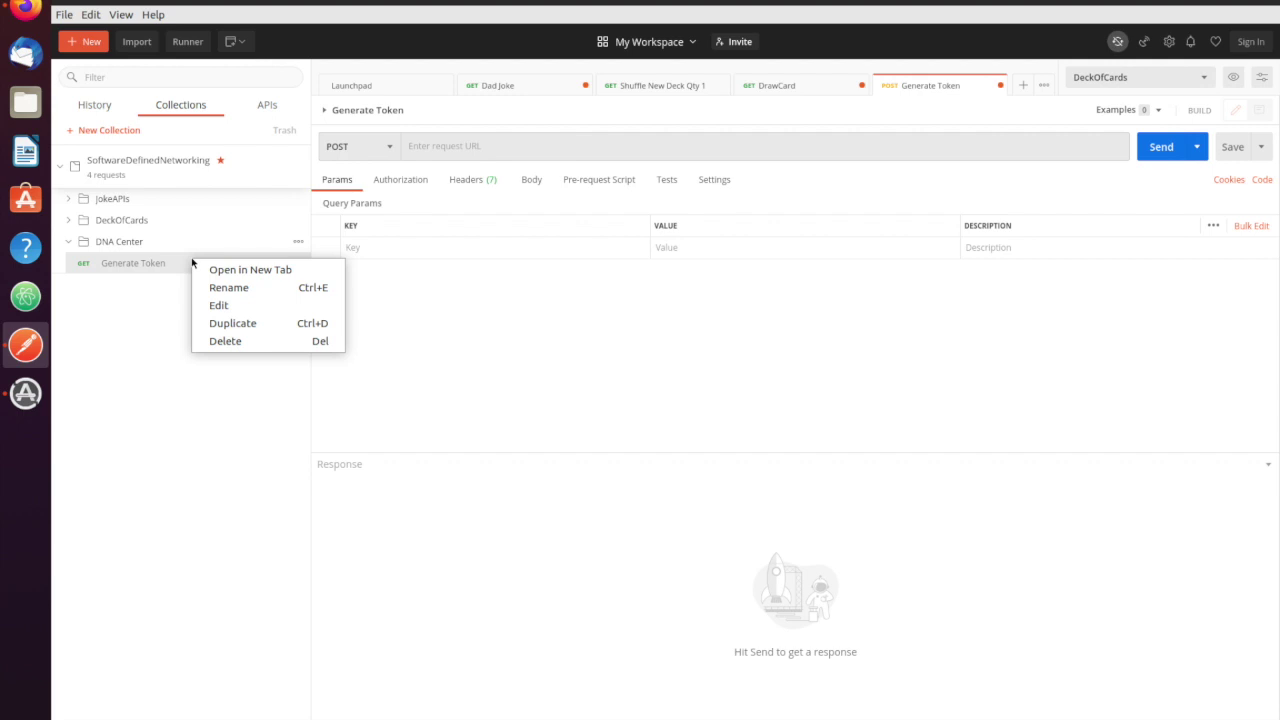
left_click(250, 342)
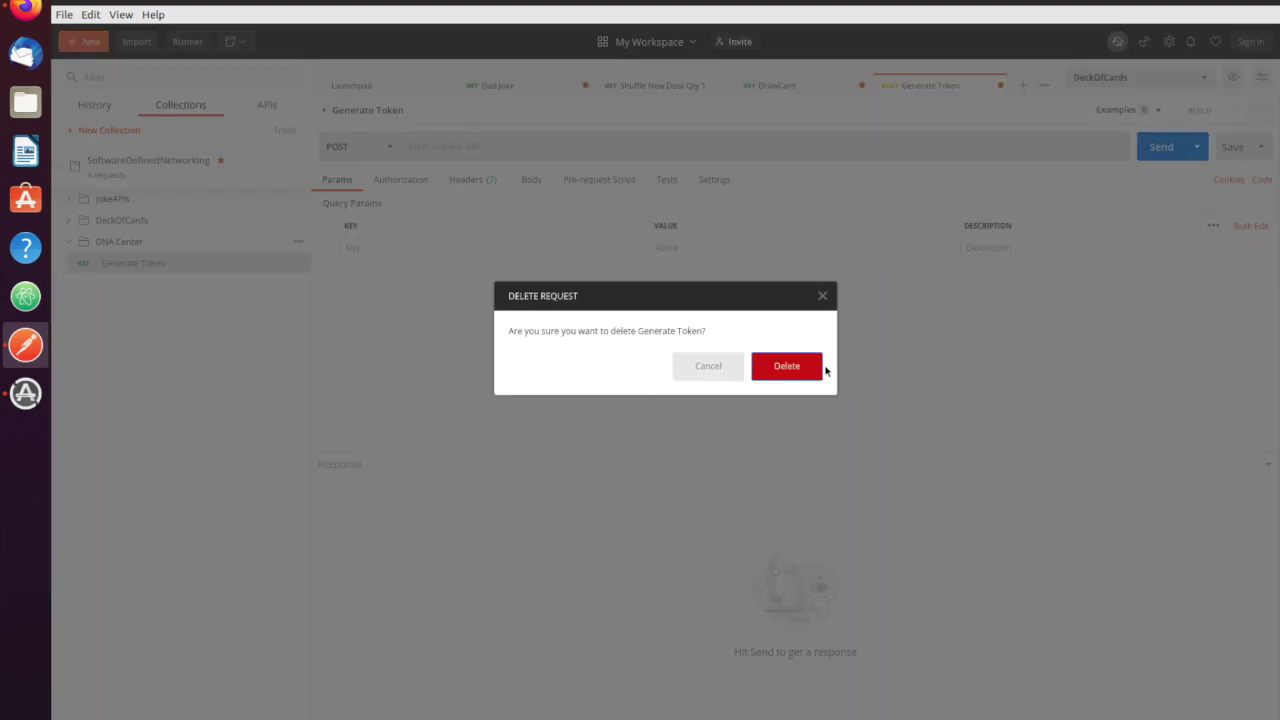
left_click(826, 367)
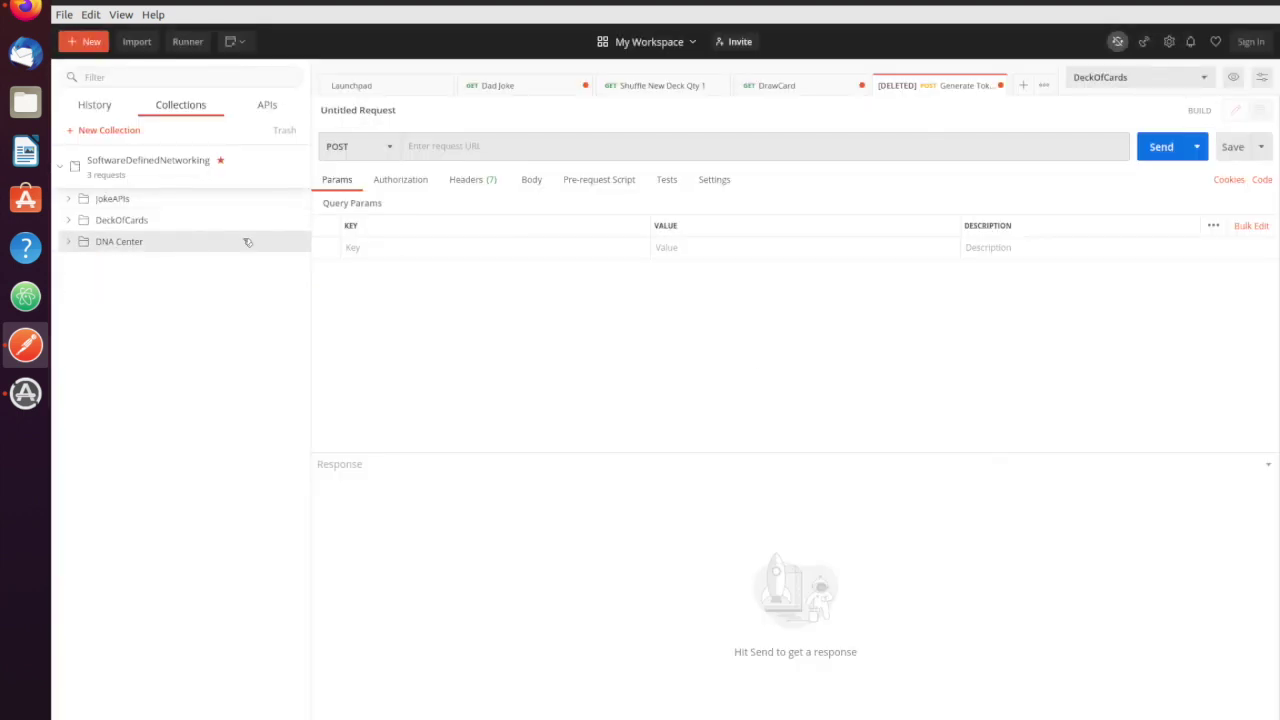
left_click(164, 249)
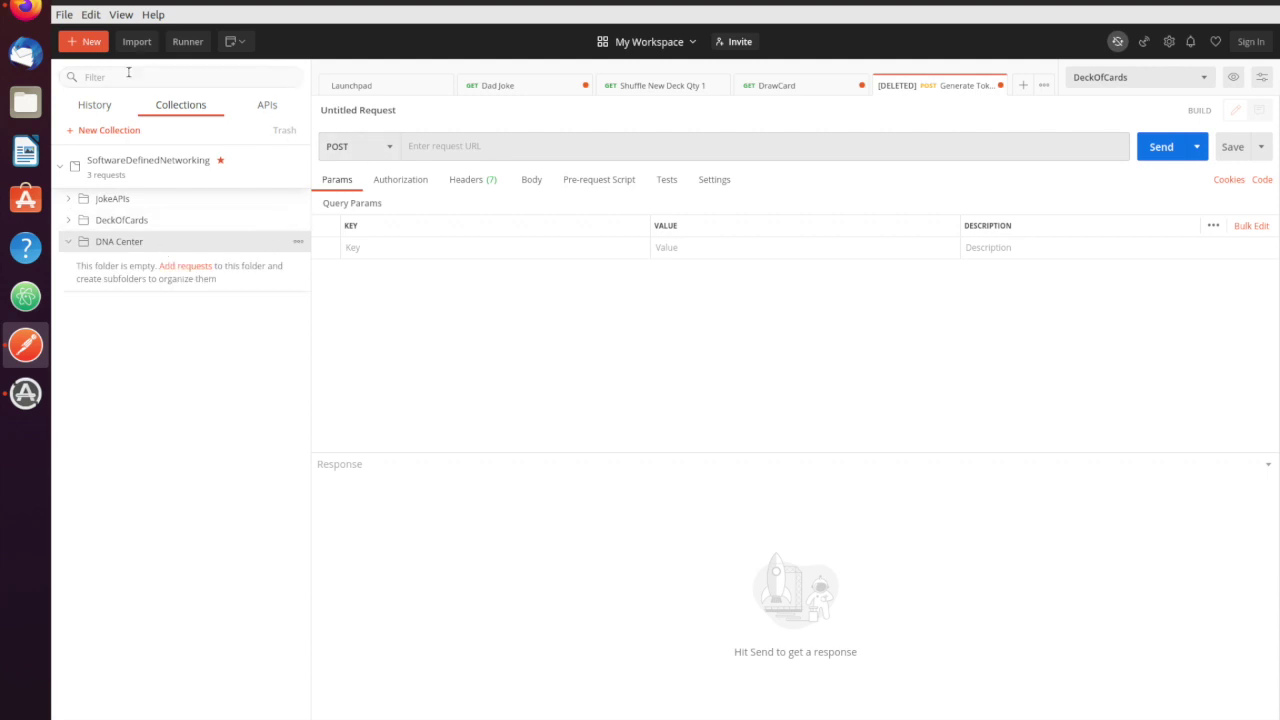
Recreate 'Generate Token' with description 'Generates Authorization Token', saved into the DNA Center folder.
left_click(88, 42)
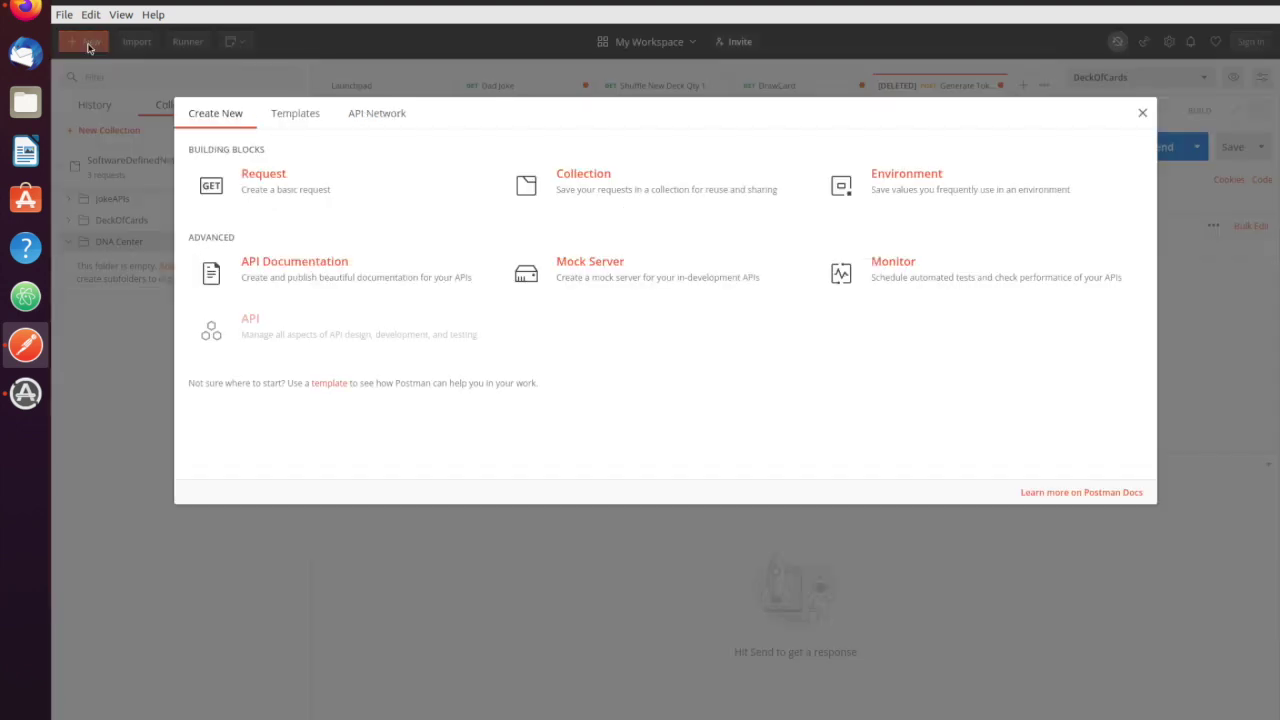
left_click(298, 185)
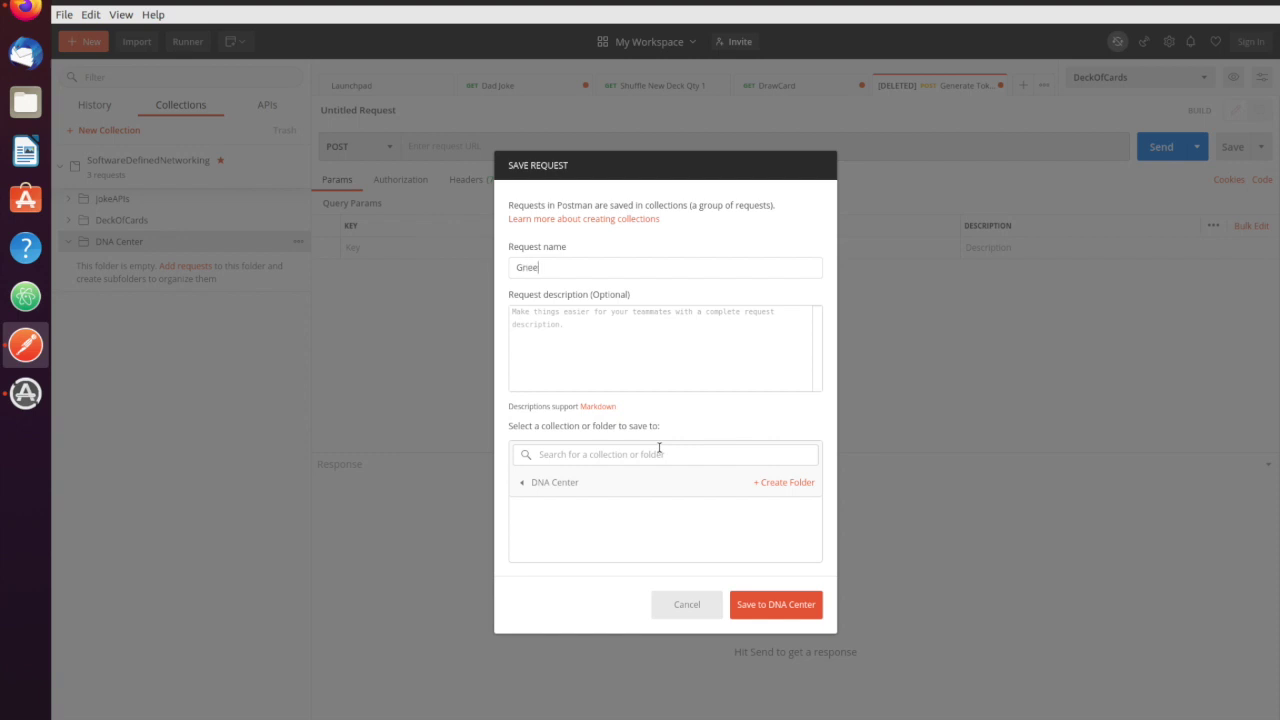
type("ate Token")
key("Tab")
type("Generates Authorization Token")
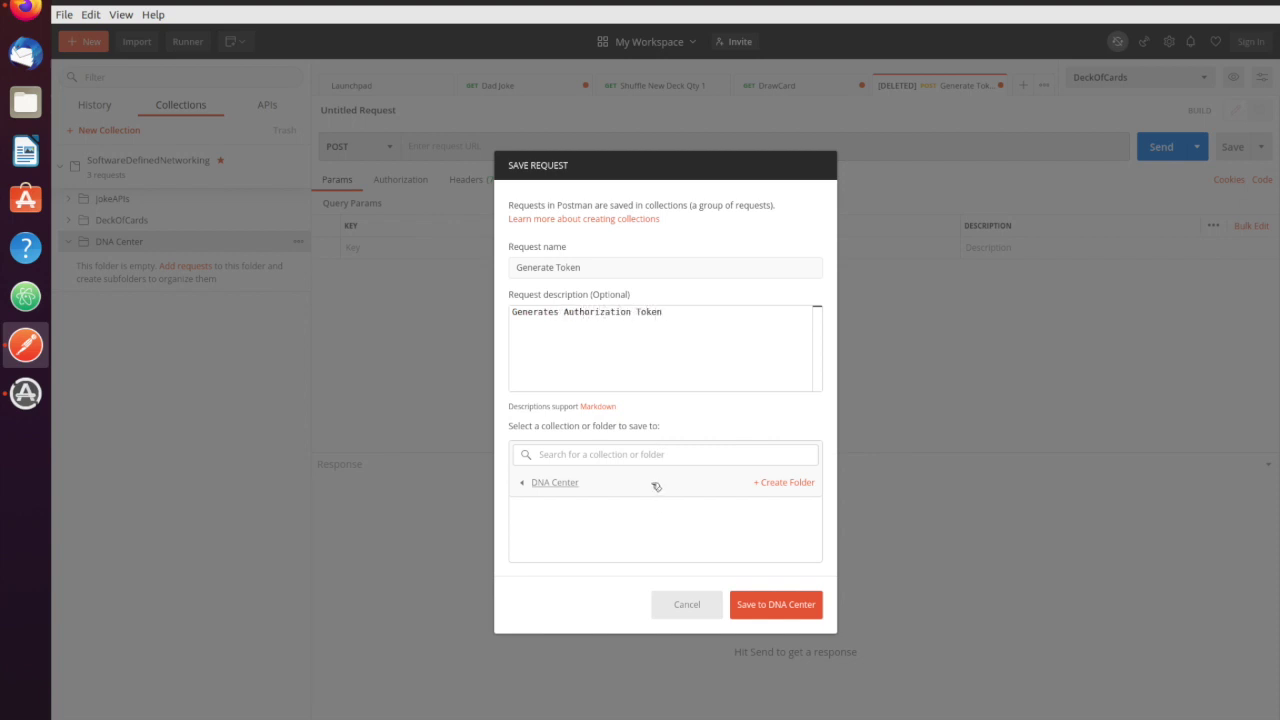
left_click(654, 485)
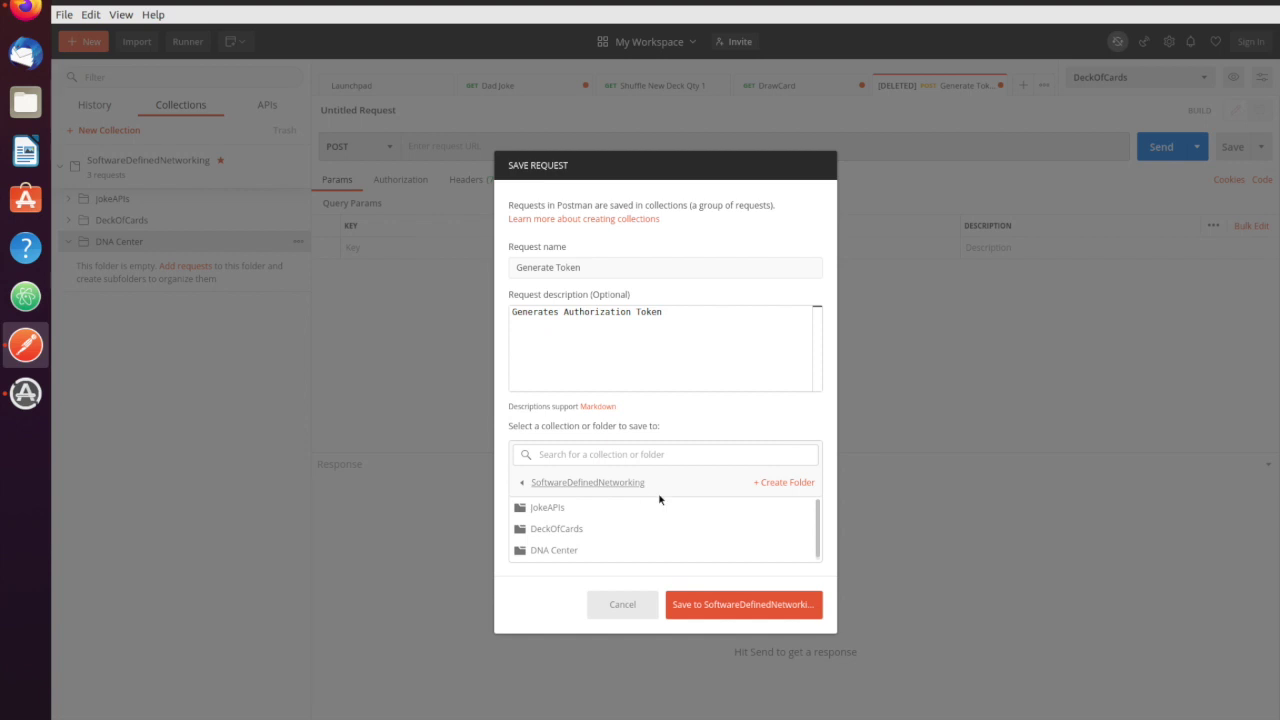
left_click(597, 551)
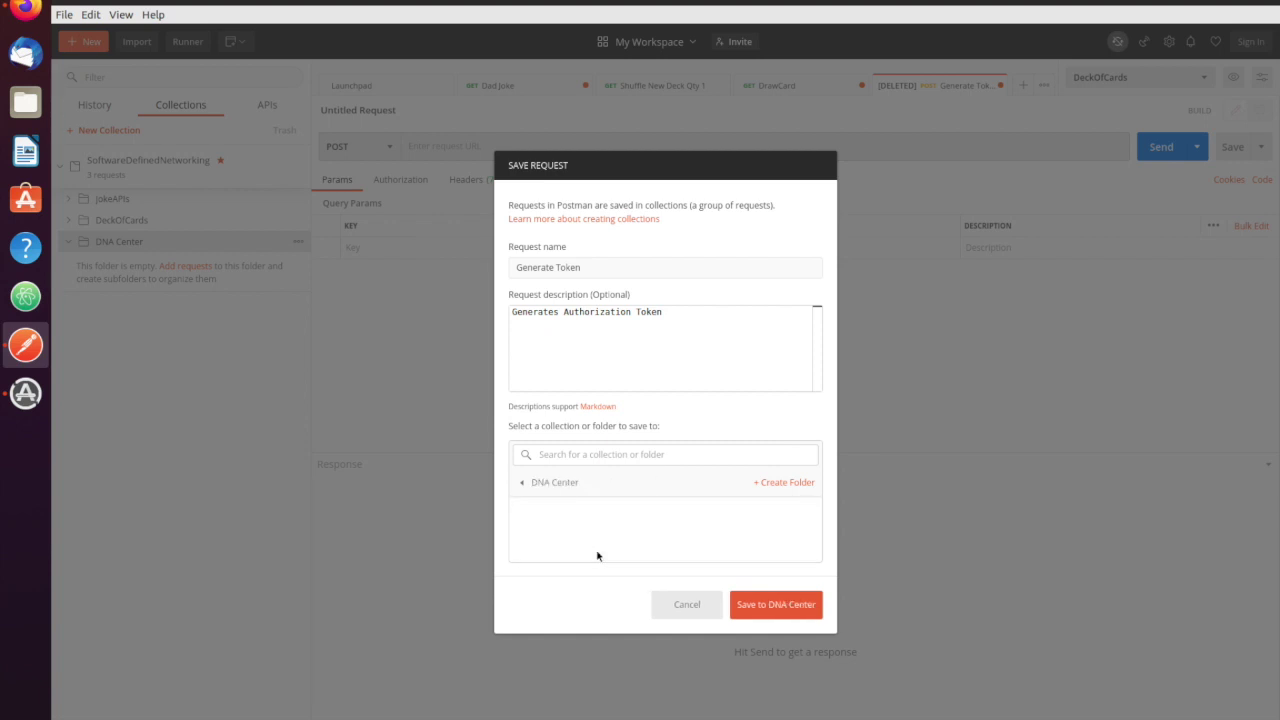
left_click(766, 603)
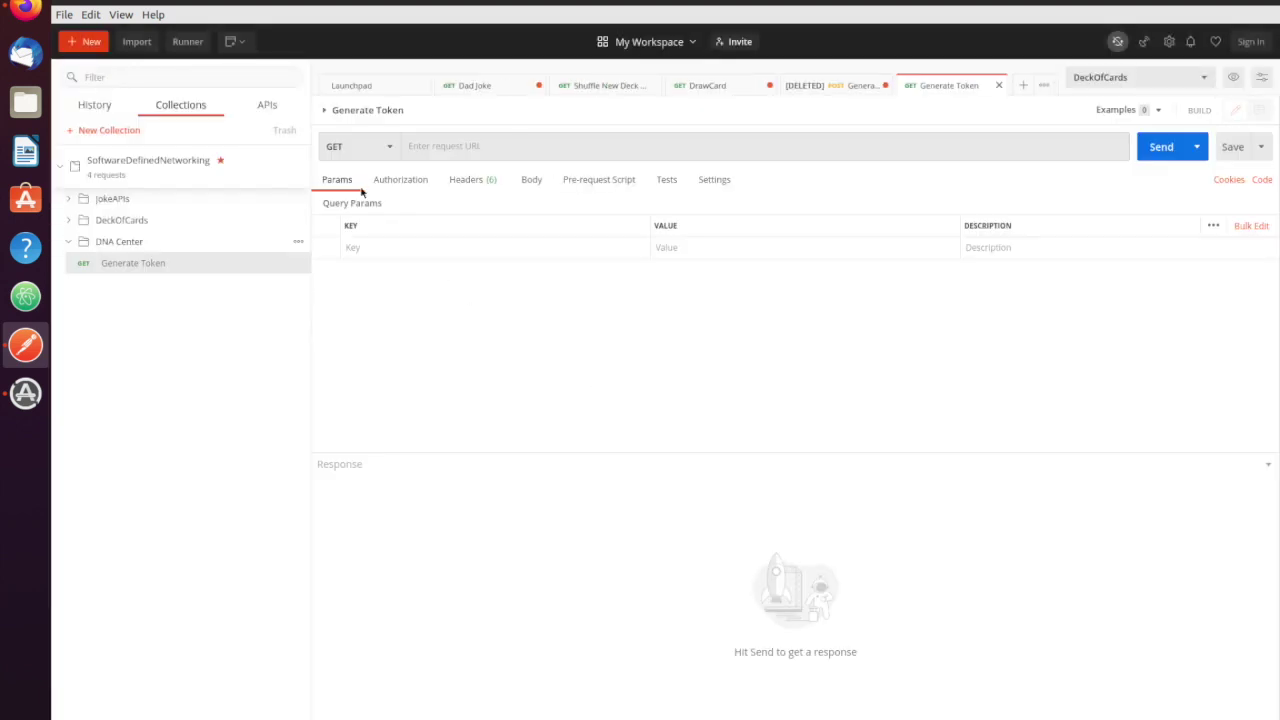
left_click(371, 146)
Set the method to POST, switch to No Environment, and open a new-environment form.
left_click(385, 197)
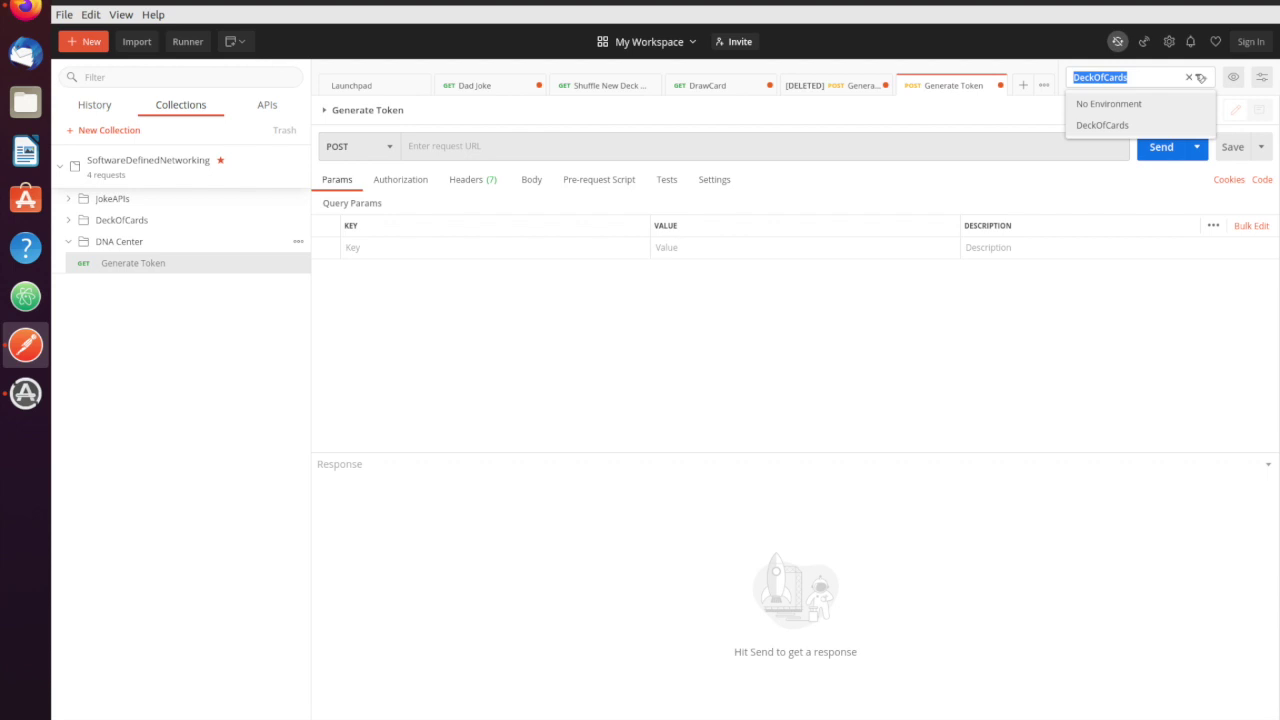
left_click(1154, 103)
left_click(1160, 77)
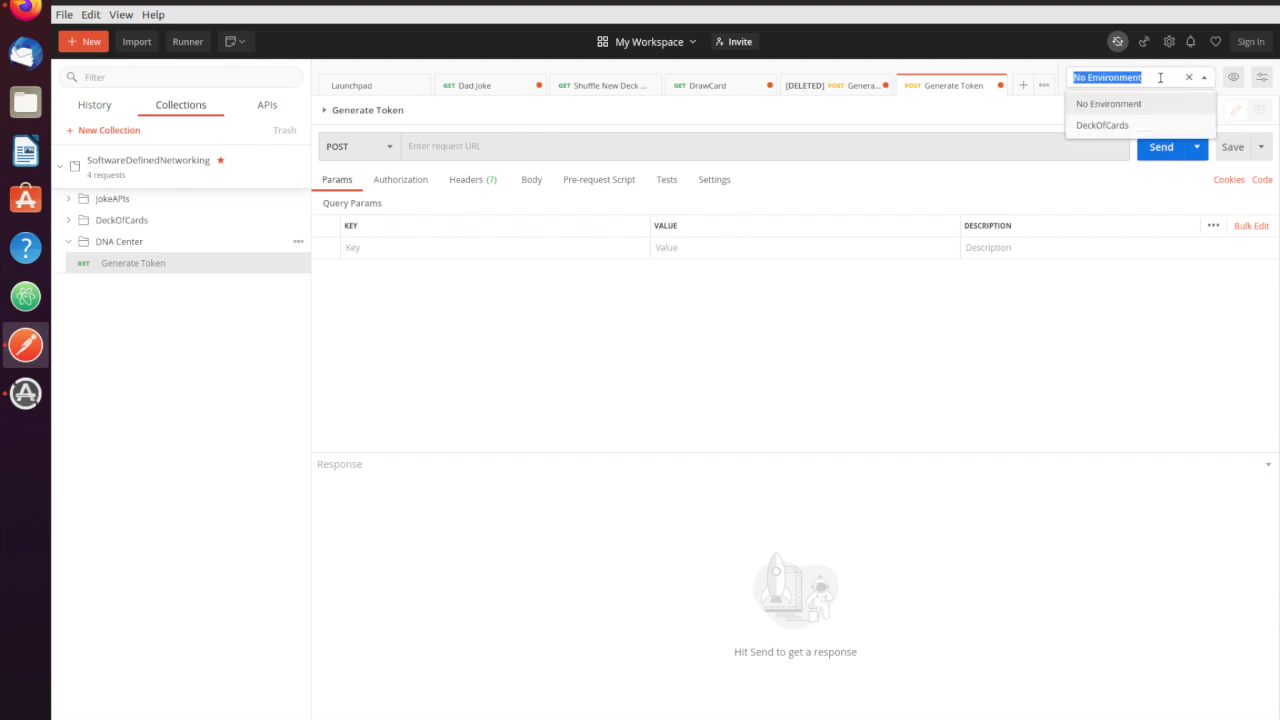
left_click(1204, 77)
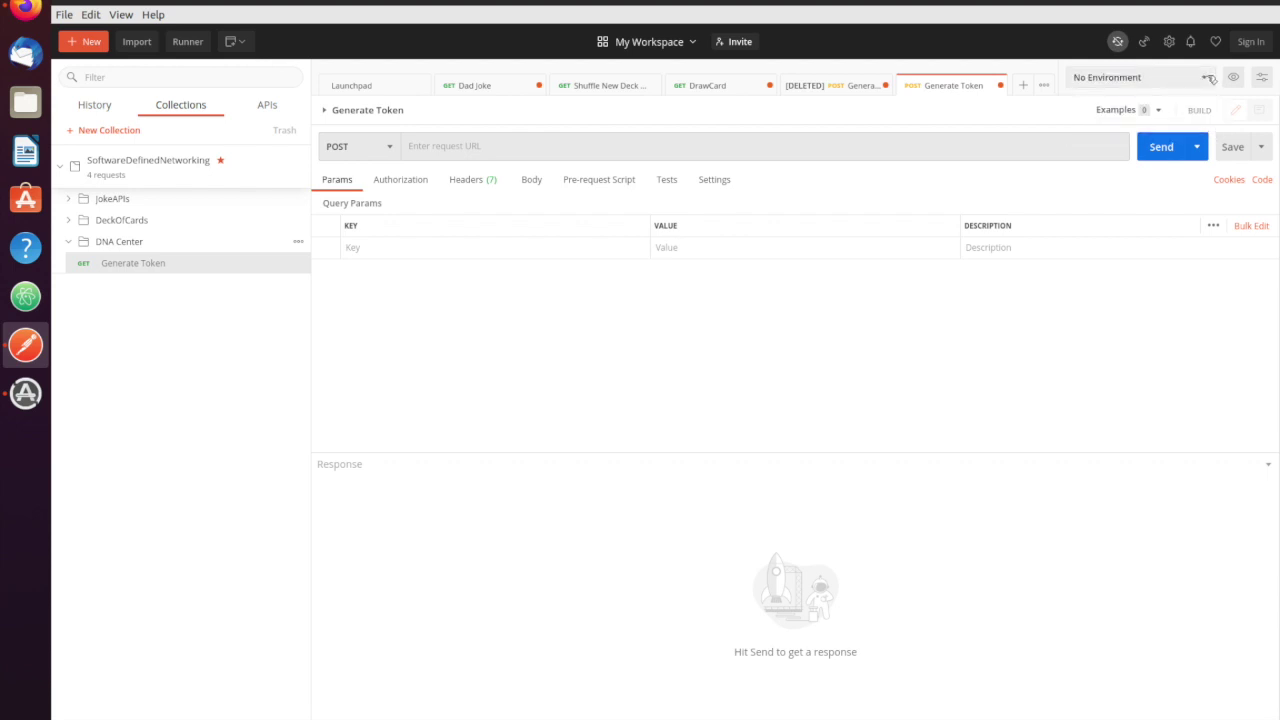
left_click(1204, 78)
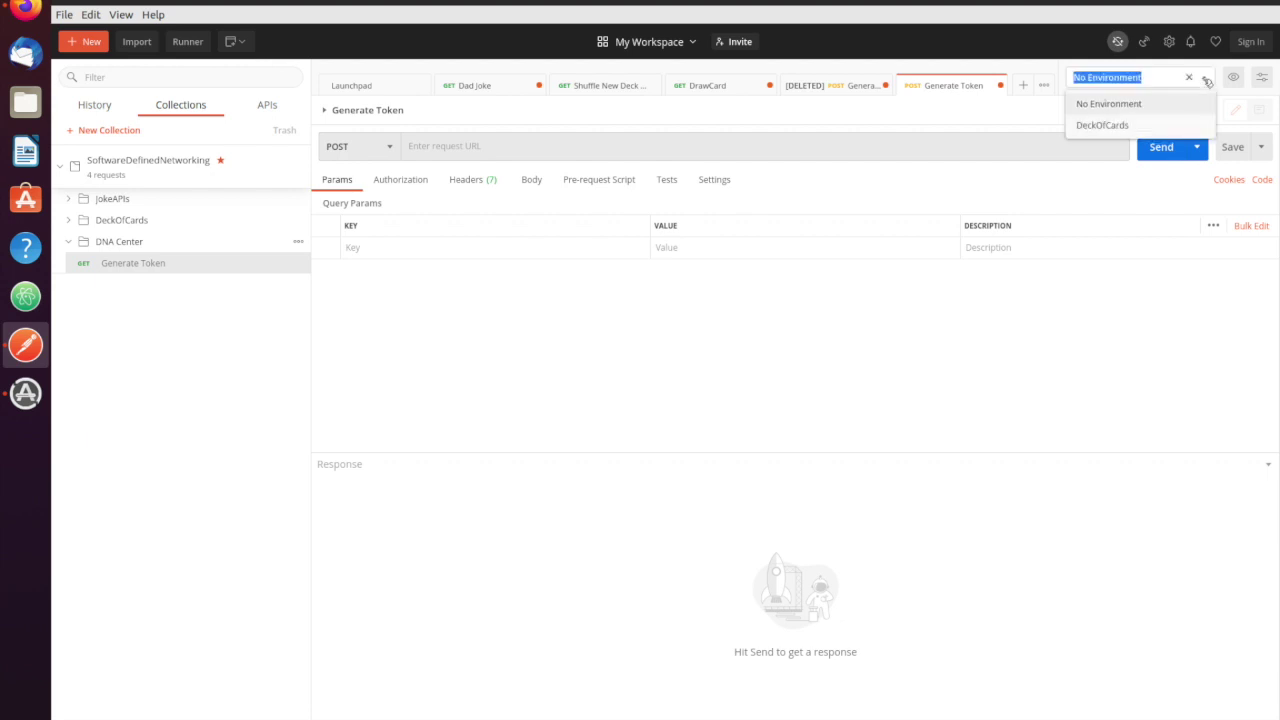
left_click(1232, 79)
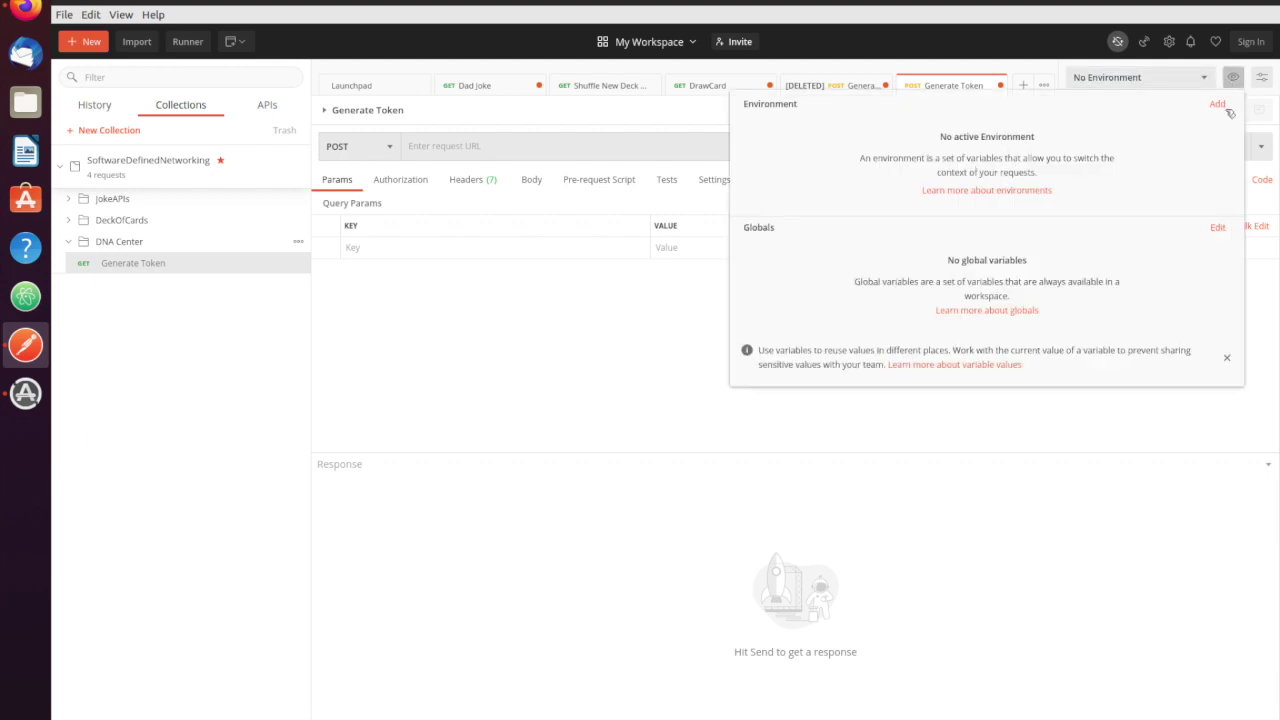
left_click(1218, 105)
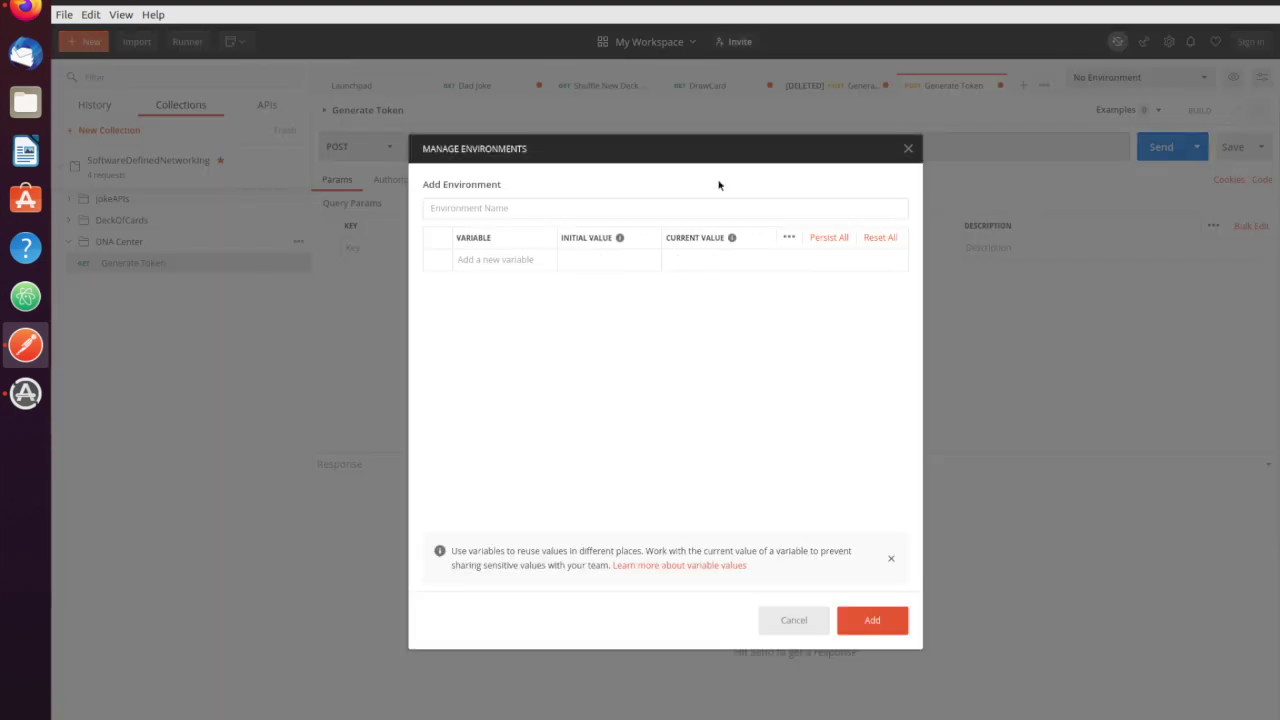
Name the environment 'DNA Center' and add username, password and token variables.
type("DN")
type("A Cnete")
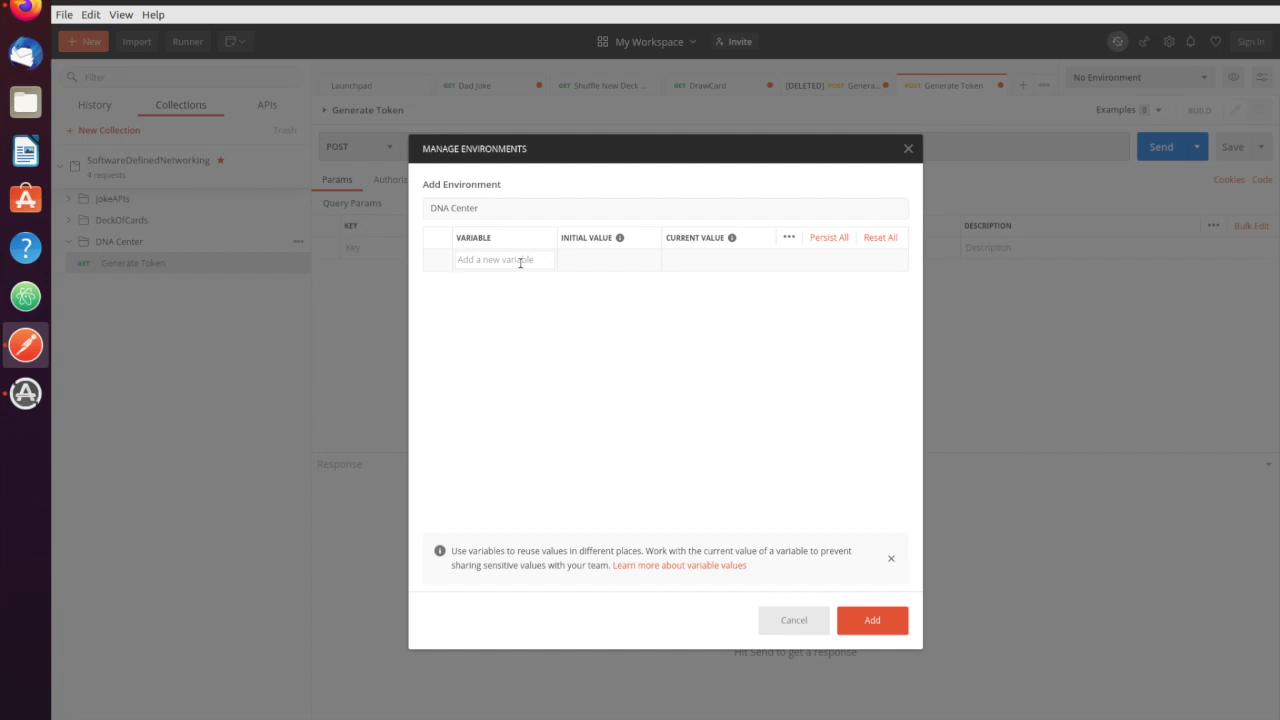
type("username")
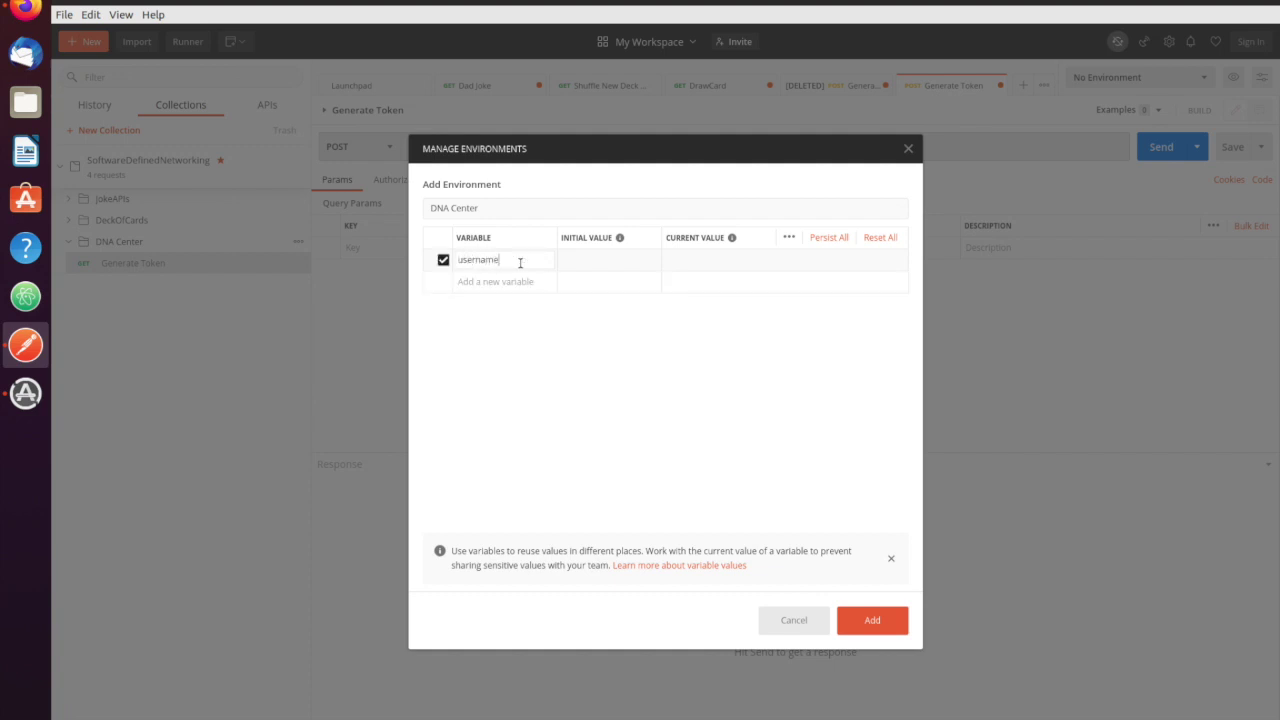
left_click(517, 281)
type("password")
left_click(506, 303)
type("token")
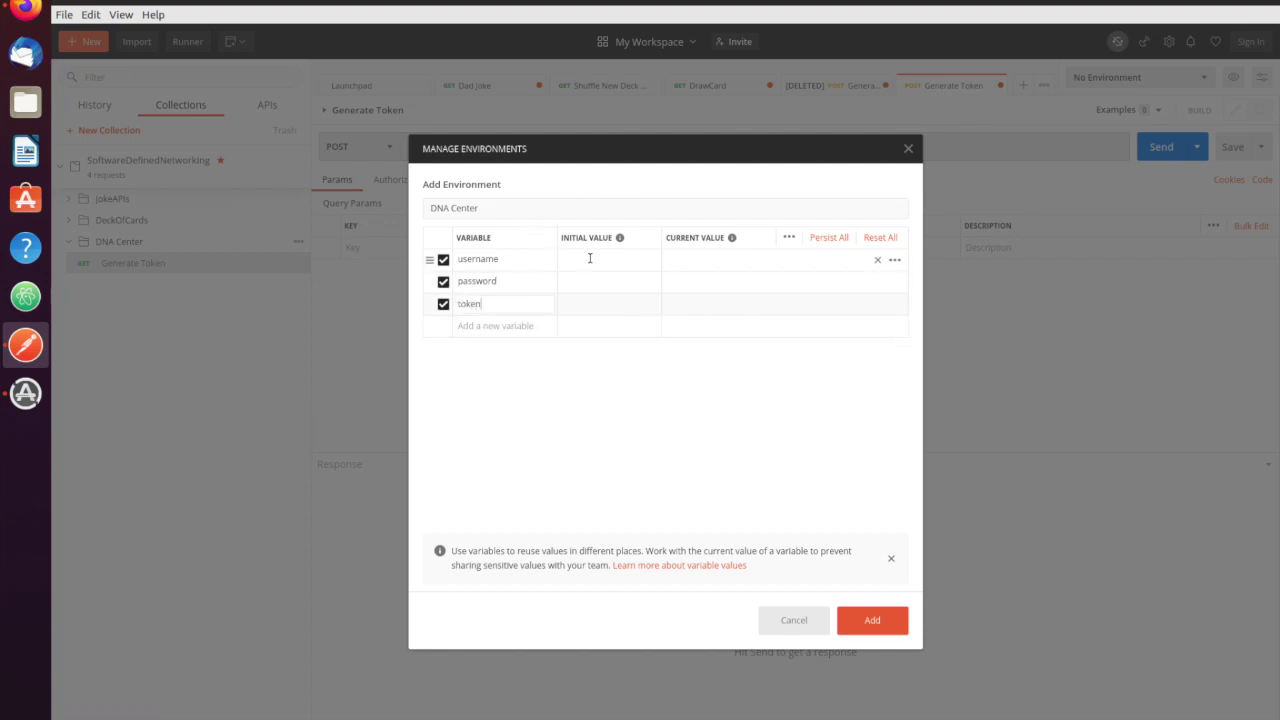
Enter the sandbox username and password initial values and save the environment.
left_click(592, 260)
key("Tab")
left_click(601, 290)
left_click(872, 620)
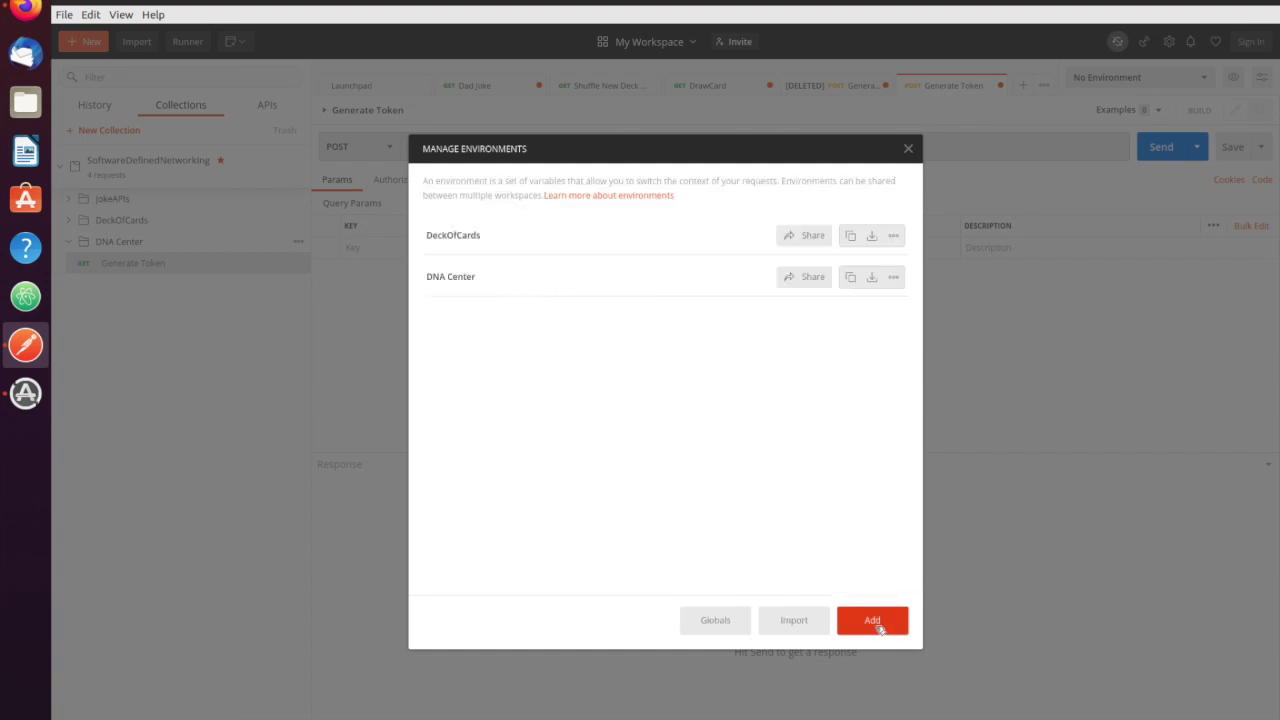
Close the environment manager, make DNA Center active, and review its variables.
left_click(908, 148)
left_click(1151, 71)
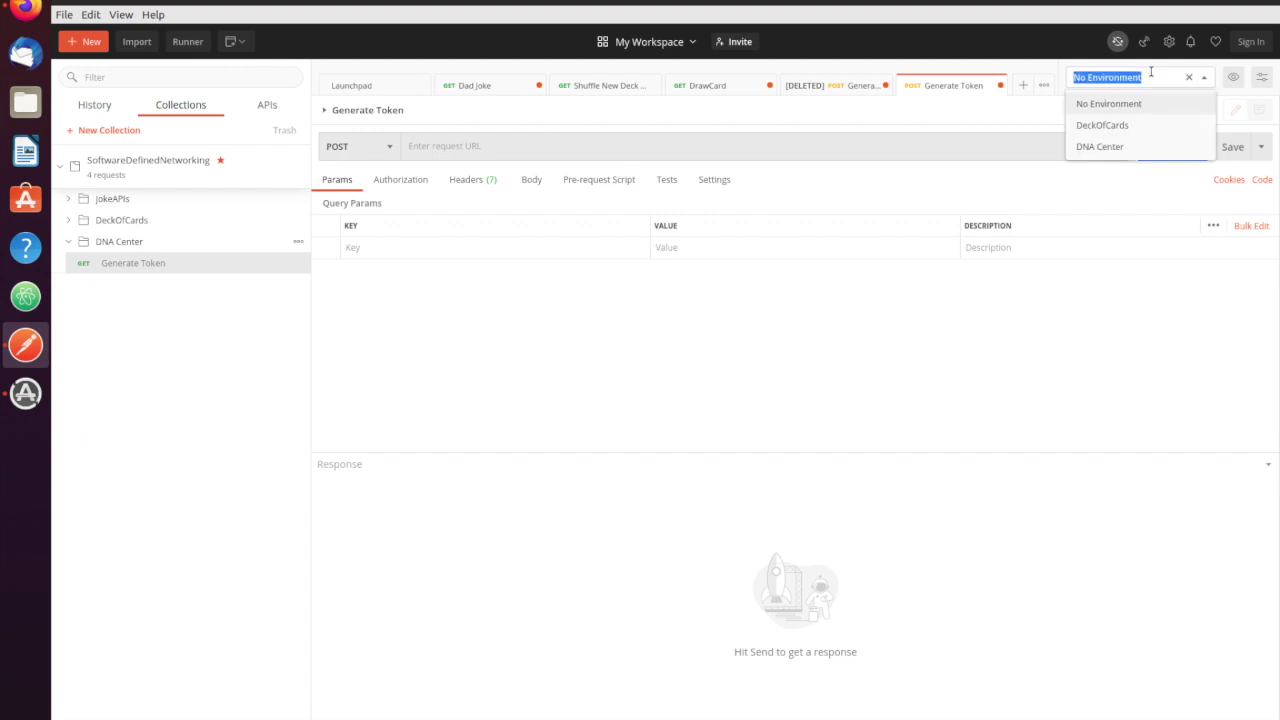
left_click(1129, 146)
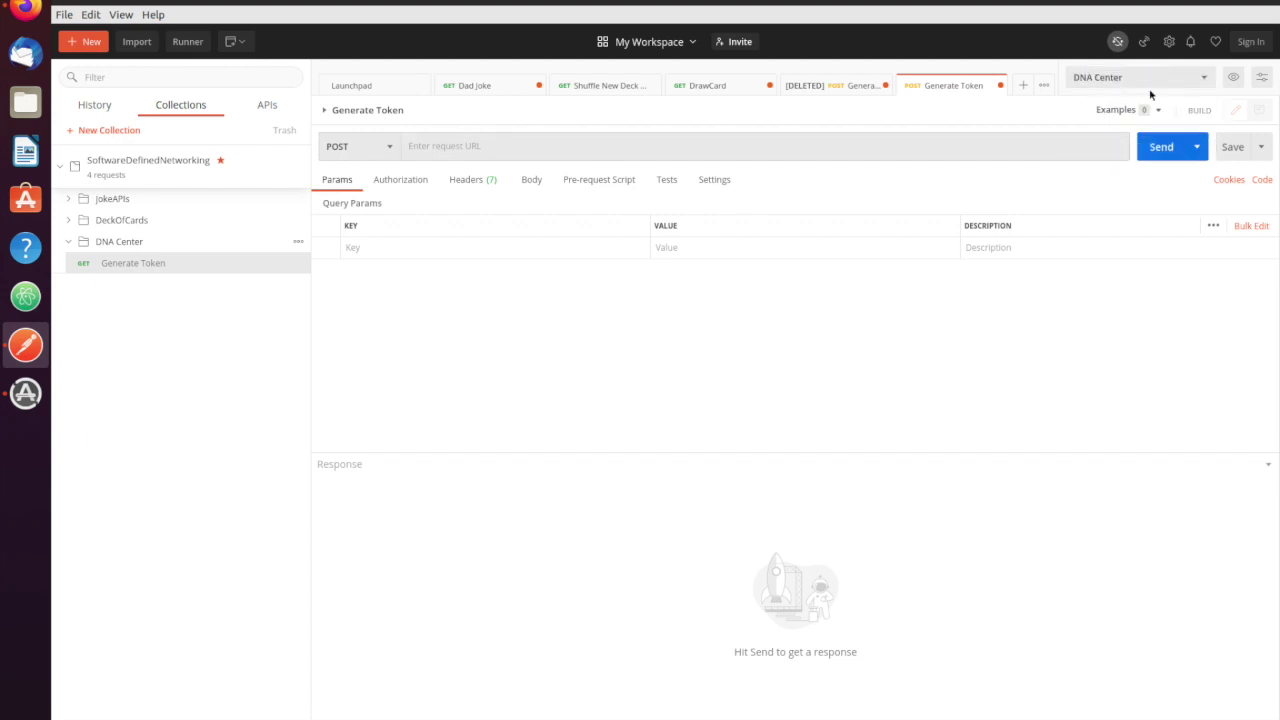
left_click(1234, 77)
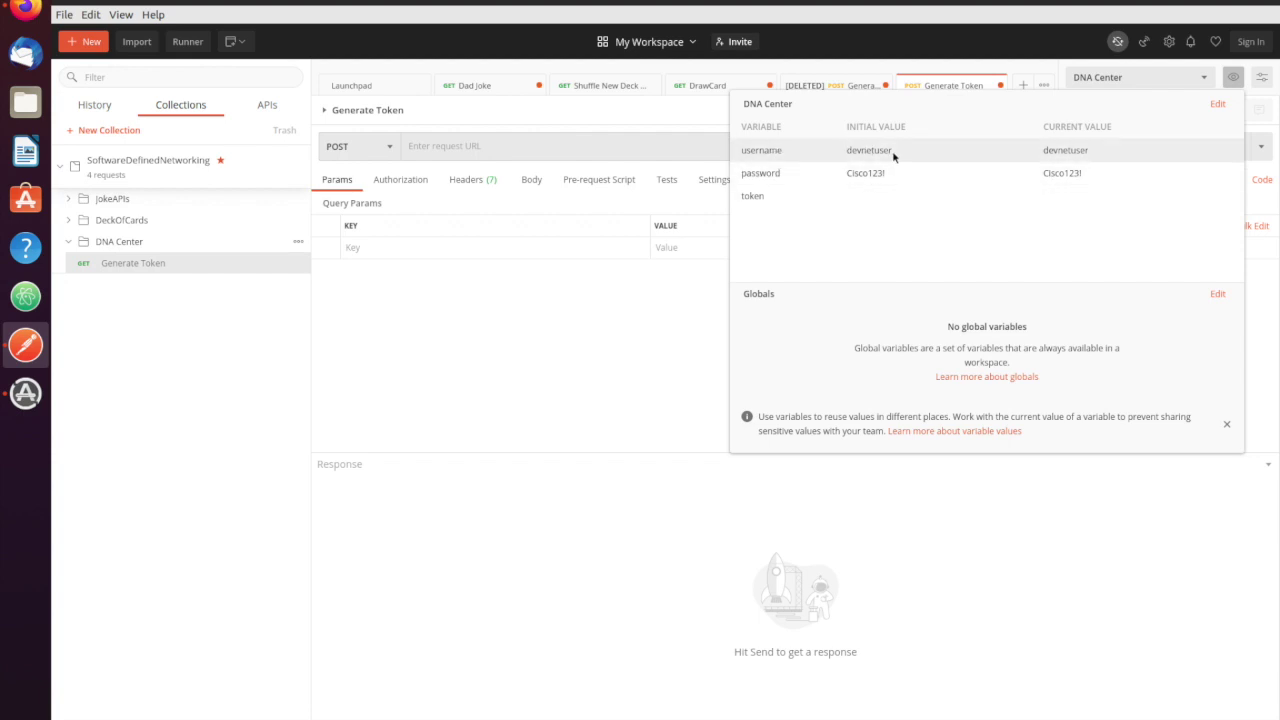
left_click(520, 420)
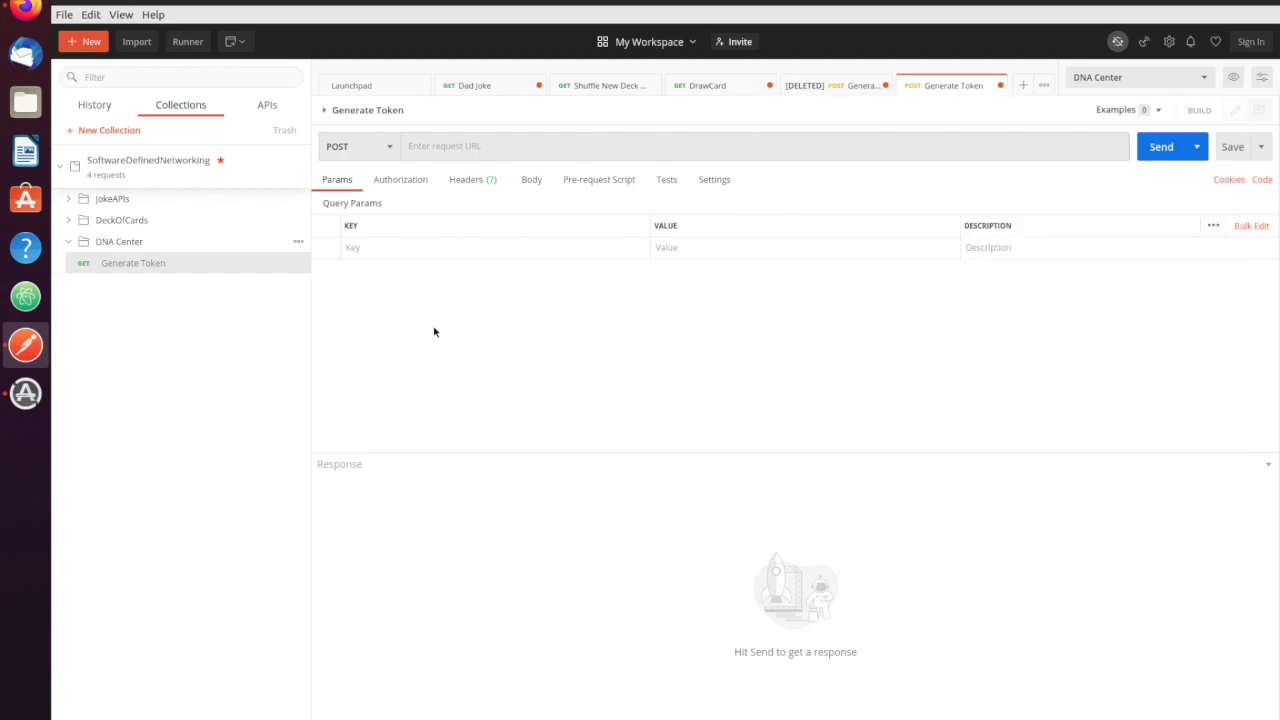
left_click(25, 12)
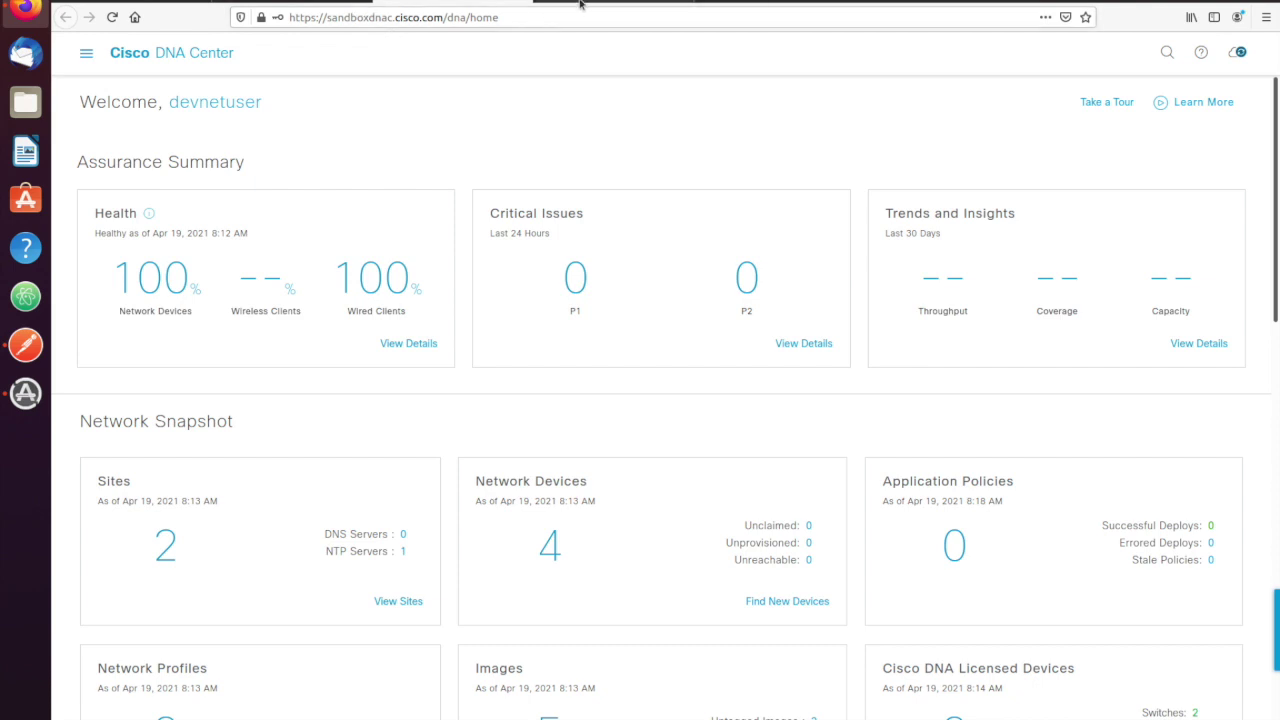
left_click(583, 4)
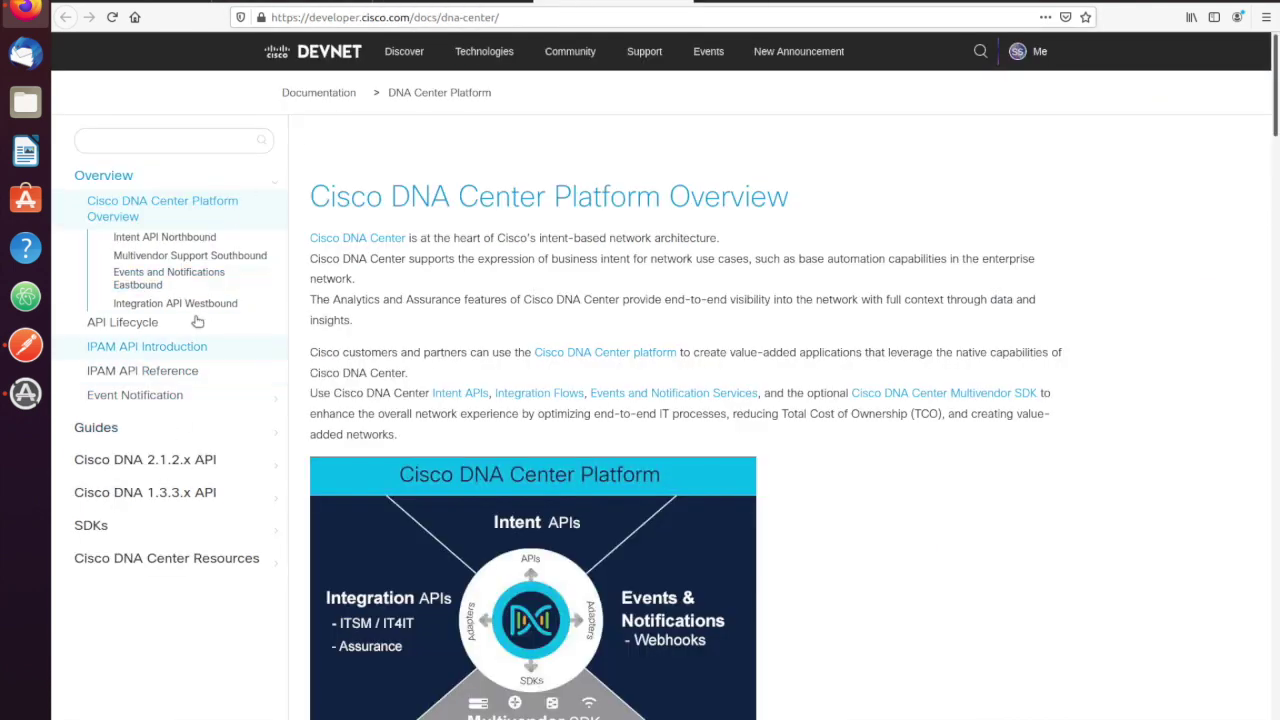
left_click(170, 459)
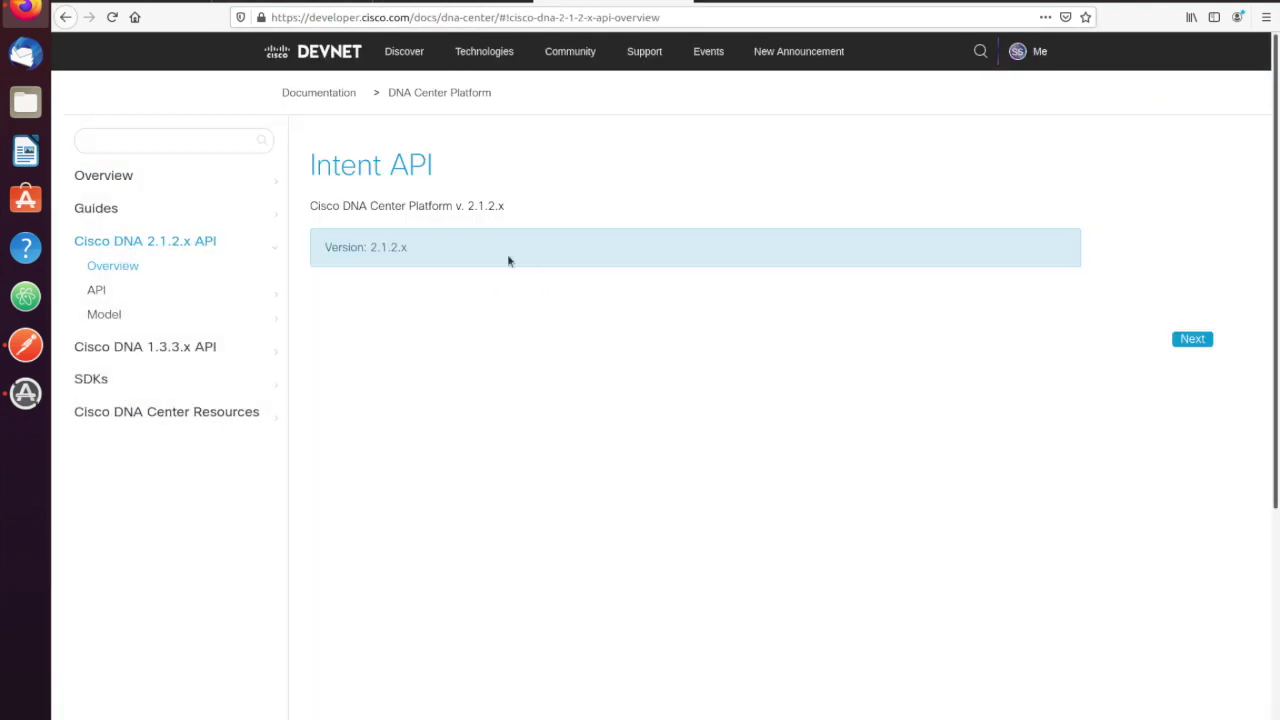
left_click(154, 292)
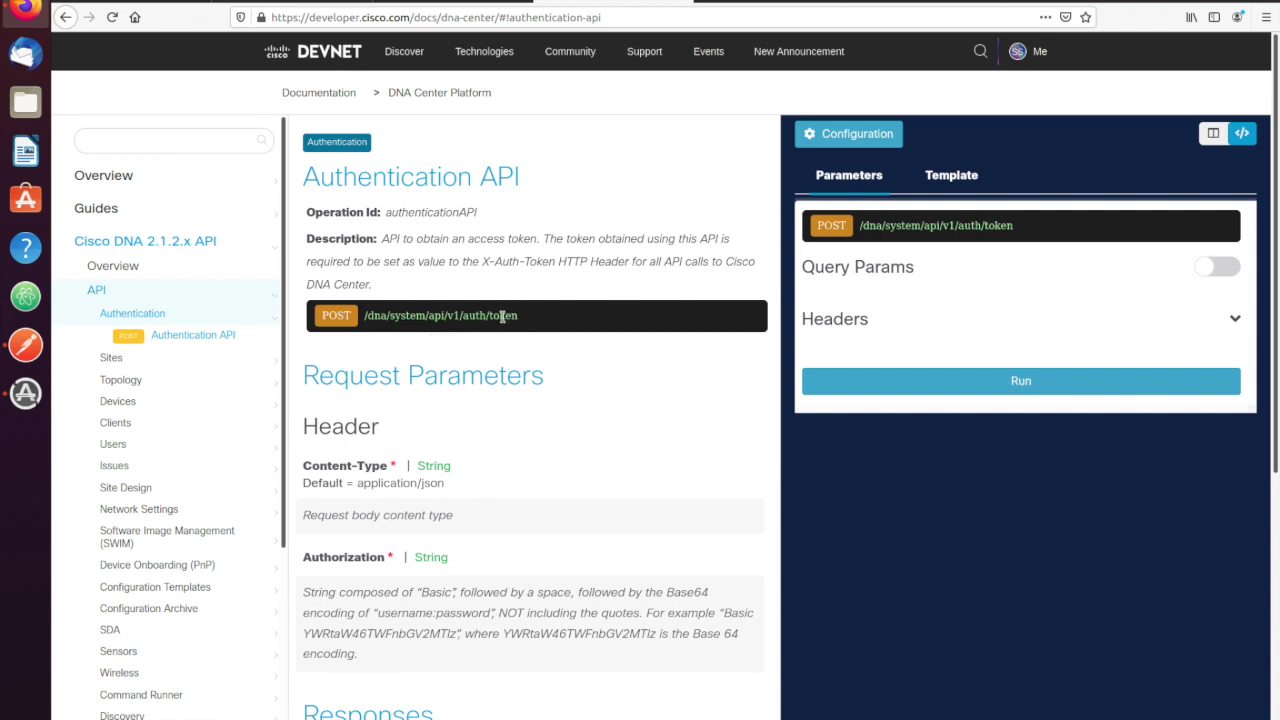
left_click_drag(368, 316, 585, 321)
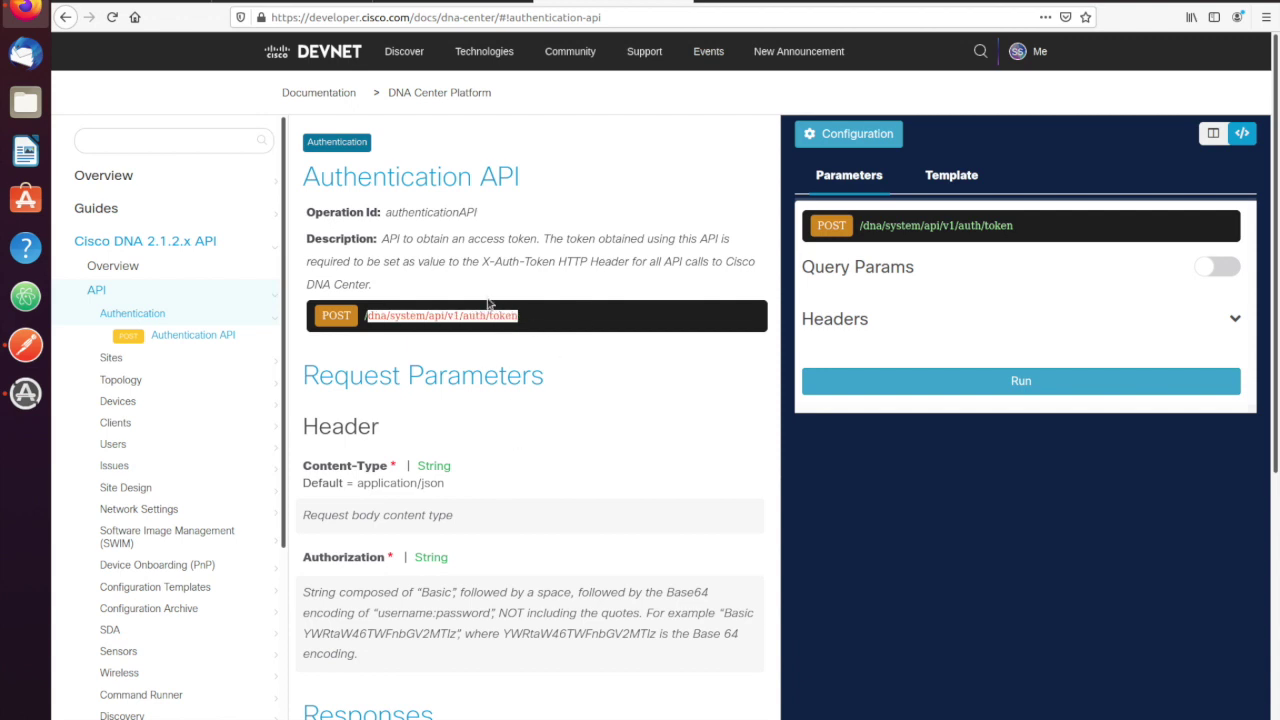
left_click(462, 4)
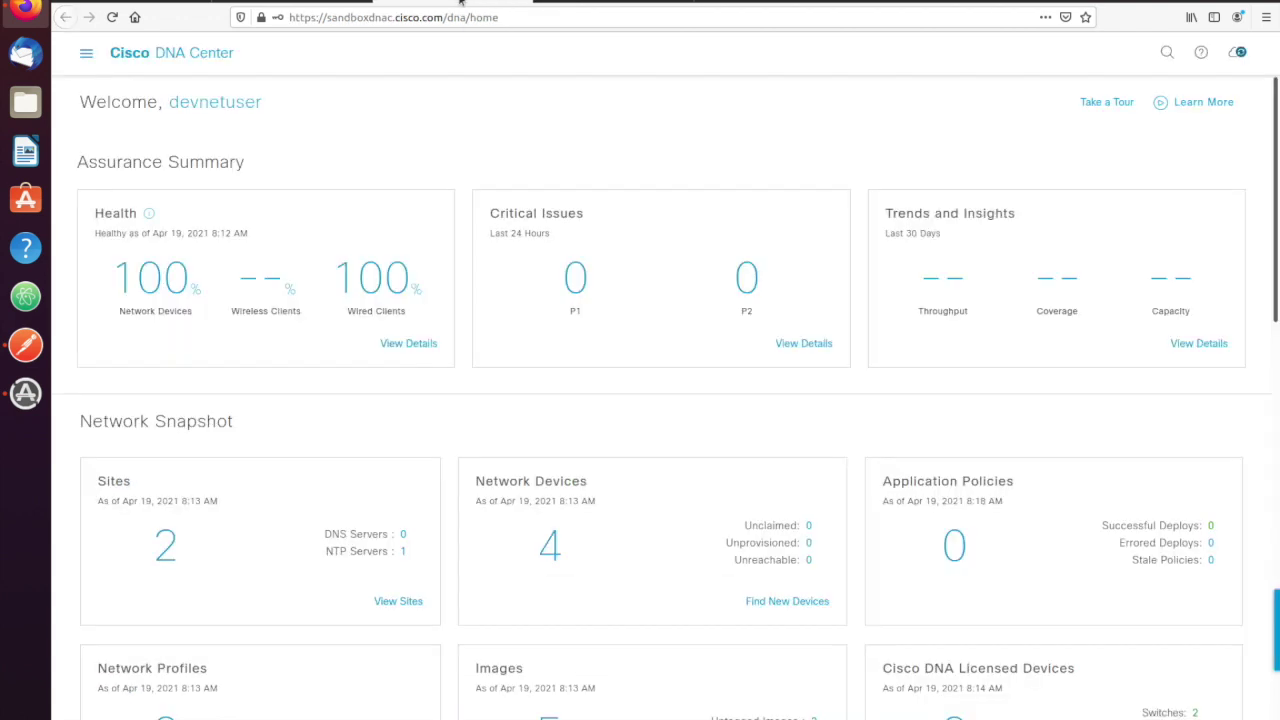
left_click_drag(446, 17, 292, 17)
key("ctrl+c")
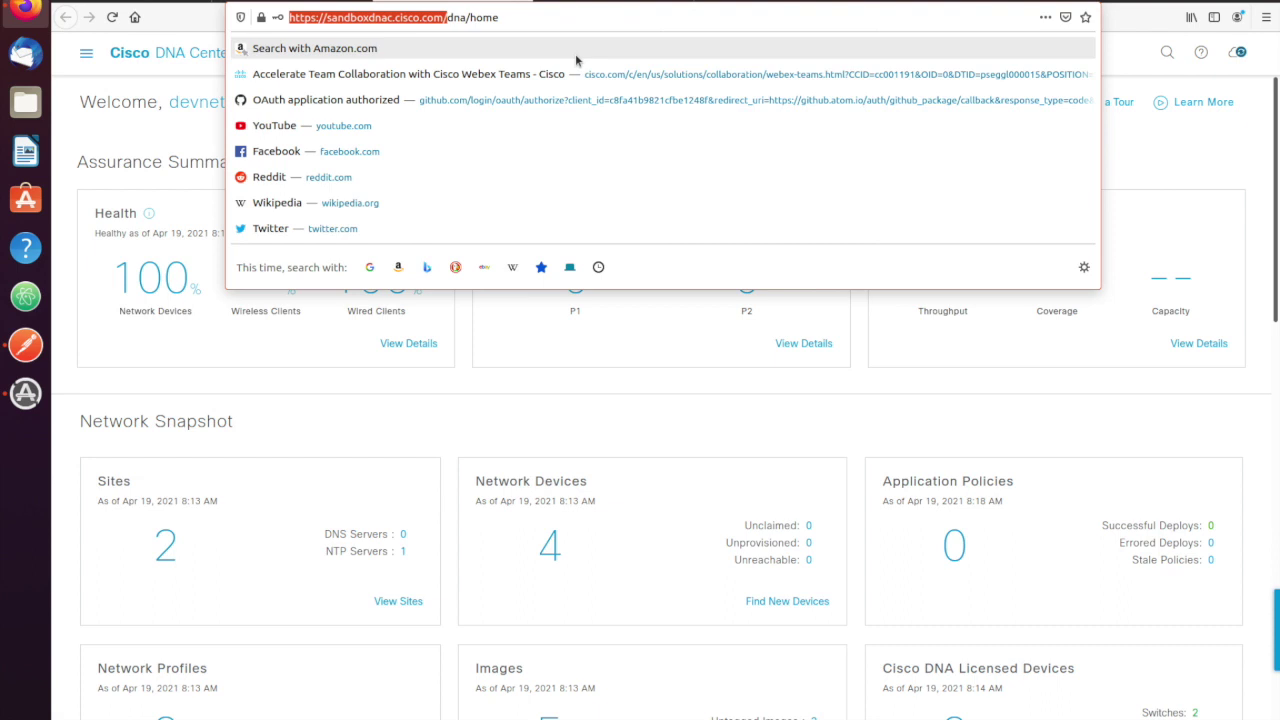
left_click(30, 346)
left_click(457, 145)
key("ctrl+v")
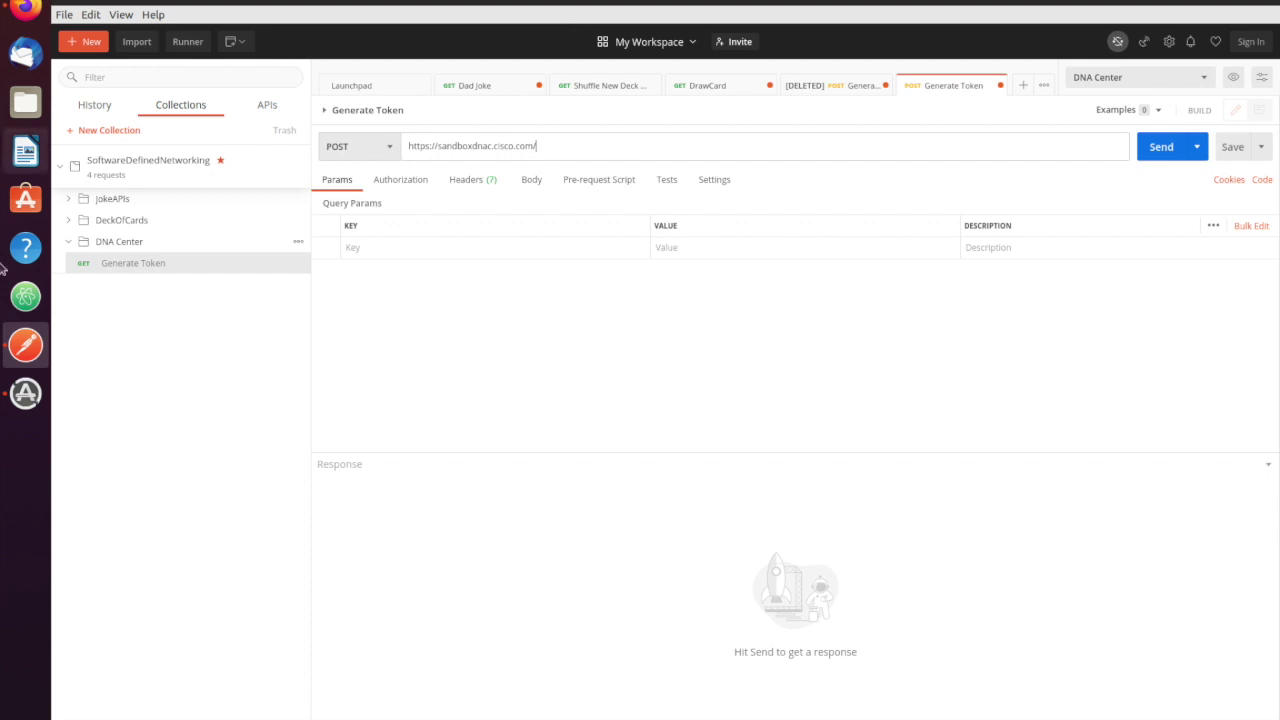
Return to the Authentication API docs and copy the token endpoint path.
left_click(25, 12)
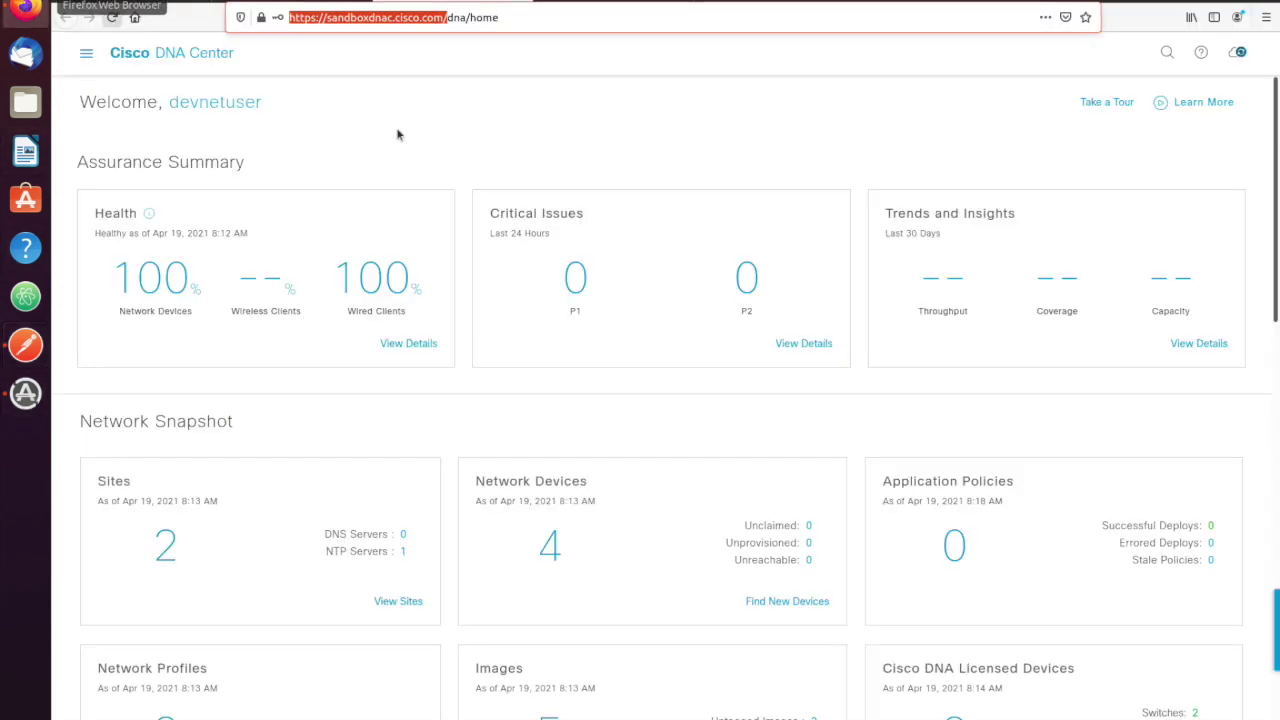
left_click(584, 5)
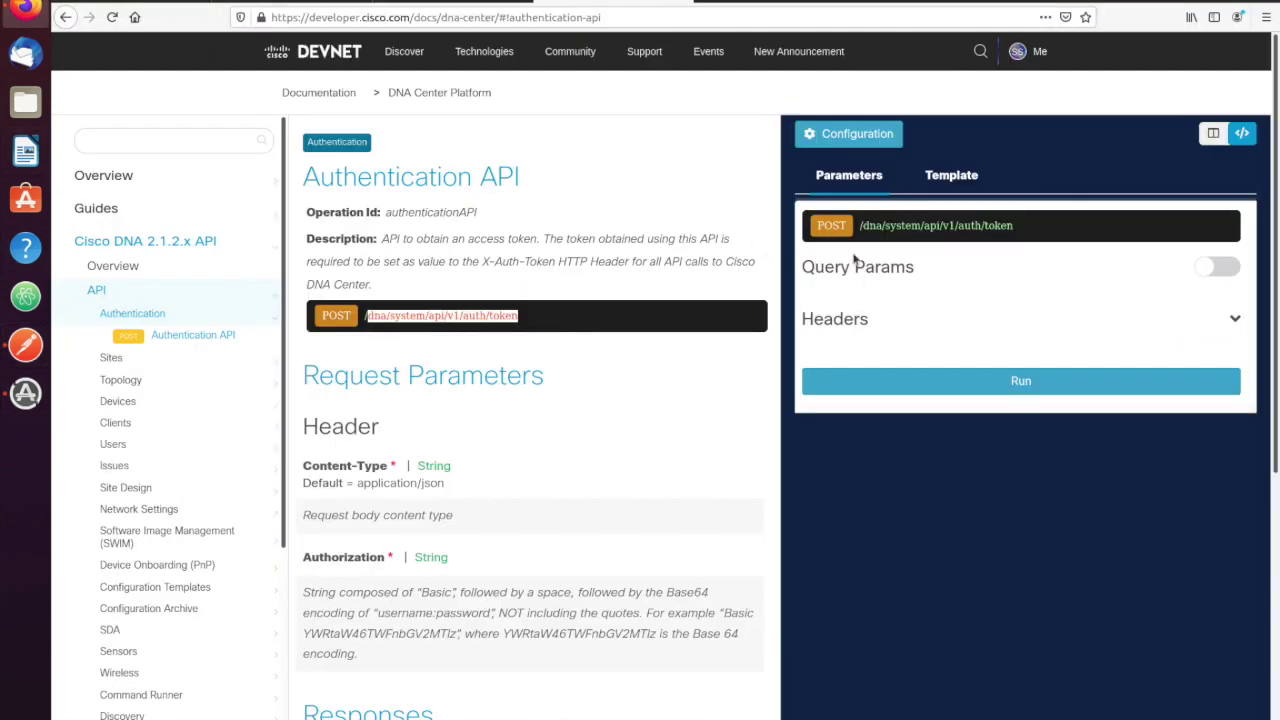
left_click_drag(528, 328, 365, 317)
key("ctrl+c")
Append /dna/system/api/v1/auth/token to the URL and check the required headers in the docs.
left_click(25, 345)
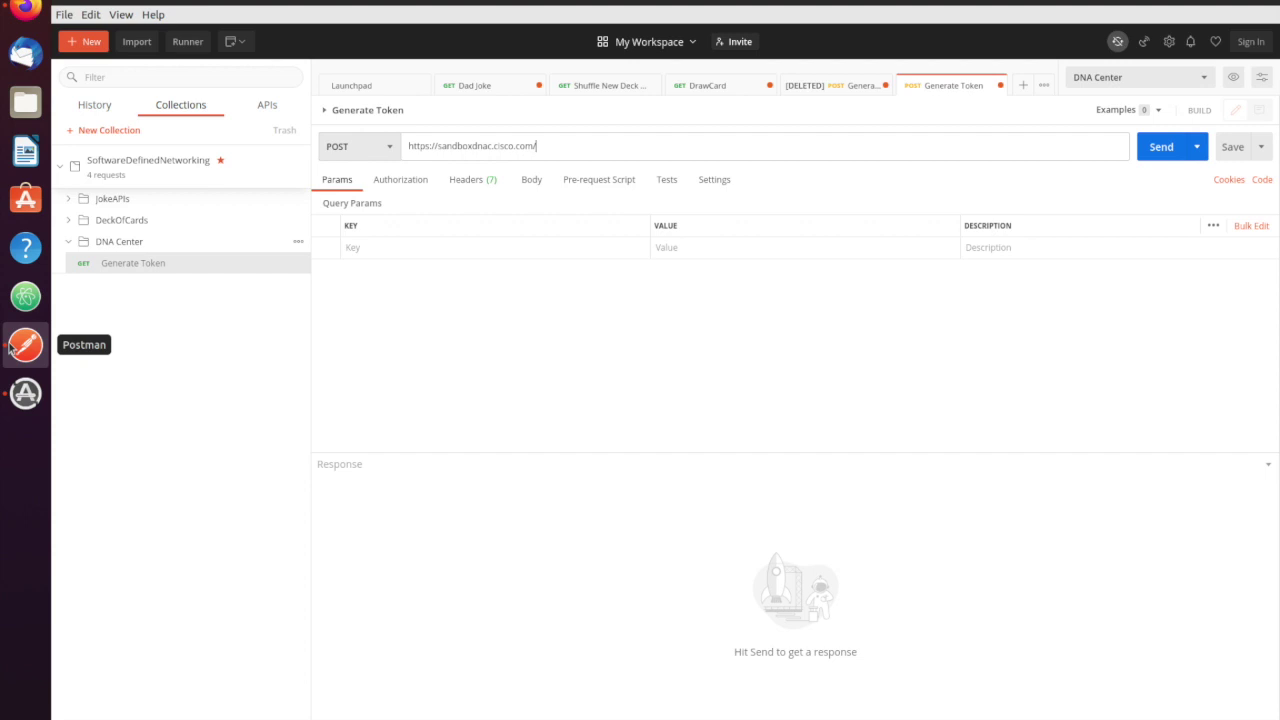
key("ctrl+v")
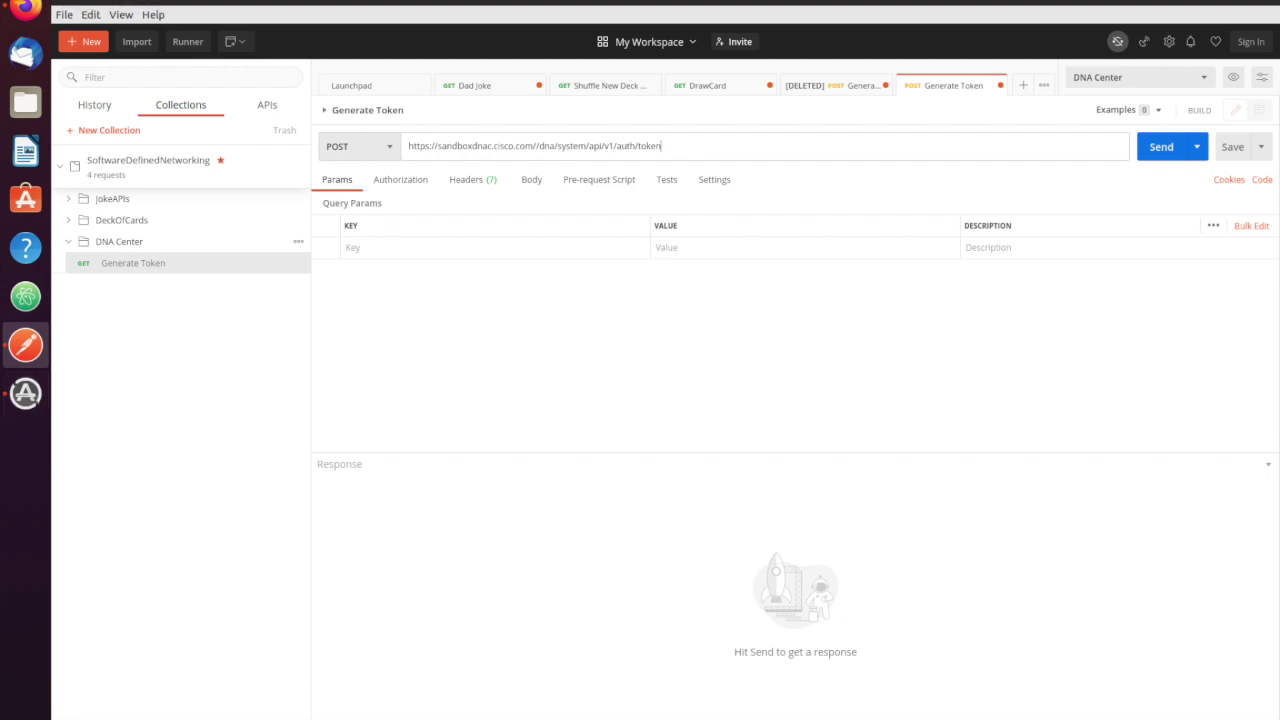
left_click(22, 7)
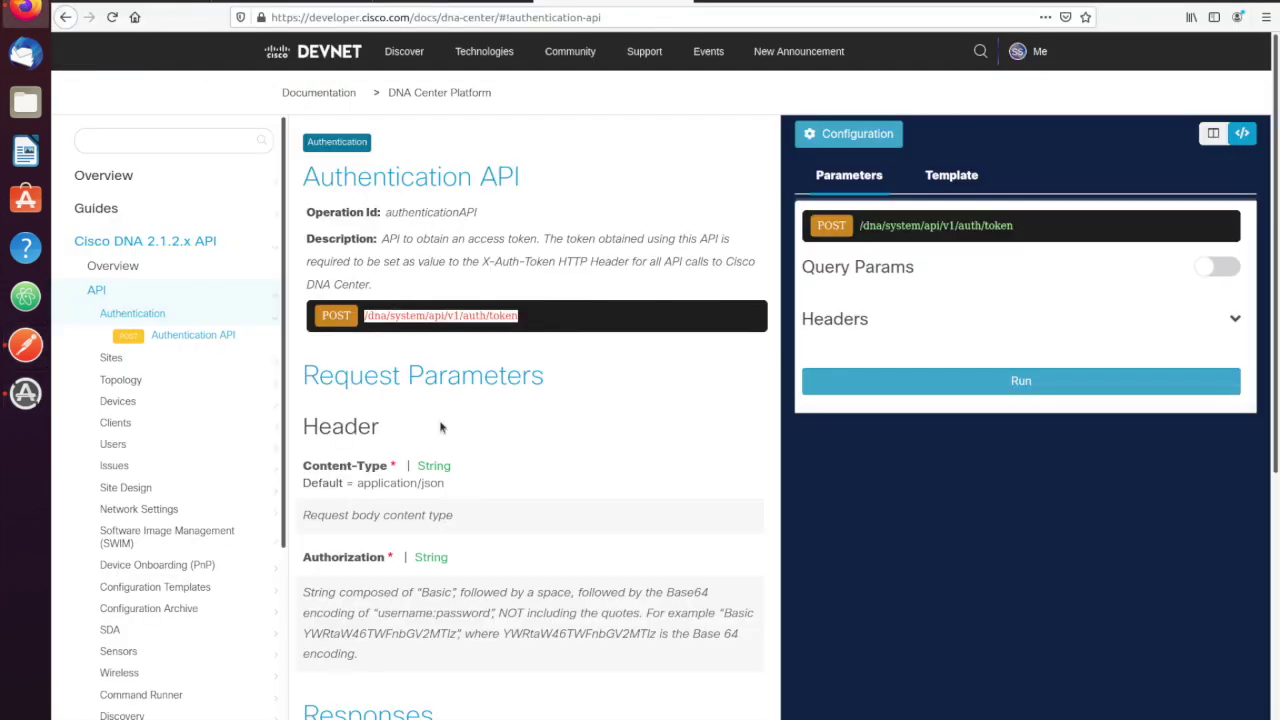
scroll(400, 482, "down", 2)
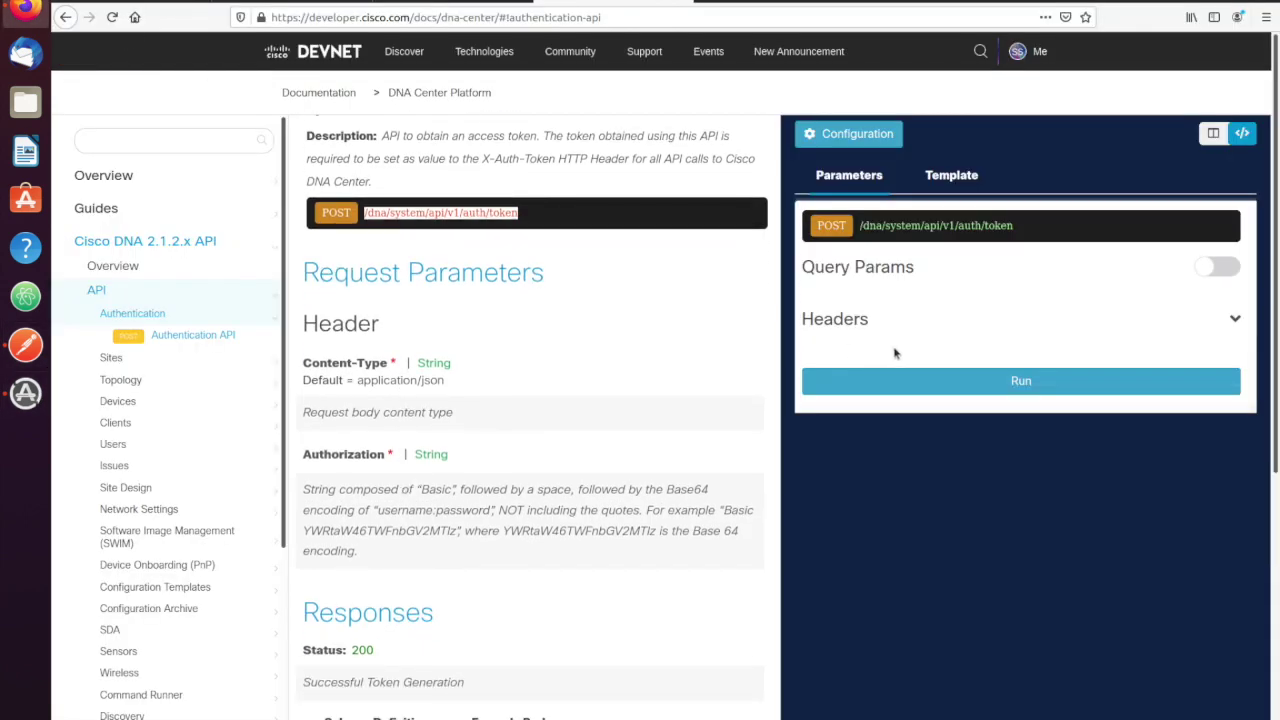
left_click(1235, 318)
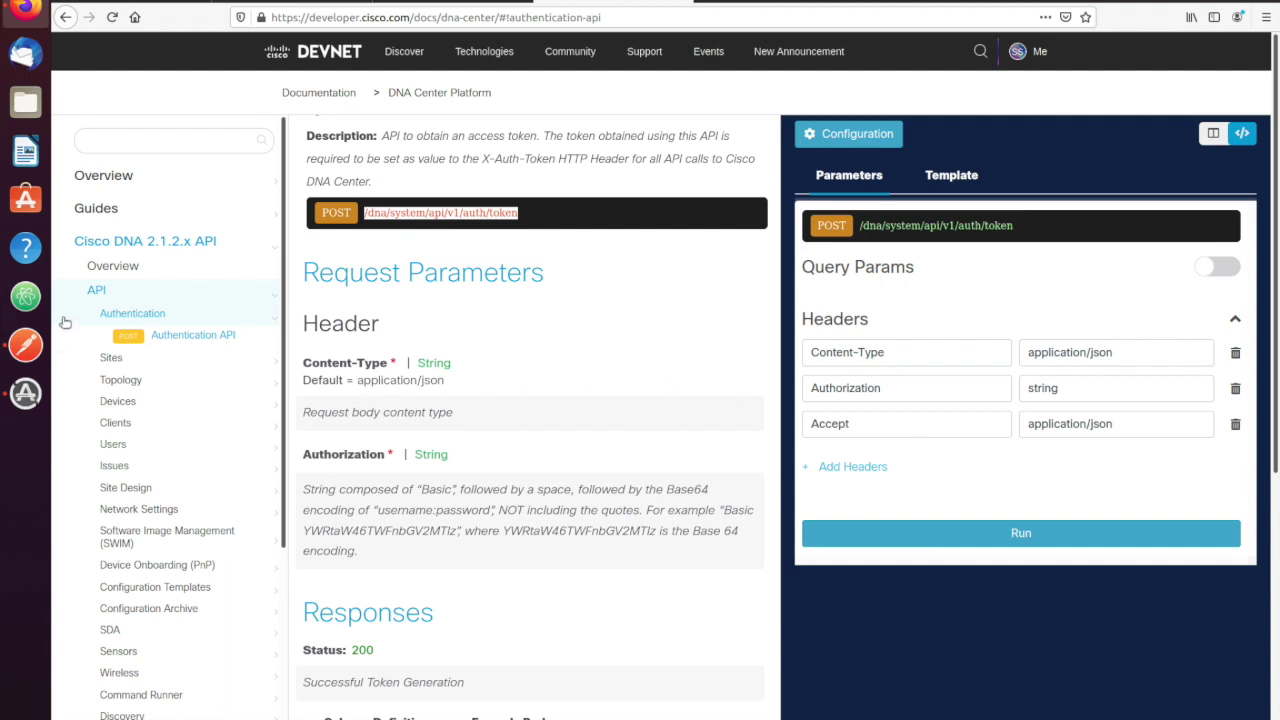
left_click(28, 346)
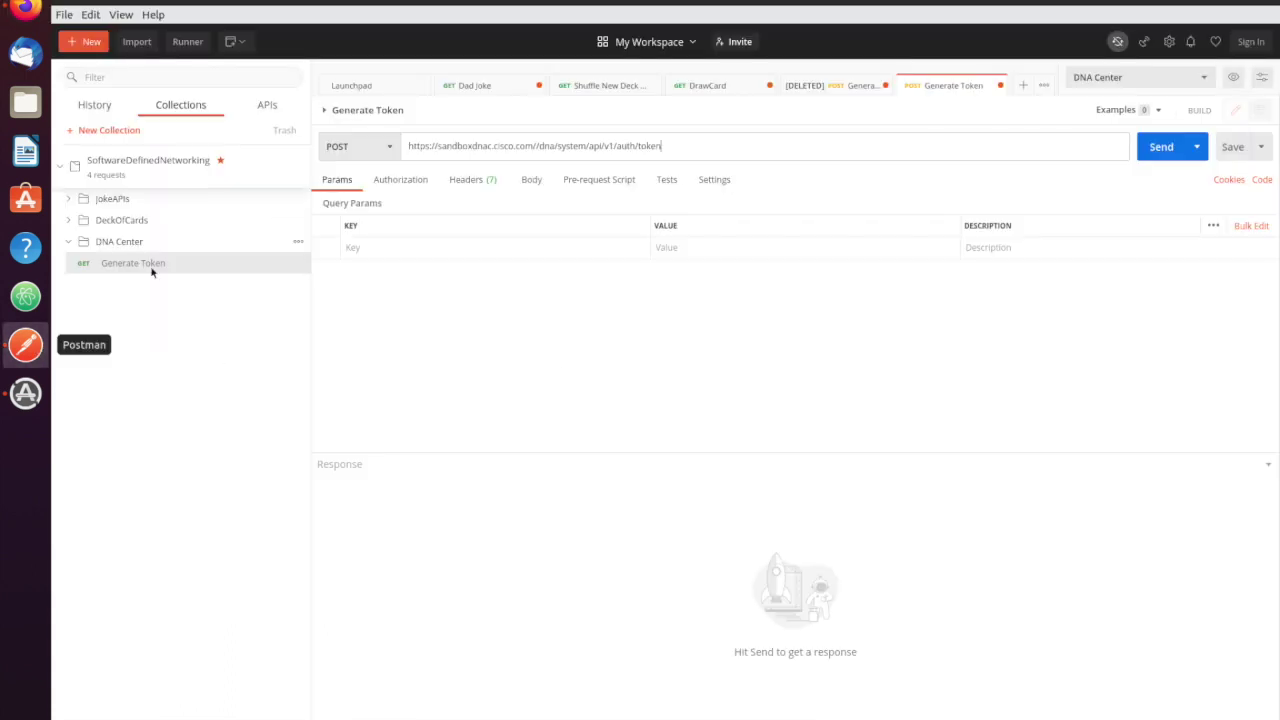
Disable the auto-generated Accept header and add Accept: application/json.
left_click(484, 179)
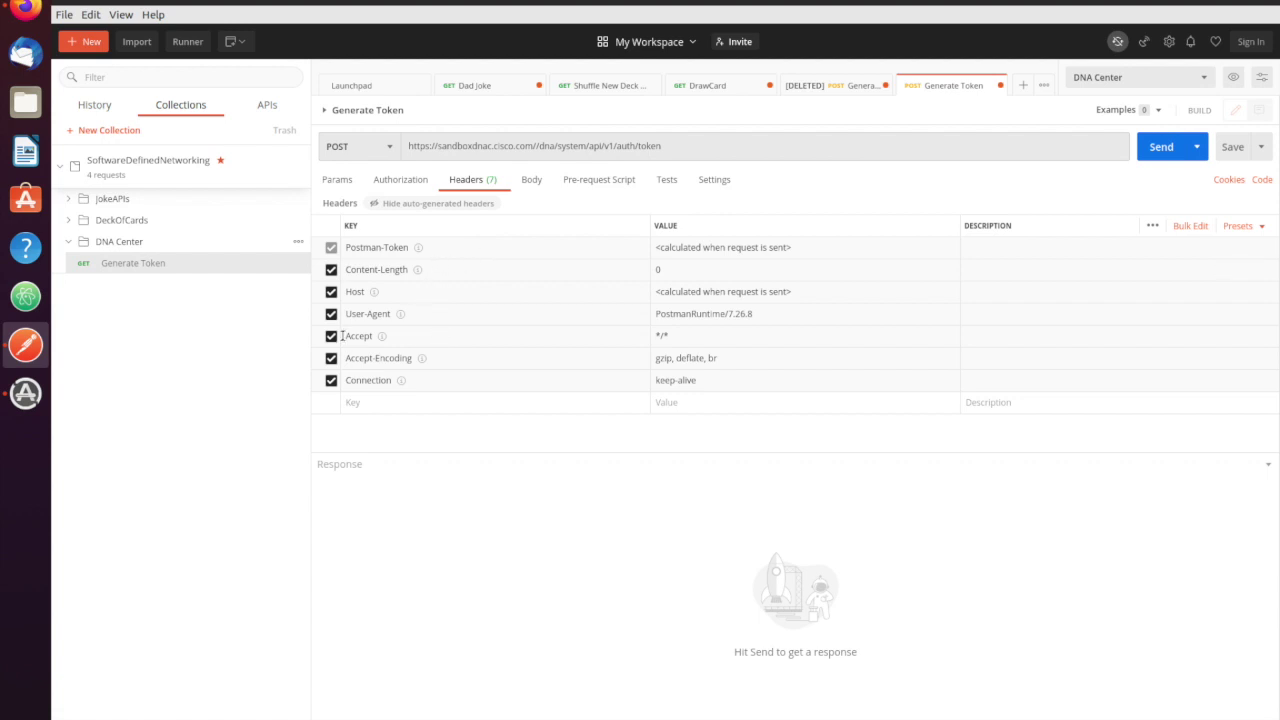
double_click(674, 340)
left_click(331, 336)
left_click(358, 403)
type("Acc")
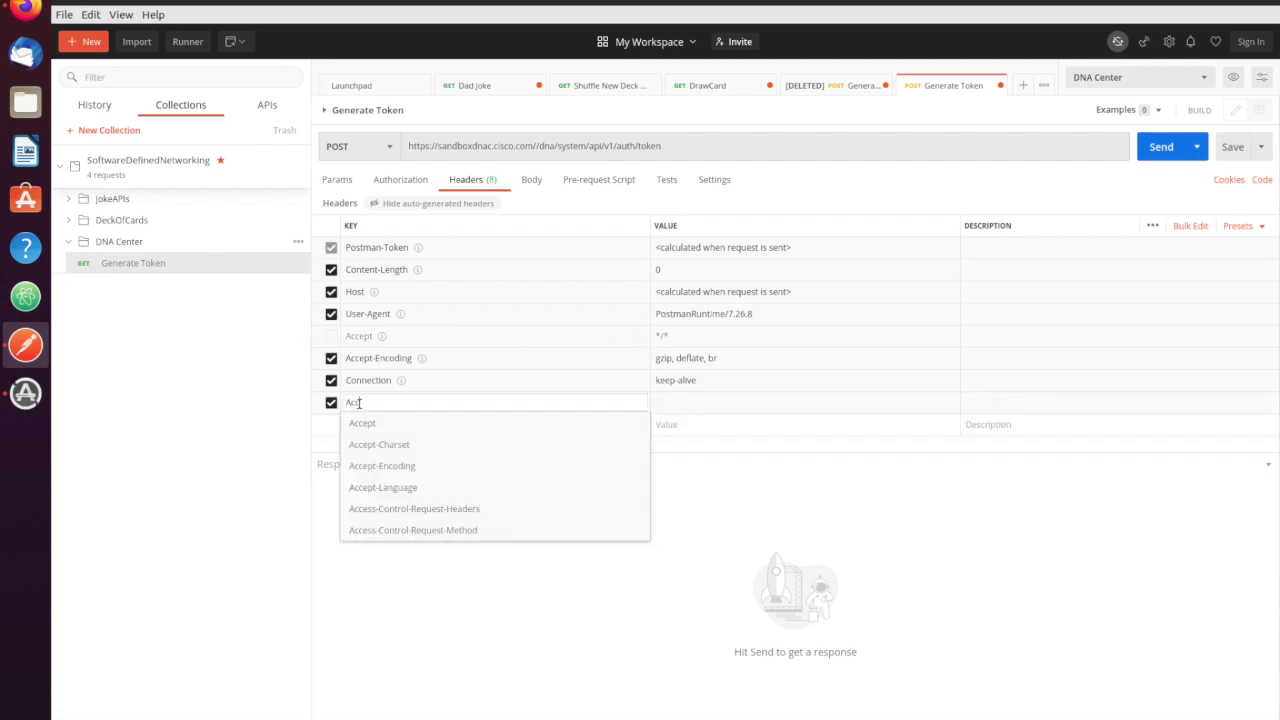
key("Tab")
left_click(358, 403)
type("ept")
left_click(712, 419)
left_click(704, 403)
type("appp")
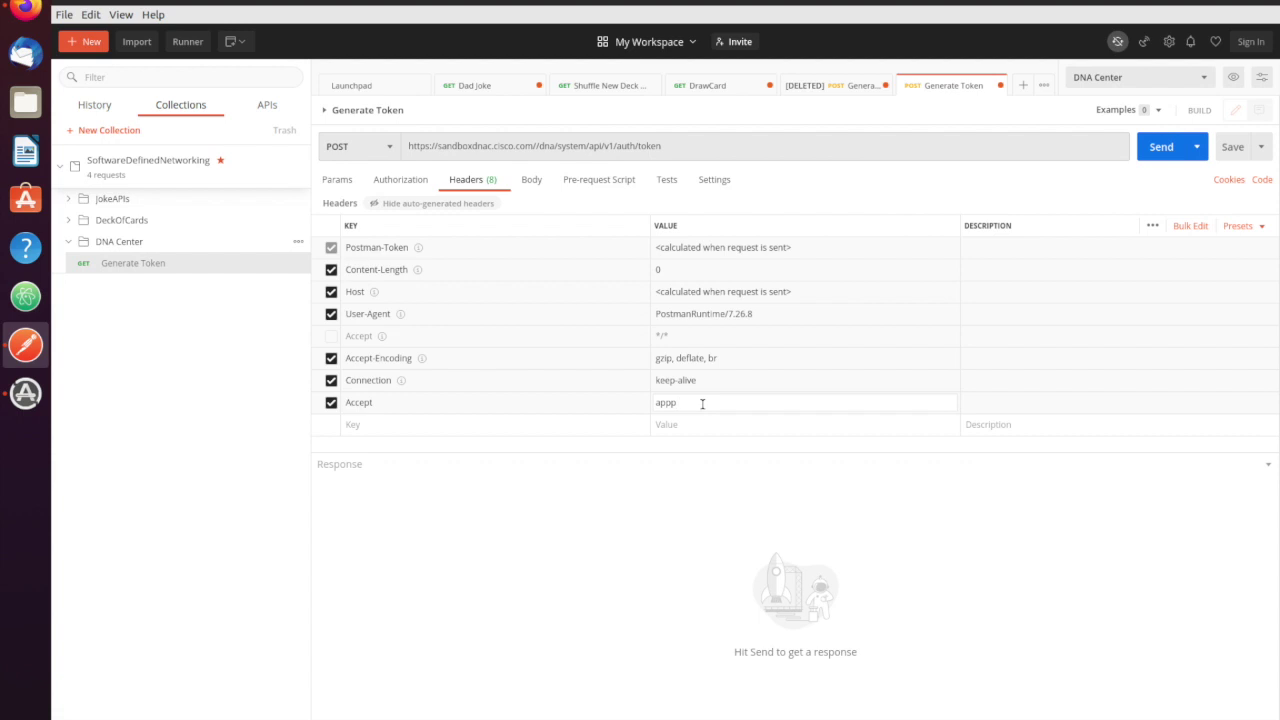
key("BackSpace")
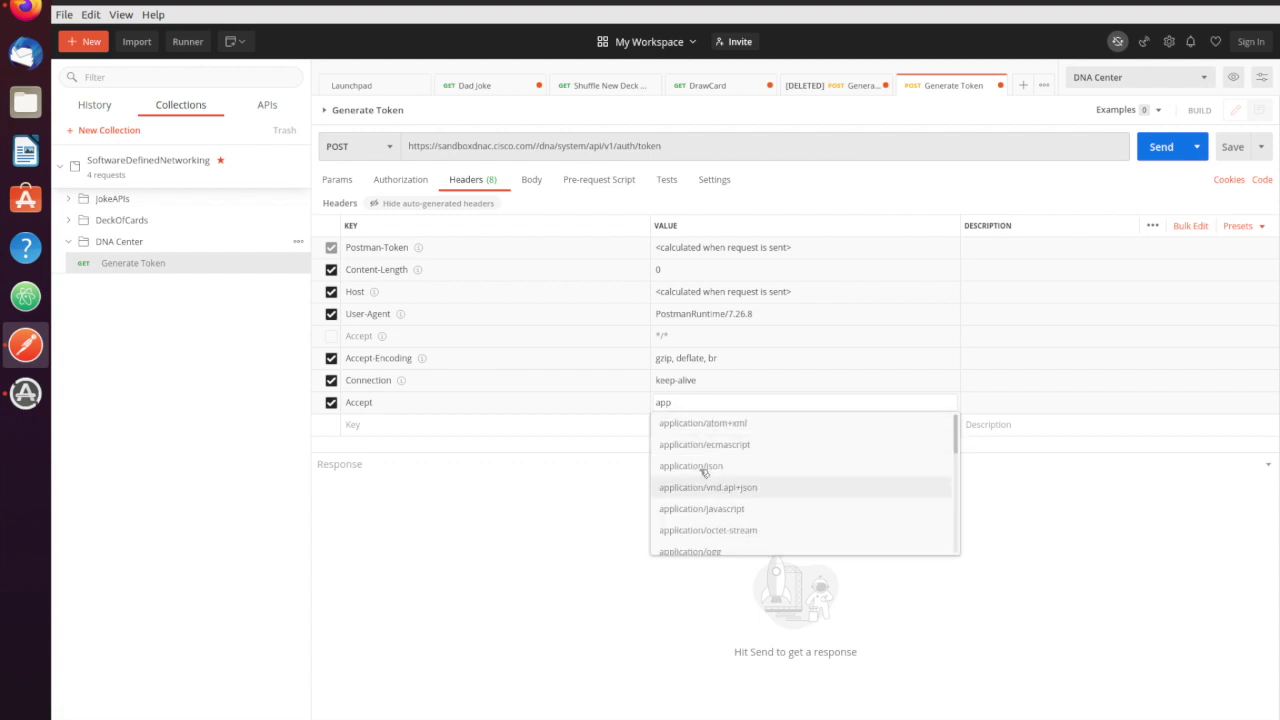
left_click(706, 478)
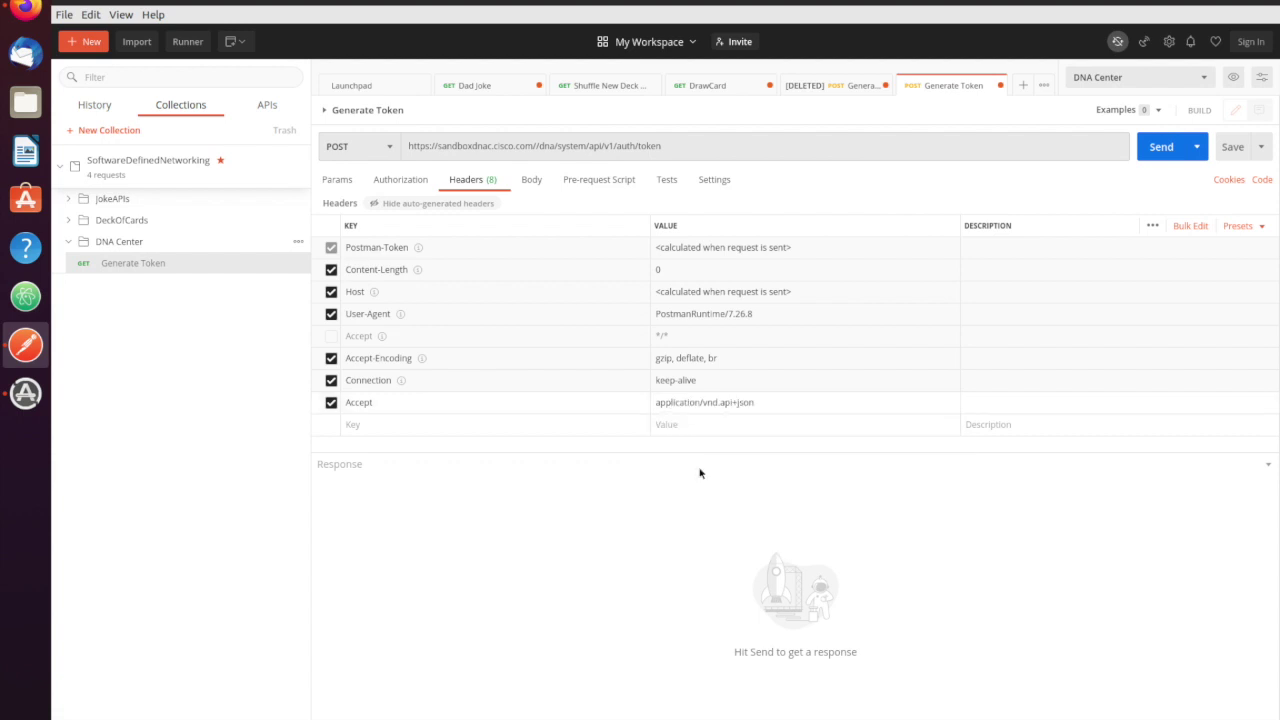
type("js")
left_click(768, 420)
Add a Content-Type header with value application/json.
left_click(389, 429)
type("Conetn")
key("BackSpace")
type("tent")
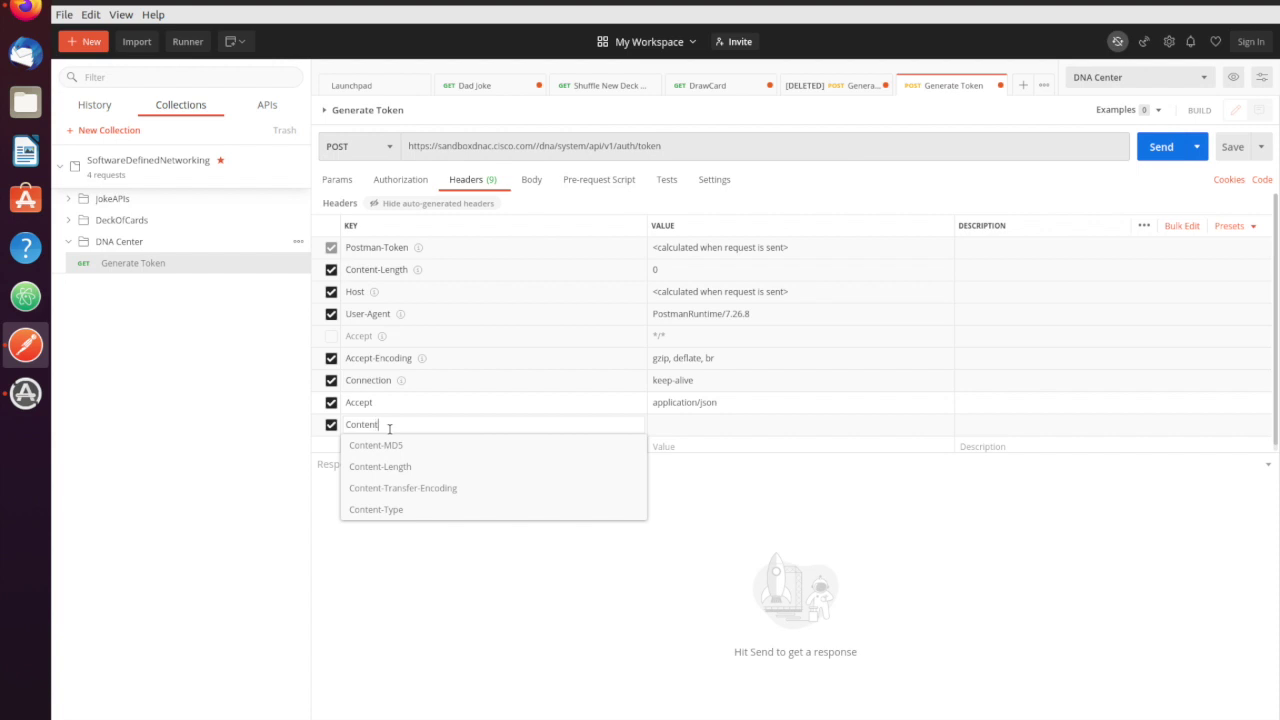
type("-")
key("BackSpace")
key("BackSpace")
key("BackSpace")
type("-")
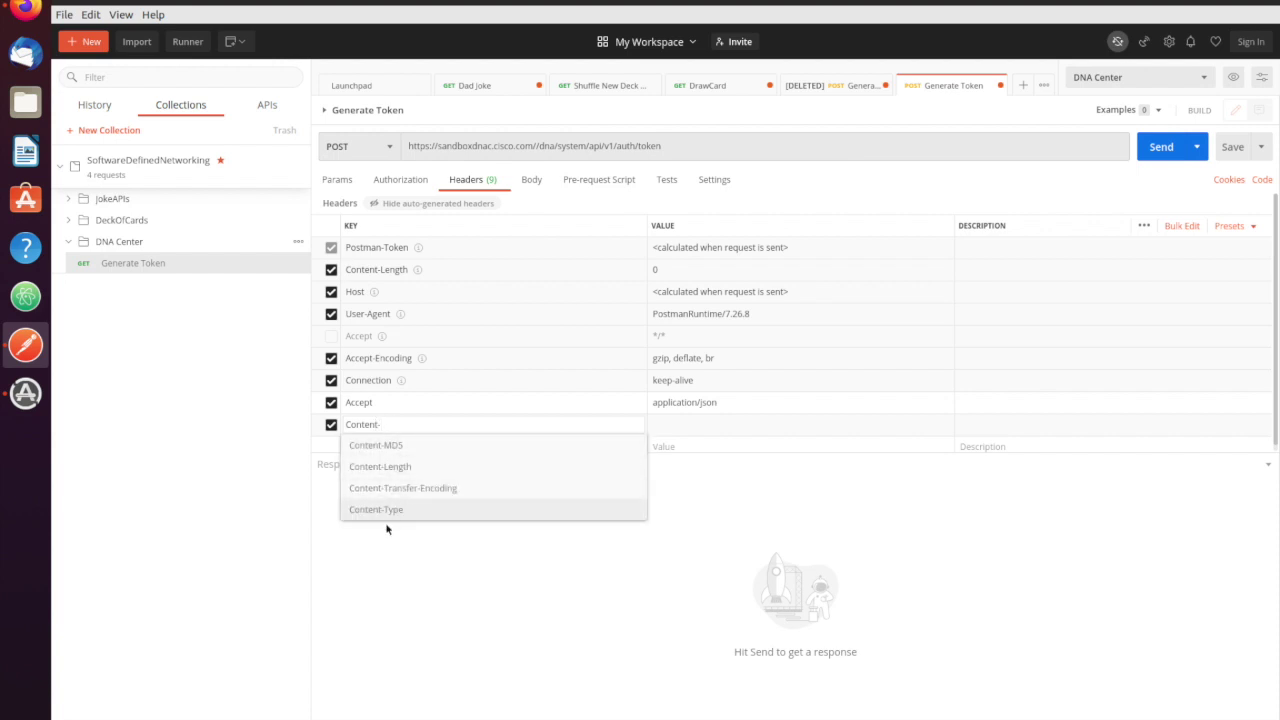
left_click(391, 510)
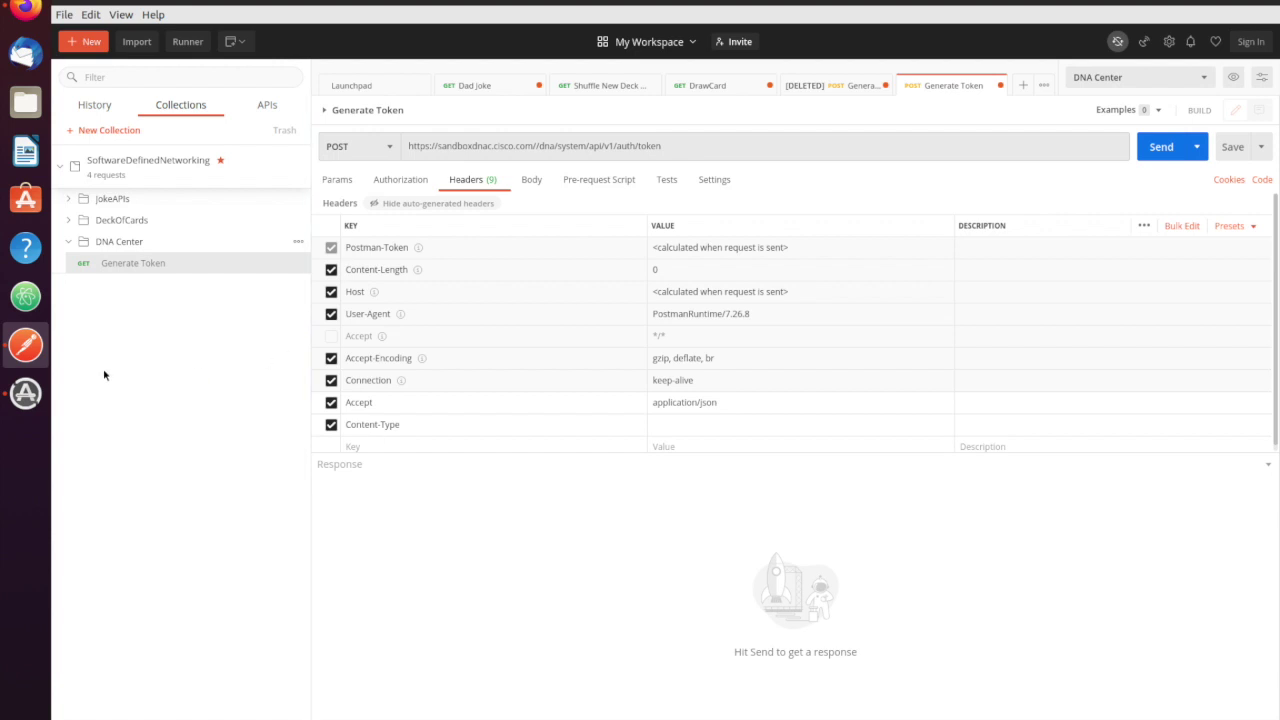
left_click(25, 10)
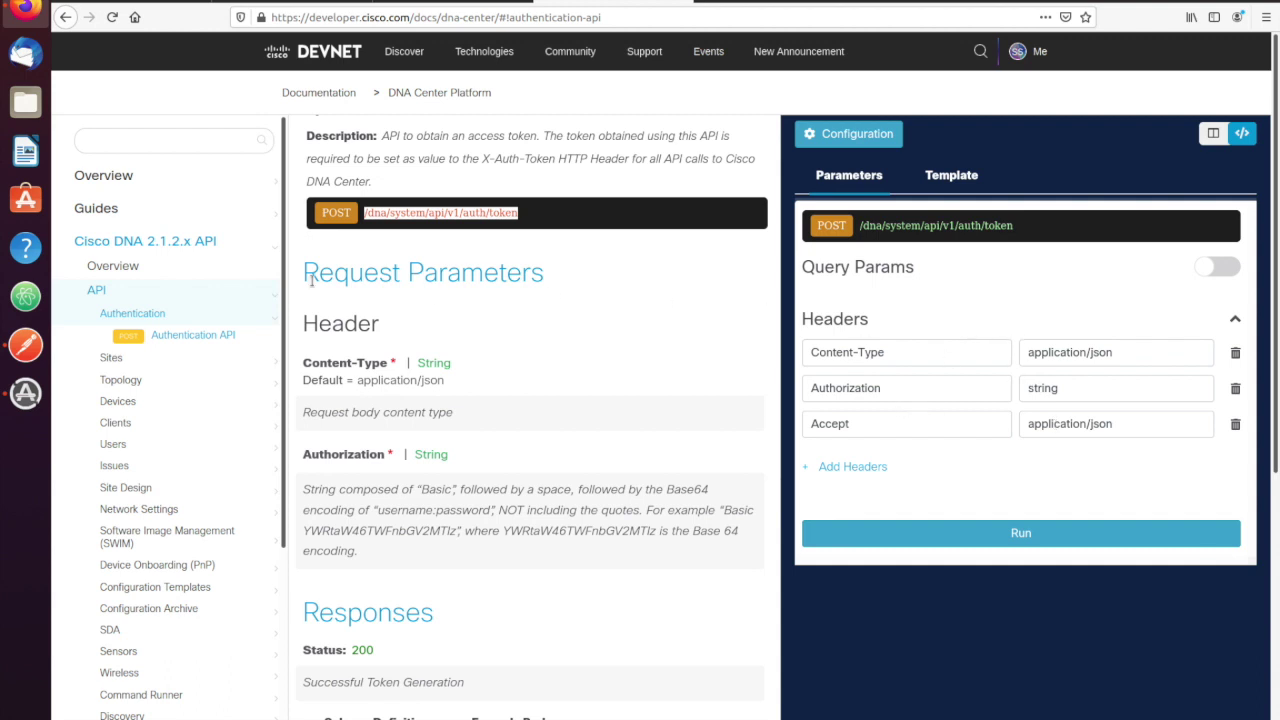
left_click(21, 345)
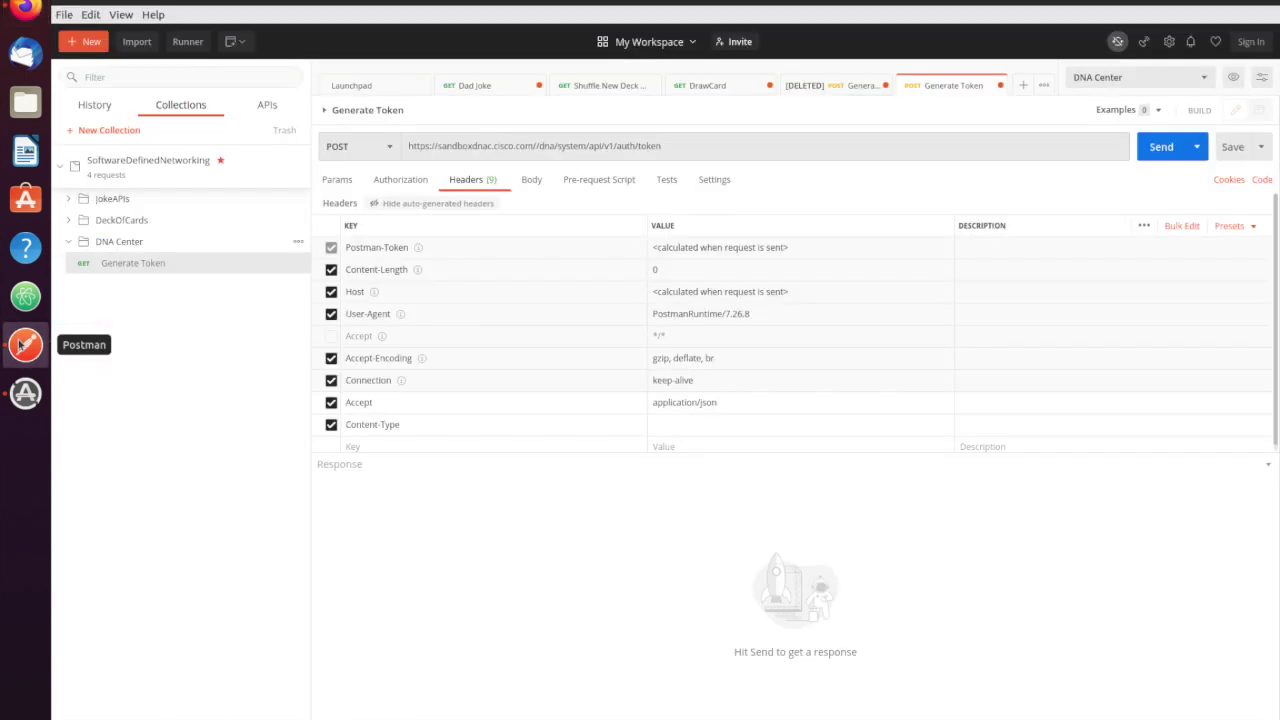
left_click(729, 425)
type("appli")
left_click(714, 488)
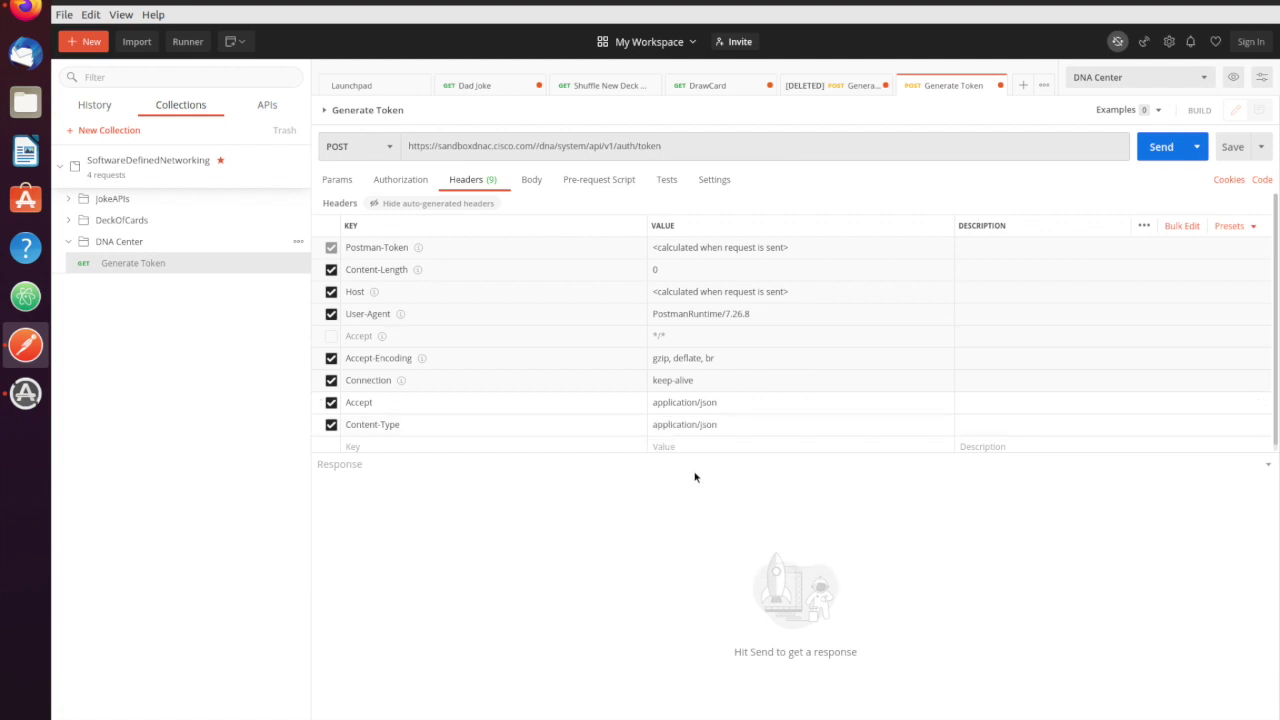
Set the request's authorization type to Basic Auth.
mouse_move(393, 333)
left_click(416, 181)
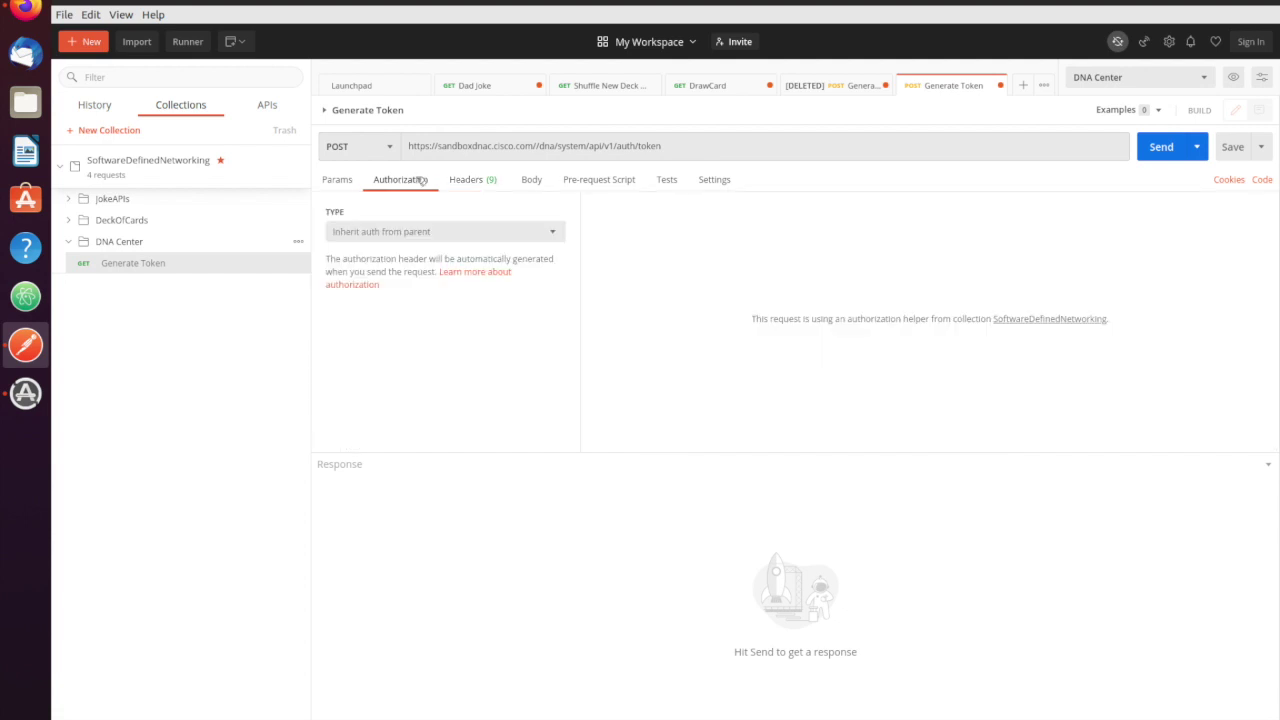
left_click(454, 233)
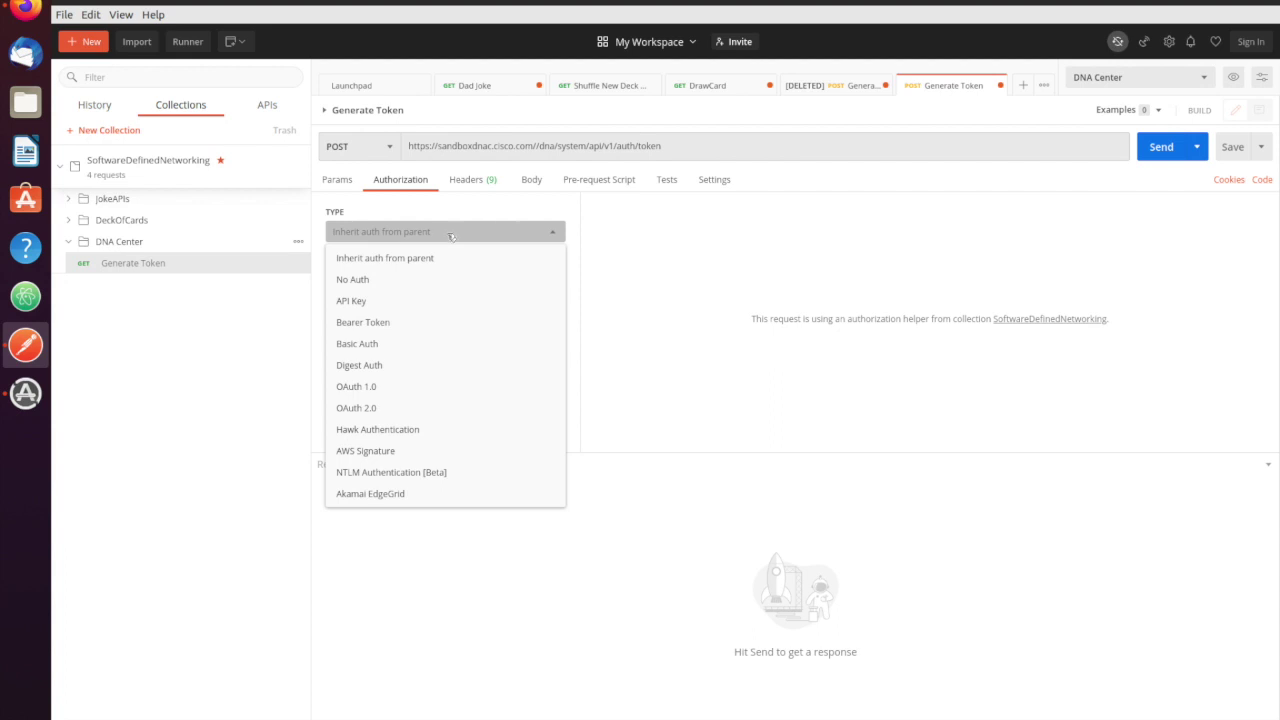
left_click(358, 344)
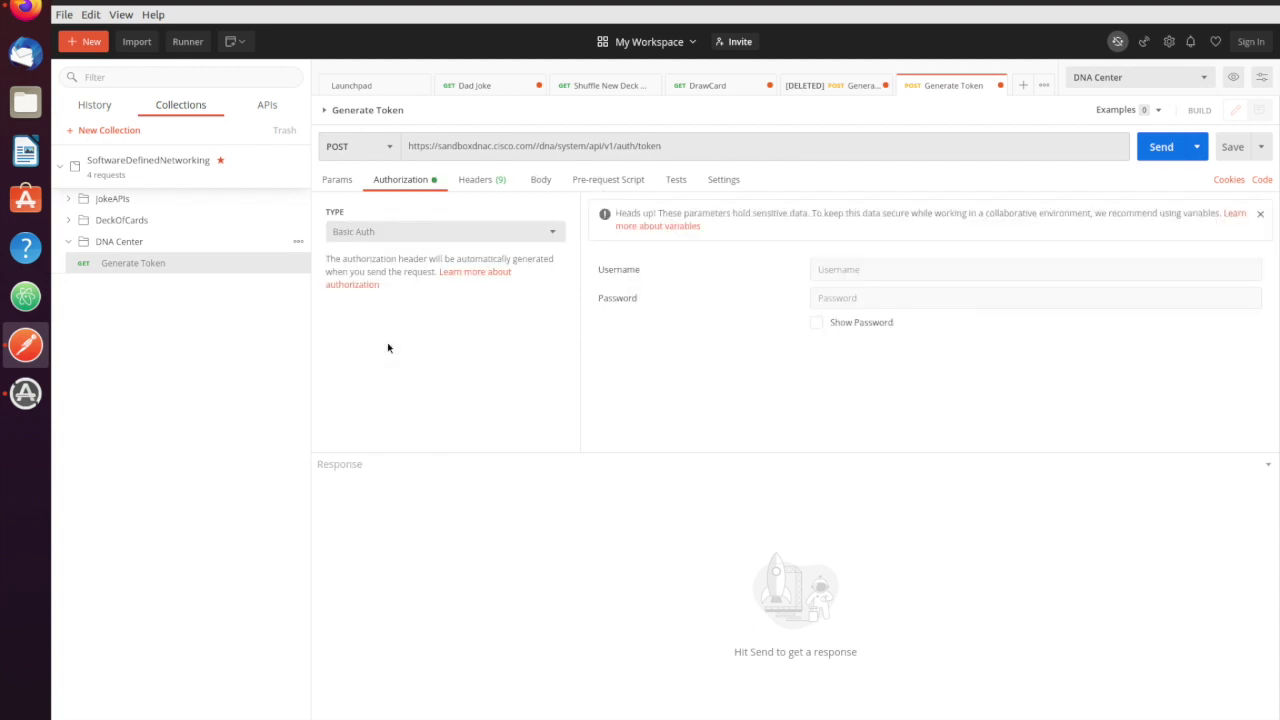
Review how the token is used and the Python and curl code samples for the request.
left_click(25, 10)
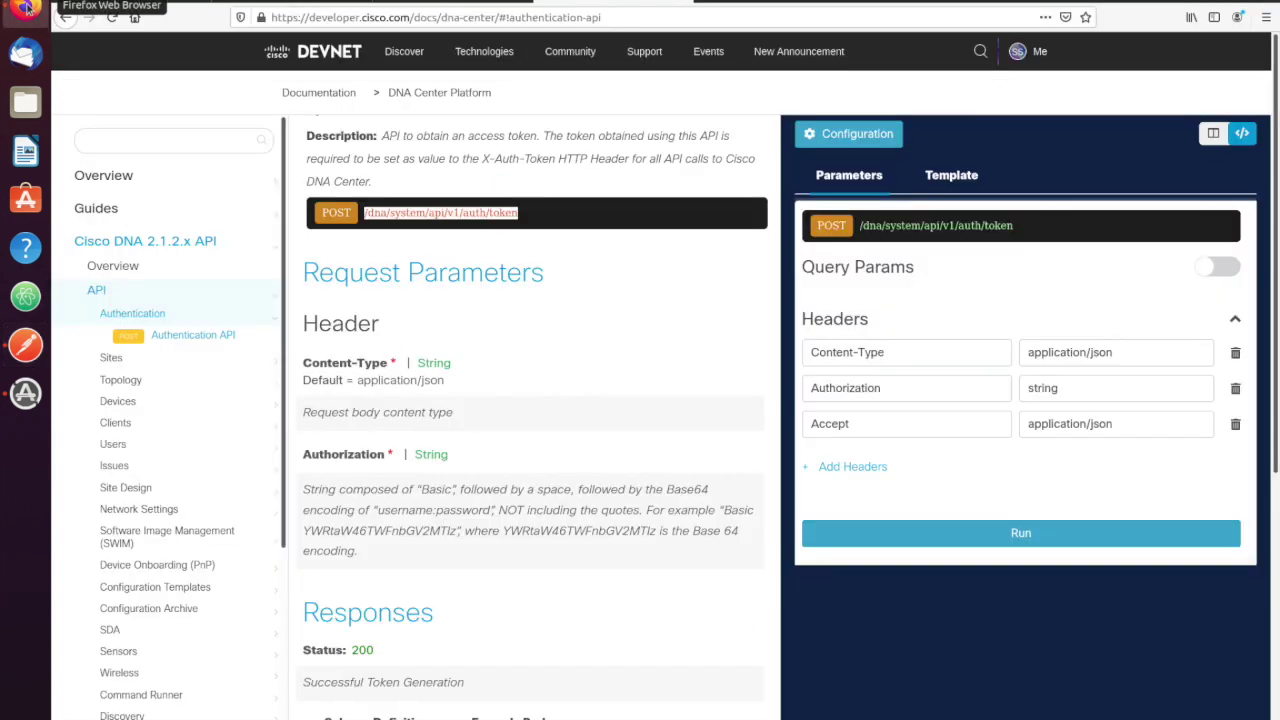
scroll(501, 395, "down", 1)
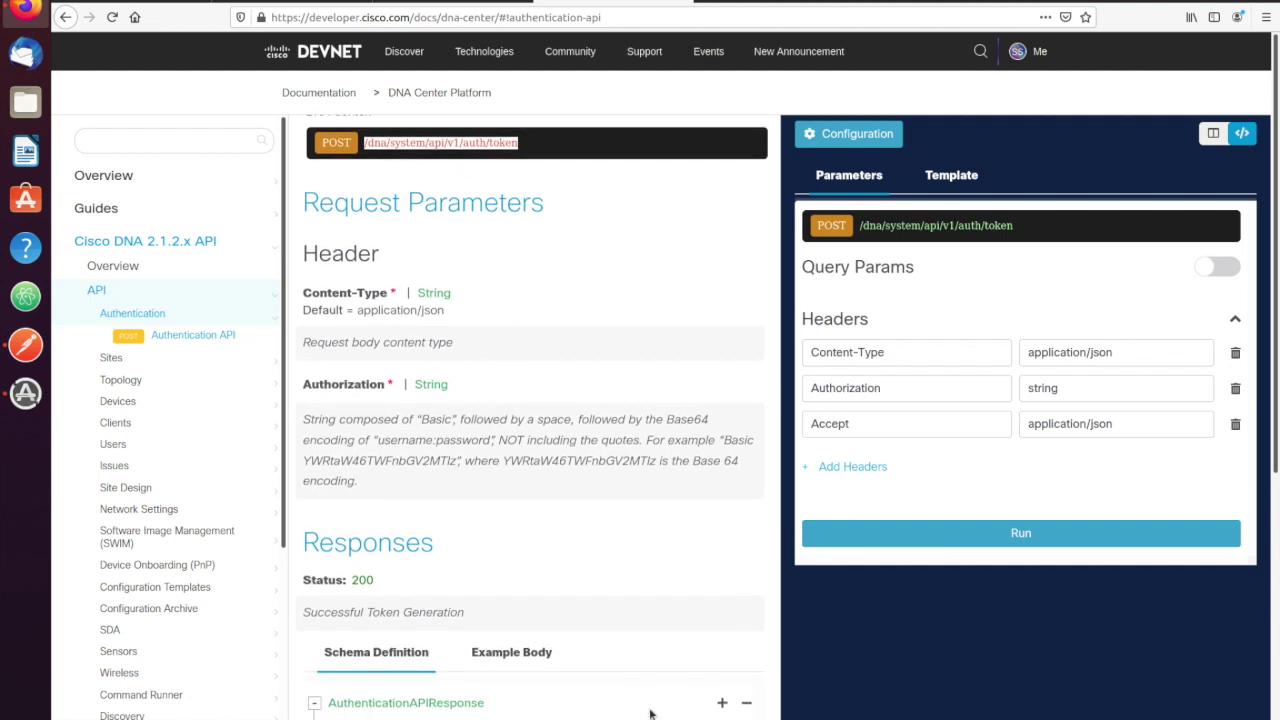
scroll(551, 469, "up", 3)
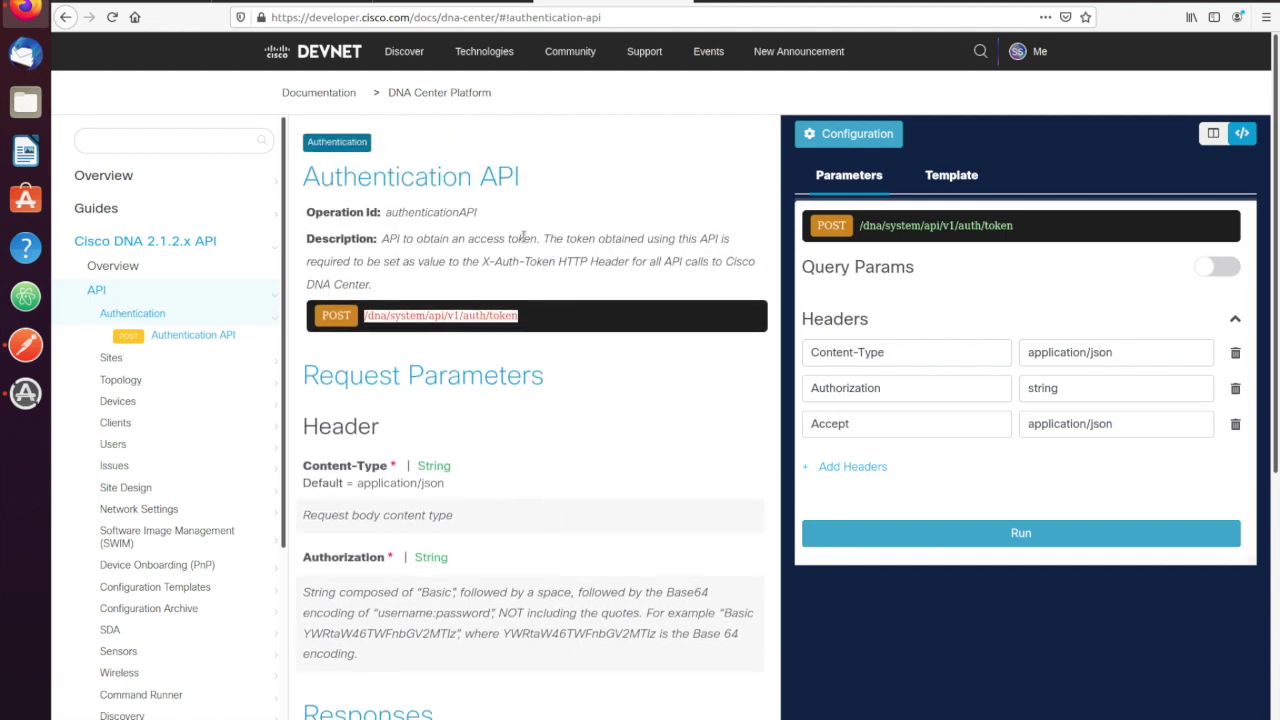
left_click_drag(424, 238, 572, 262)
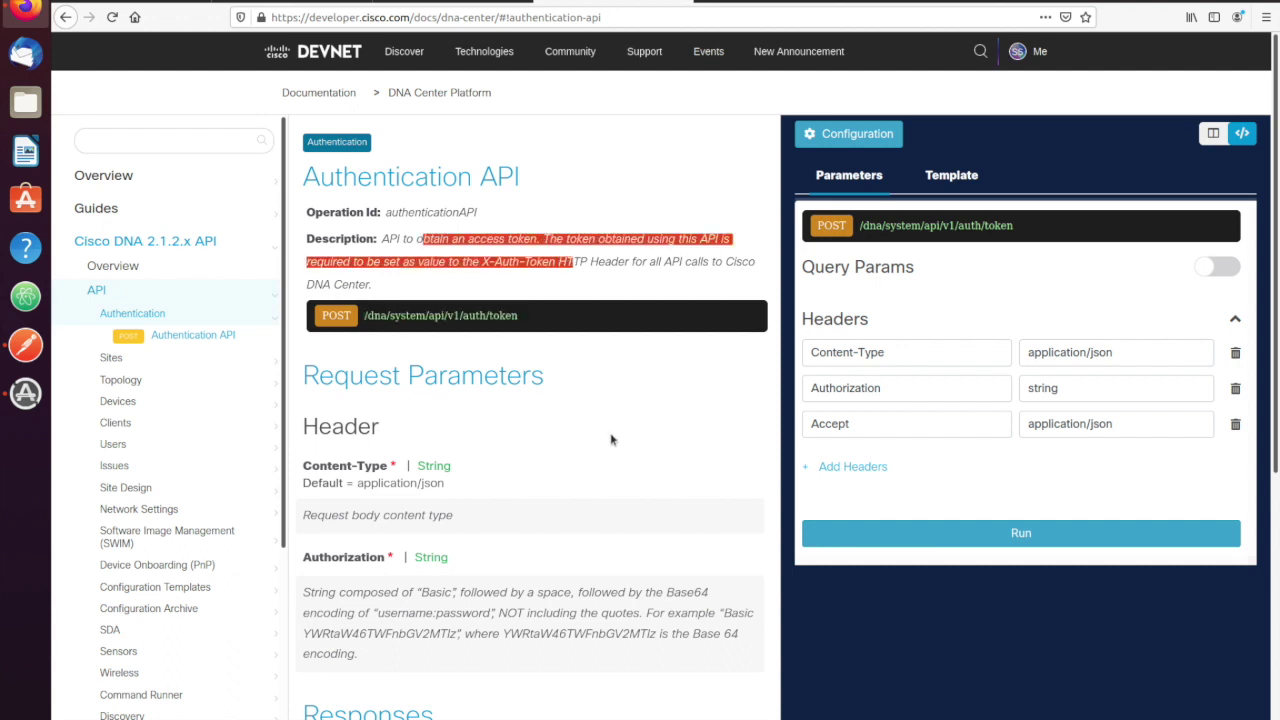
left_click(940, 175)
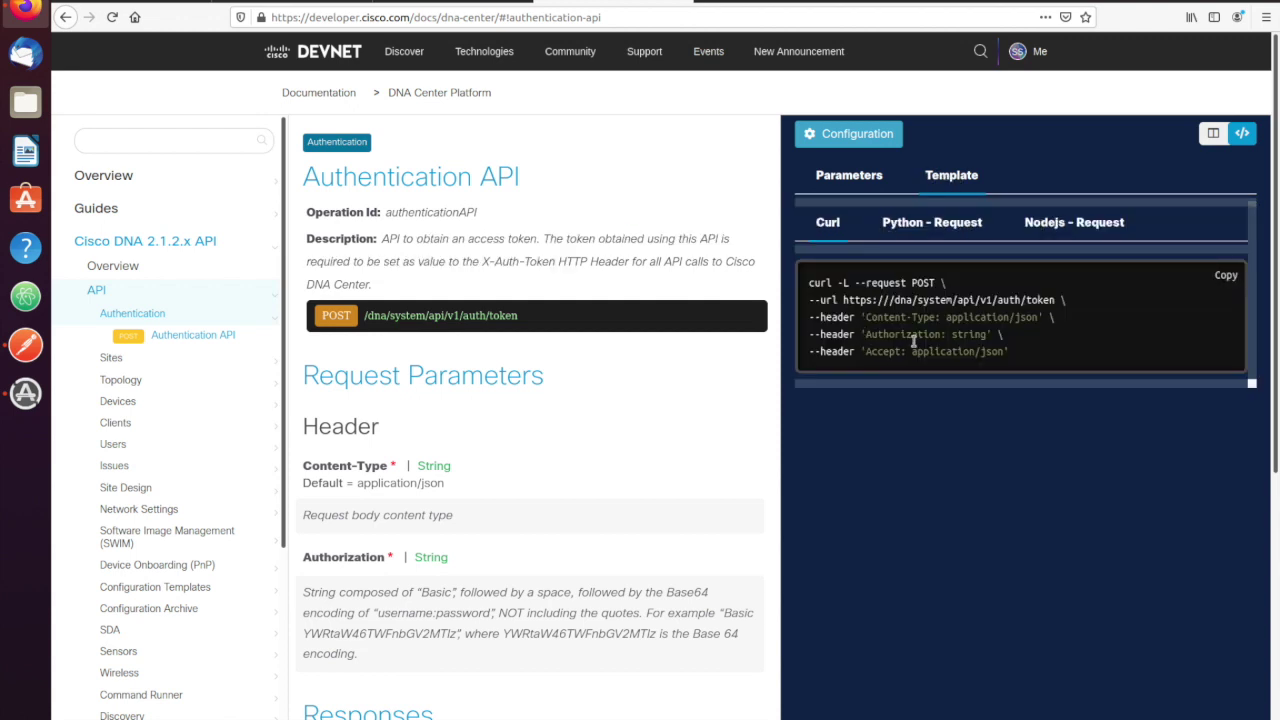
left_click(952, 224)
left_click(838, 224)
Read the Basic username:password authorization notes and open the Getting started guides.
scroll(459, 461, "down", 1)
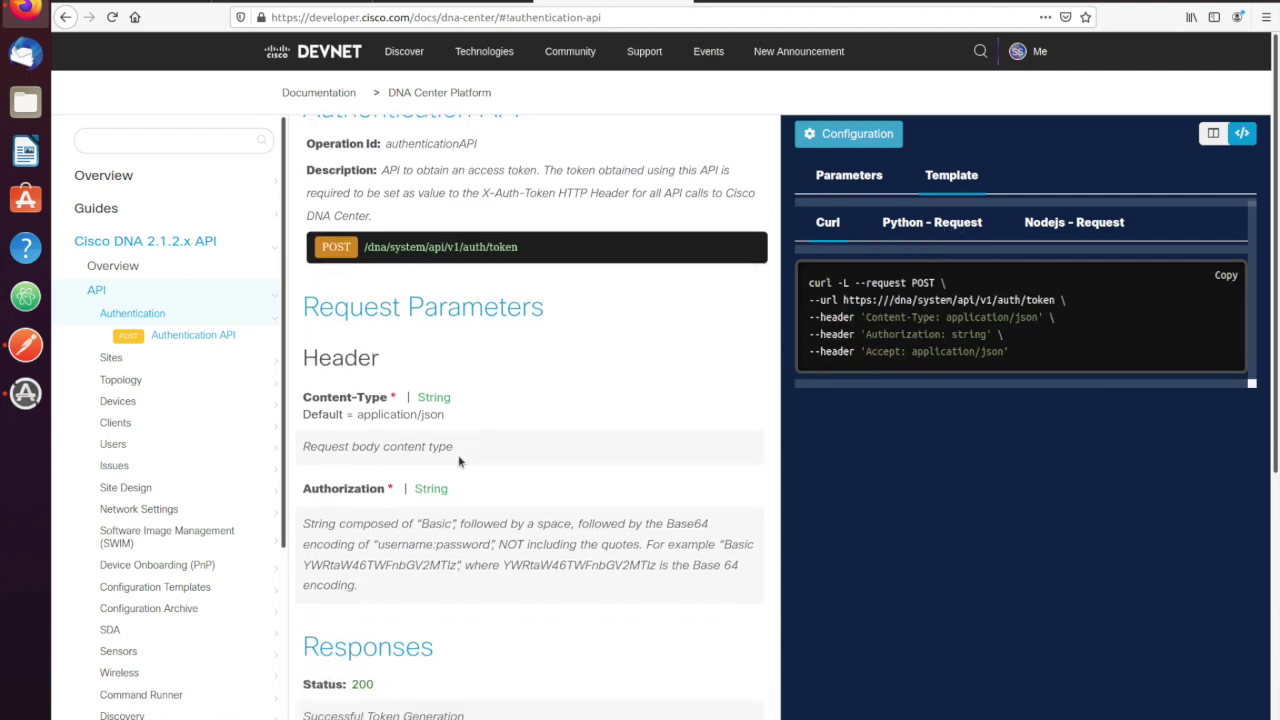
scroll(459, 461, "down", 1)
left_click_drag(343, 455, 487, 452)
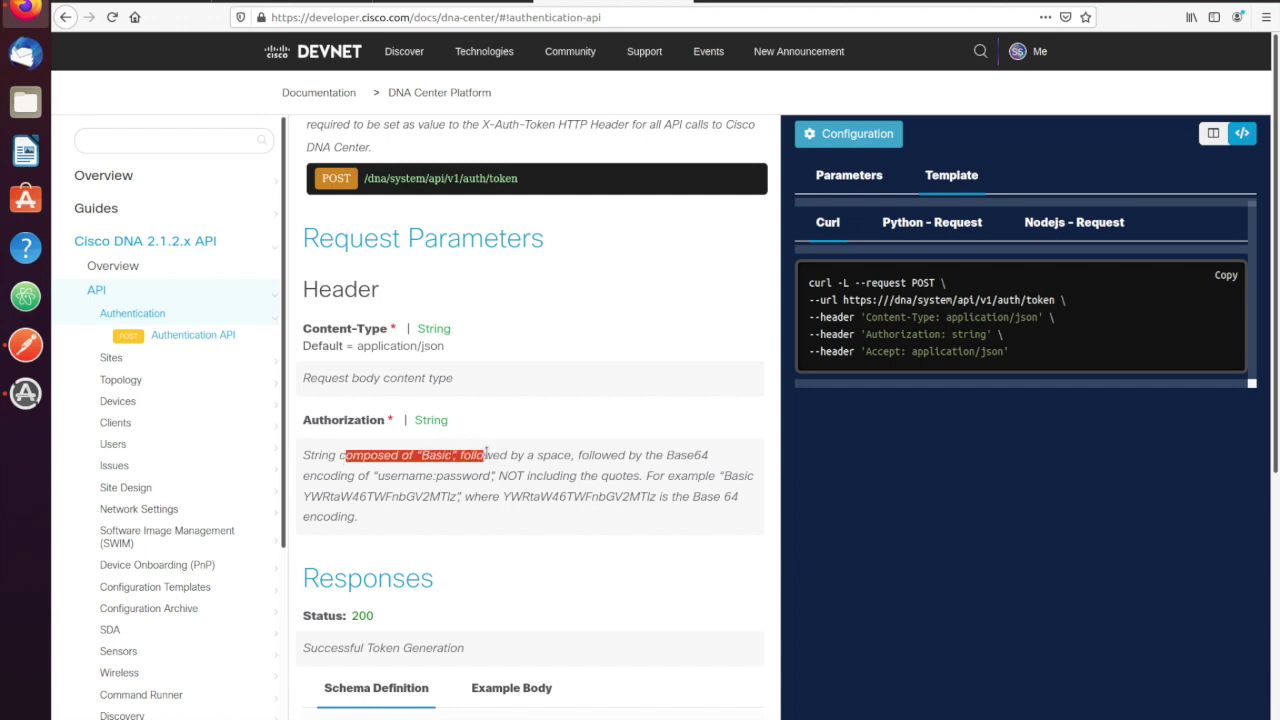
left_click_drag(331, 476, 402, 477)
left_click(685, 476)
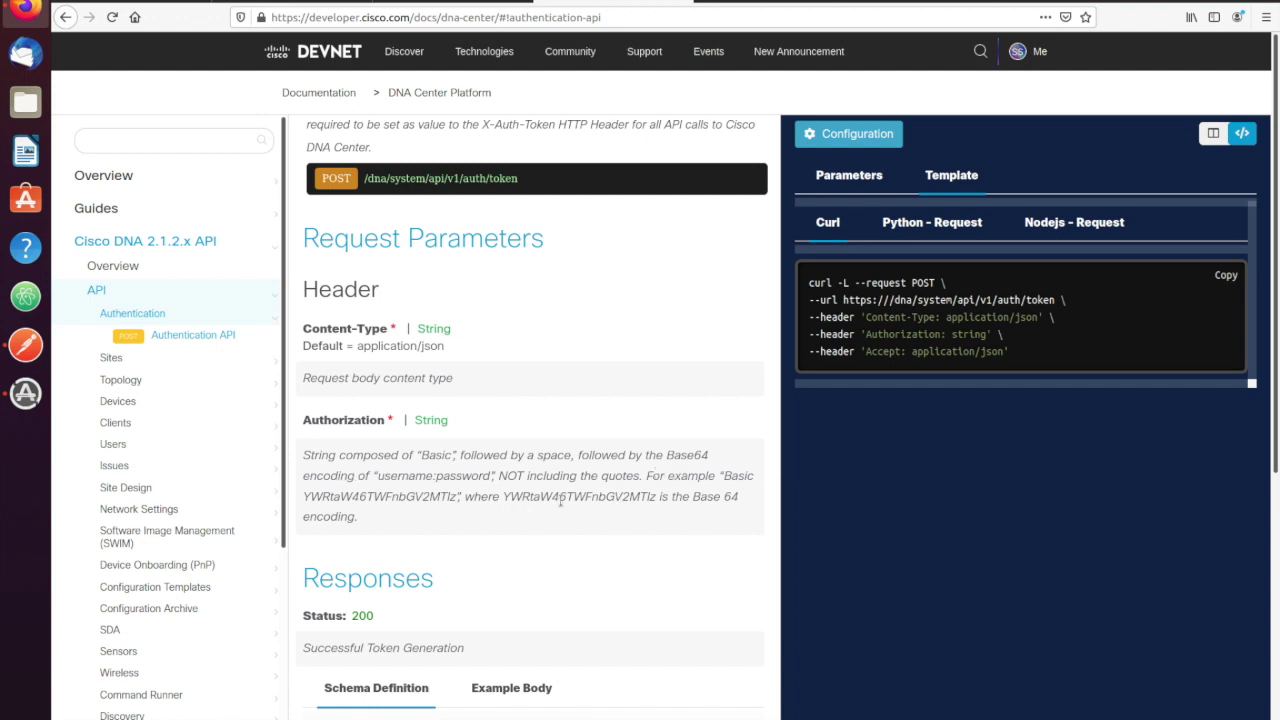
scroll(426, 491, "down", 1)
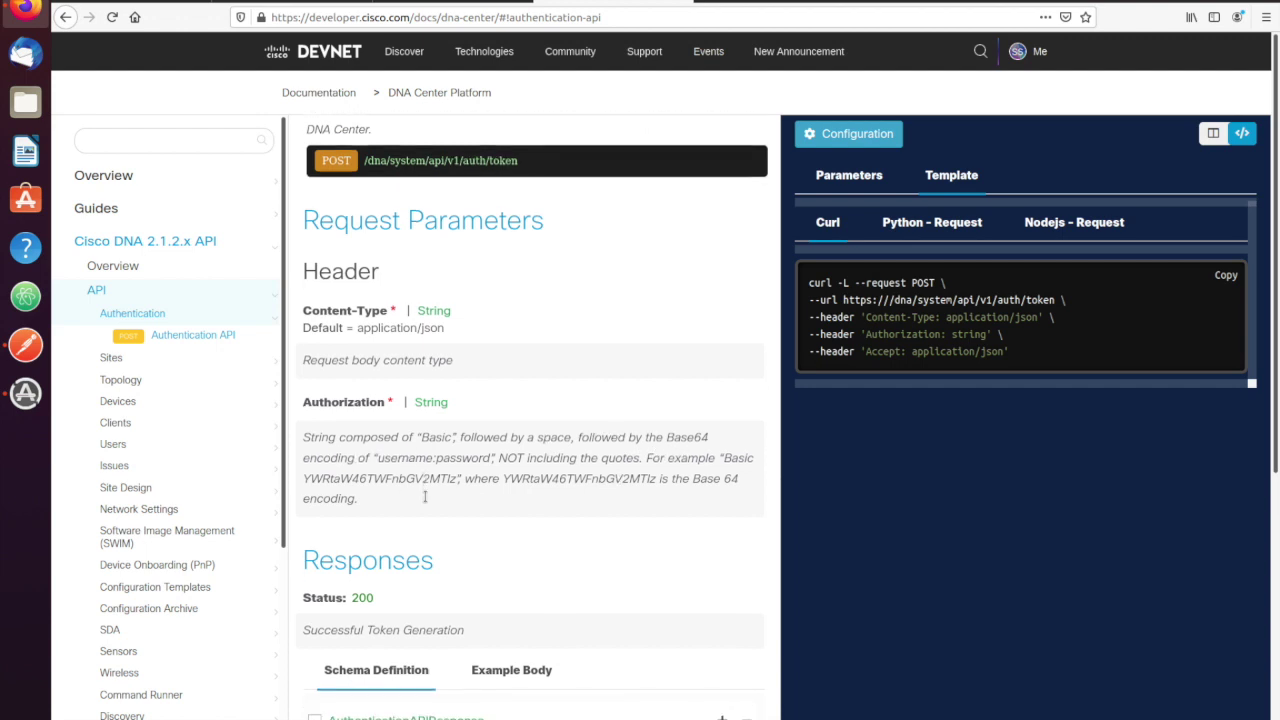
left_click(136, 218)
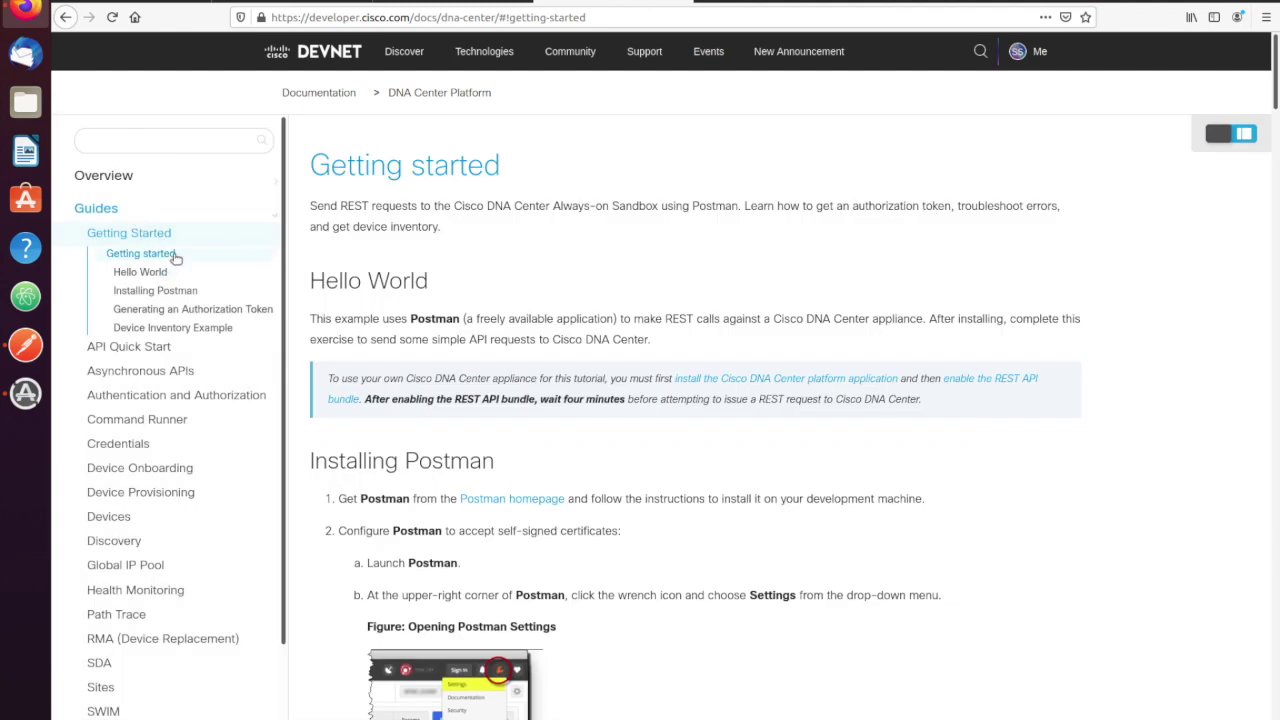
Read the Generating an Authorization Token section's Choose Basic Auth step, then return to Postman.
left_click(232, 310)
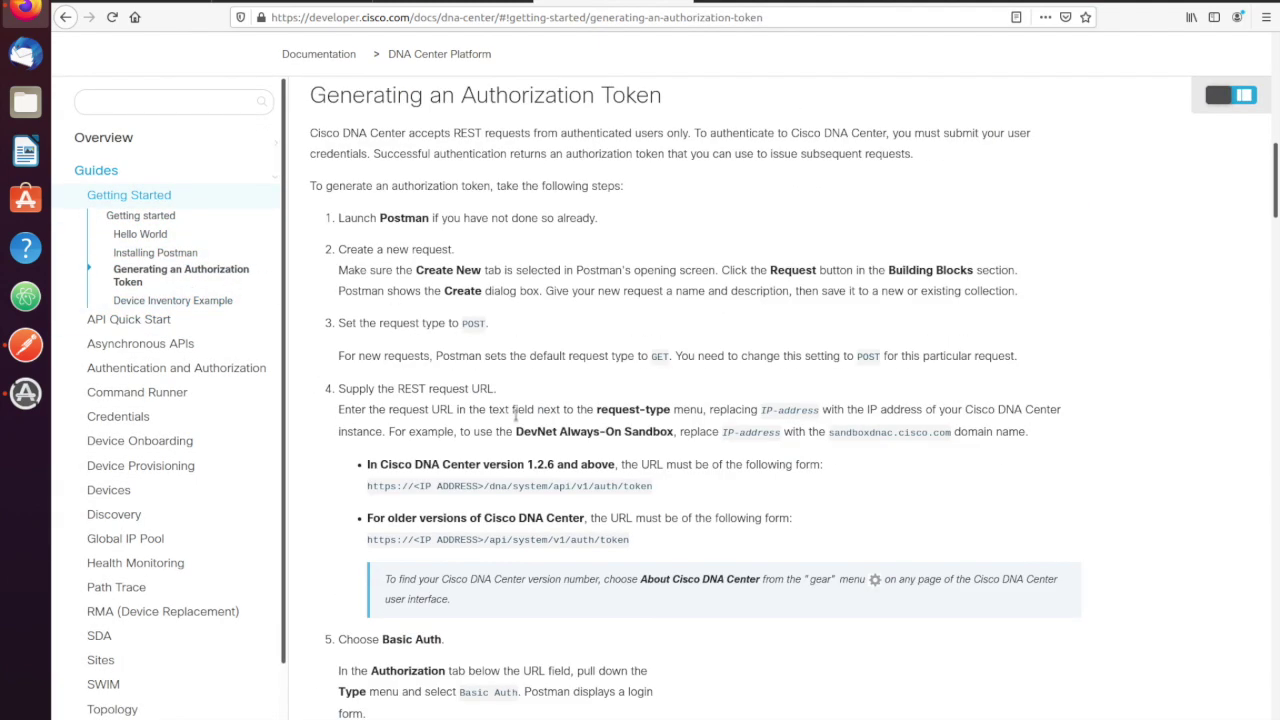
scroll(517, 420, "down", 1)
scroll(517, 420, "down", 4)
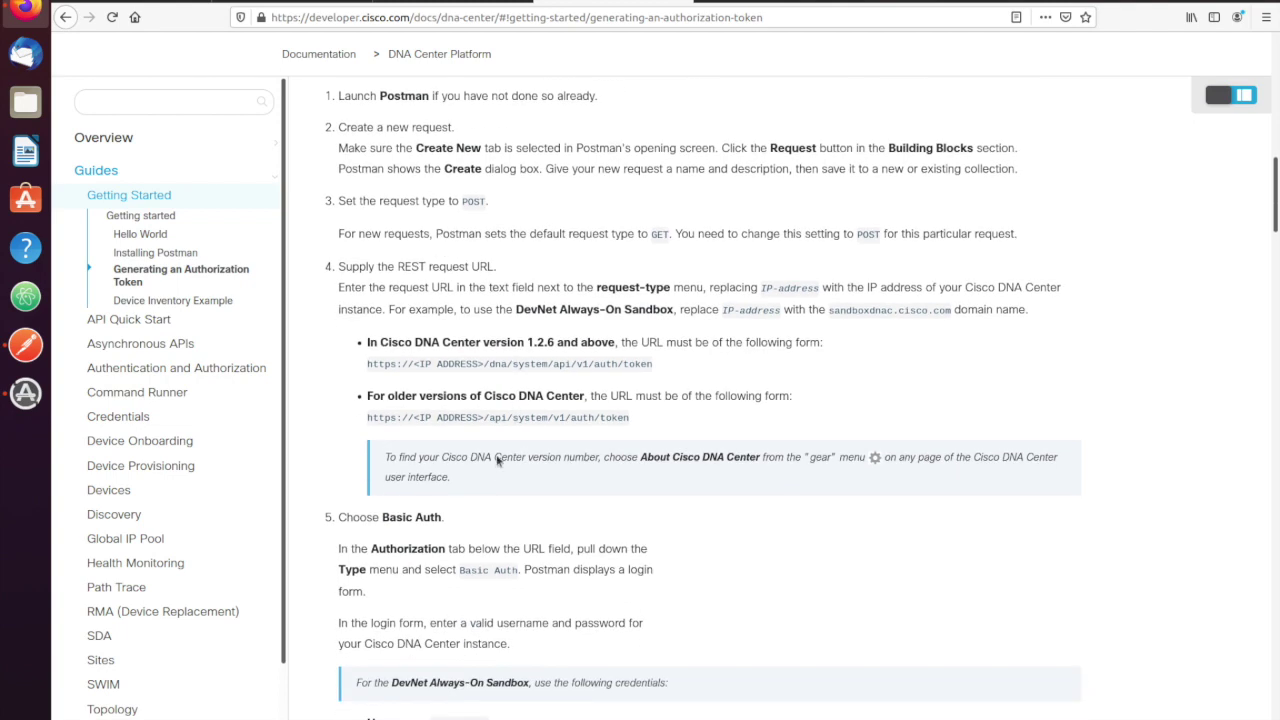
left_click_drag(340, 440, 473, 446)
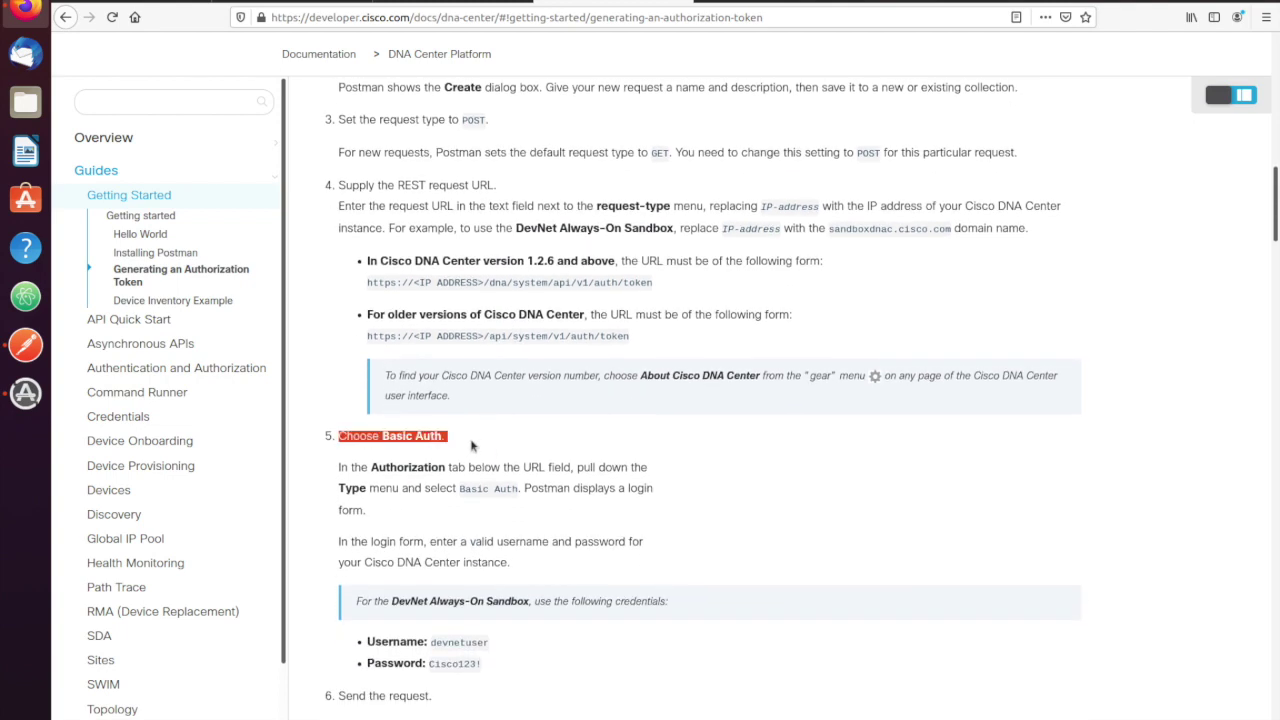
scroll(473, 446, "down", 2)
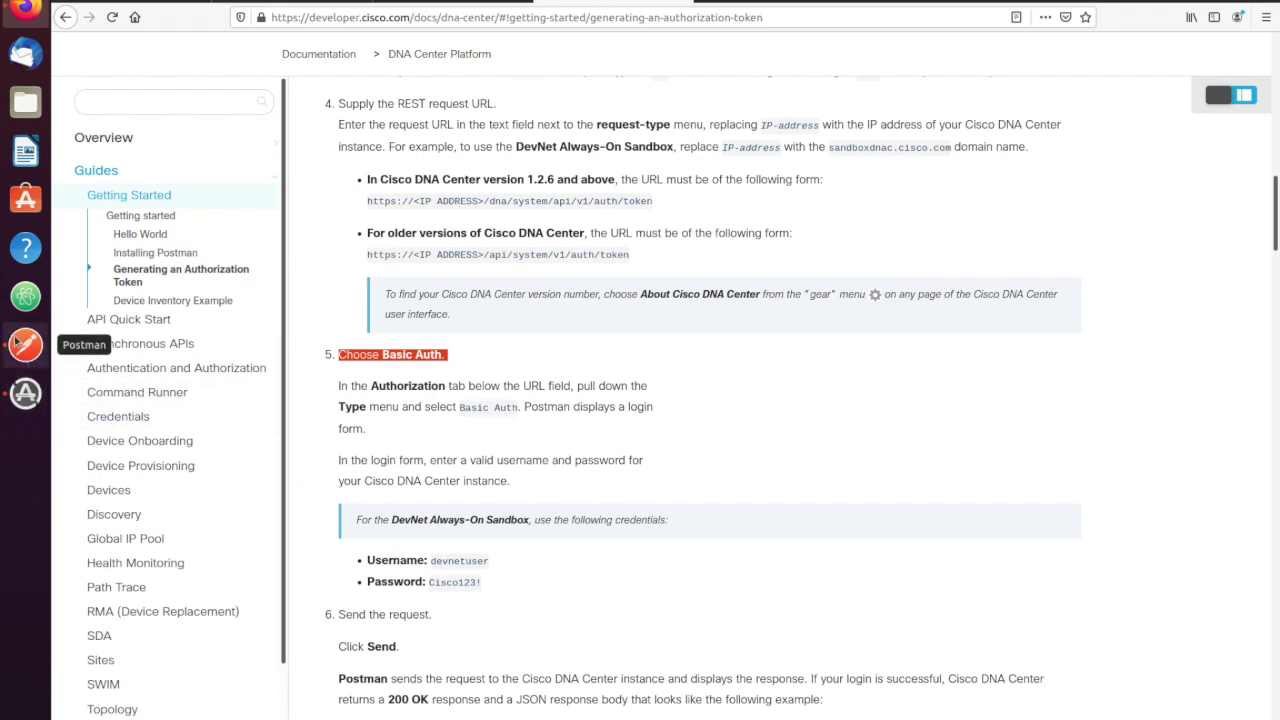
left_click(18, 341)
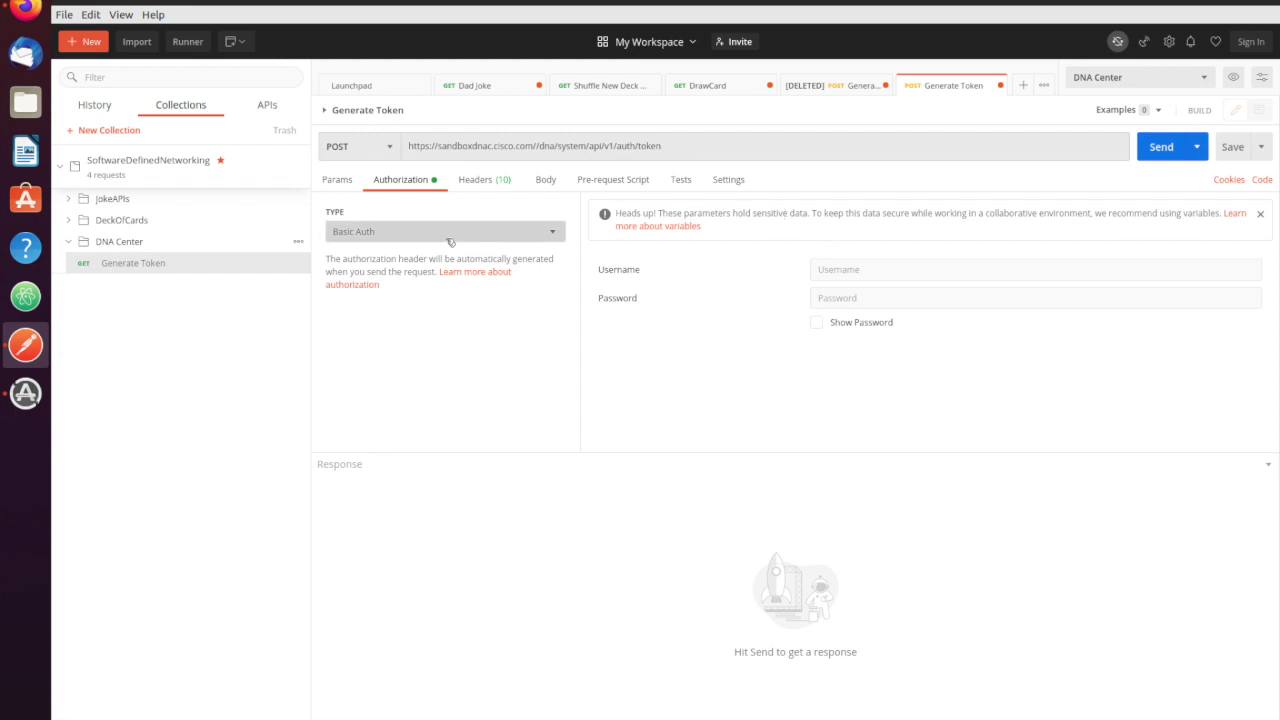
Check the DNA Center variables and enter {{username}} as the Basic Auth username.
left_click(857, 266)
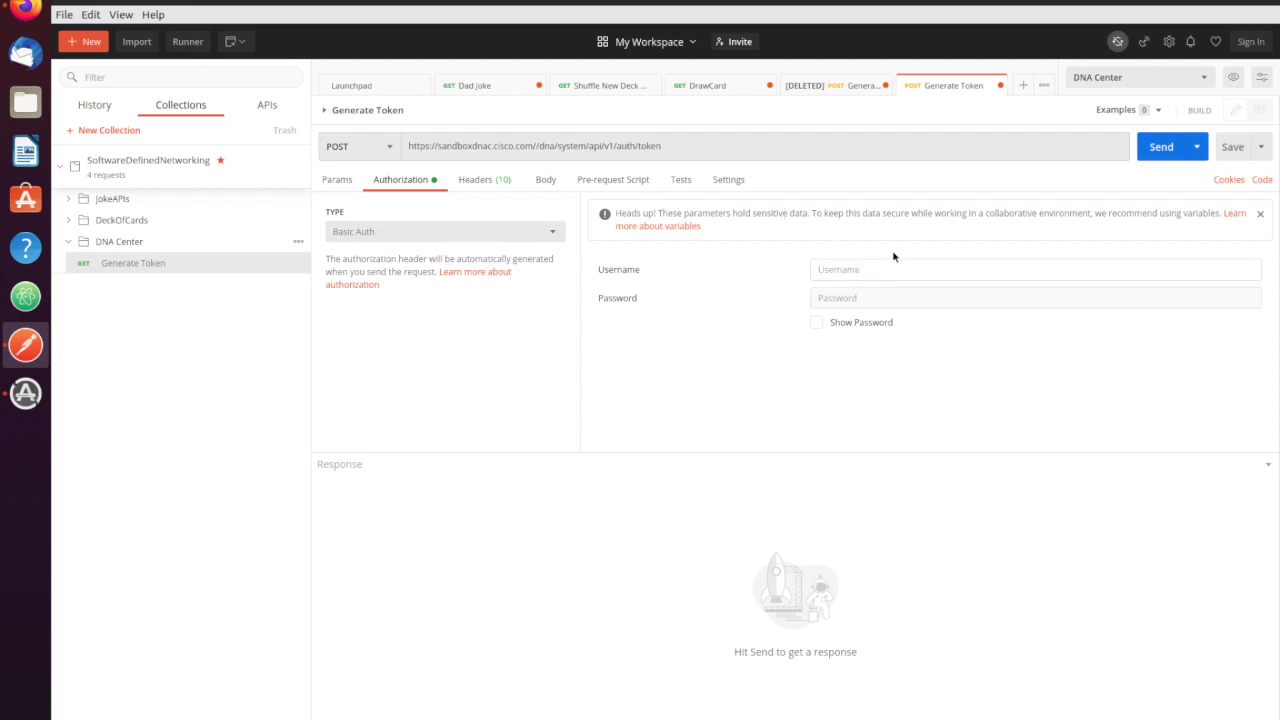
left_click(1233, 77)
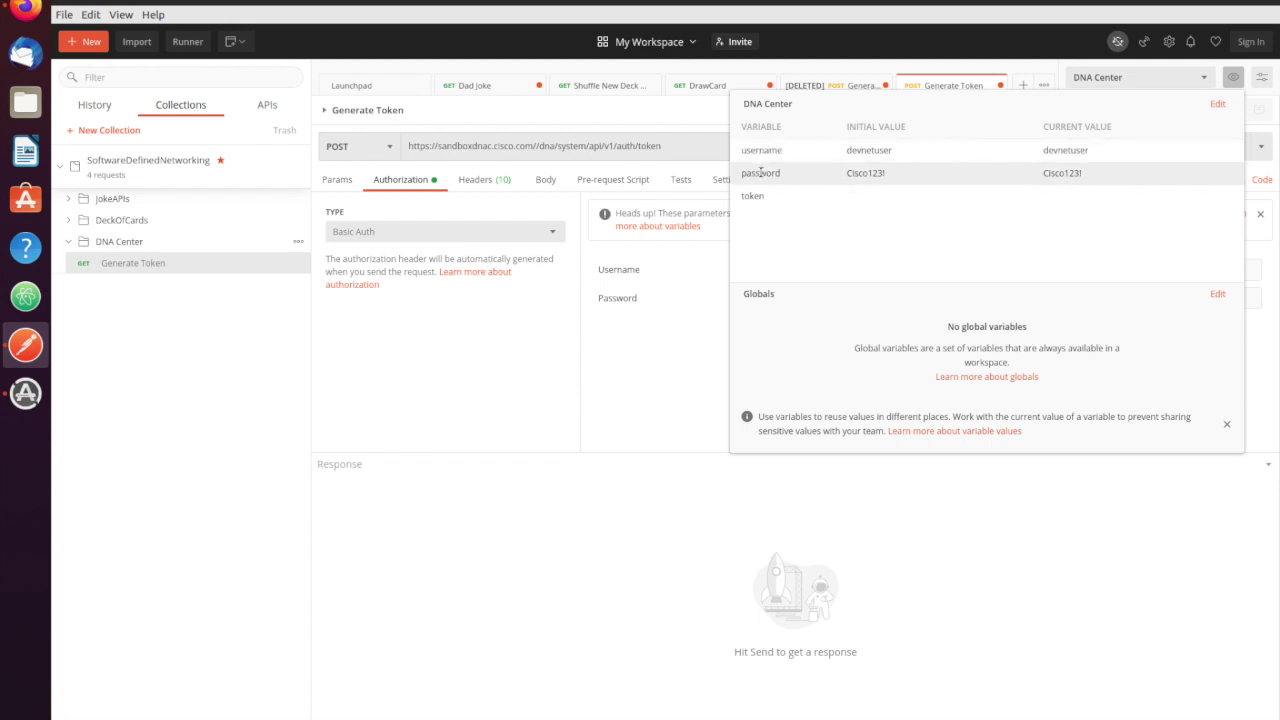
left_click(614, 357)
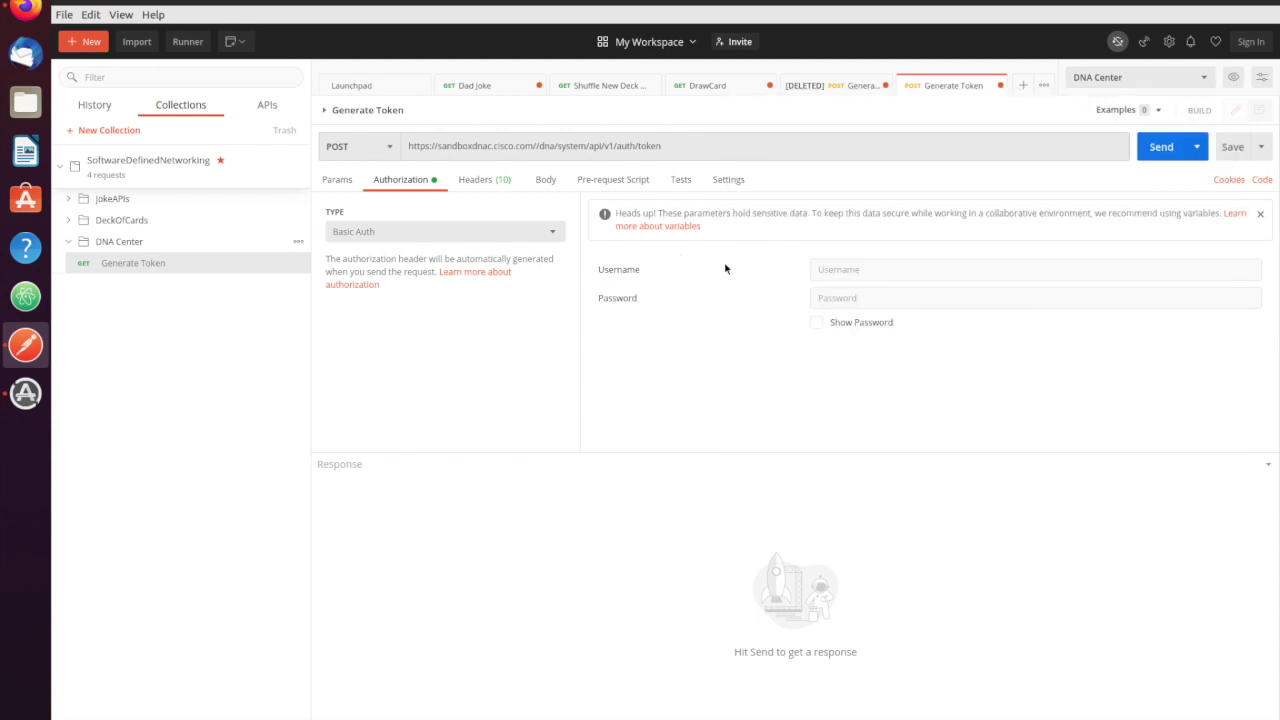
left_click(860, 271)
type("{{")
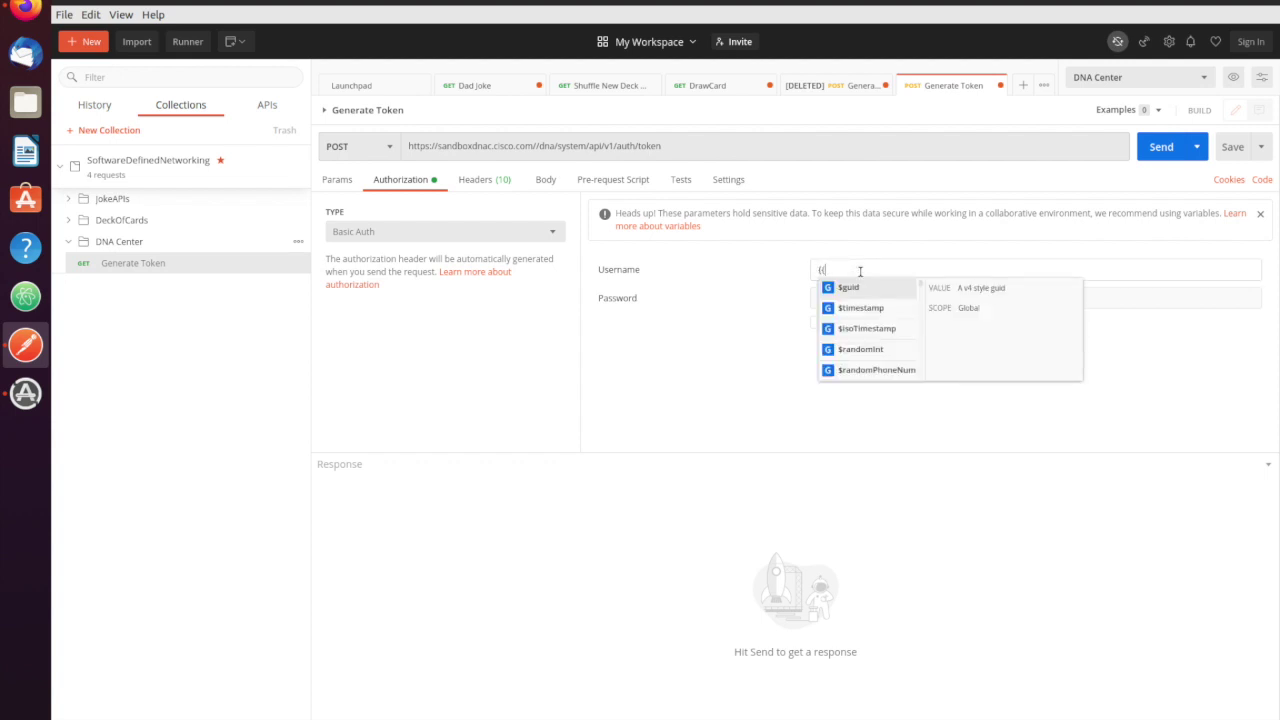
type("}}")
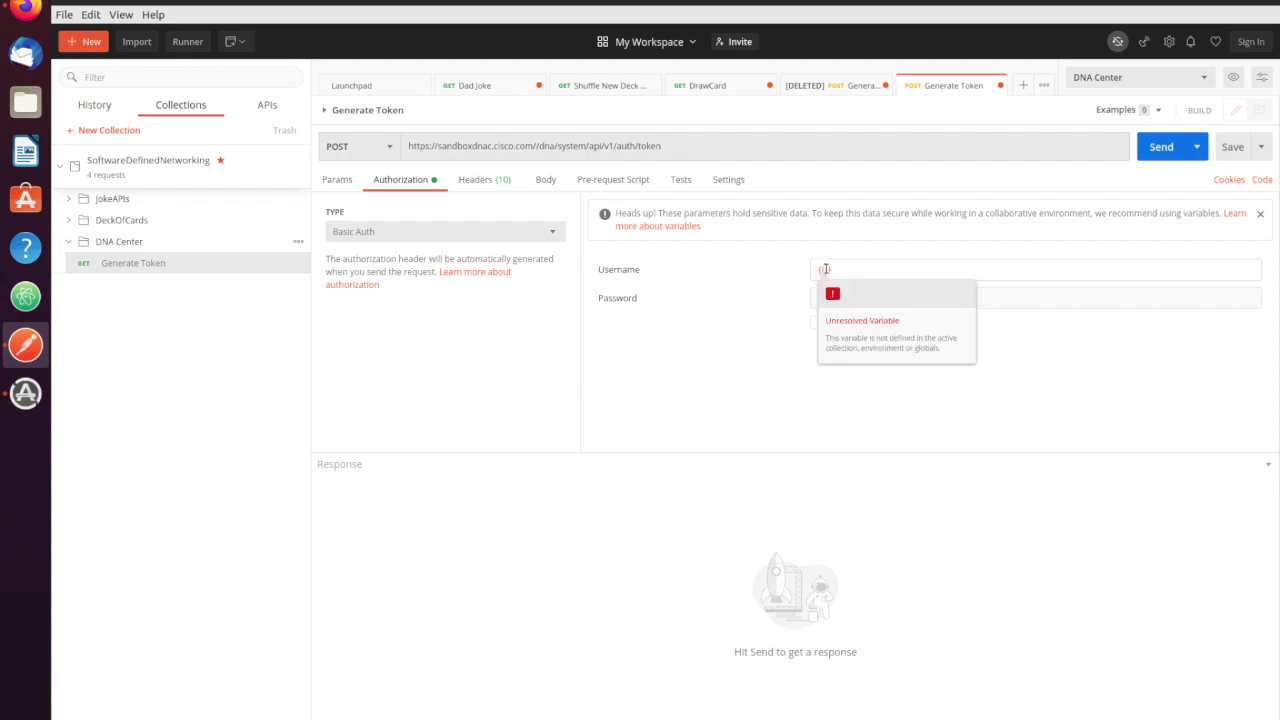
type("username")
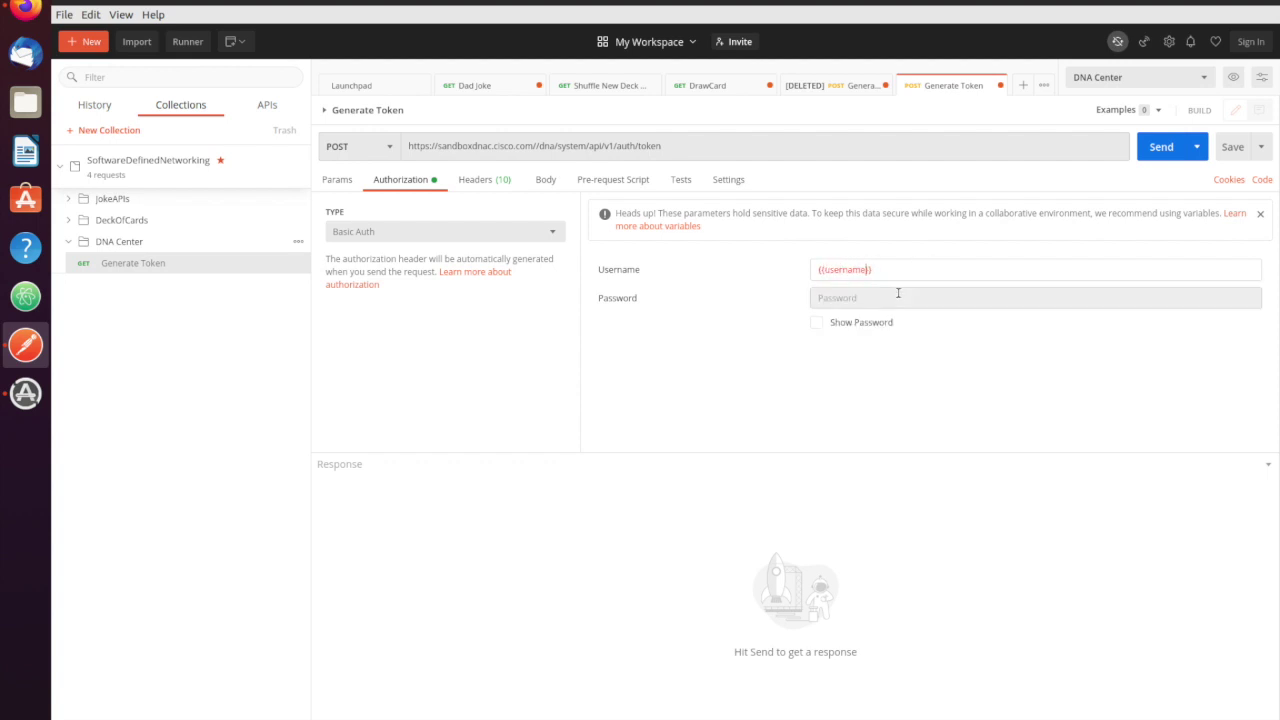
Set the Basic Auth password to {{password}} via autocomplete, toggling Show Password on and off.
left_click(898, 297)
type("{")
key("BackSpace")
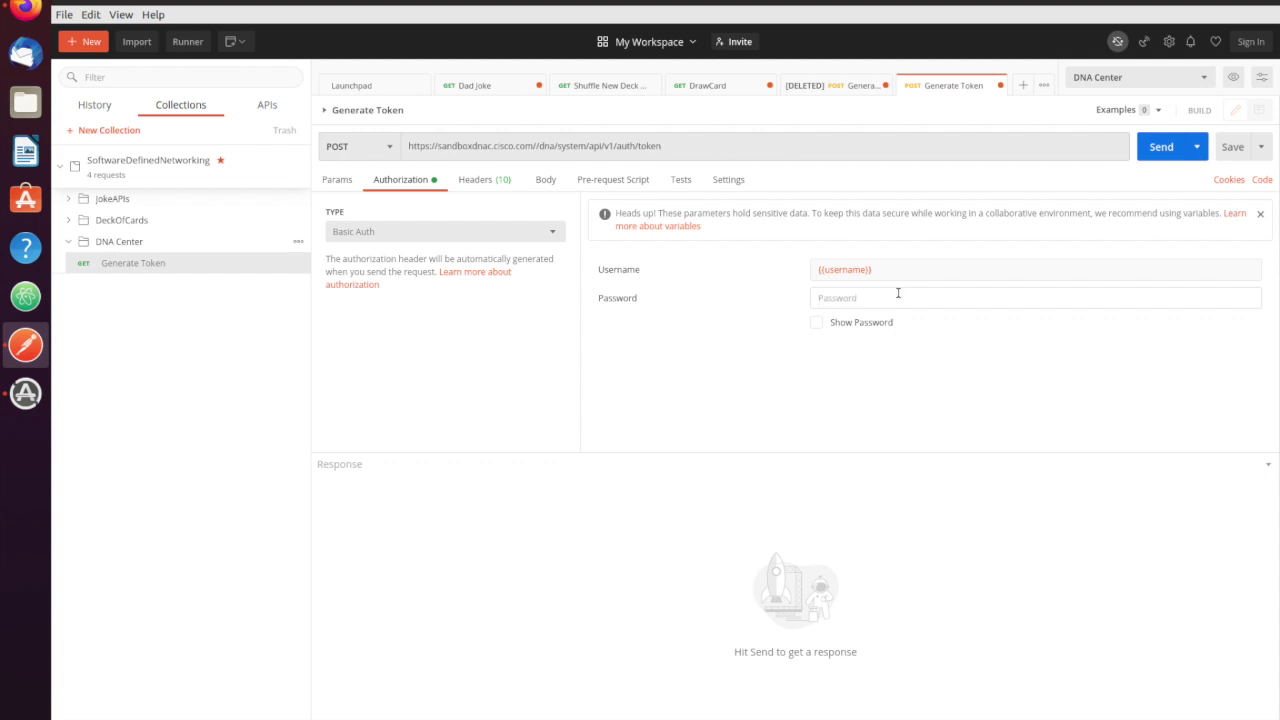
type("{")
key("BackSpace")
left_click(817, 322)
left_click(831, 293)
type("{{")
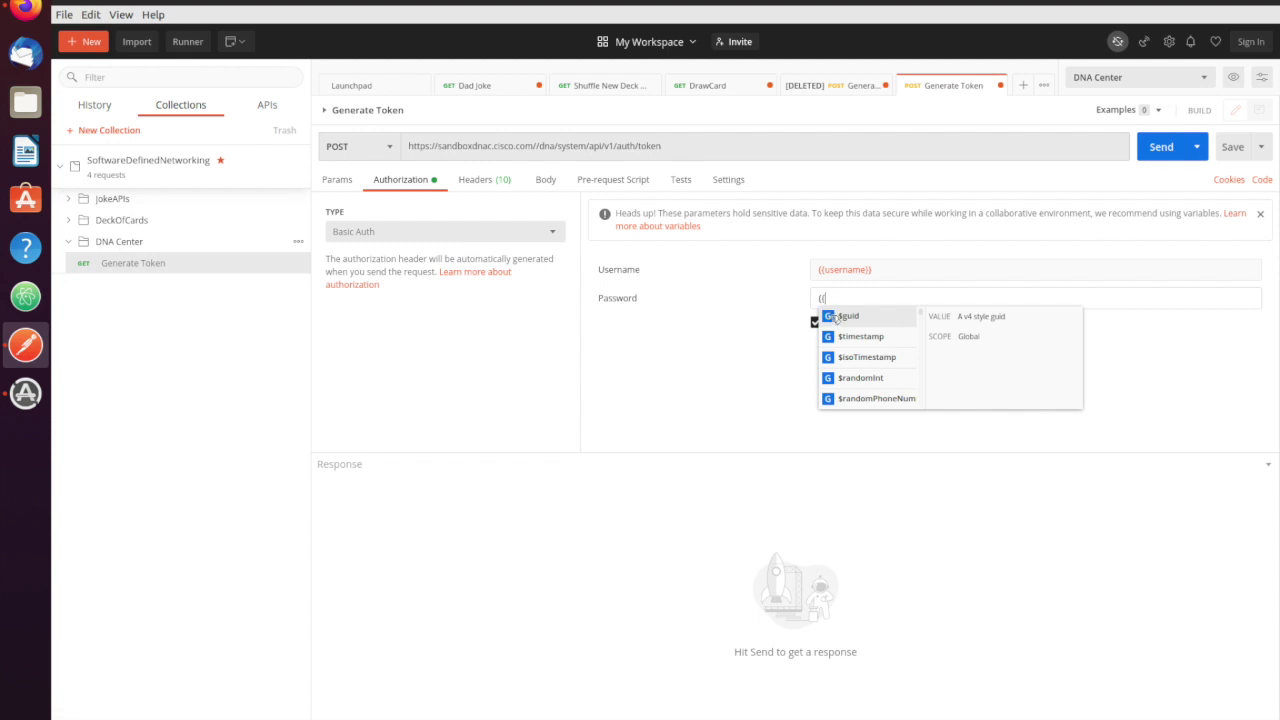
type("pas")
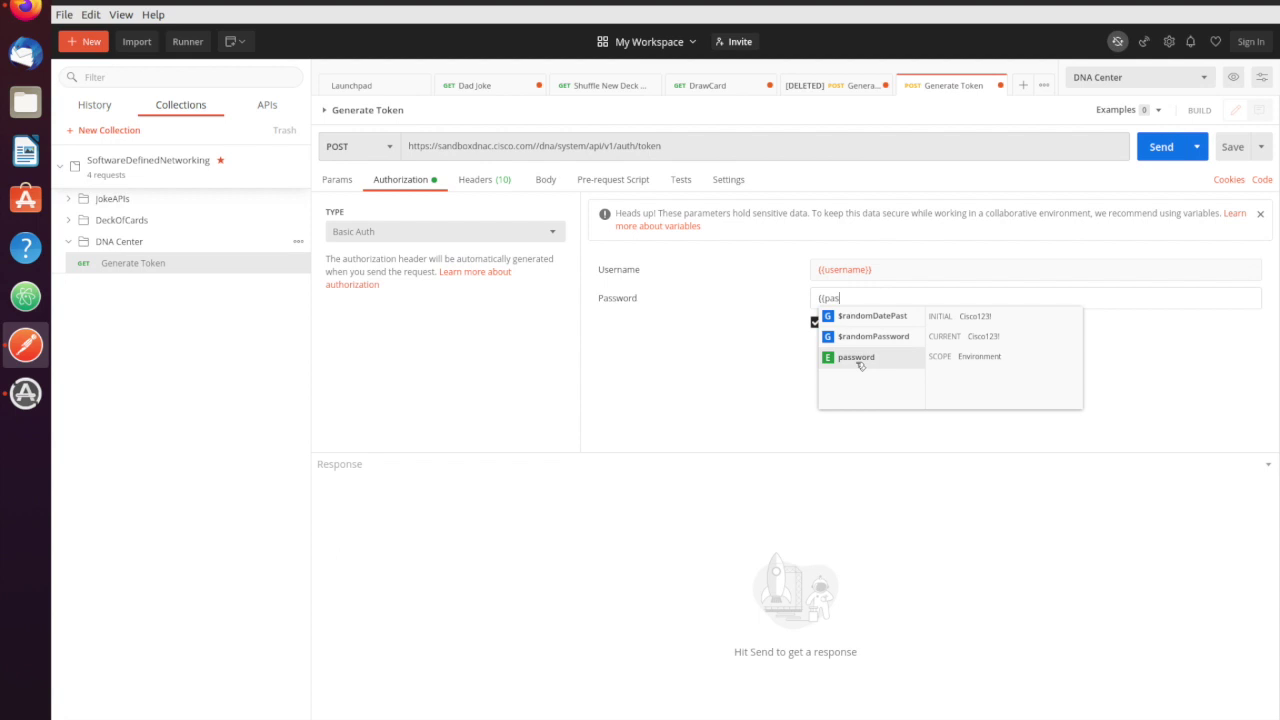
left_click(858, 358)
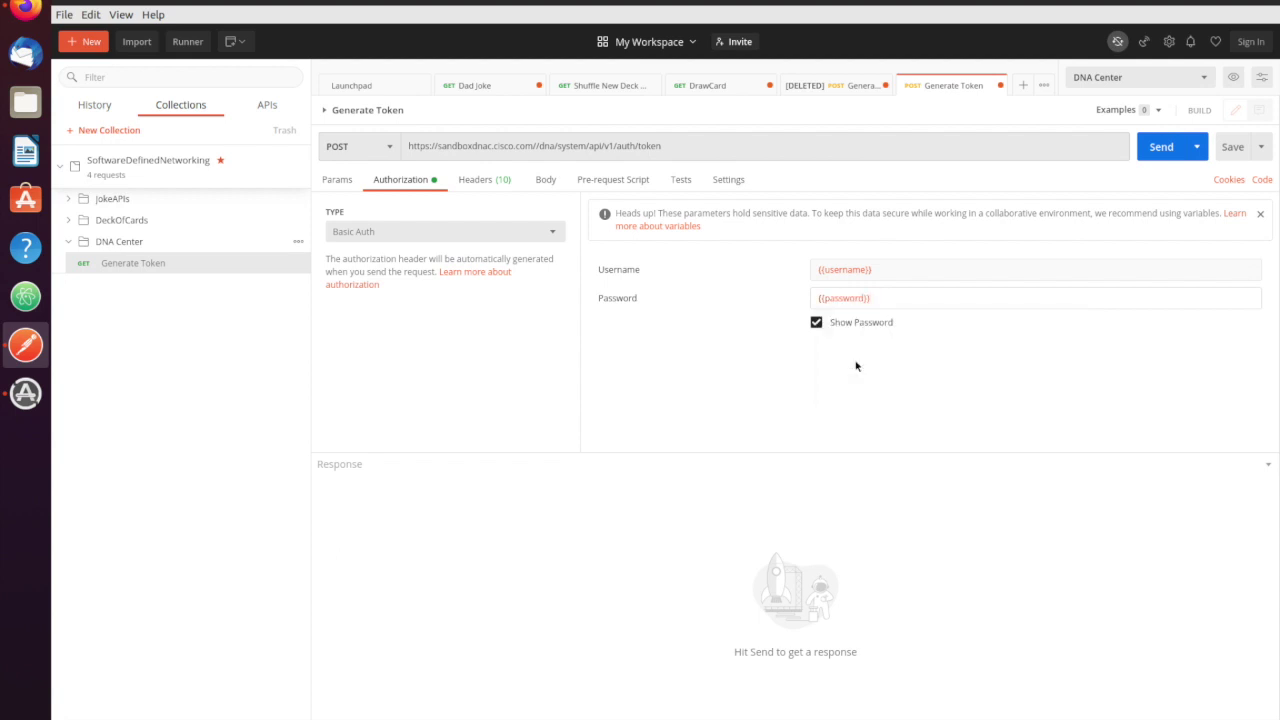
left_click(817, 322)
left_click(340, 182)
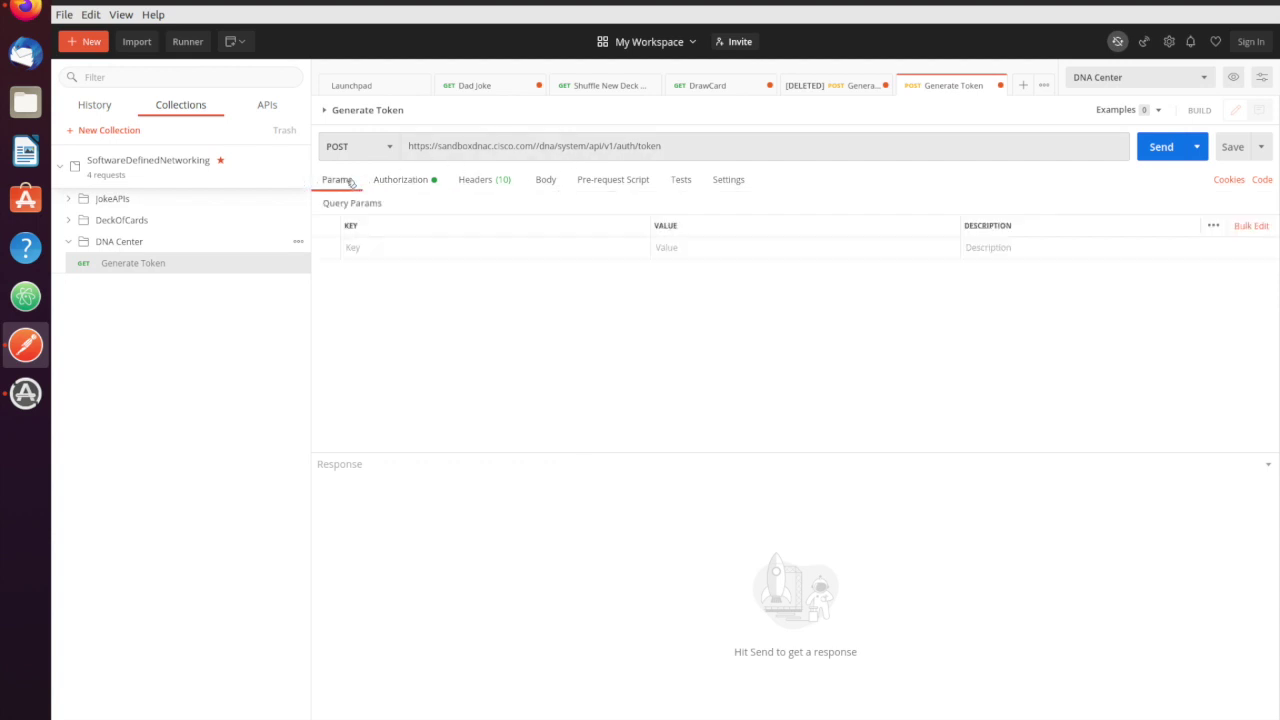
left_click(418, 186)
left_click(495, 180)
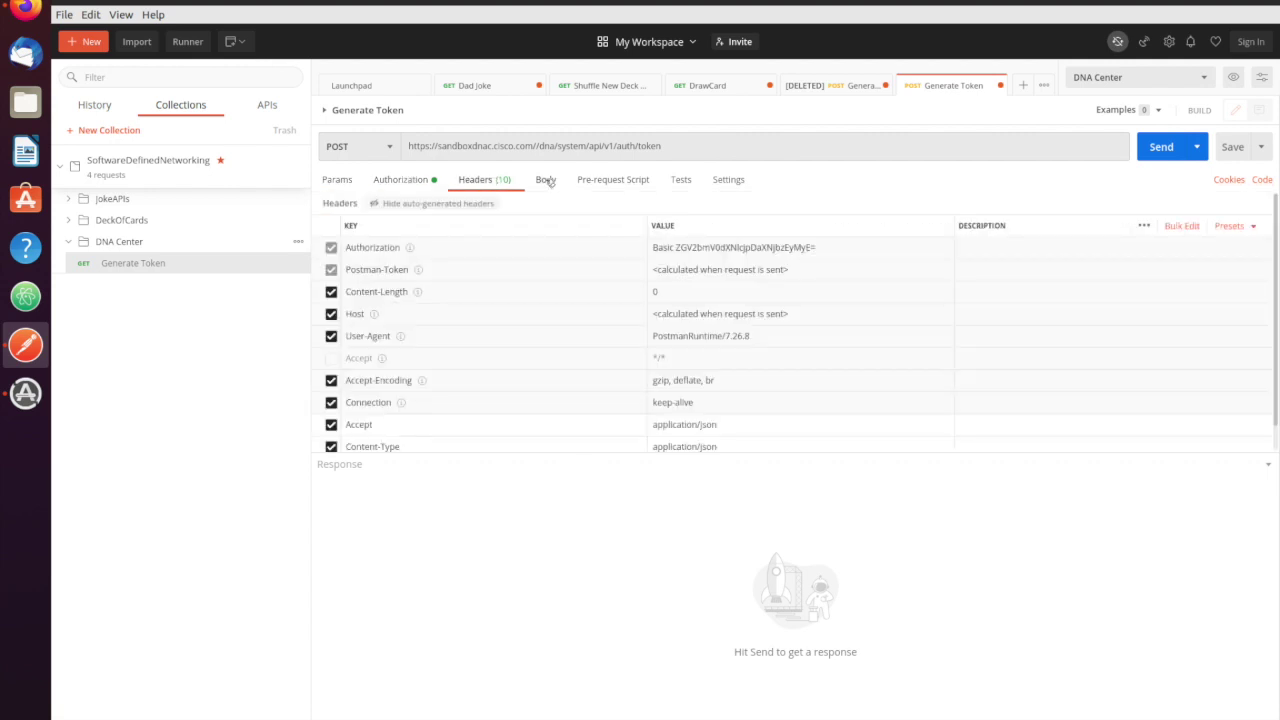
scroll(589, 360, "down", 1)
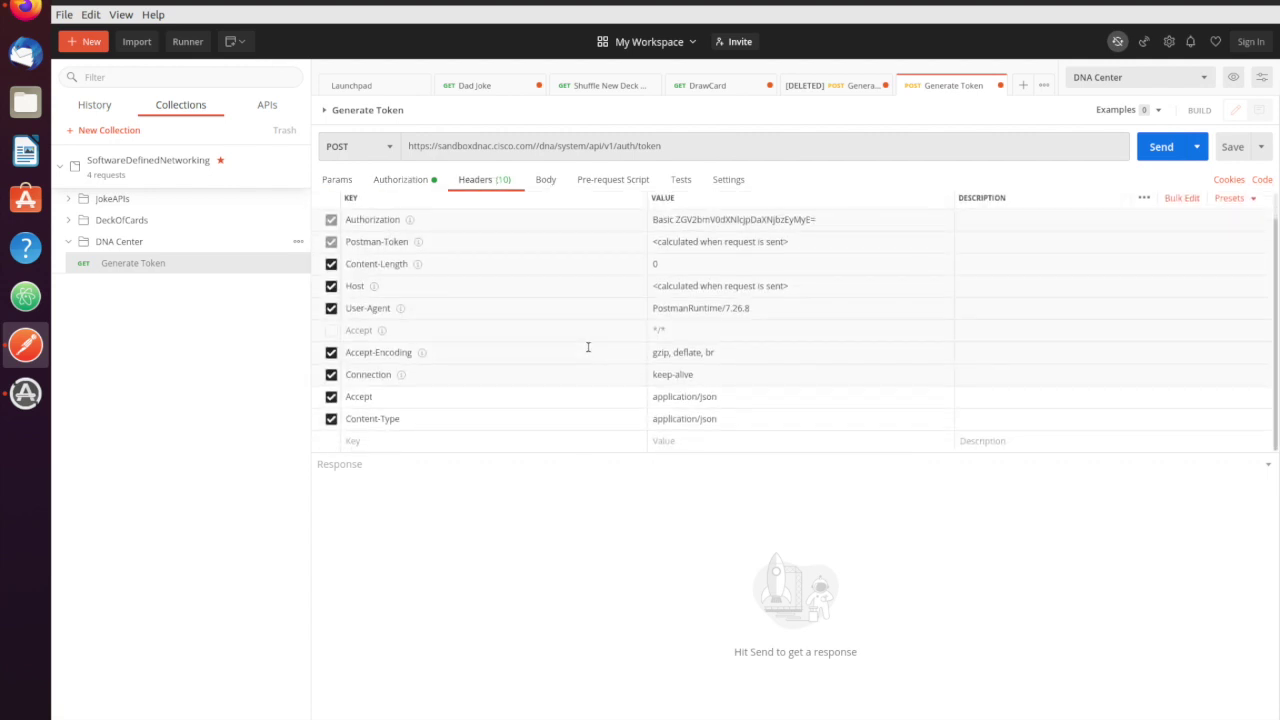
left_click(553, 184)
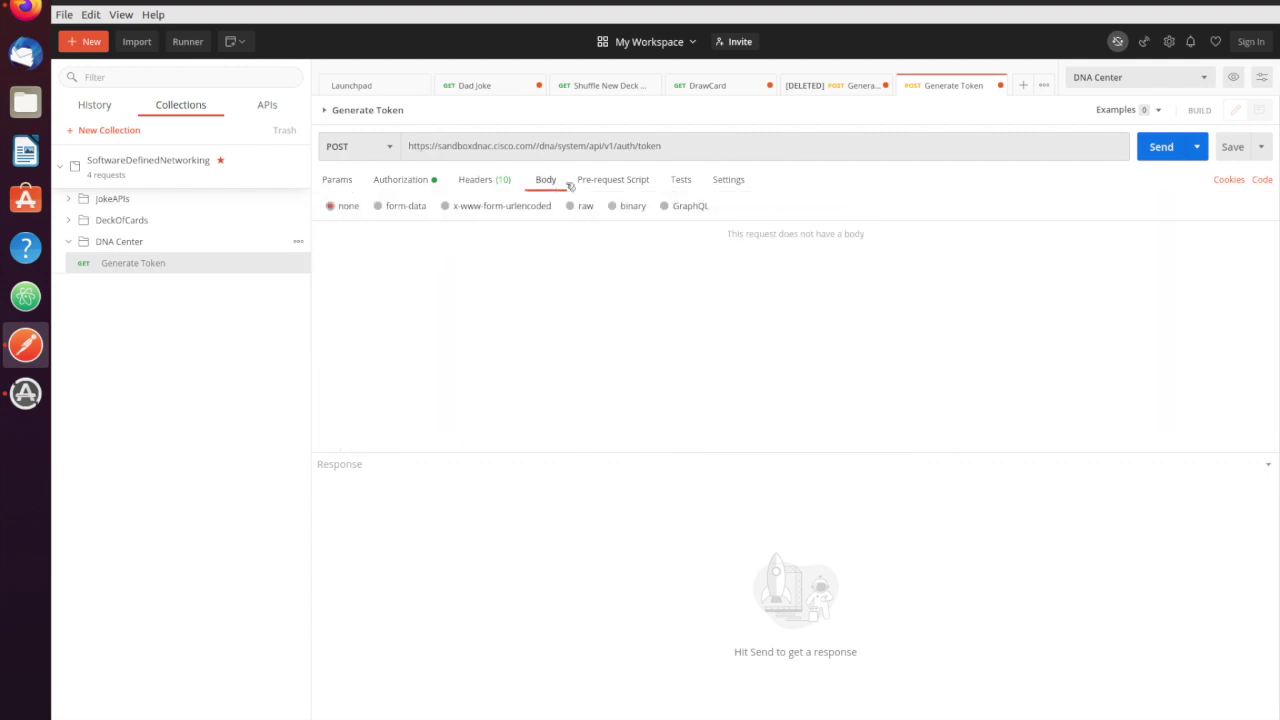
left_click(413, 186)
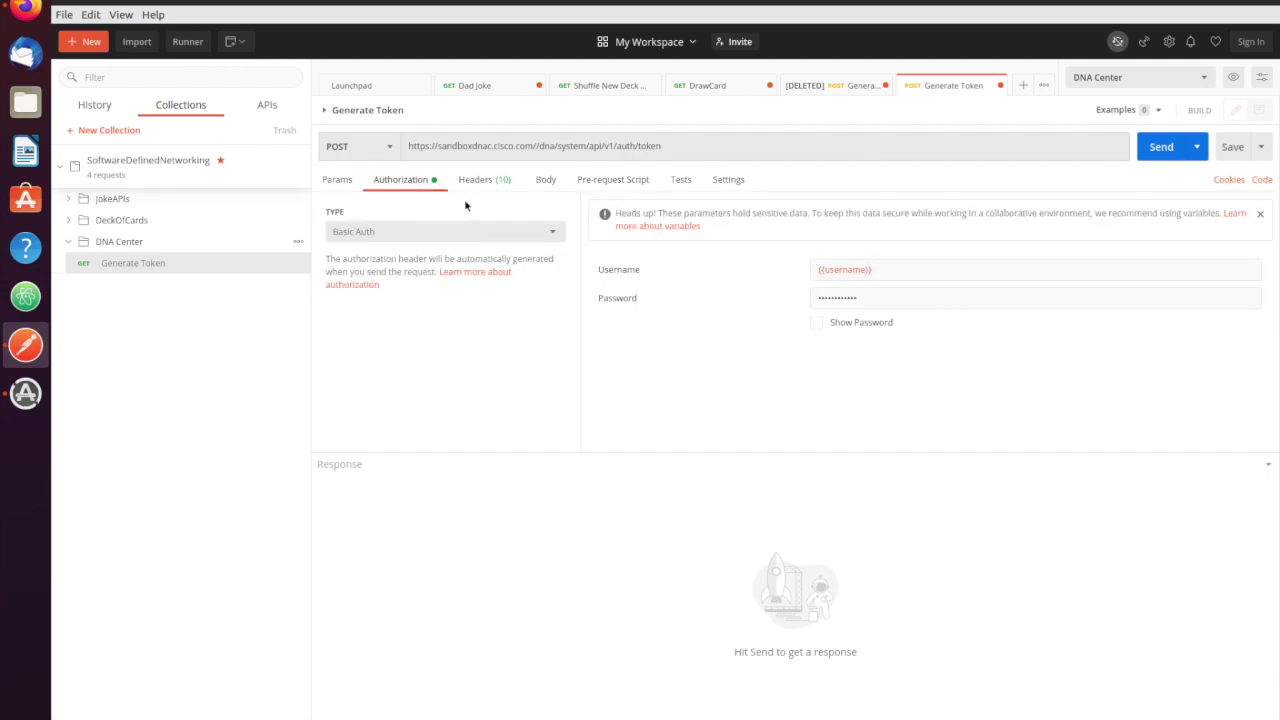
left_click_drag(547, 146, 709, 141)
left_click(817, 178)
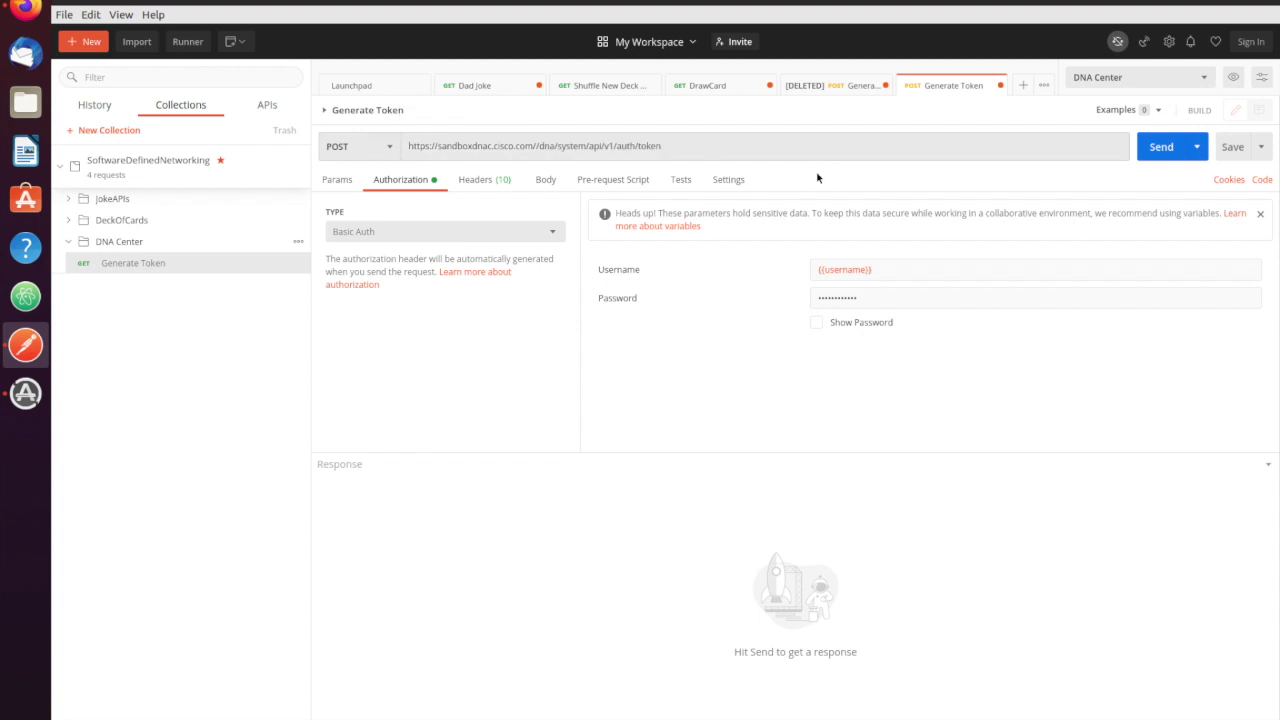
Send the Generate Token request and inspect the 404 Not Found response status.
left_click(1171, 150)
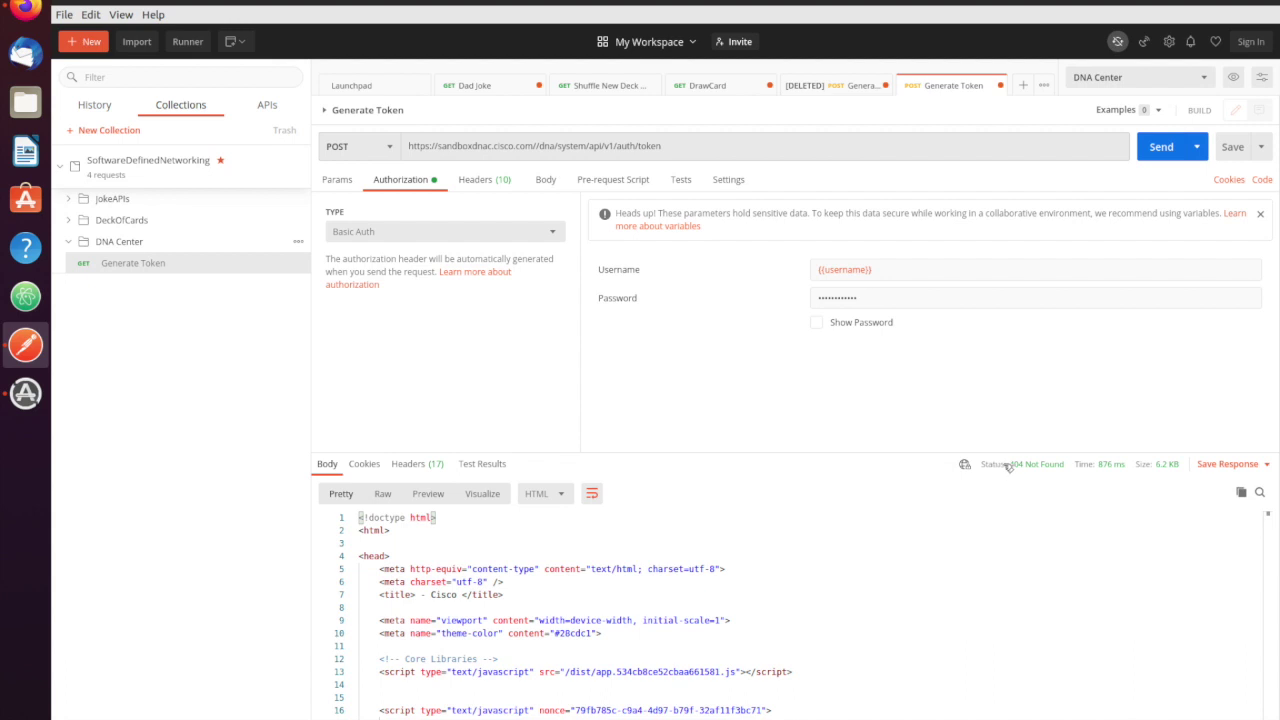
mouse_move(1055, 467)
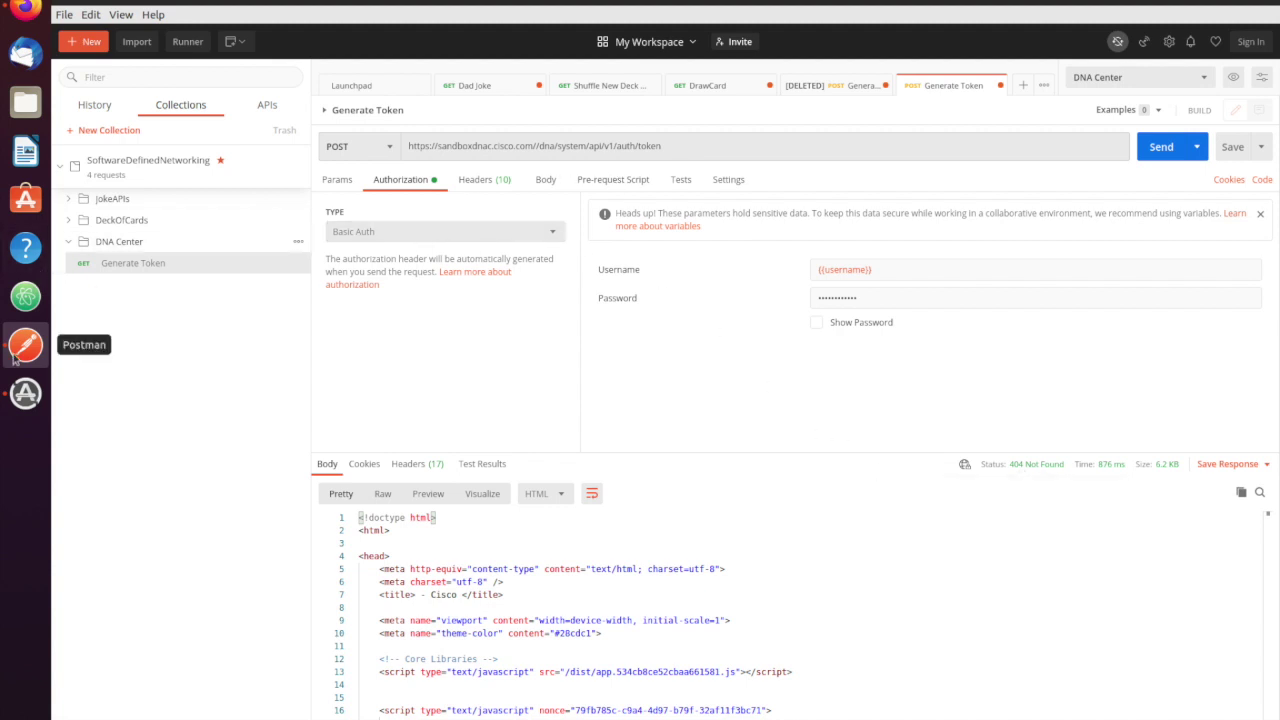
Bring Firefox forward and look over the DNA Center documentation page.
left_click(27, 10)
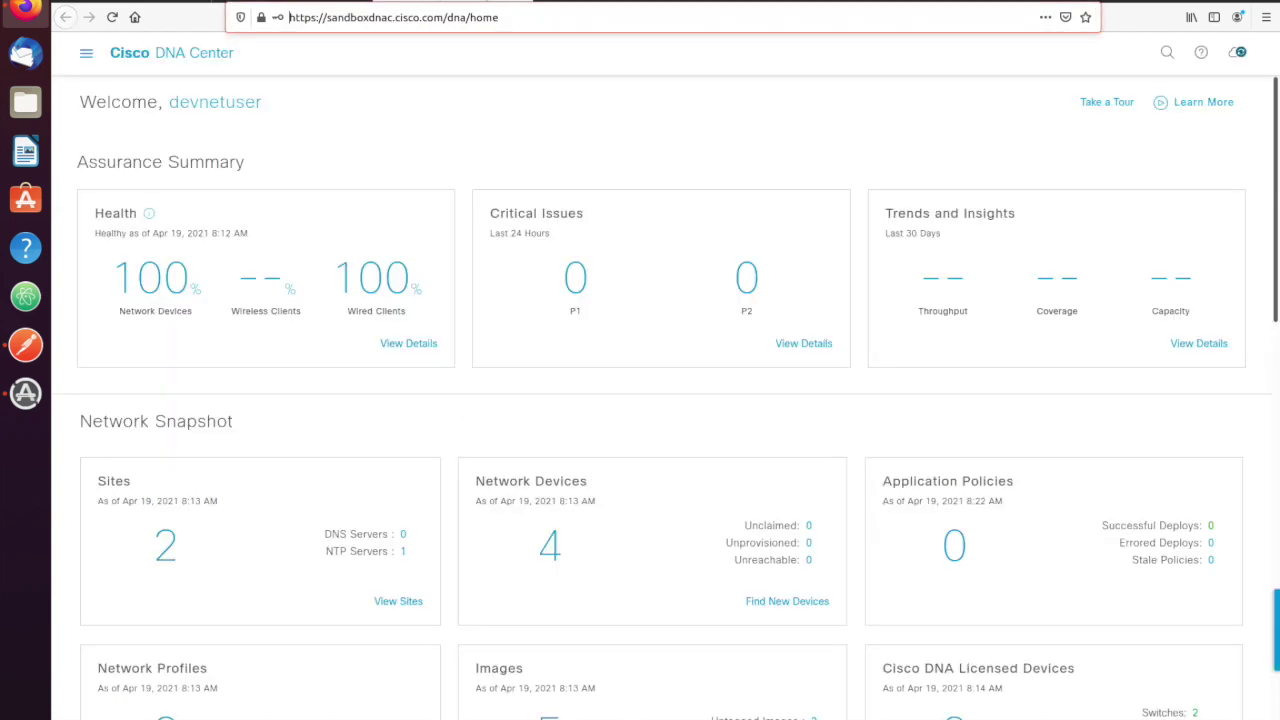
key("ctrl+Tab")
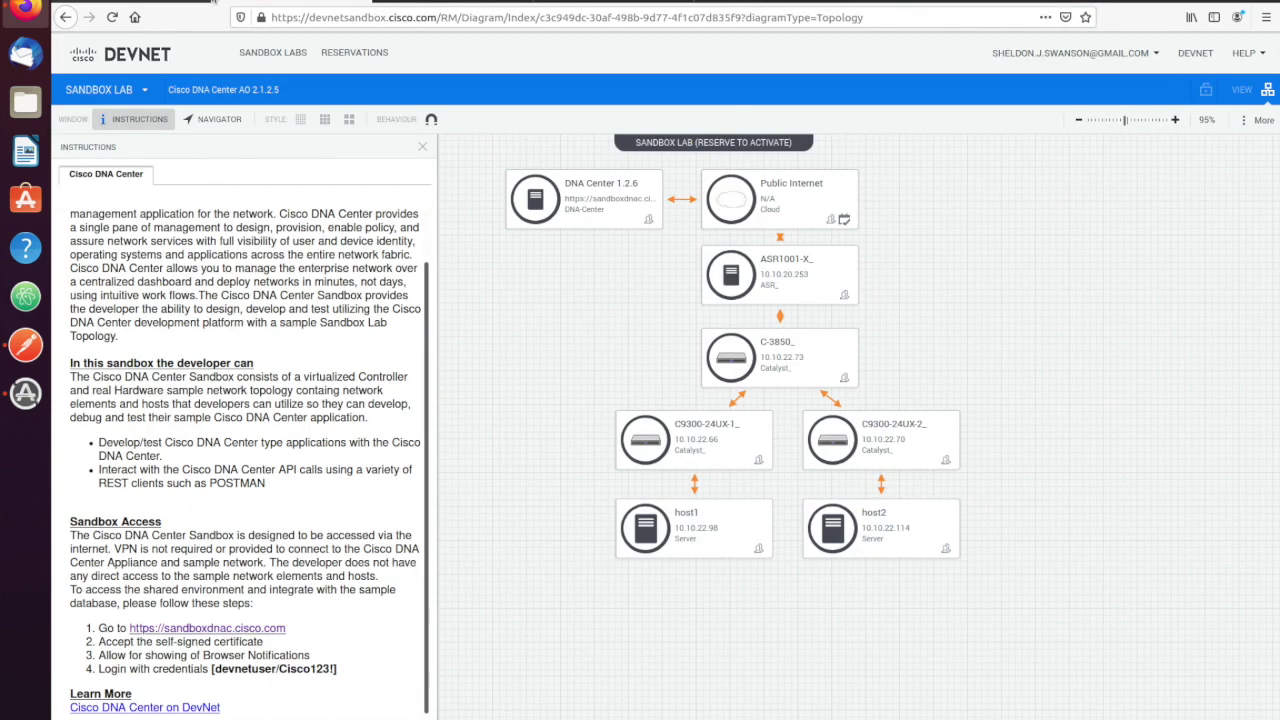
key("ctrl+Tab")
key("ctrl+Tab")
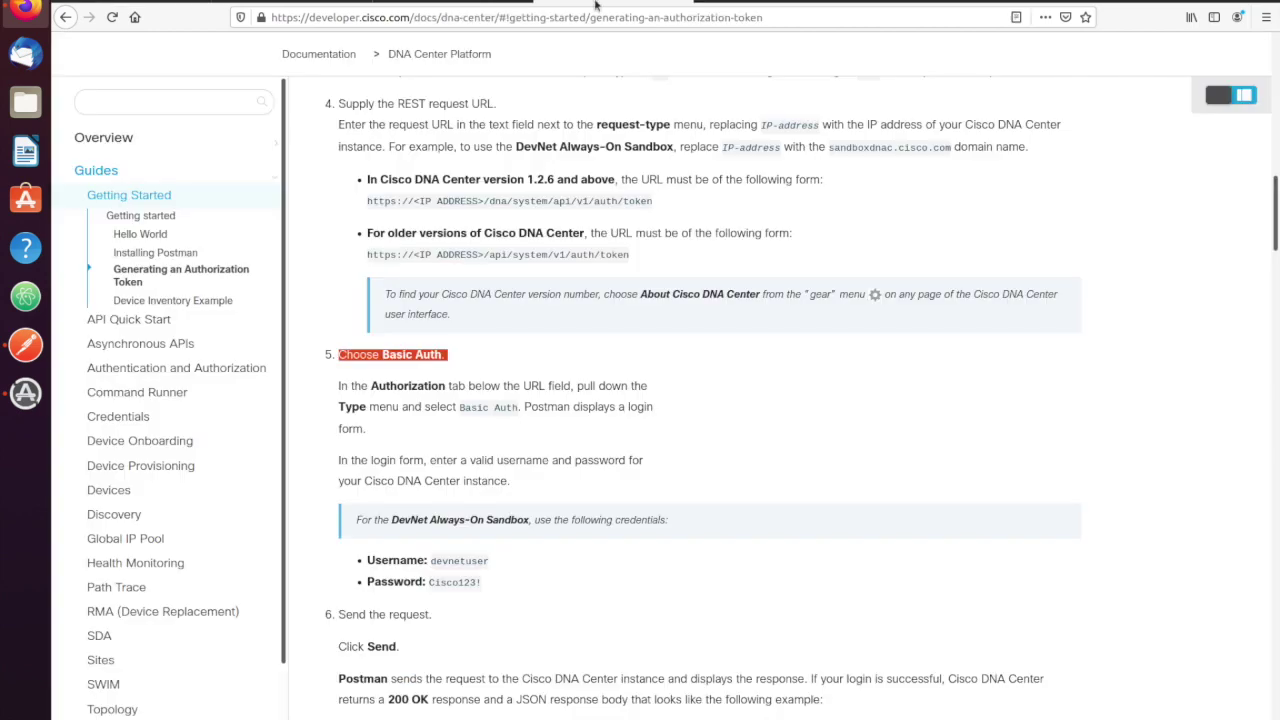
scroll(130, 500, "down", 2)
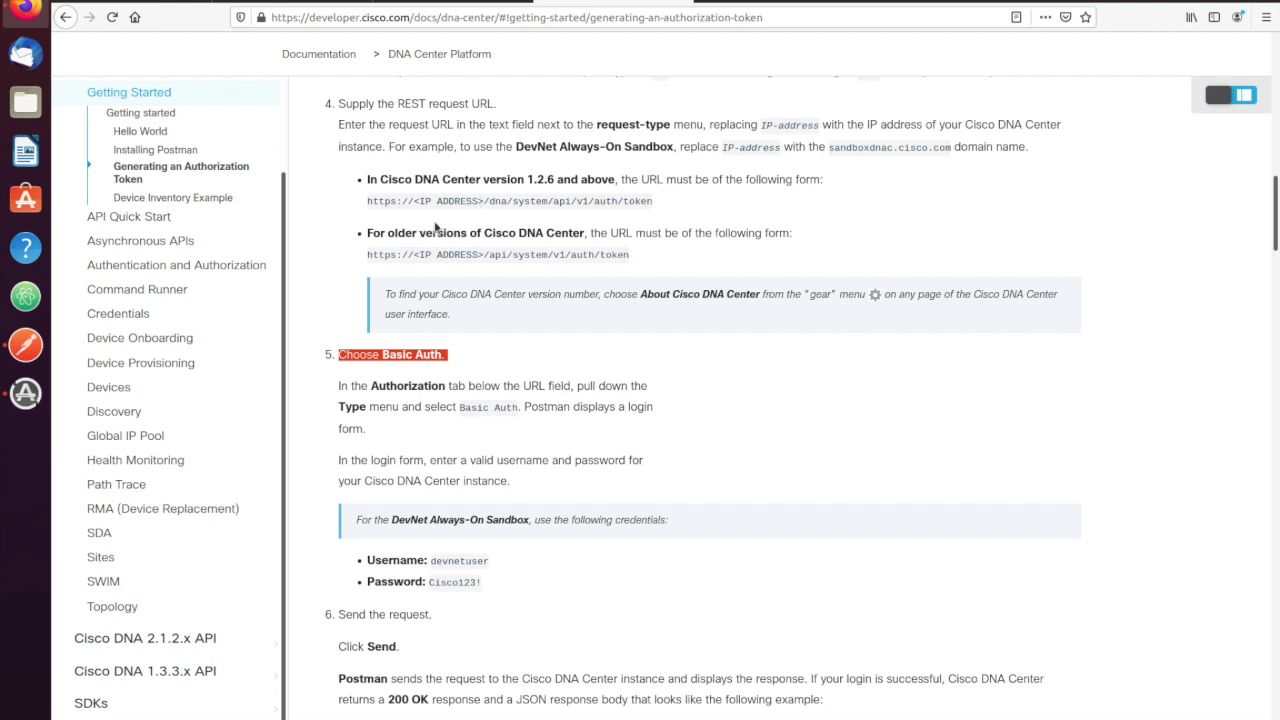
Check the Cisco DNA Center version in its About dialog: 2.1.2.5.
left_click(430, 5)
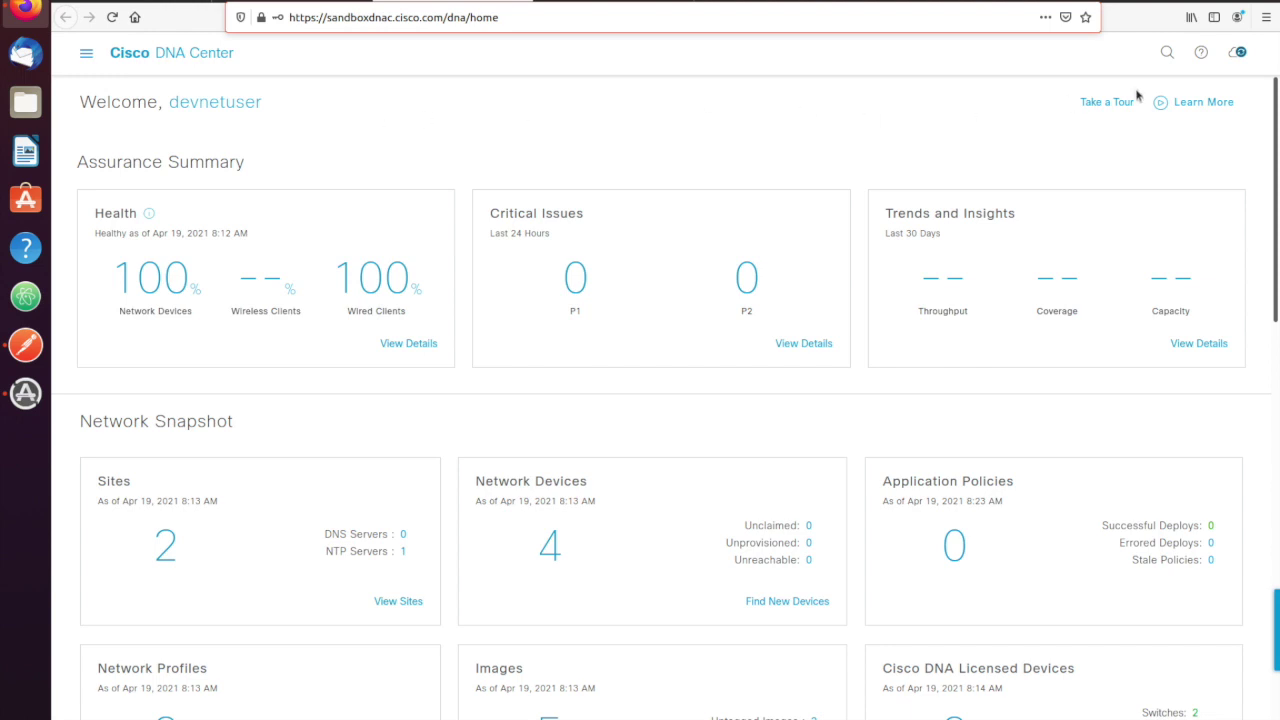
left_click(1201, 52)
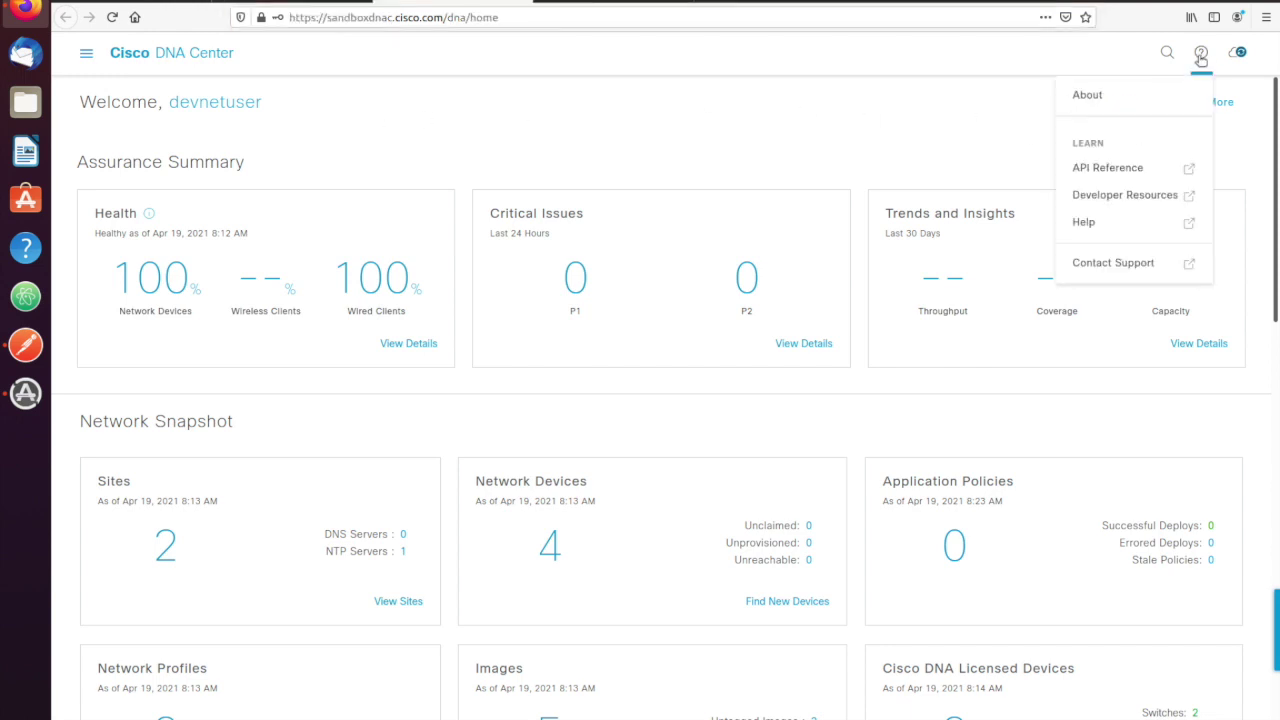
left_click(1100, 97)
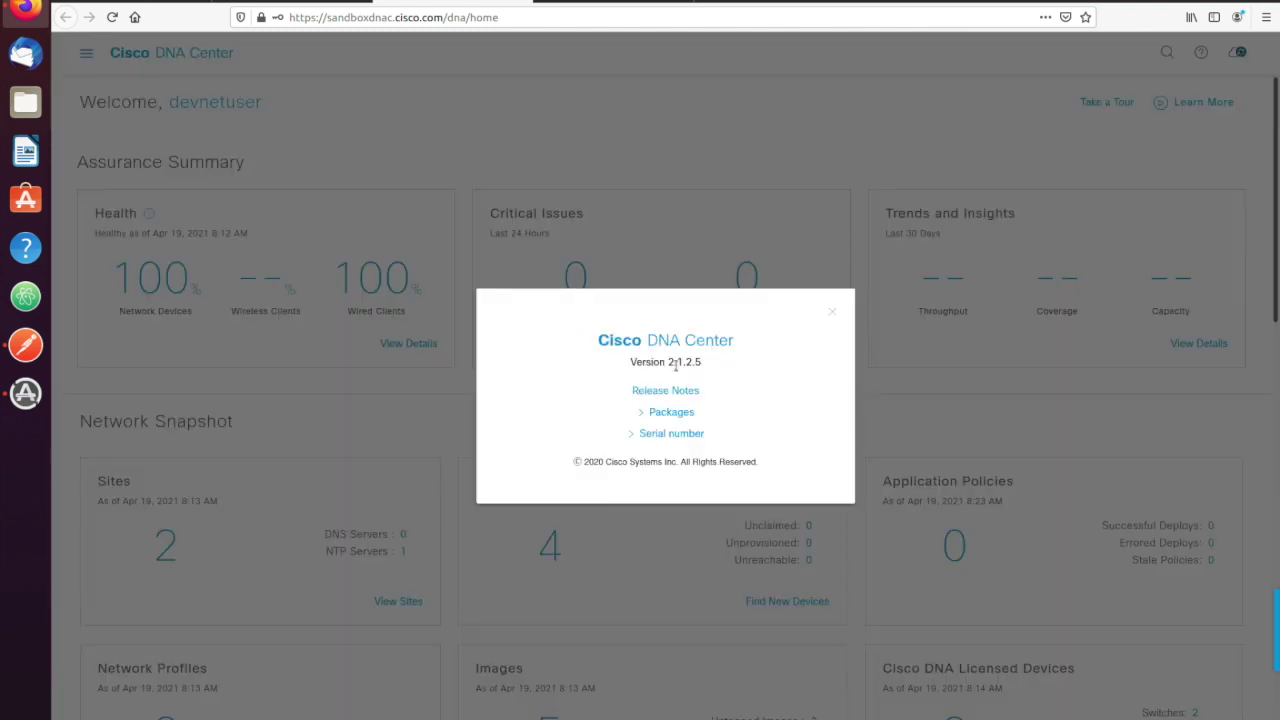
left_click_drag(655, 366, 630, 366)
left_click(832, 312)
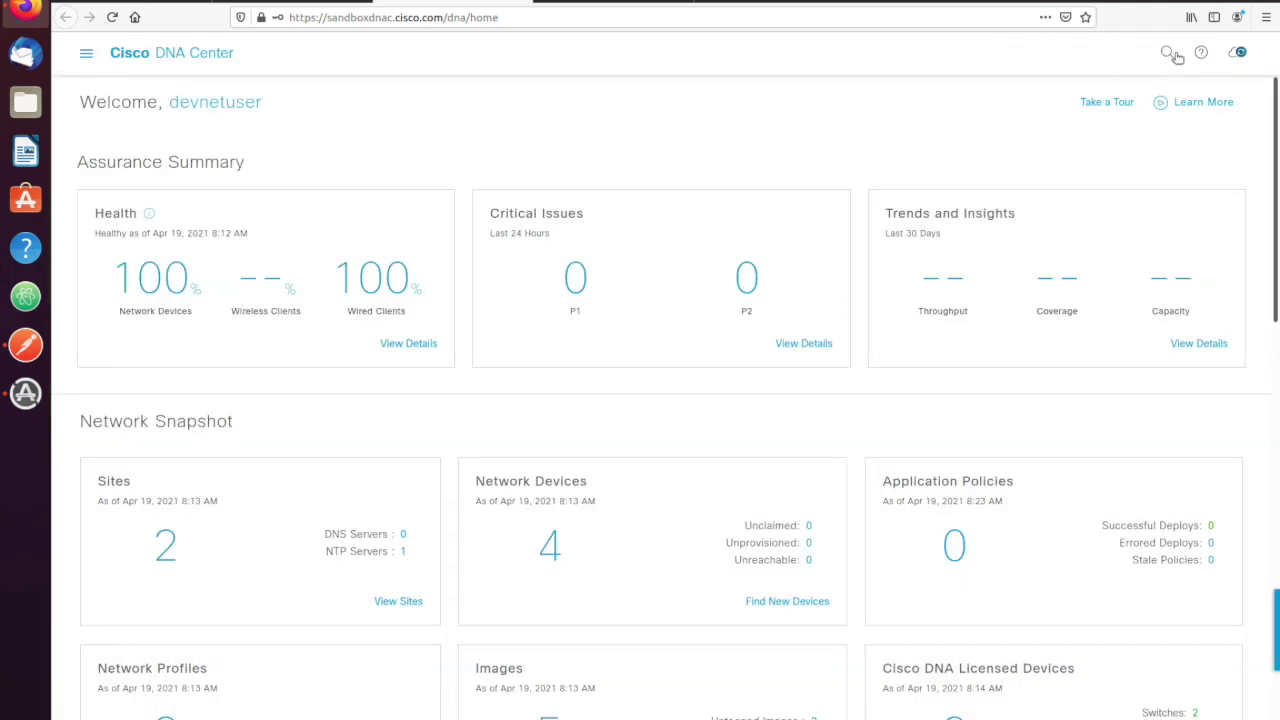
Open the DNA Center API reference from help, reconfirm version 2.1.2.5, and return to the docs.
left_click(1203, 54)
left_click(1136, 170)
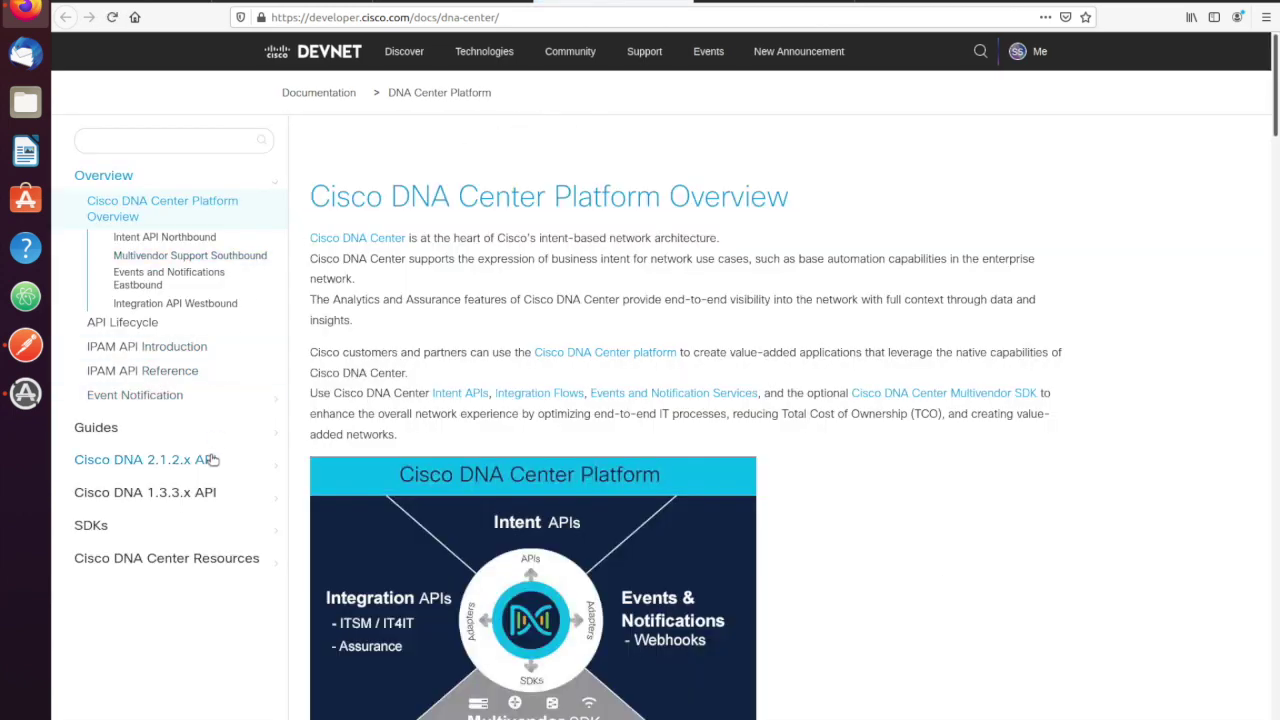
left_click(481, 4)
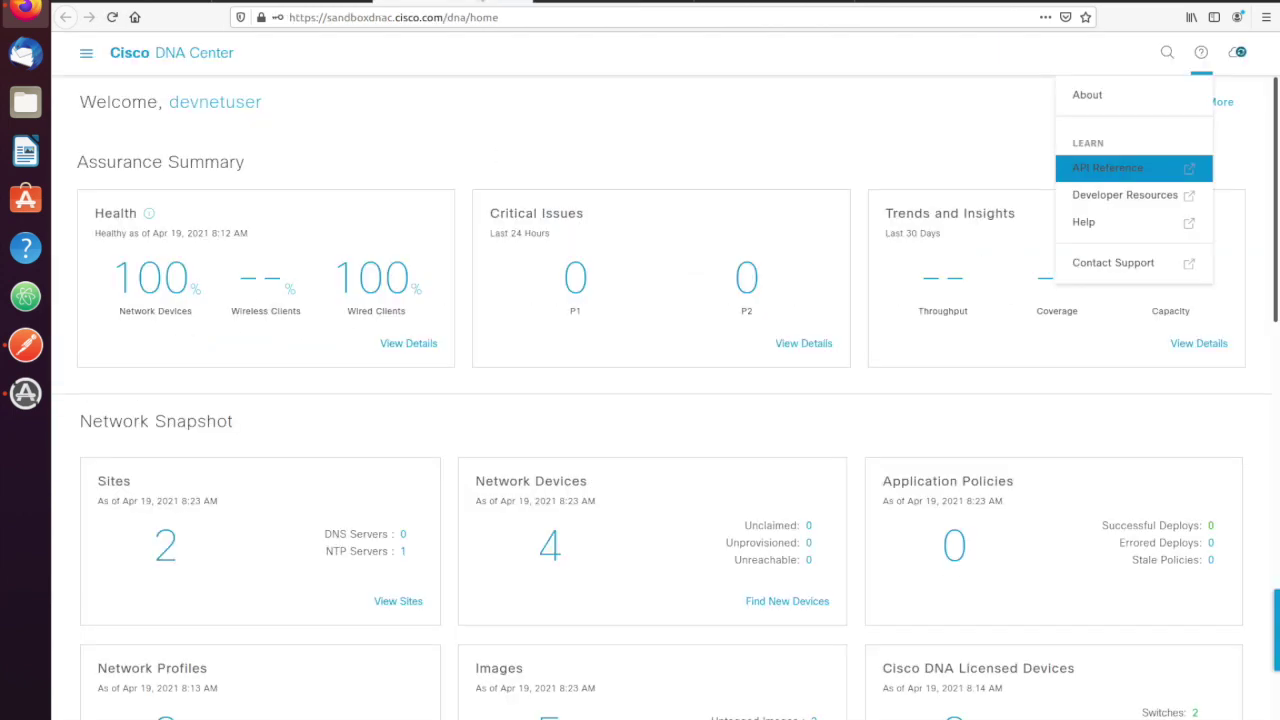
left_click(1088, 95)
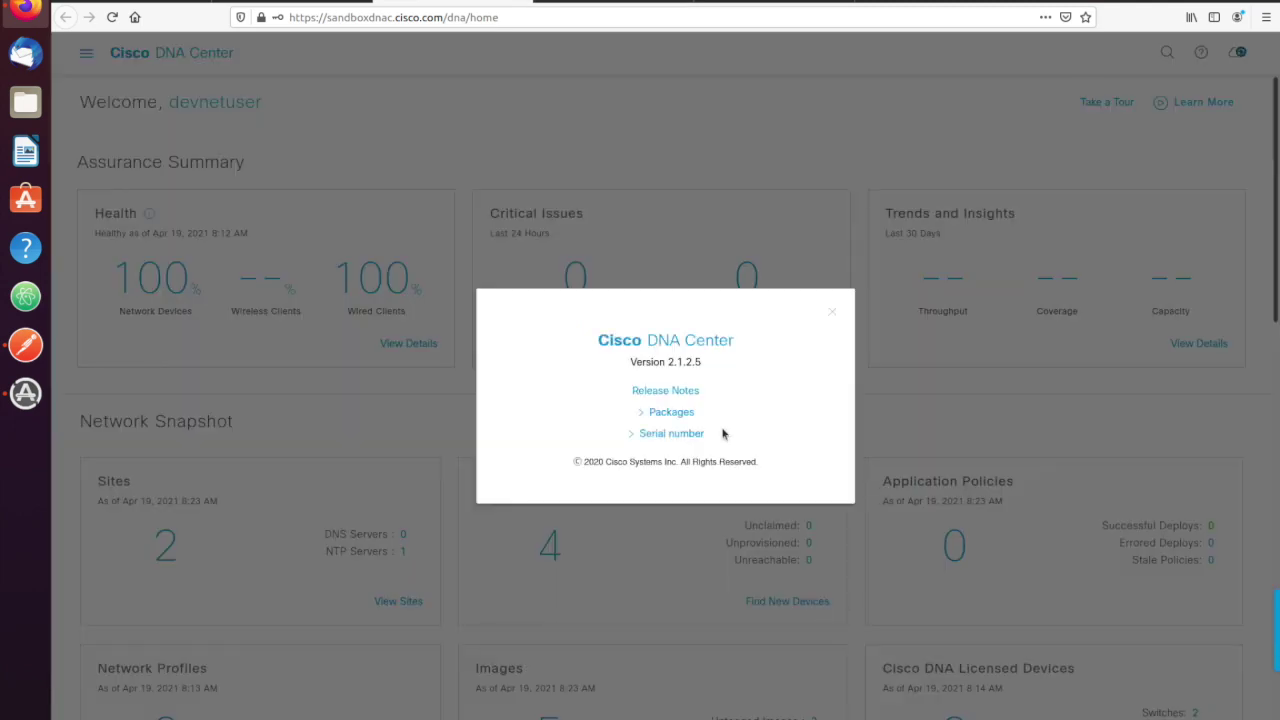
left_click(831, 311)
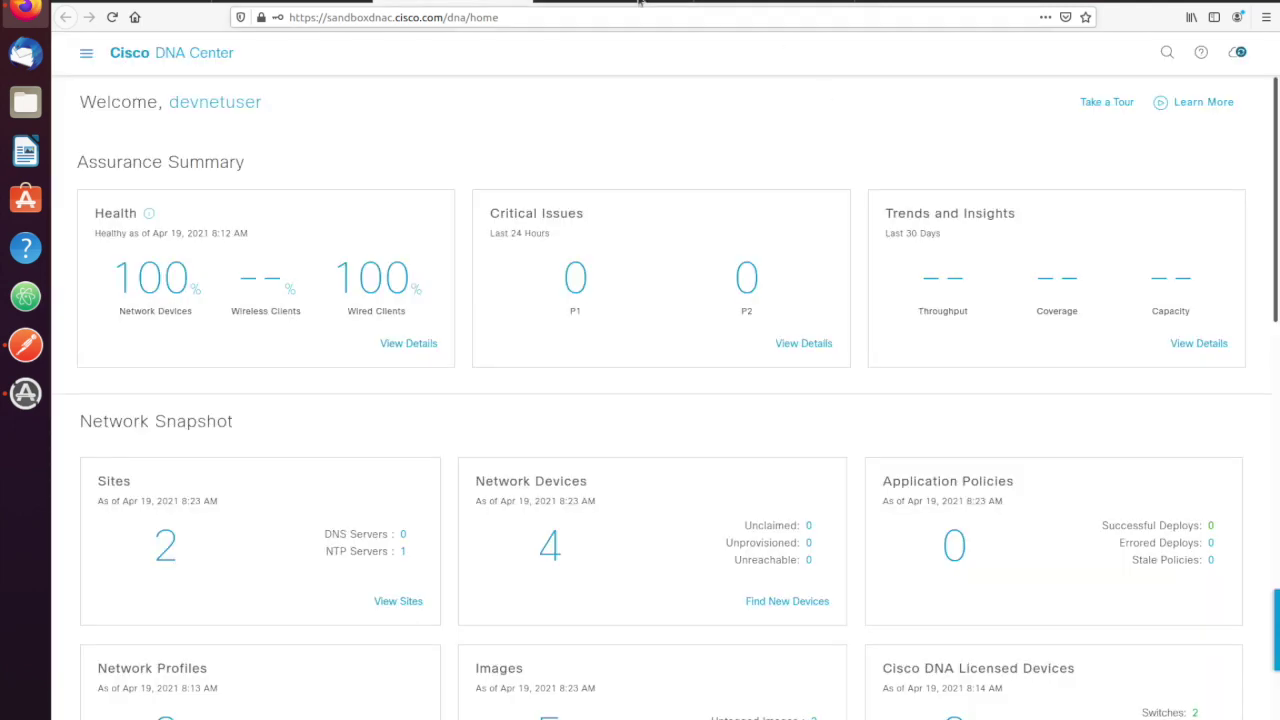
left_click(622, 3)
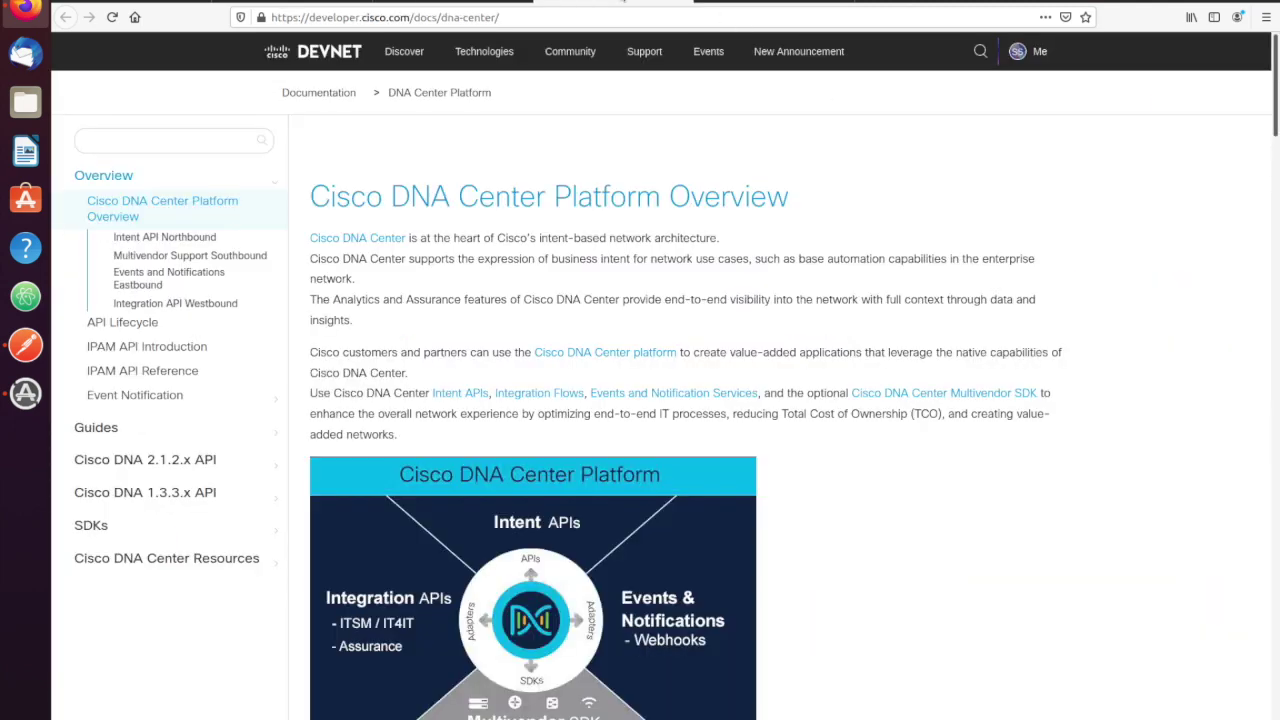
Compare the 2.1.2.x Authentication API with the token guide's /dna/system/api/v1/auth/token URL.
left_click(123, 463)
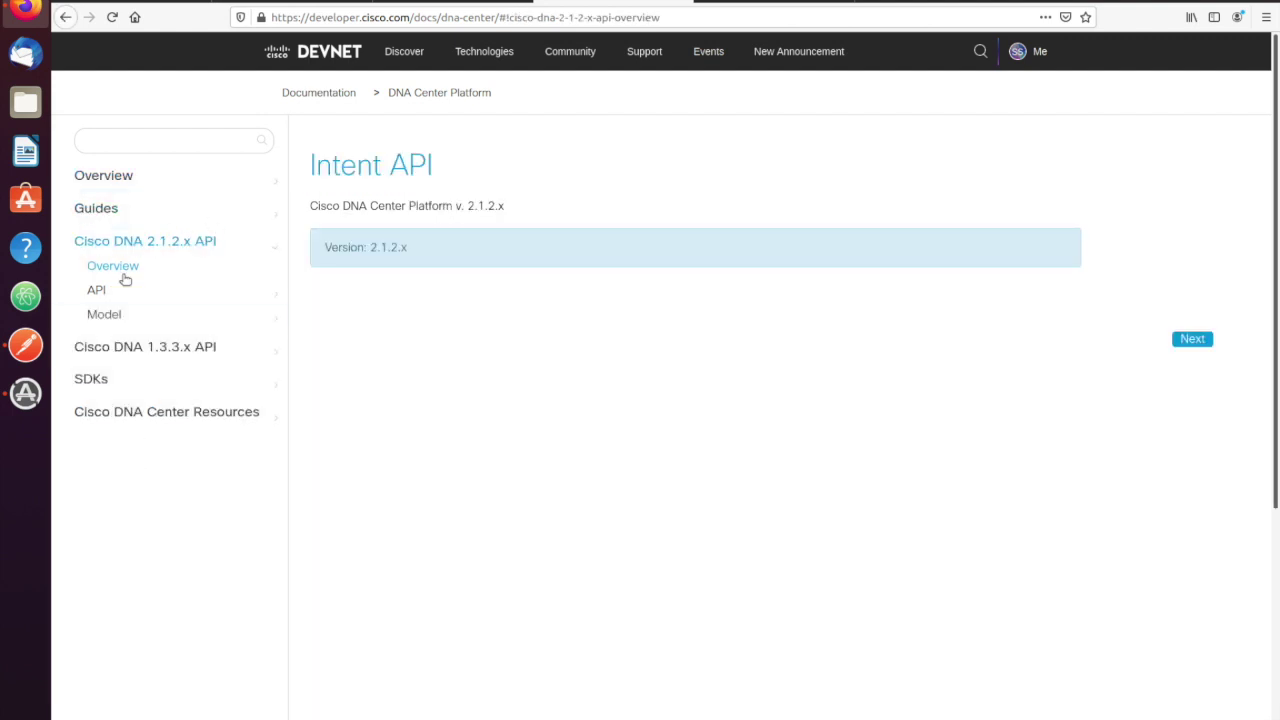
left_click(122, 289)
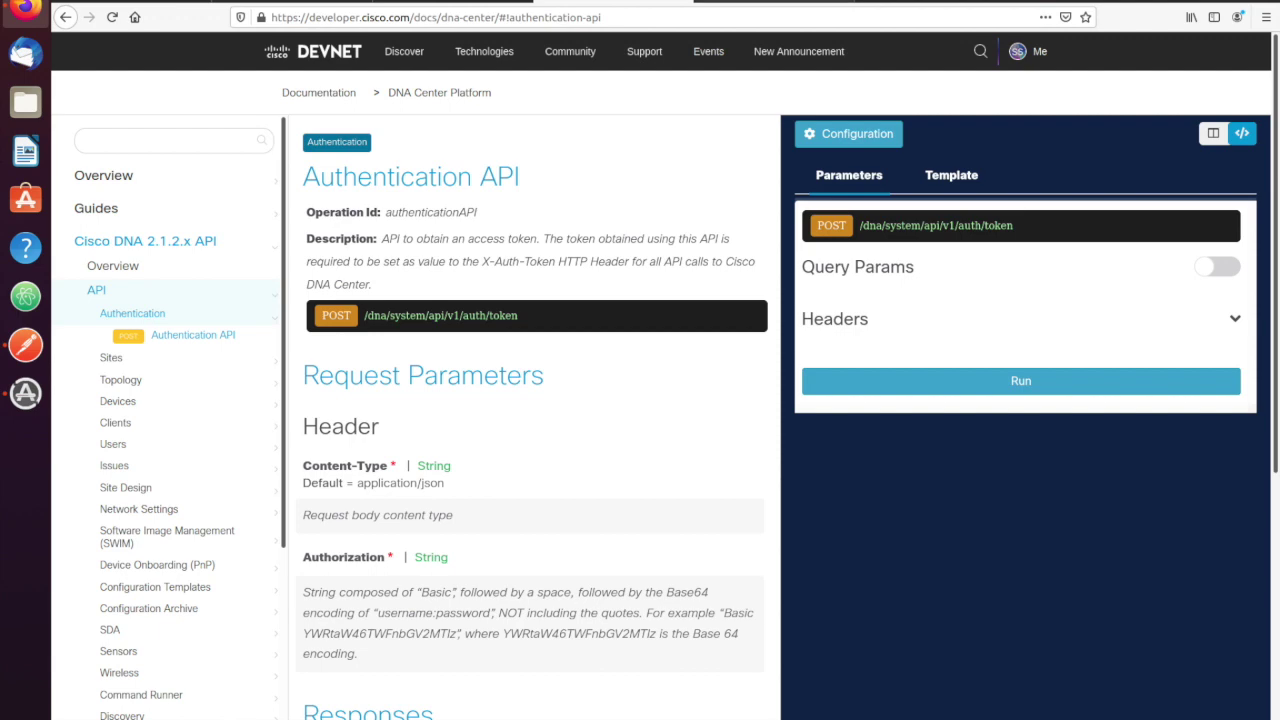
left_click(775, 1)
scroll(474, 212, "up", 1)
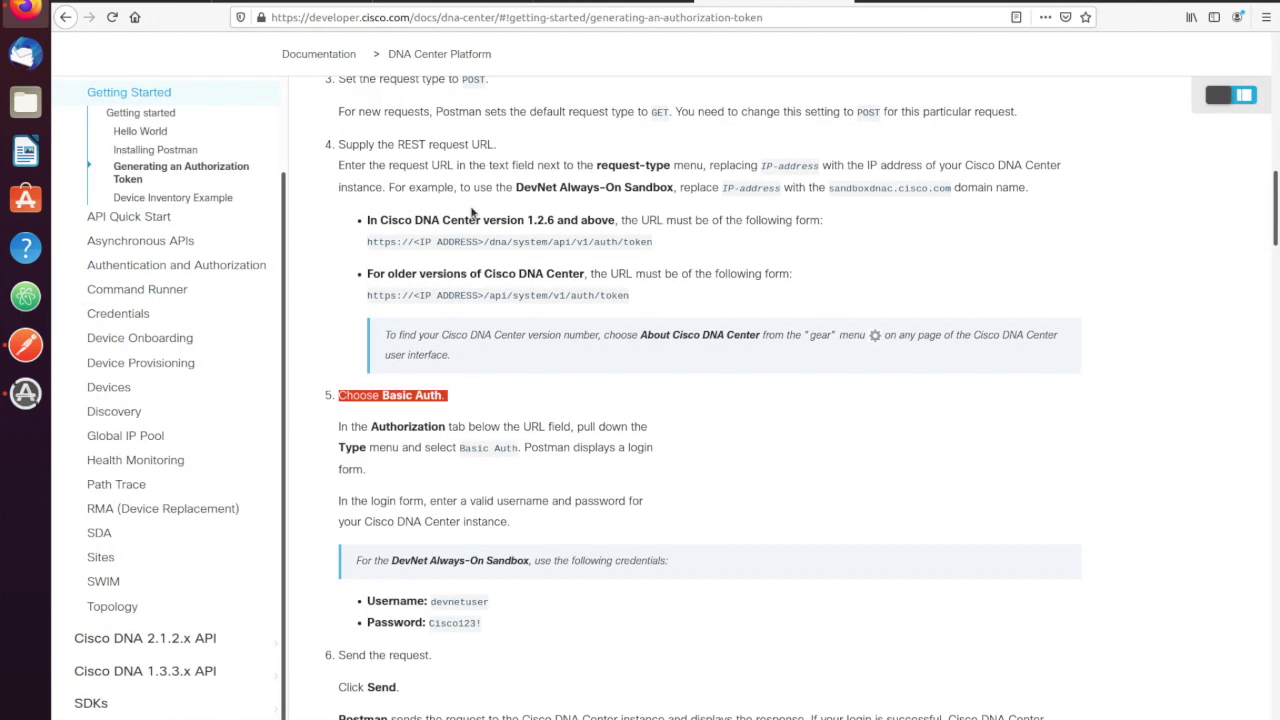
scroll(474, 212, "up", 1)
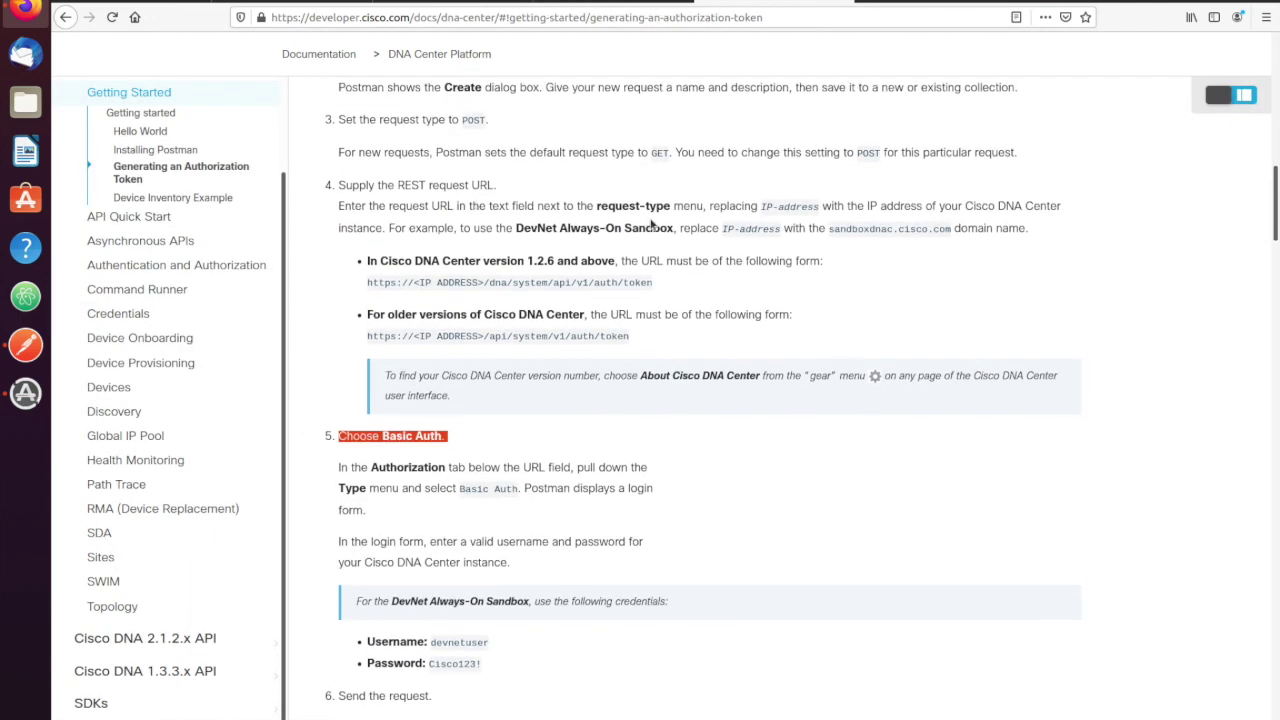
scroll(432, 235, "up", 2)
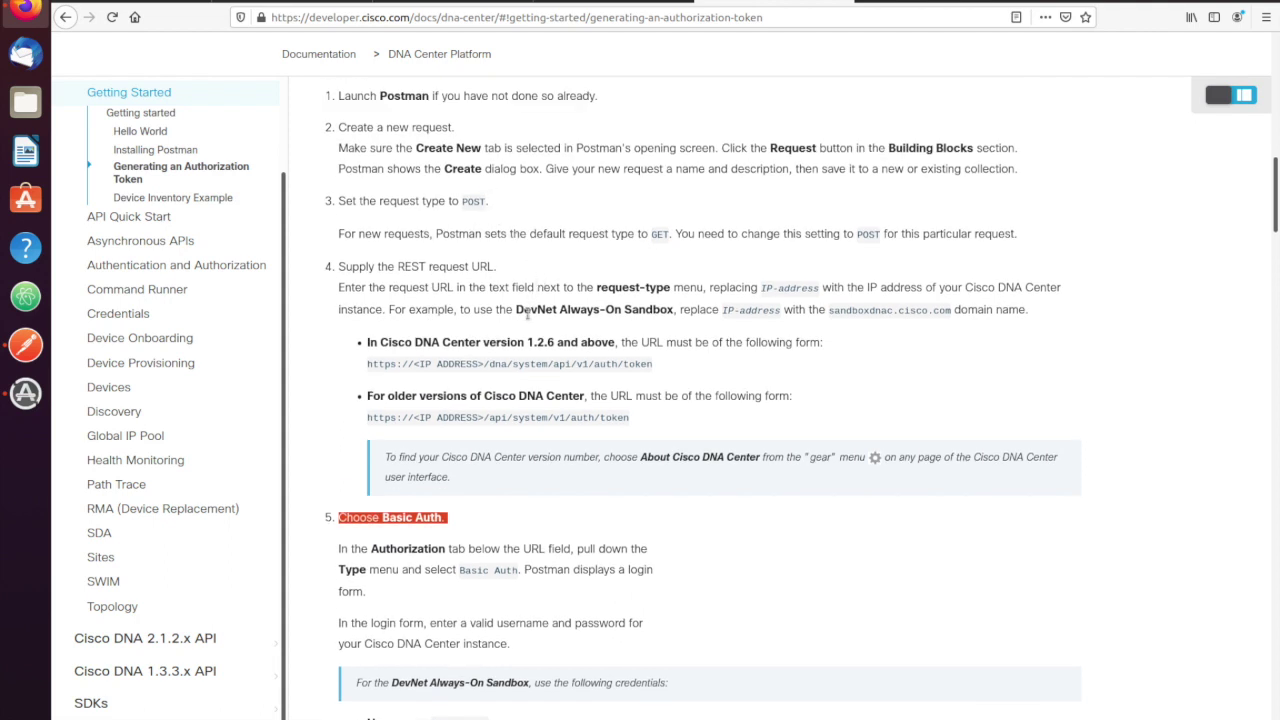
scroll(527, 313, "down", 2)
left_click_drag(386, 283, 606, 284)
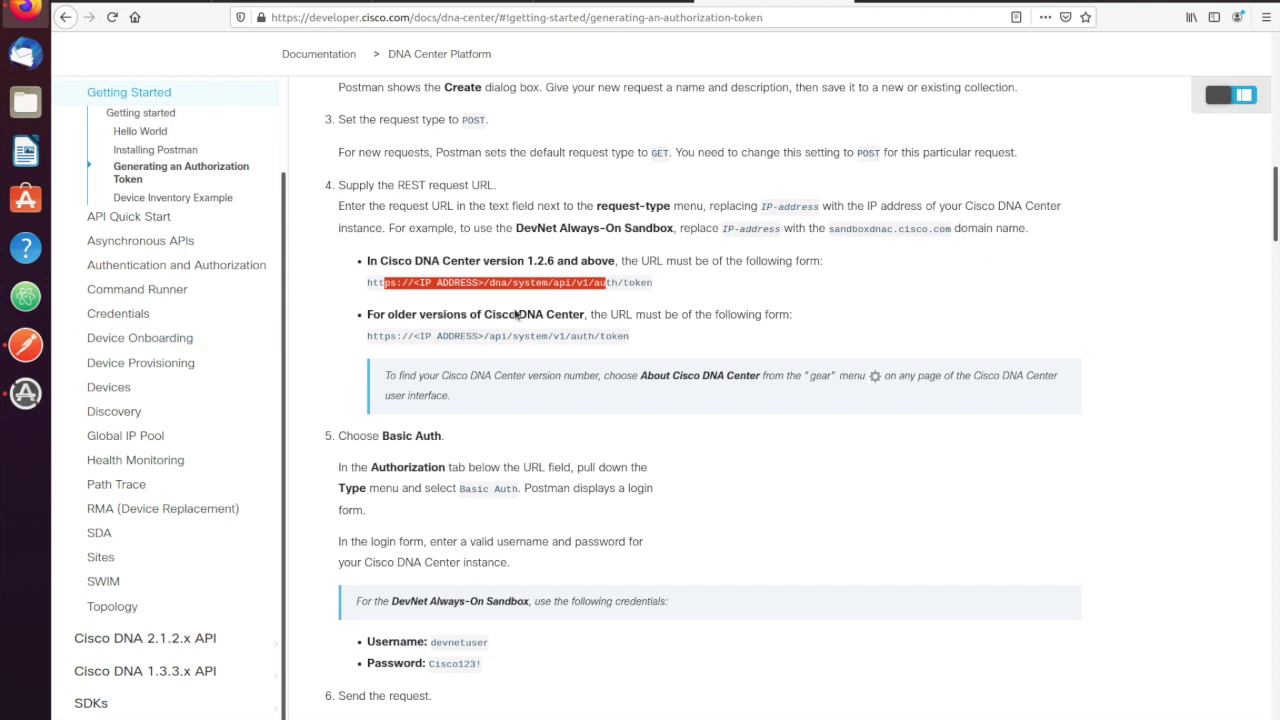
left_click(27, 344)
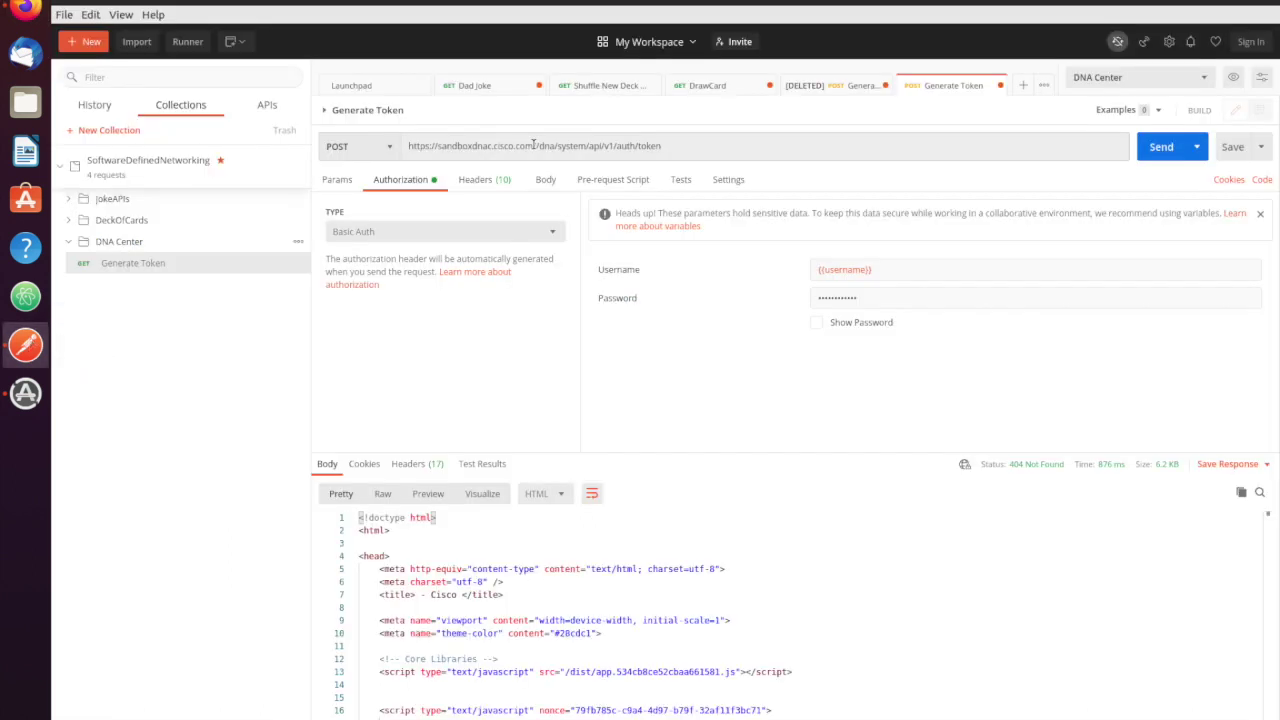
Remove the doubled slash after cisco.com in the Generate Token URL and resend it.
left_click_drag(540, 146, 663, 148)
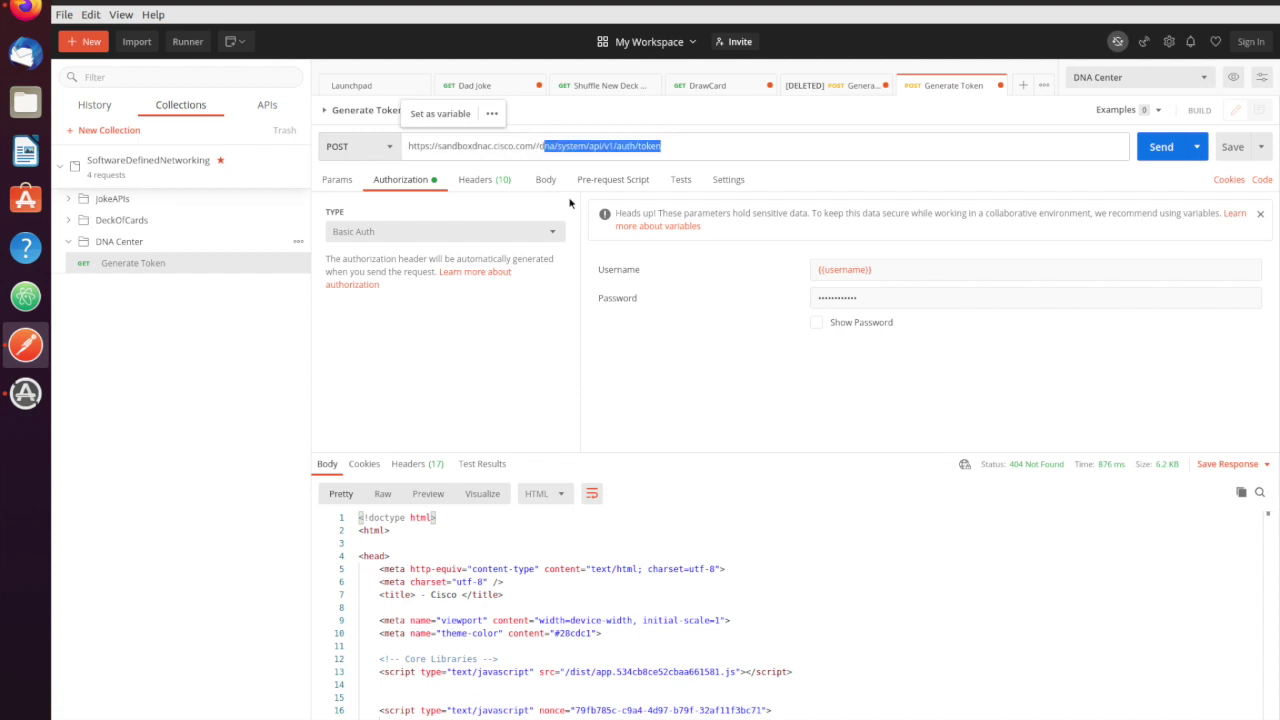
left_click(540, 146)
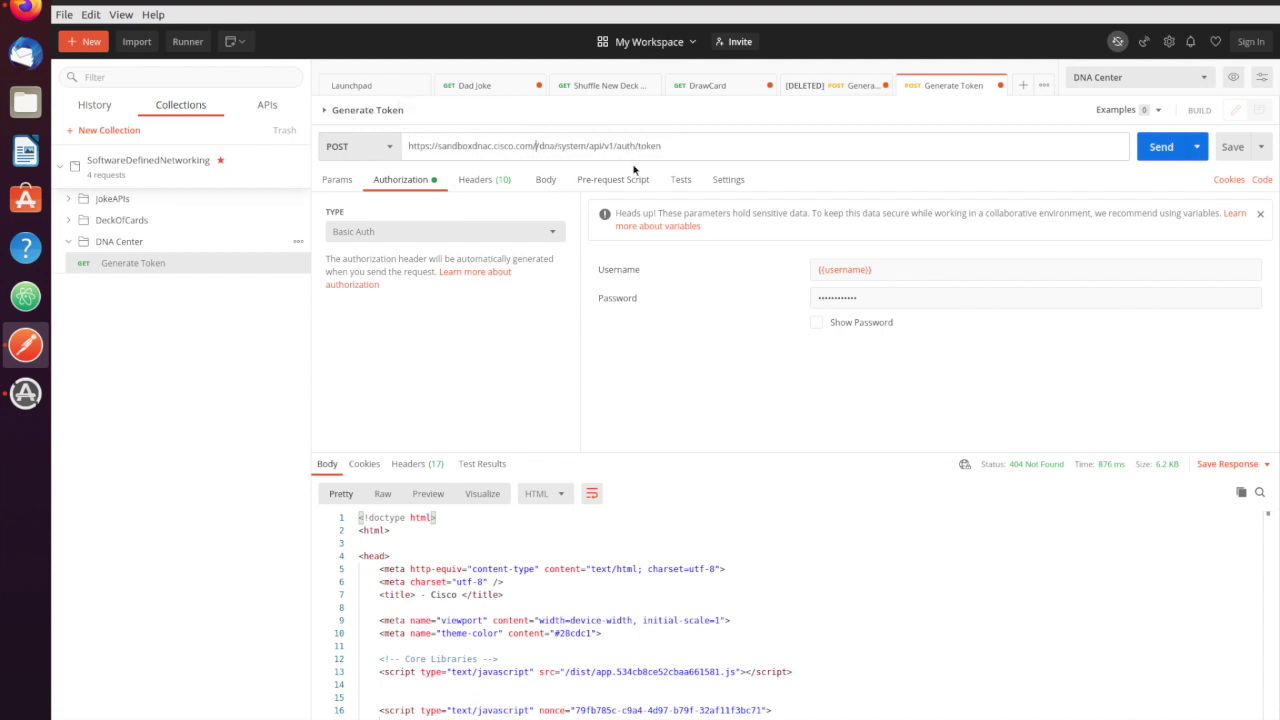
key("BackSpace")
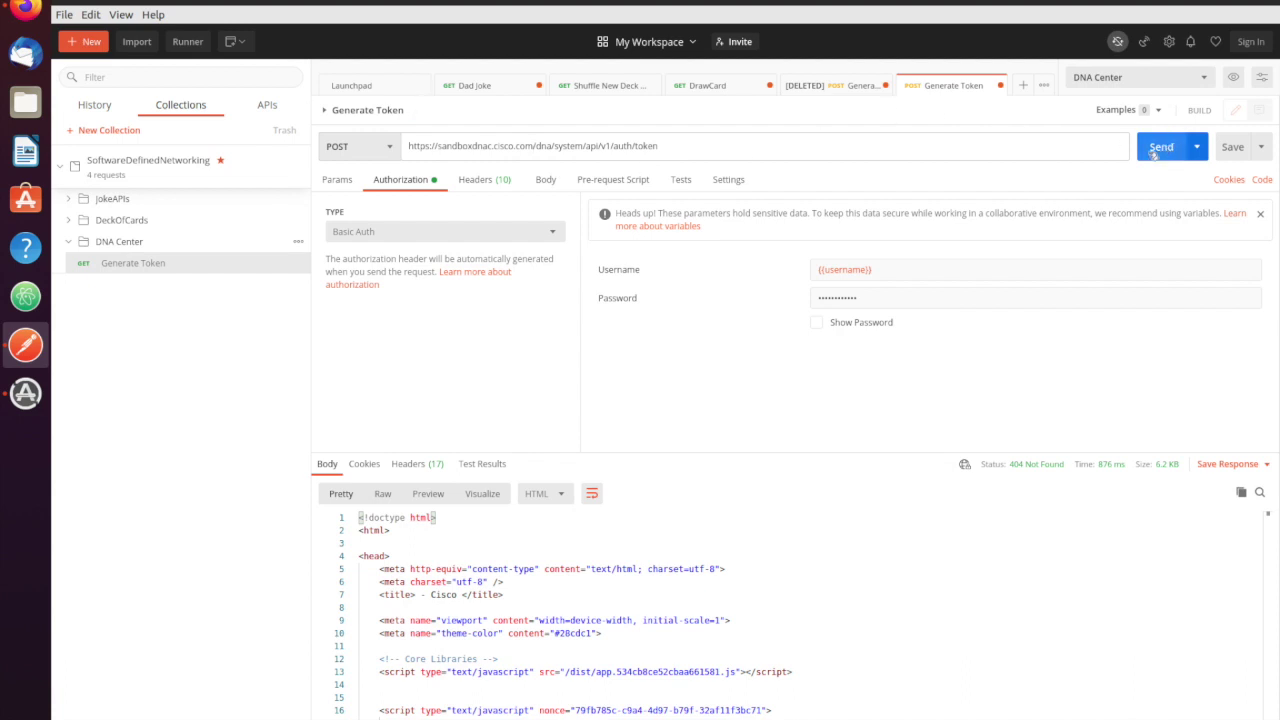
left_click(1158, 148)
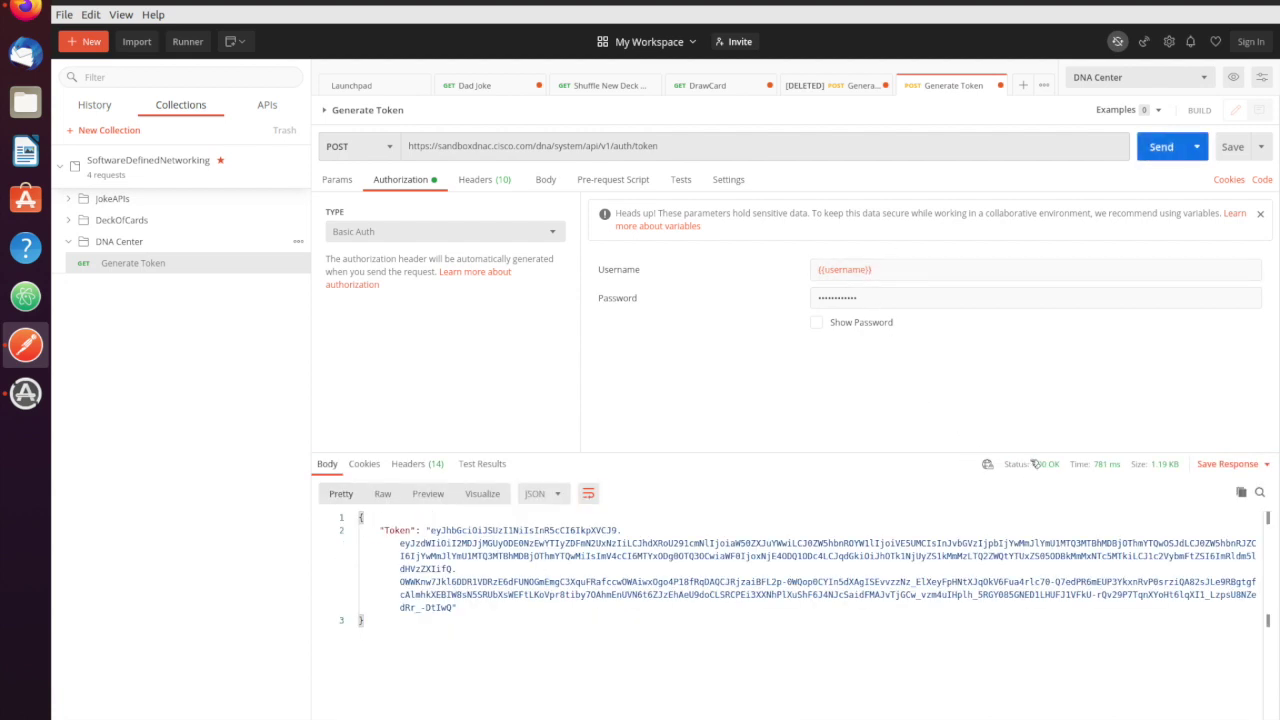
Select just the Token value in the 200 OK response body.
mouse_move(1047, 468)
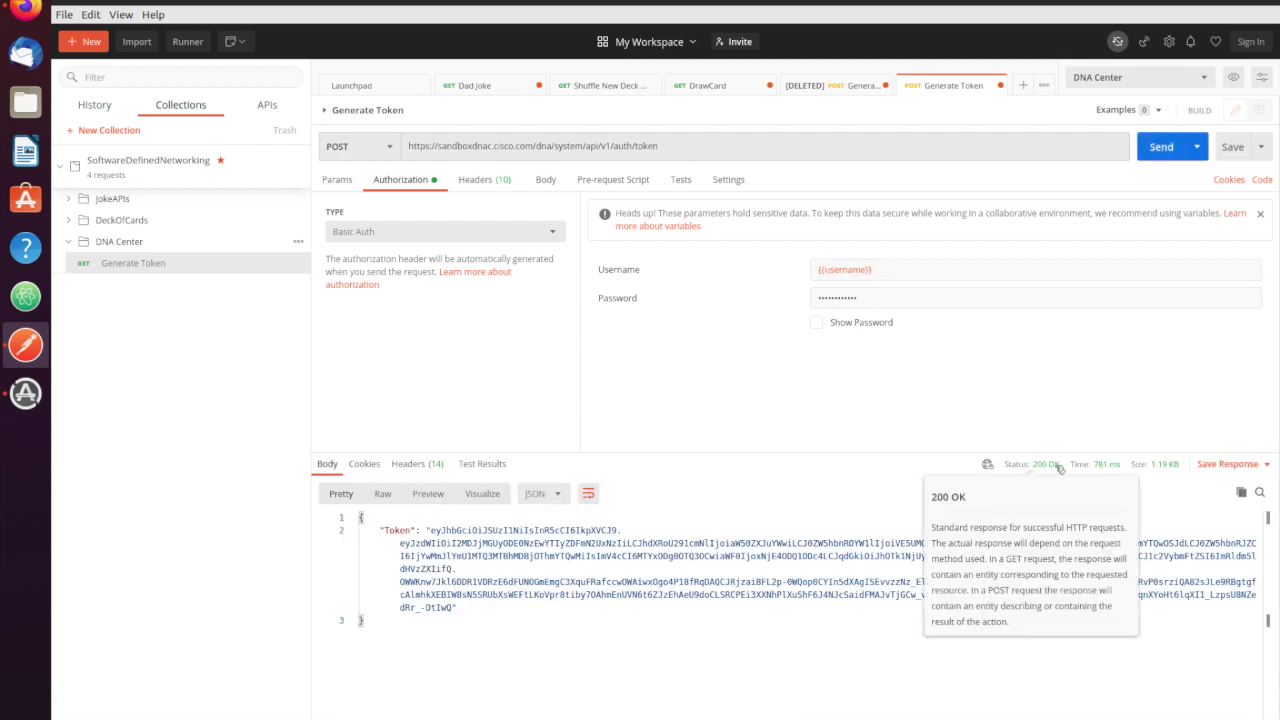
left_click_drag(431, 530, 480, 615)
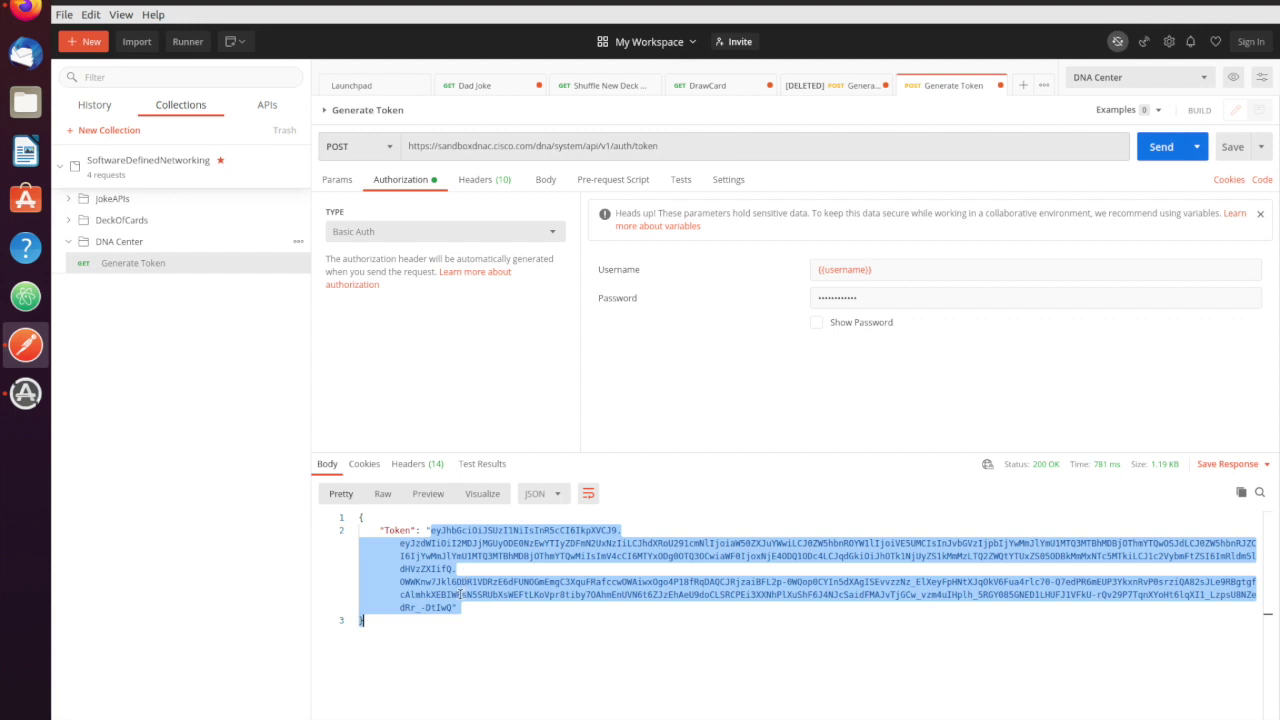
left_click_drag(452, 606, 430, 530)
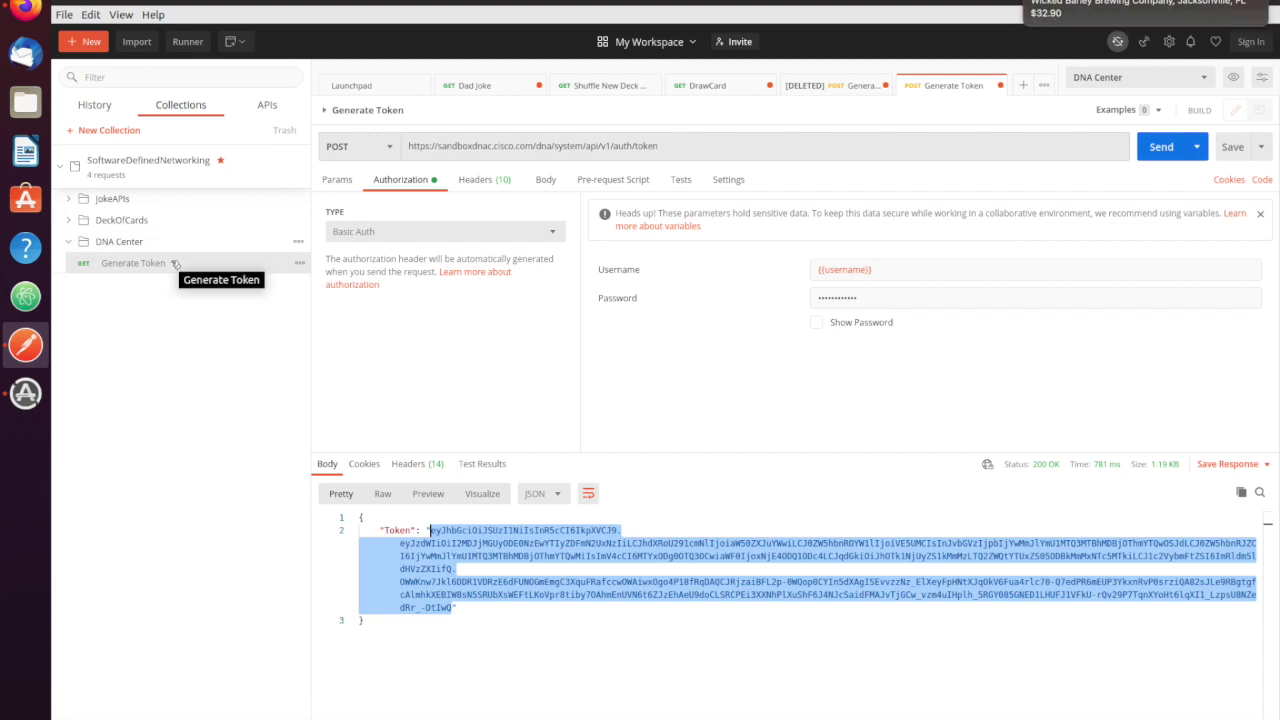
Create a Get Devices request described 'Get List of Network Devices' in the DNA Center collection.
left_click(90, 43)
left_click(300, 177)
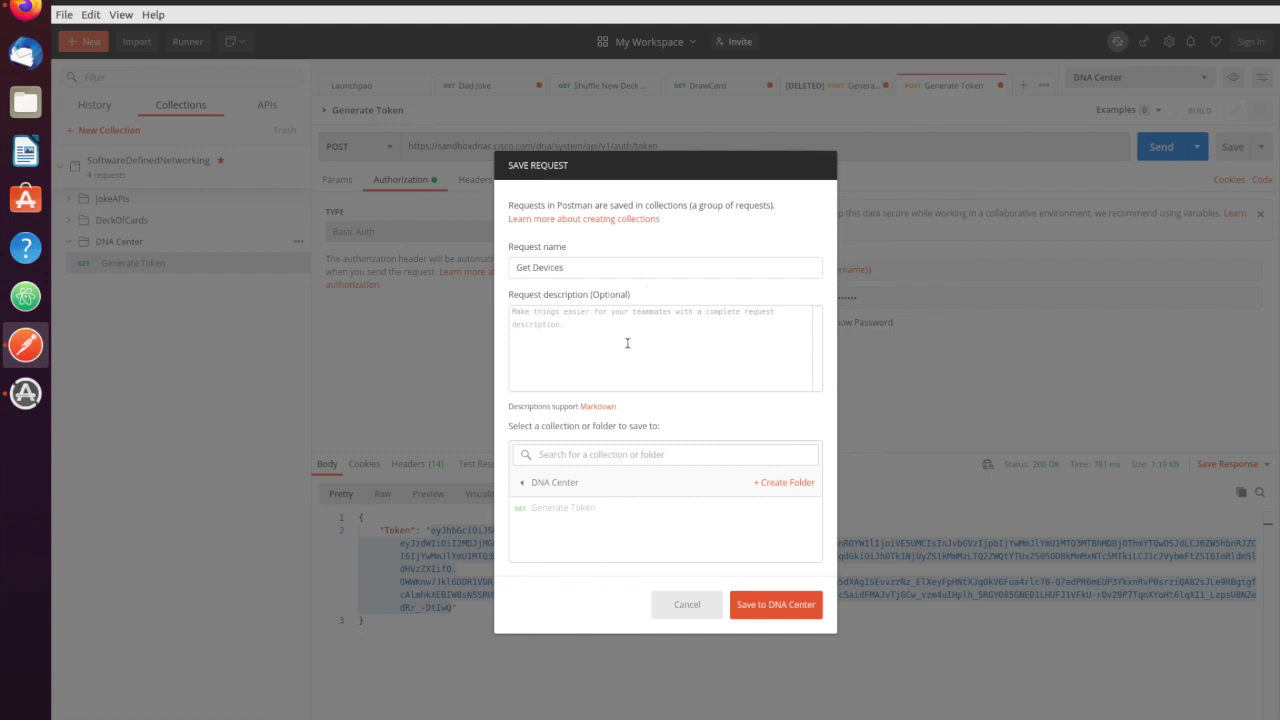
type("Get ")
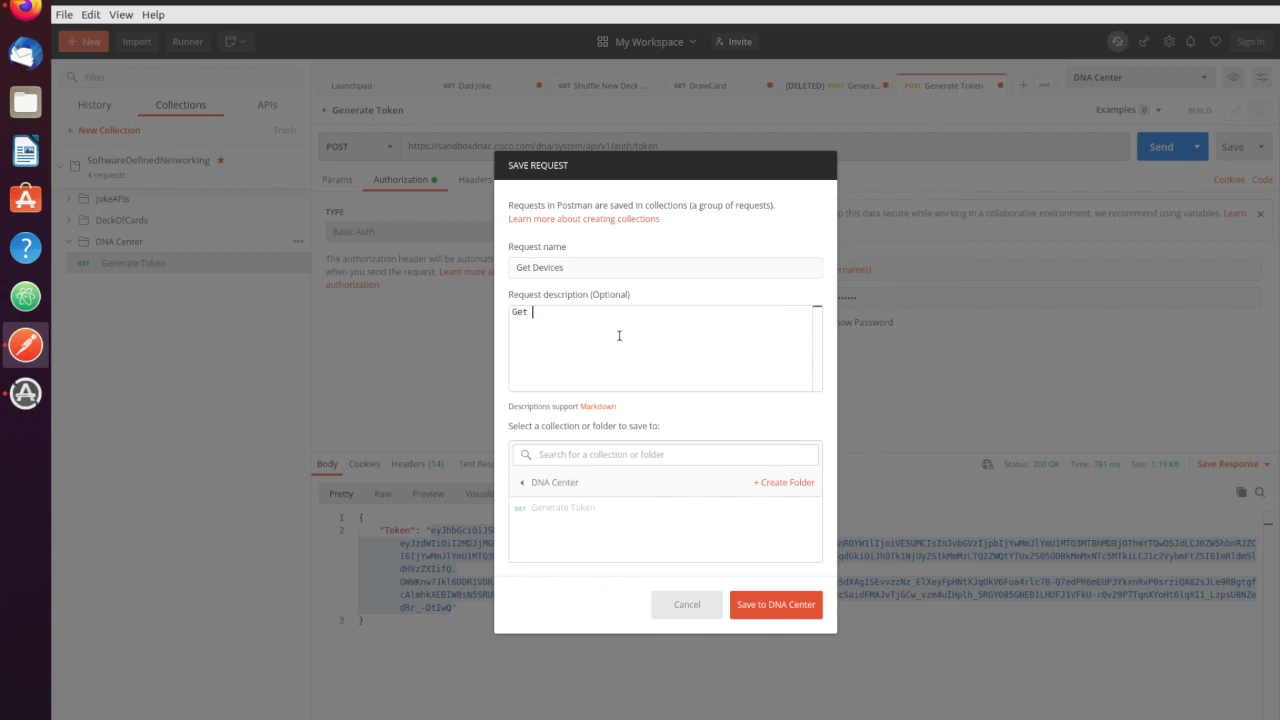
type("List of Network Devices")
left_click(776, 612)
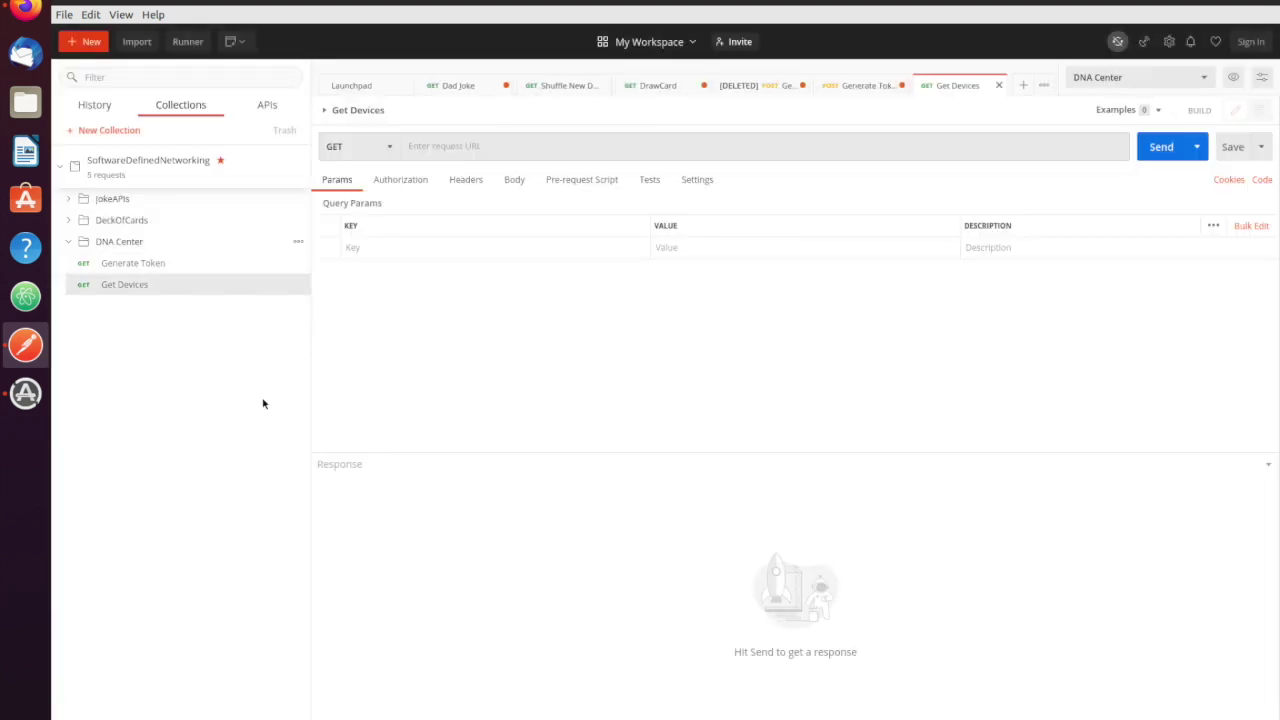
left_click(88, 266)
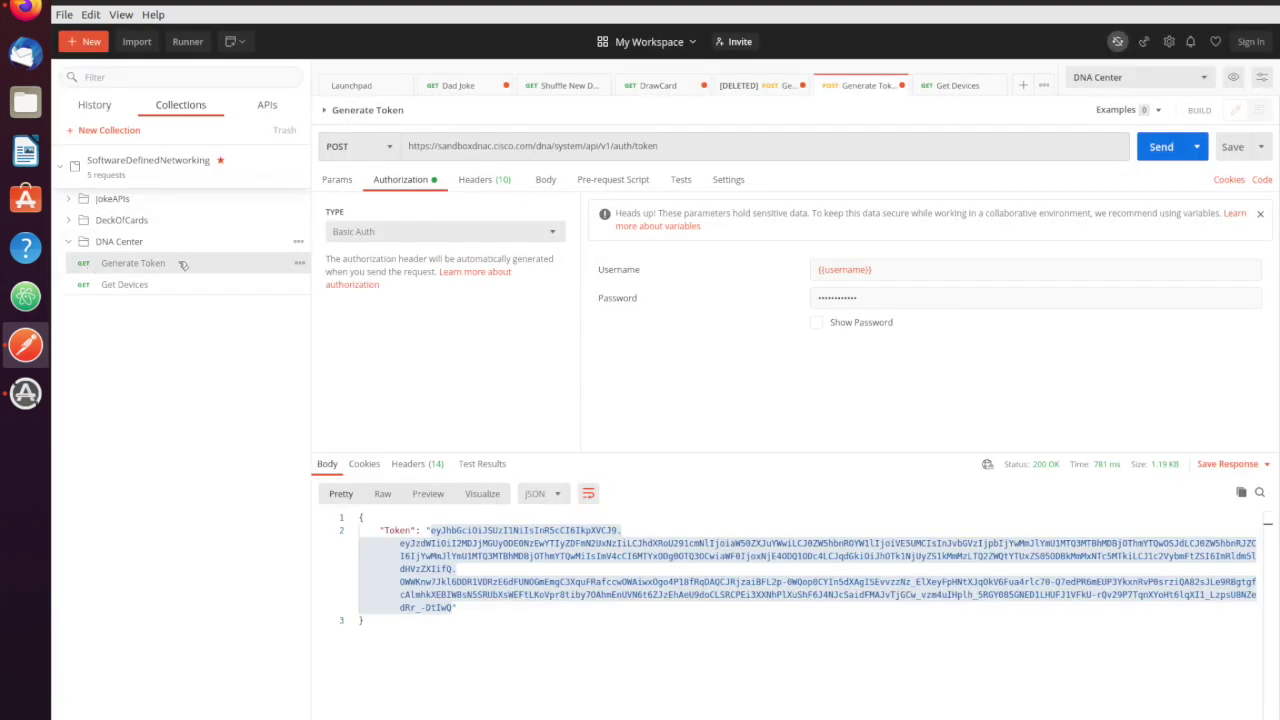
Save Generate Token and select the Get Device List path /dna/intent/api/v1/network-device in the docs.
key("ctrl+s")
left_click(155, 287)
left_click(25, 10)
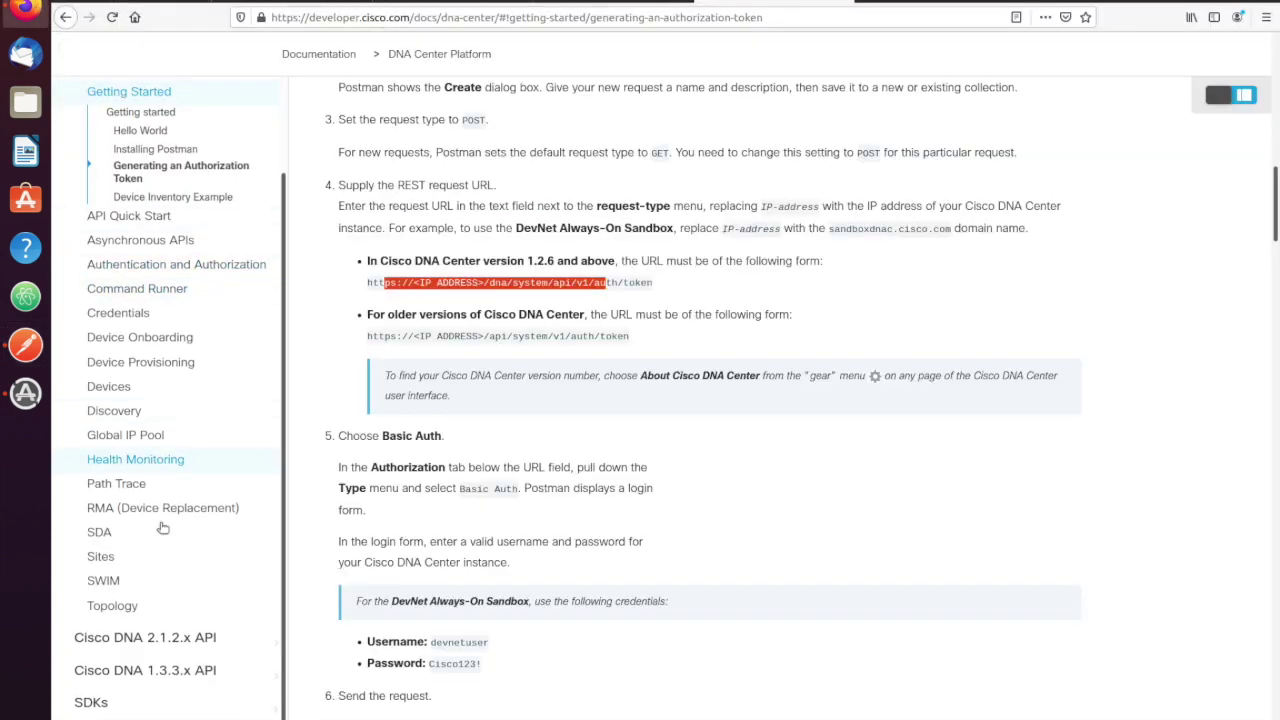
left_click(157, 643)
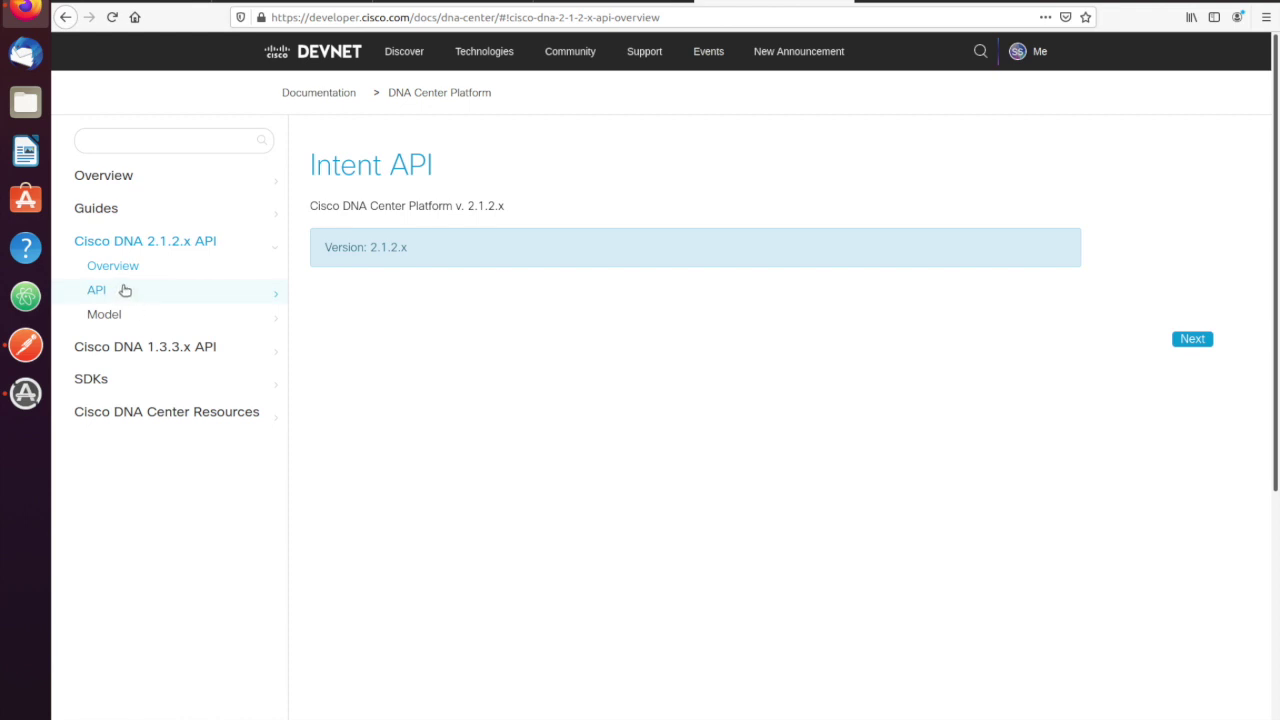
left_click(126, 289)
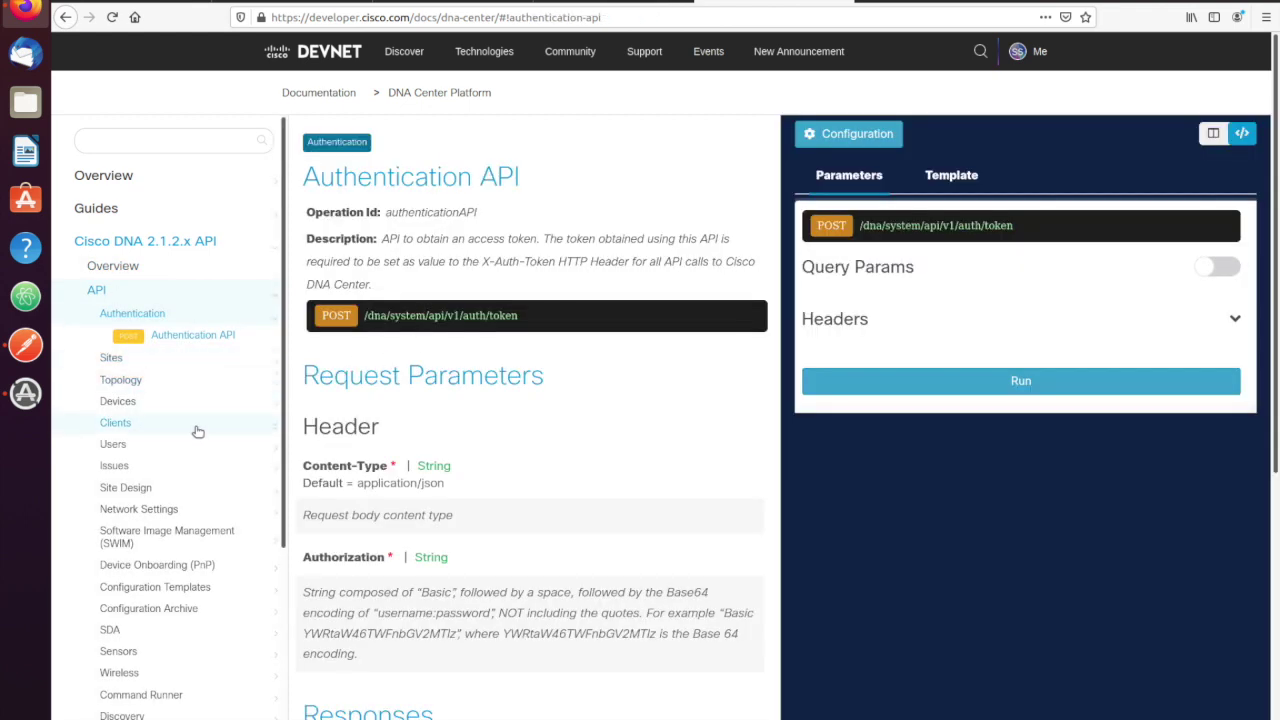
left_click(197, 405)
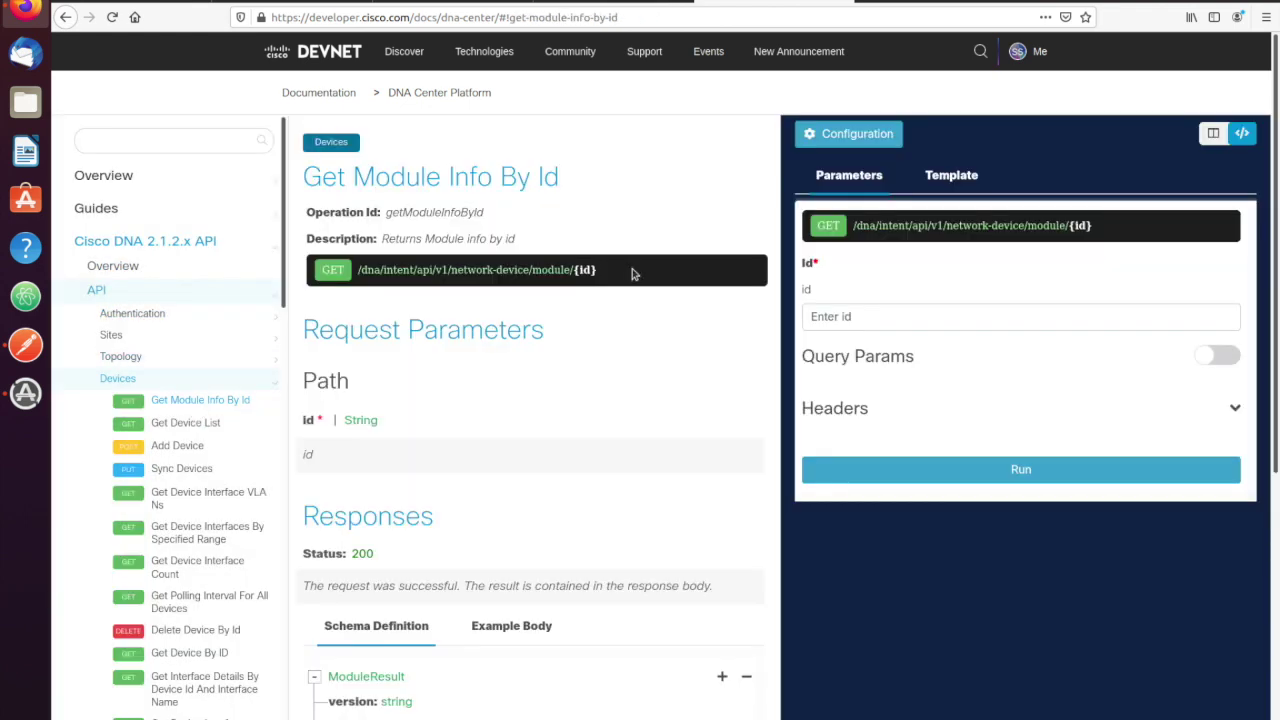
left_click(233, 434)
left_click_drag(531, 430, 356, 428)
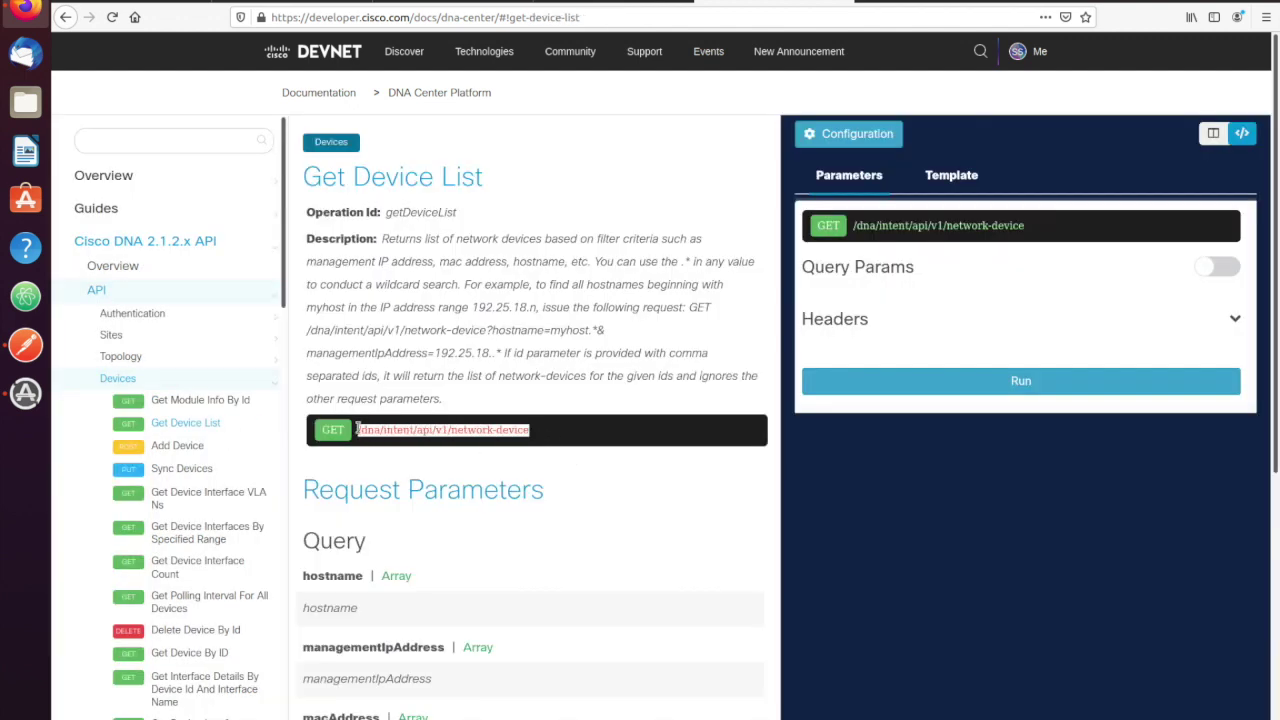
Select the sandbox base address in the DNA Center tab's URL bar.
key("super")
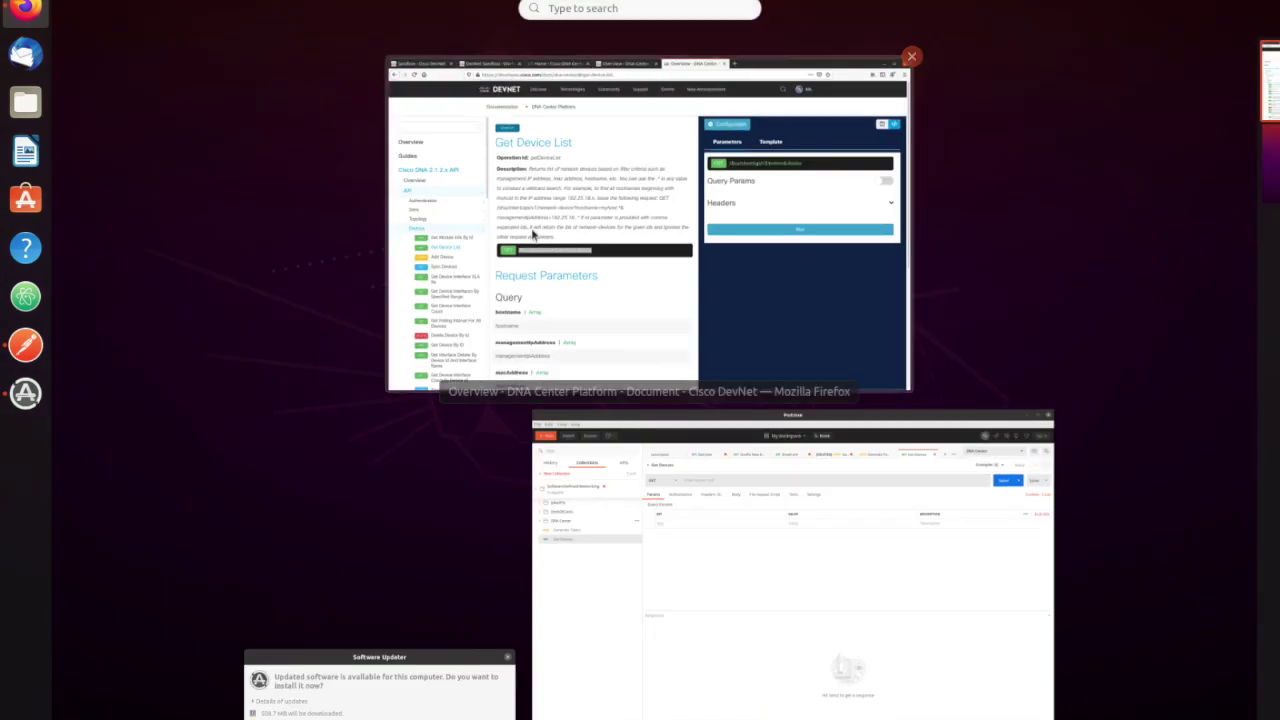
key("super")
left_click(560, 3)
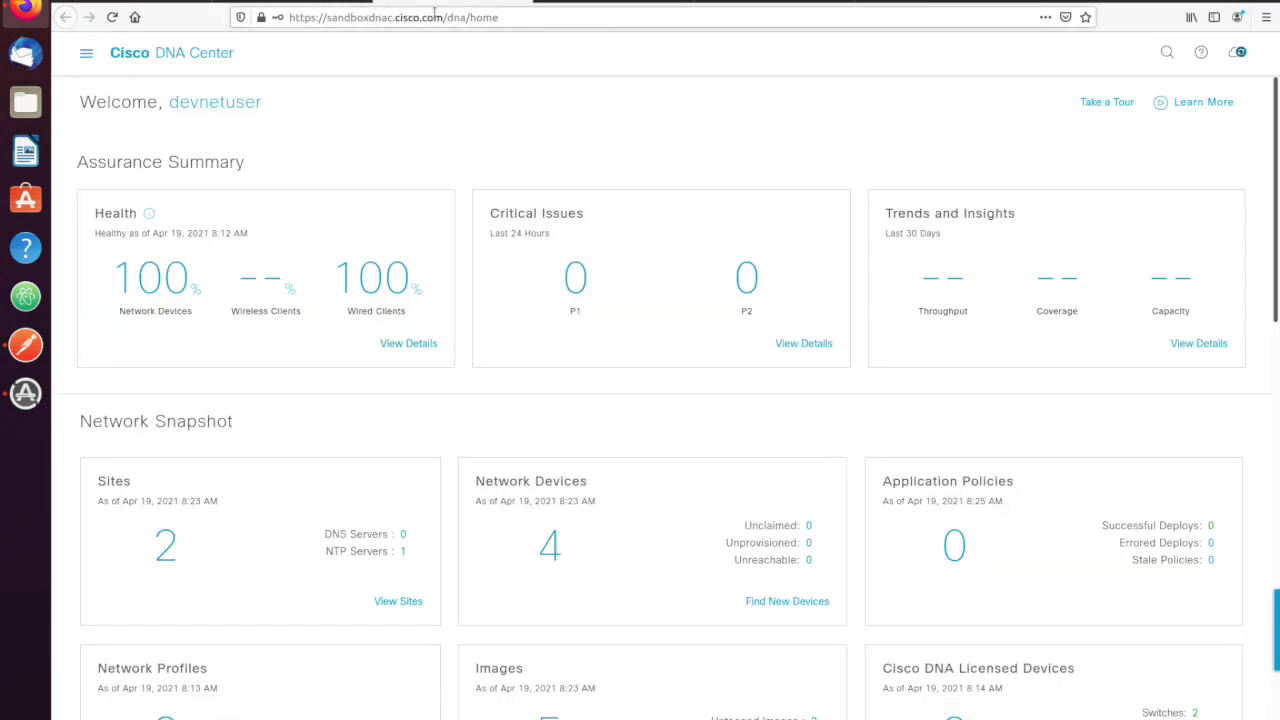
left_click_drag(443, 17, 290, 17)
key("ctrl+c")
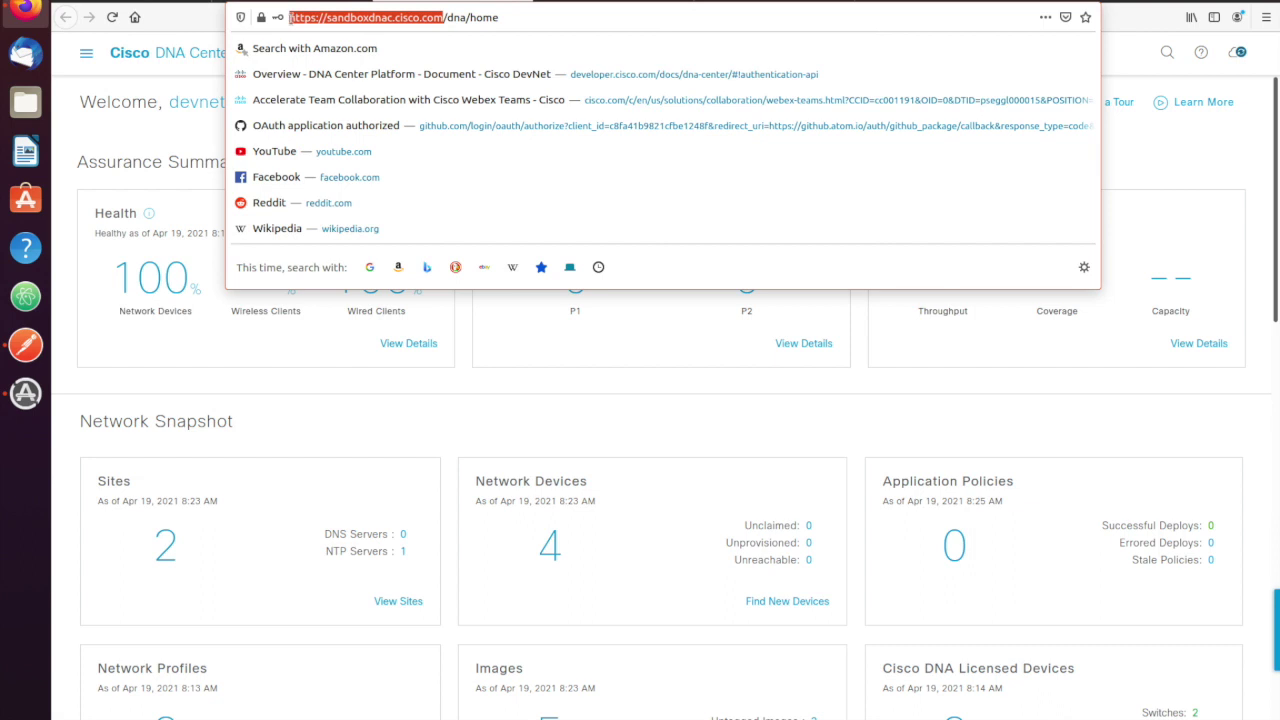
left_click(26, 345)
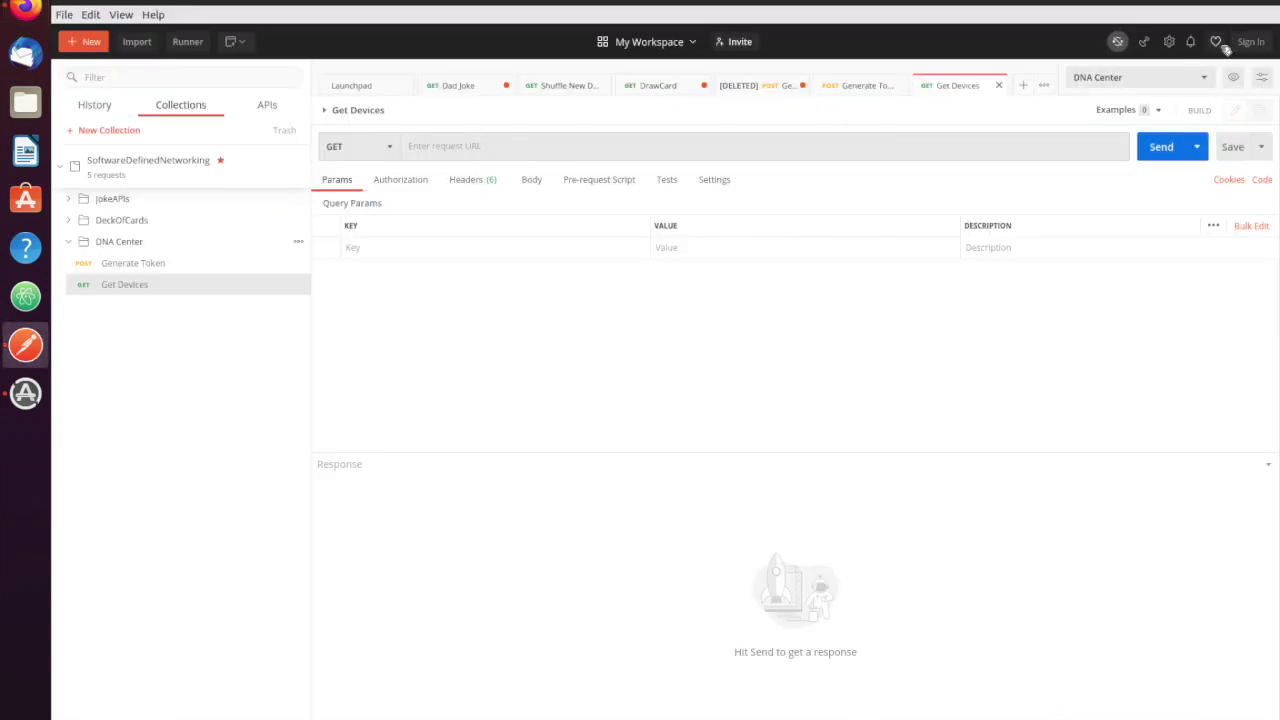
left_click(1235, 78)
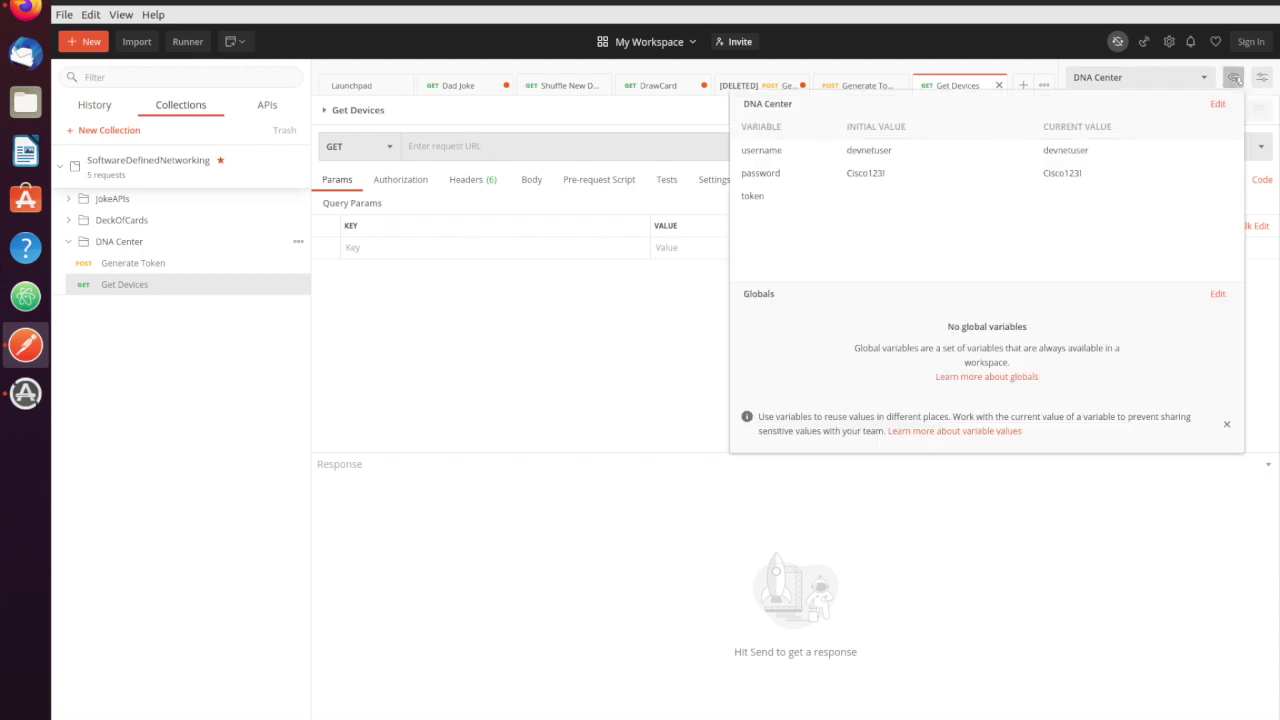
left_click(1221, 108)
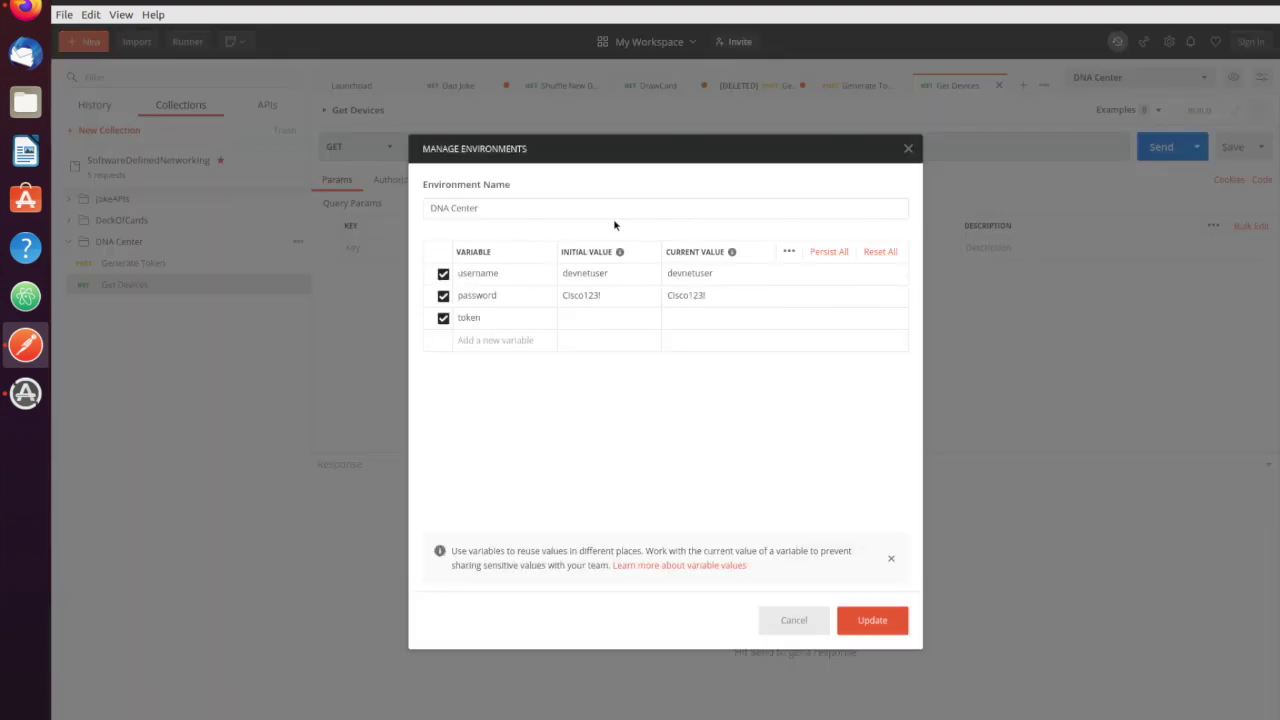
left_click(483, 341)
type("t")
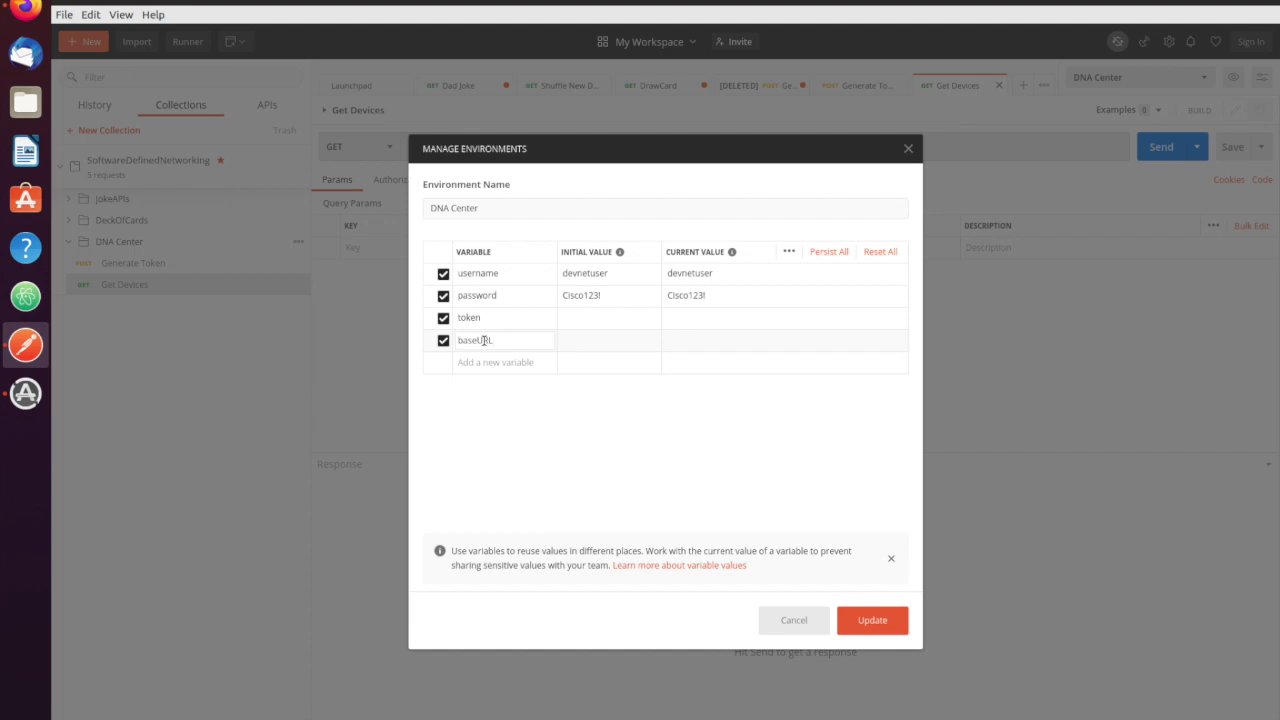
left_click(617, 348)
key("ctrl+v")
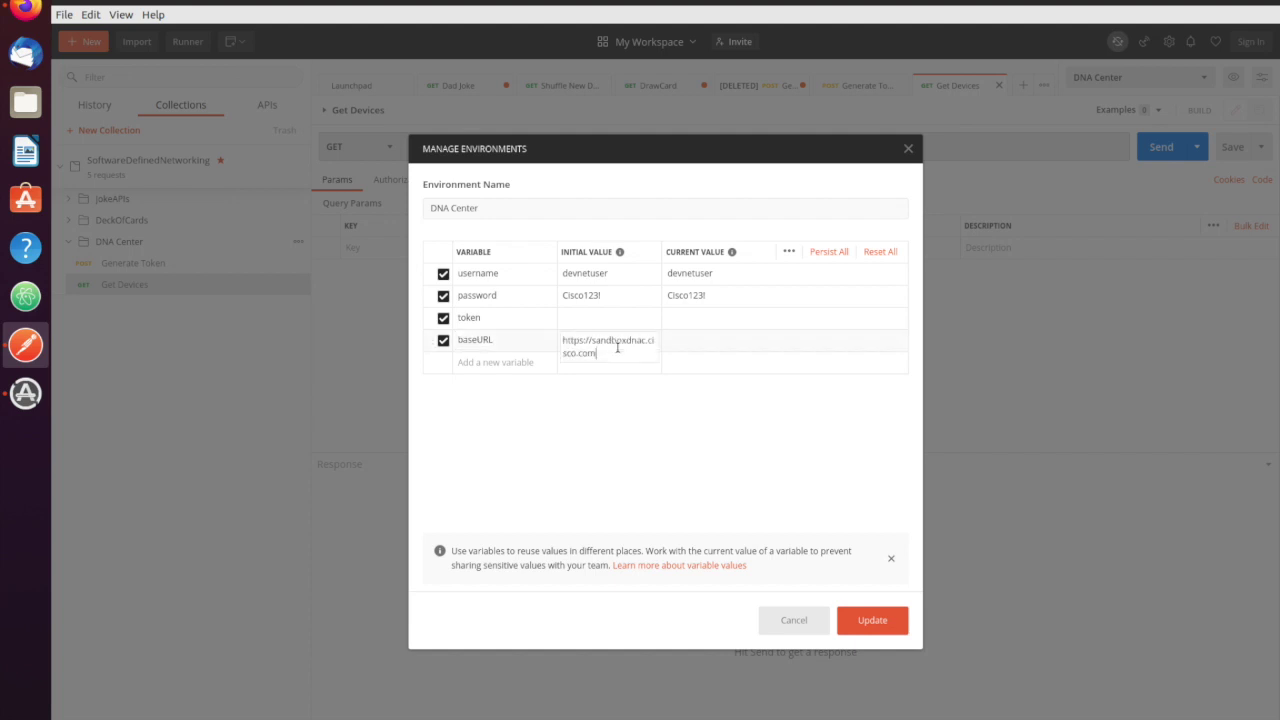
left_click(872, 620)
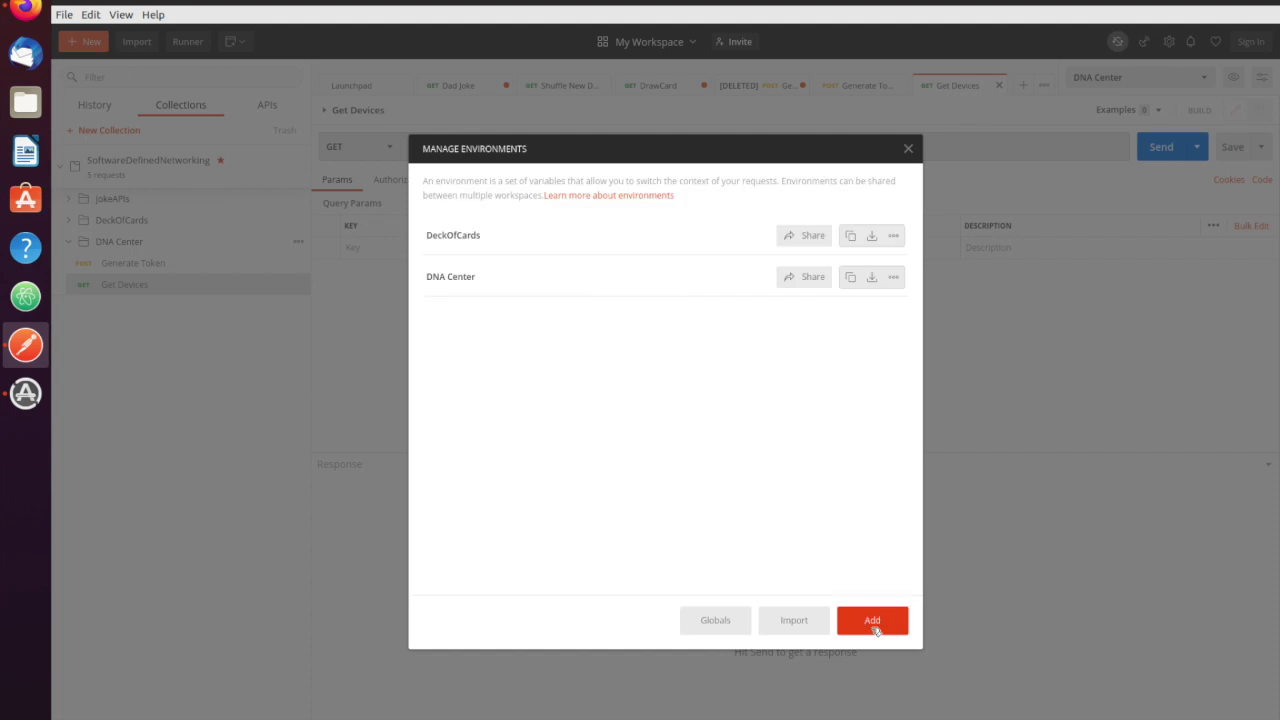
left_click(908, 148)
left_click(1233, 77)
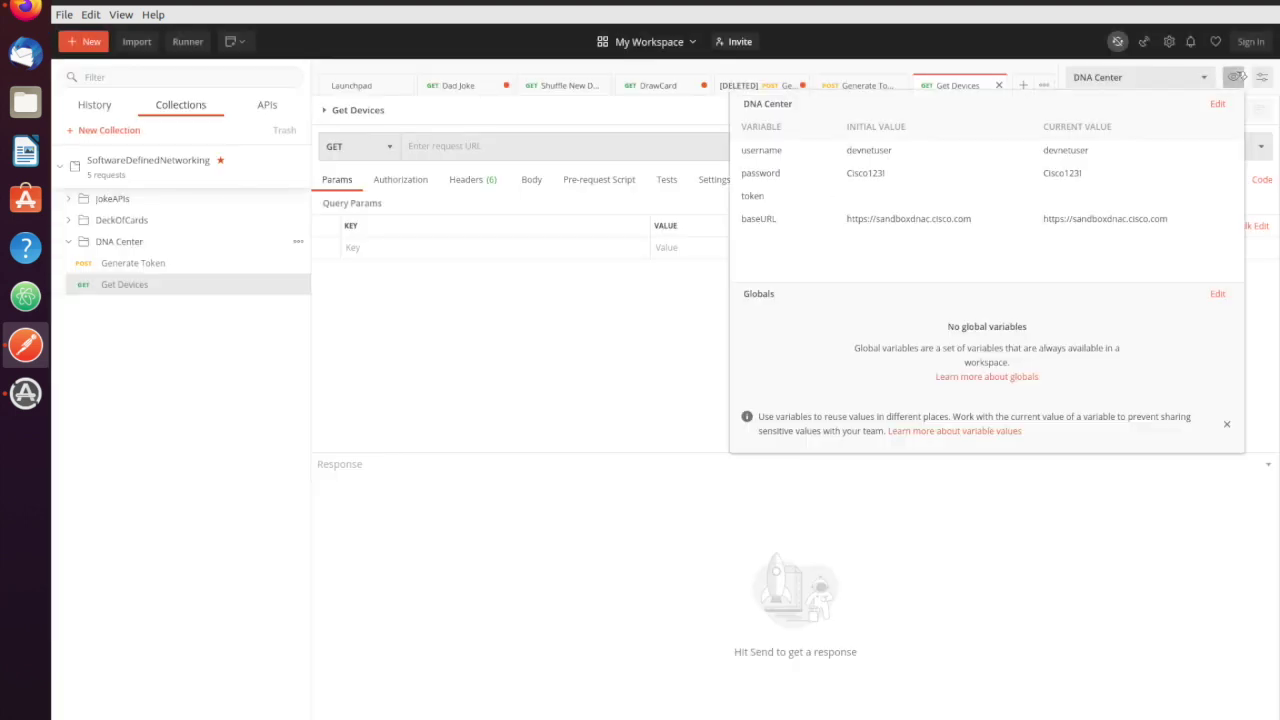
left_click(517, 286)
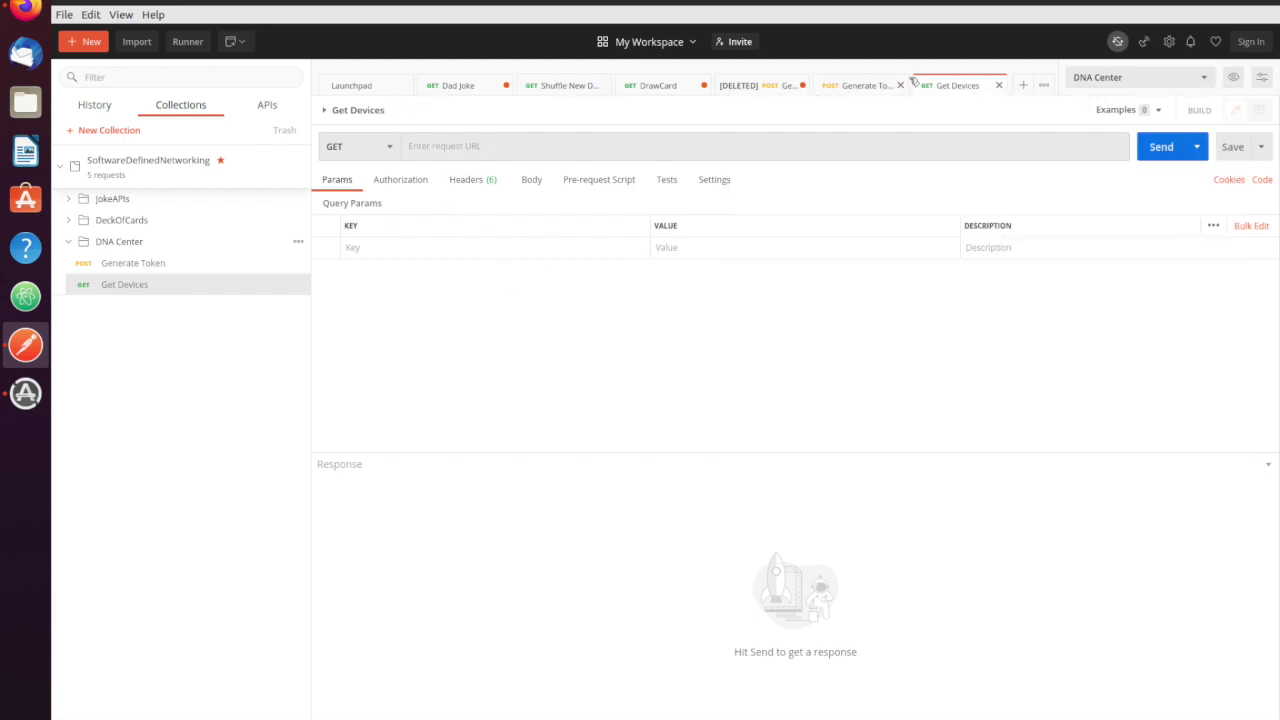
Delete the hard-coded sandbox host from the Generate Token URL.
left_click(130, 264)
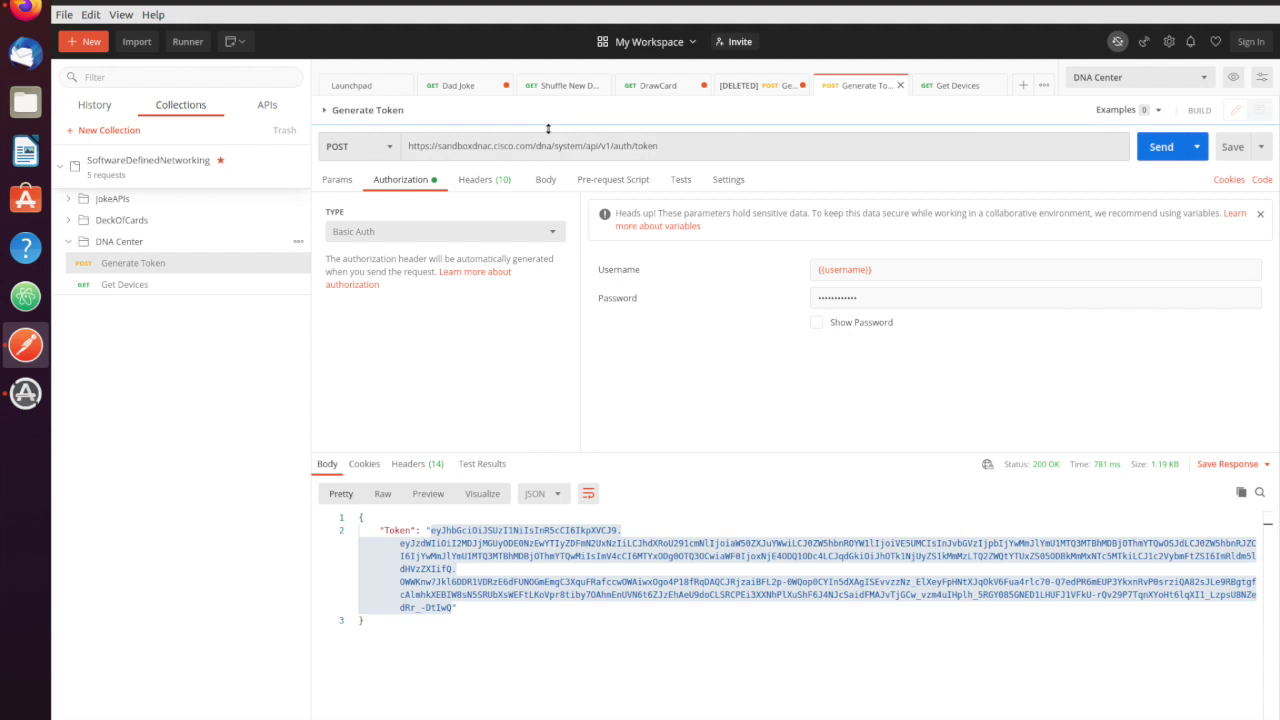
left_click_drag(533, 146, 409, 146)
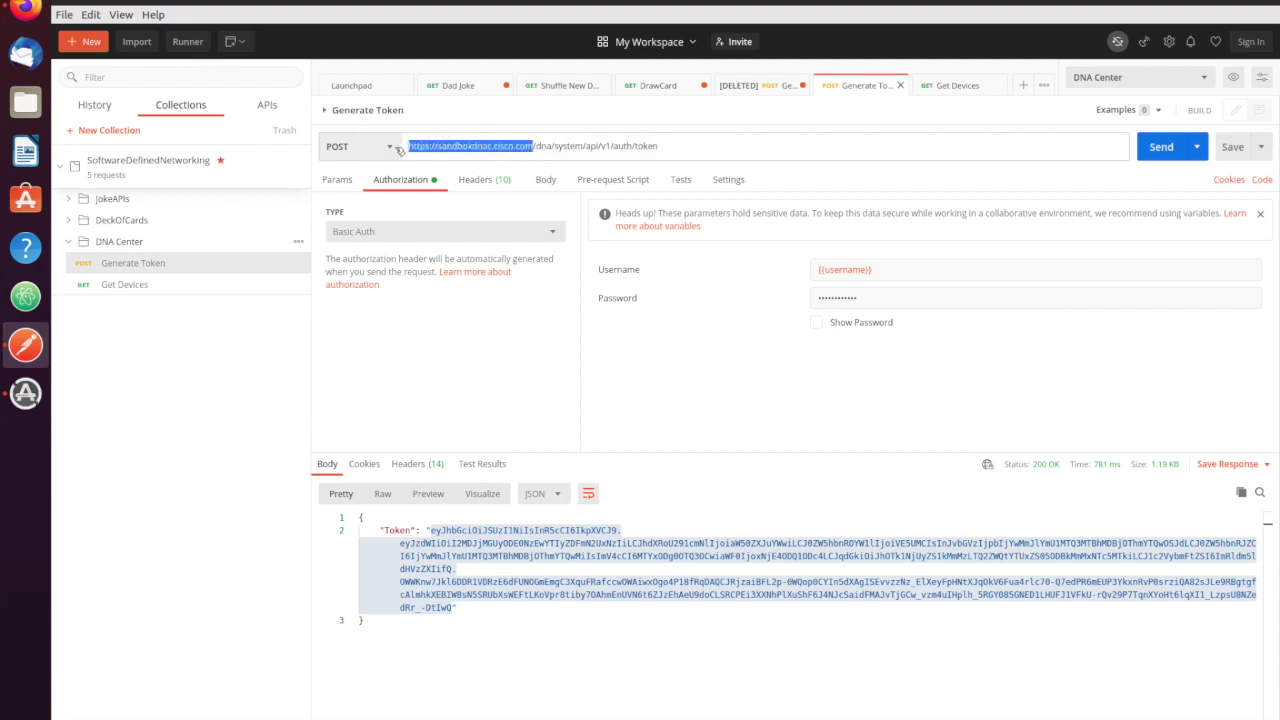
key("BackSpace")
Prefix the Generate Token URL with {{baseURL}} and resend it for a fresh token.
type("{{")
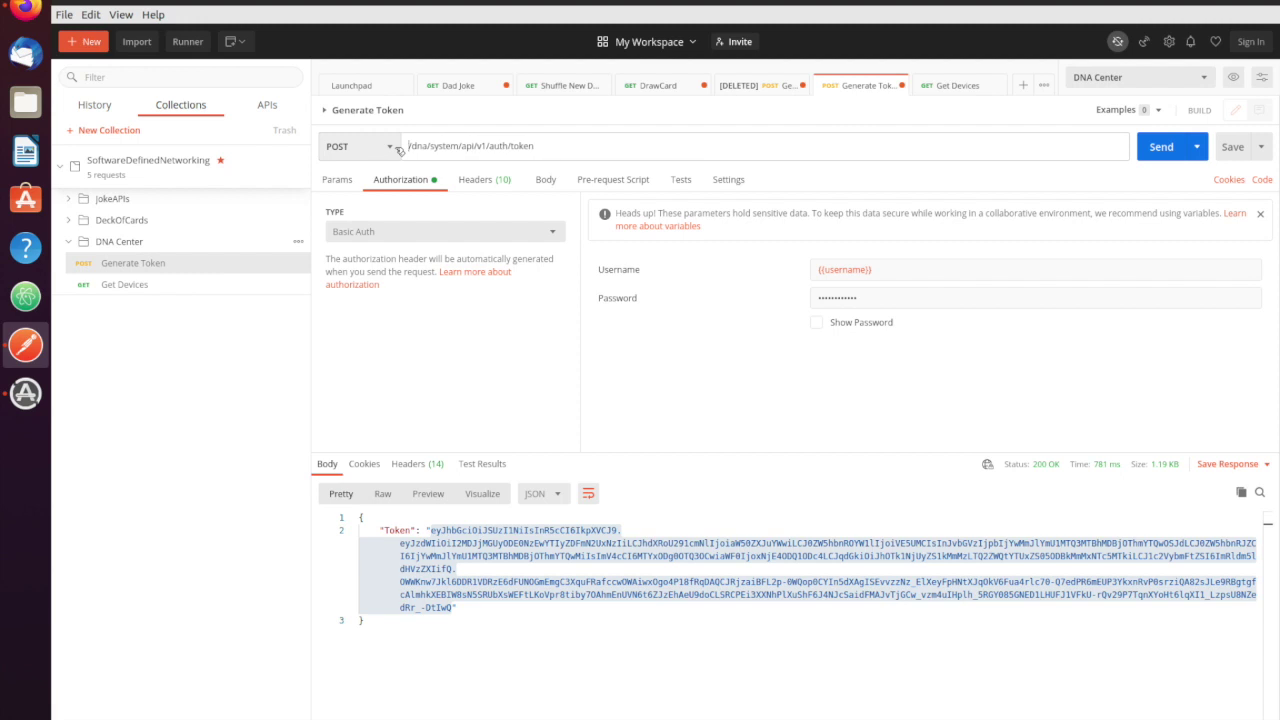
type("baseURL}}")
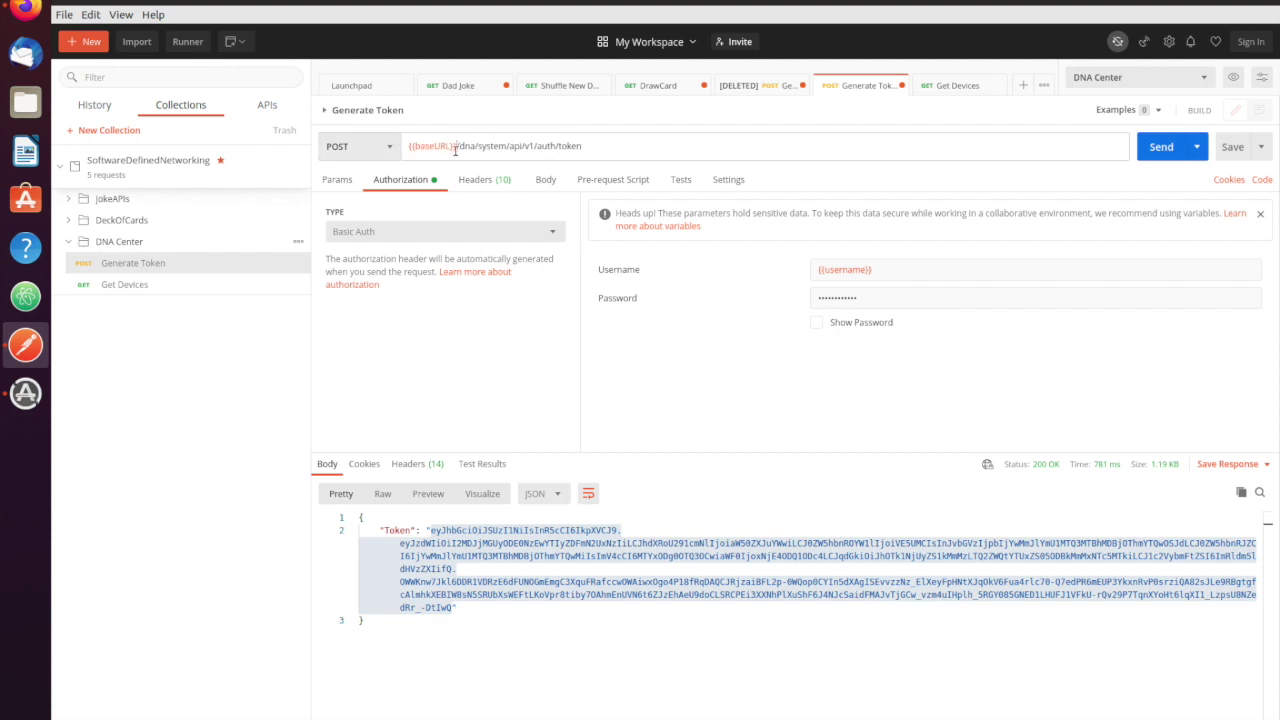
mouse_move(443, 147)
left_click(1160, 148)
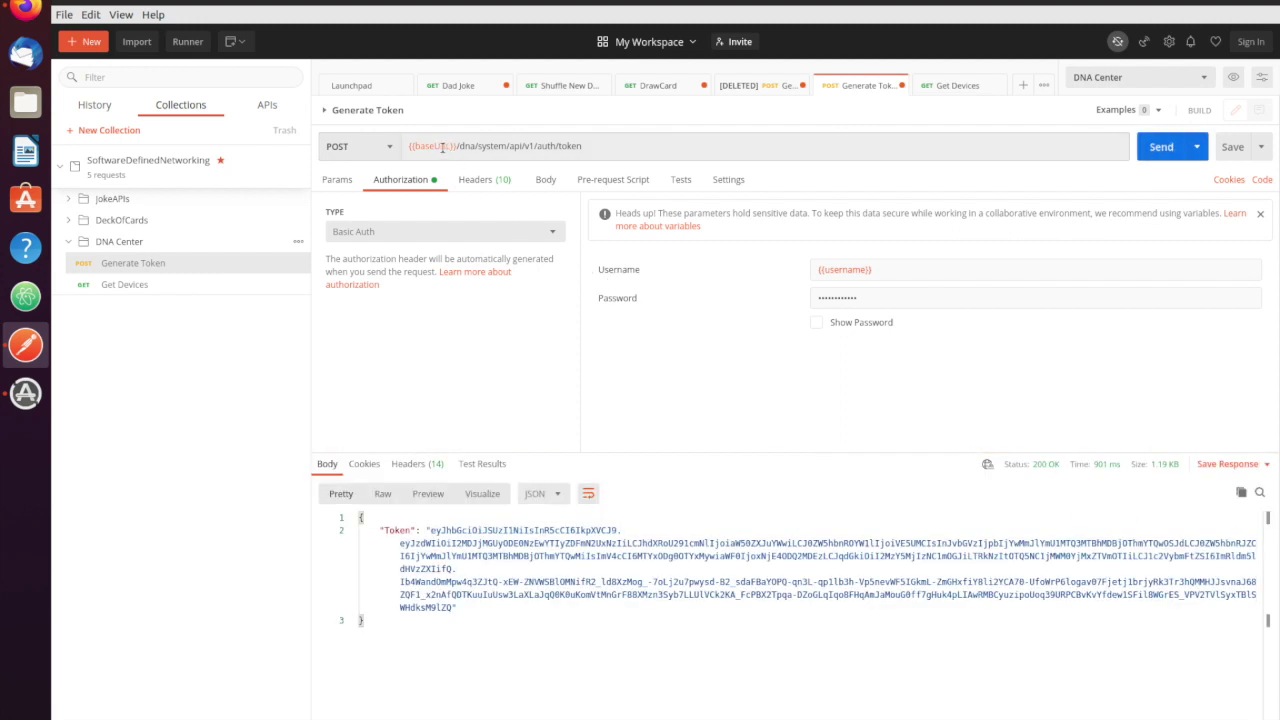
Start the Get Devices URL with {{baseURL}} picked from the autocomplete suggestions.
left_click(177, 288)
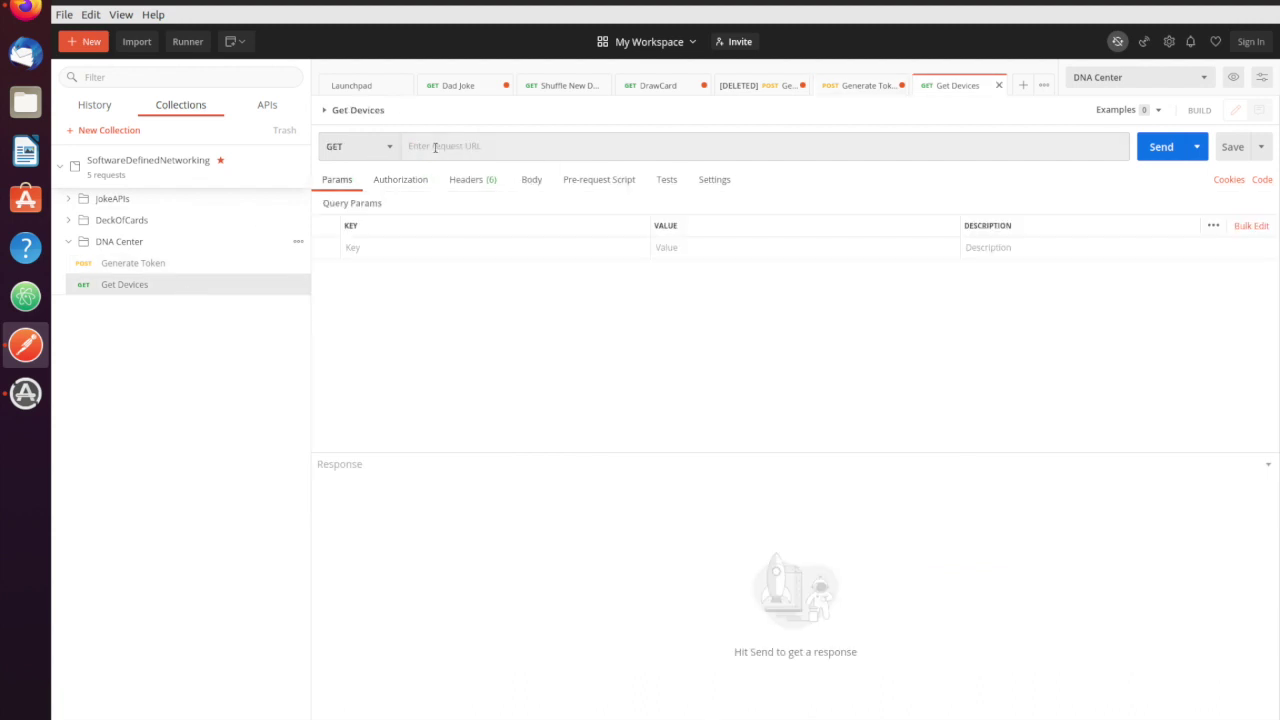
left_click(467, 148)
type("{{")
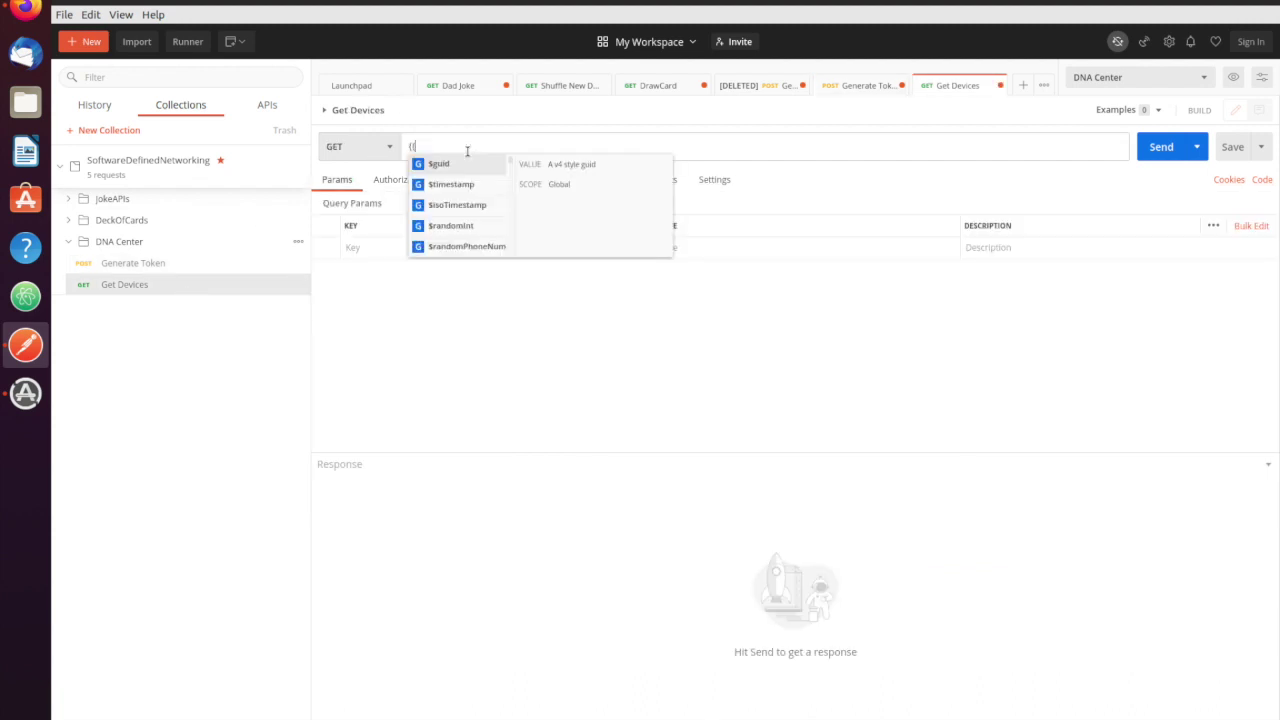
type("bas")
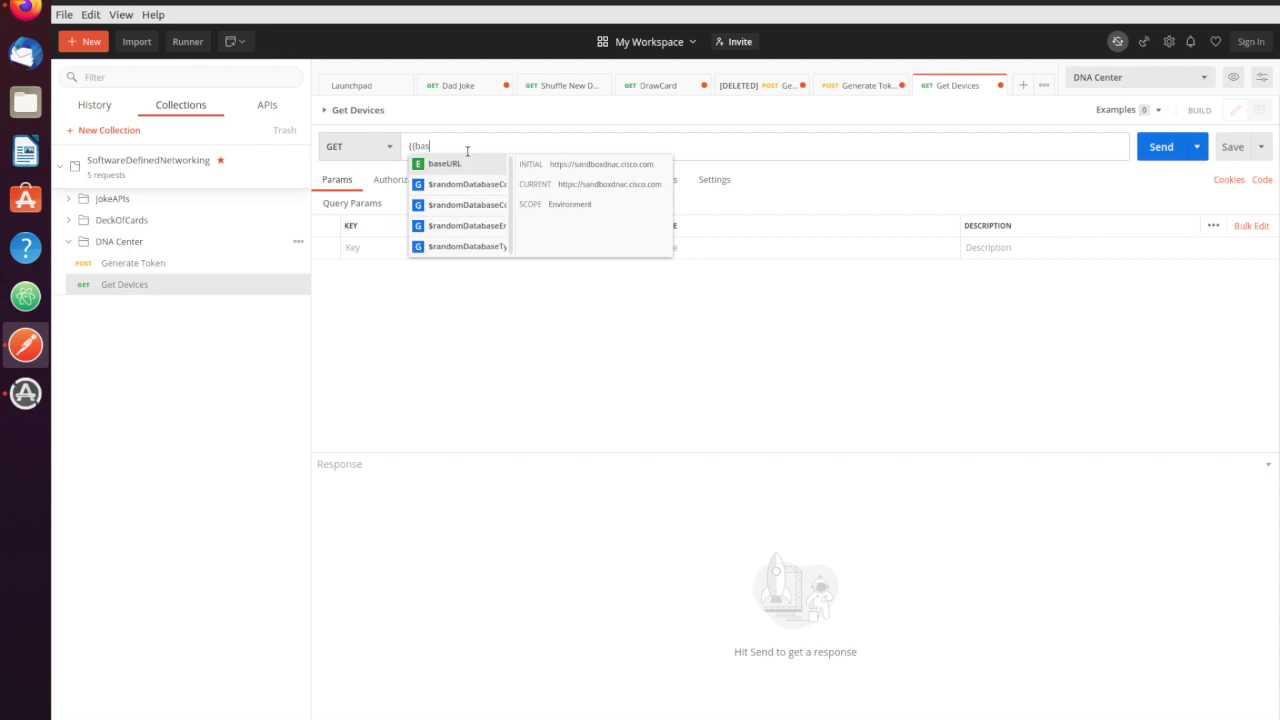
type("e")
left_click(466, 164)
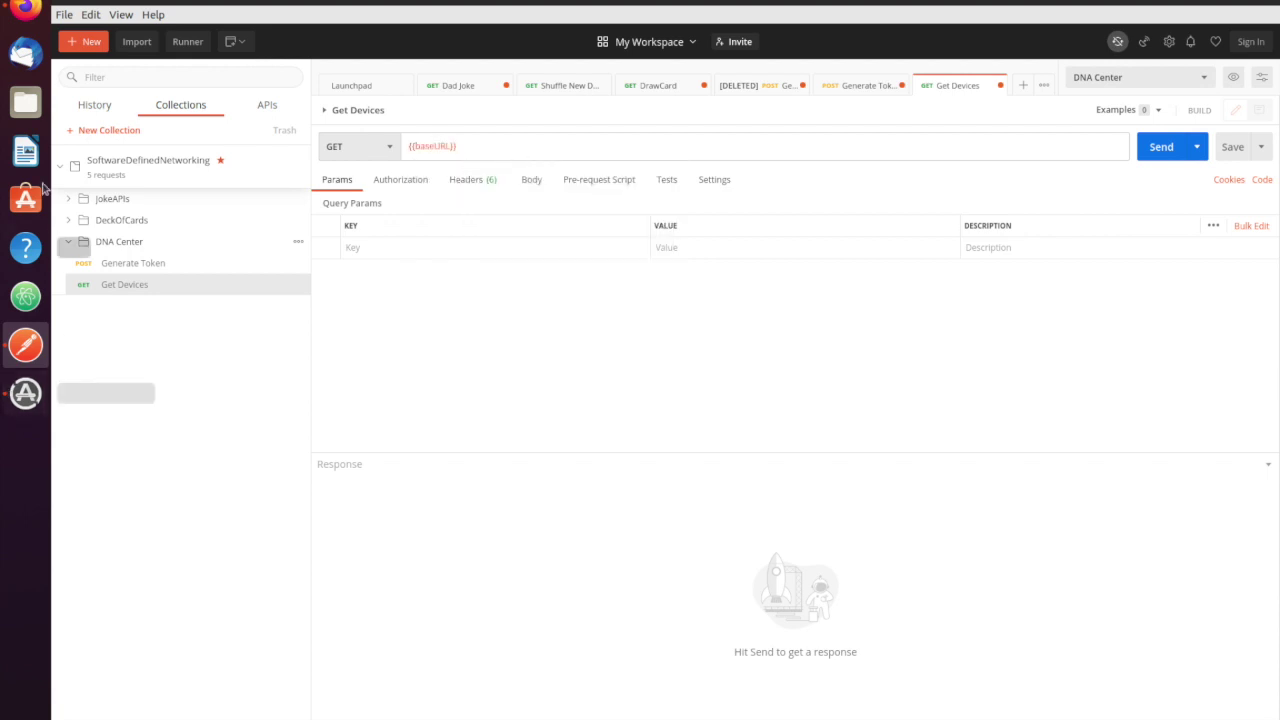
left_click(27, 8)
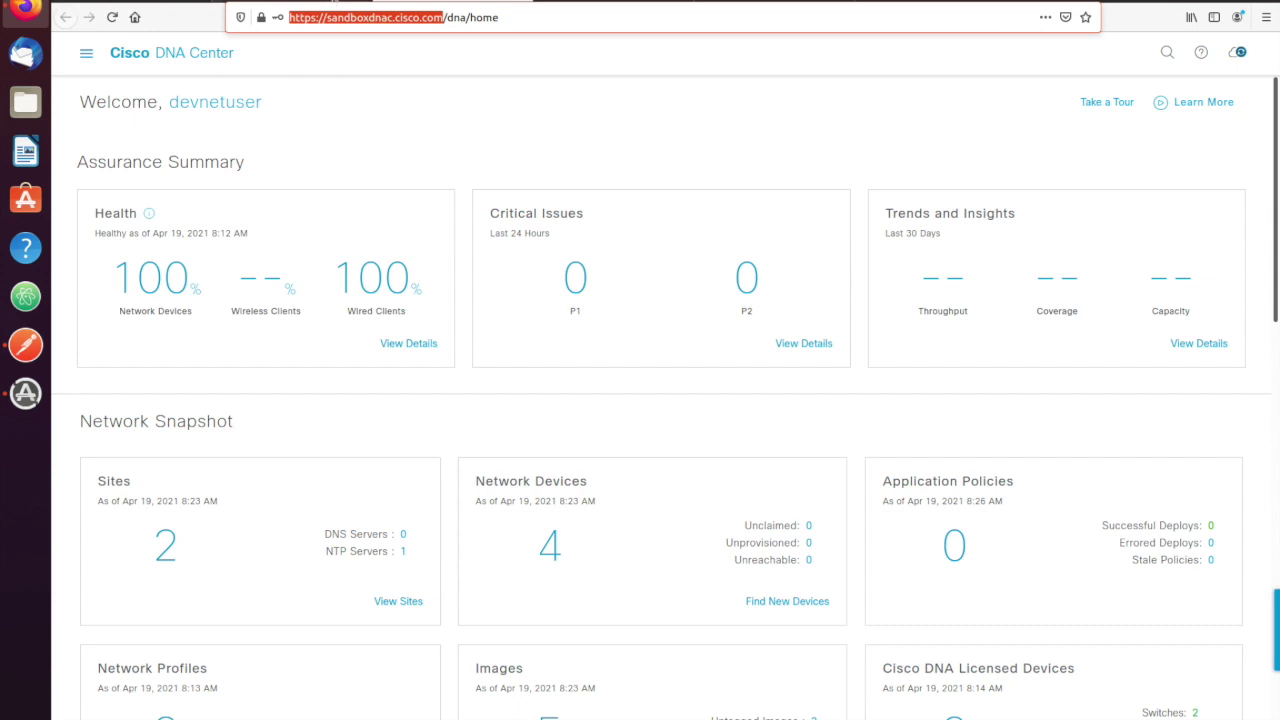
Copy /dna/intent/api/v1/network-device from the docs and paste it after {{baseURL}} in Get Devices.
left_click(783, 1)
left_click_drag(528, 428, 358, 428)
key("ctrl+c")
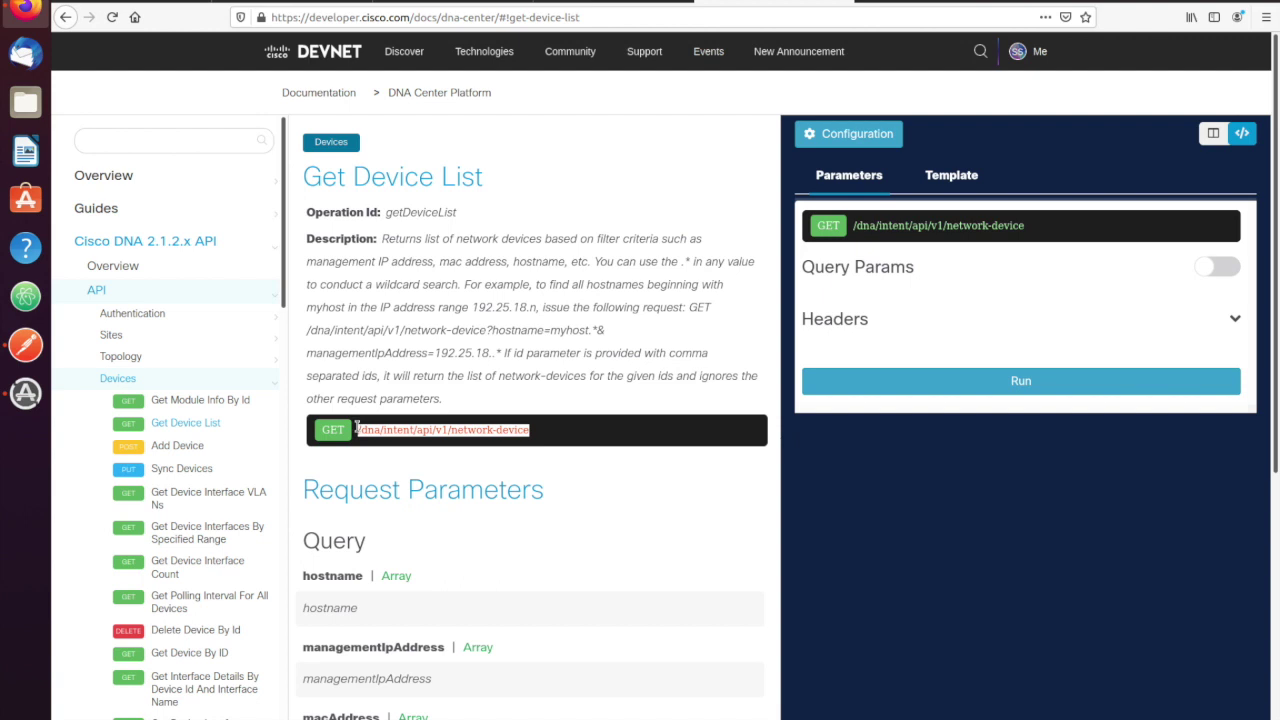
left_click(26, 345)
key("ctrl+v")
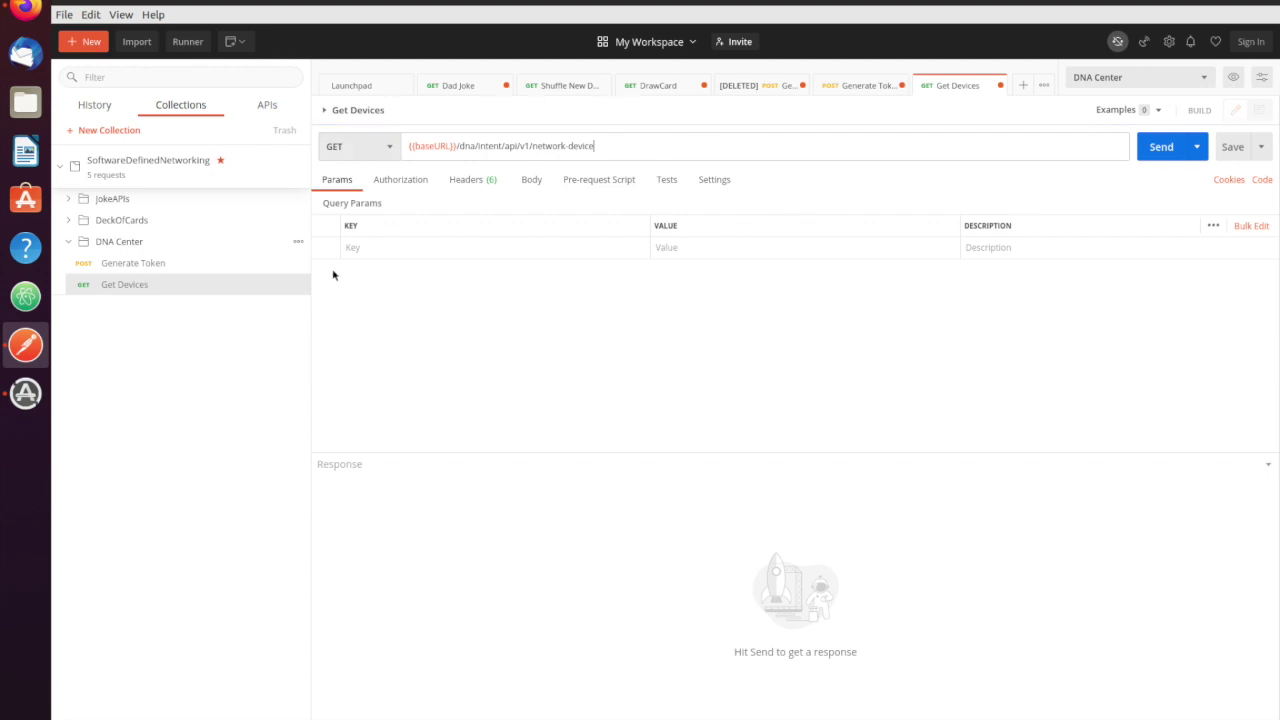
left_click(217, 265)
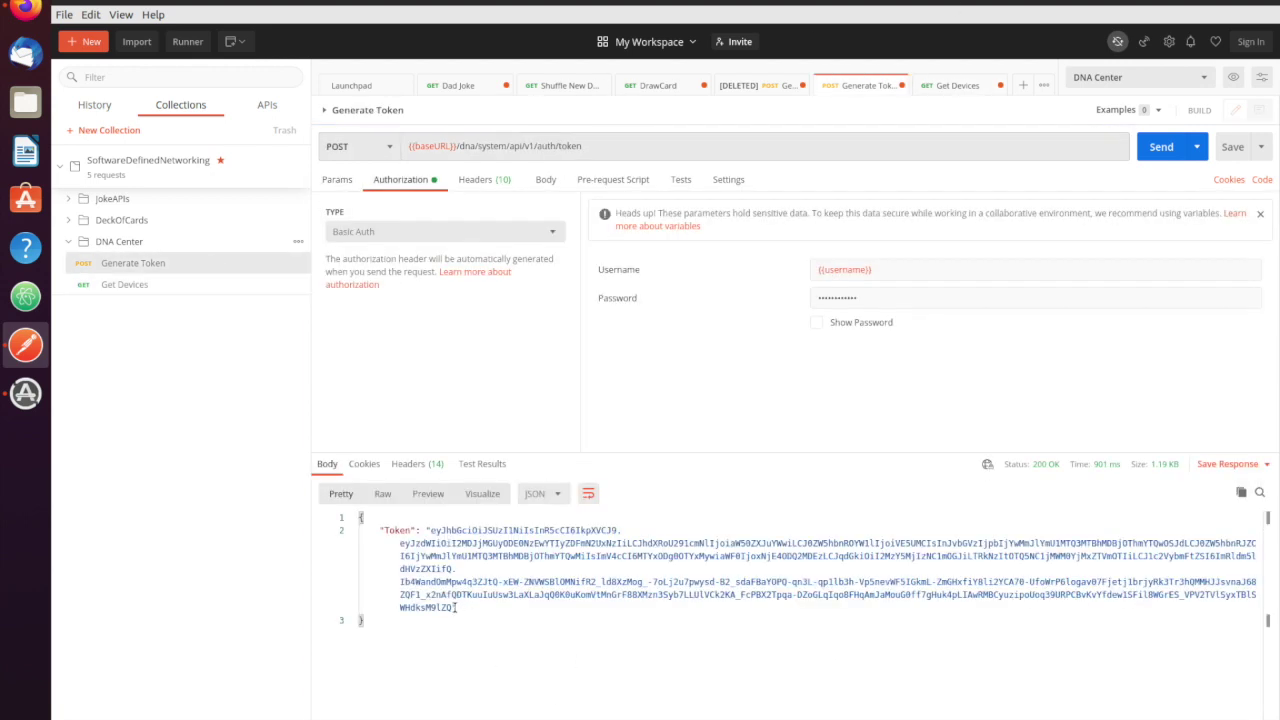
Copy the Generate Token response's token and set Get Devices authorization to Bearer Token.
left_click_drag(456, 607, 431, 531)
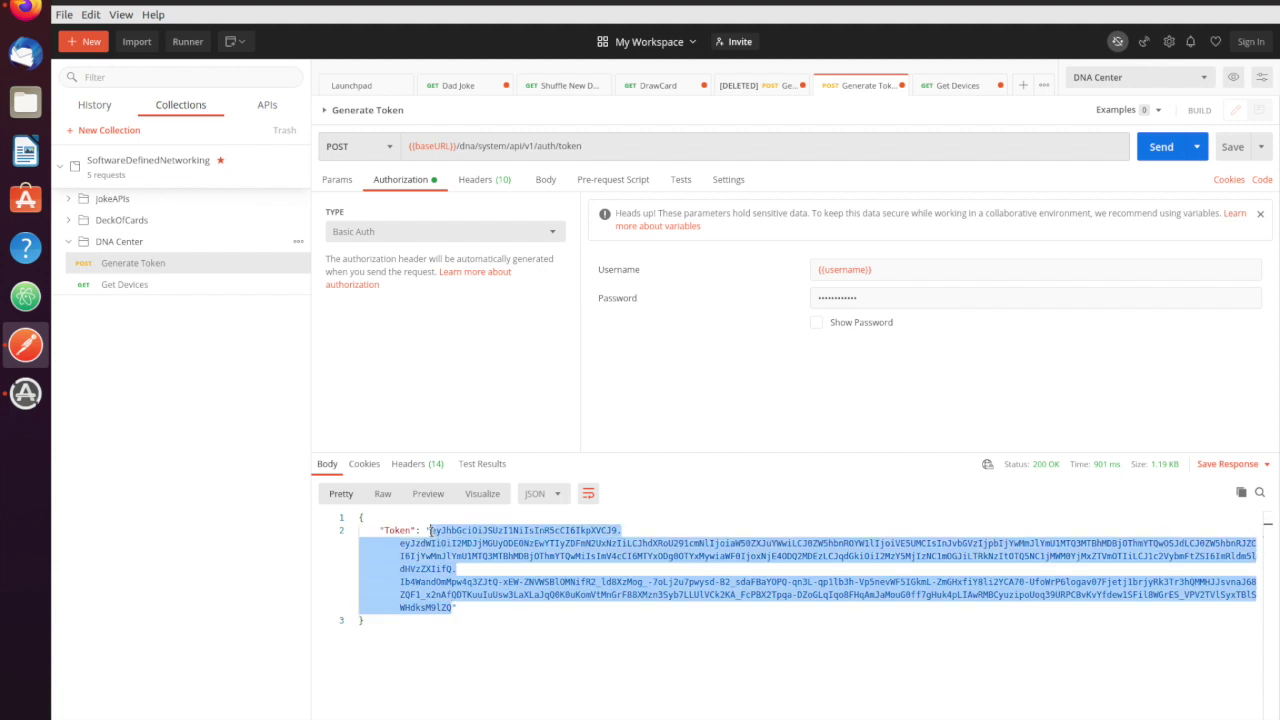
left_click(217, 287)
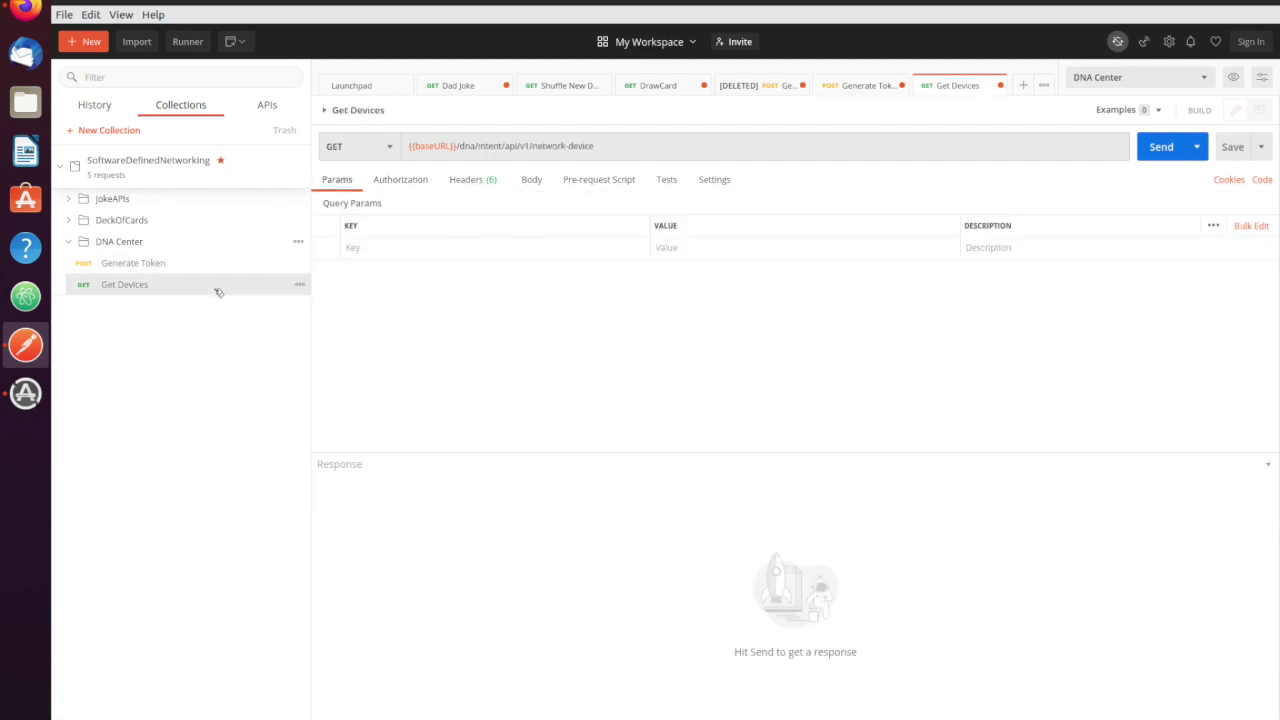
left_click(427, 182)
left_click(449, 236)
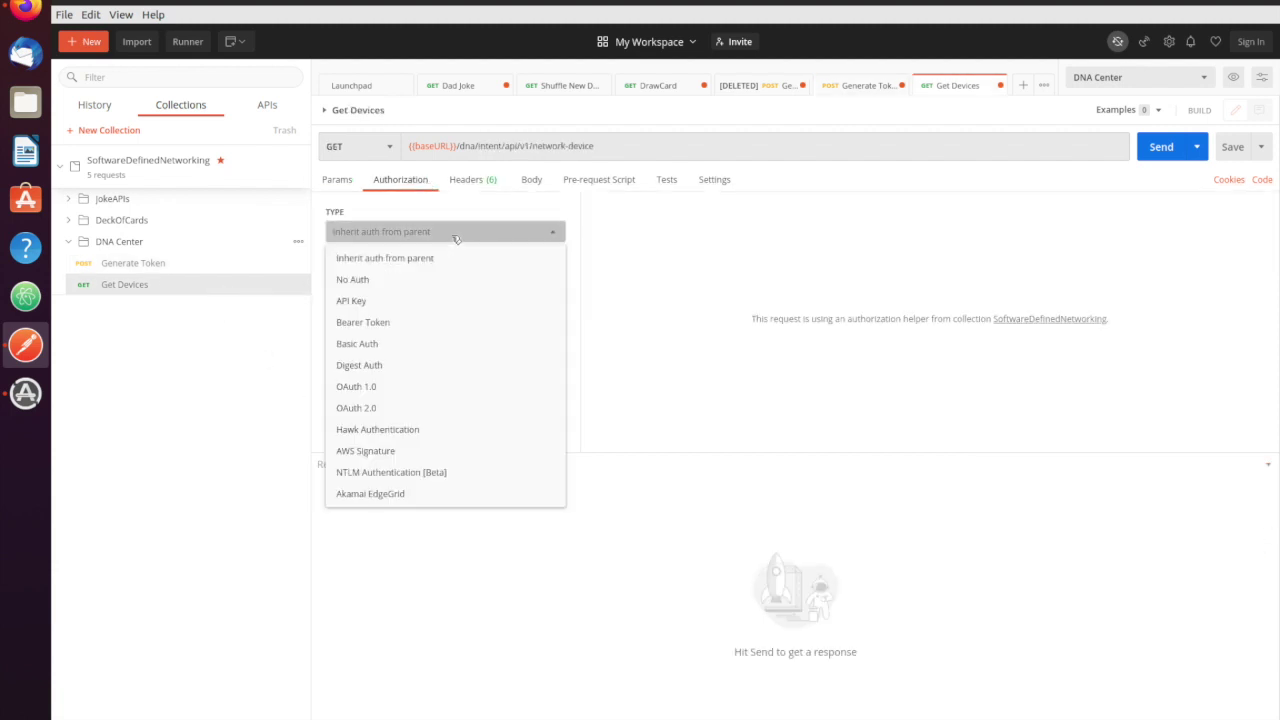
left_click(446, 324)
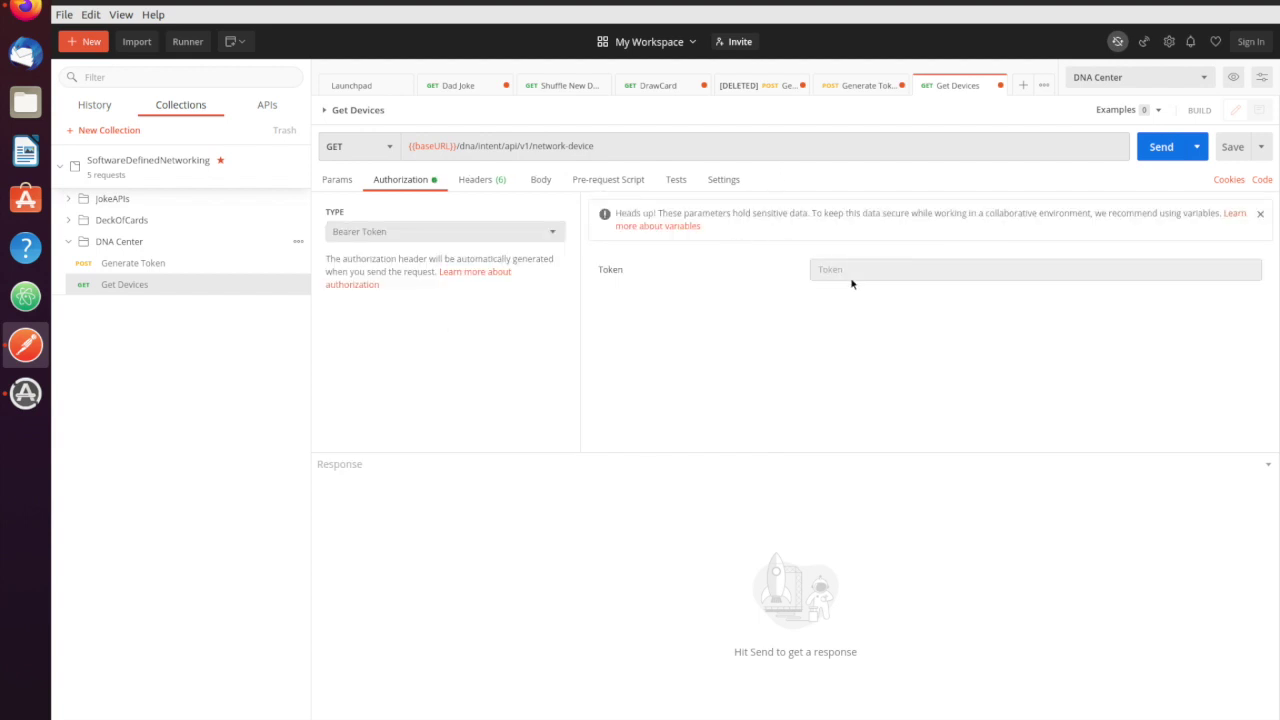
left_click(25, 12)
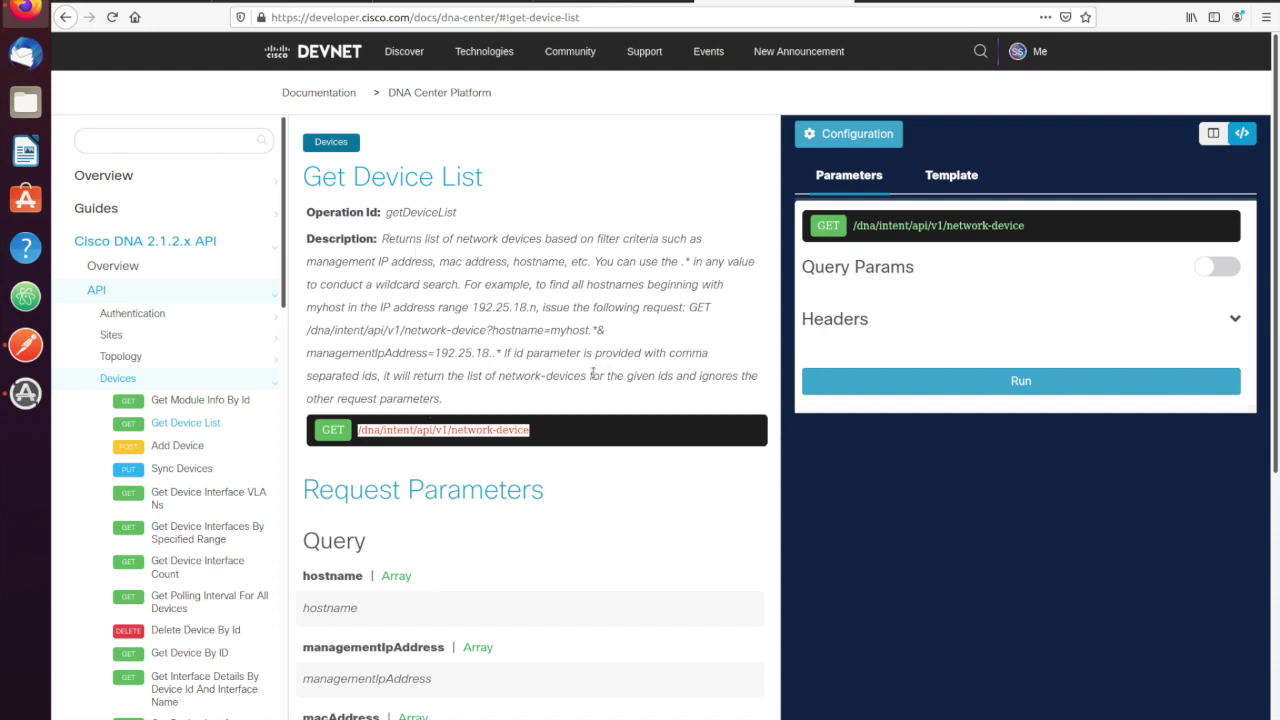
Review the request headers the Get Devices endpoint expects in the DevNet API docs.
left_click(1238, 320)
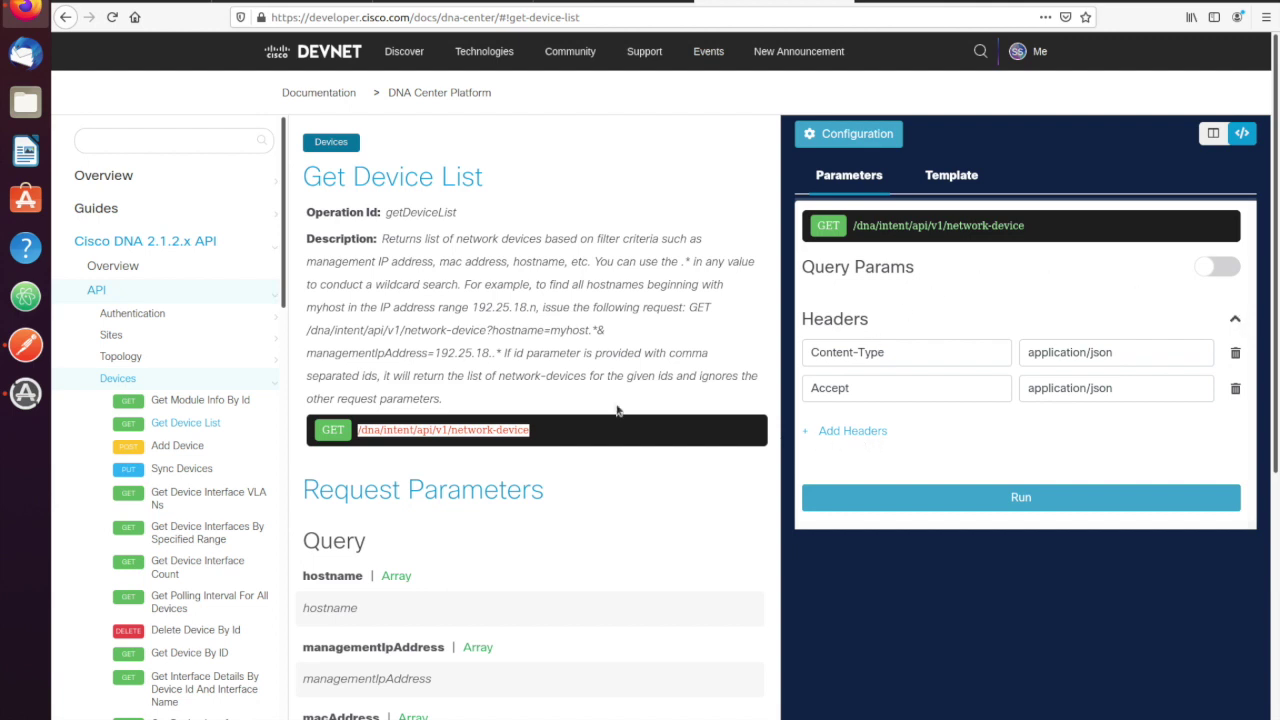
scroll(445, 422, "down", 6)
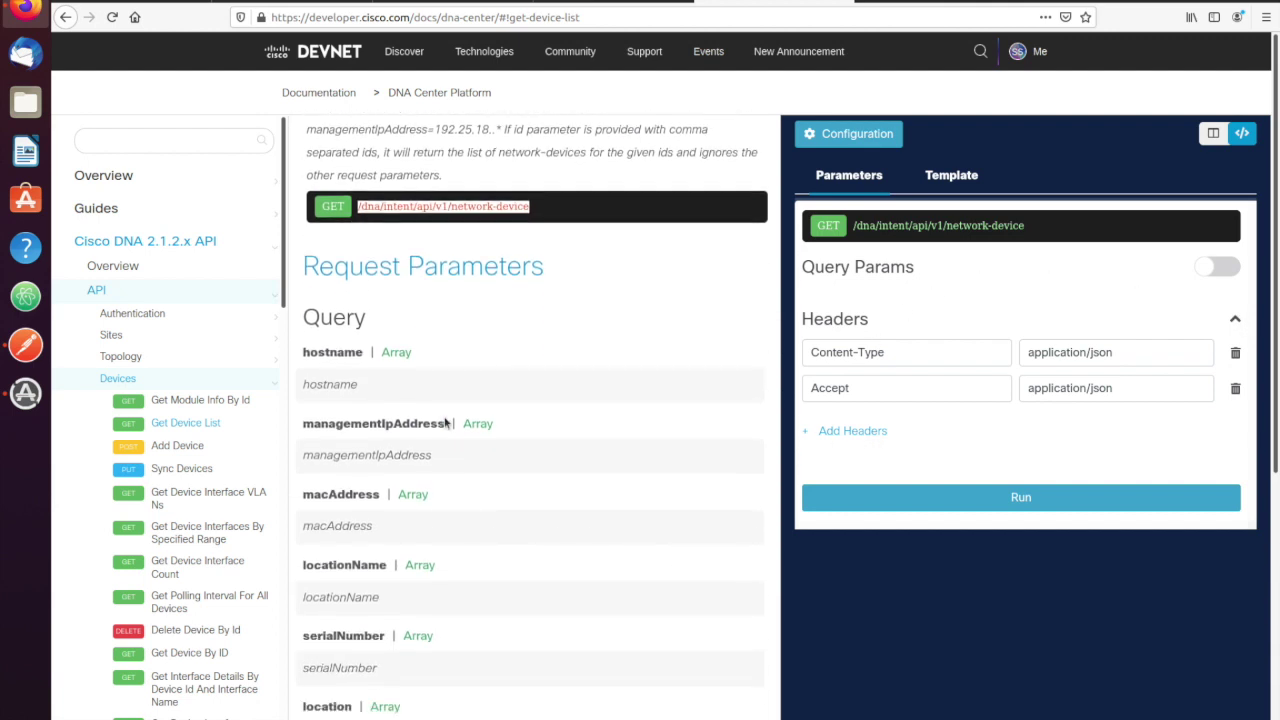
scroll(445, 422, "down", 15)
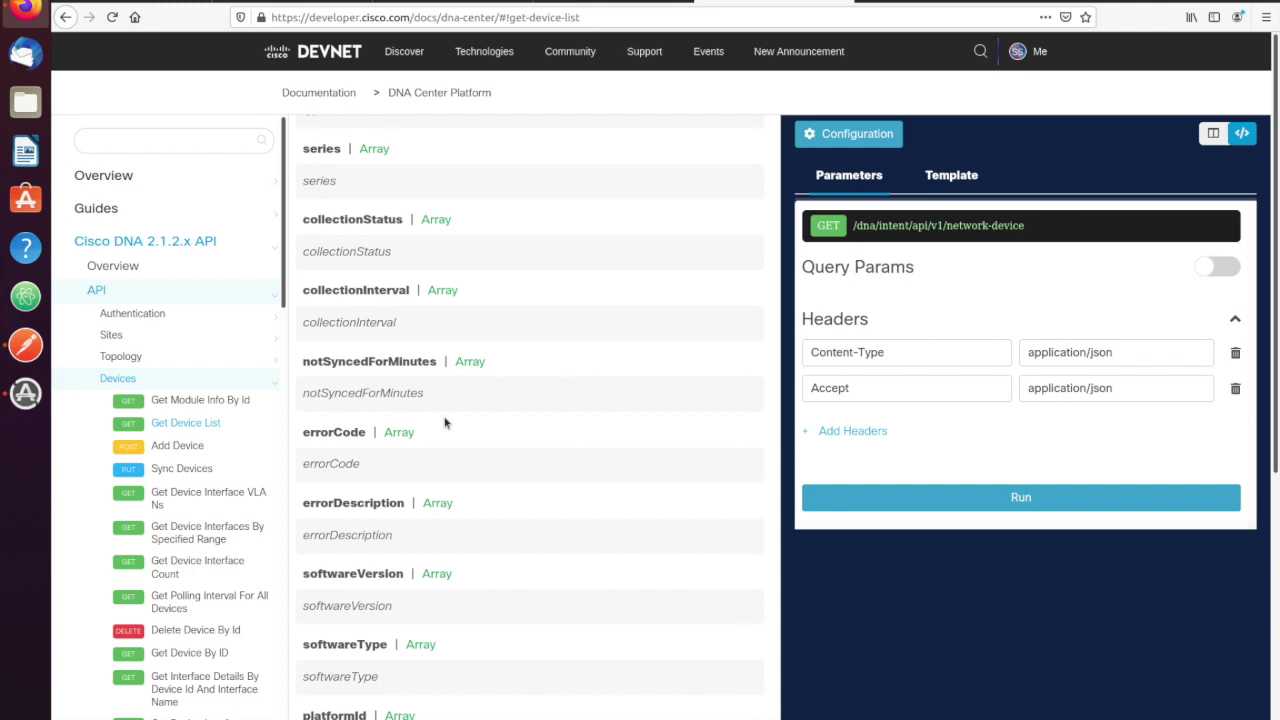
scroll(445, 422, "down", 15)
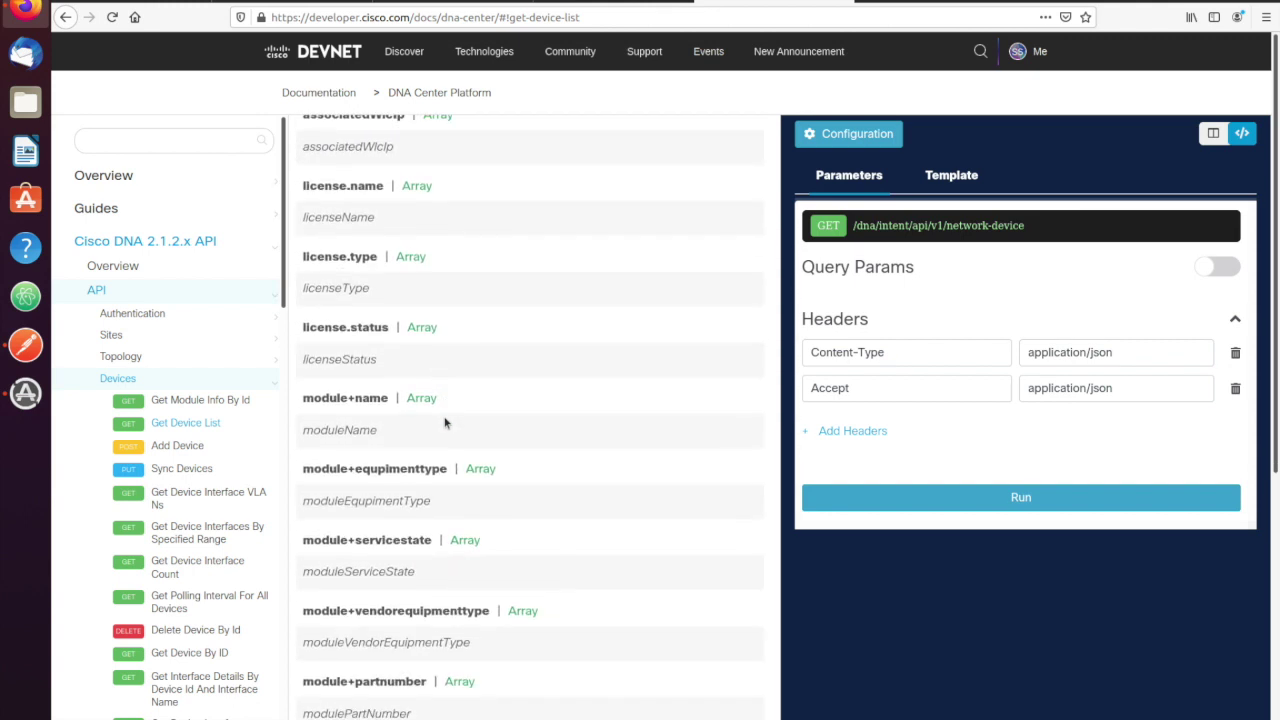
scroll(445, 422, "down", 5)
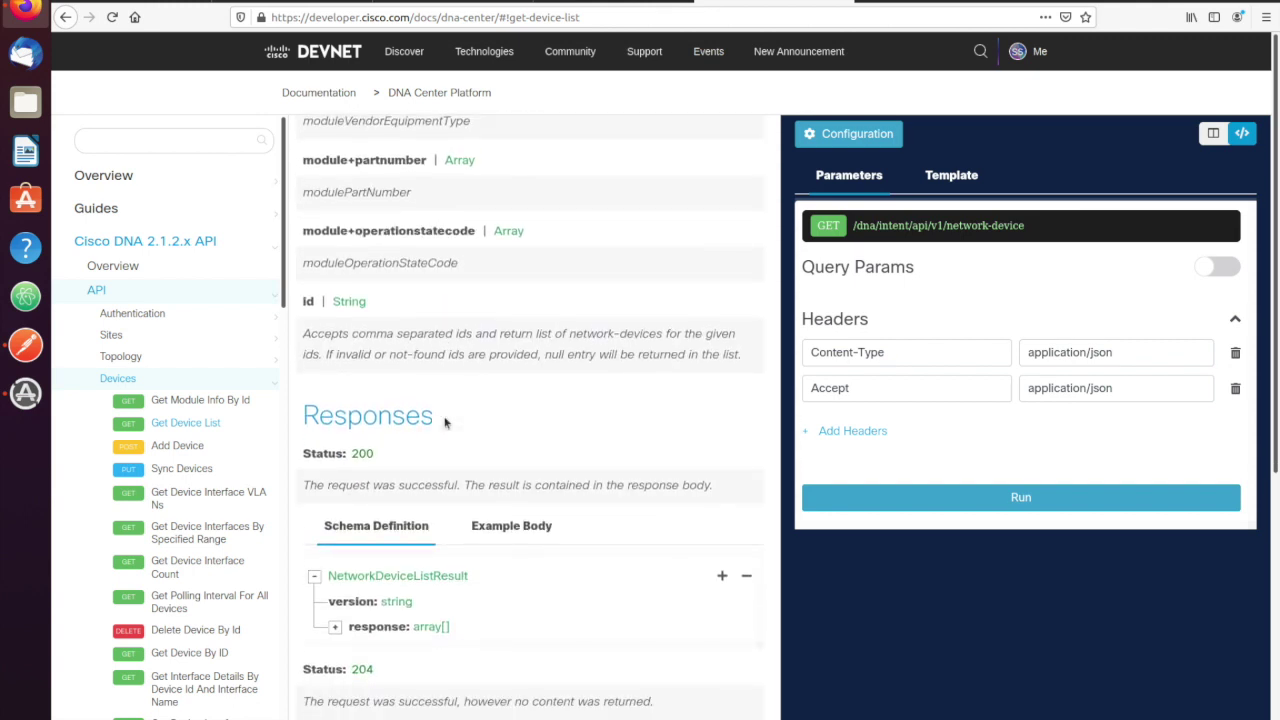
scroll(445, 422, "down", 5)
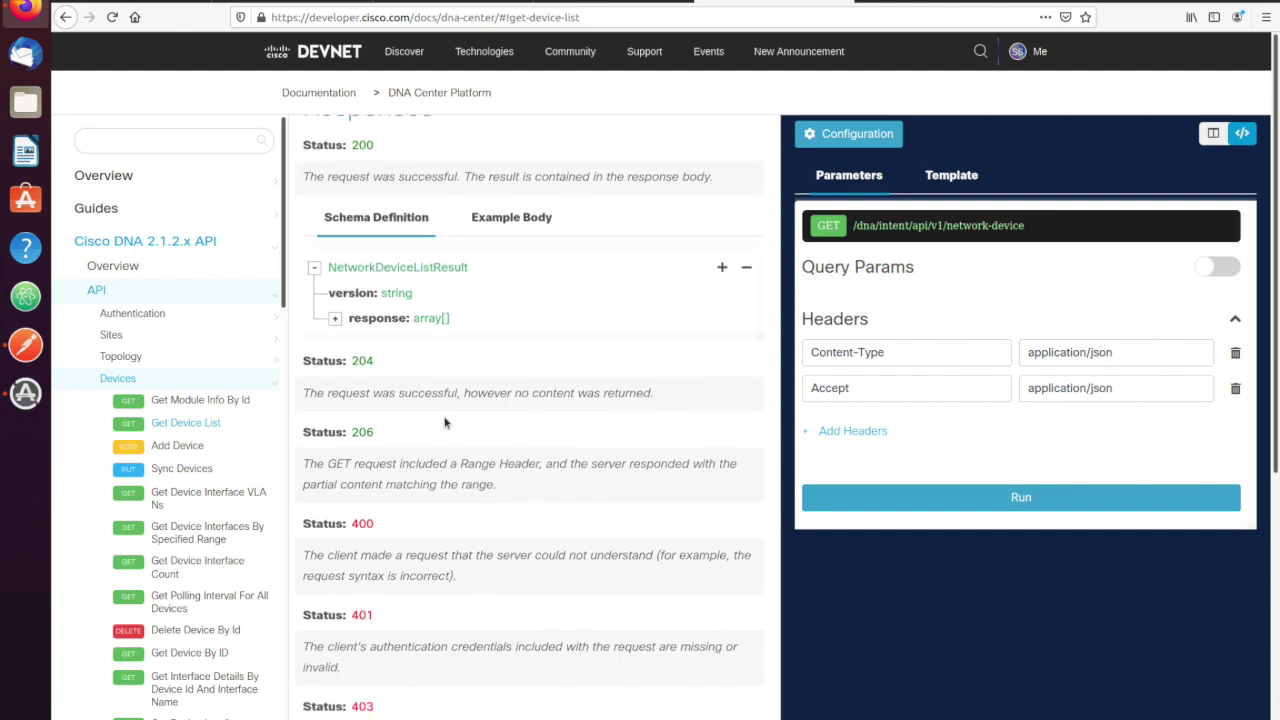
scroll(445, 422, "up", 15)
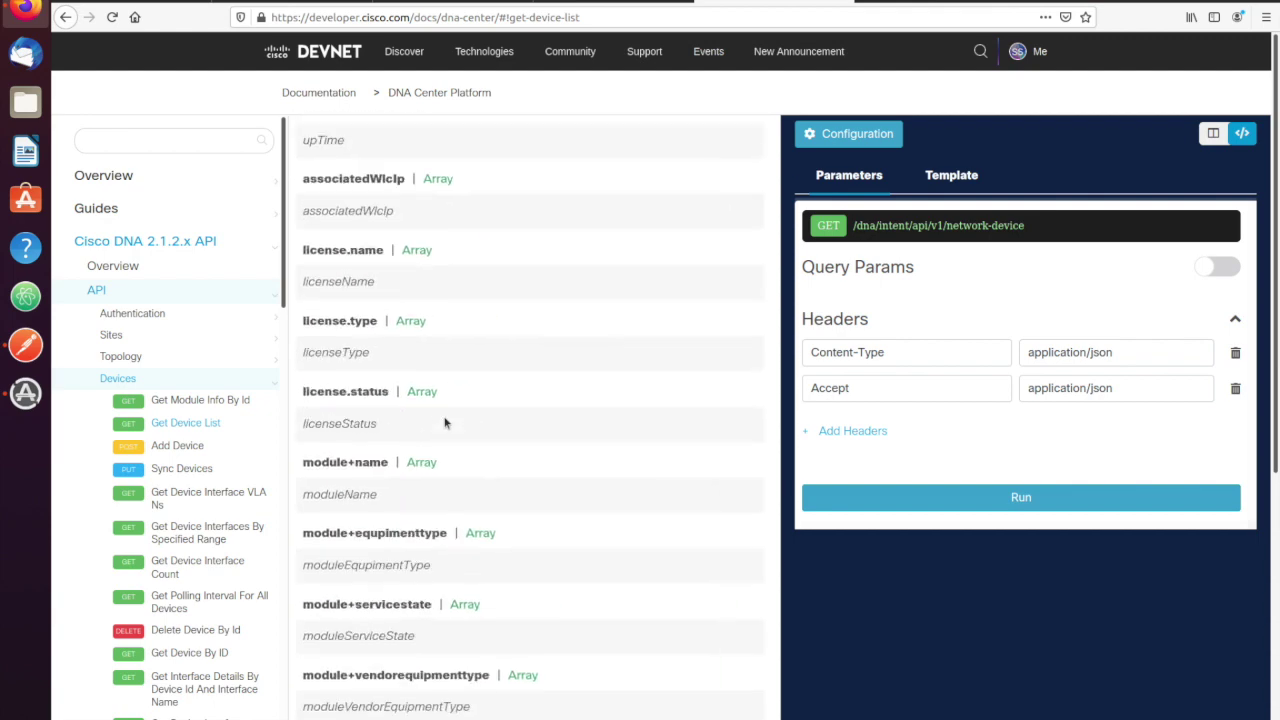
scroll(444, 417, "up", 18)
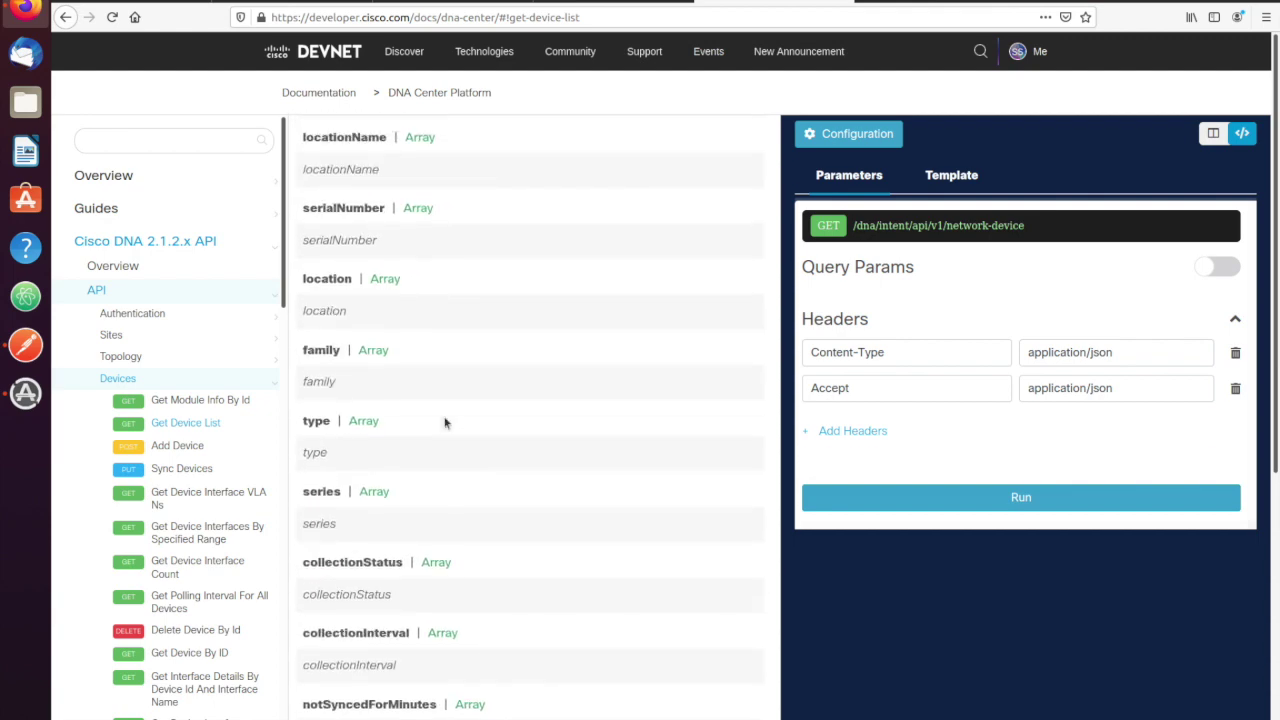
scroll(445, 422, "up", 5)
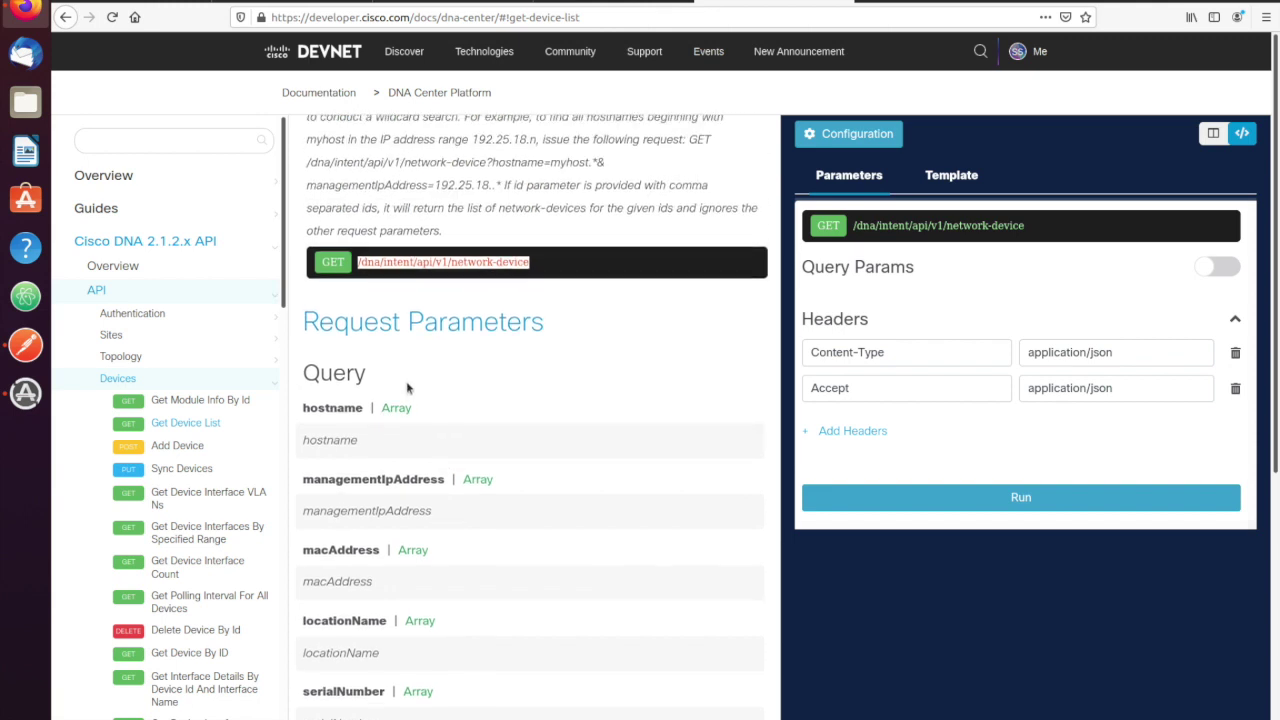
scroll(420, 412, "up", 1)
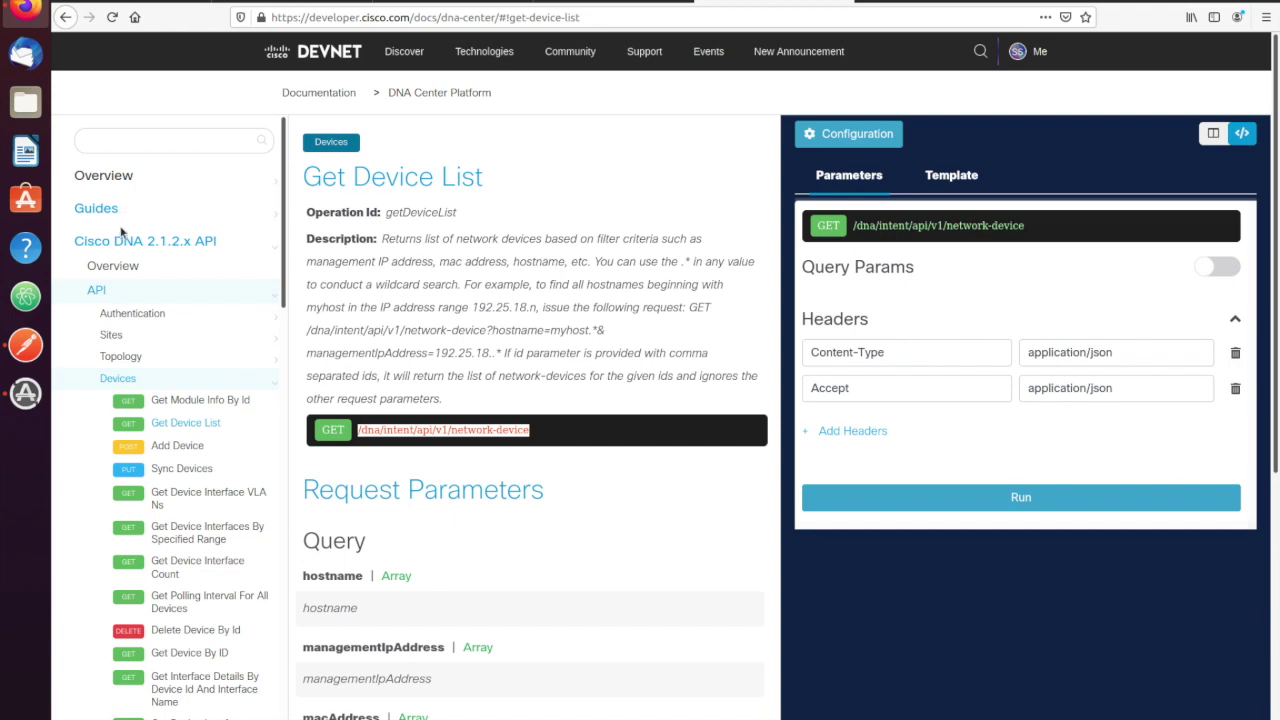
Find and highlight the 'Add an X-Auth-Token header' step in the guide's Device Inventory Example.
left_click(134, 267)
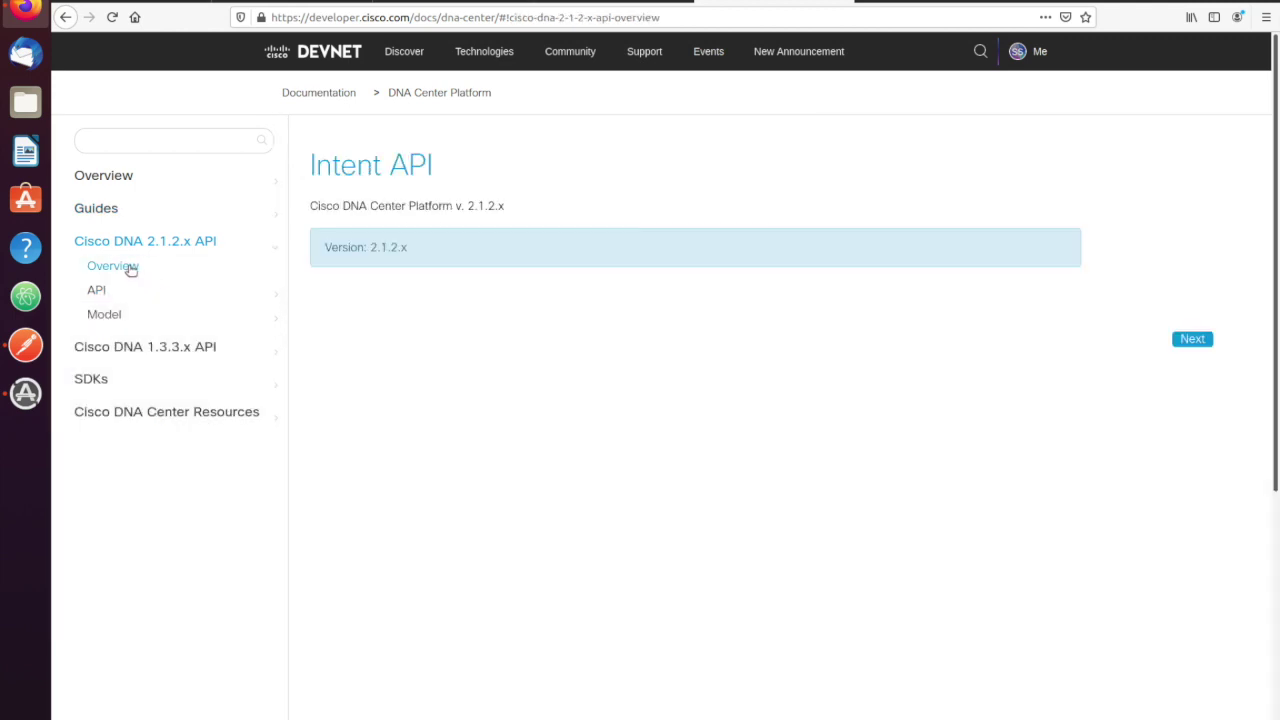
left_click(108, 208)
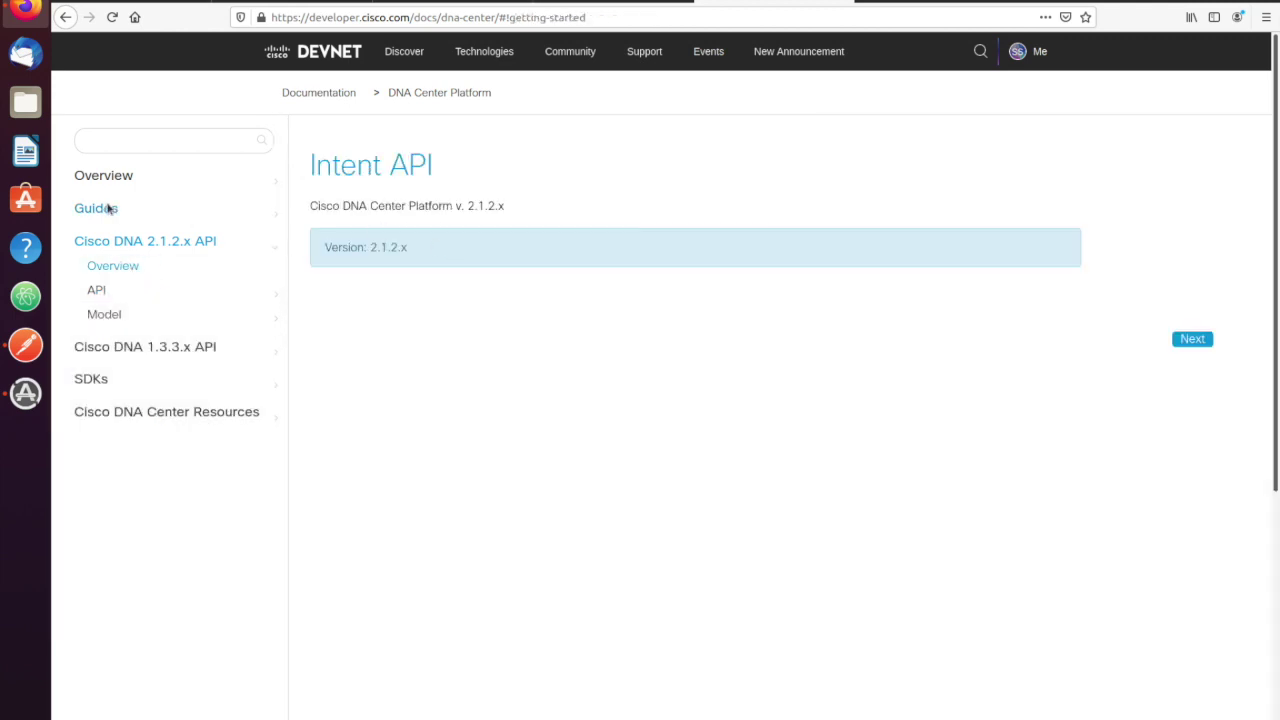
left_click(165, 309)
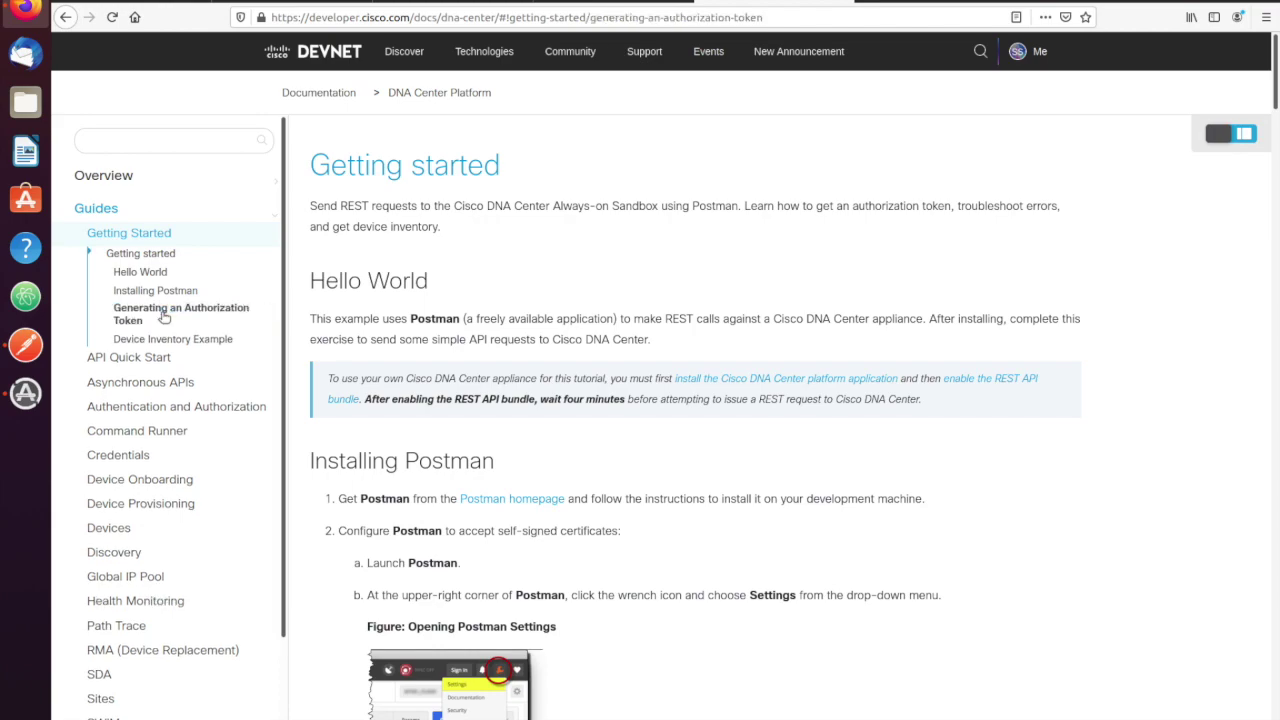
left_click(199, 304)
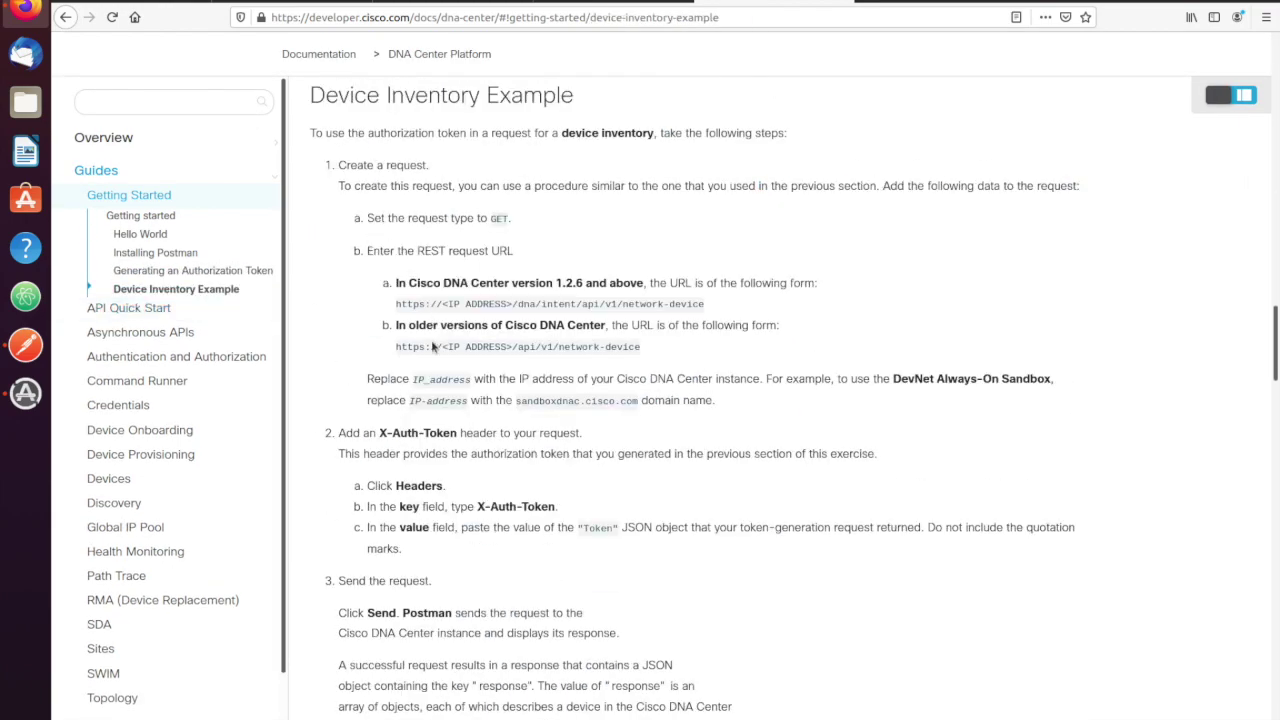
scroll(470, 325, "down", 2)
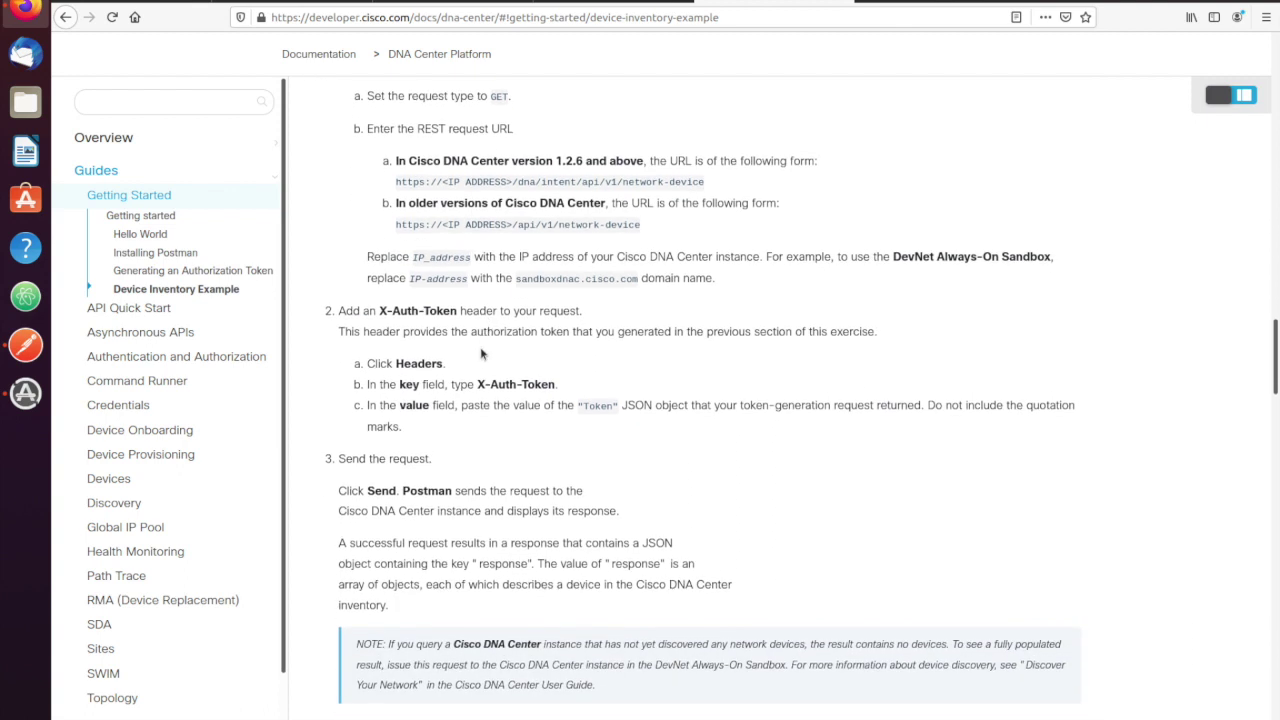
left_click_drag(338, 310, 591, 312)
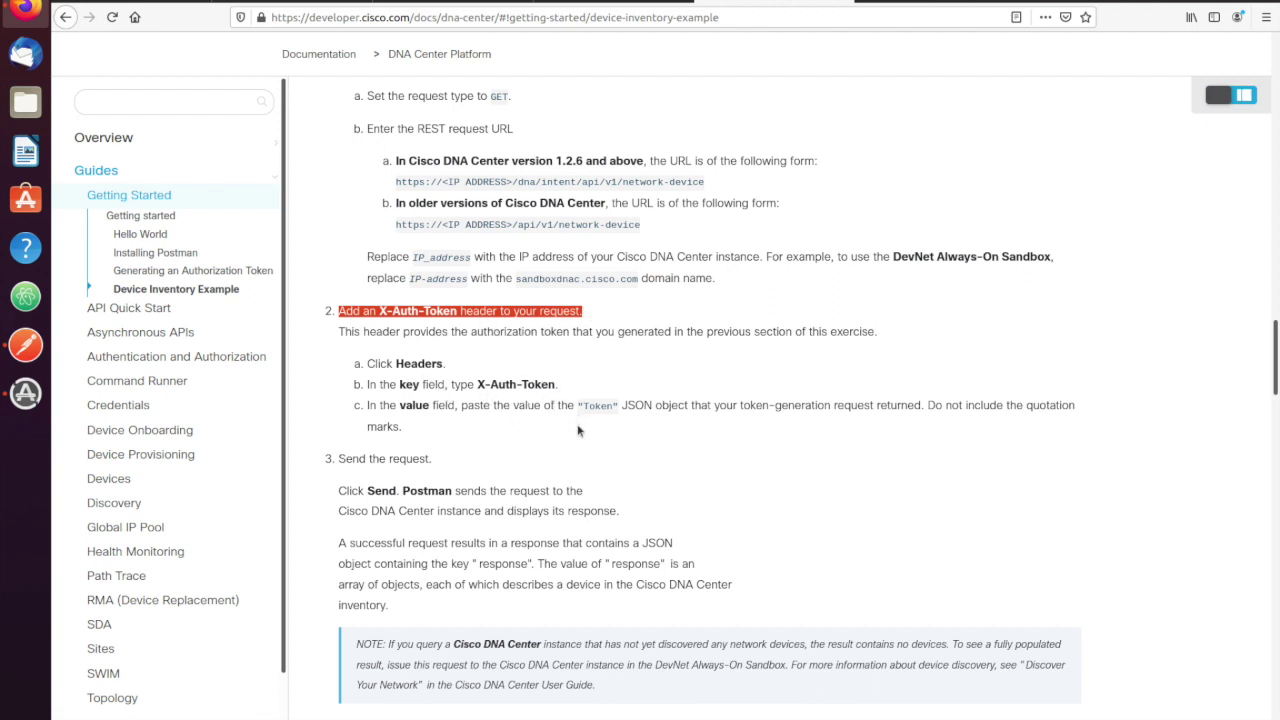
scroll(576, 447, "down", 1)
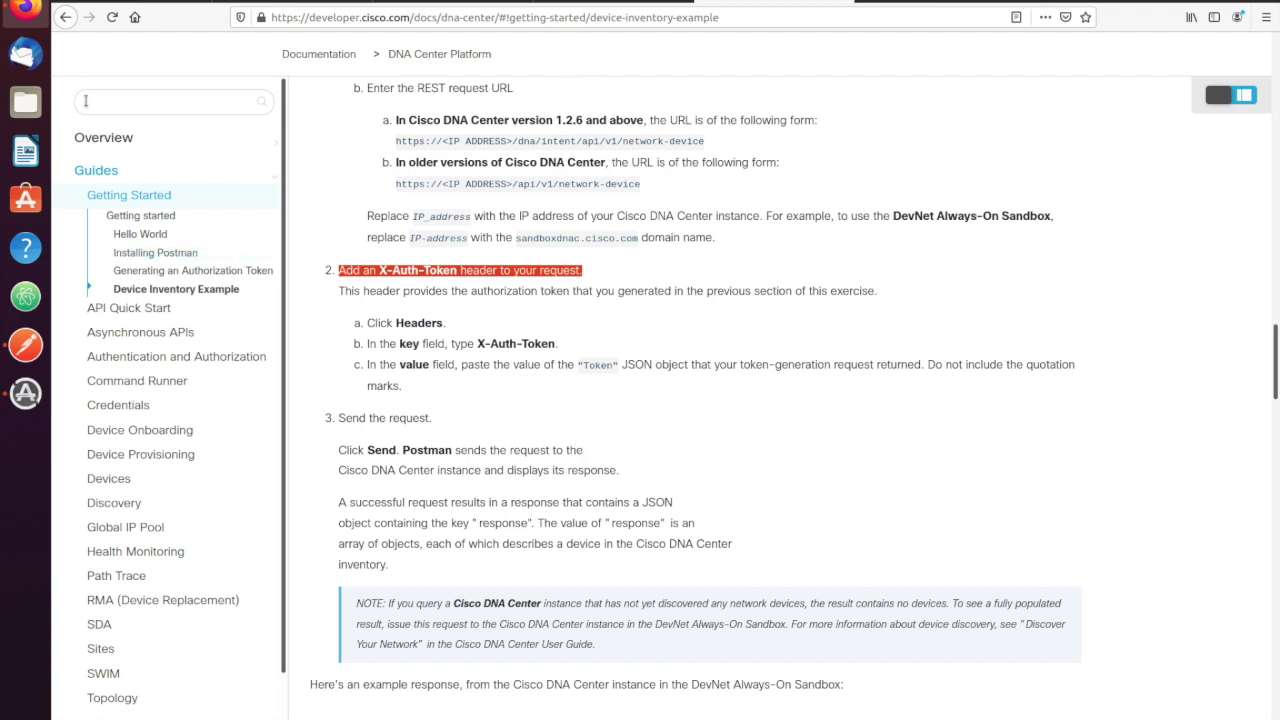
left_click(26, 345)
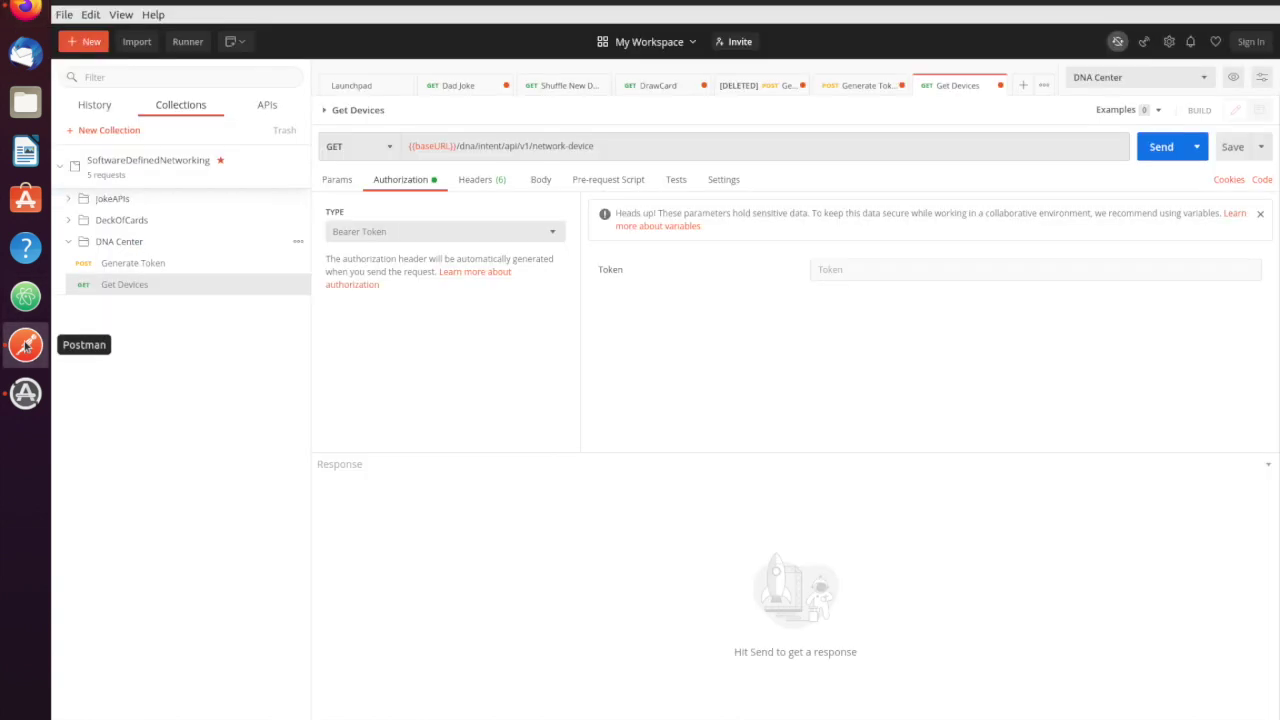
Keep Bearer Token auth on Get Devices, check its headers, then switch to Generate Token.
left_click(490, 236)
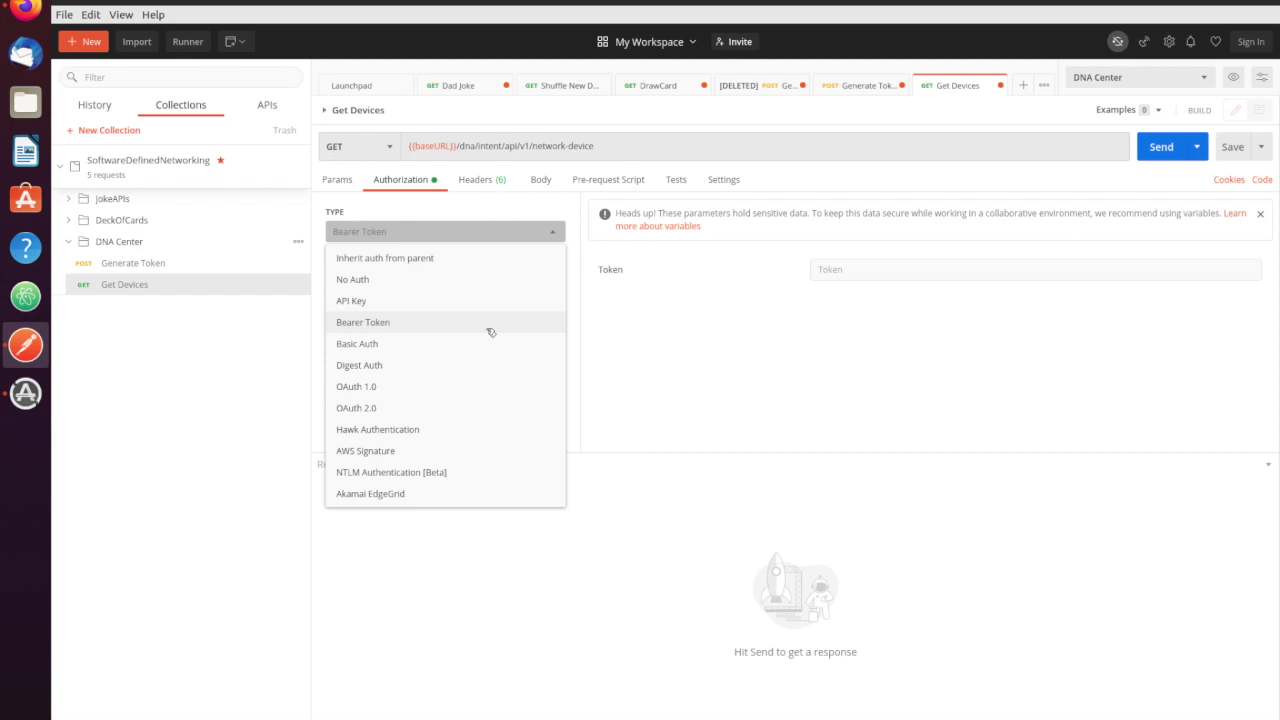
left_click(490, 332)
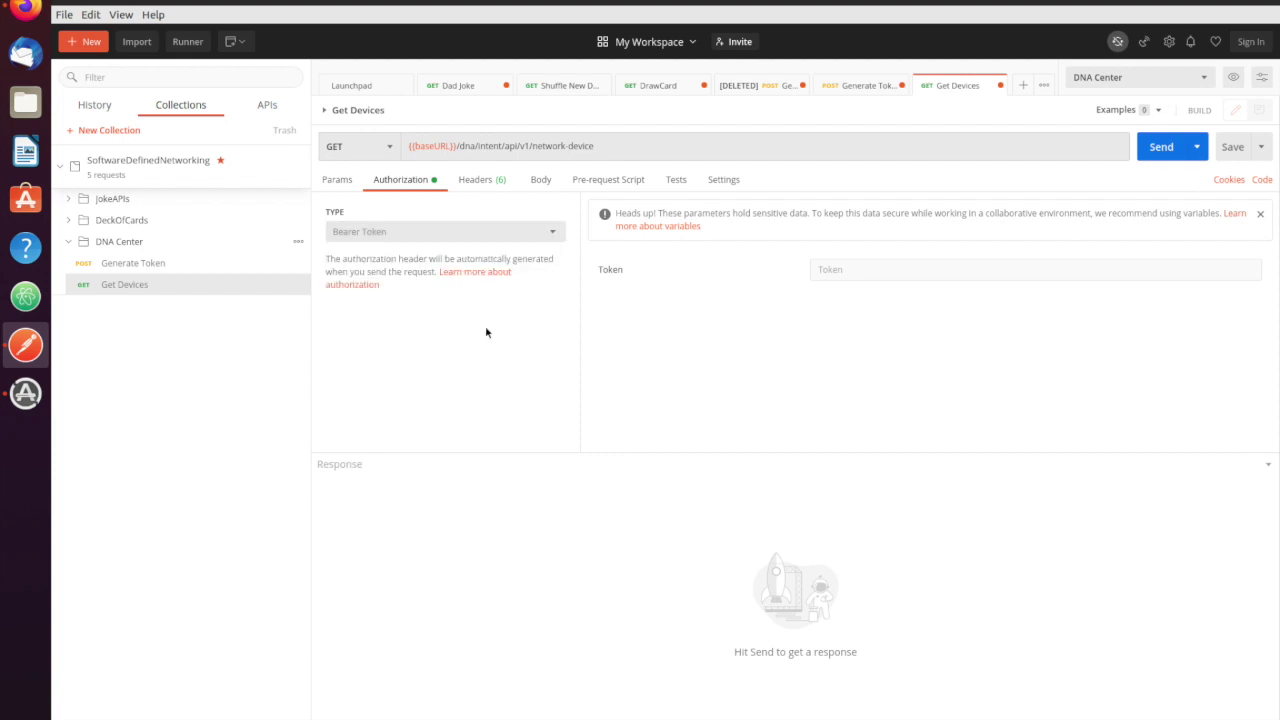
left_click(478, 180)
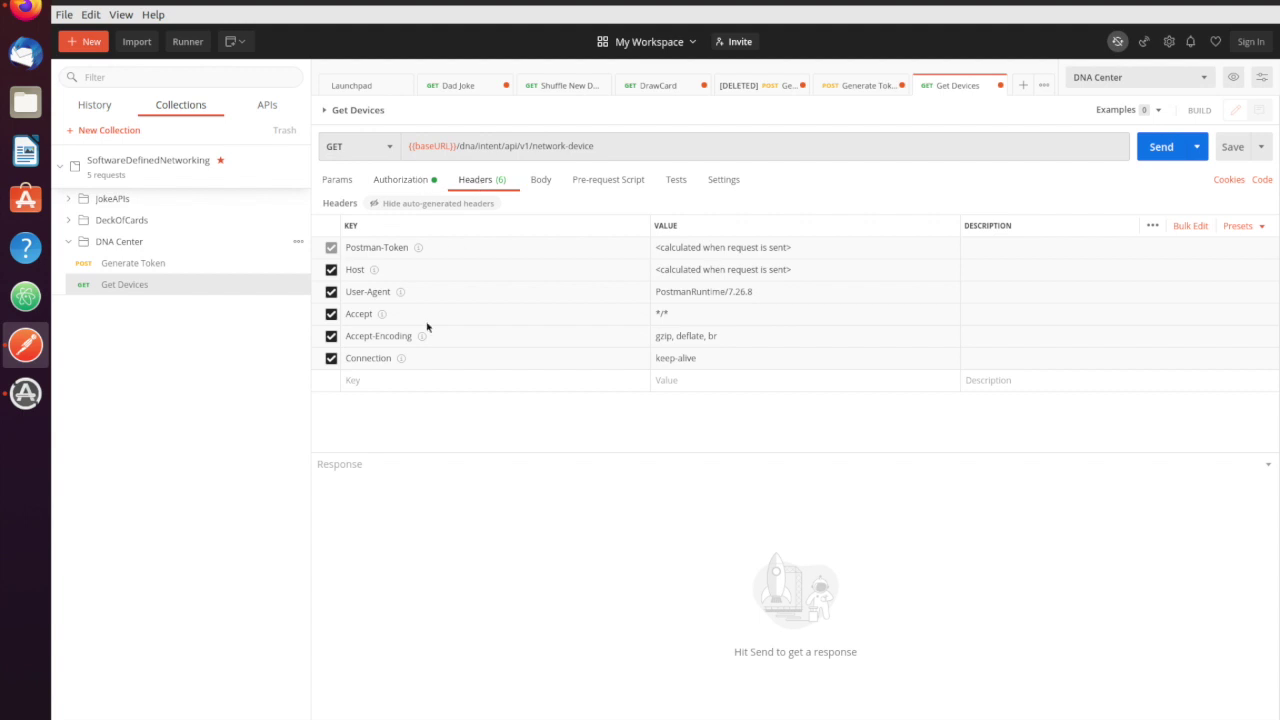
left_click(377, 376)
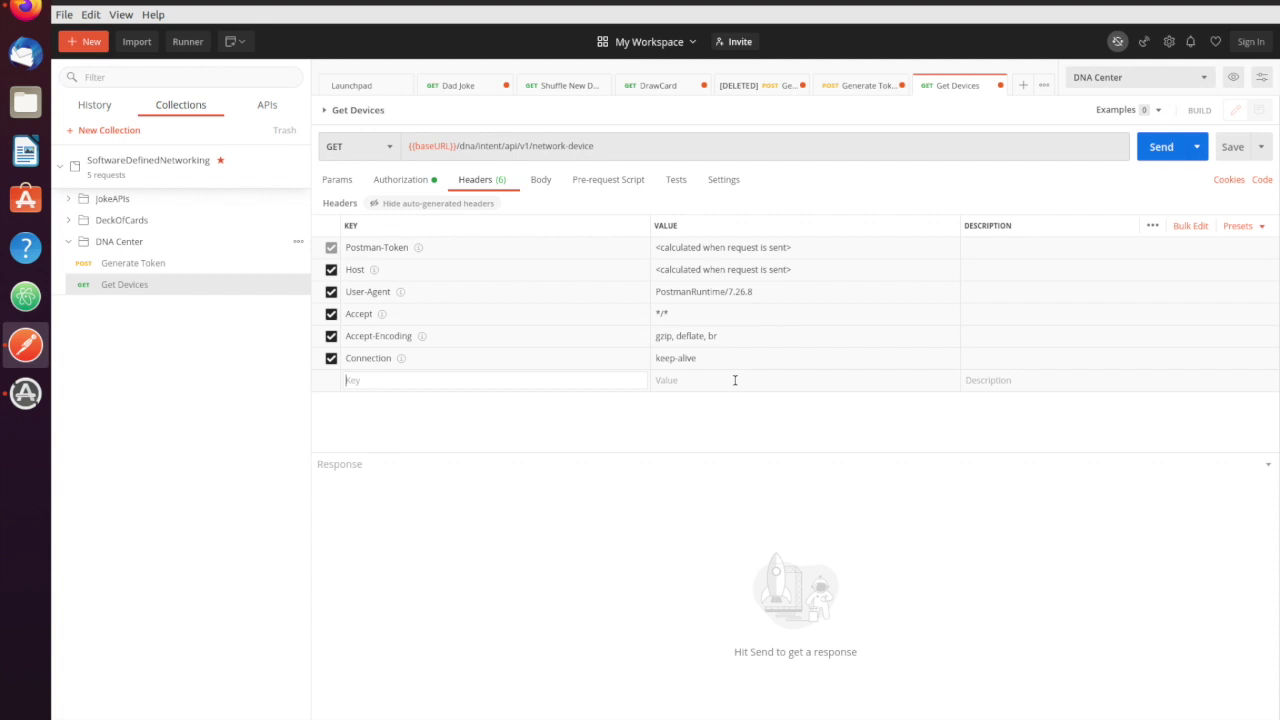
left_click(140, 263)
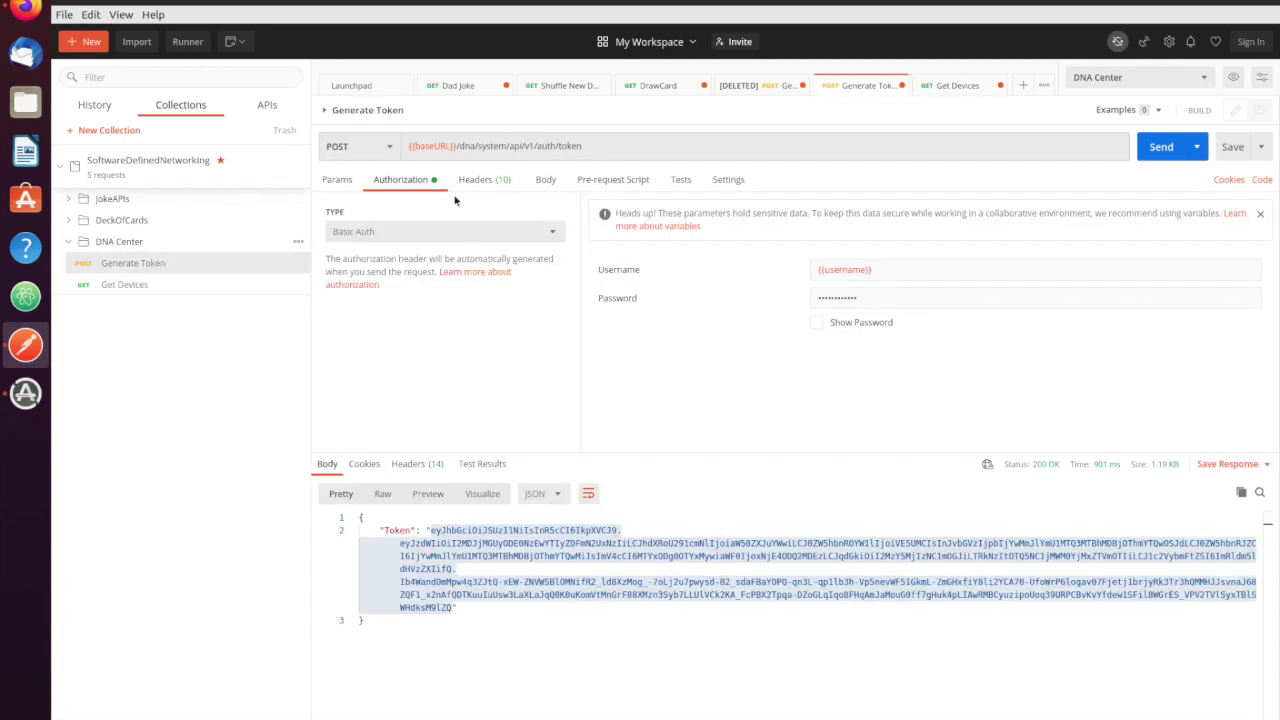
Show Generate Token's empty Tests script and check the DNA Center environment variables.
left_click(686, 180)
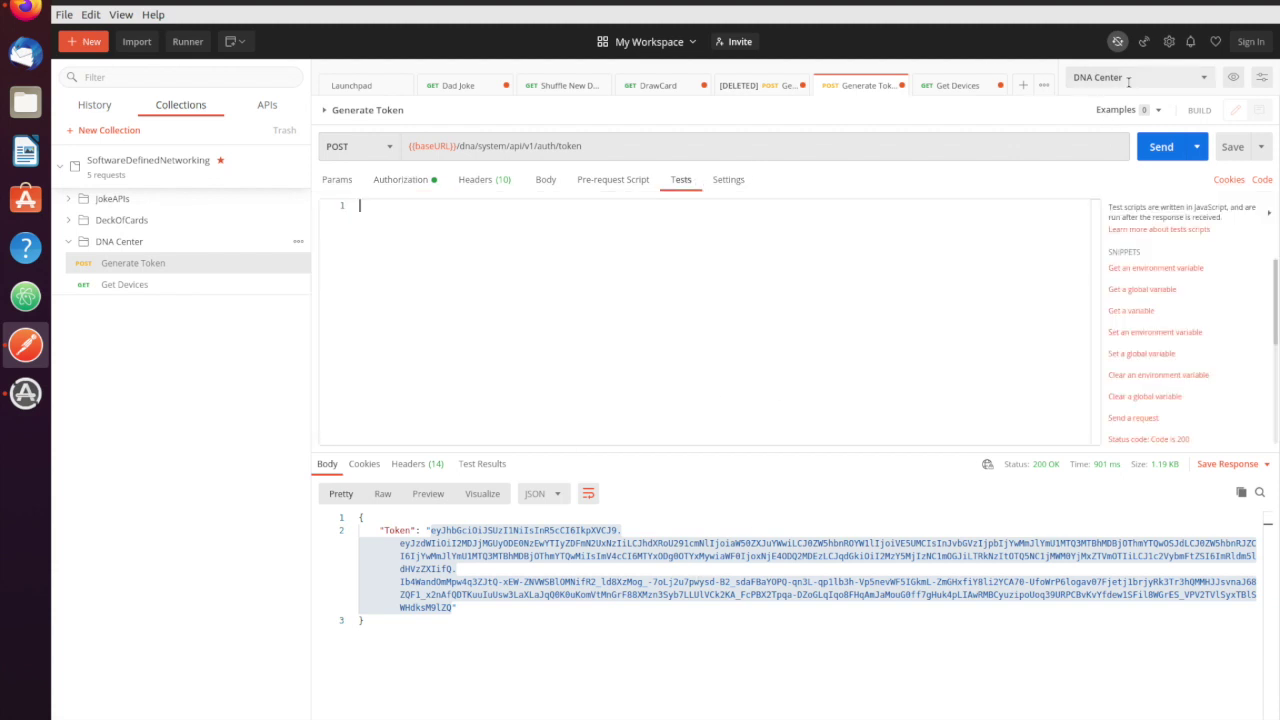
left_click(1236, 78)
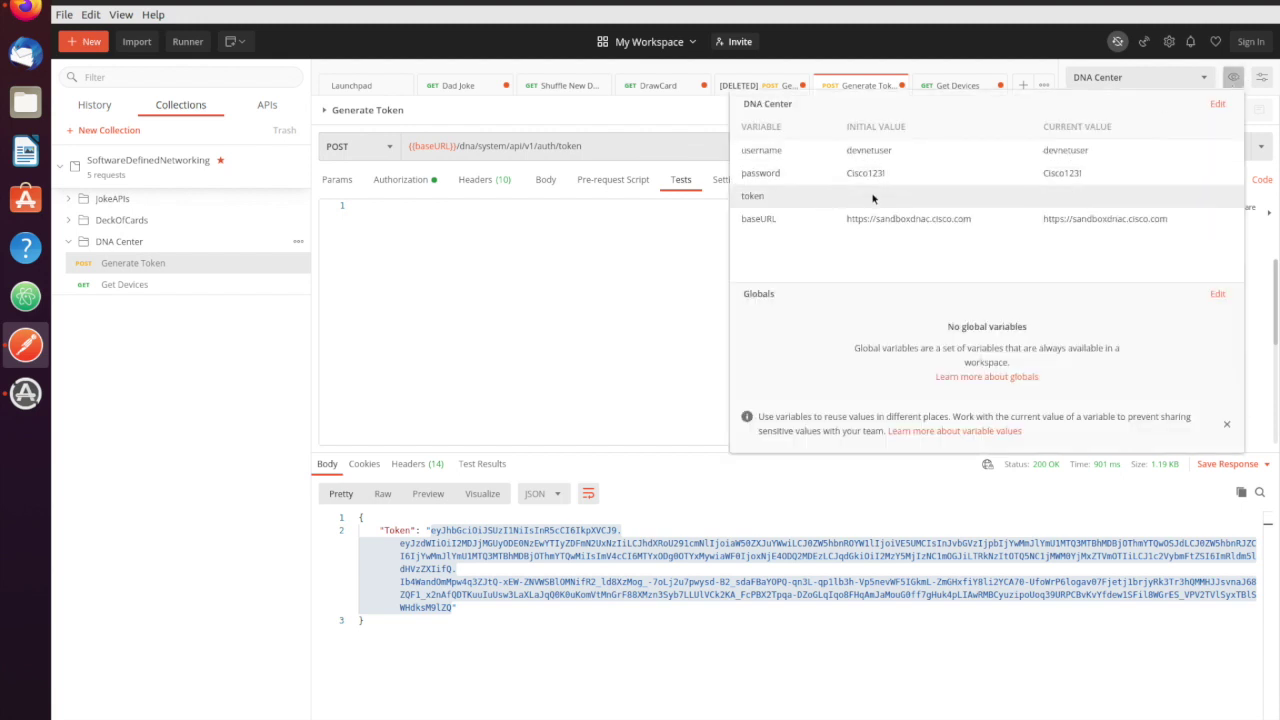
left_click(571, 281)
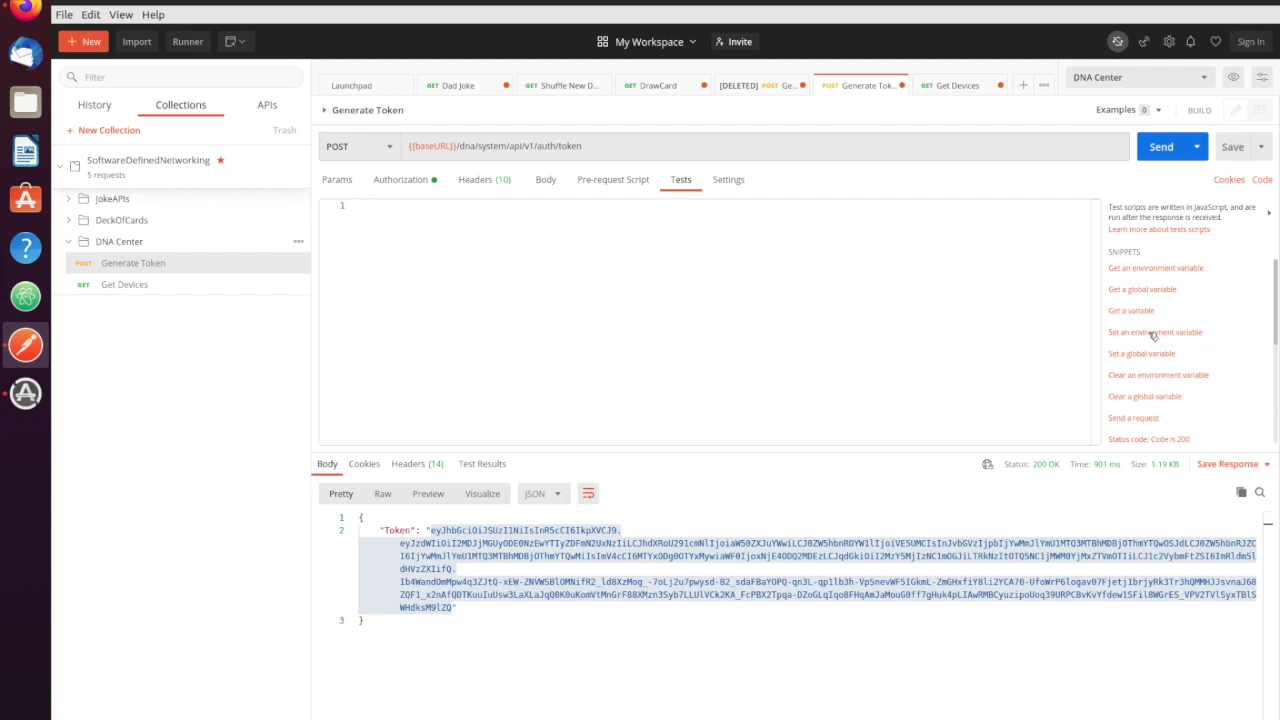
Insert pm.environment.set("token", "variable_value"); into the Generate Token Tests script, below a blank first line.
left_click(1153, 333)
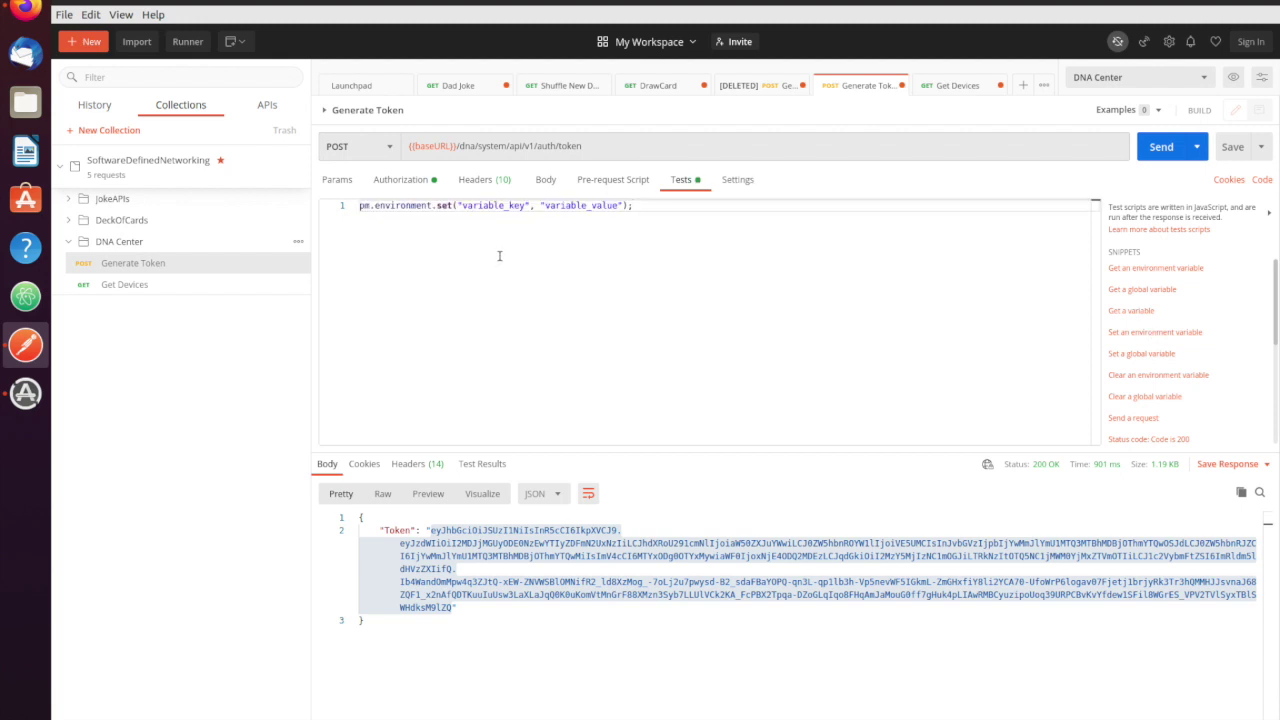
left_click_drag(524, 205, 464, 210)
type("to")
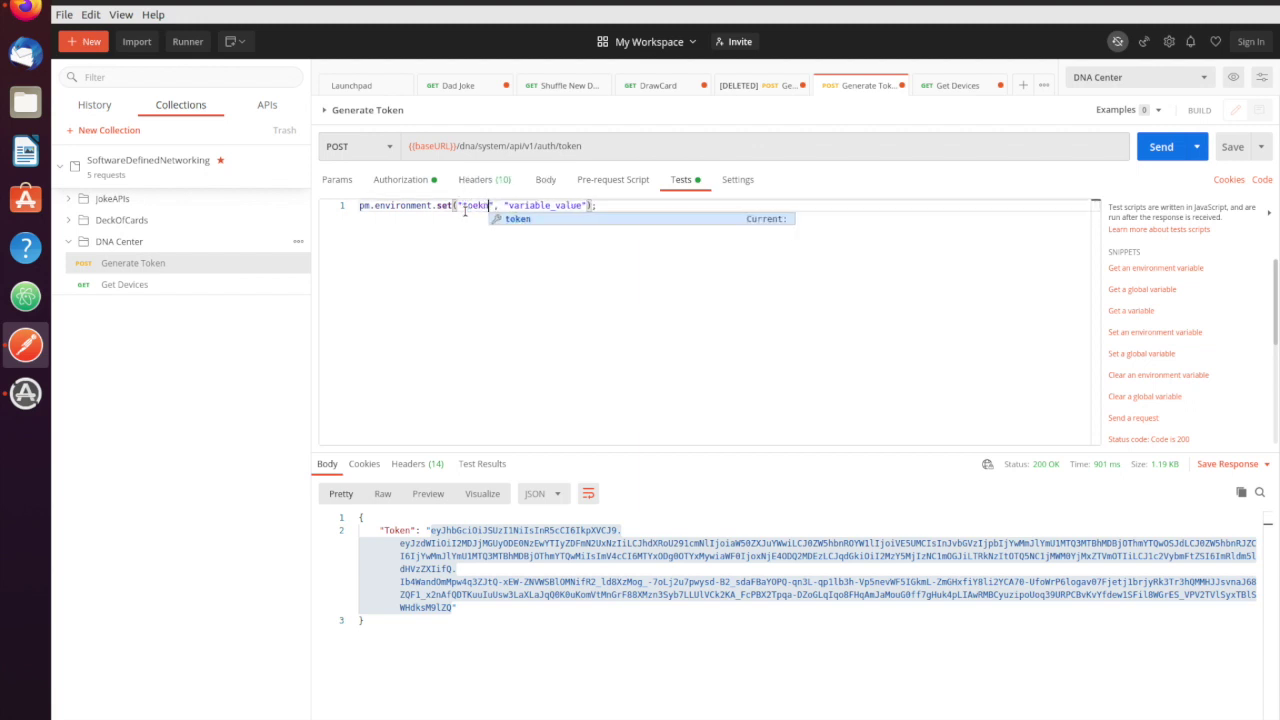
type("ken")
left_click(501, 268)
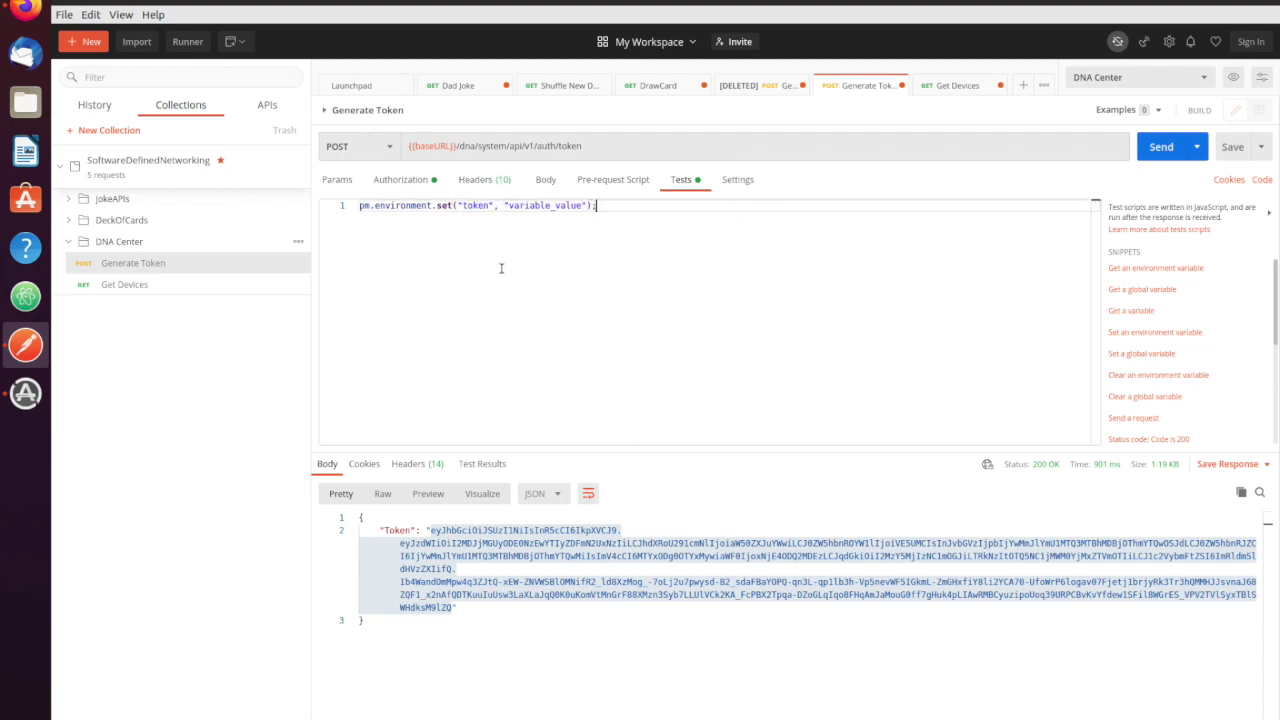
left_click(359, 205)
key("Return")
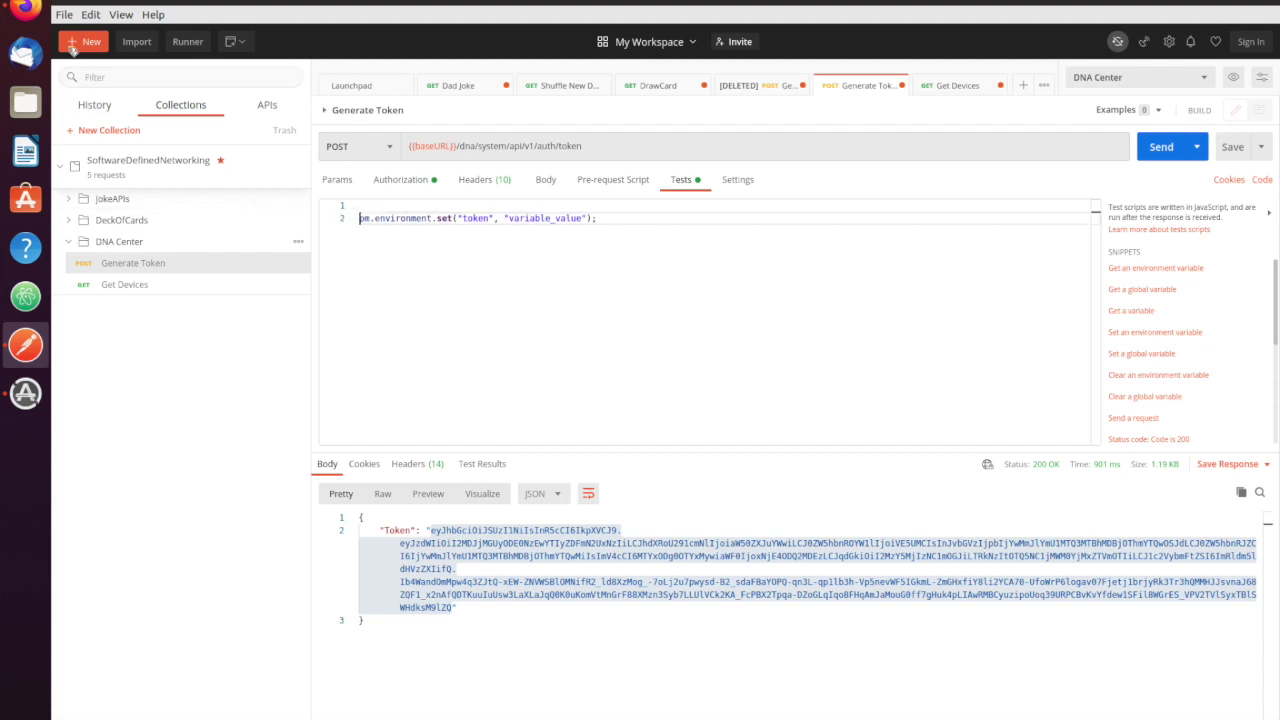
Read the Basic Auth steps in Firefox's 'Generating an Authorization Token' guide, then return to Postman.
left_click(25, 12)
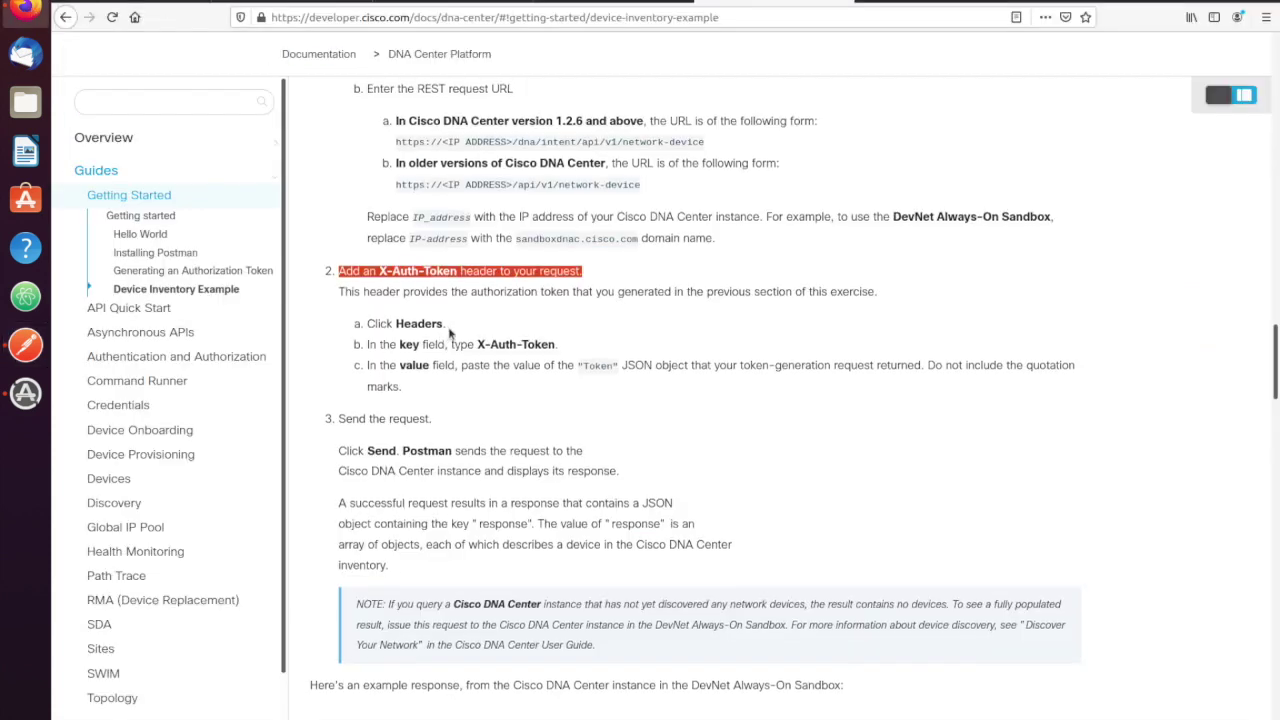
scroll(449, 334, "up", 1)
left_click(205, 270)
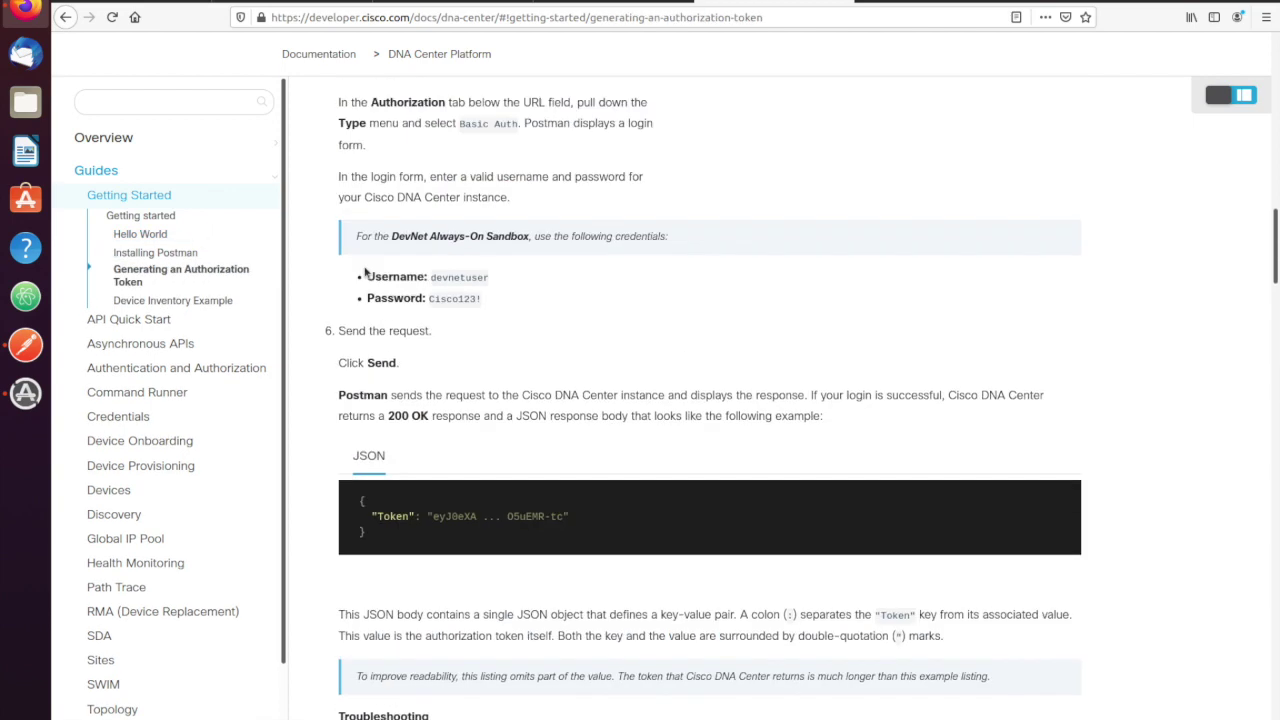
scroll(494, 430, "down", 2)
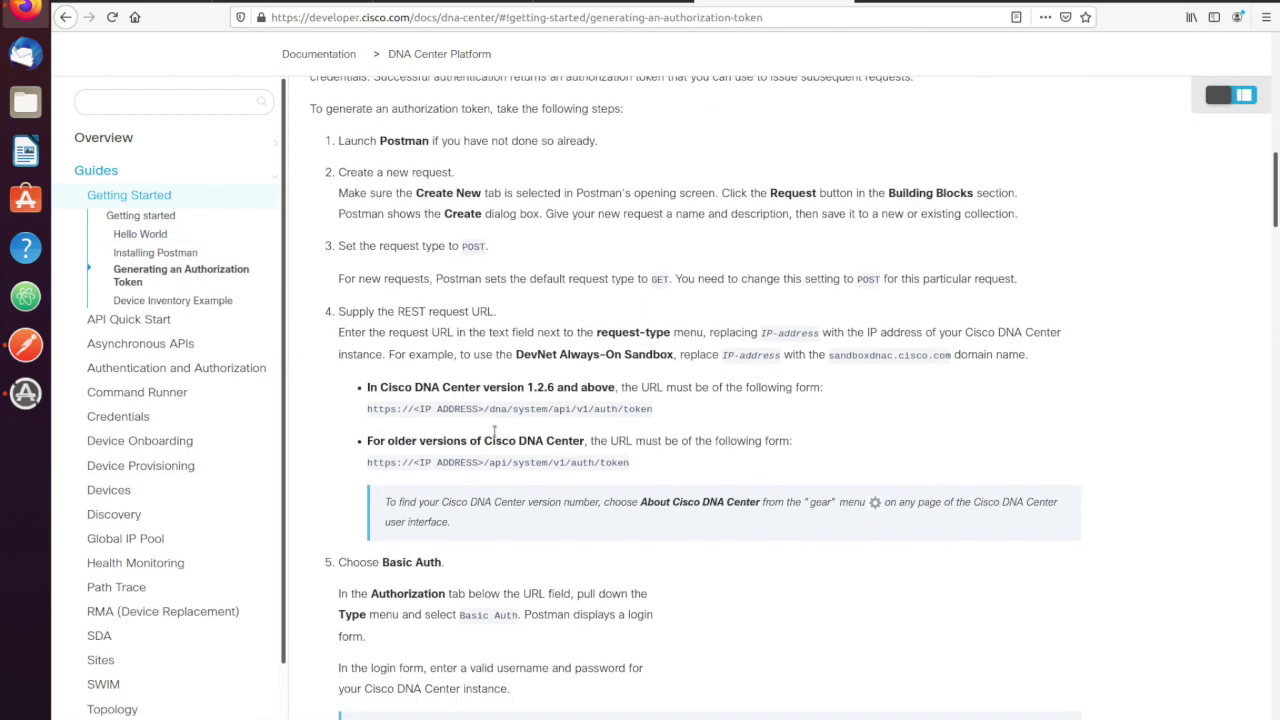
scroll(494, 430, "down", 1)
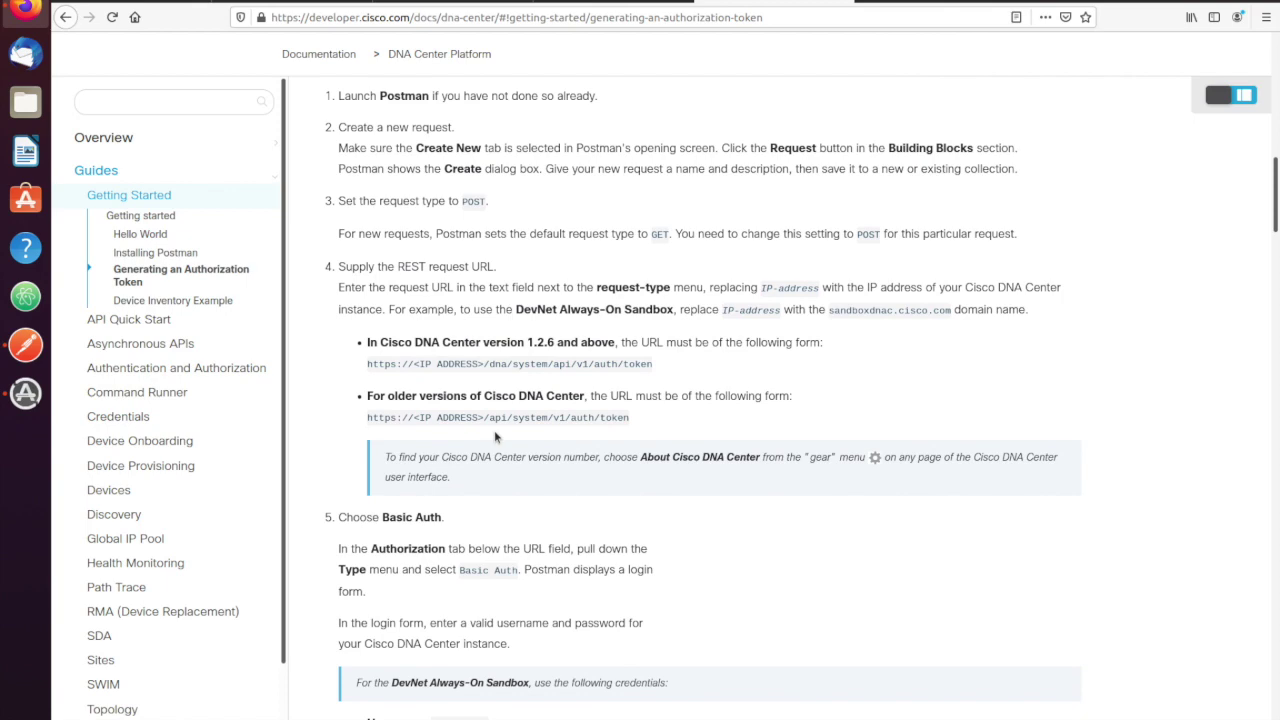
scroll(494, 436, "down", 6)
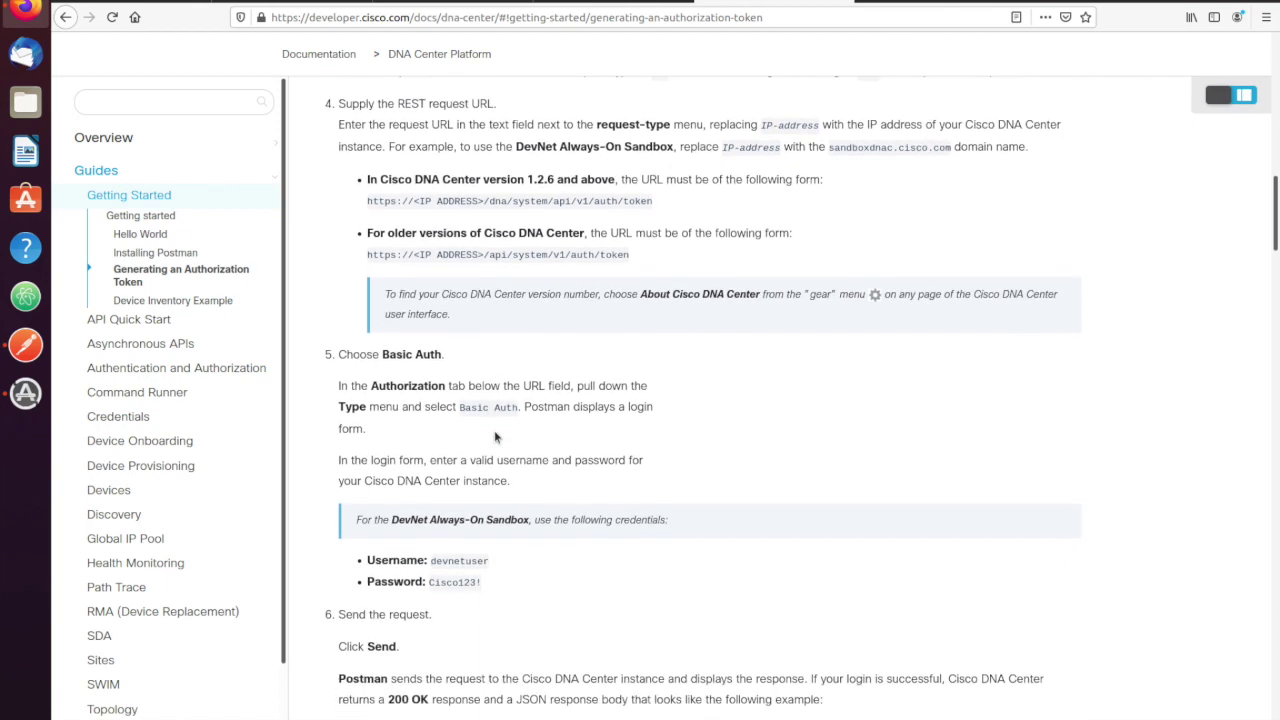
scroll(494, 437, "down", 7)
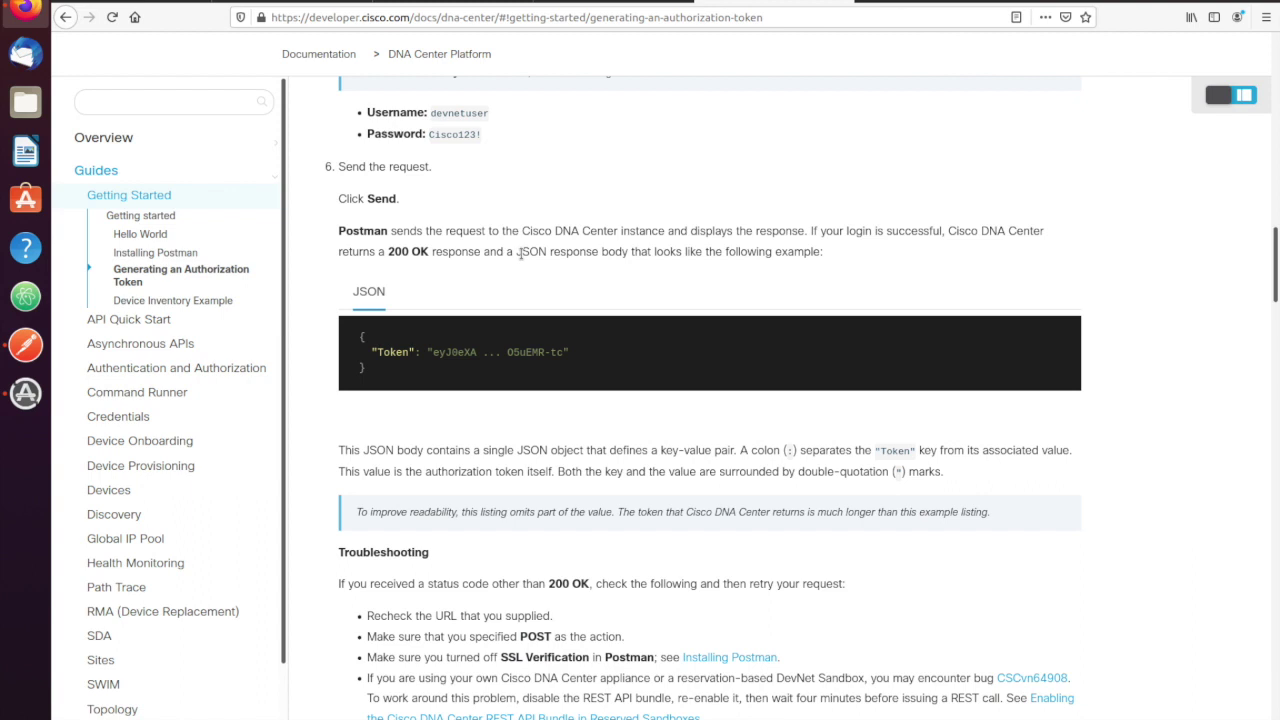
scroll(520, 253, "up", 5)
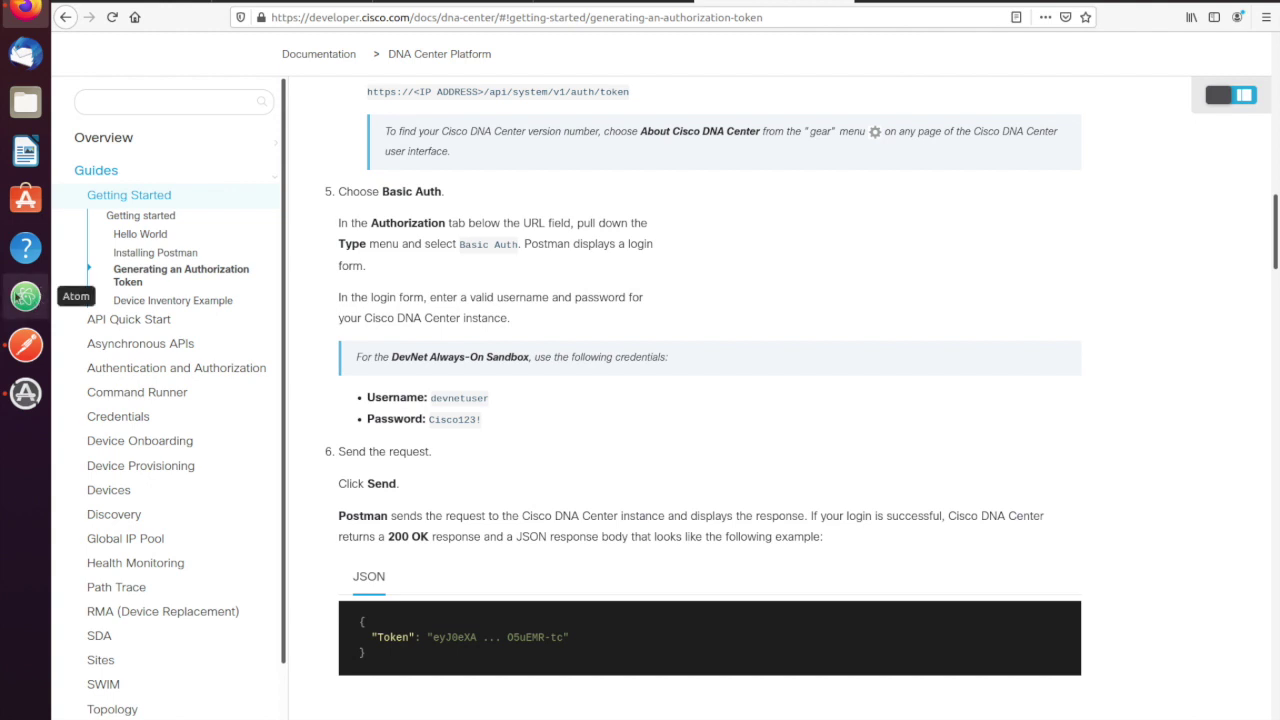
left_click(25, 345)
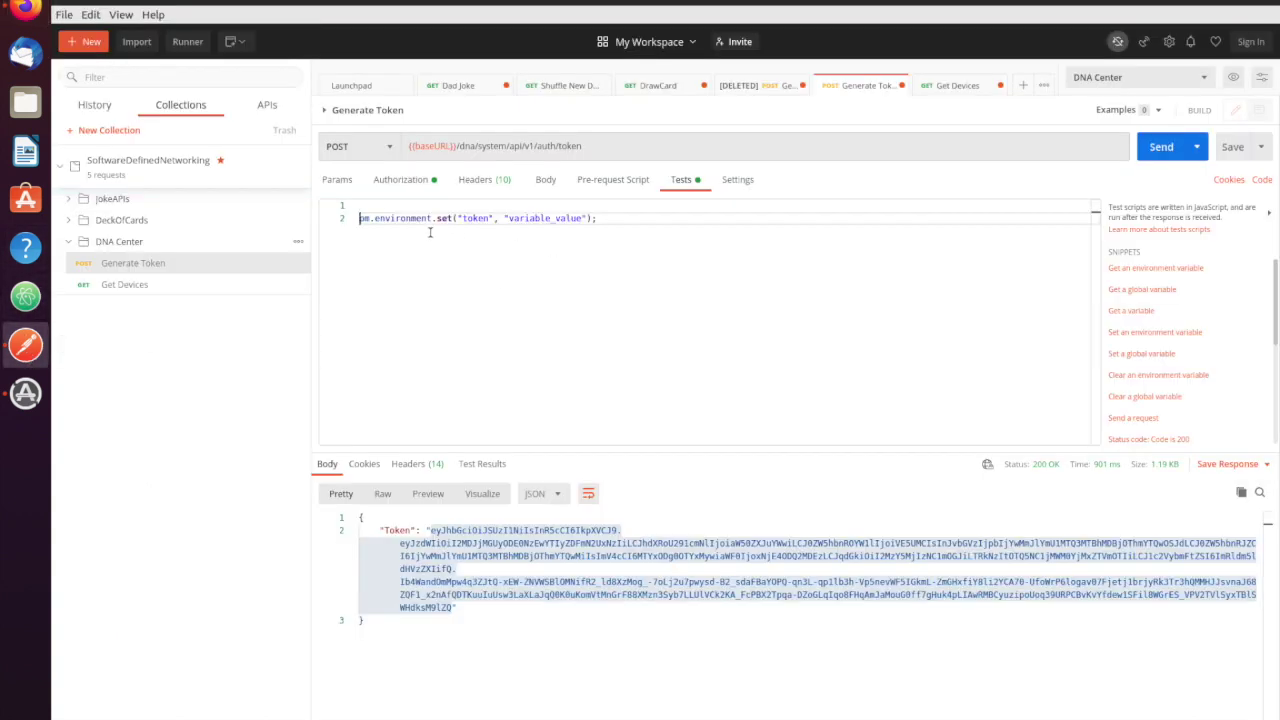
Start line 1 of the Generate Token script with 'var', then return to the Postman virtual machine.
left_click(385, 205)
type("var")
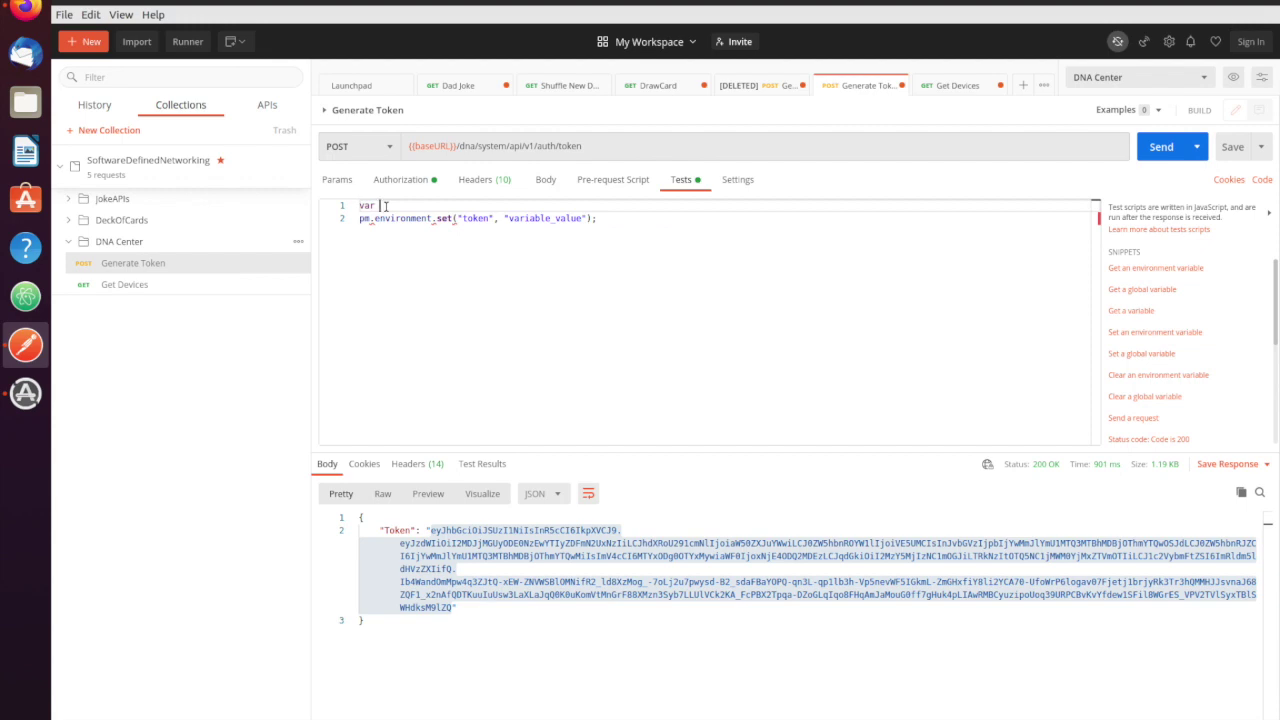
key("ctrl+Up")
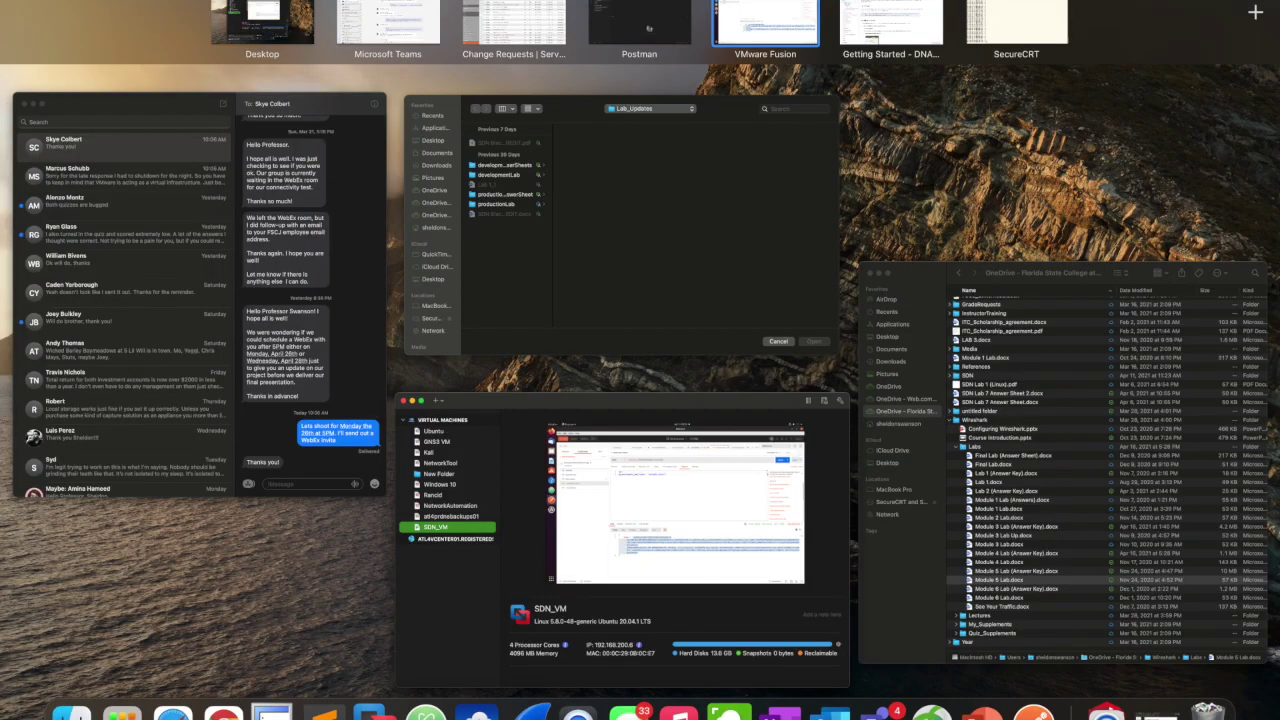
left_click(636, 24)
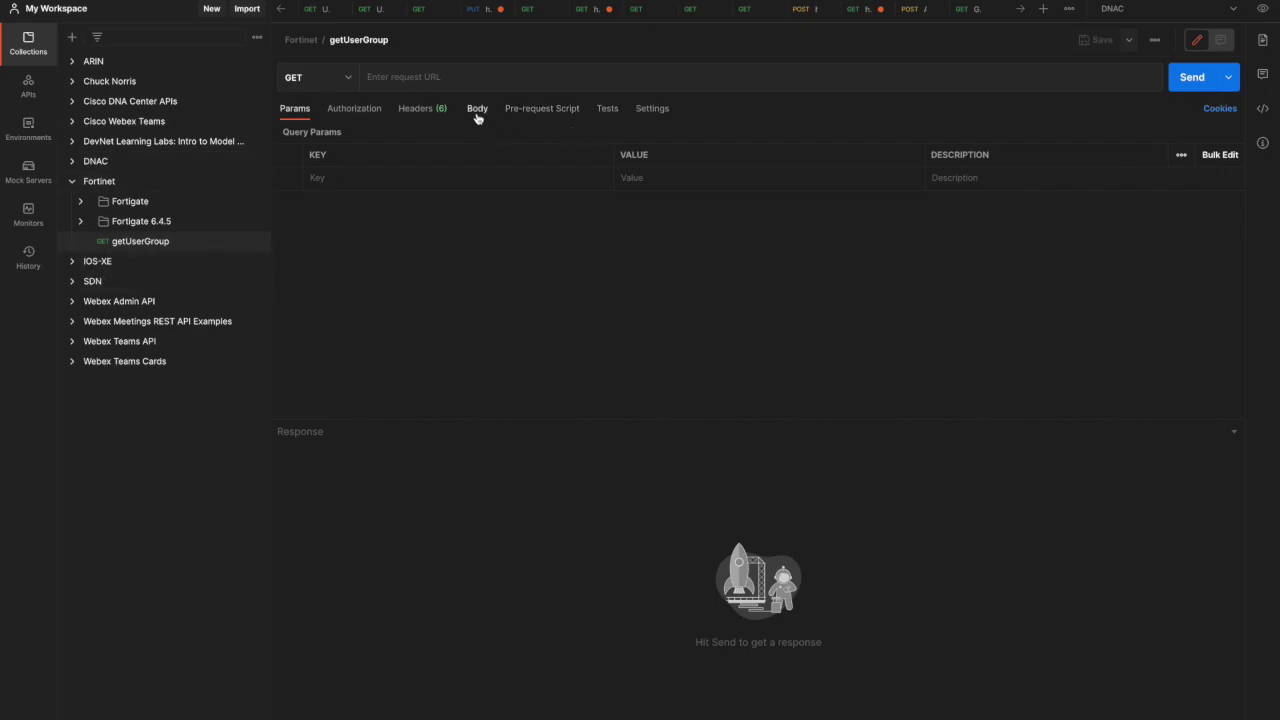
key("ctrl+Up")
left_click(720, 42)
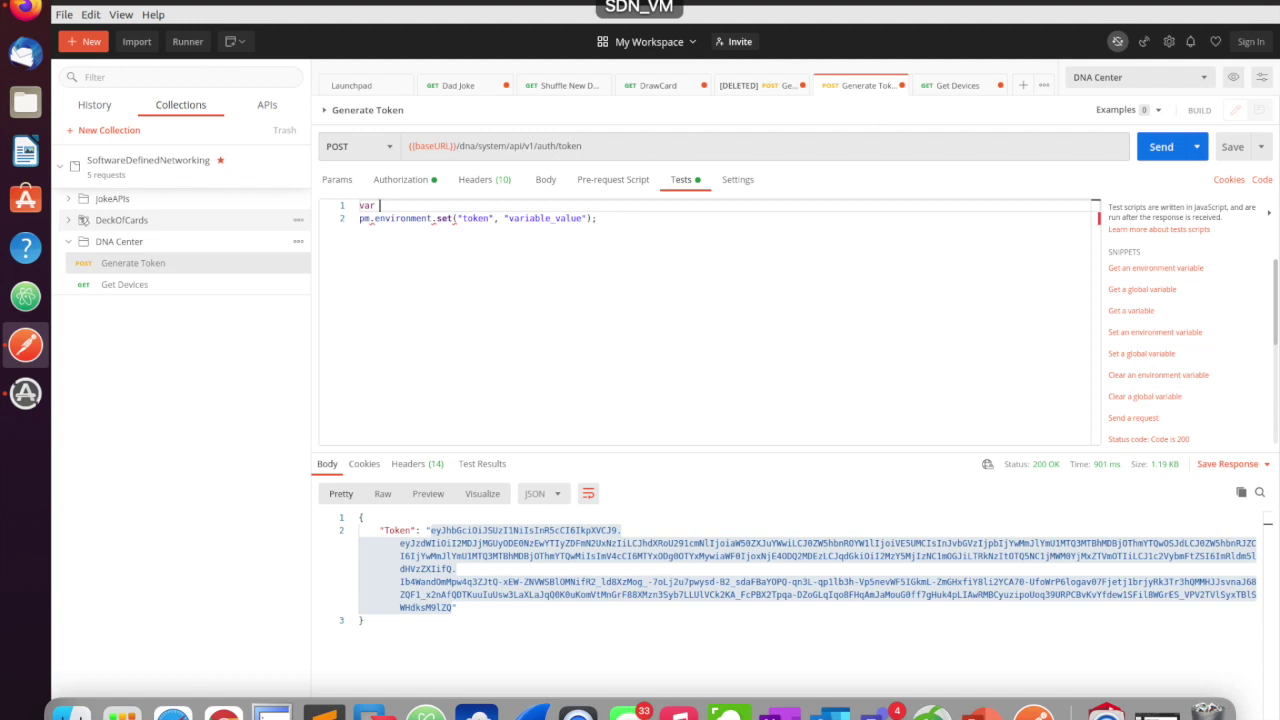
Copy the JSON.parse(responseBody) first line from Shuffle New Deck Qty 1's Tests script.
left_click(76, 222)
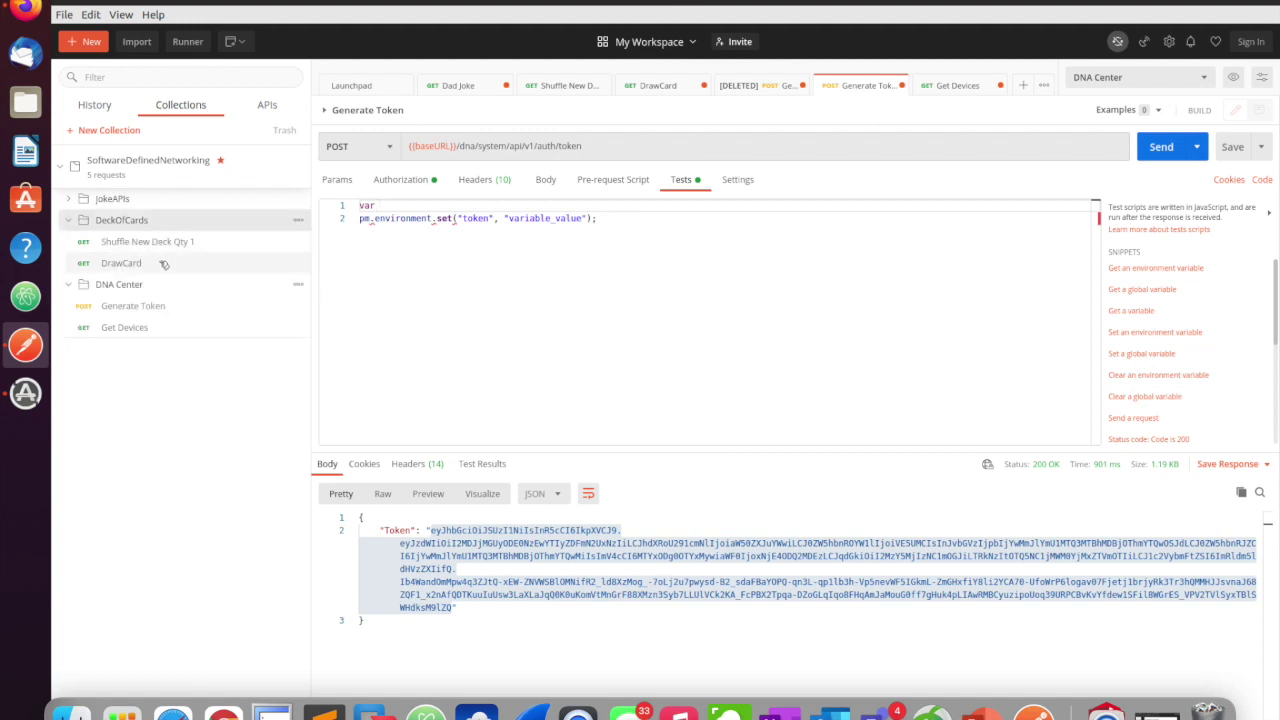
left_click(165, 262)
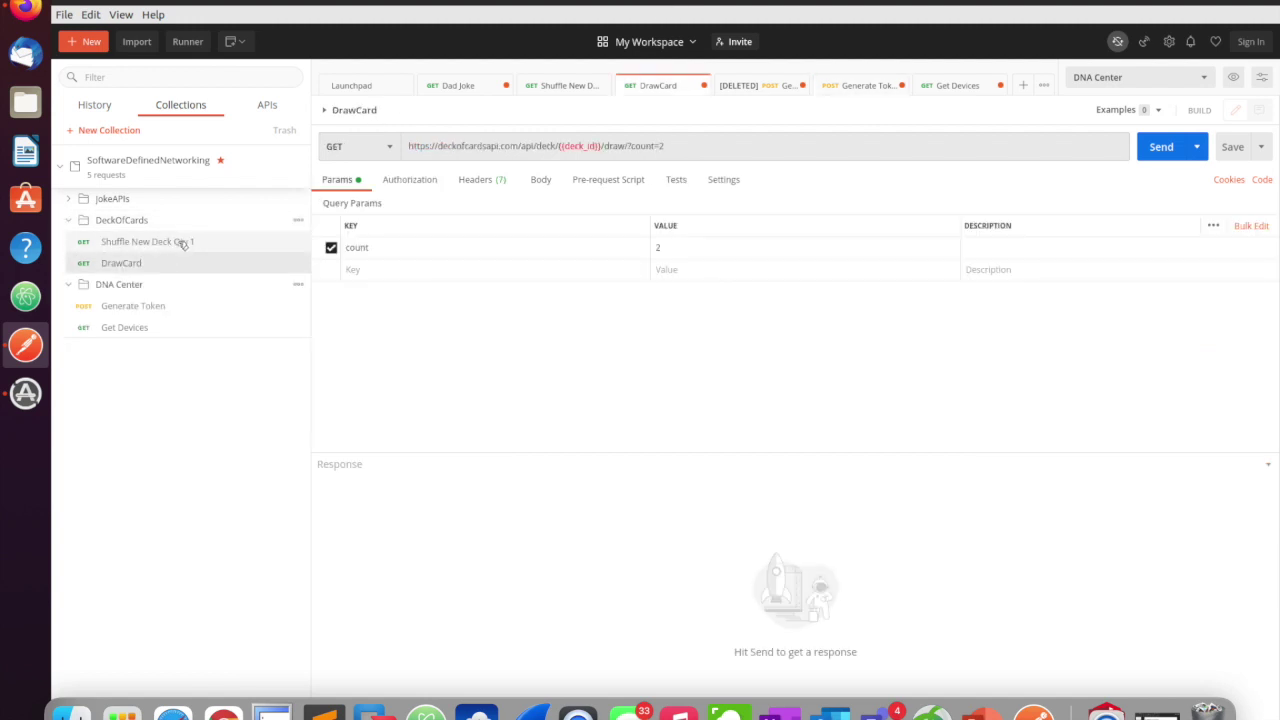
left_click(678, 182)
left_click(171, 243)
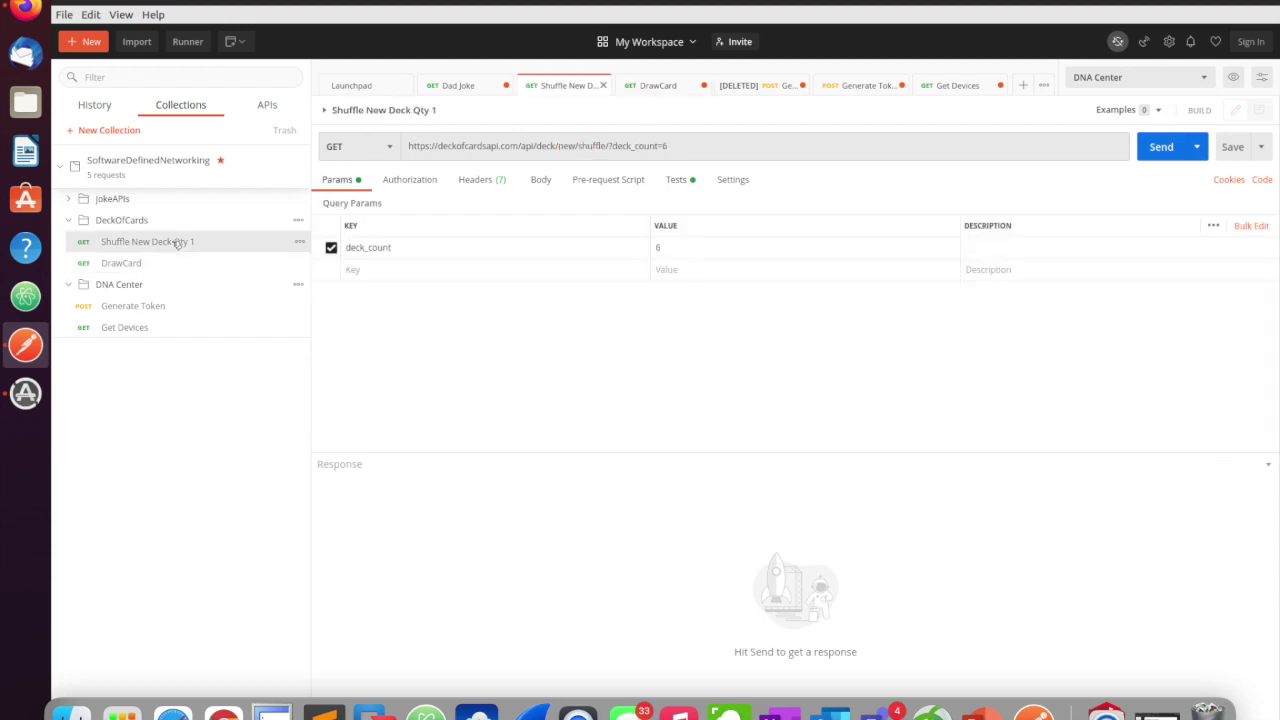
left_click(674, 184)
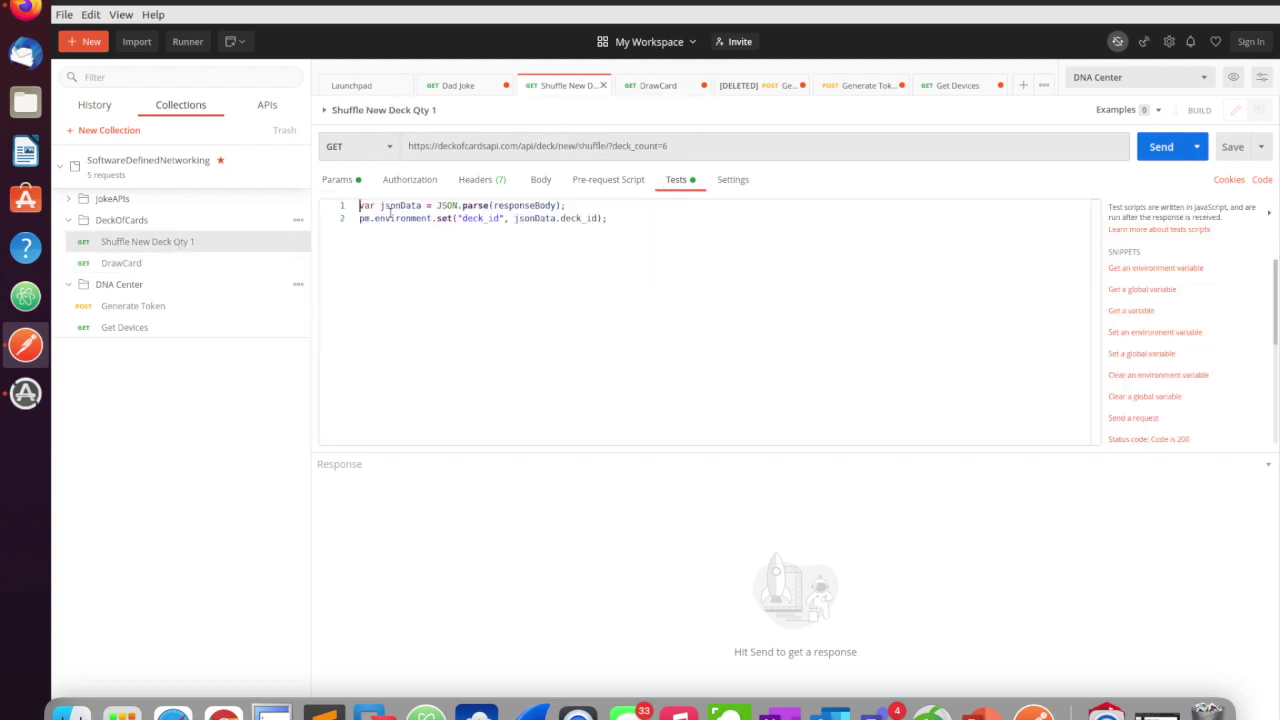
left_click(563, 205)
left_click_drag(577, 205, 323, 209)
key("ctrl+c")
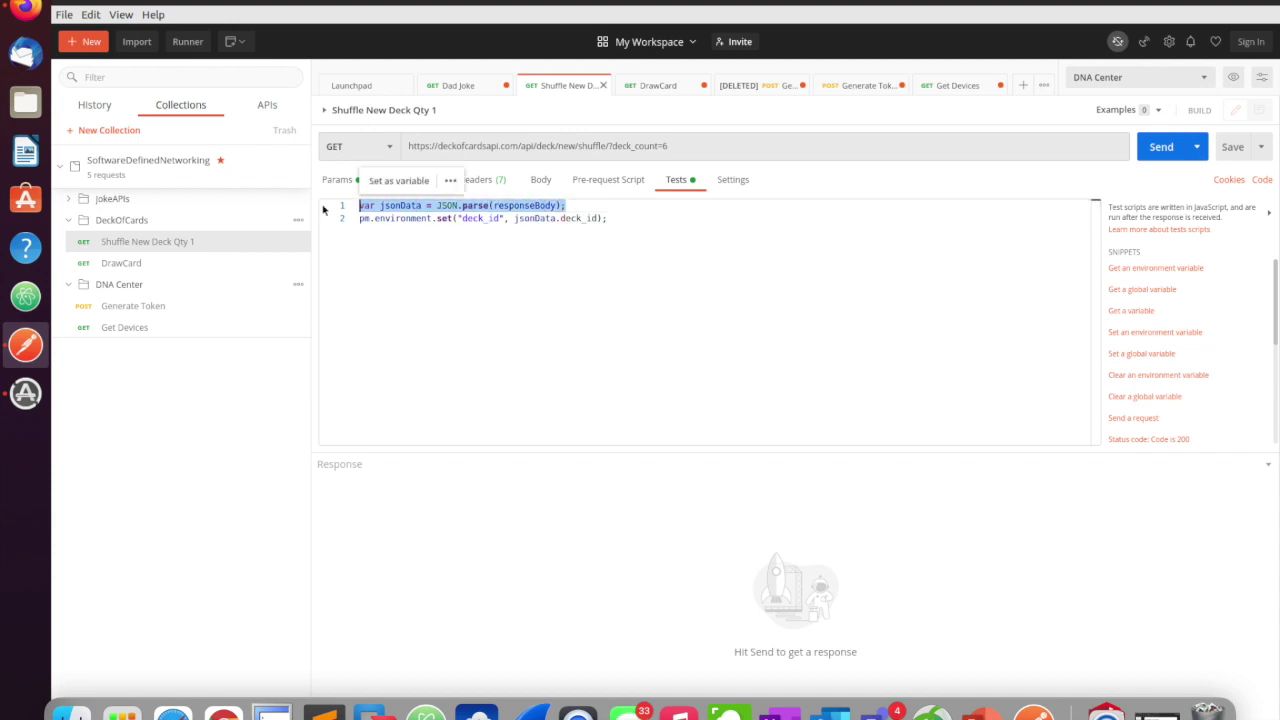
Replace 'var' on Generate Token's line 1 with var jsonData = JSON.parse(responseBody);.
left_click(177, 310)
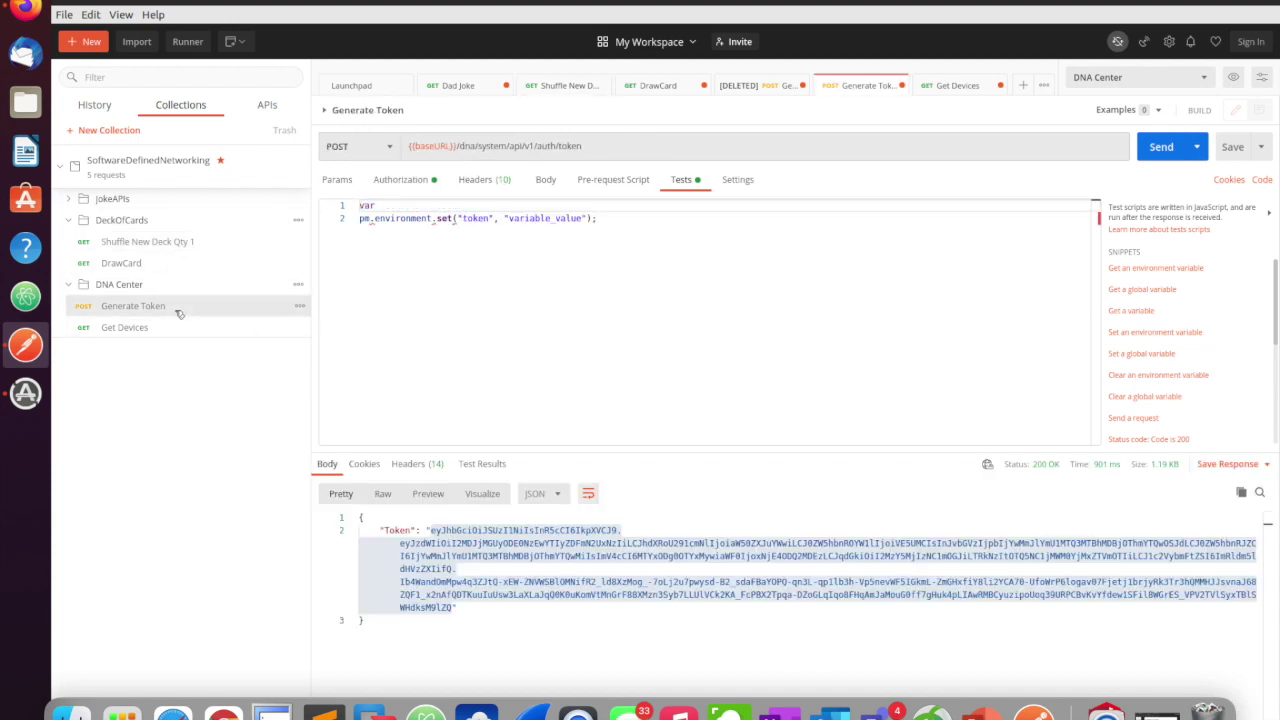
double_click(410, 207)
key("ctrl+v")
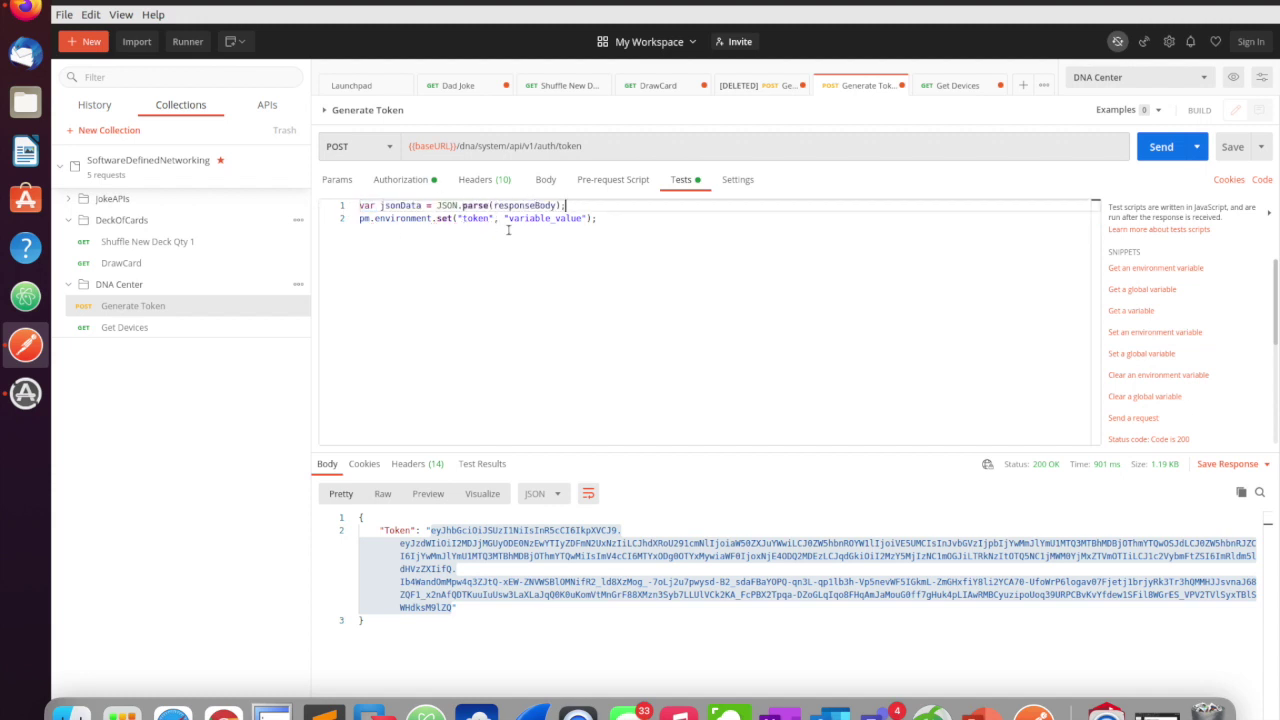
left_click(178, 265)
left_click(181, 241)
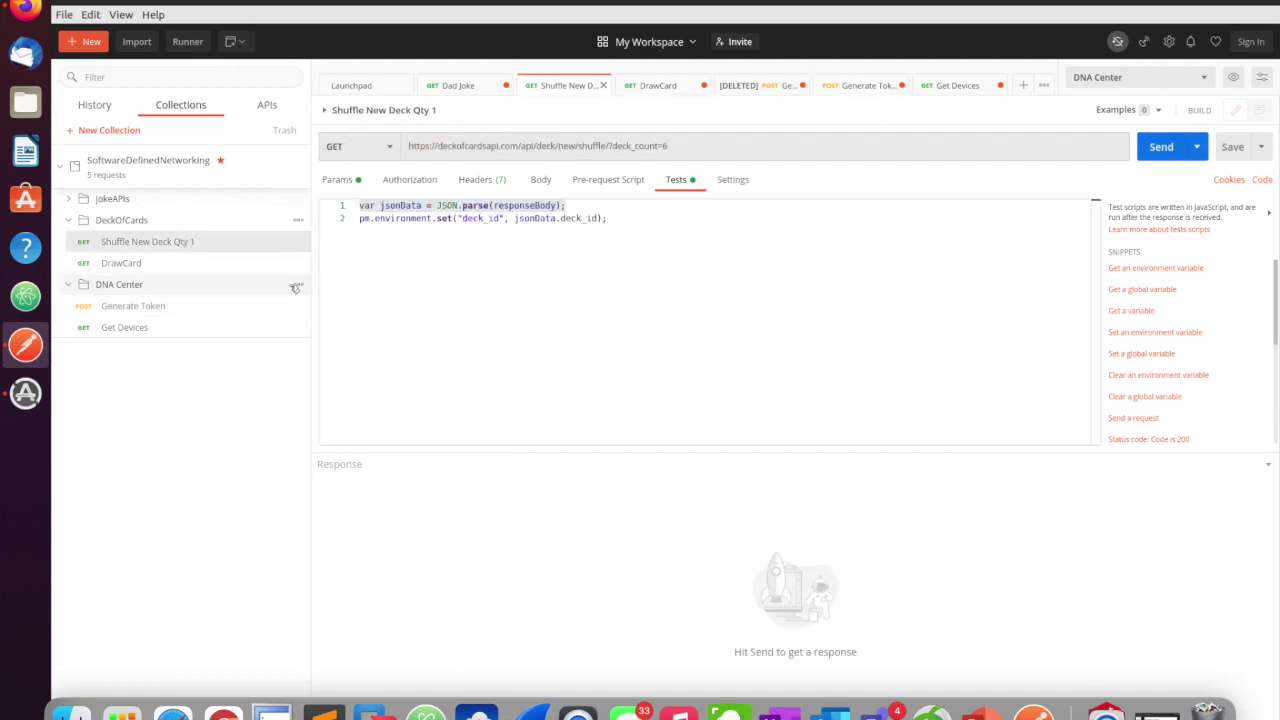
left_click(240, 306)
Change the token value in the environment-set line to jsonData.Token.
left_click(584, 217)
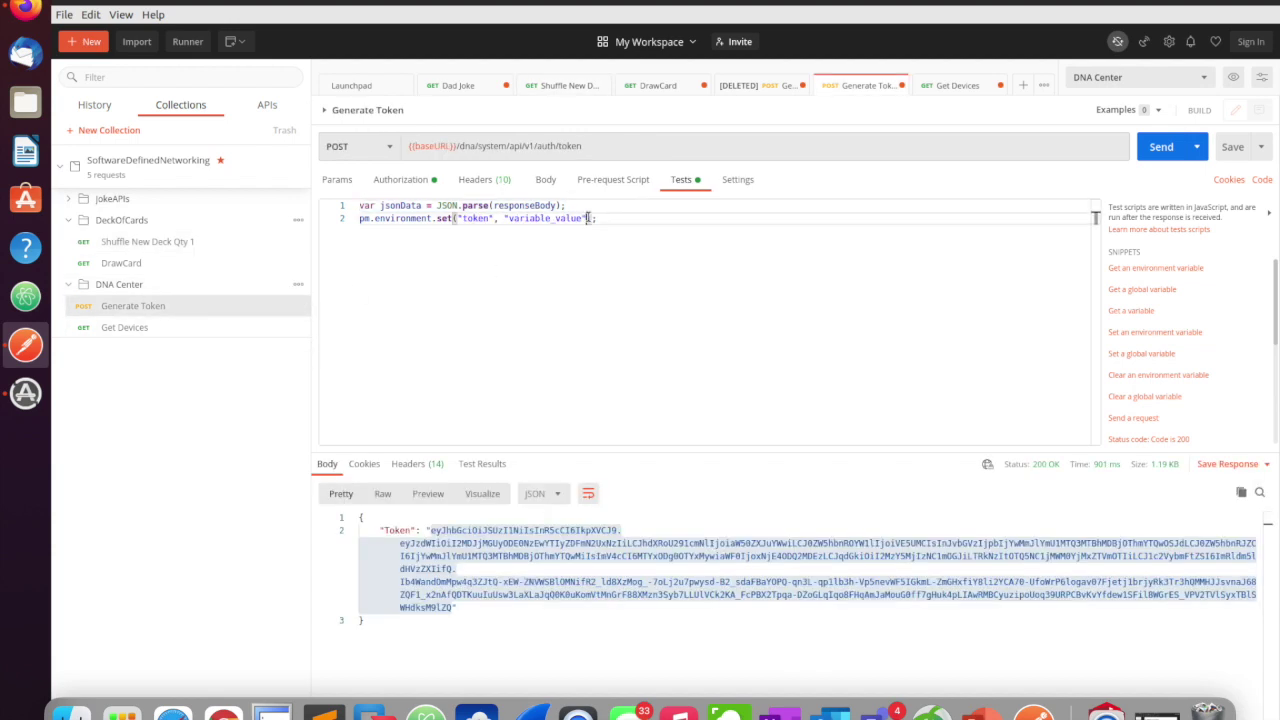
key("BackSpace")
key("BackSpace")
key("BackSpace")
key("BackSpace")
key("BackSpace")
key("BackSpace")
key("BackSpace")
key("BackSpace")
key("BackSpace")
key("BackSpace")
key("BackSpace")
key("BackSpace")
key("BackSpace")
key("BackSpace")
key("BackSpace")
type("json")
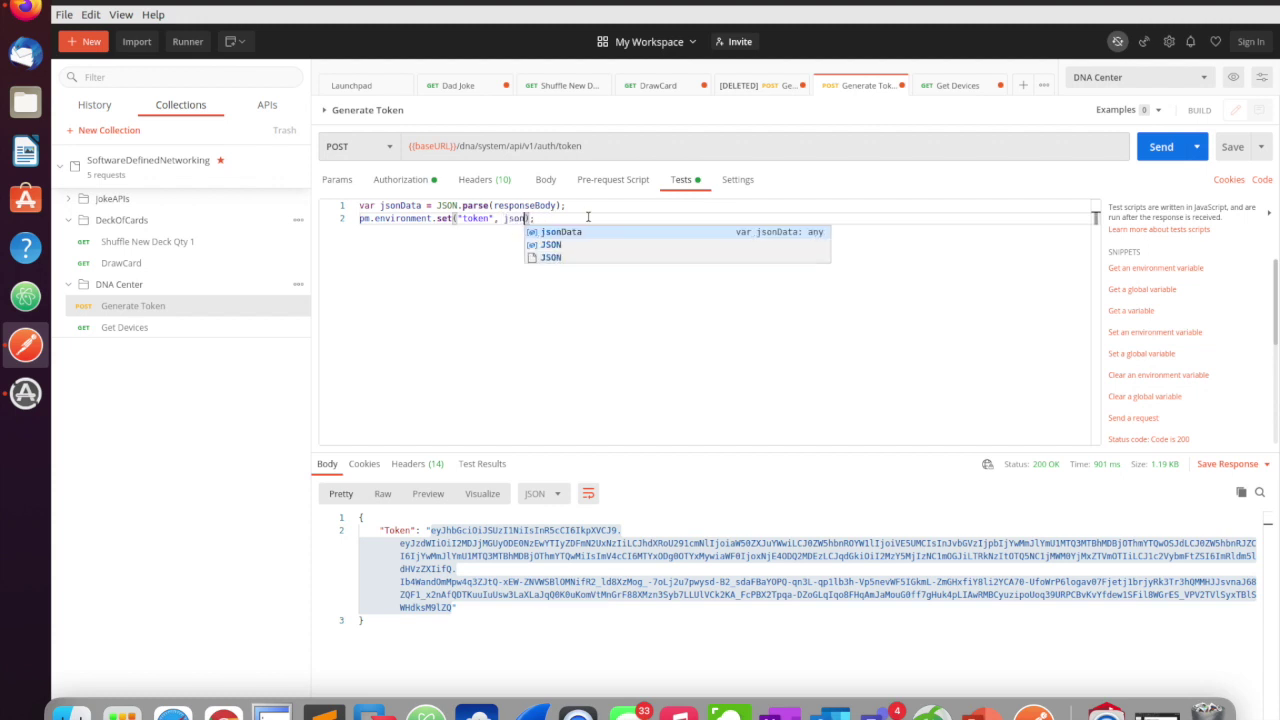
key("Return")
type(".")
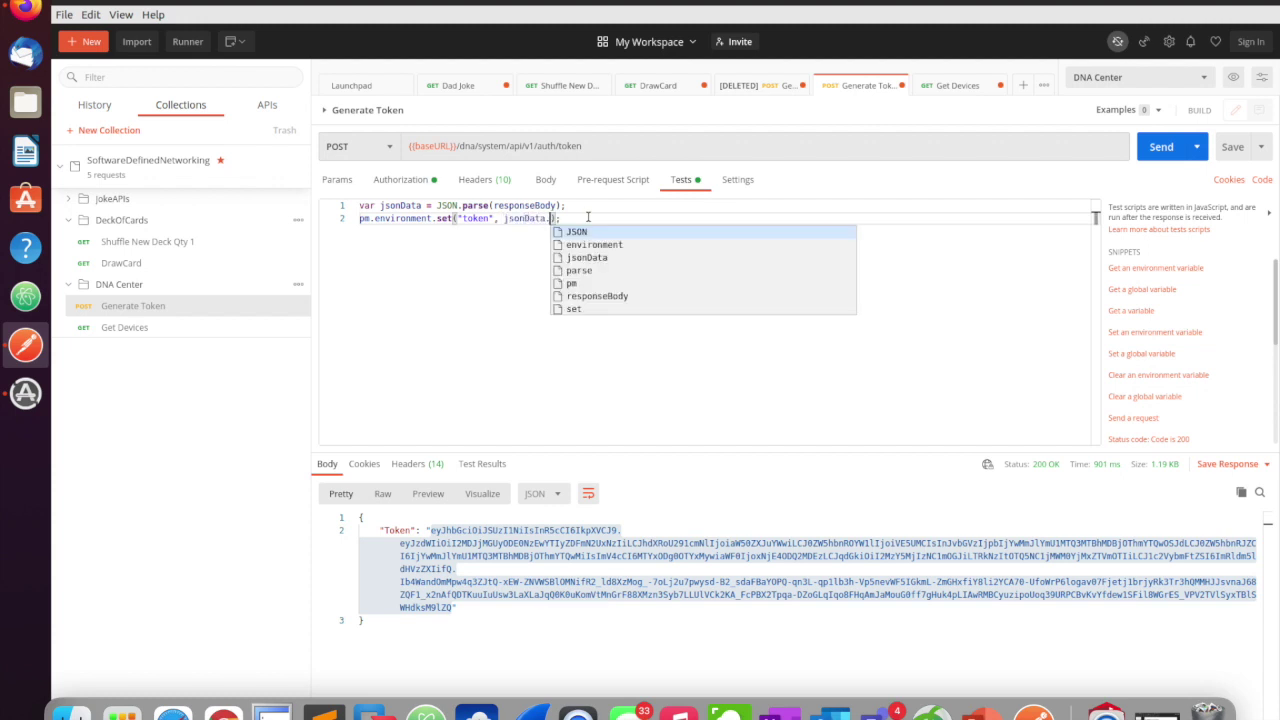
type("to")
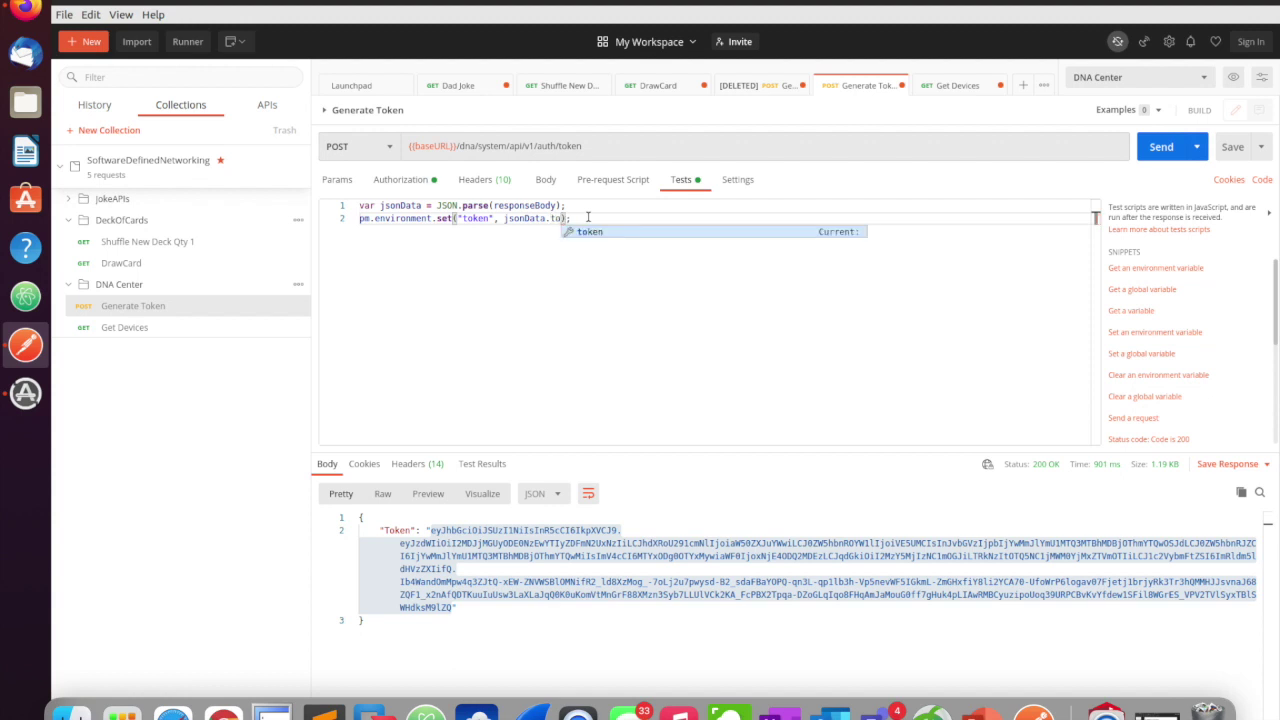
key("BackSpace")
key("BackSpace")
type("Toekn")
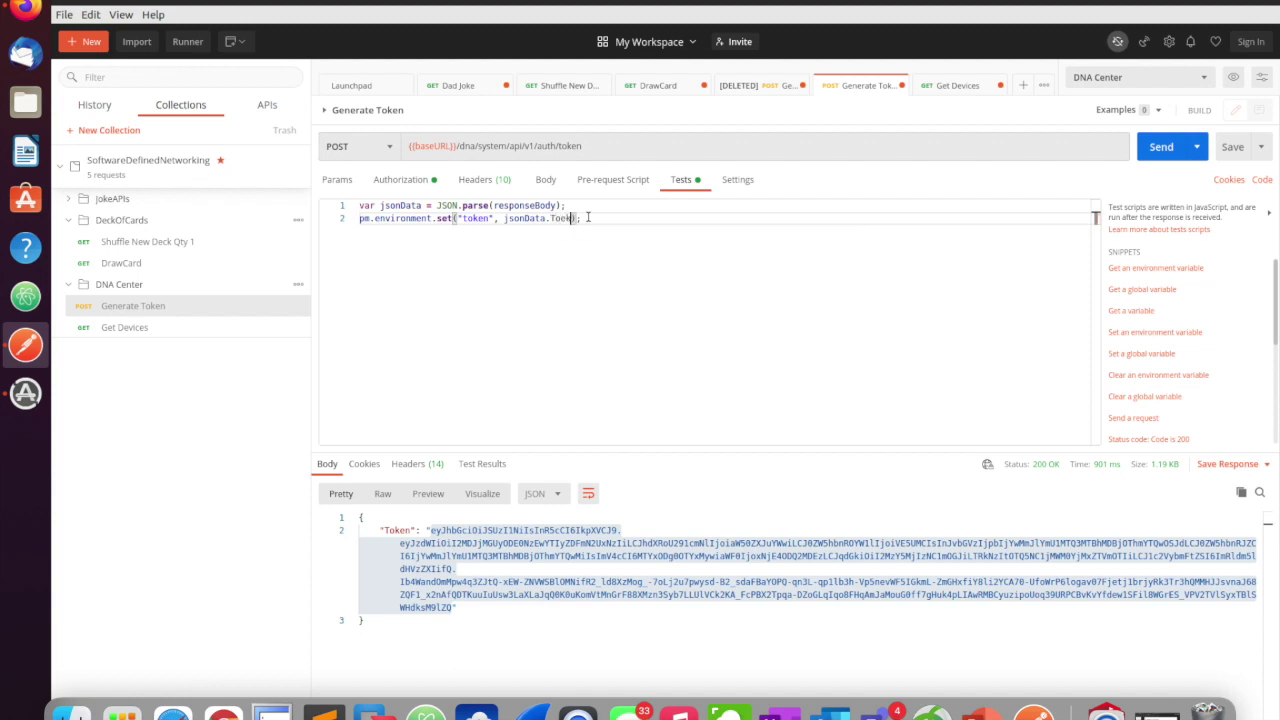
key("BackSpace")
key("BackSpace")
key("BackSpace")
type("ken")
left_click(587, 250)
Review the DNA Center environment variables and the JSON.parse(responseBody) expression on line 1.
left_click(1233, 77)
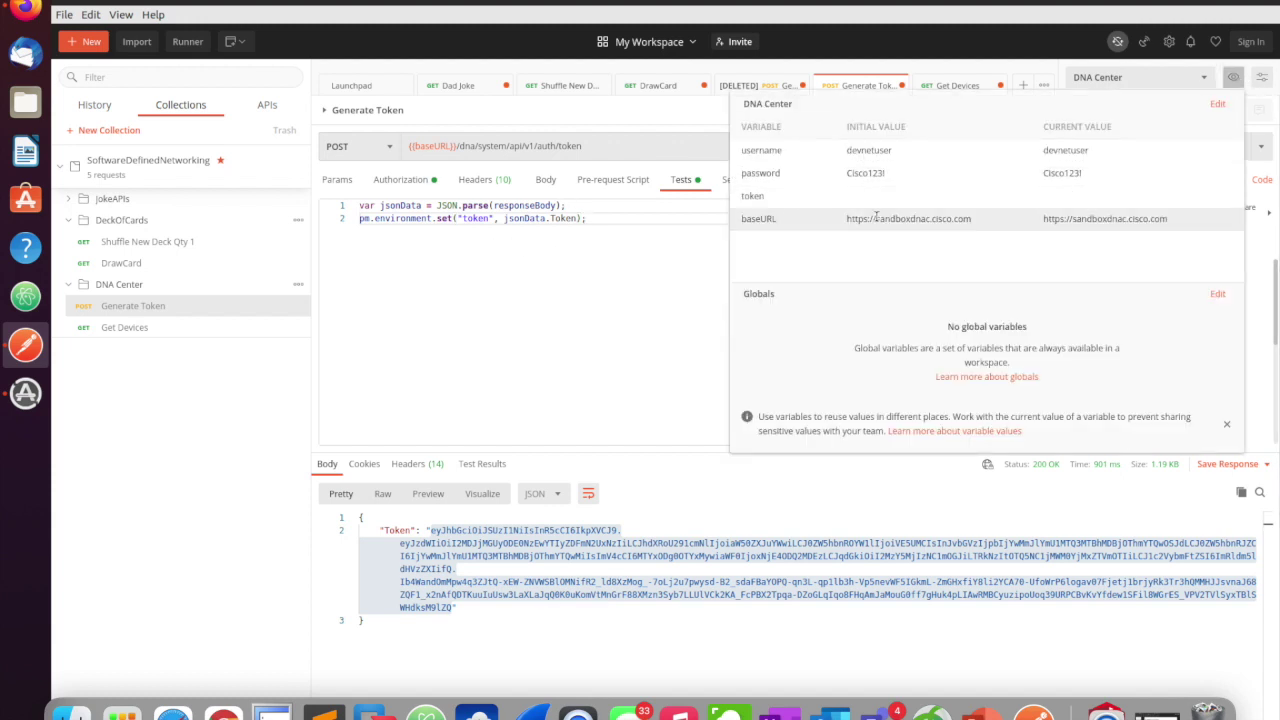
left_click(633, 310)
double_click(366, 206)
double_click(388, 206)
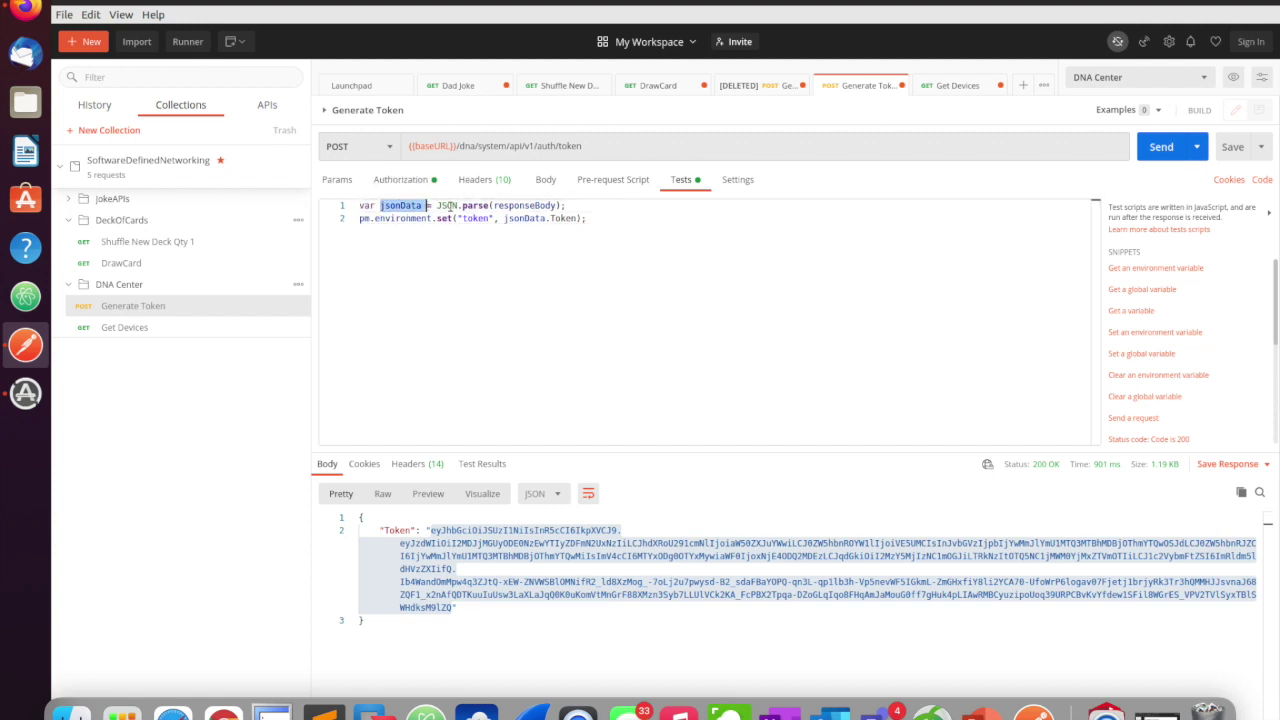
left_click(437, 206)
left_click_drag(437, 206, 568, 205)
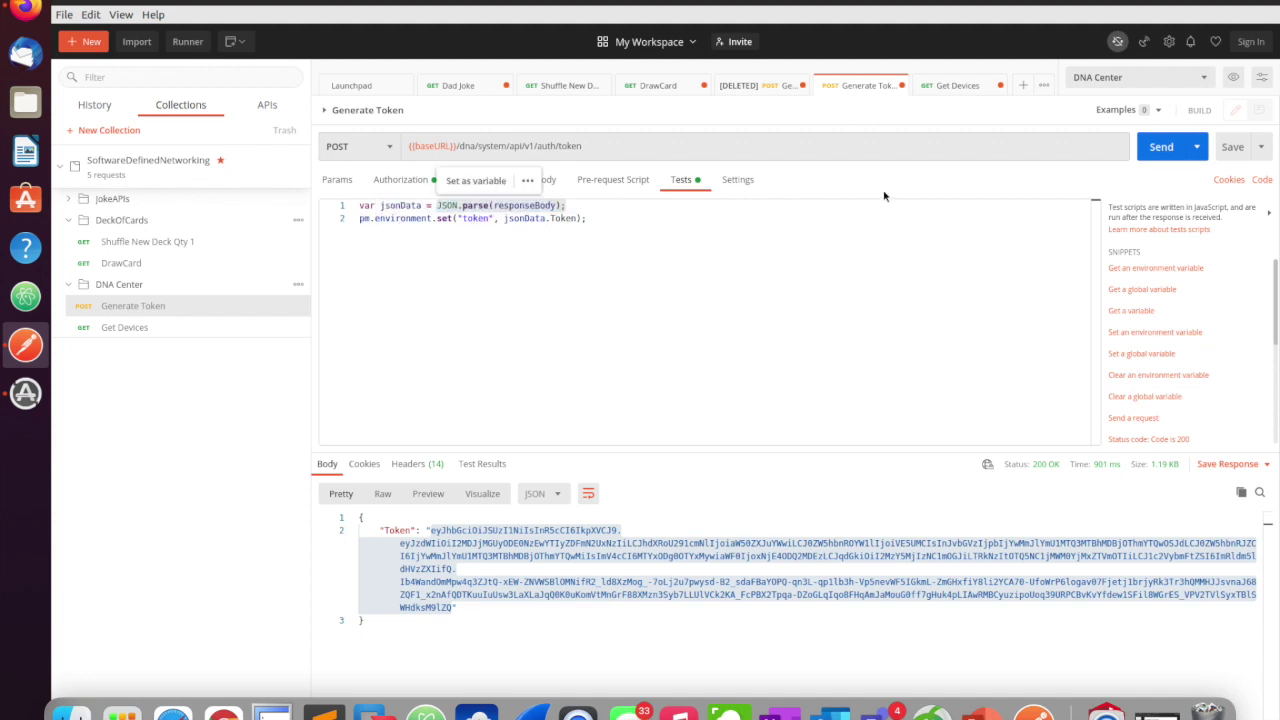
left_click(1234, 77)
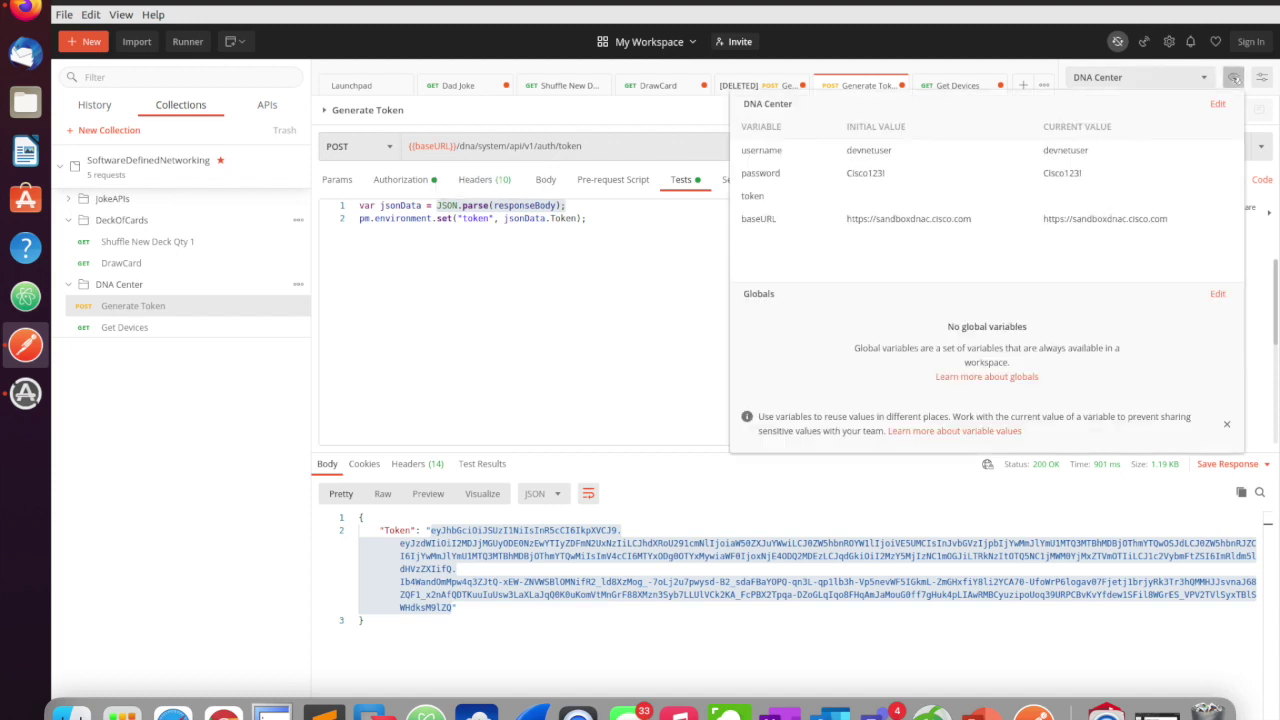
left_click(606, 359)
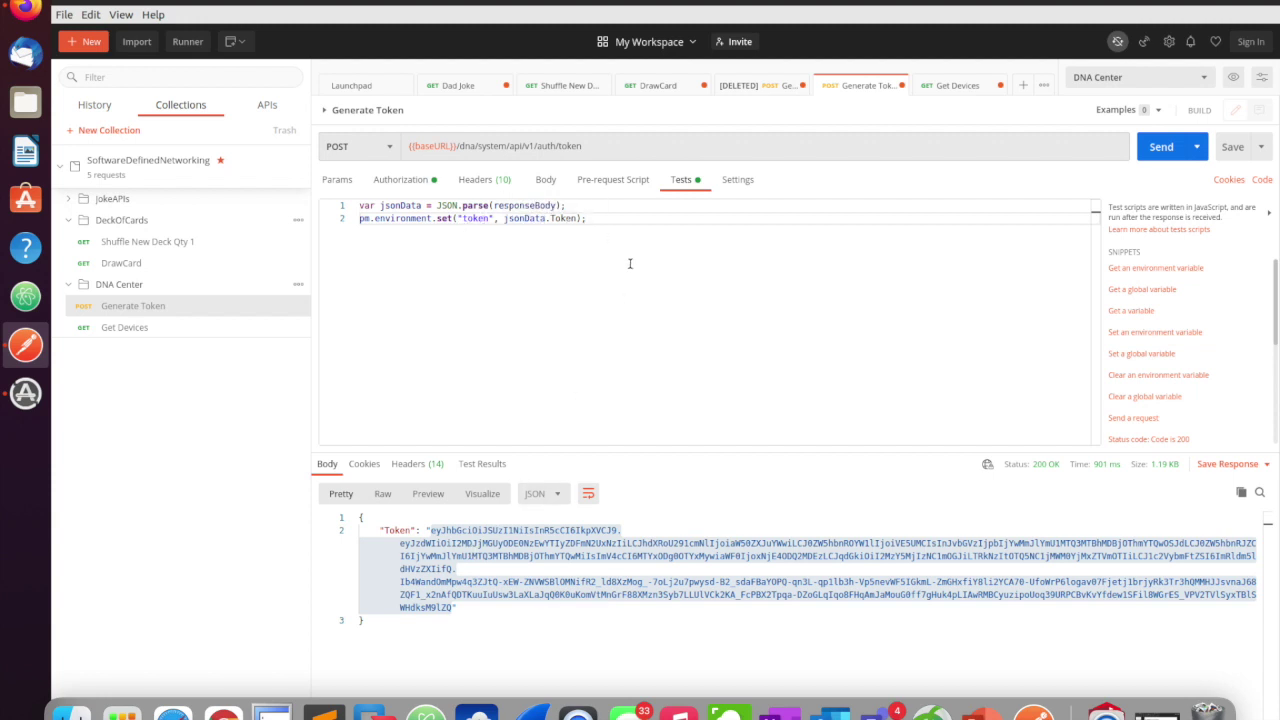
Resend Generate Token and confirm the token environment variable now holds a fresh value.
left_click(408, 179)
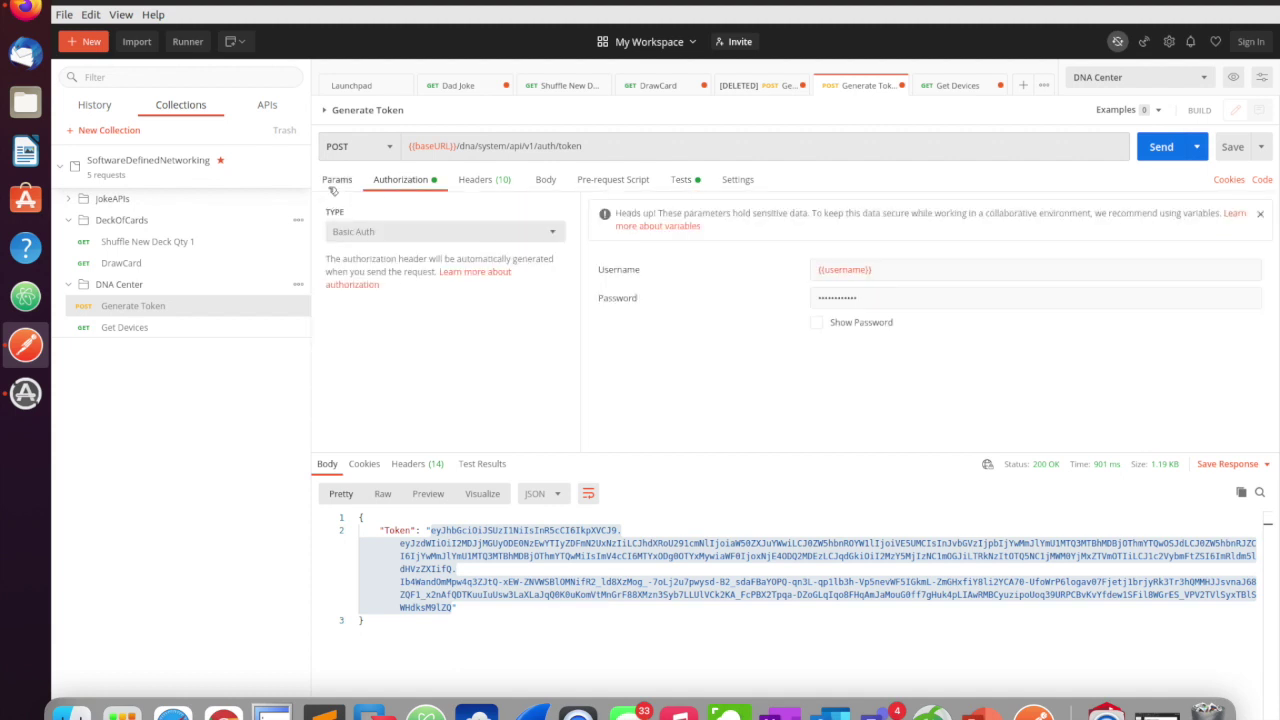
left_click(336, 181)
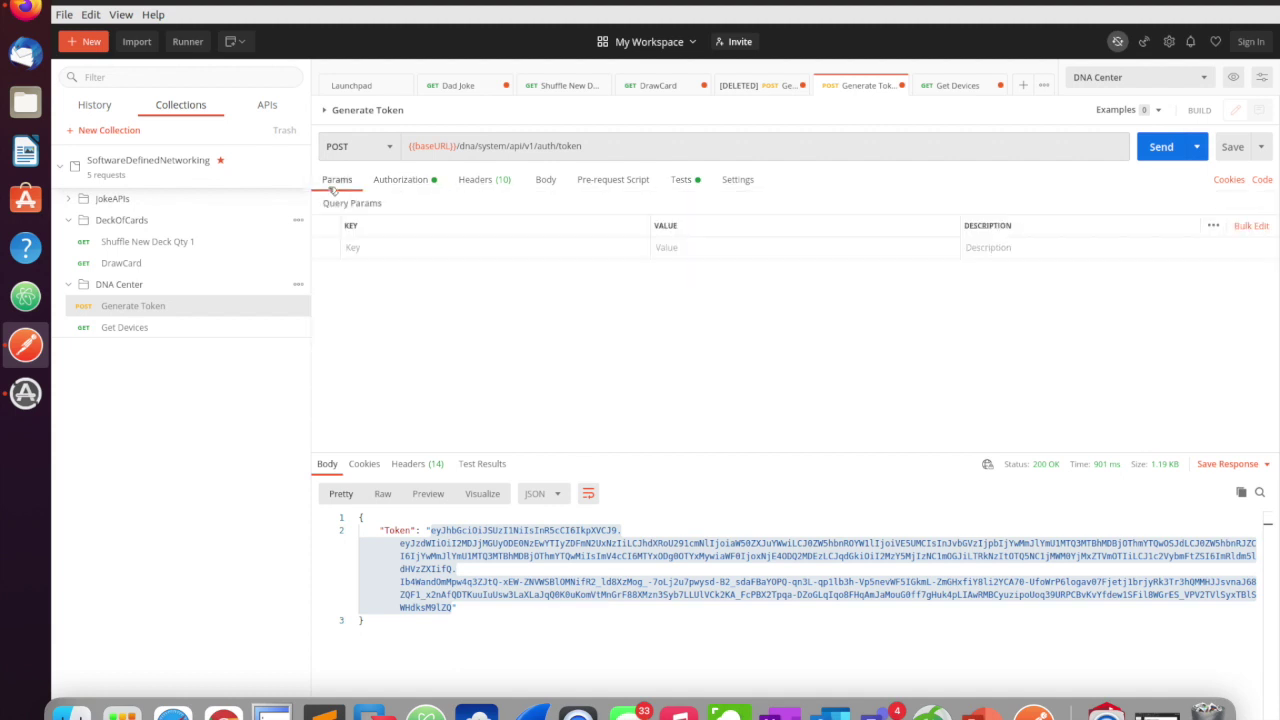
left_click(1173, 147)
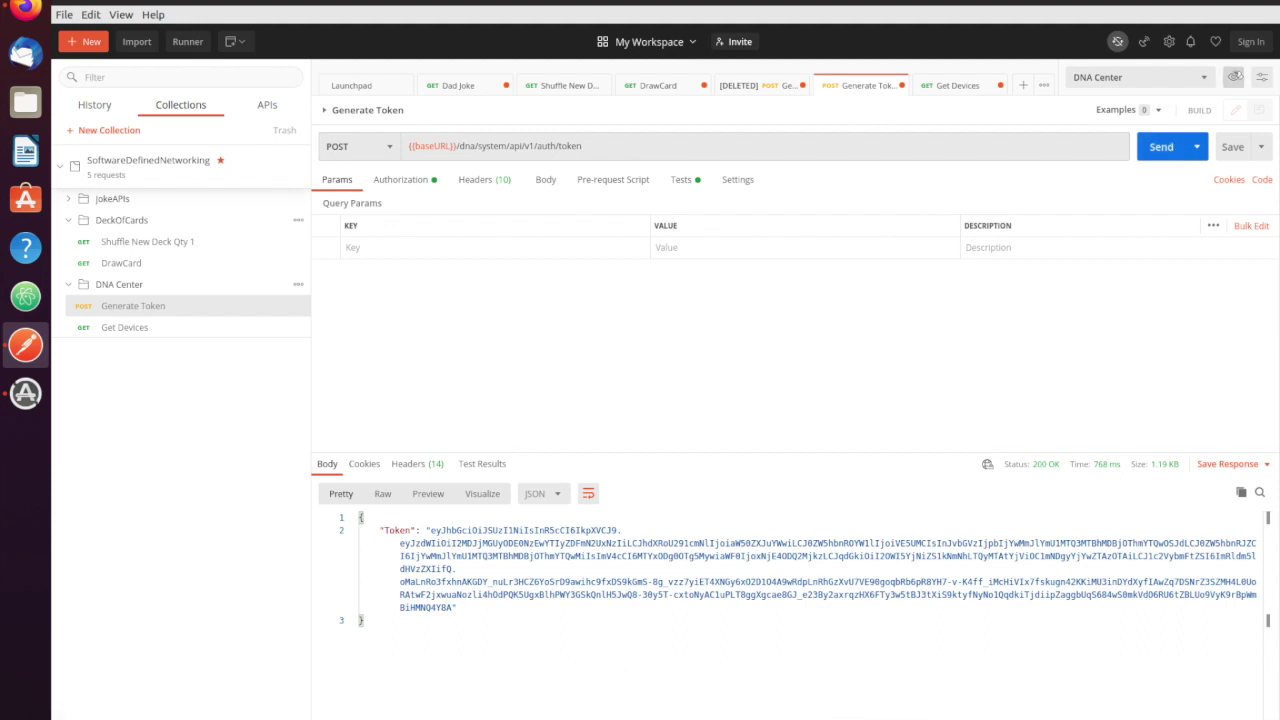
left_click(1233, 77)
left_click_drag(1045, 193, 1165, 238)
left_click(566, 336)
left_click(126, 327)
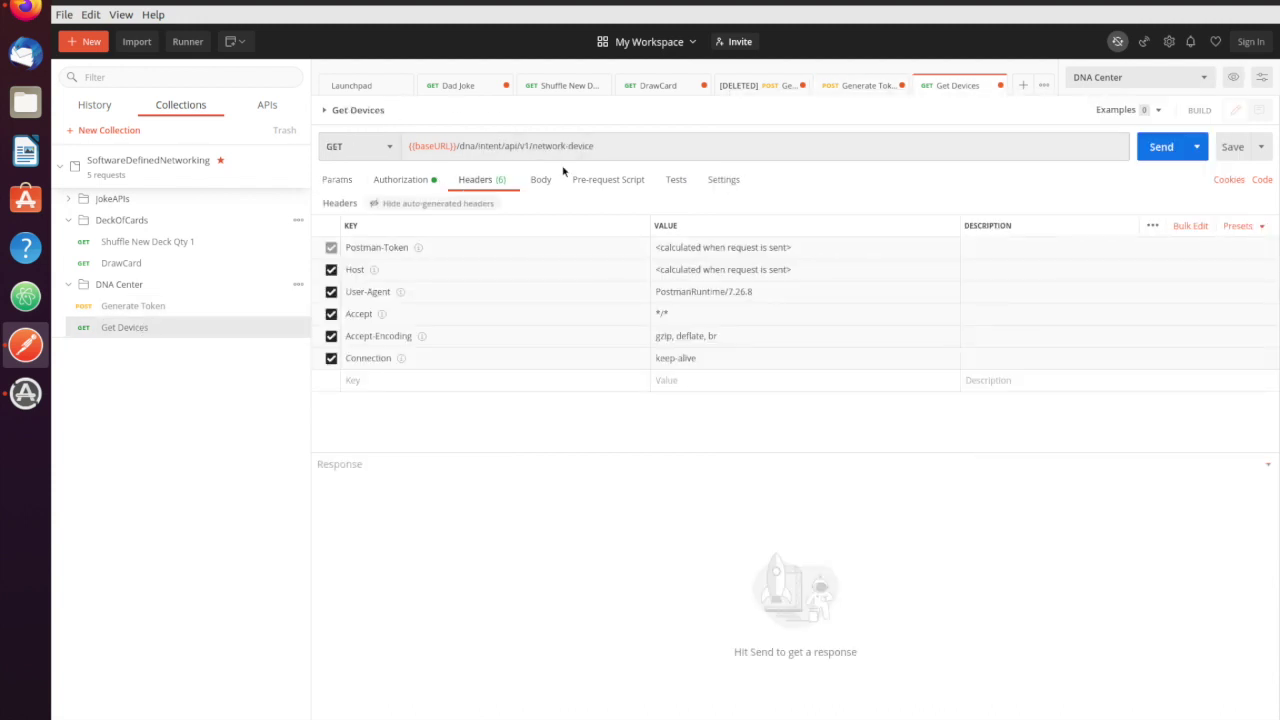
Open the Device Inventory Example section in Firefox and highlight its X-Auth-Token header step.
left_click(25, 8)
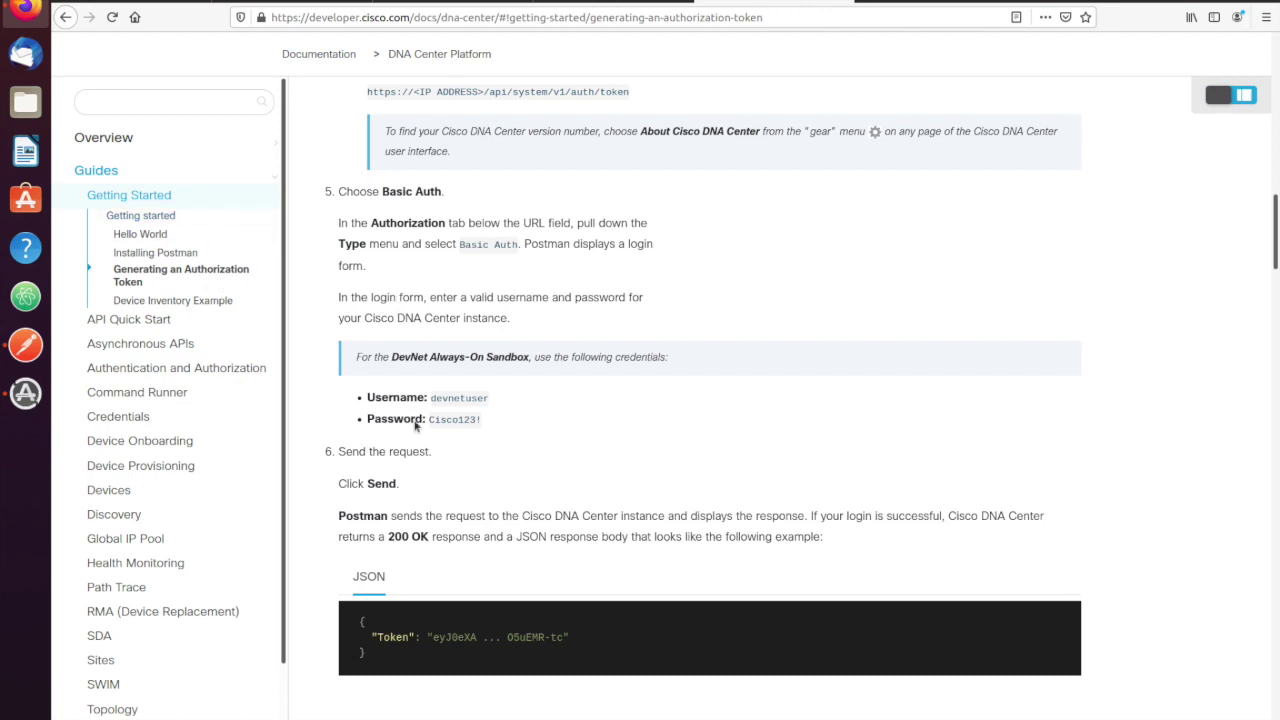
scroll(410, 455, "down", 1)
left_click(212, 302)
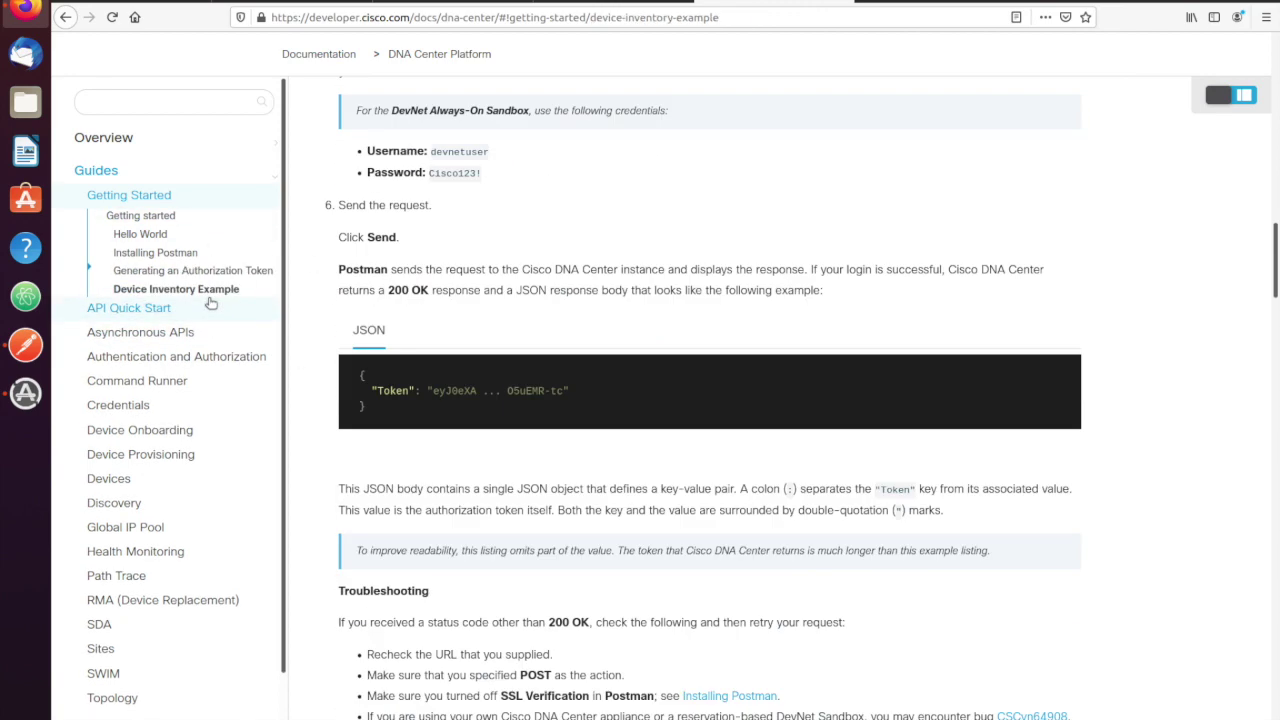
left_click_drag(353, 432, 488, 433)
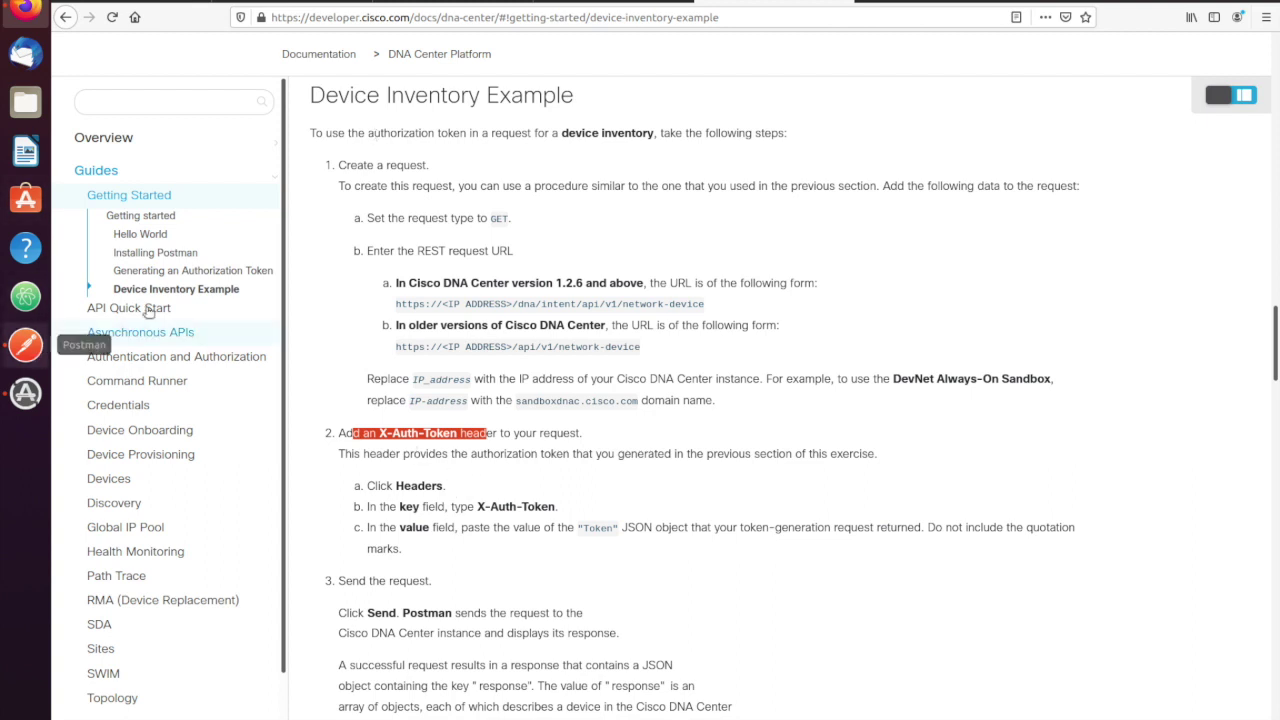
Add a Get Devices header X-Auth-Token with value {{token}}.
left_click(26, 345)
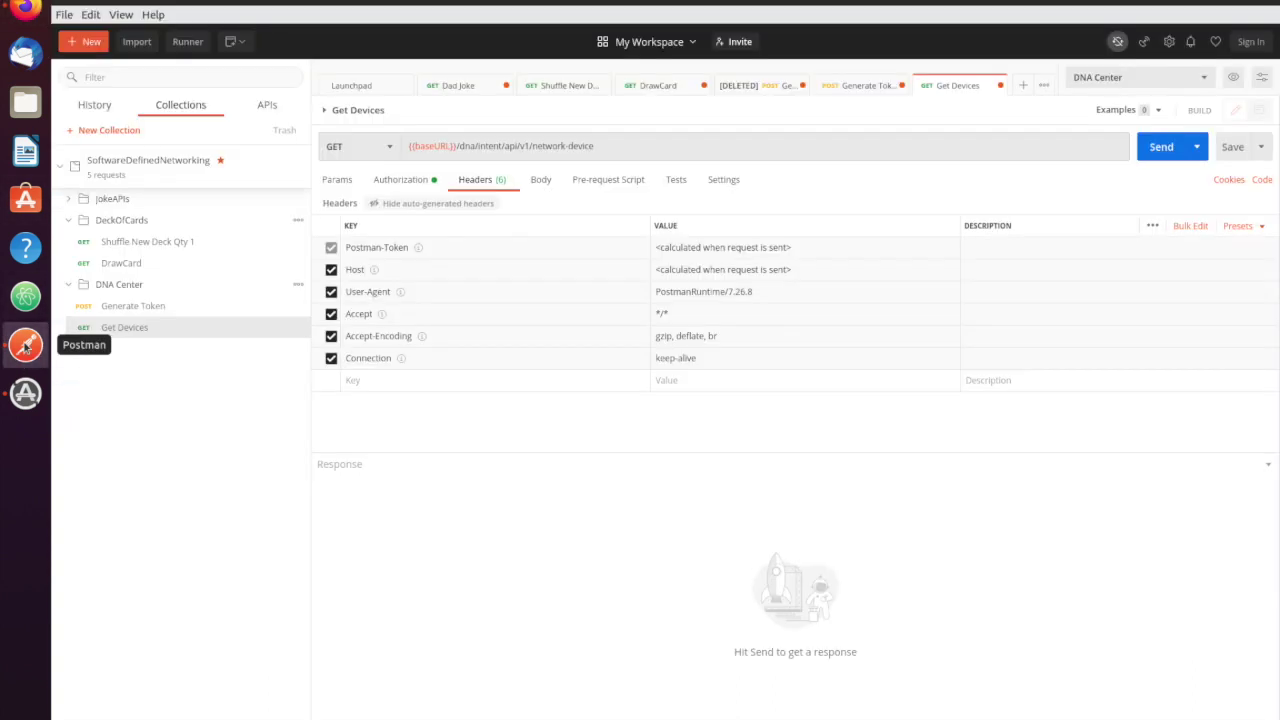
left_click(383, 380)
type("X-")
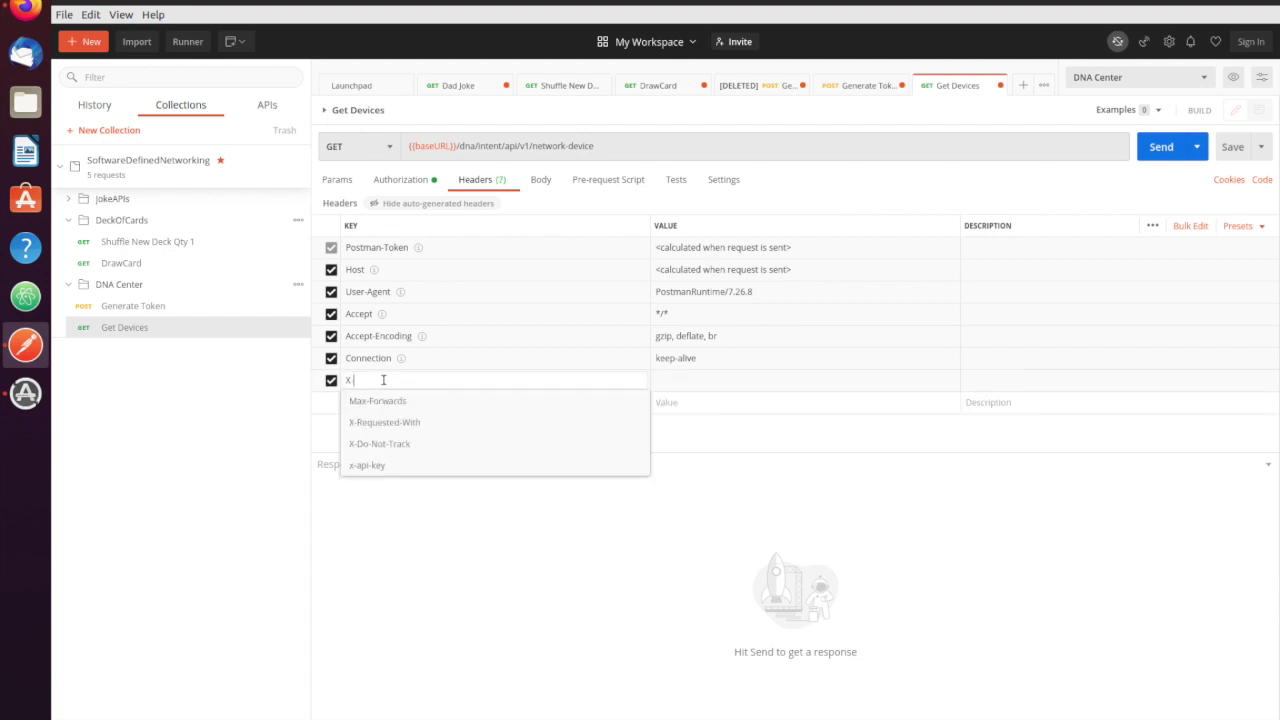
type("A")
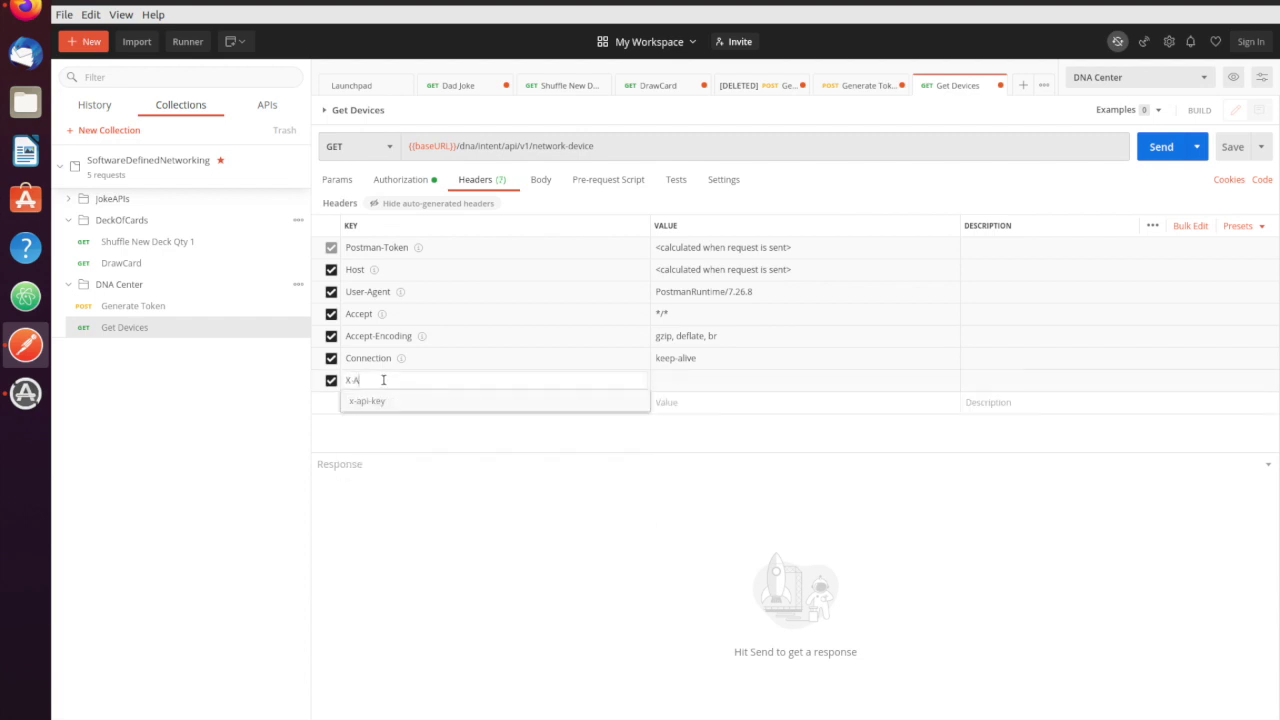
type("uth-Token")
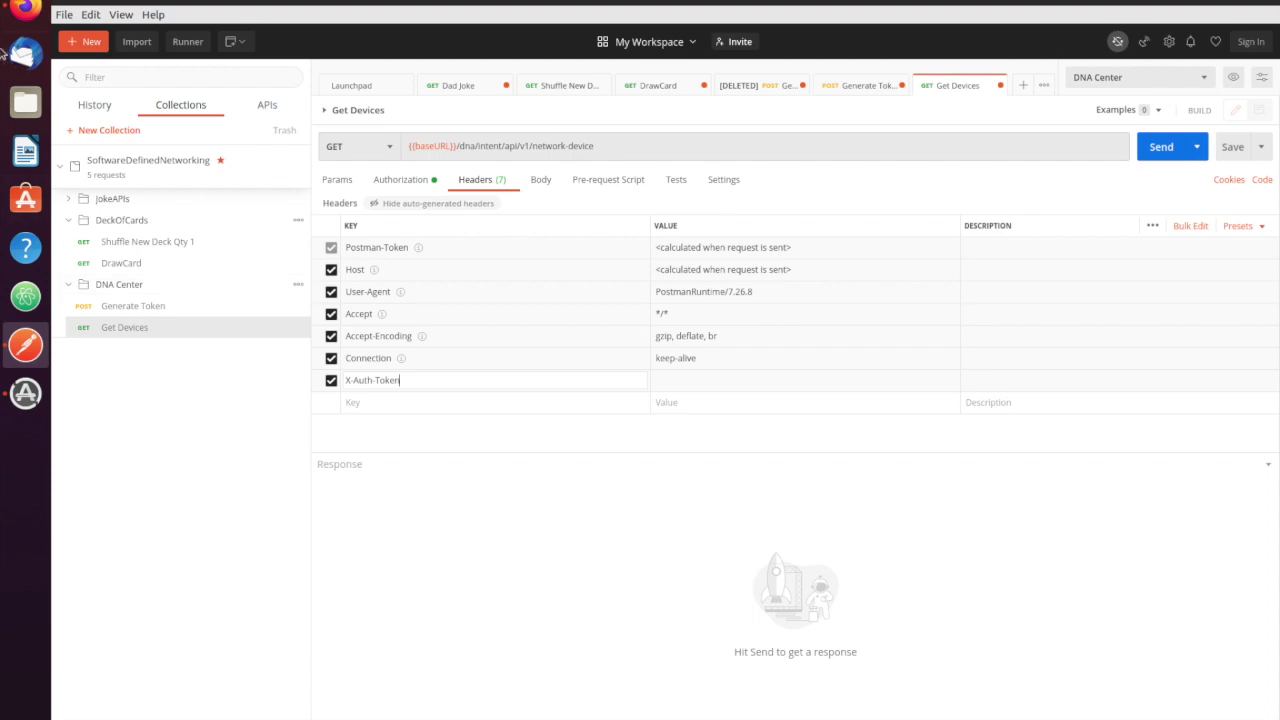
left_click(30, 8)
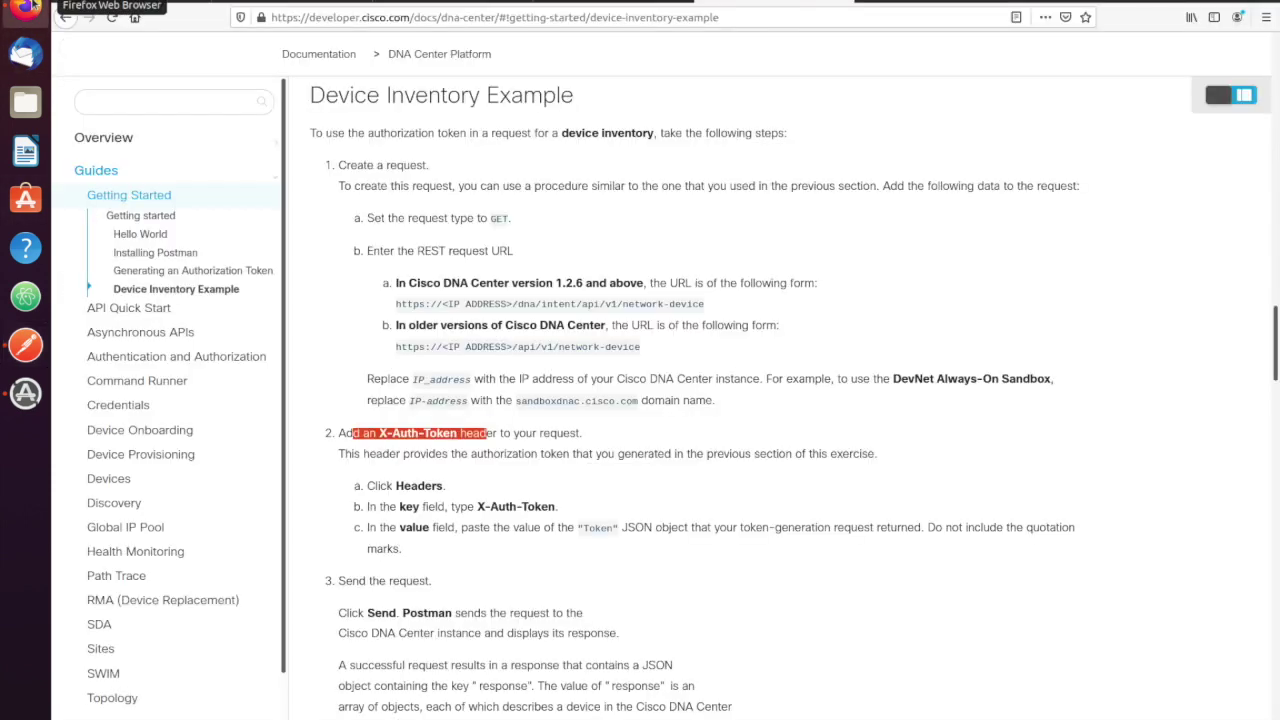
left_click(26, 350)
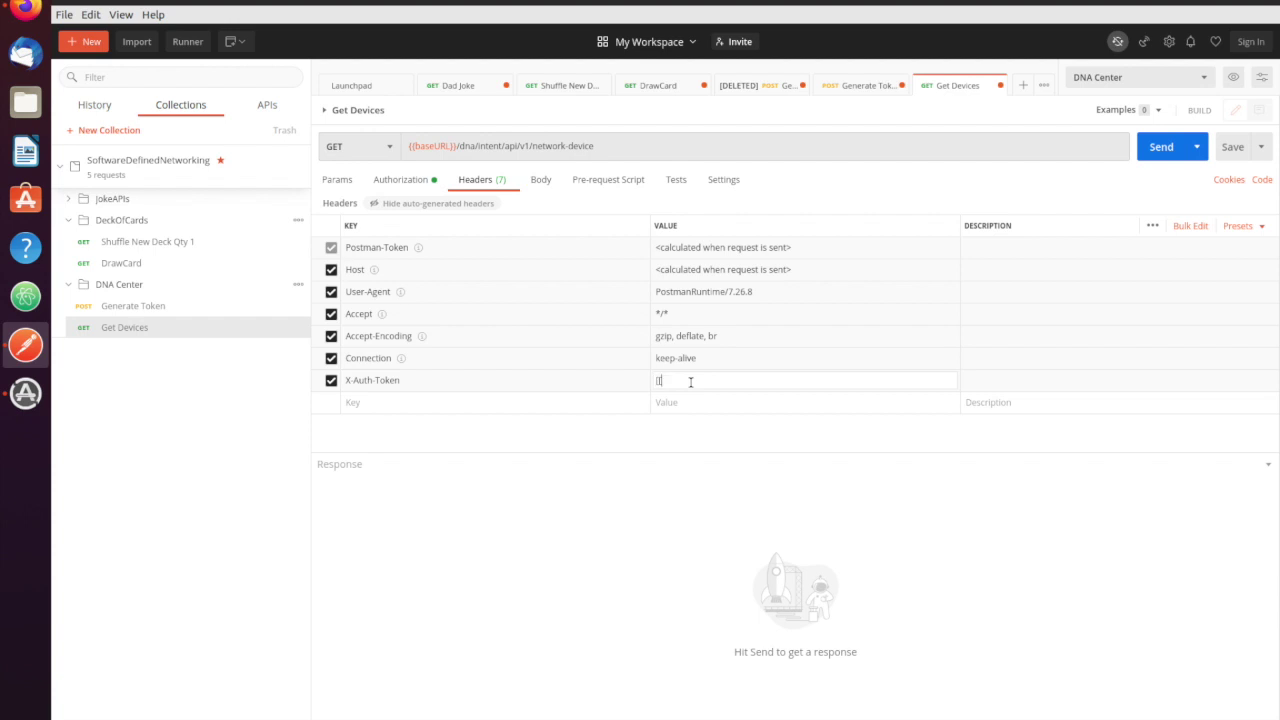
type("{{to")
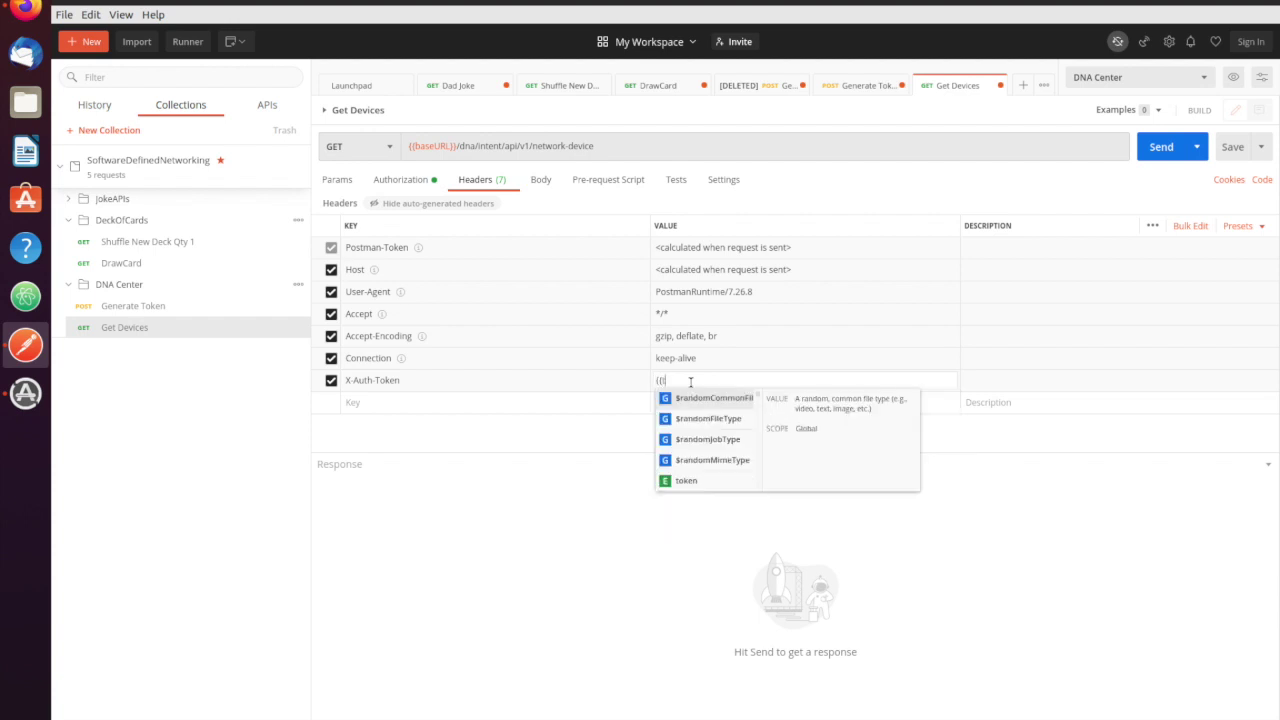
left_click(692, 397)
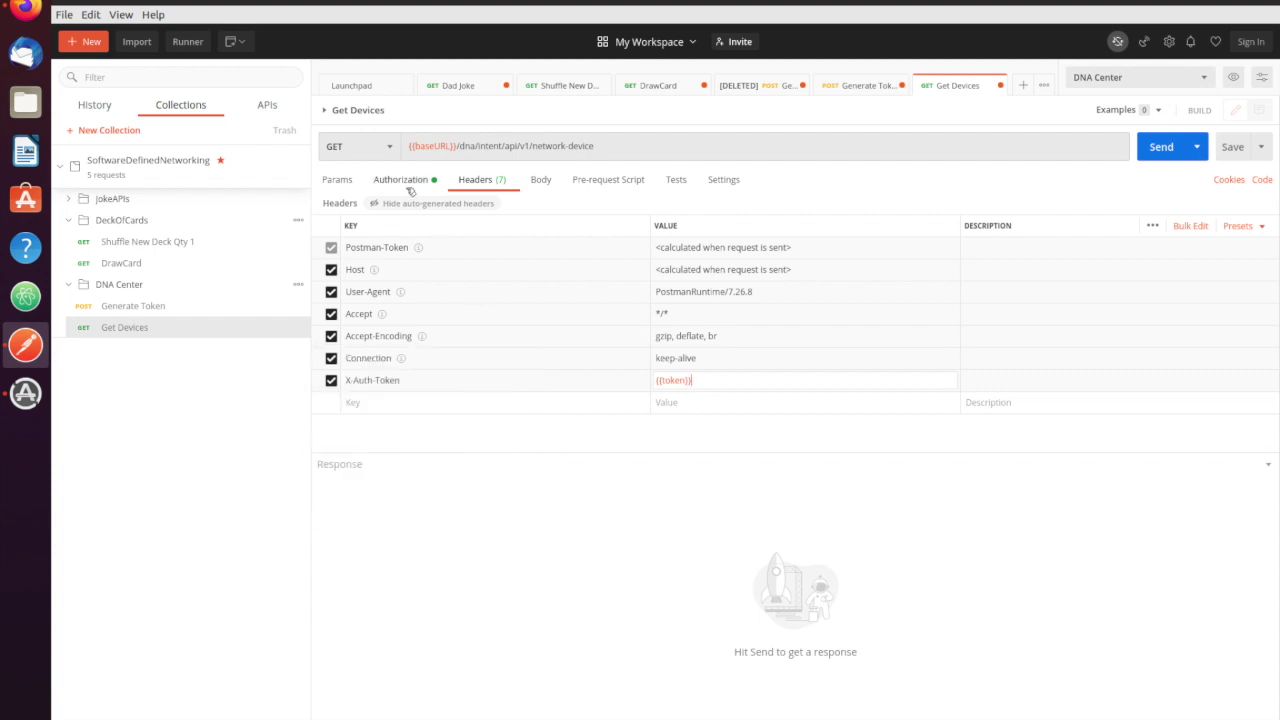
Check the Authorization and Params tabs and the network-device URL path.
left_click(405, 183)
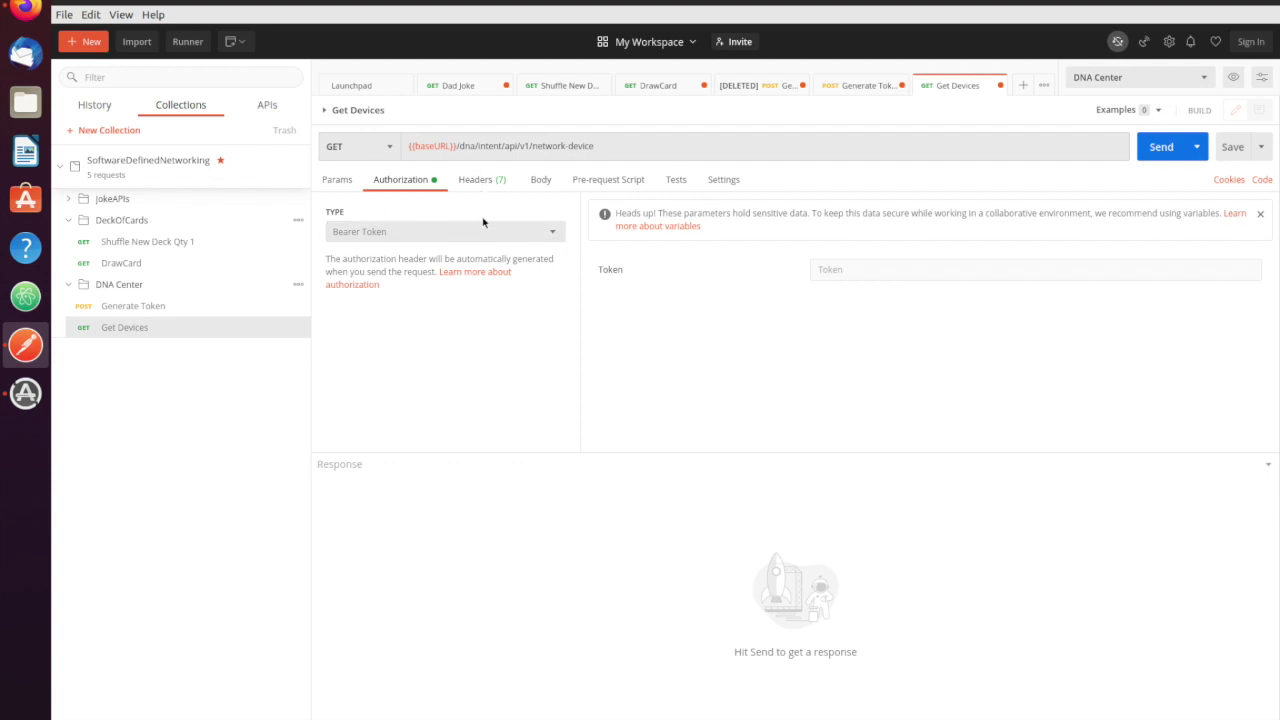
left_click(488, 182)
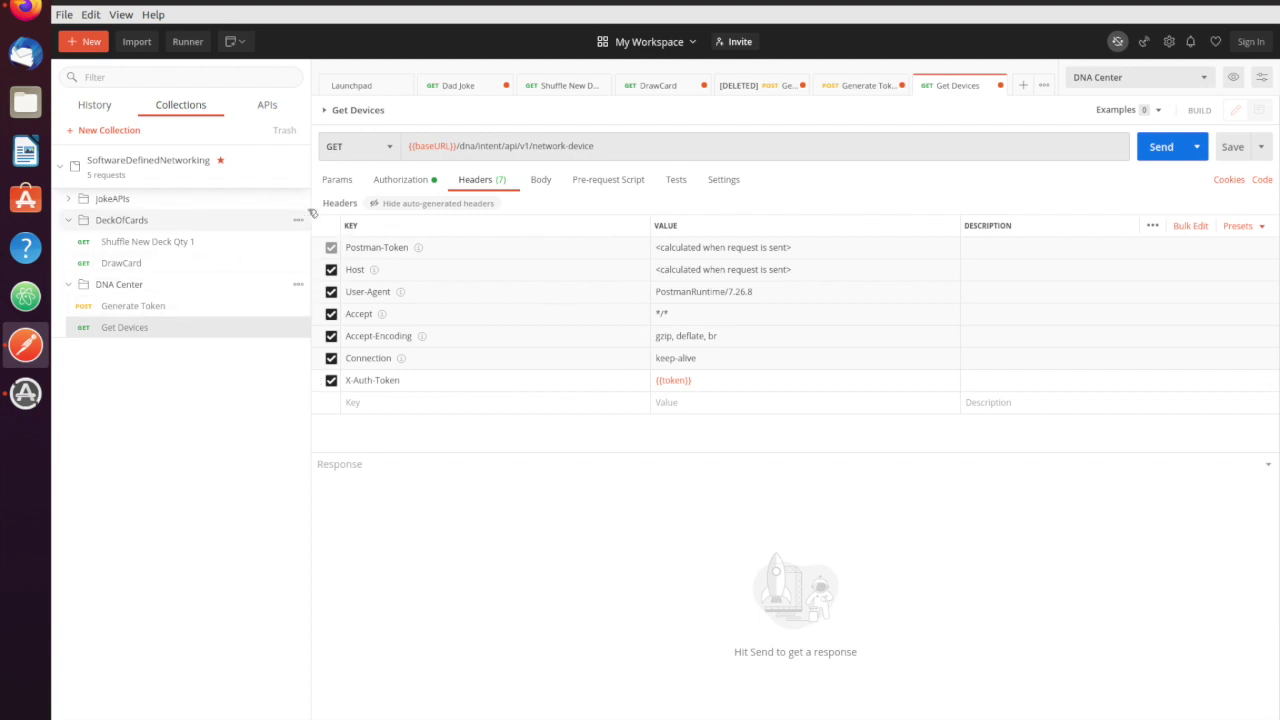
left_click(386, 181)
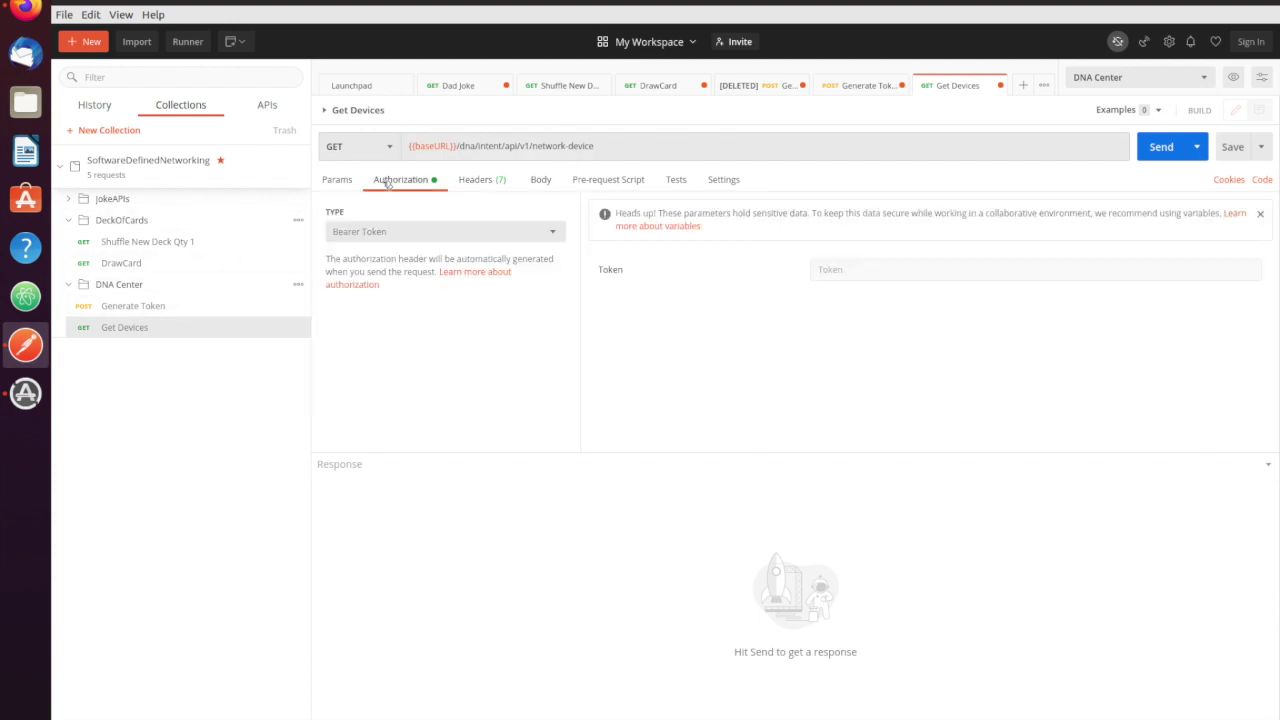
left_click(350, 181)
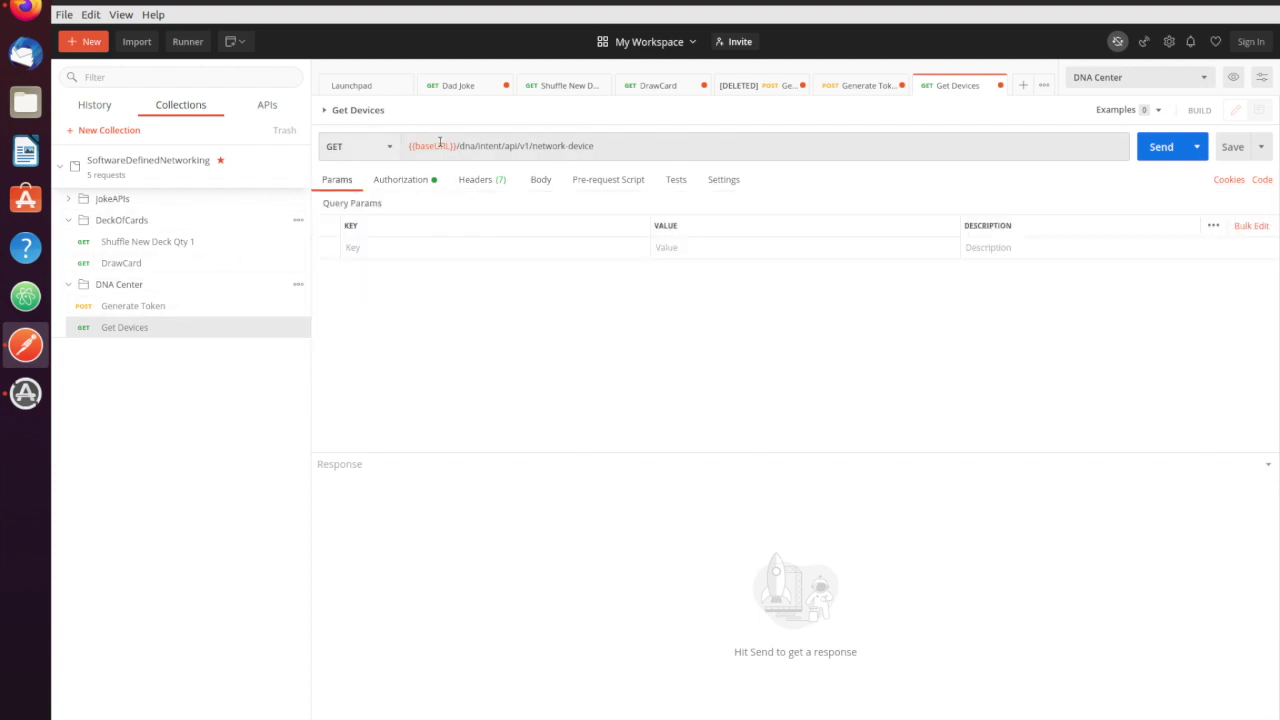
left_click(478, 181)
left_click_drag(599, 145, 460, 146)
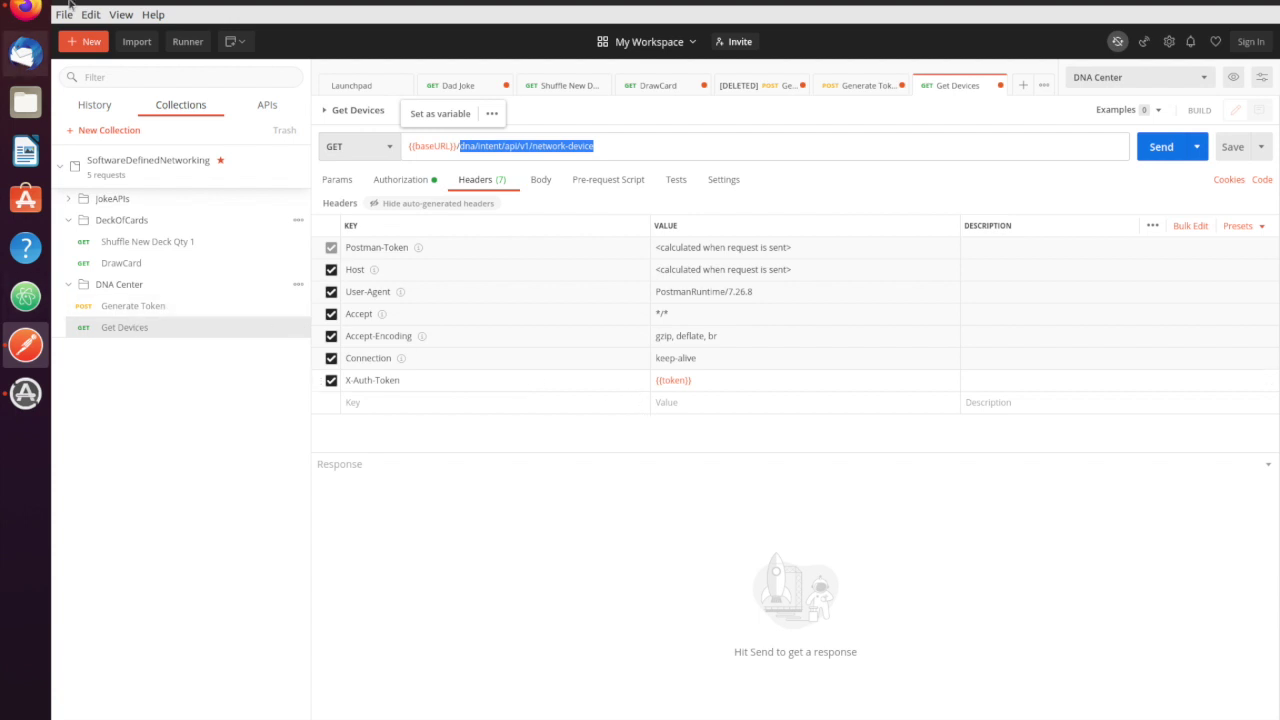
After checking the docs, disable Get Devices' auto-generated Accept header.
left_click(28, 10)
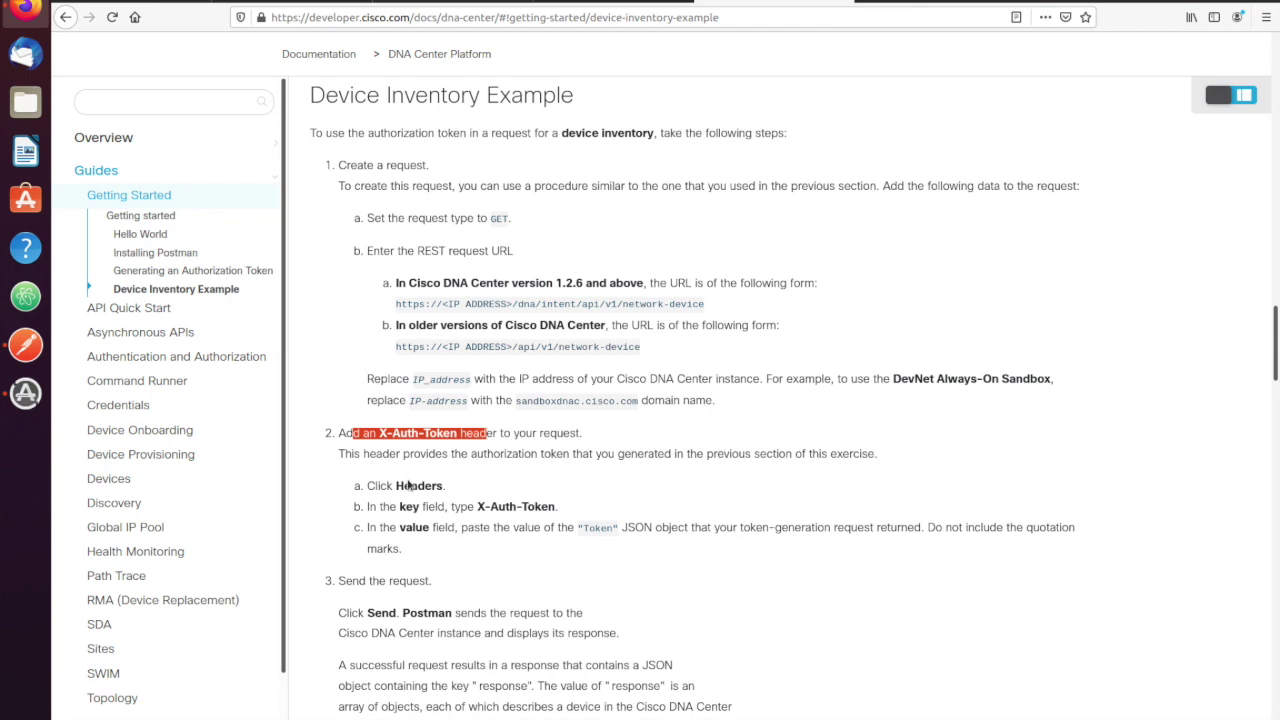
scroll(408, 488, "down", 3)
scroll(408, 490, "up", 4)
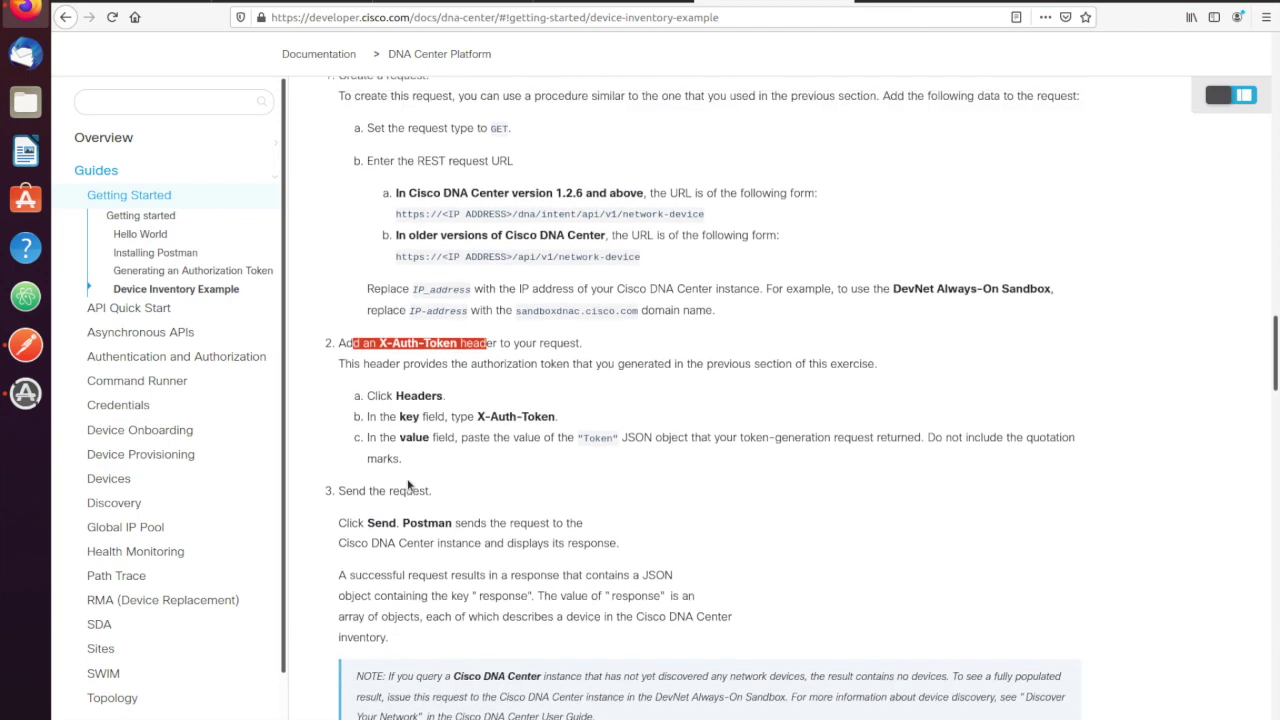
left_click(24, 343)
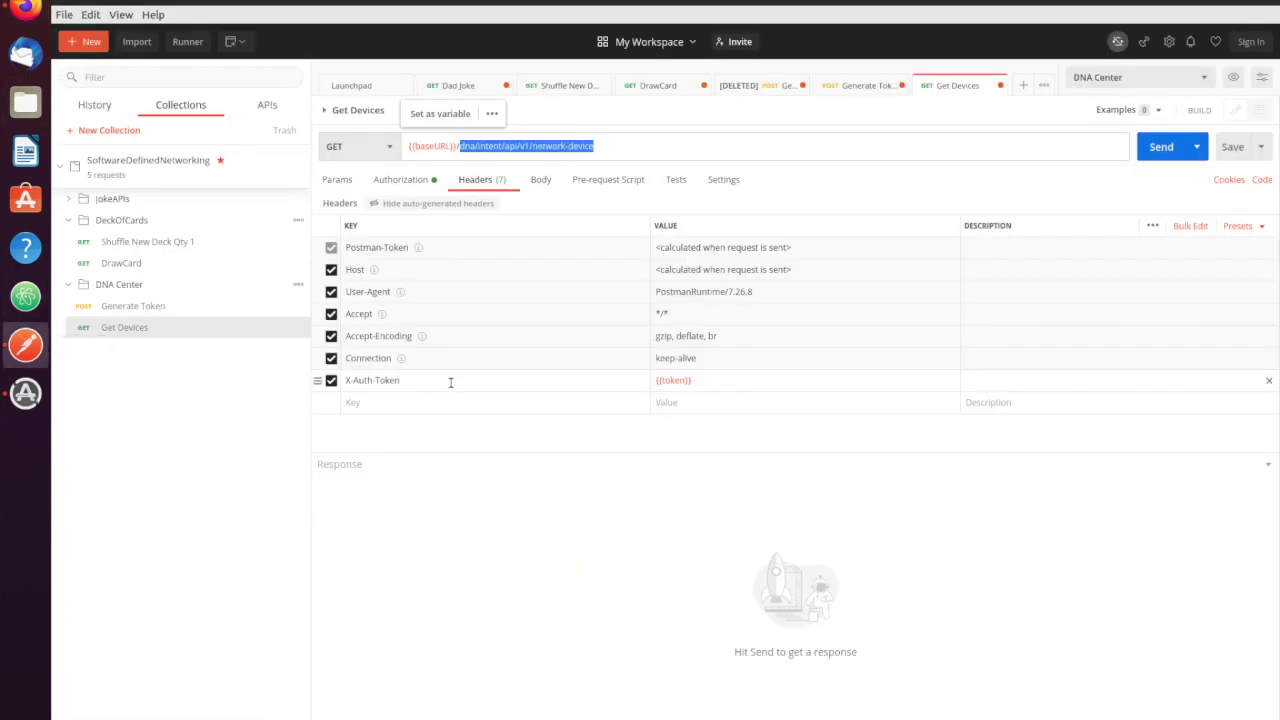
left_click(331, 314)
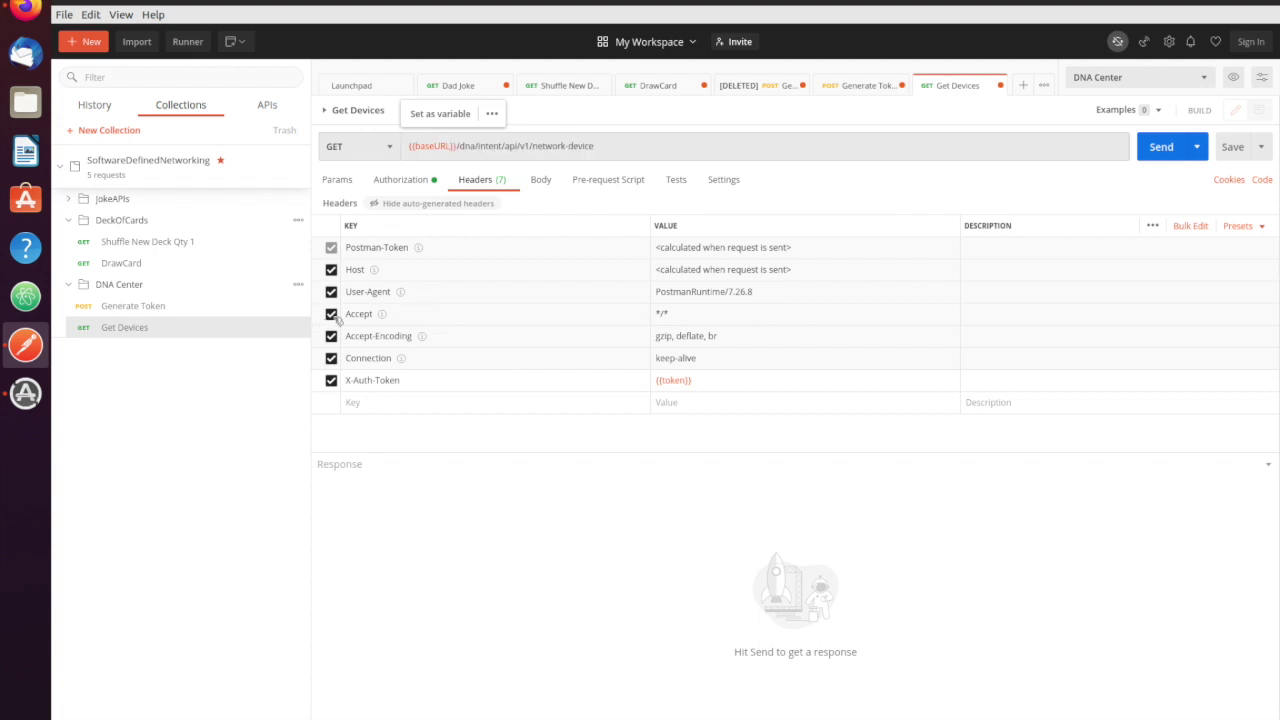
Add an Accept: application/json header and send the Get Devices request.
left_click(362, 402)
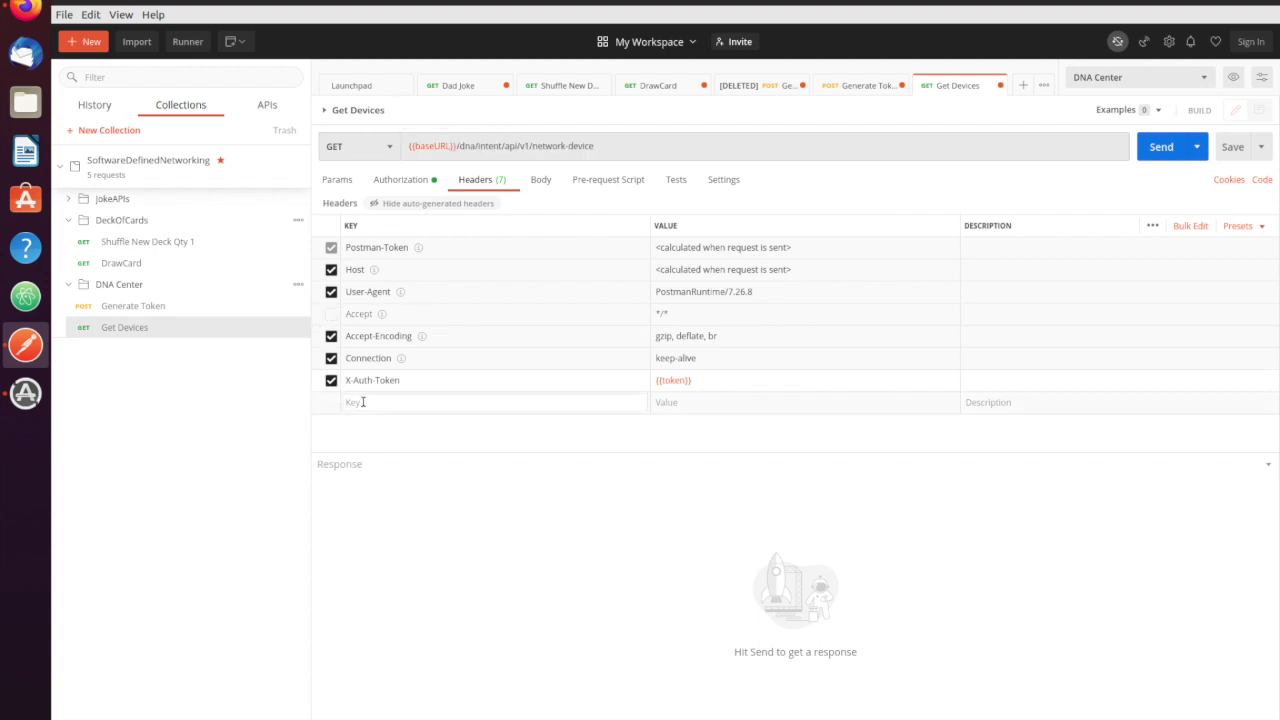
type("Acc")
left_click(368, 424)
left_click(665, 401)
type("app")
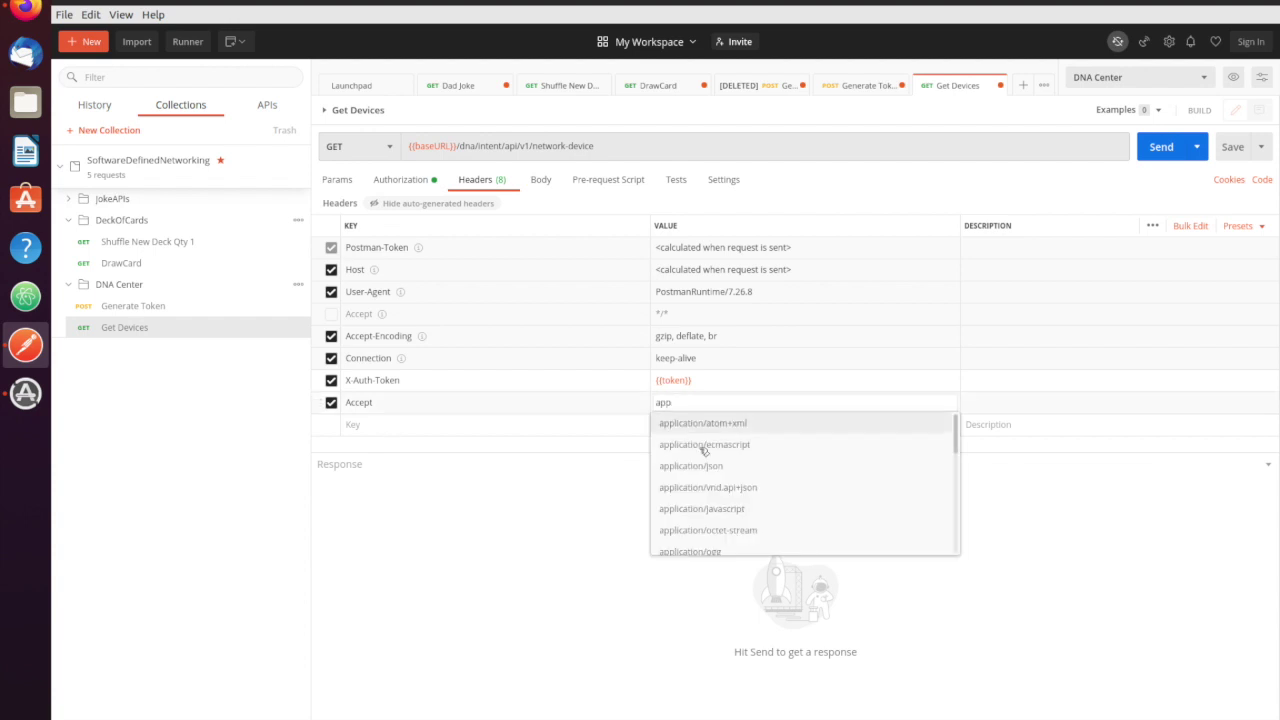
left_click(711, 465)
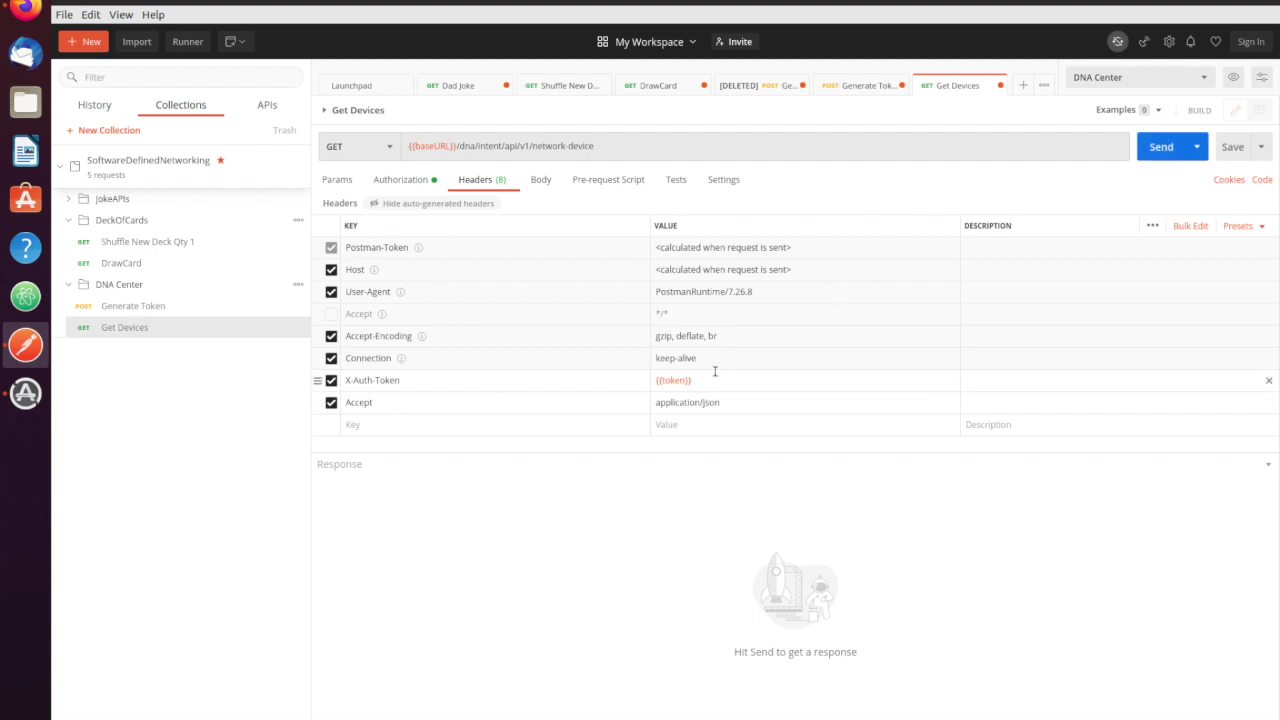
left_click(1163, 148)
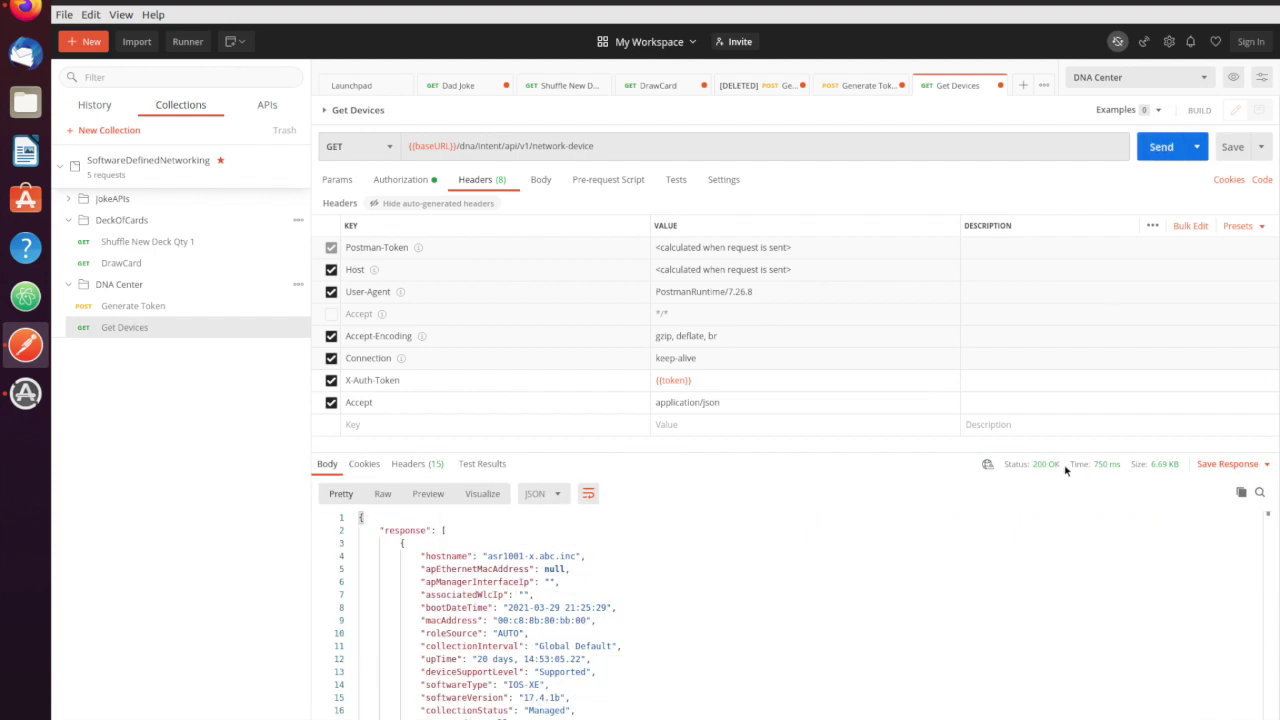
Scroll the 200 OK device list, highlighting hostnames like asr1001-x.abc.inc, cat_9k_1 and cat_9k_2.
mouse_move(1045, 466)
left_click_drag(473, 556, 546, 551)
scroll(496, 641, "down", 10)
scroll(496, 641, "down", 4)
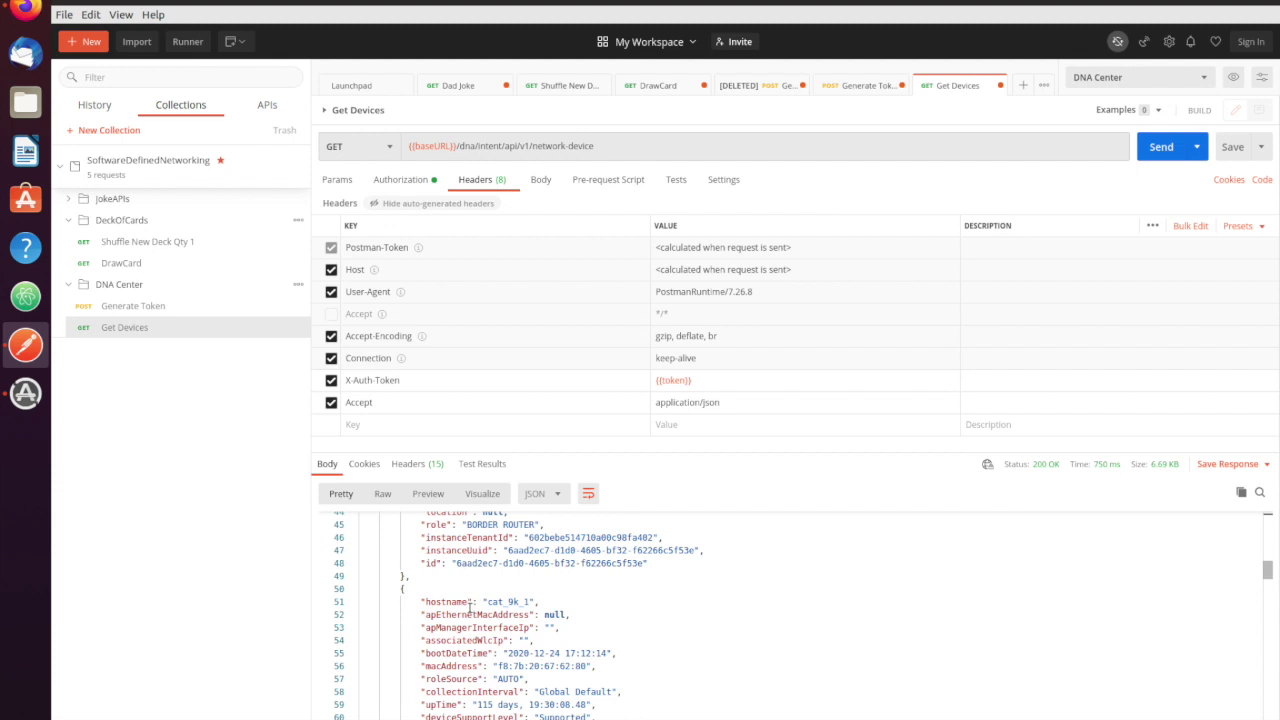
left_click_drag(490, 602, 522, 602)
scroll(493, 657, "down", 12)
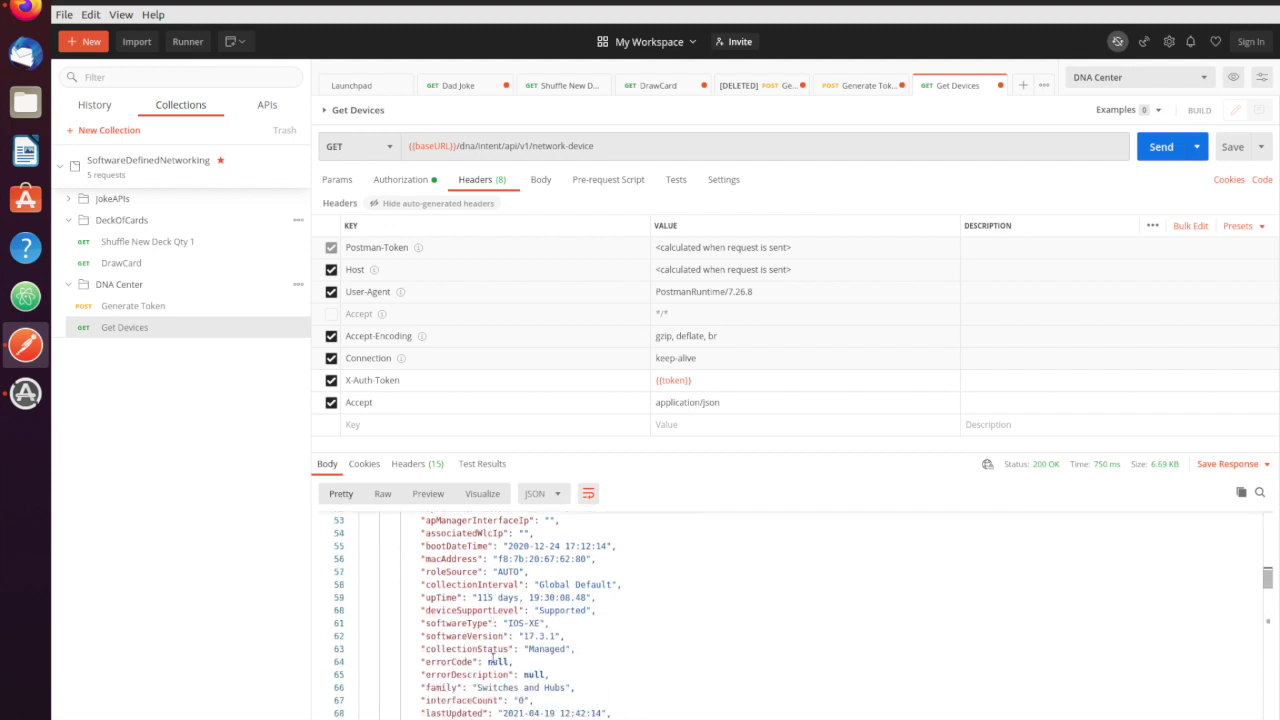
scroll(493, 657, "down", 1)
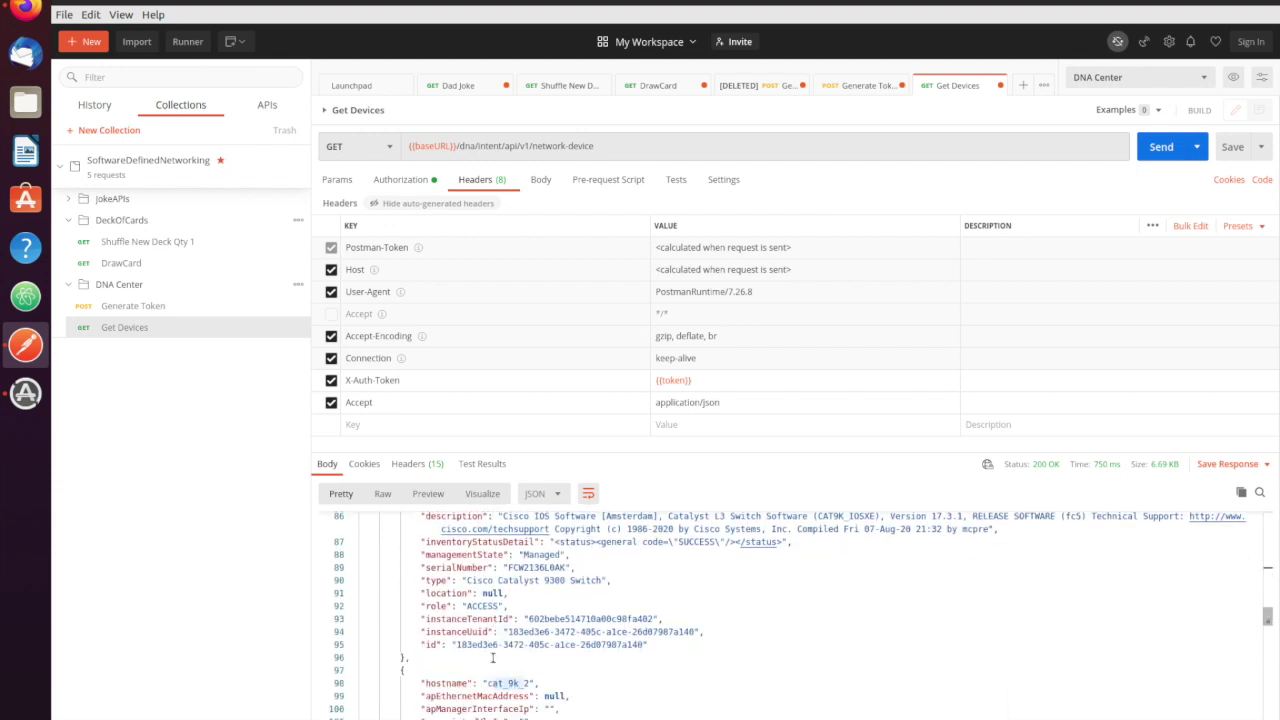
double_click(505, 683)
scroll(589, 686, "down", 14)
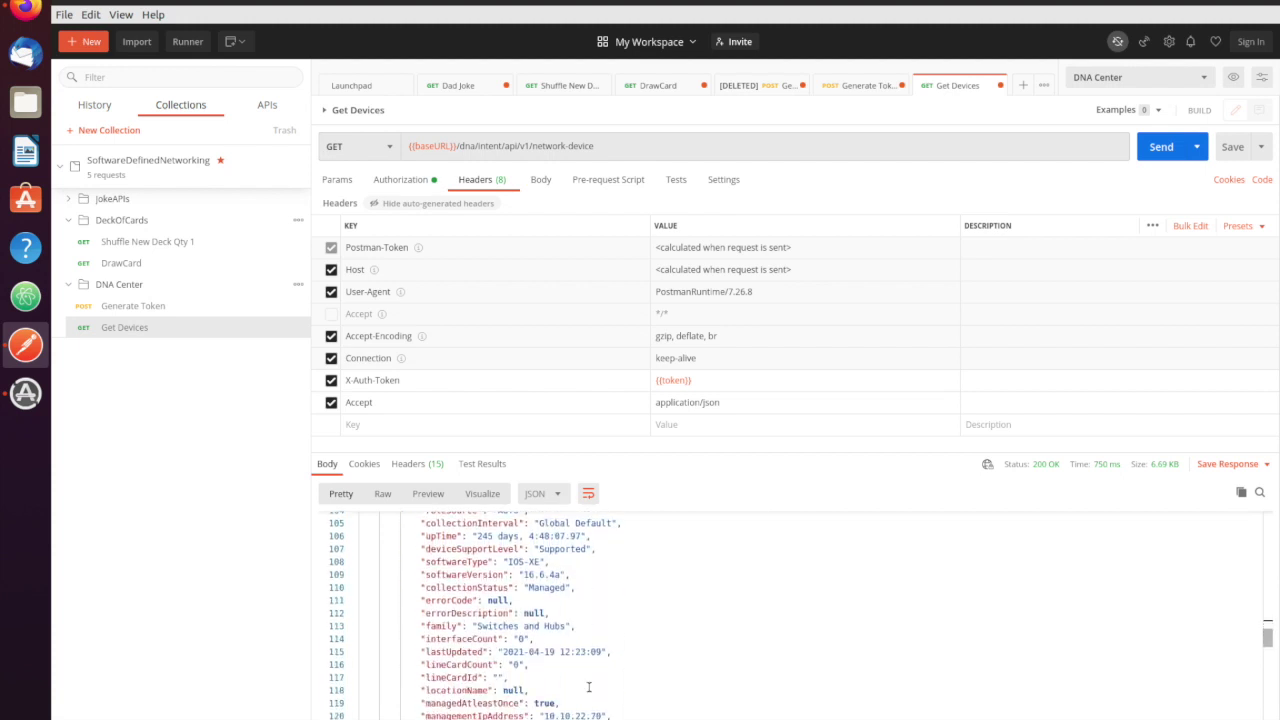
scroll(589, 686, "down", 3)
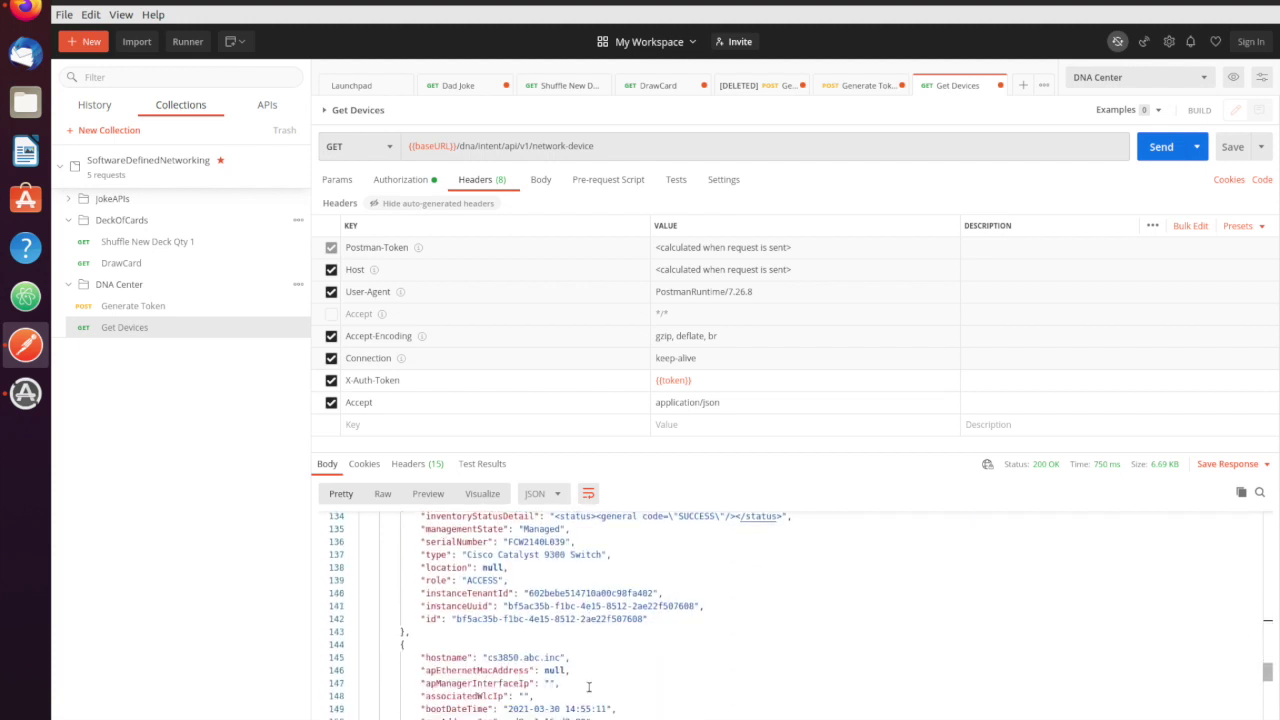
scroll(577, 695, "down", 14)
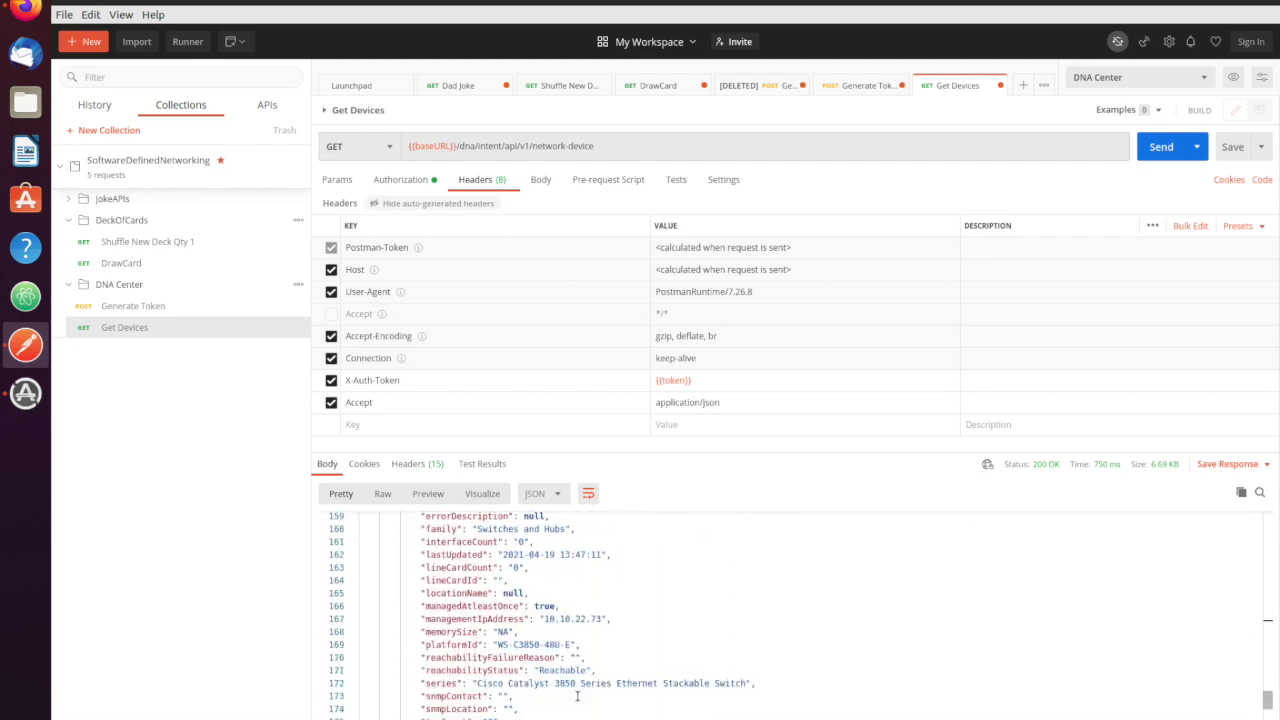
scroll(577, 697, "down", 1)
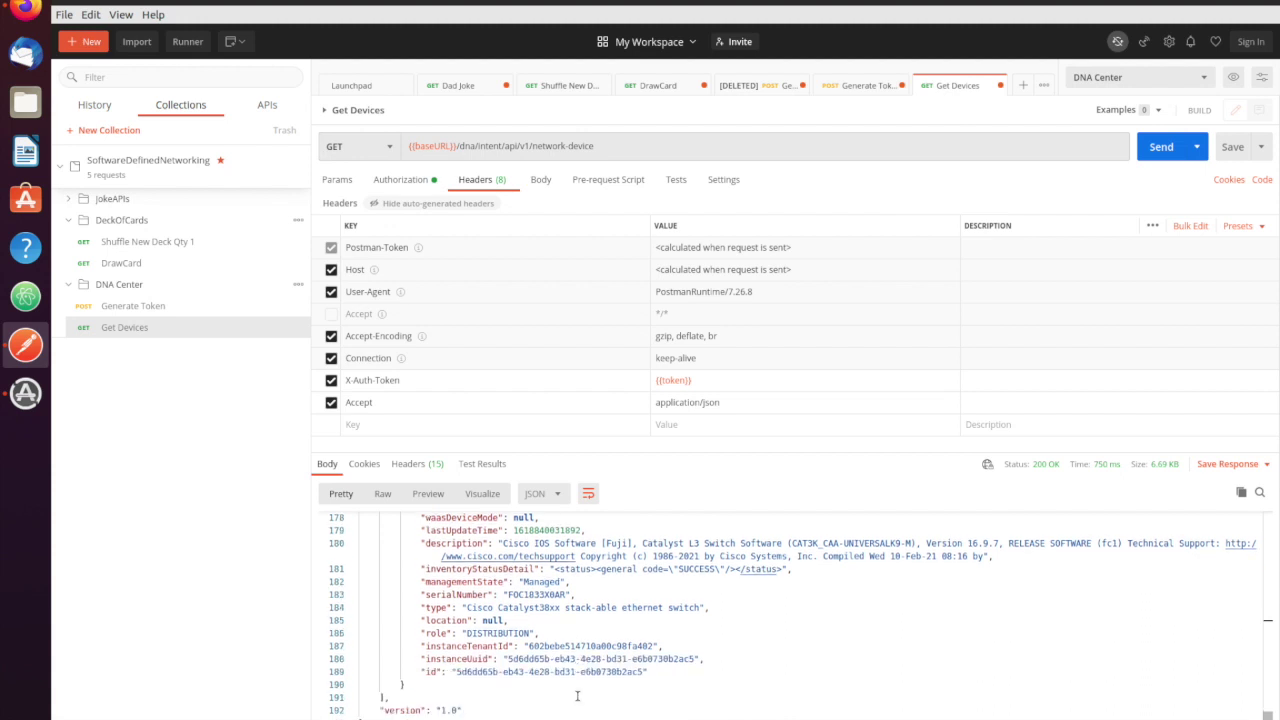
scroll(577, 695, "up", 20)
scroll(577, 695, "up", 18)
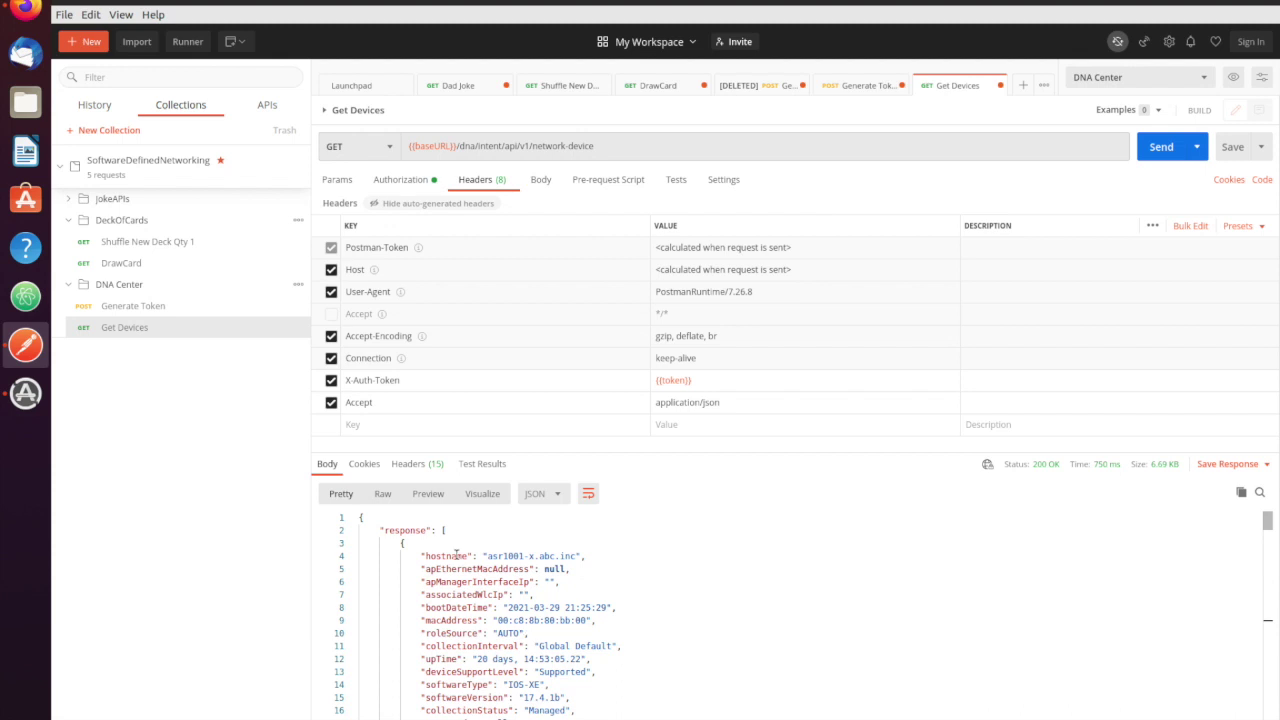
Generate the Python - Requests code for Generate Token and select the whole snippet.
left_click(175, 305)
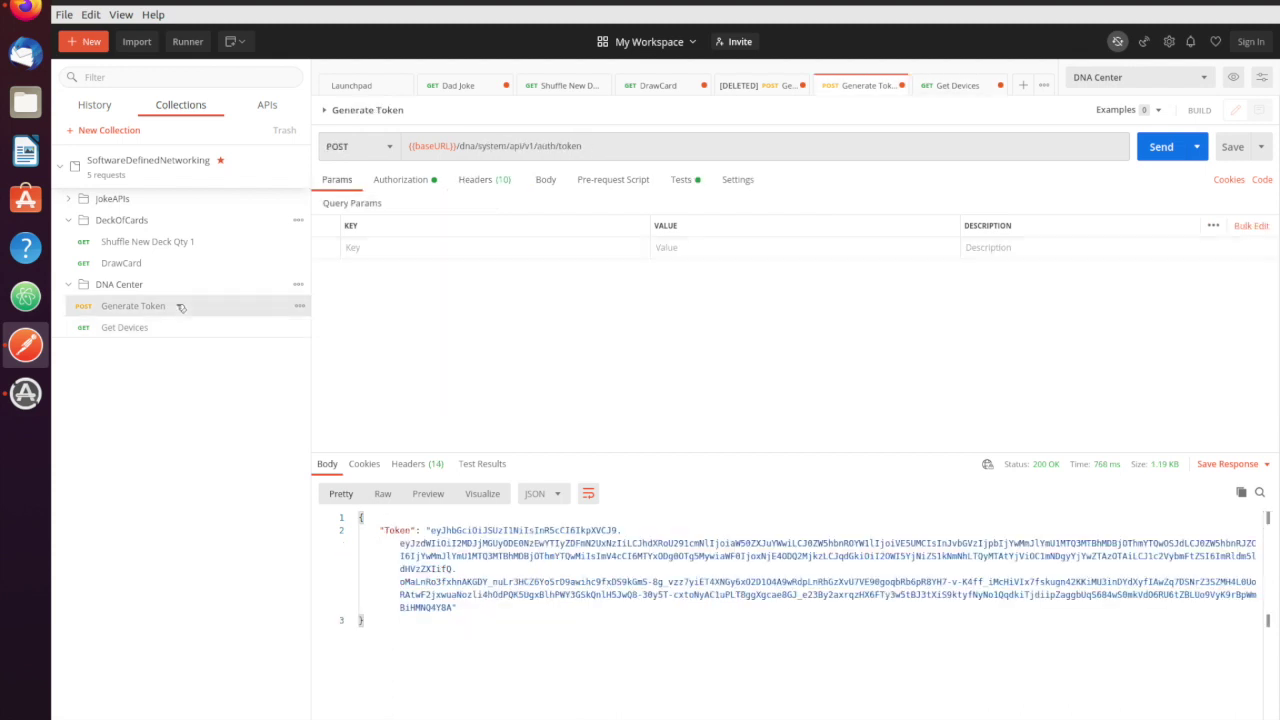
left_click(1262, 180)
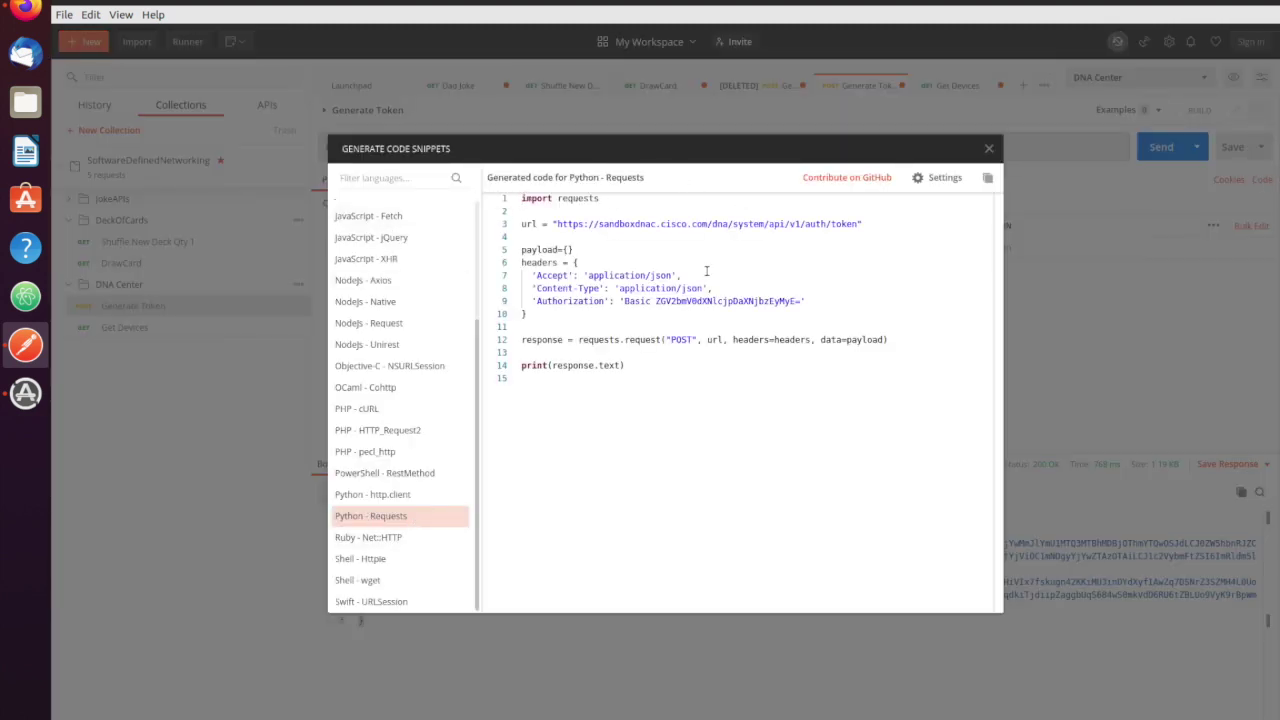
left_click(642, 380)
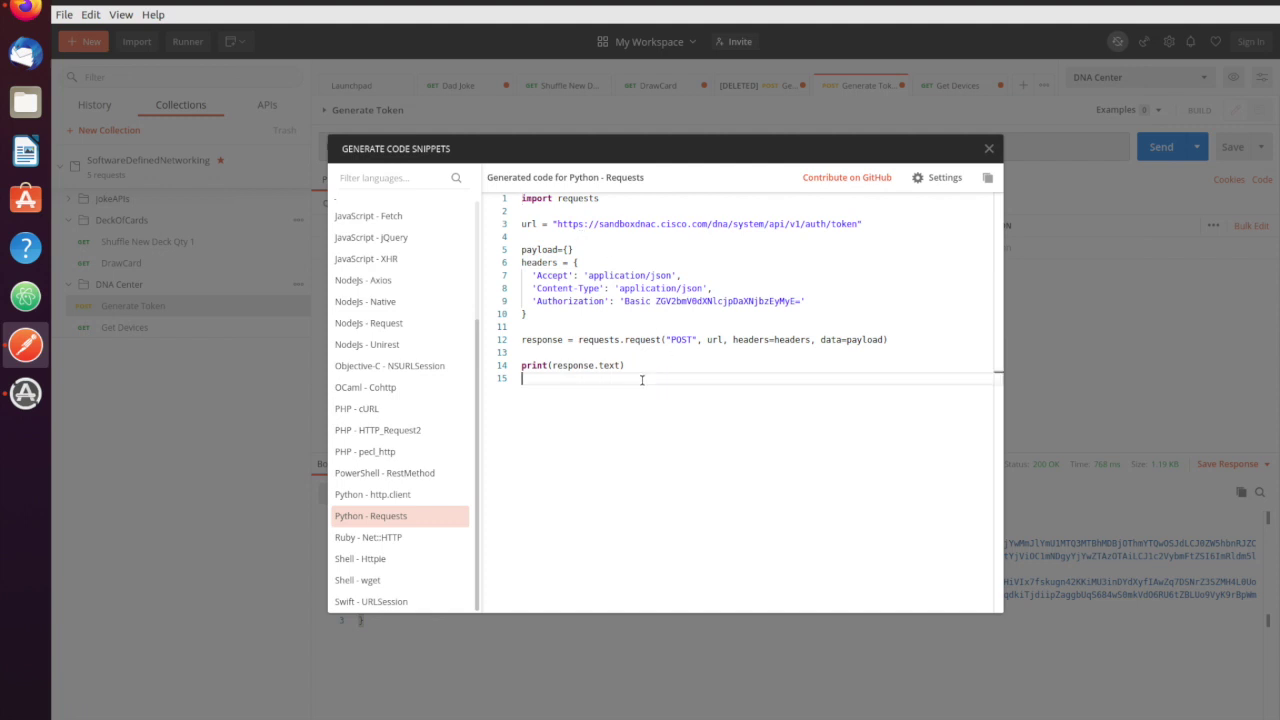
left_click_drag(624, 301, 808, 302)
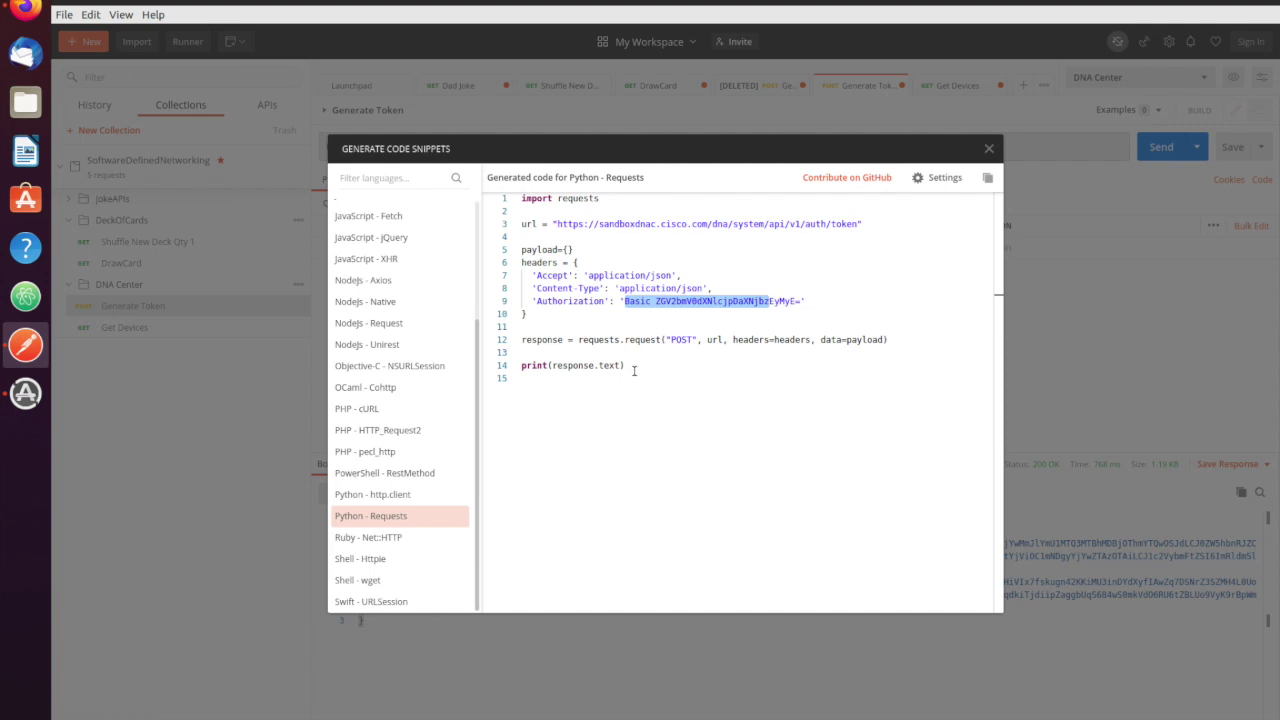
left_click_drag(646, 366, 375, 179)
key("ctrl+c")
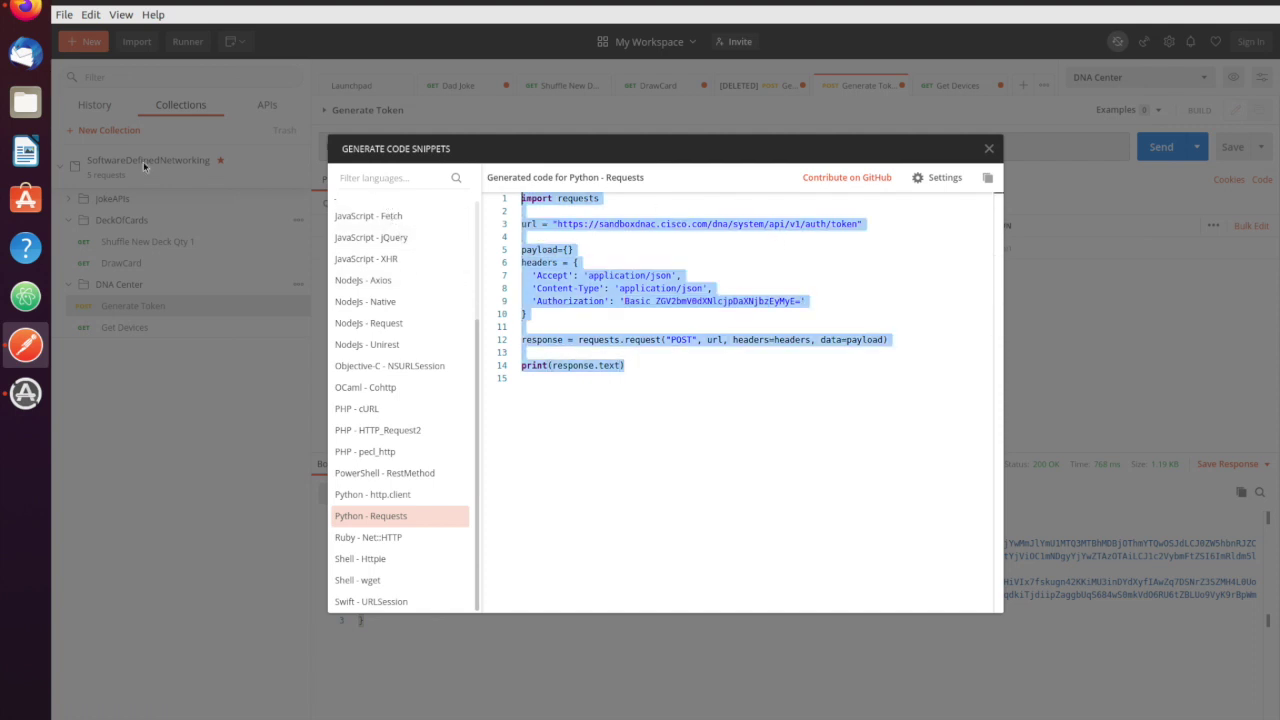
left_click(44, 298)
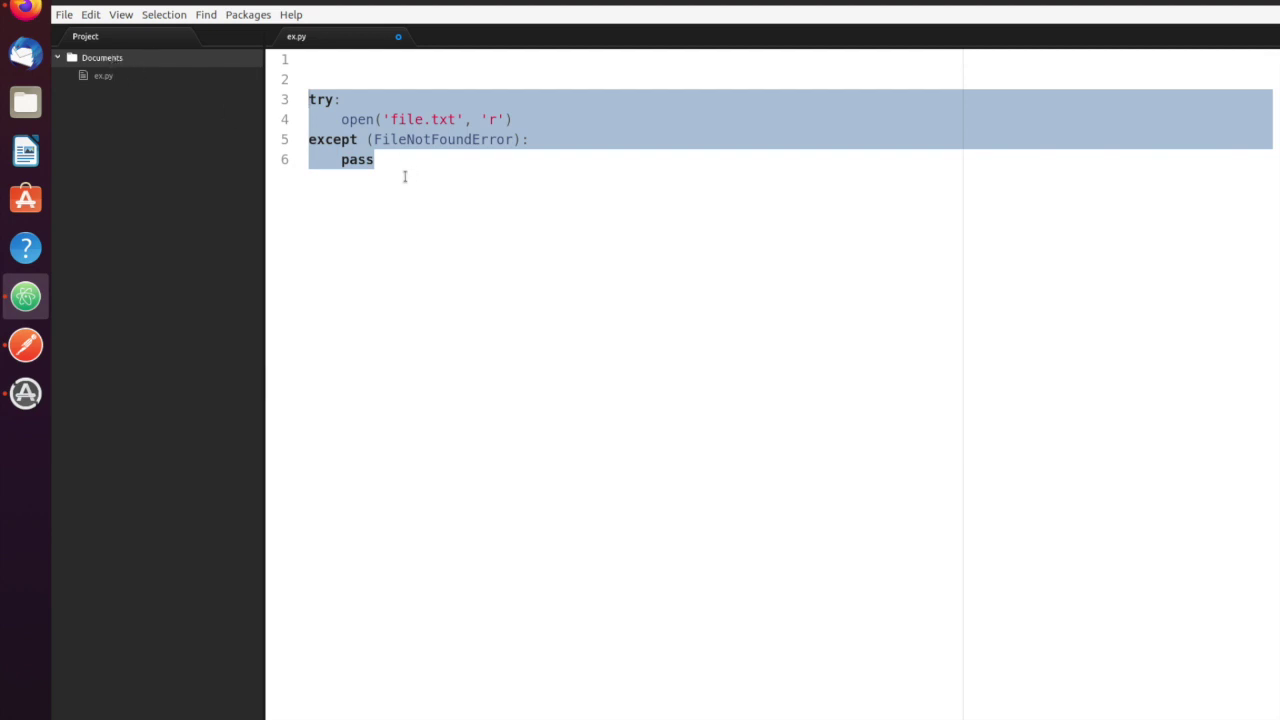
Delete the old try/except code and create a new file getToken.py in Documents.
key("BackSpace")
key("BackSpace")
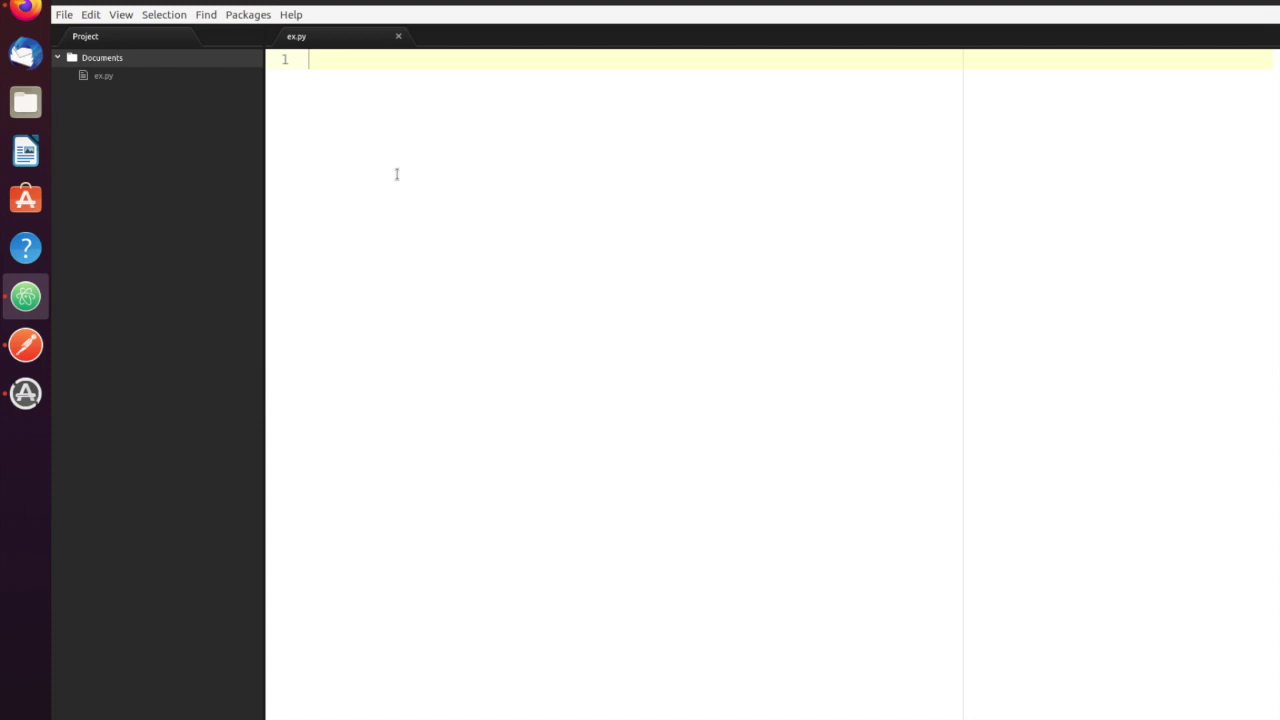
right_click(101, 58)
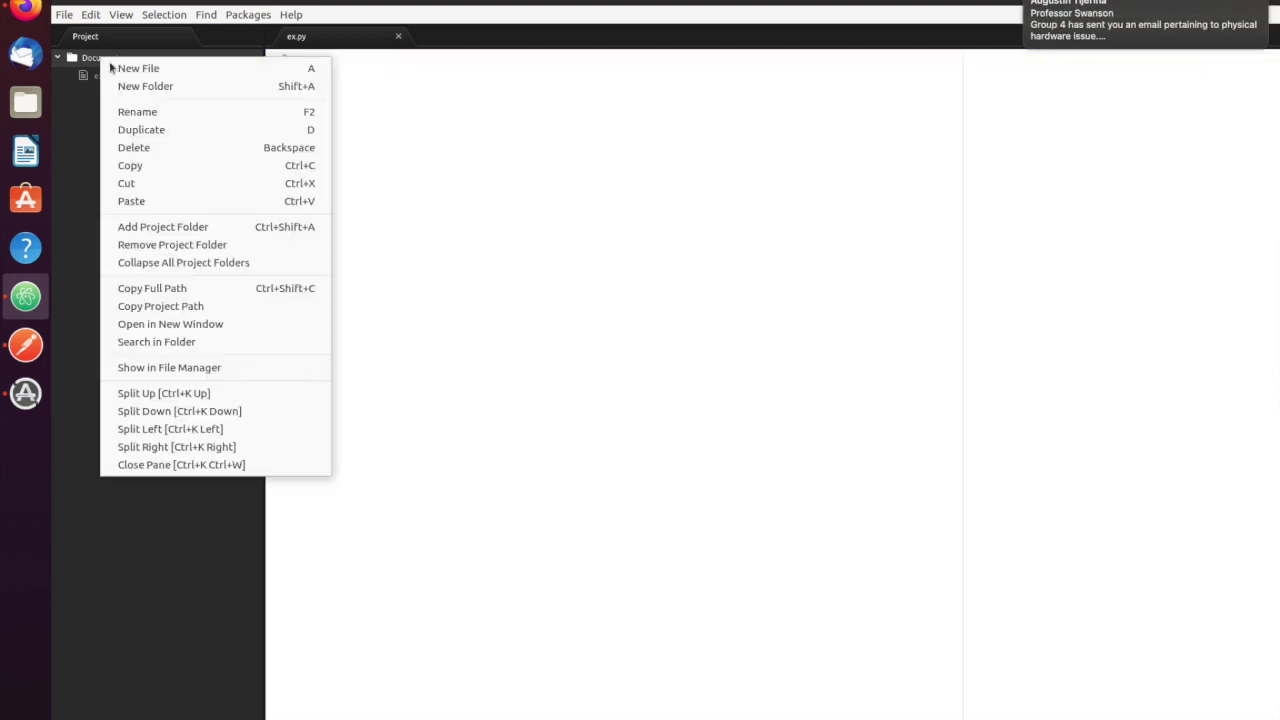
left_click(137, 70)
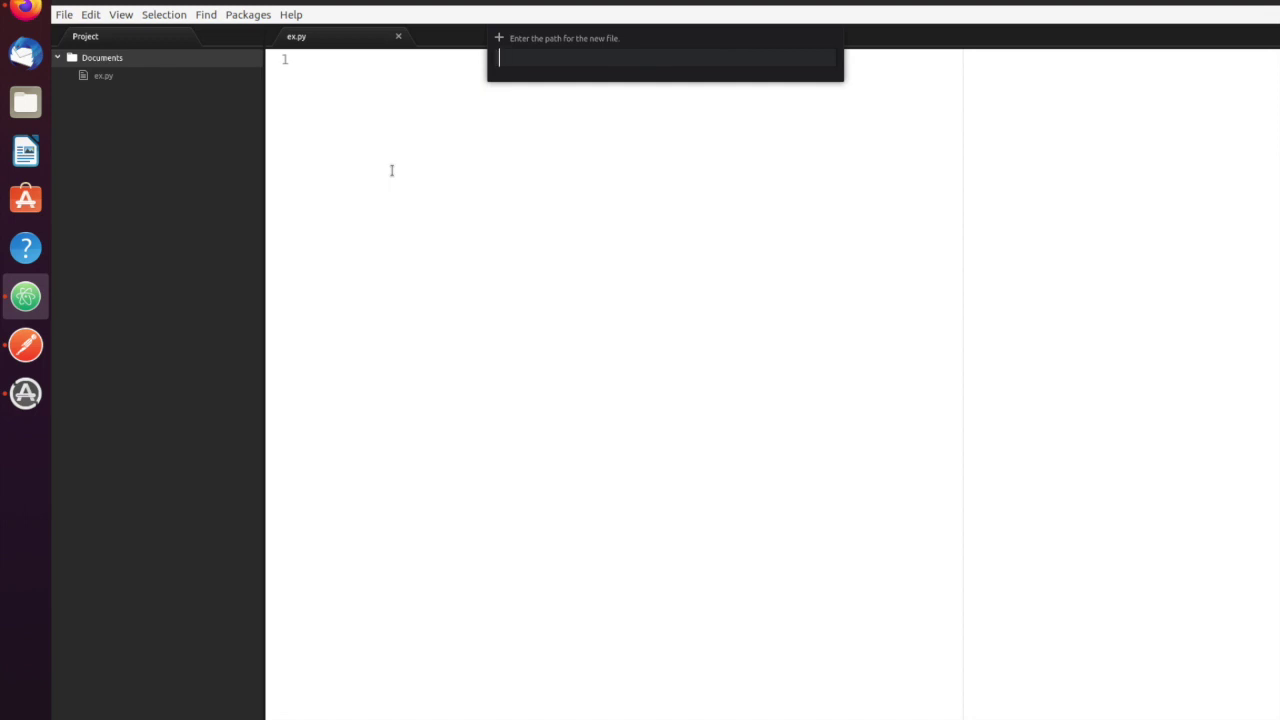
type("extToken.py")
key("Return")
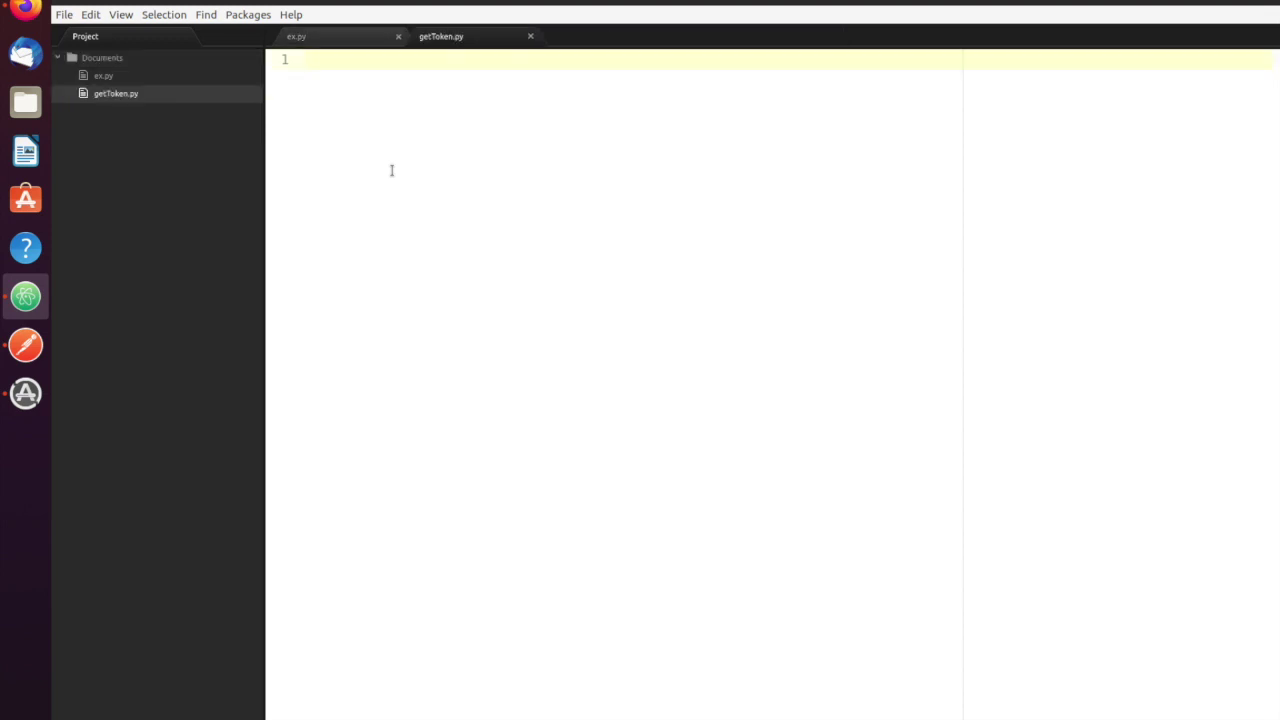
Paste the Postman Python snippet into getToken.py, keeping its Basic Authorization header, and save.
key("ctrl+v")
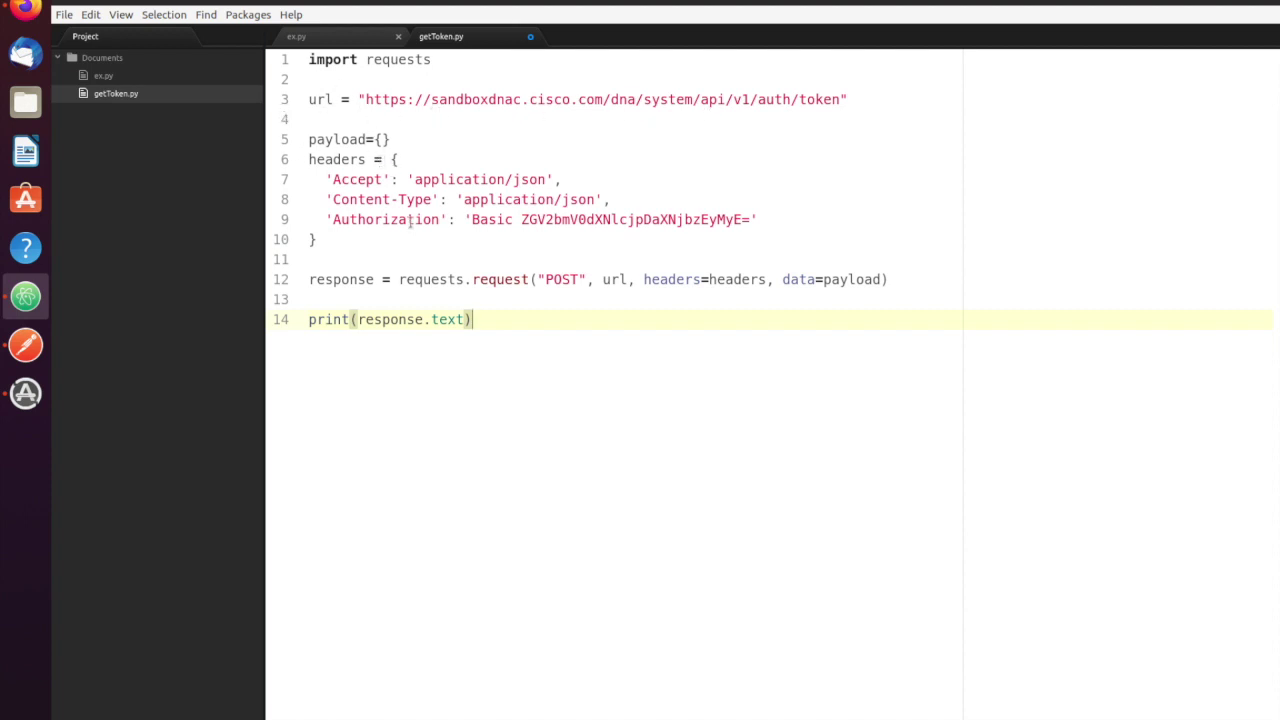
left_click_drag(750, 219, 488, 220)
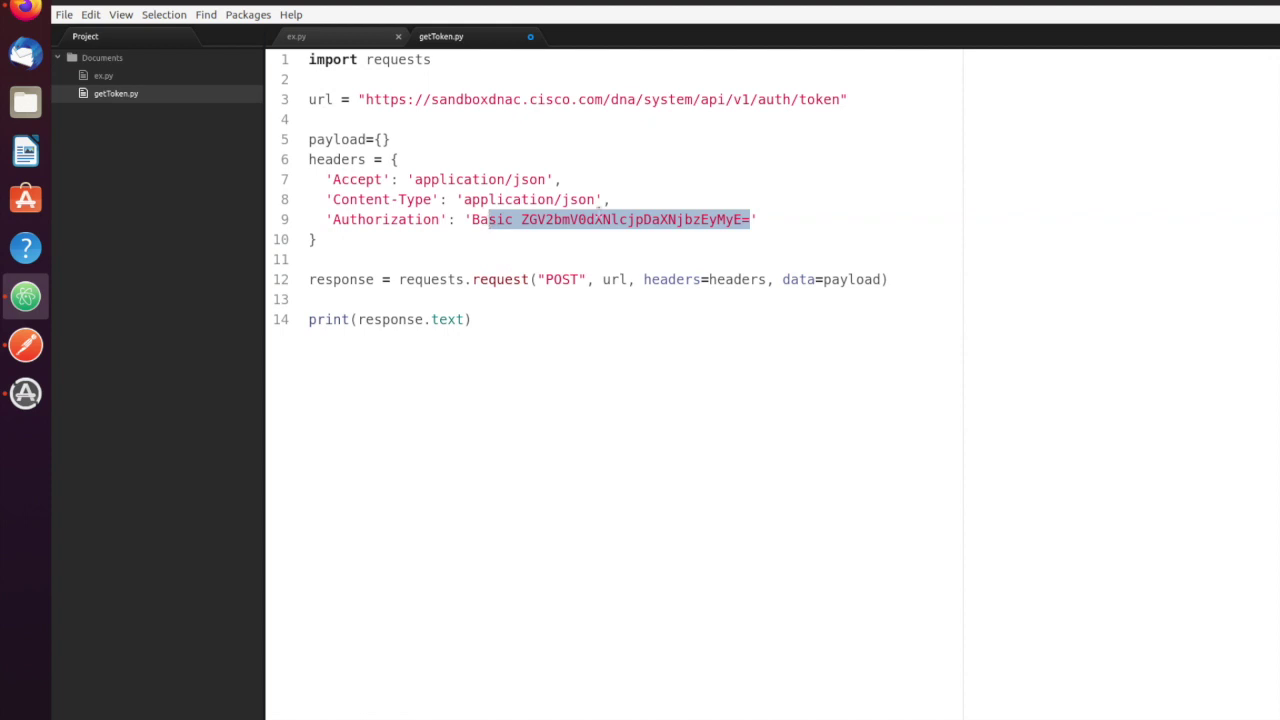
key("BackSpace")
key("BackSpace")
key("BackSpace")
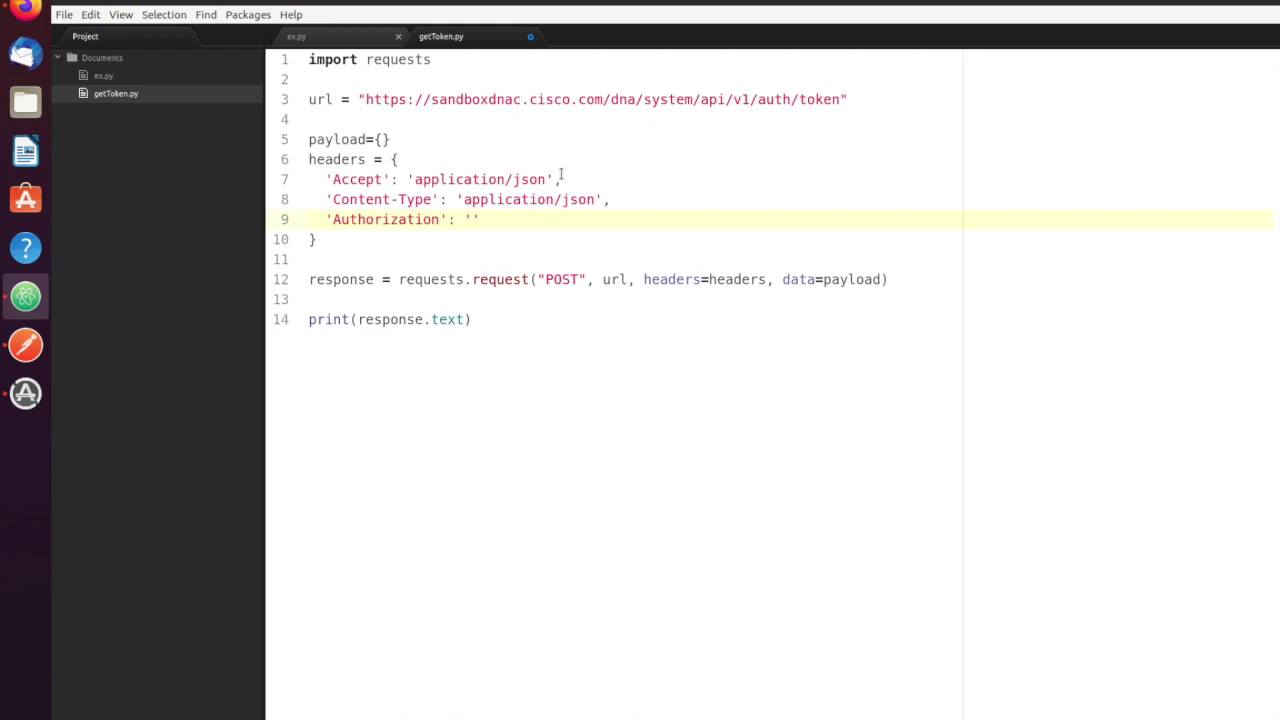
key("ctrl+z")
key("ctrl+z")
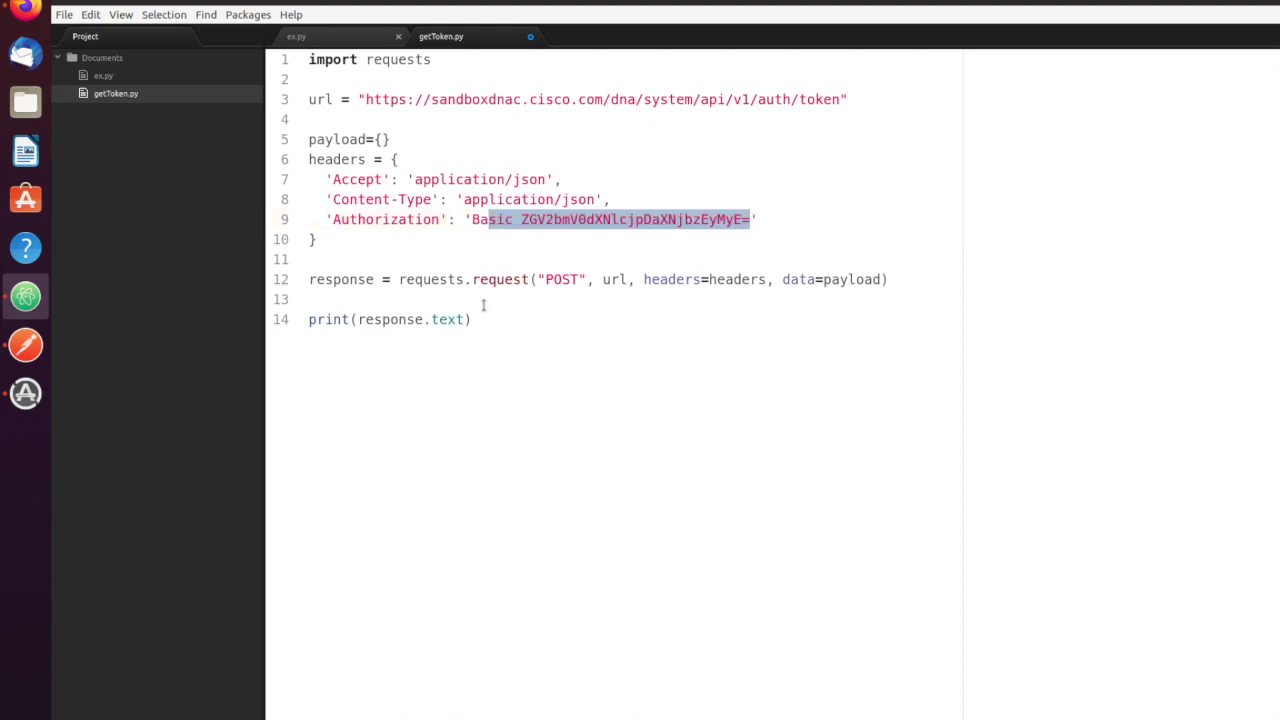
key("ctrl+s")
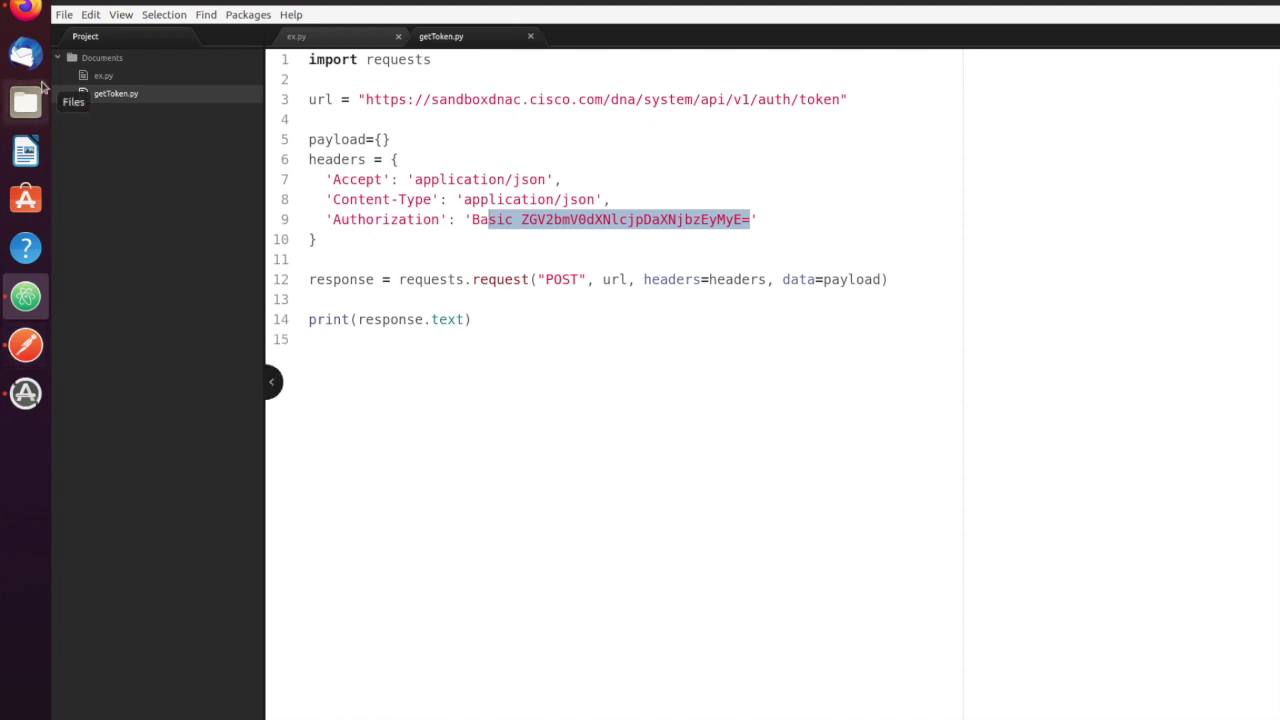
Launch Terminal and list the contents of the home and Desktop folders.
left_click(26, 714)
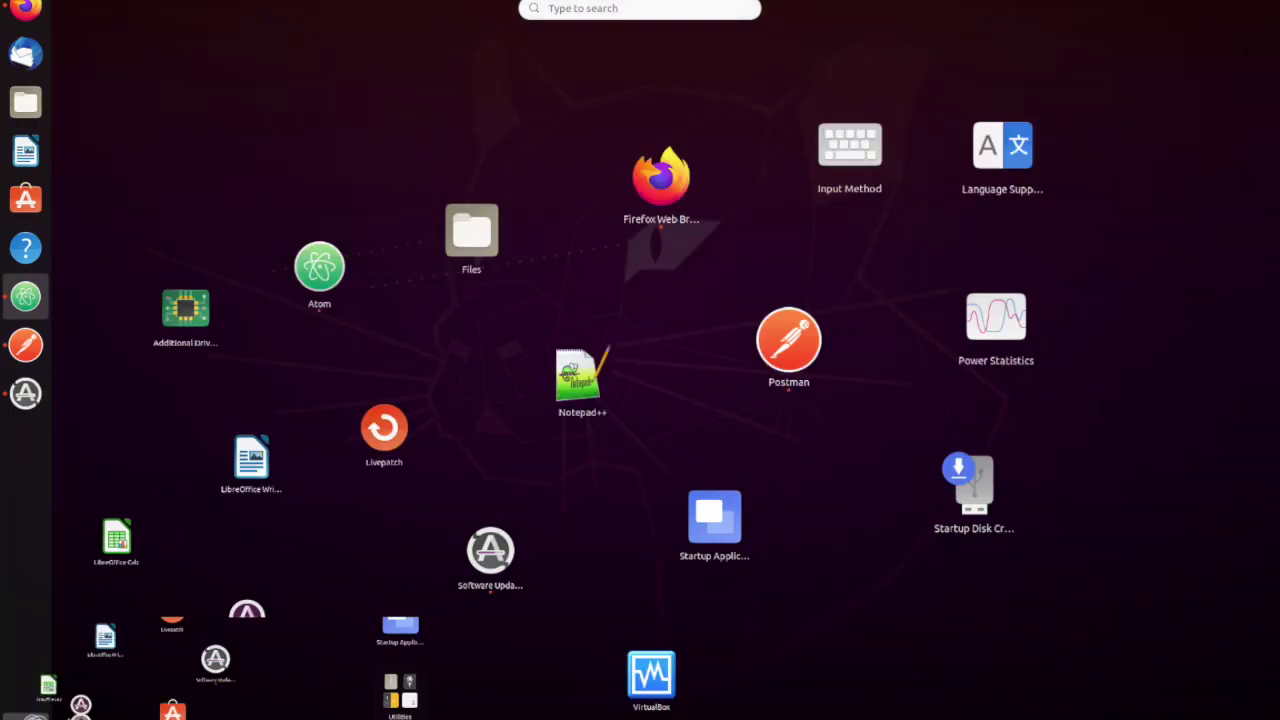
type("term")
key("Return")
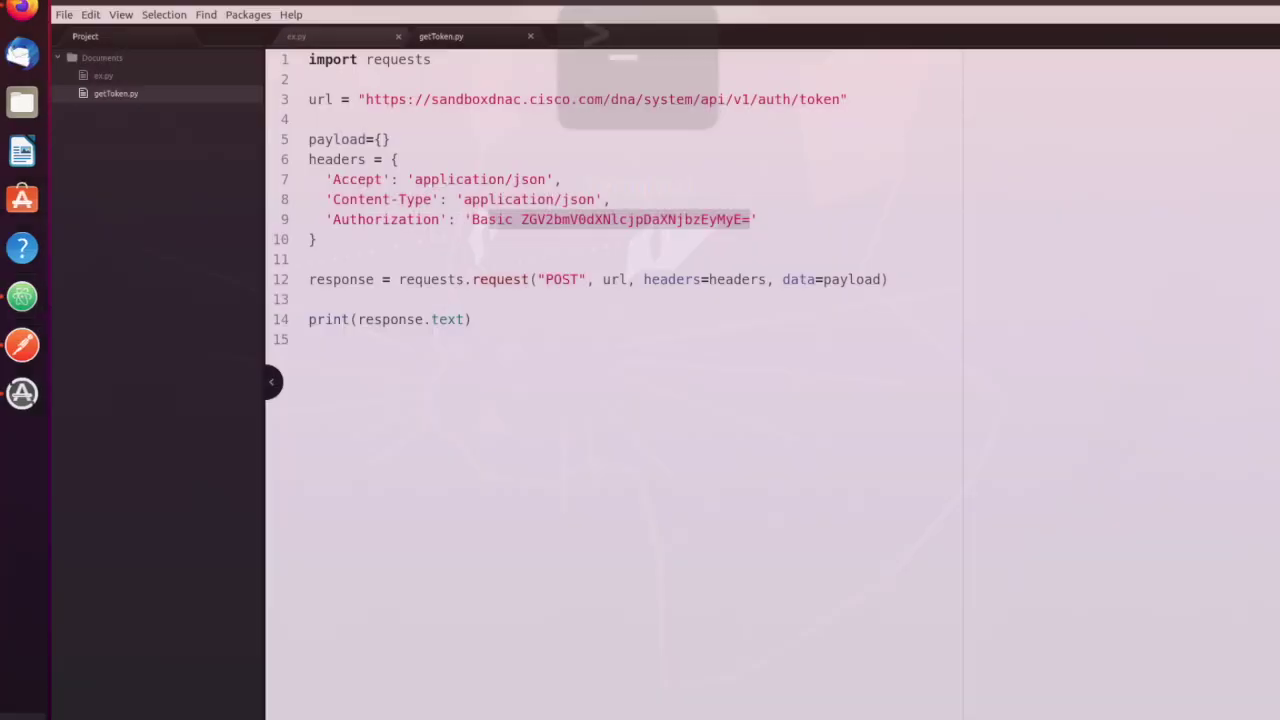
type("ls")
key("Return")
type("cd Des")
key("Tab")
key("Return")
type("ls")
key("Return")
Move into the Documents folder, list its files and enlarge the terminal text.
type("cd ..")
key("Return")
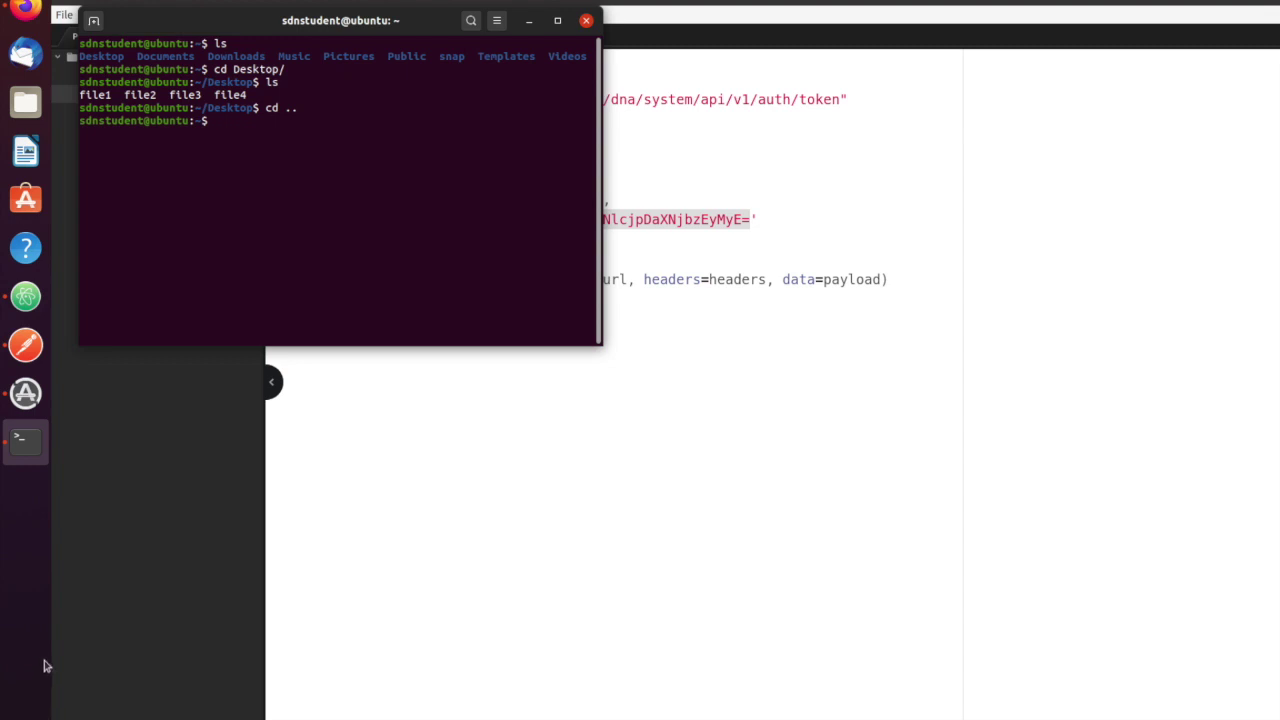
type("cd Do")
key("Tab")
key("Return")
type("ls")
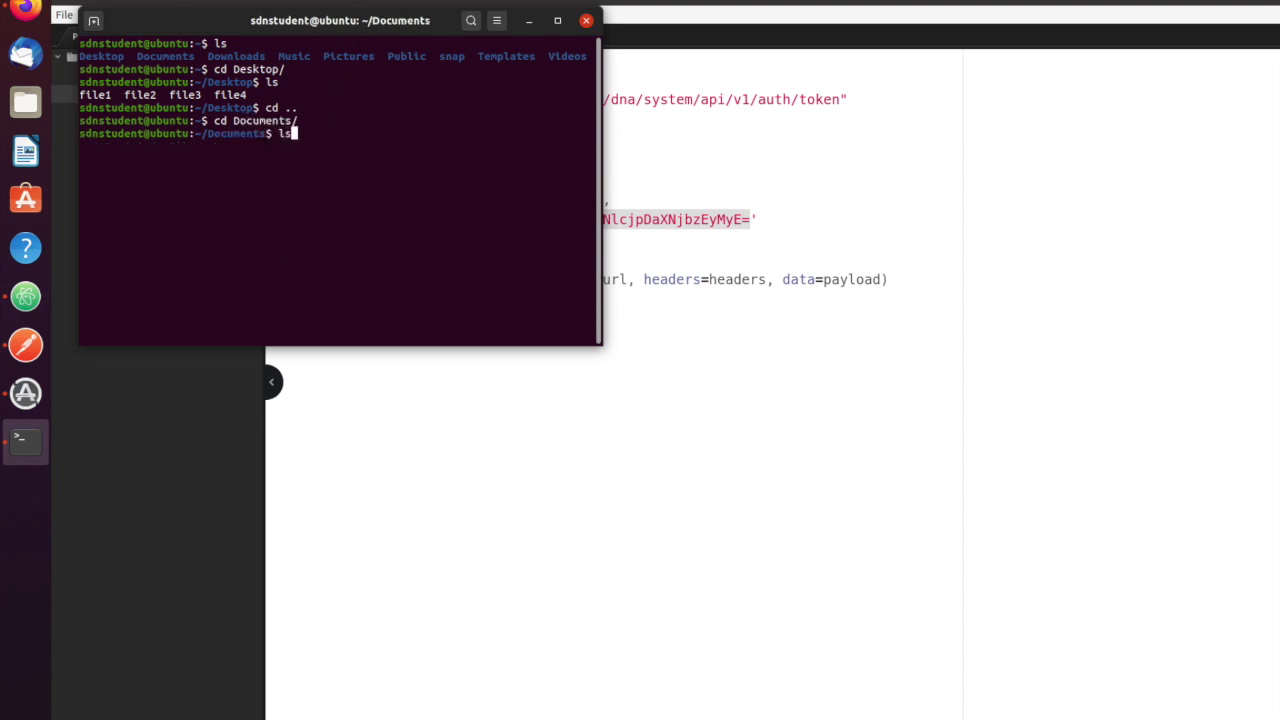
key("Return")
type("pytho")
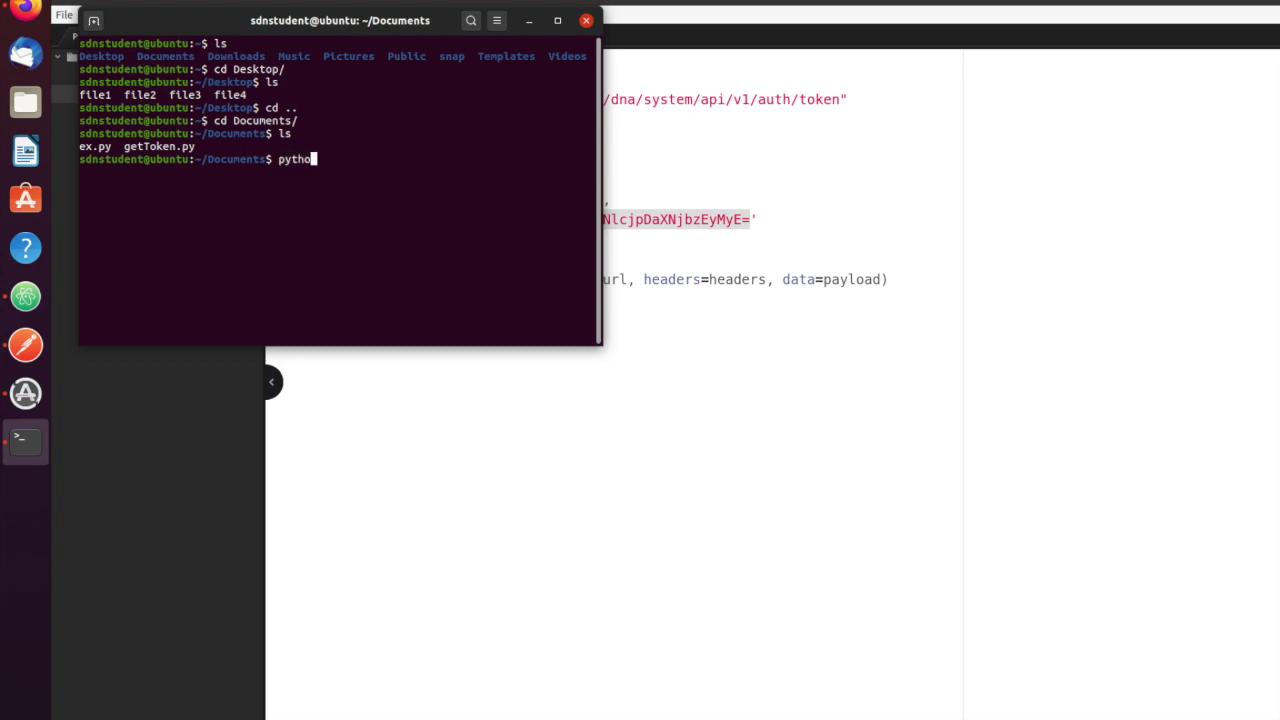
type("n3")
key("BackSpace")
key("BackSpace")
key("BackSpace")
key("BackSpace")
key("BackSpace")
key("BackSpace")
key("BackSpace")
key("ctrl+plus")
key("ctrl+plus")
key("ctrl+plus")
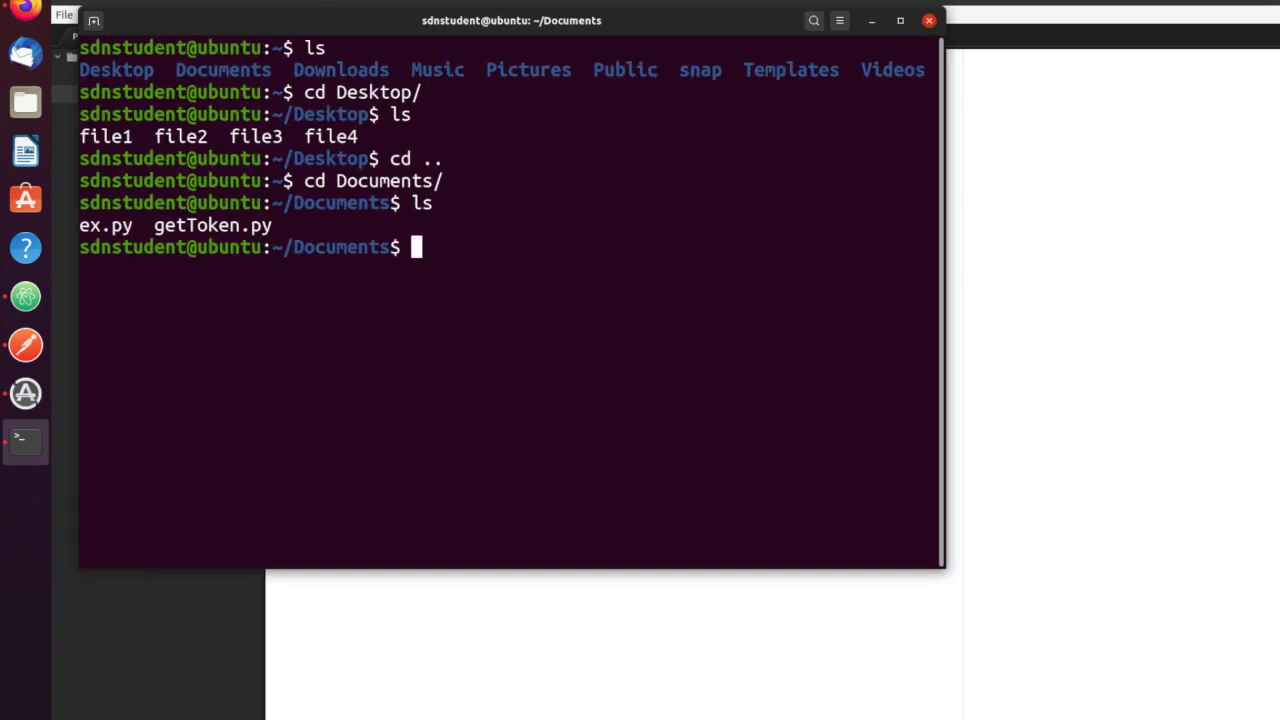
type("ls")
key("Return")
Create a virtual environment named venv in Documents and activate it.
type("python3 -m venv venv")
key("Return")
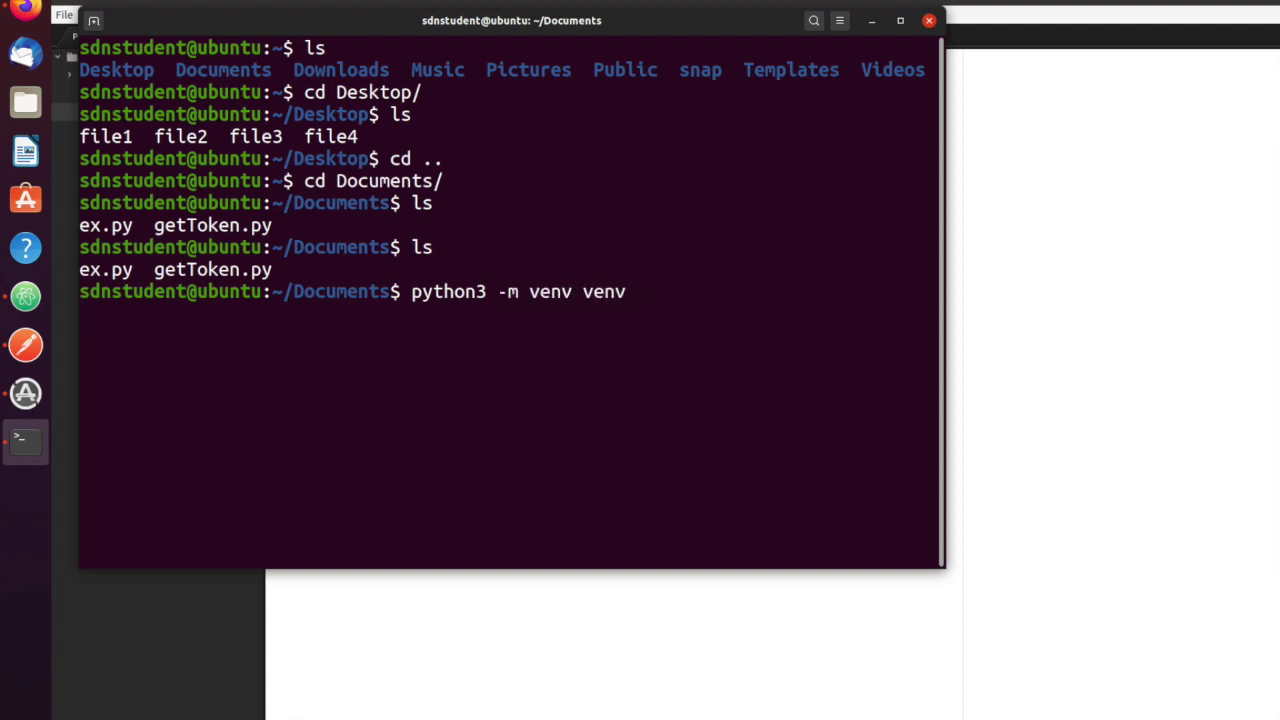
type("source venv/bin/activate")
key("Return")
Install requests into the venv and save the package list to requirements.txt.
type("pip install requests")
key("Return")
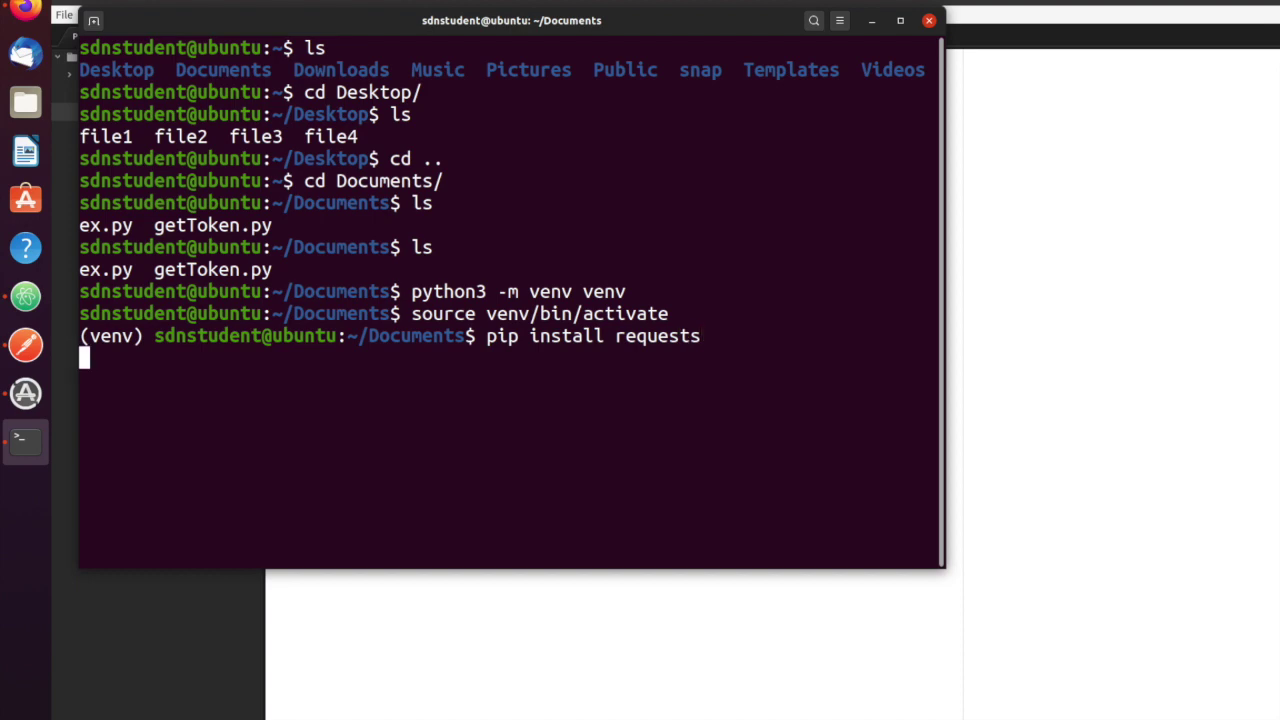
type("pip free")
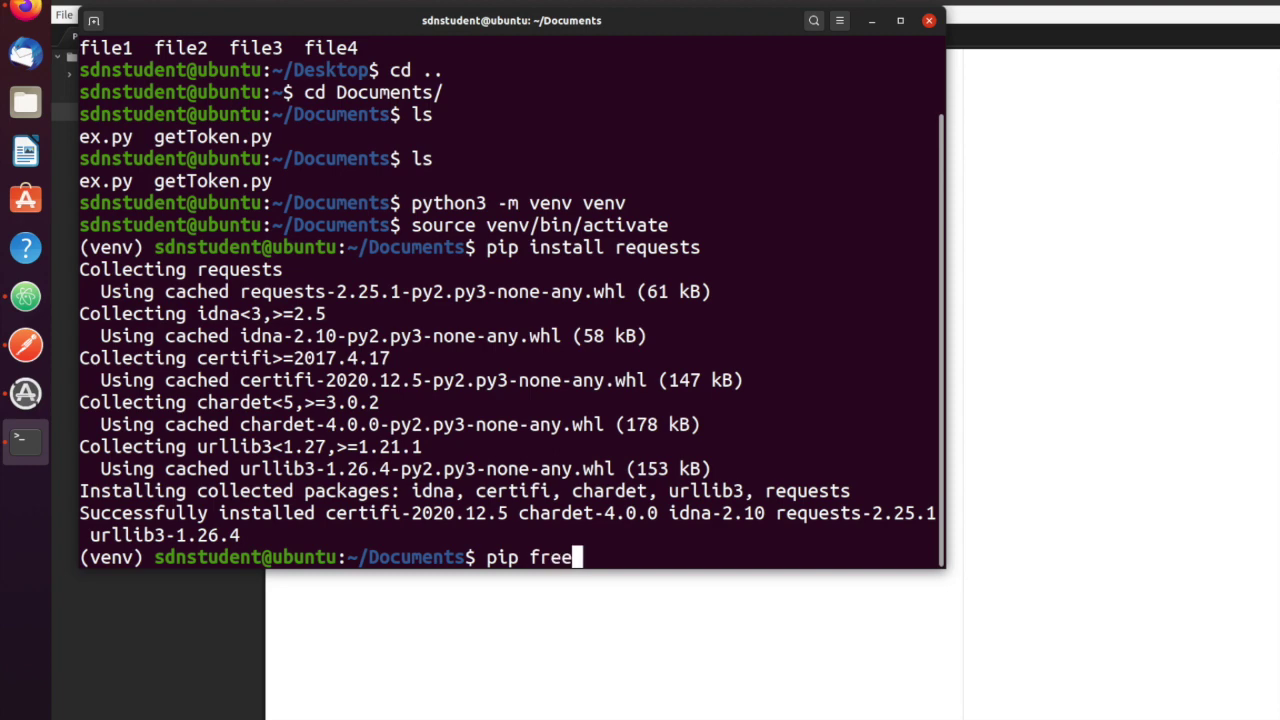
type("ze > requ")
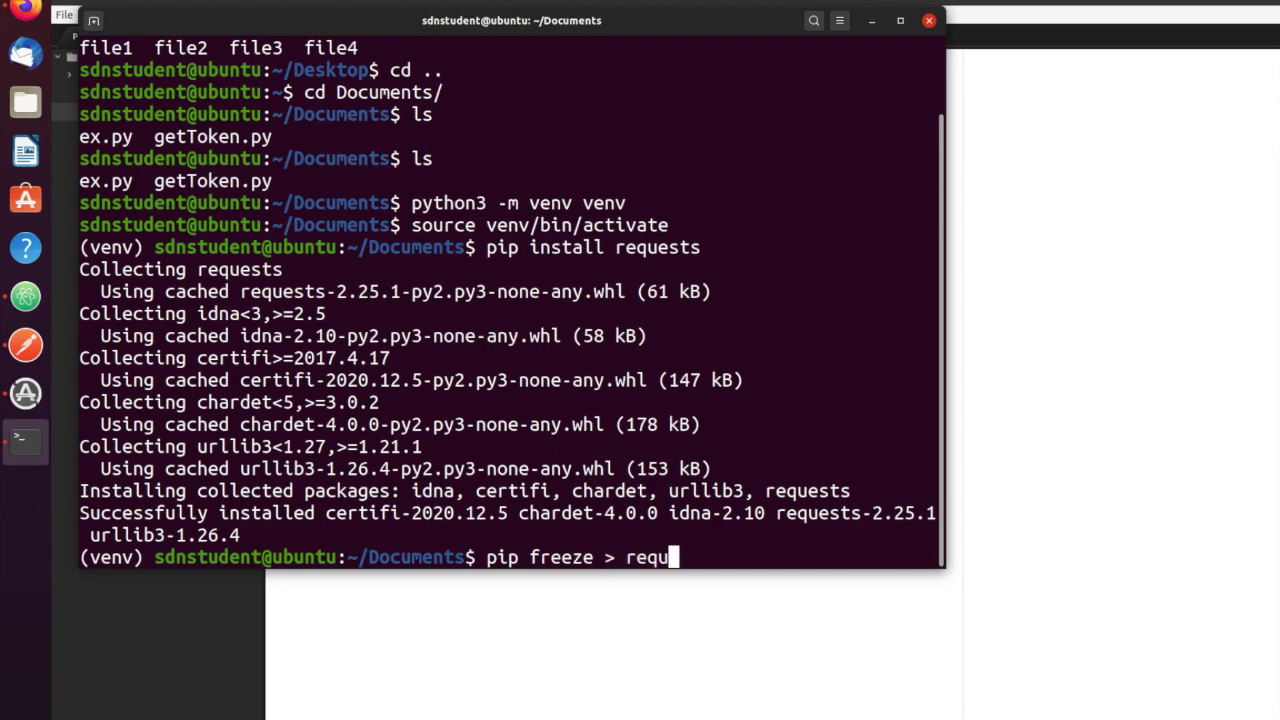
type("irement")
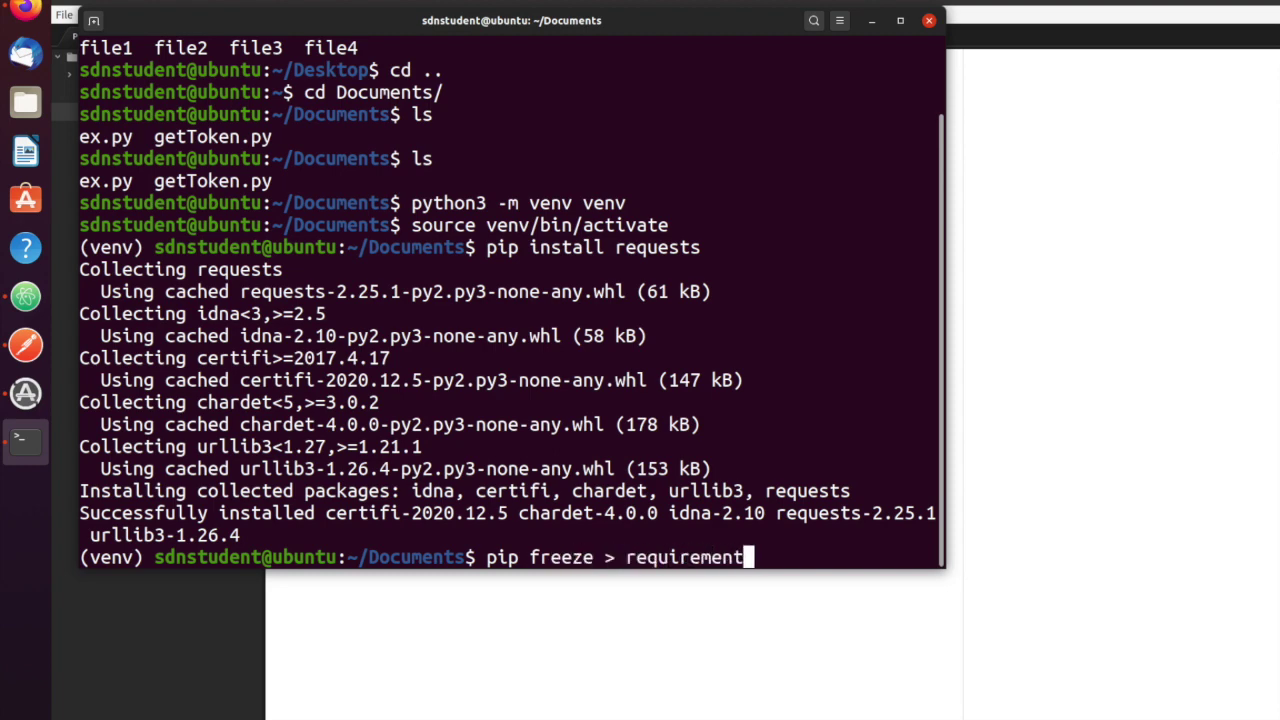
type("s.txt")
key("Return")
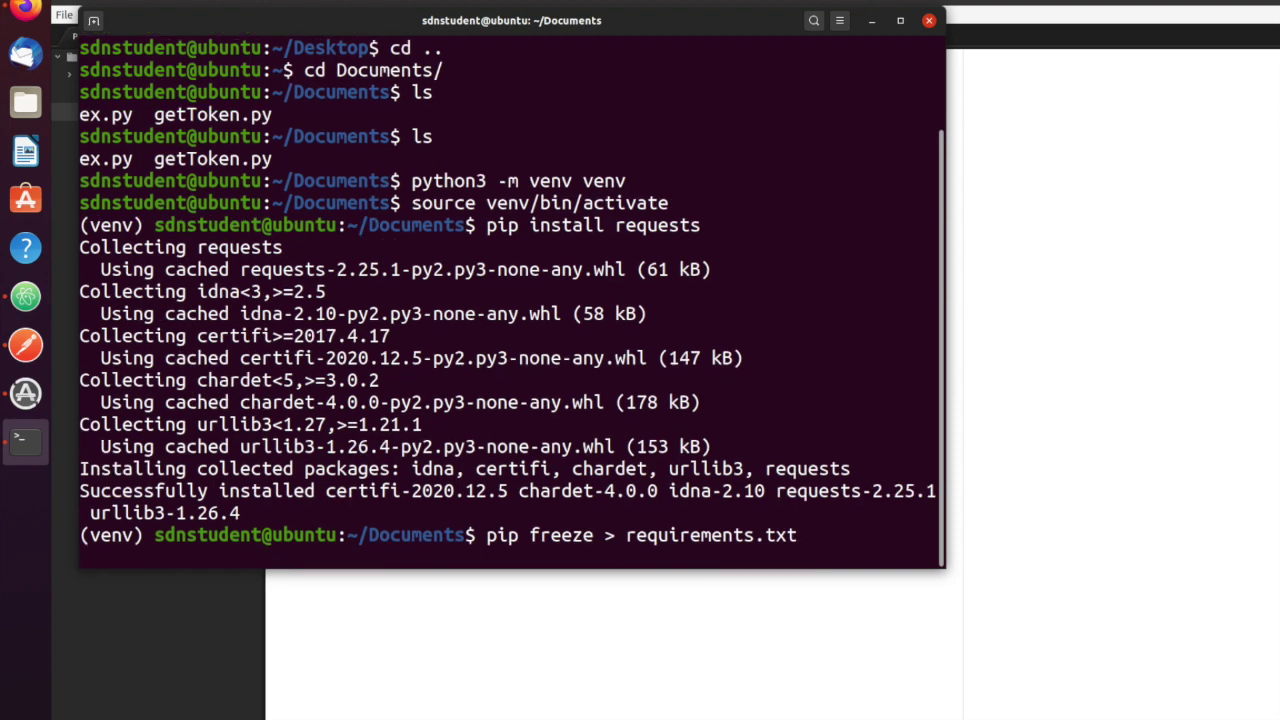
Run getToken.py to fetch a fresh DNA Center token and compare it with the editor.
type("python getToken.py")
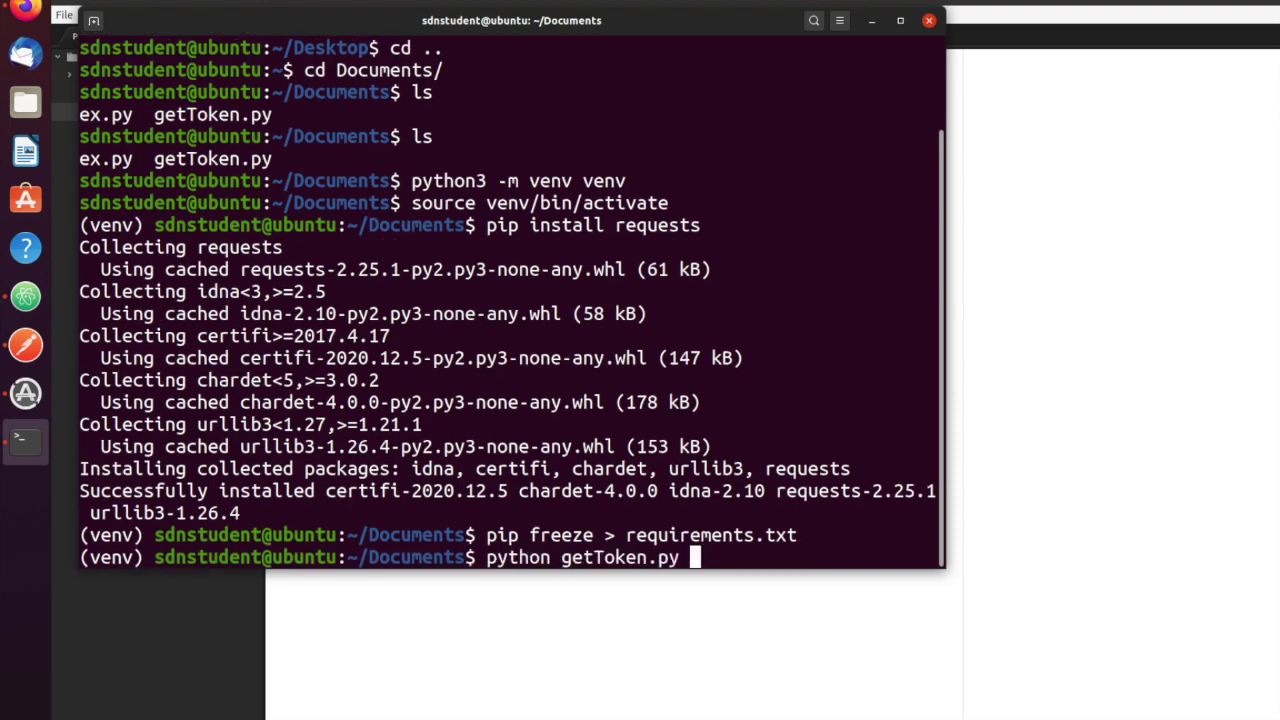
key("Return")
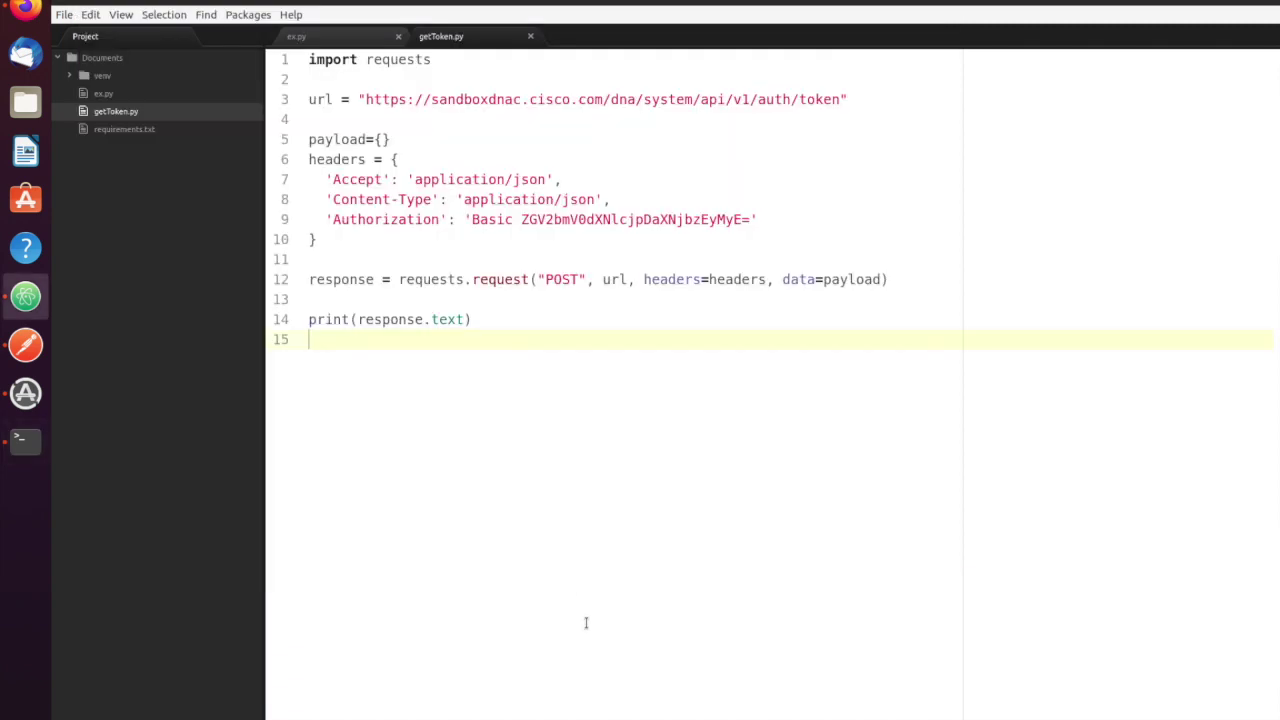
left_click(588, 620)
left_click(17, 458)
Start python, import requests, run dir(requests), and maximize the terminal window.
type("python")
key("Return")
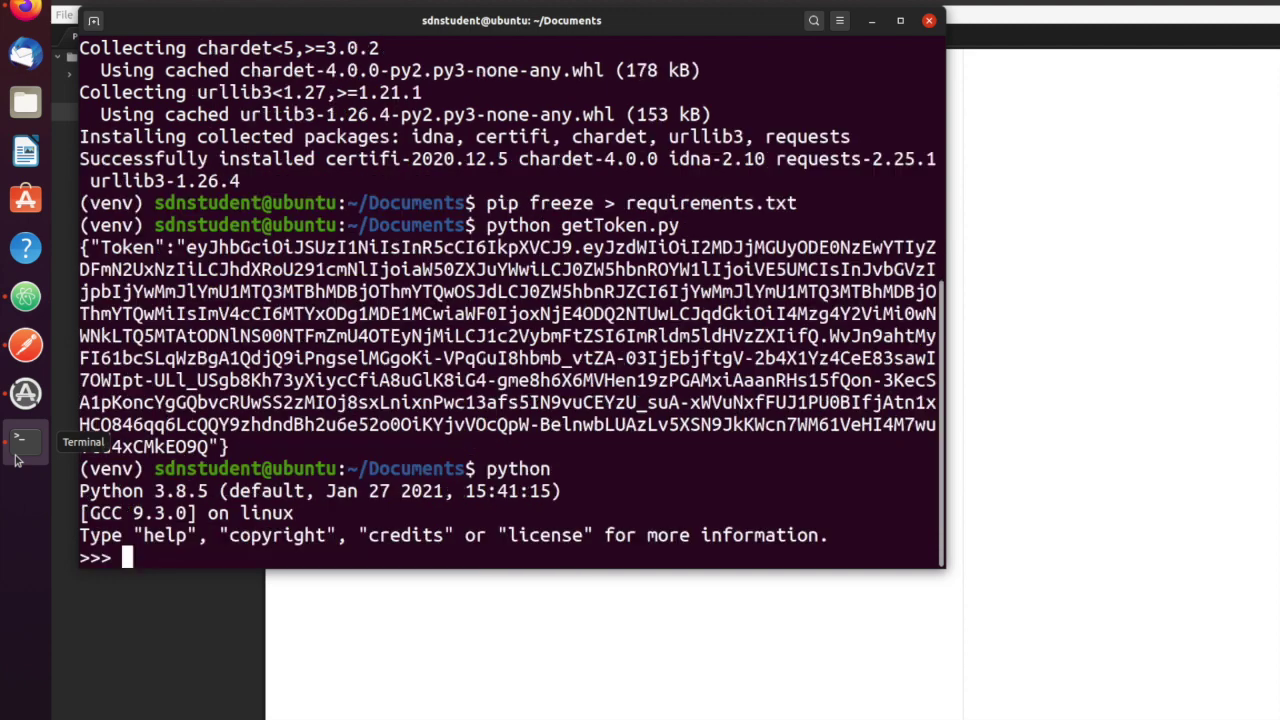
key("Return")
key("Return")
type("import r")
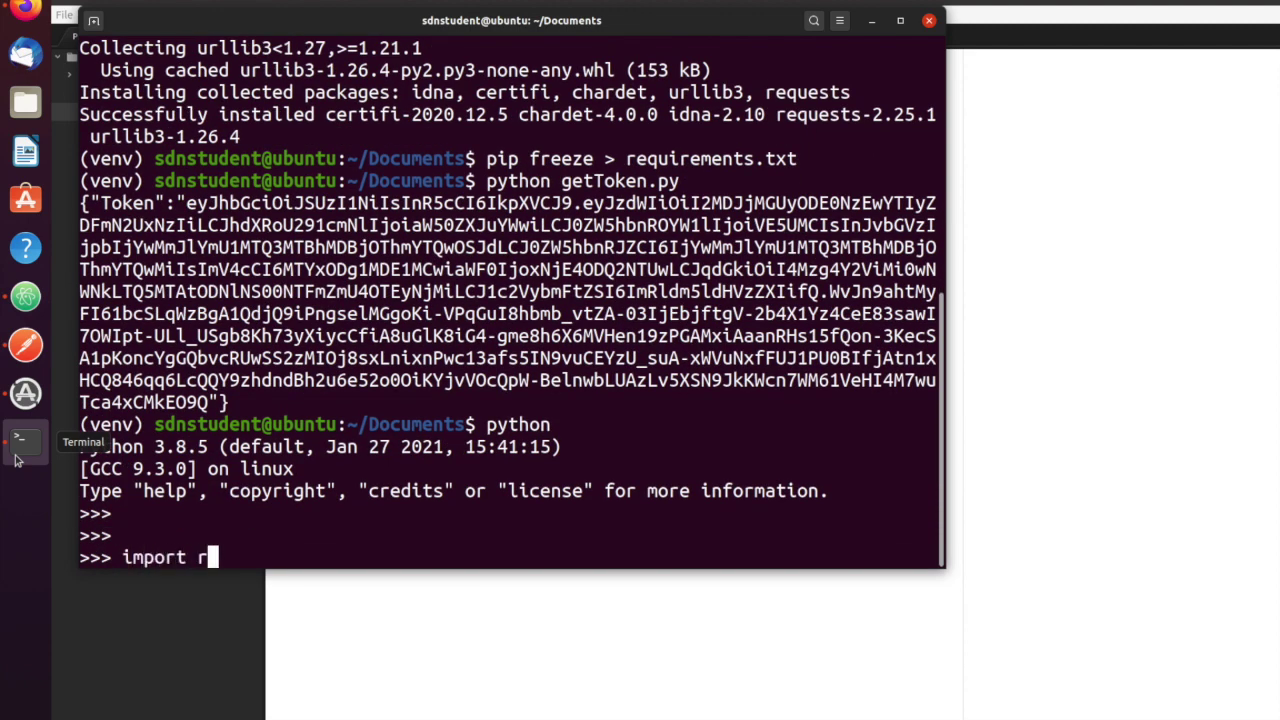
type("equests")
key("Return")
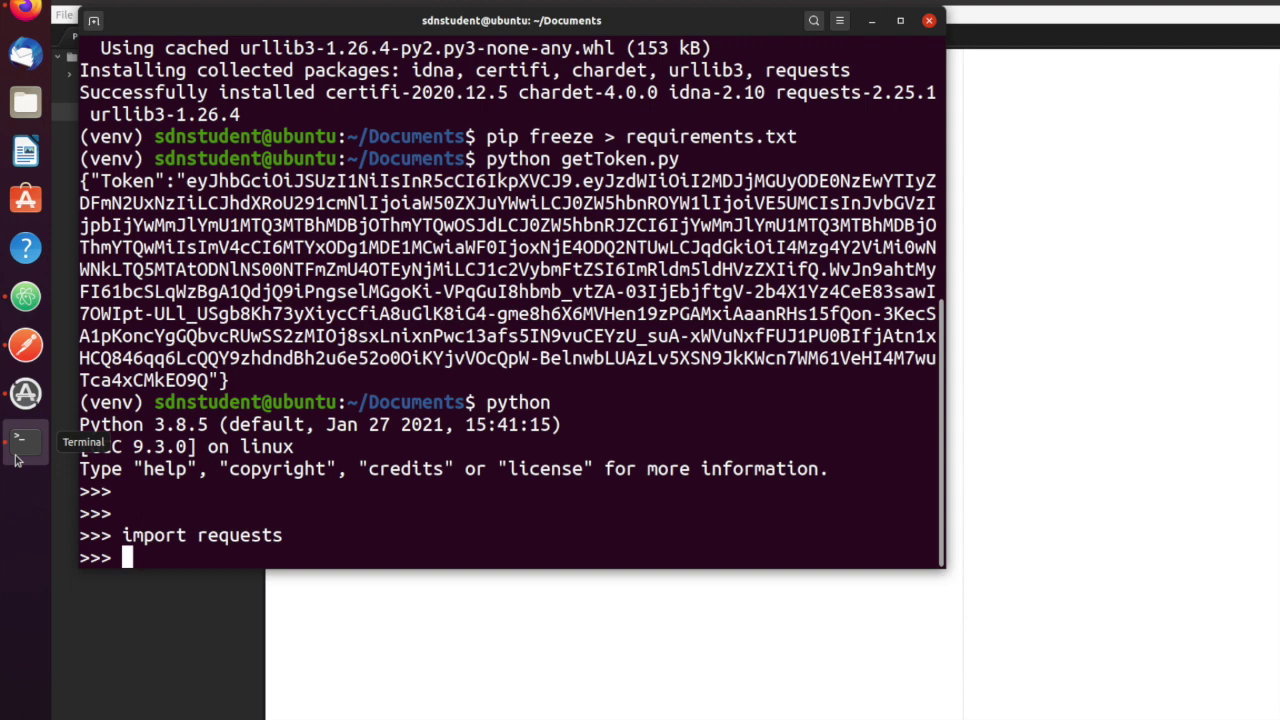
key("Return")
key("Return")
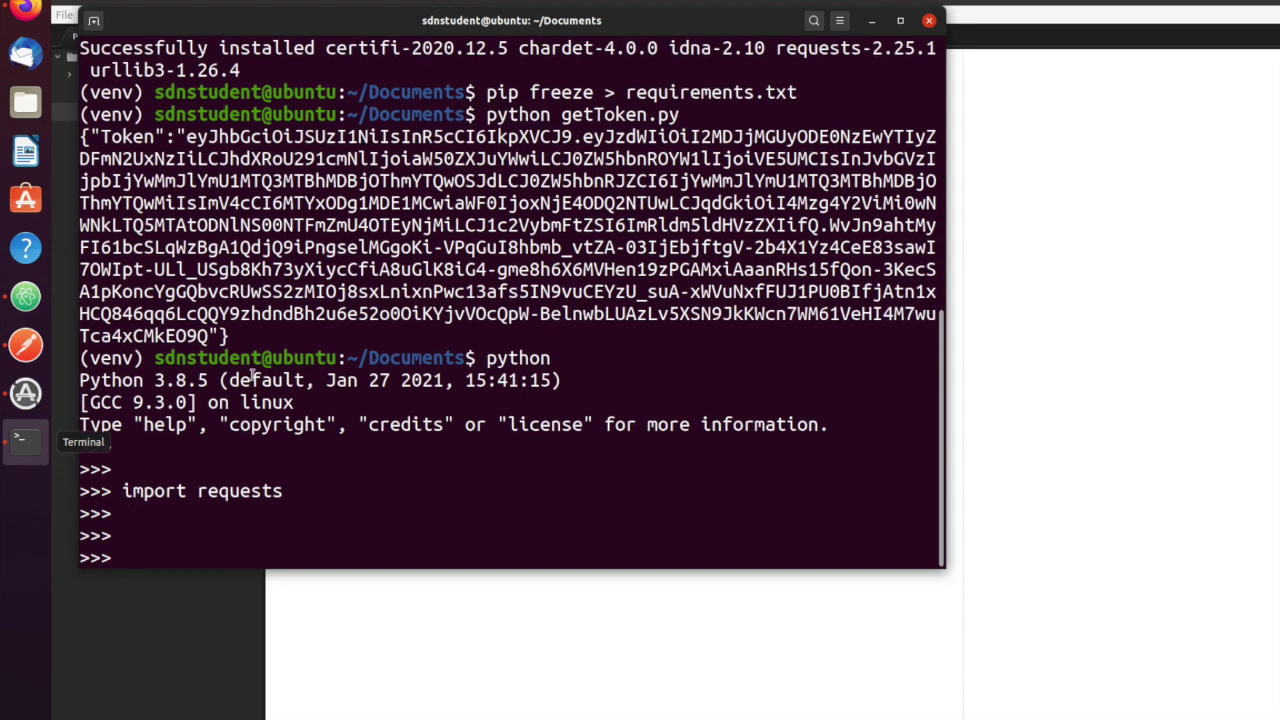
type("dir")
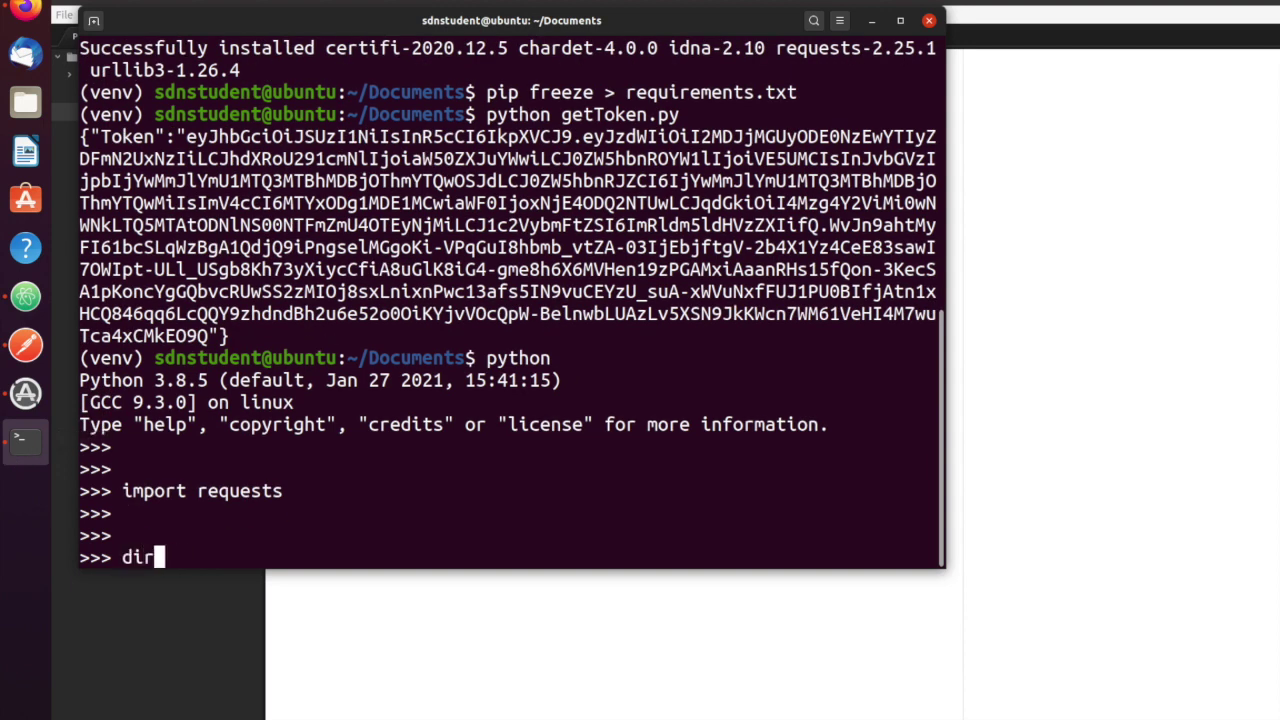
type("(reque")
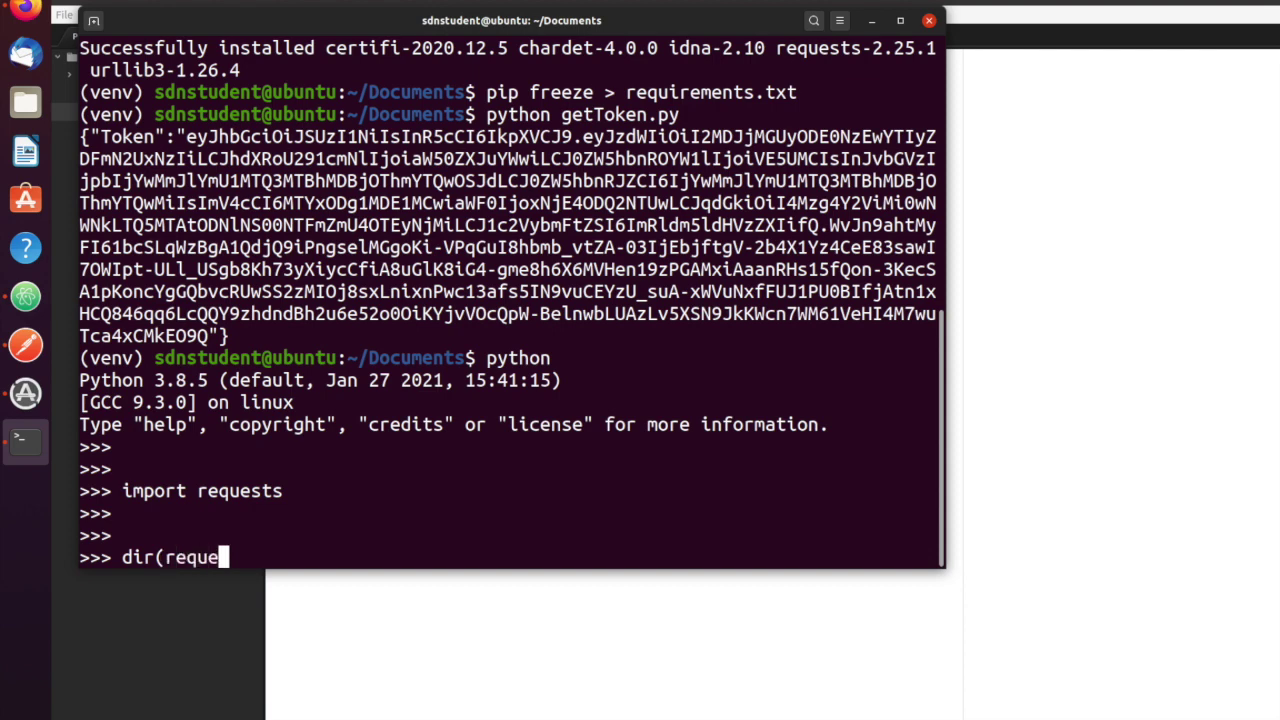
type("sts)")
key("Return")
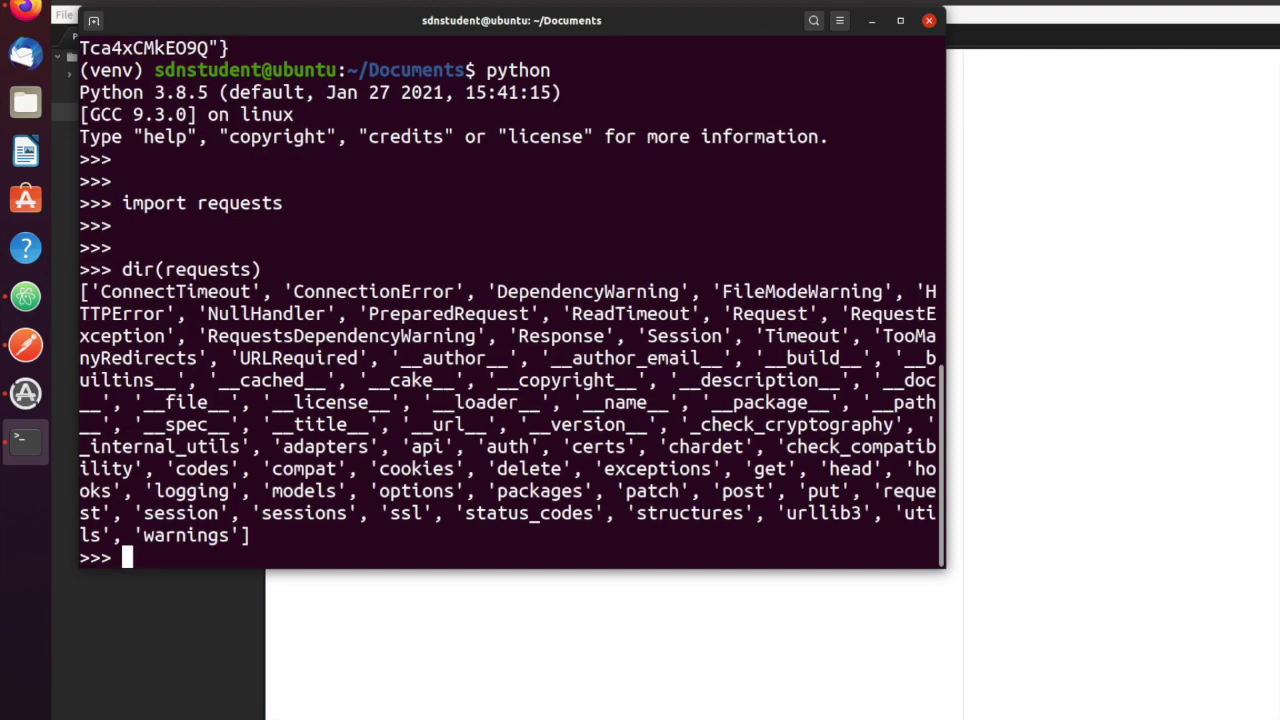
left_click(904, 20)
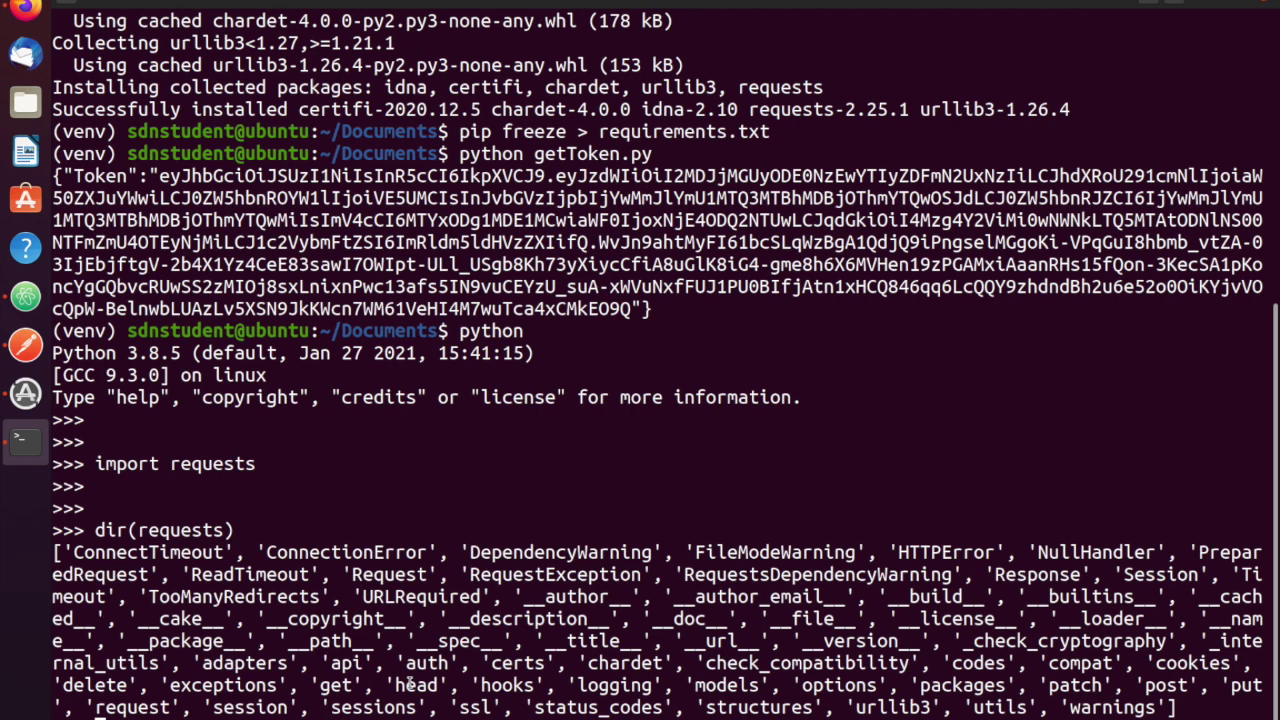
List the contents of requests.auth and highlight HTTPBasicAuth in the output.
type("re")
type("s.ge")
type("uth)")
key("Return")
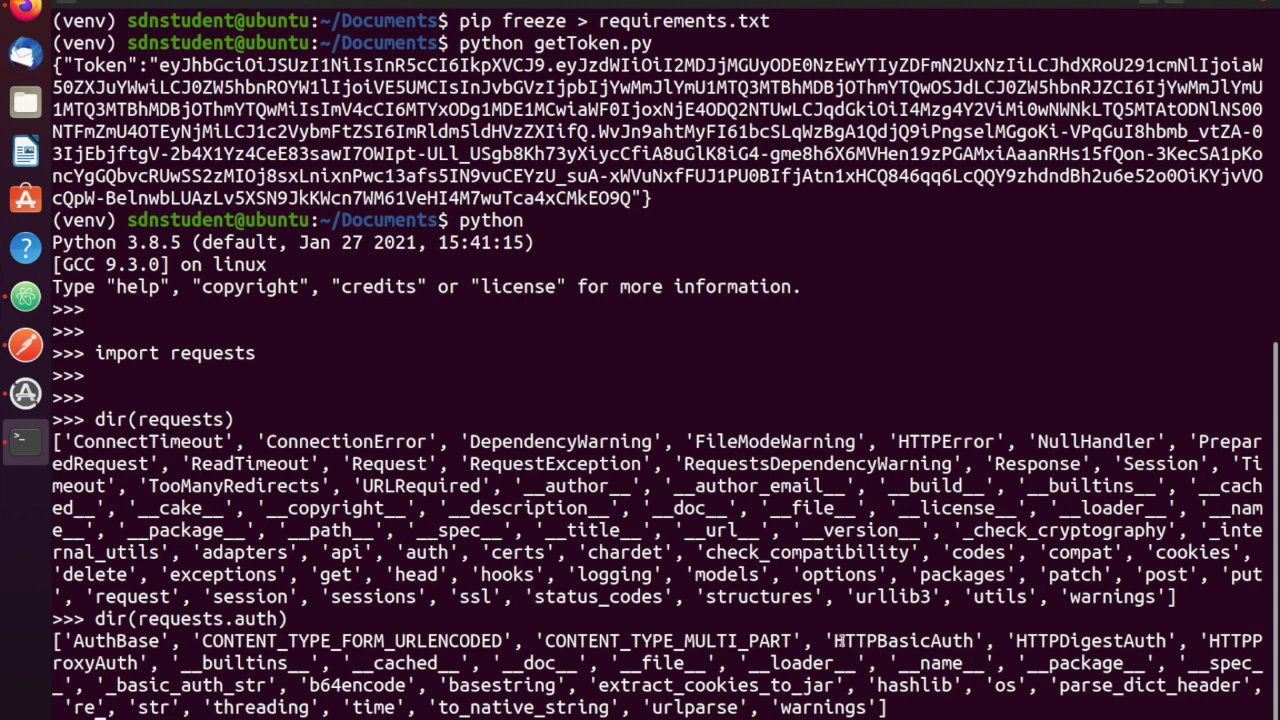
left_click_drag(830, 640, 974, 641)
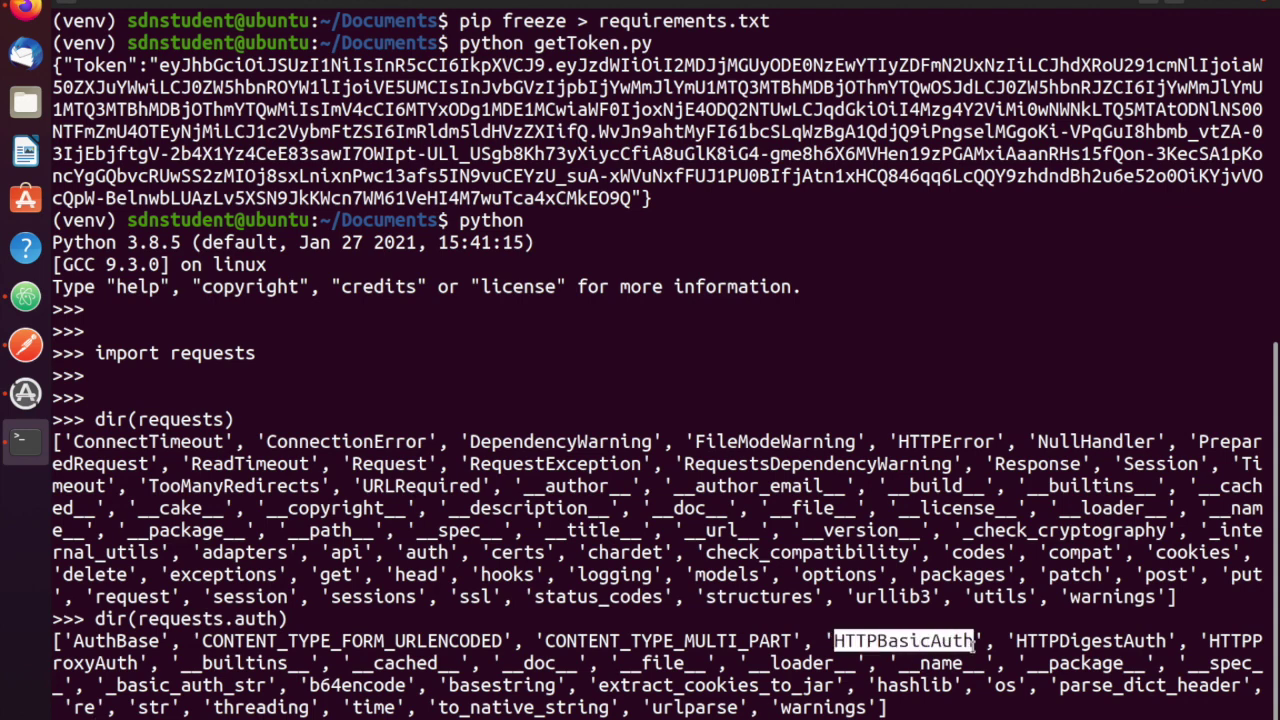
List the attributes of the HTTPBasicAuth class and type a help query for it.
type("fr")
type("om request")
type("ut")
type("TTPB")
type("asicAuth)")
key("Return")
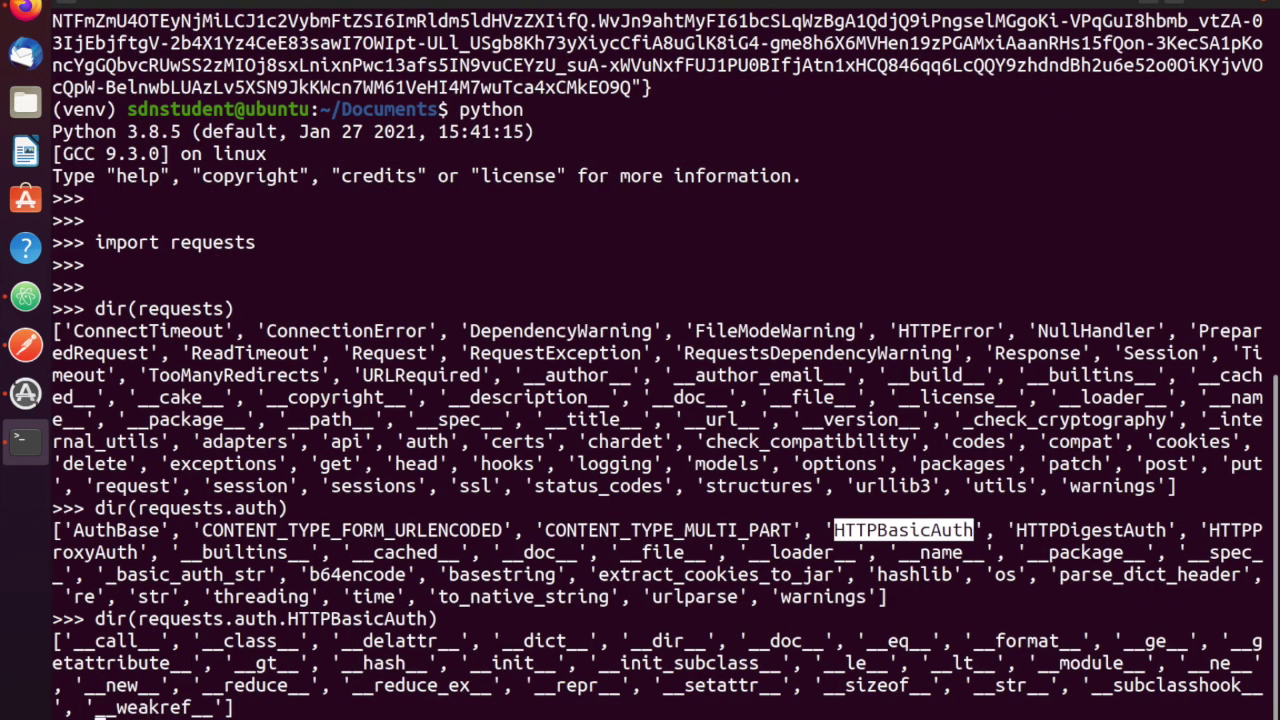
type("queststh.TPBasicAuth)")
Show the HTTPBasicAuth help and highlight its HTTPBasicAuth(username, password) signature.
key("Return")
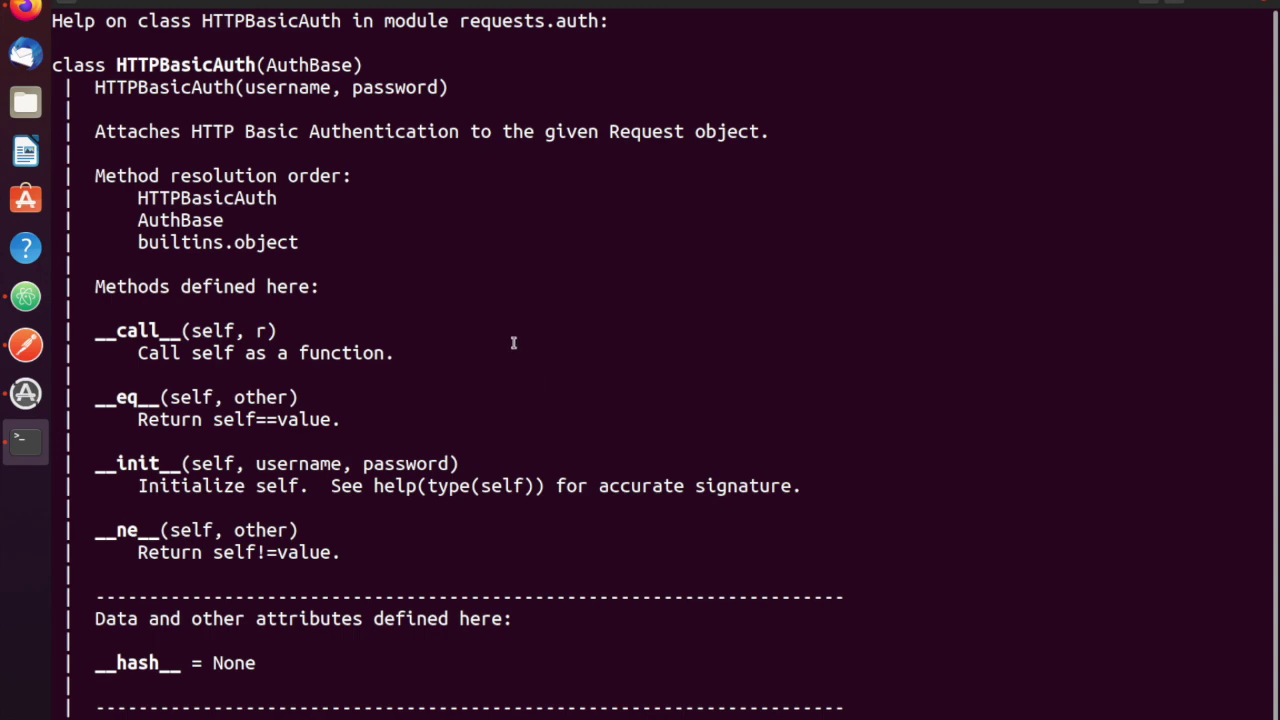
key("Down")
key("Down")
key("Down")
key("Down")
key("Down")
key("Down")
key("Down")
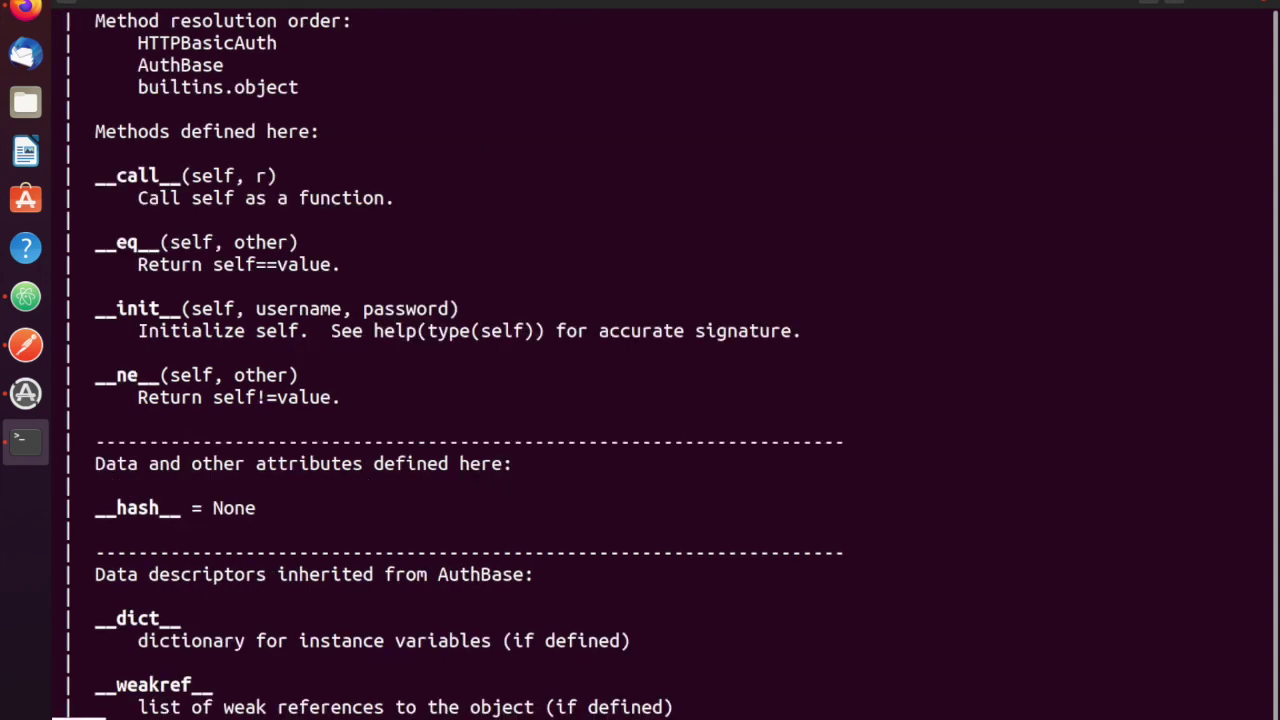
key("Up")
key("Up")
key("Up")
key("Up")
key("Up")
key("Up")
key("Up")
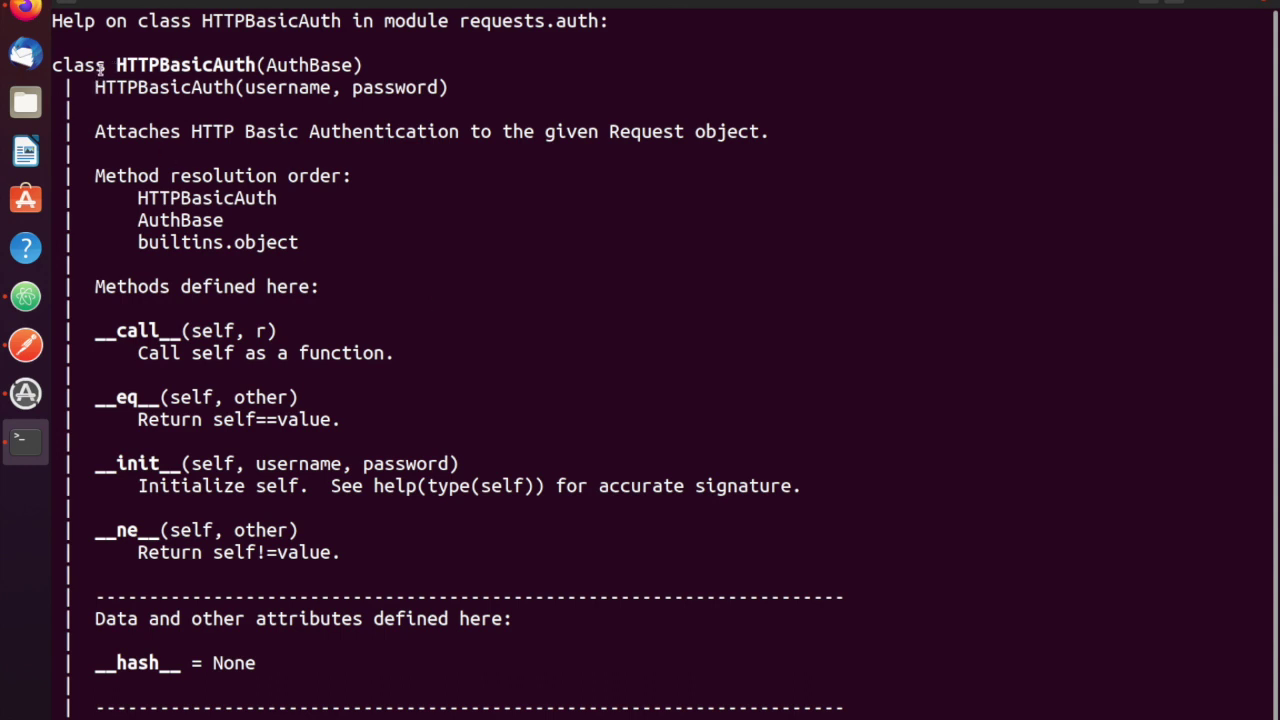
left_click_drag(95, 87, 460, 91)
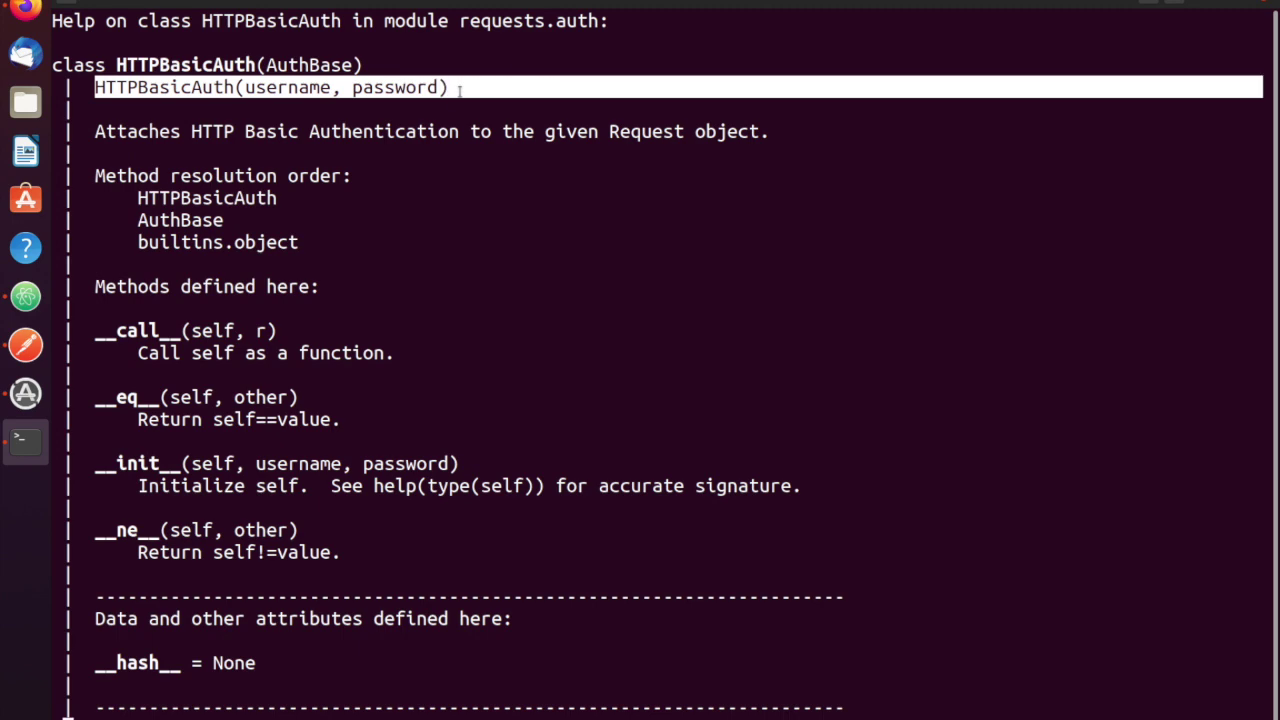
left_click(489, 190)
Close the help, exit Python with quit() and clear the terminal.
key("q")
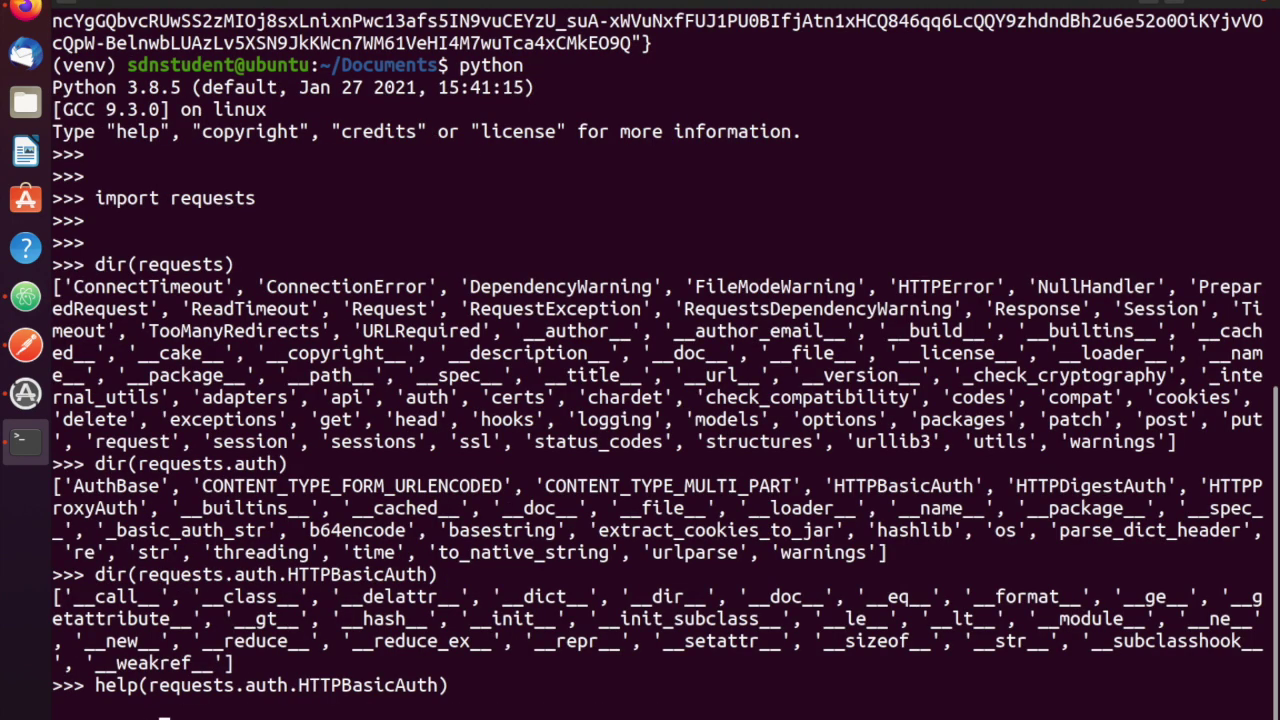
type("quit()")
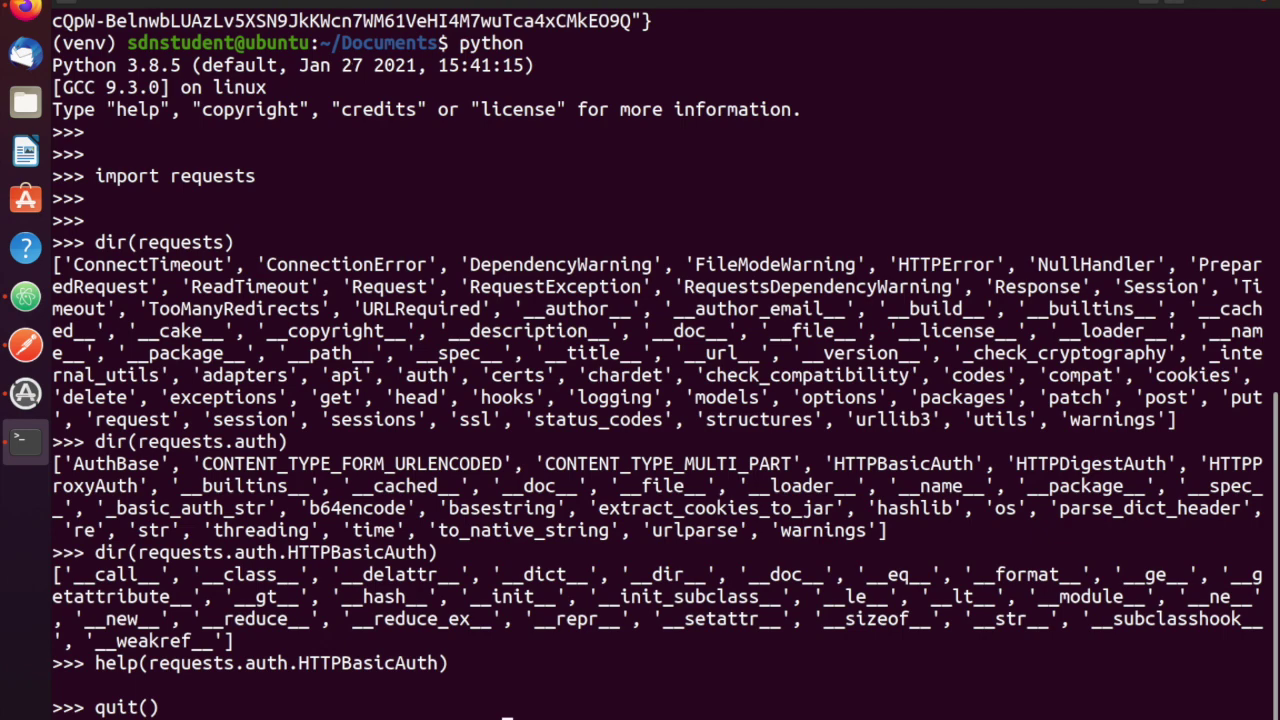
key("Return")
key("ctrl+l")
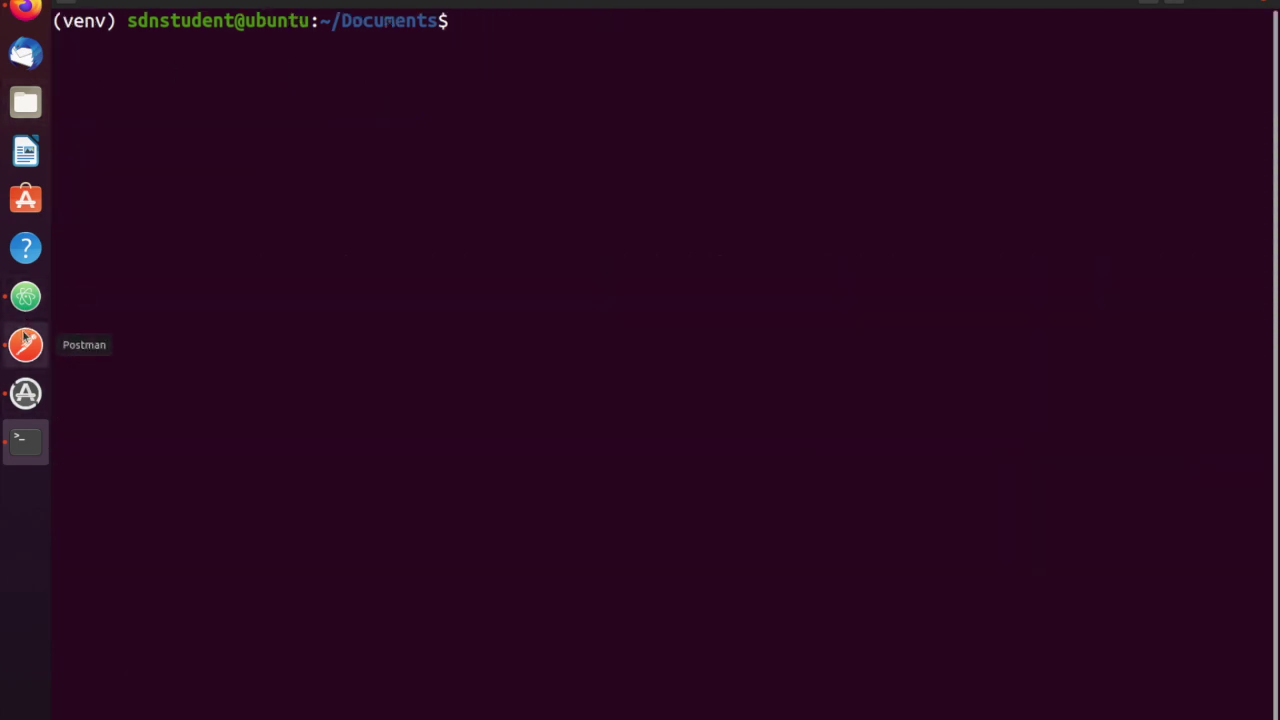
Add 'from requests.auth import HTTPBasicAuth' and a username input prompt 'please provide your username:'.
left_click(26, 296)
type("from reque")
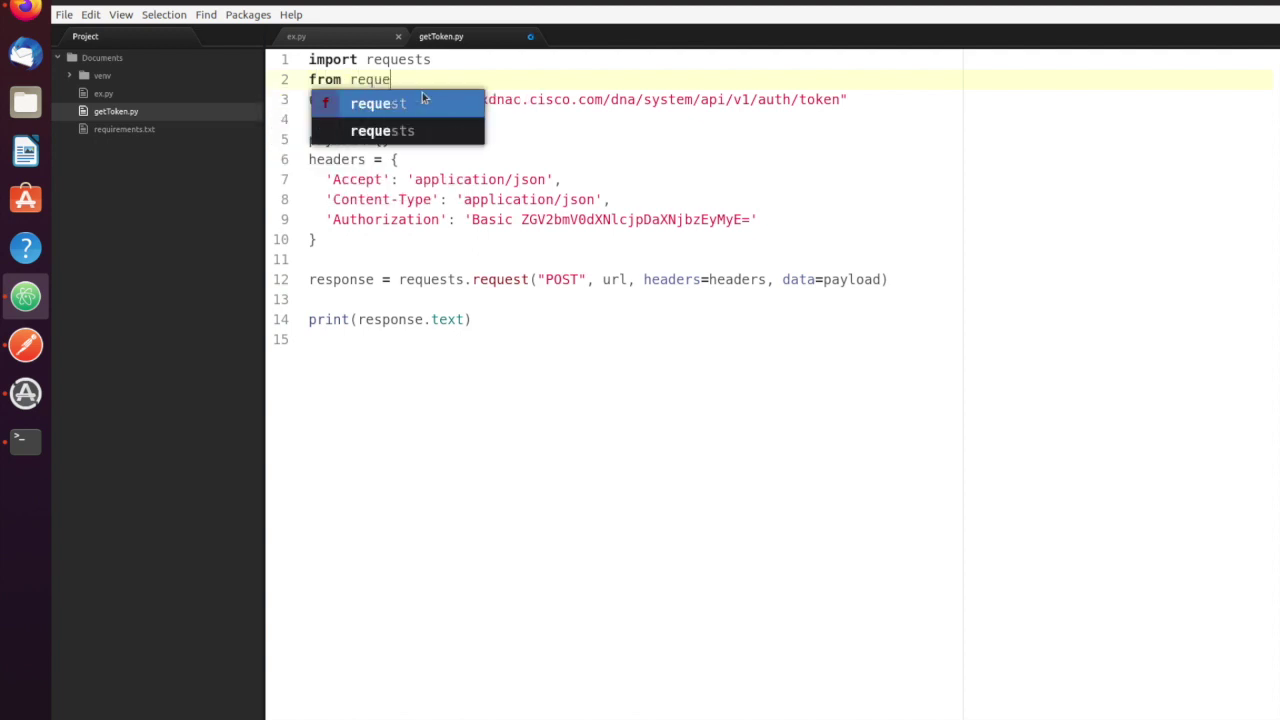
type("sts.auth import HTTPB")
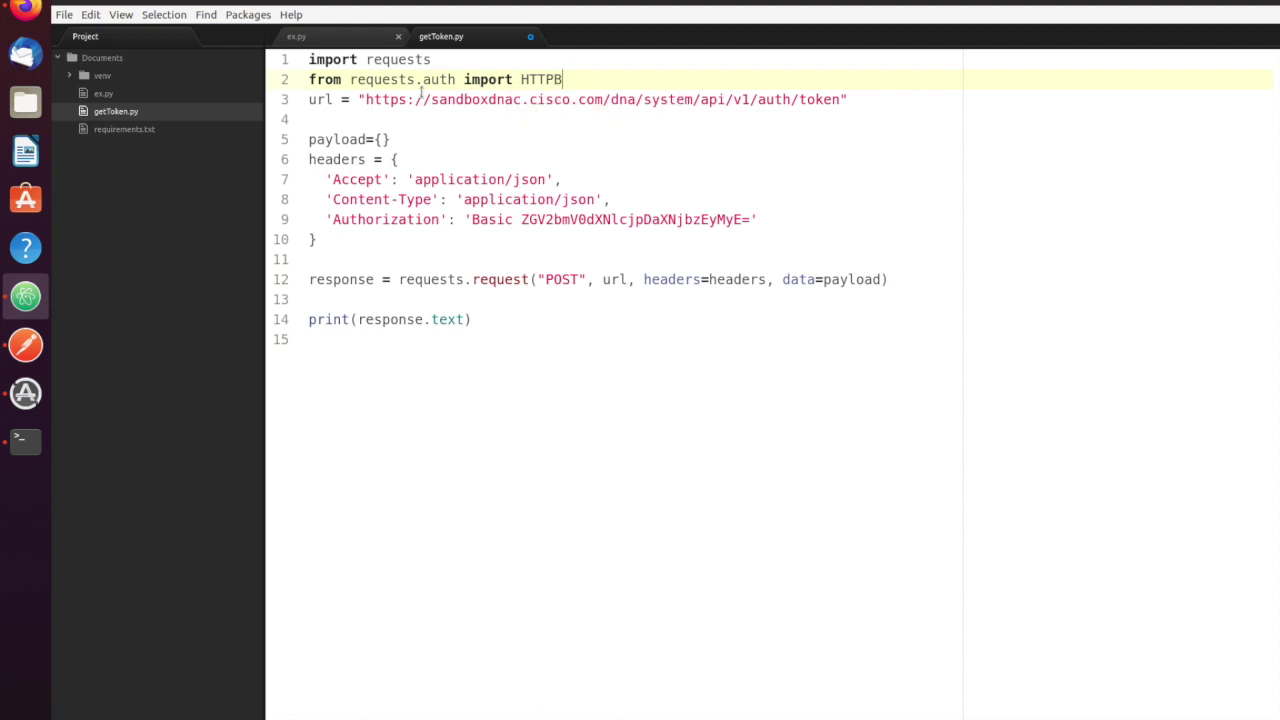
type("asicAuth")
key("Return")
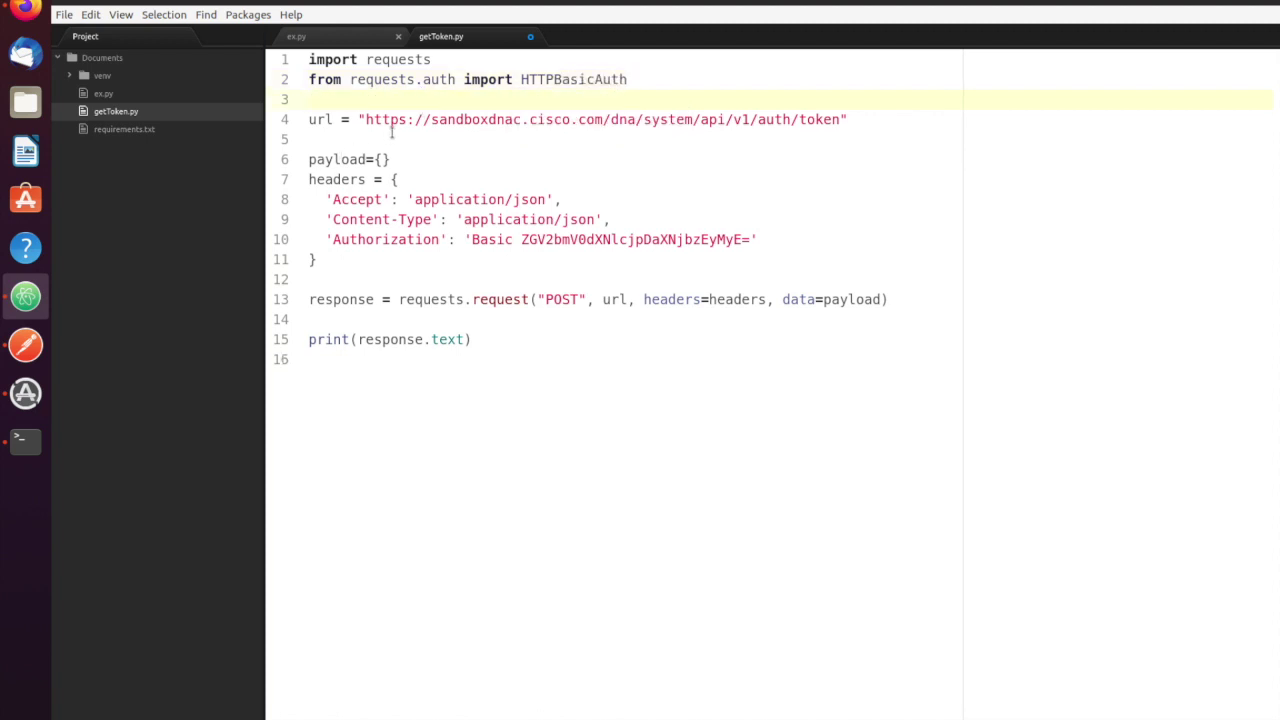
key("Return")
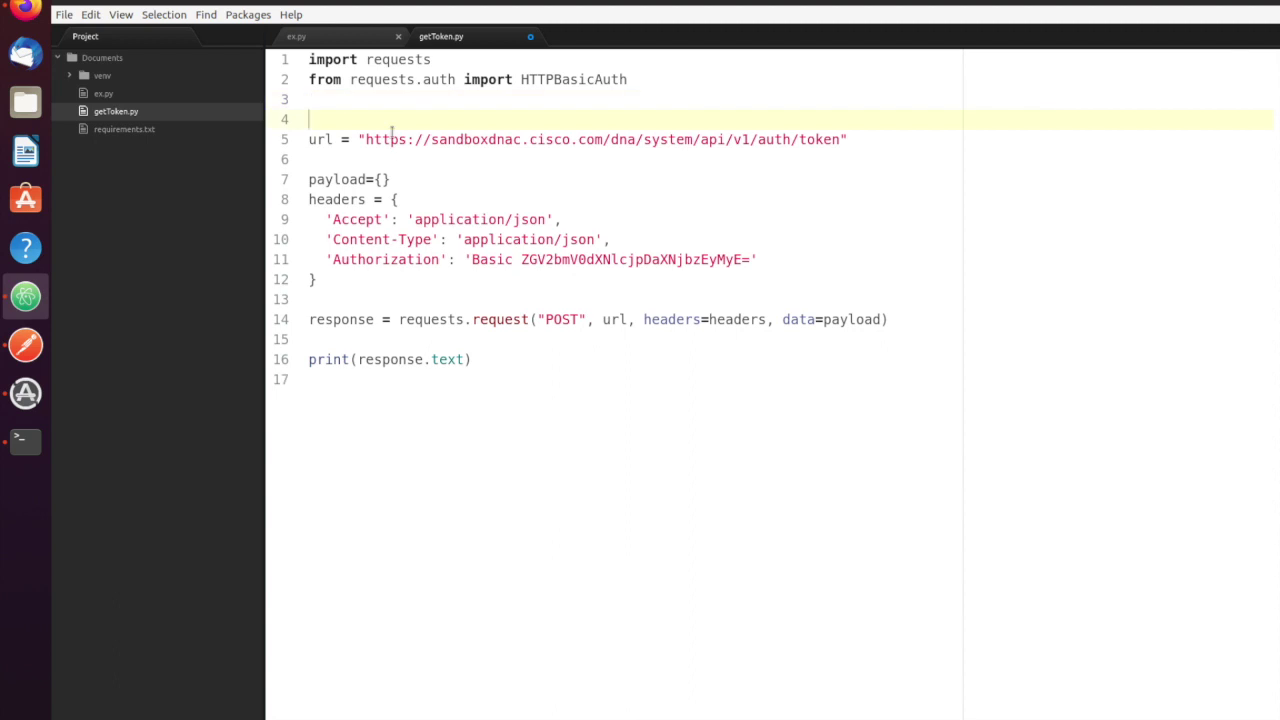
type("usernamej =")
type("= input(\"")
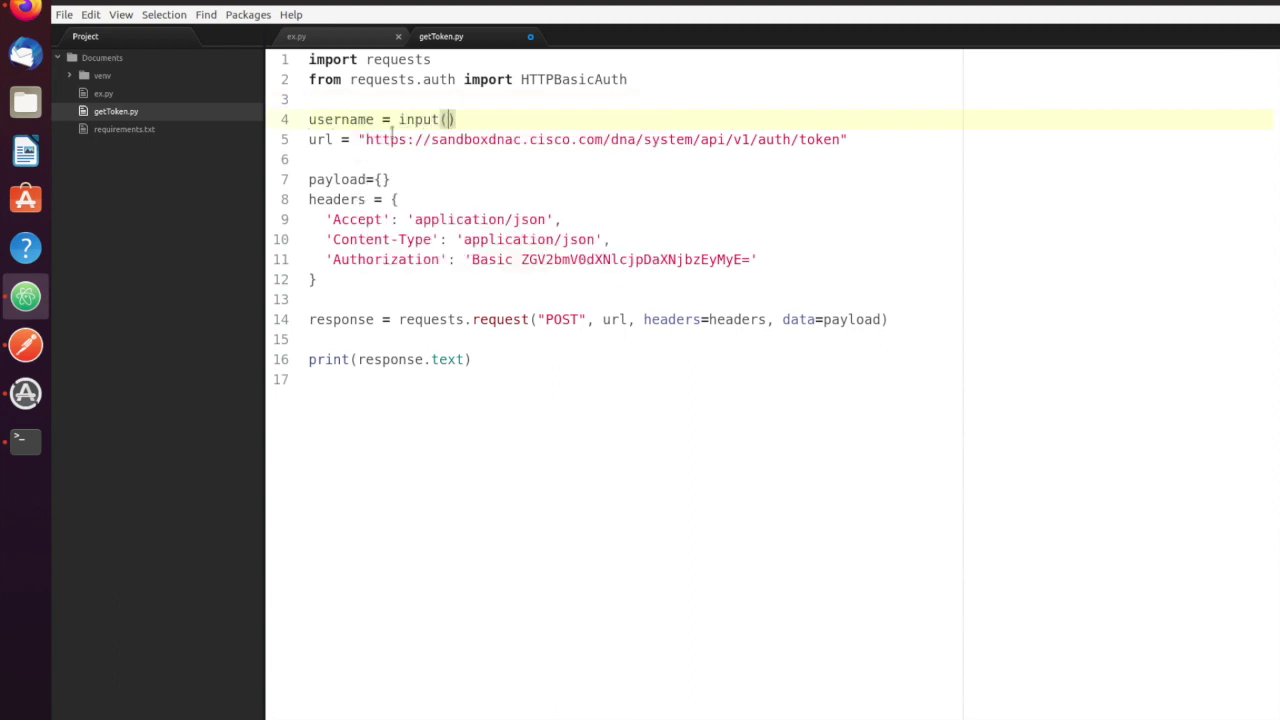
type("please gi")
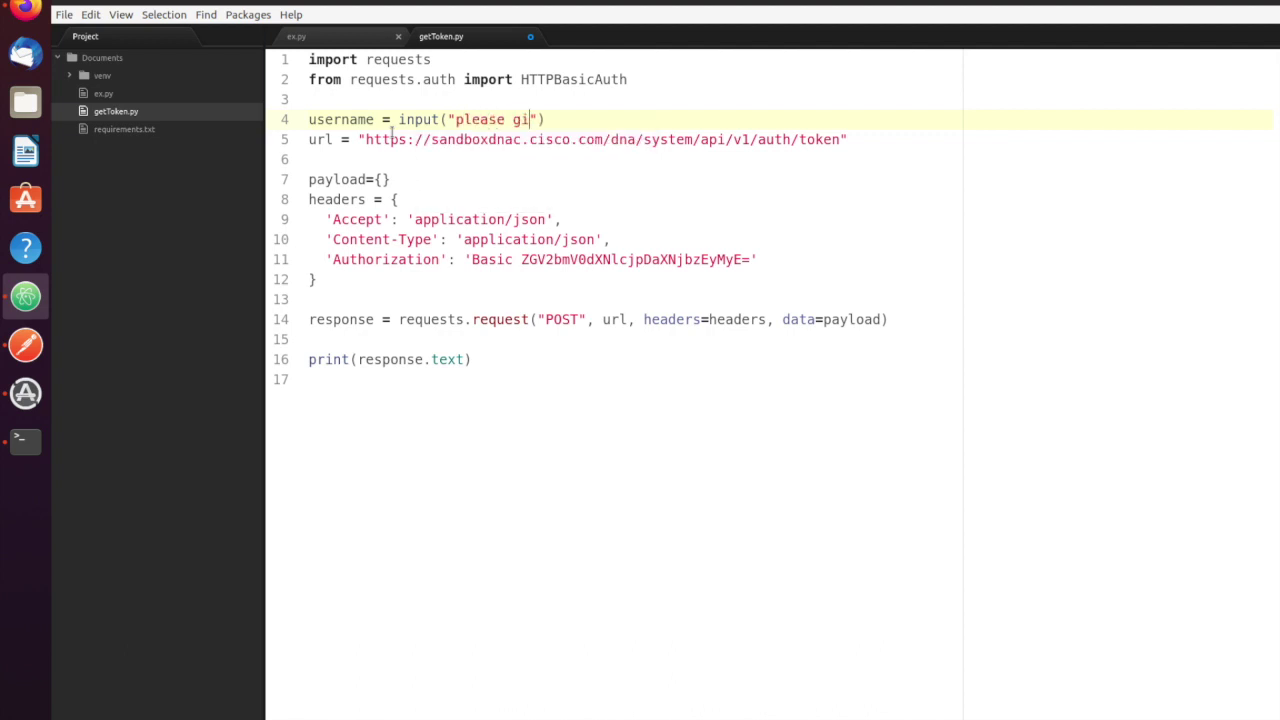
type("\\")
key("BackSpace")
key("BackSpace")
type("provide your username:")
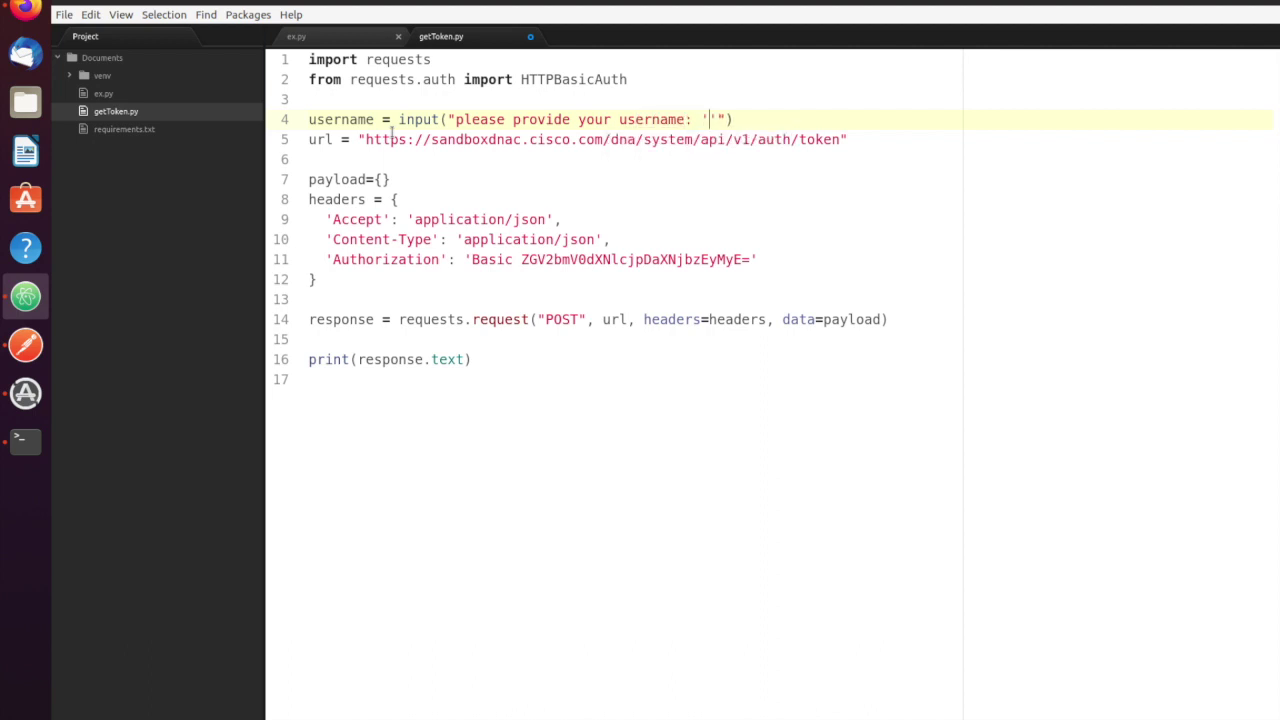
key("End")
key("Return")
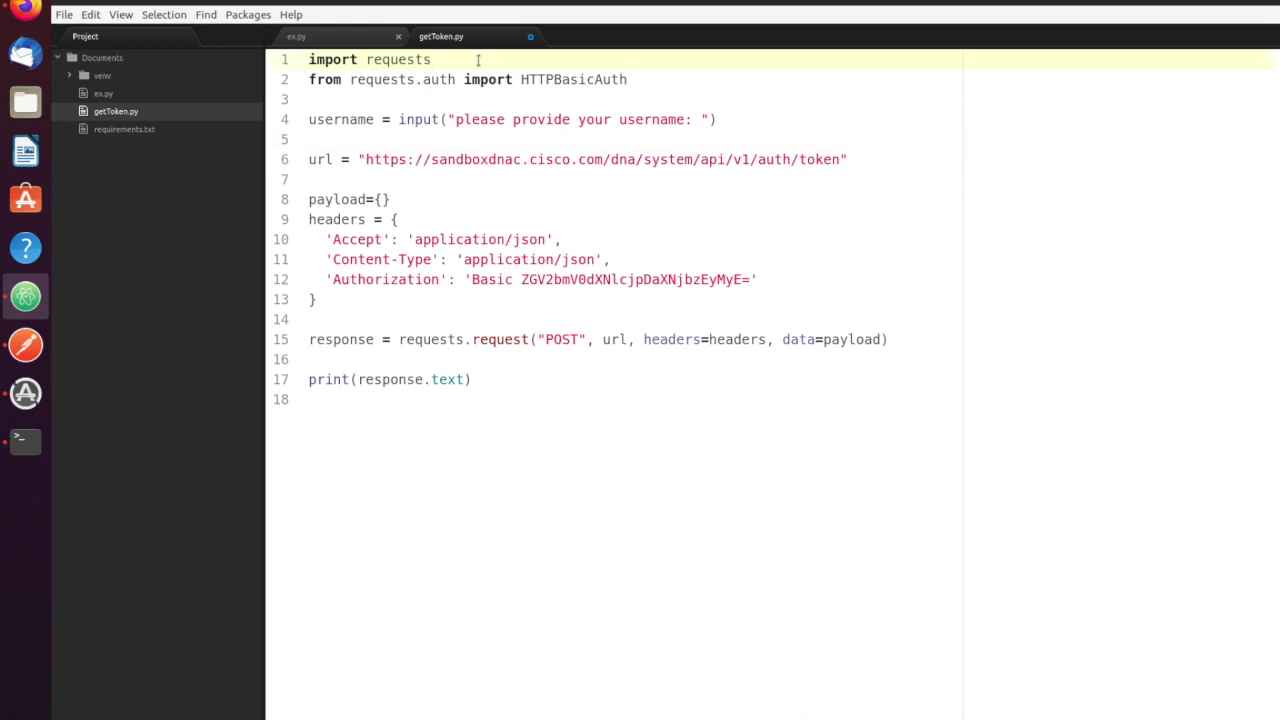
Import getpass and add a hidden password prompt 'please enter your password:'.
key("Return")
type("from ")
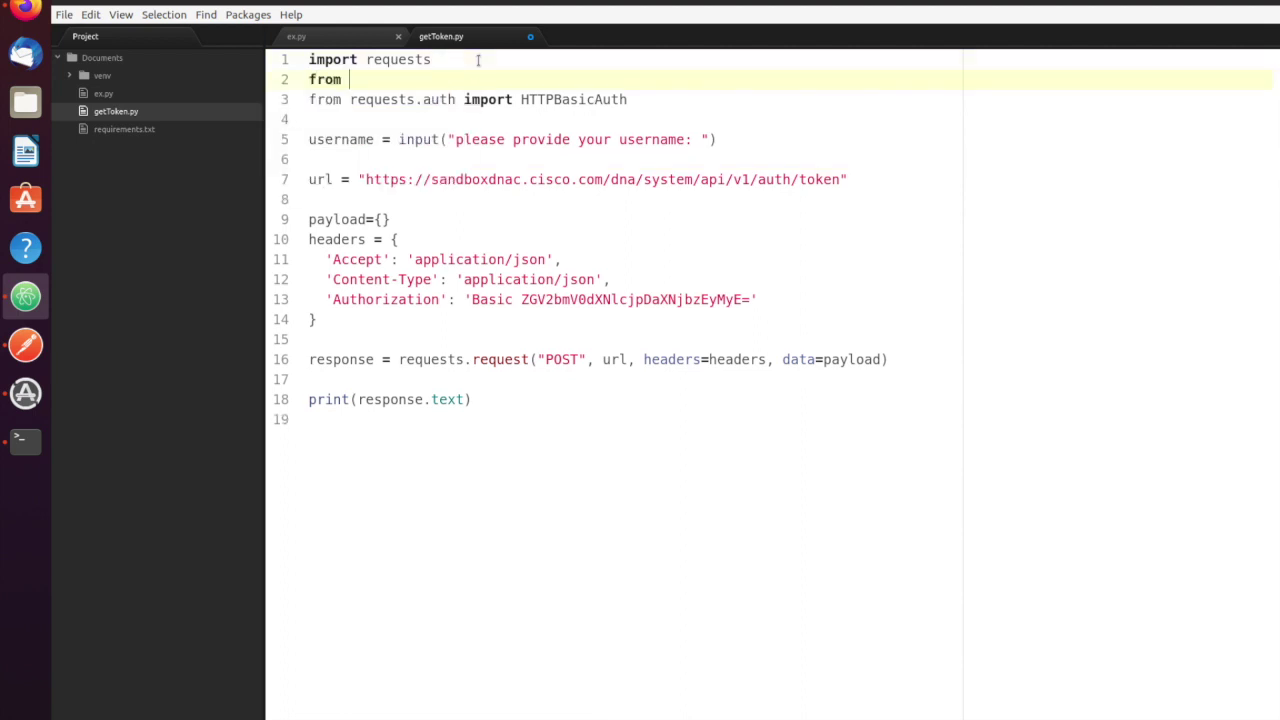
type("getpass import")
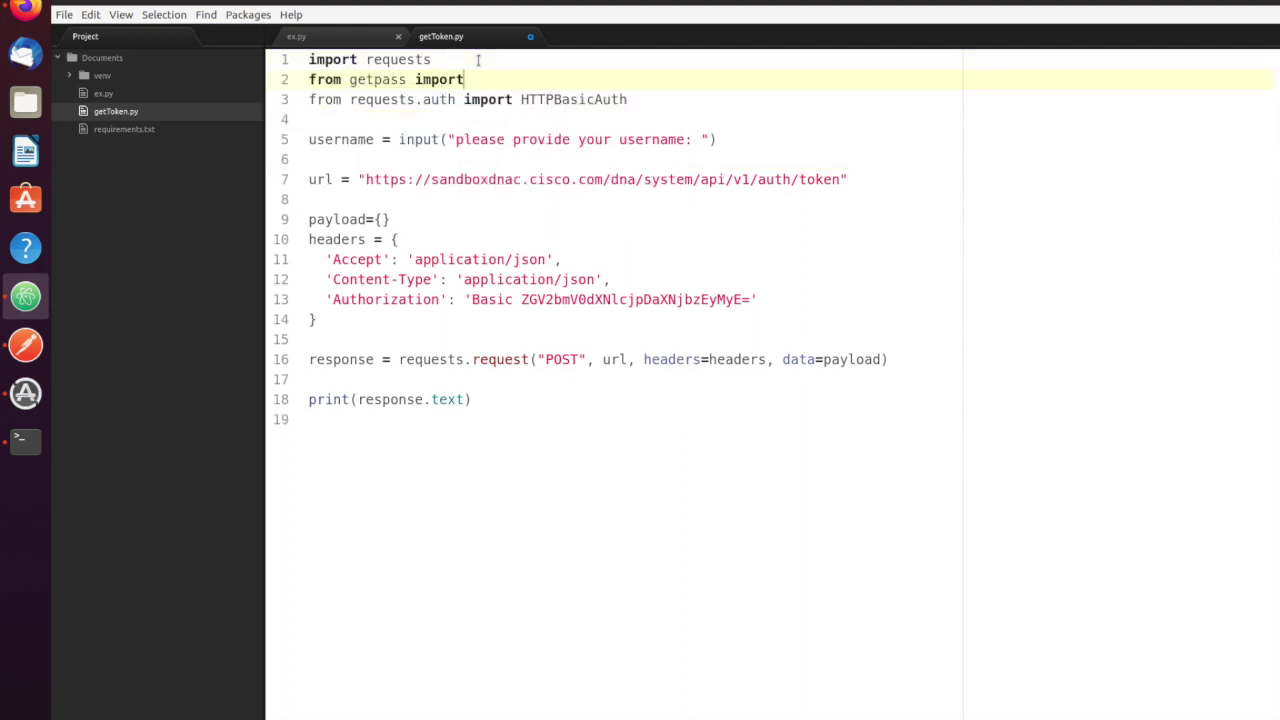
type(" getpass")
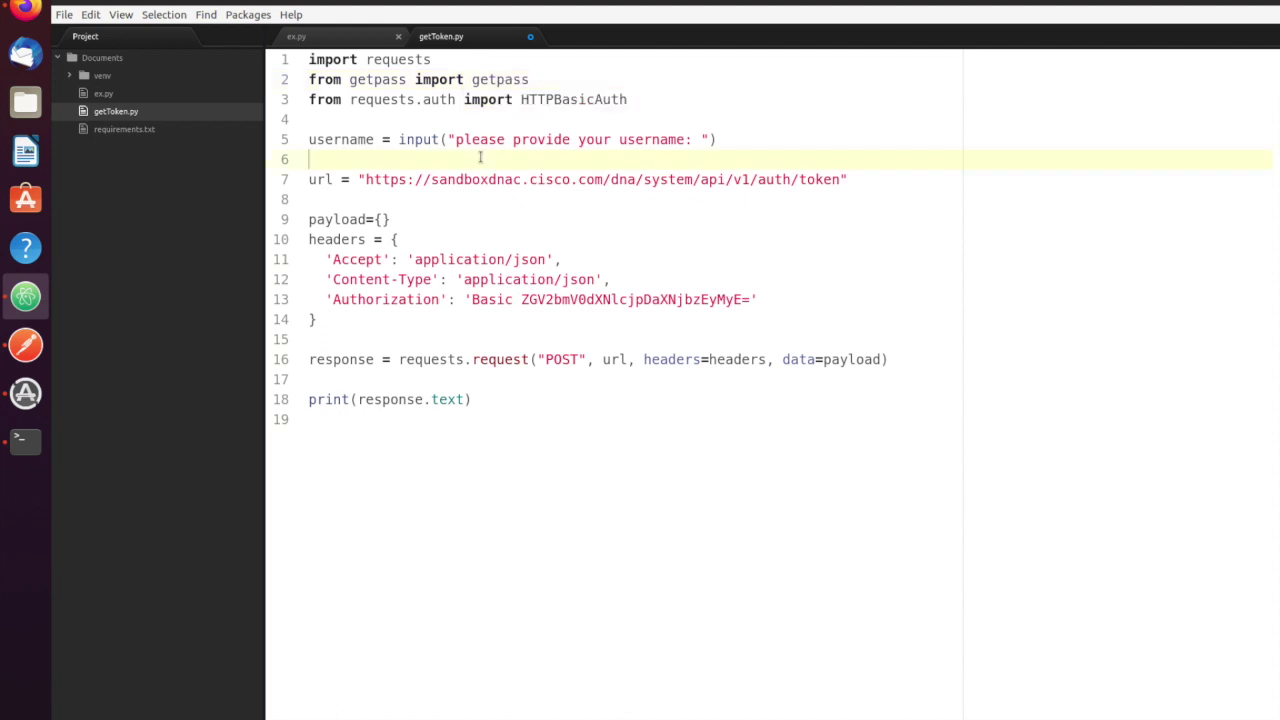
type("password = getpa")
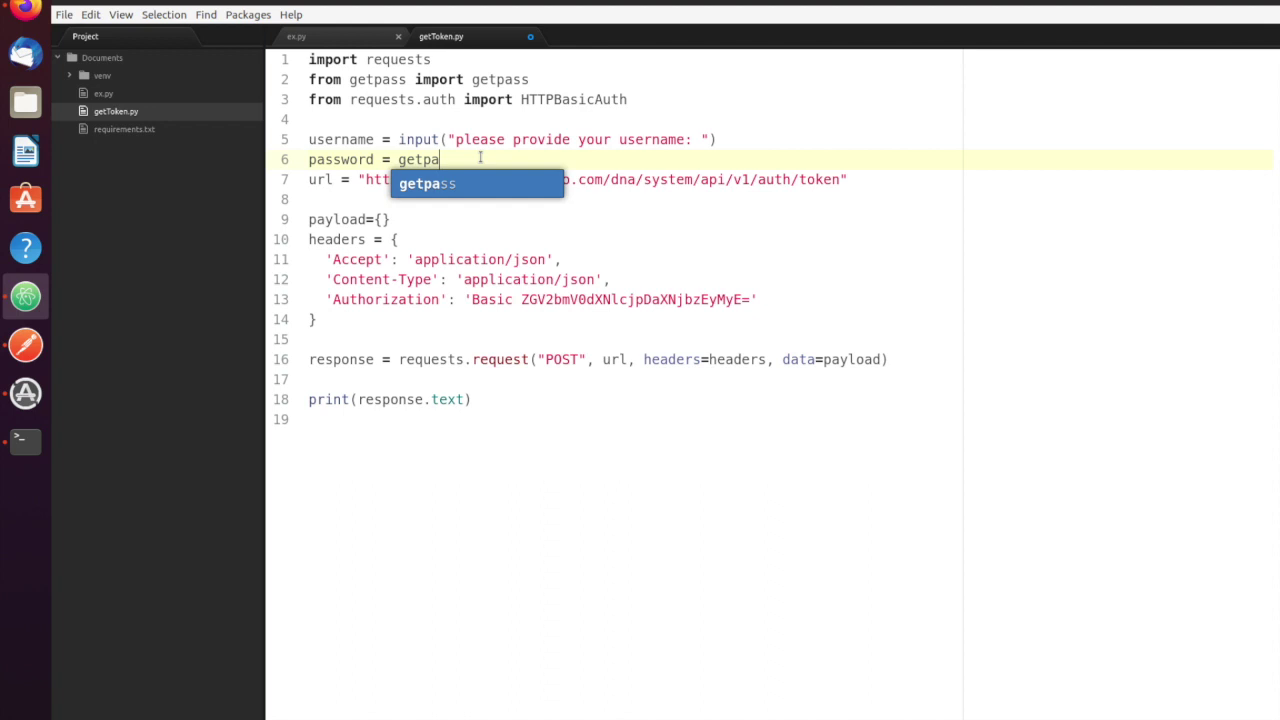
type("ss()\"please ne")
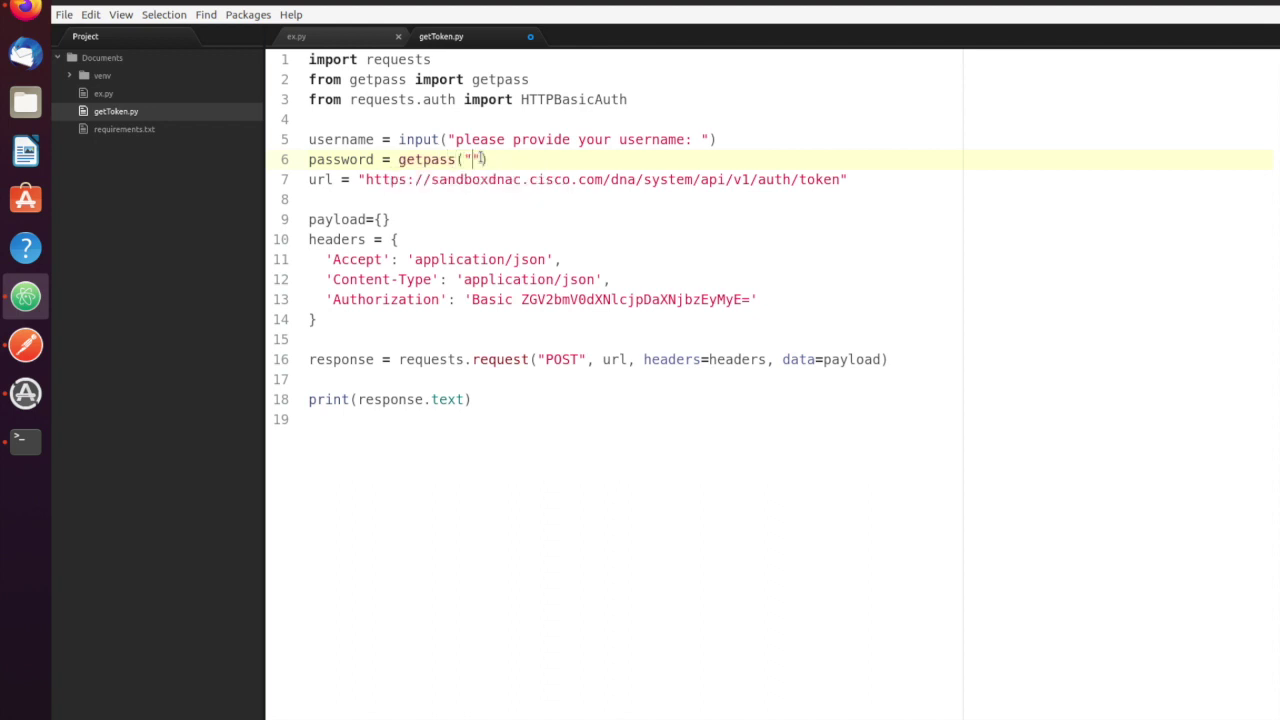
type("ter you")
key("BackSpace")
key("BackSpace")
key("BackSpace")
key("BackSpace")
key("BackSpace")
key("BackSpace")
key("BackSpace")
key("BackSpace")
key("BackSpace")
type("enter your pass")
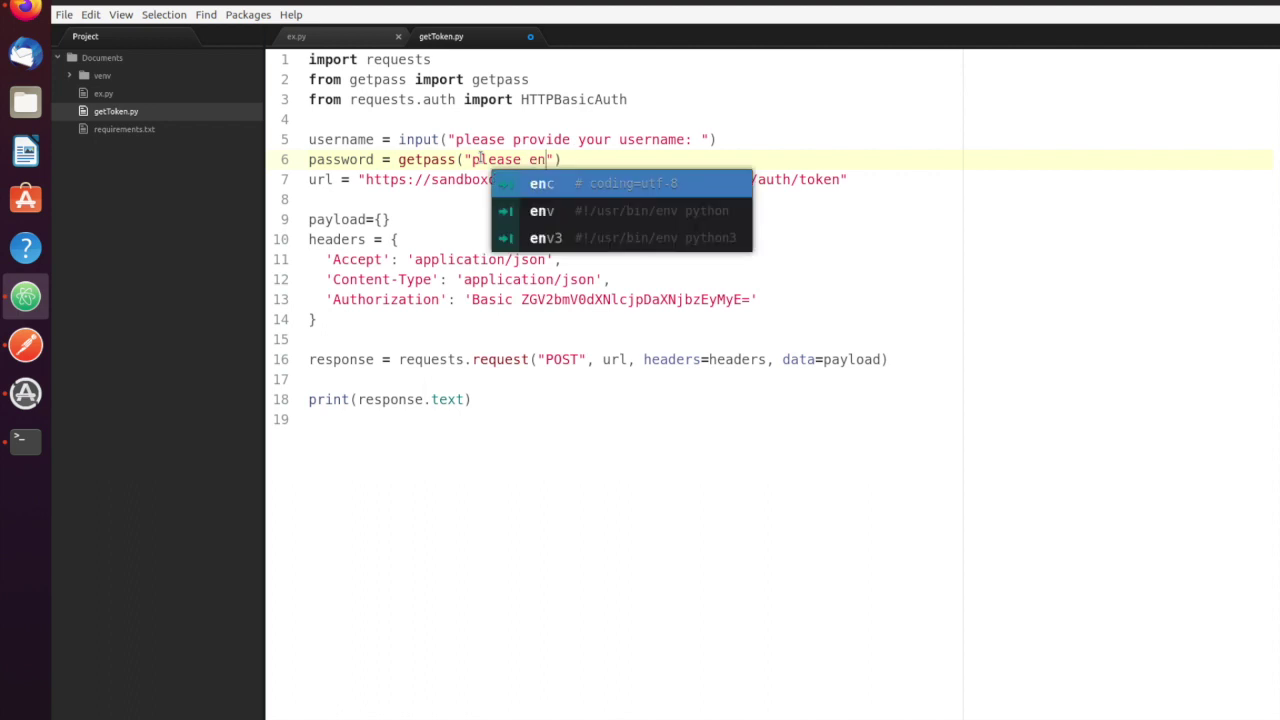
type("word")
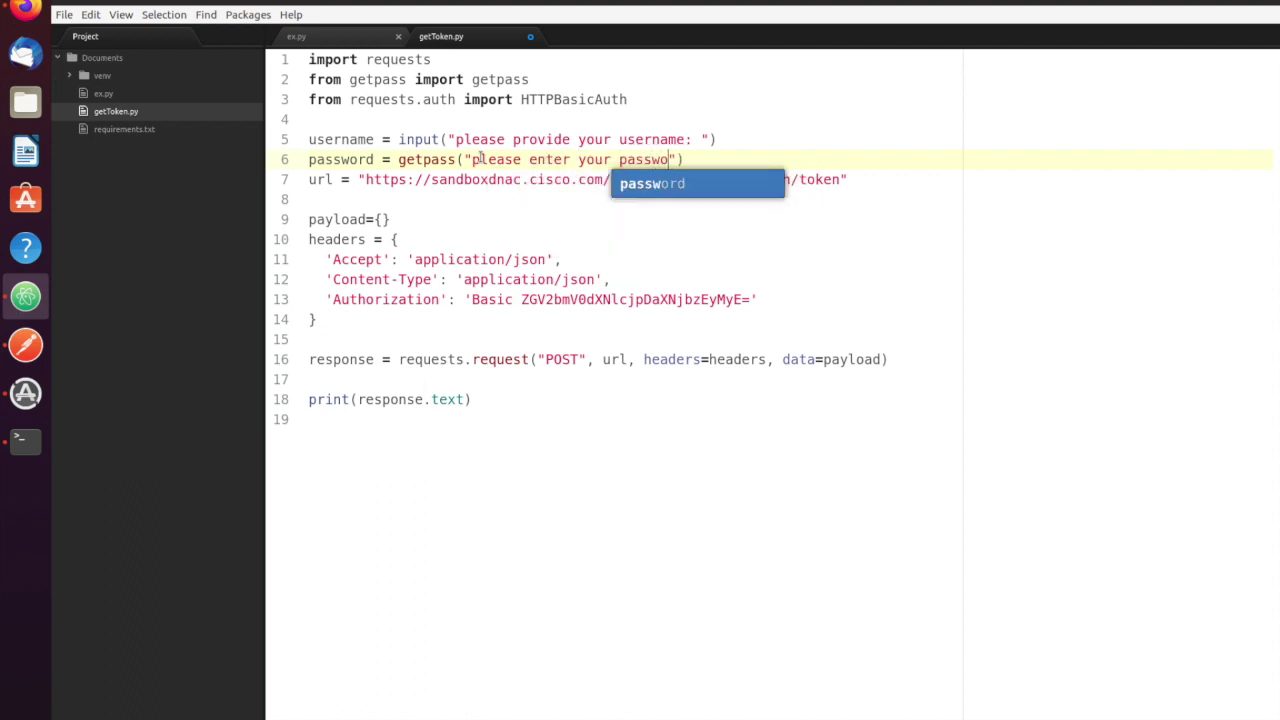
type(":")
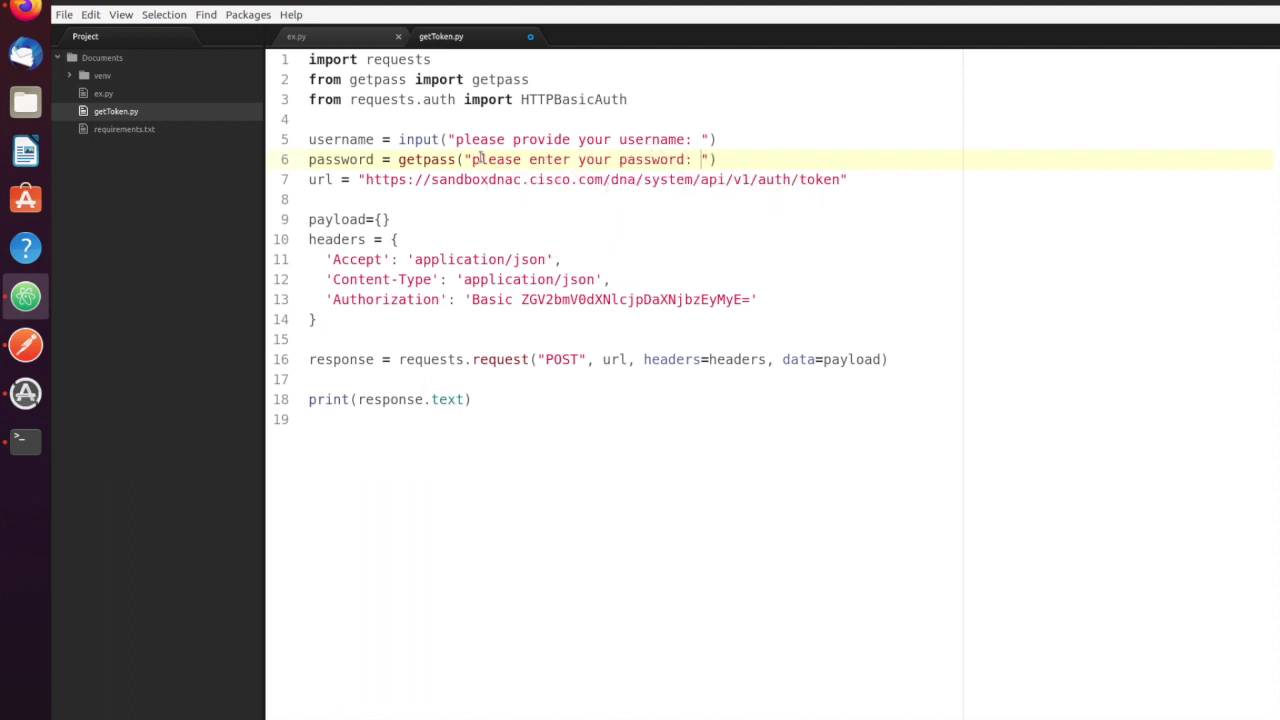
left_click(749, 161)
key("Return")
key("Return")
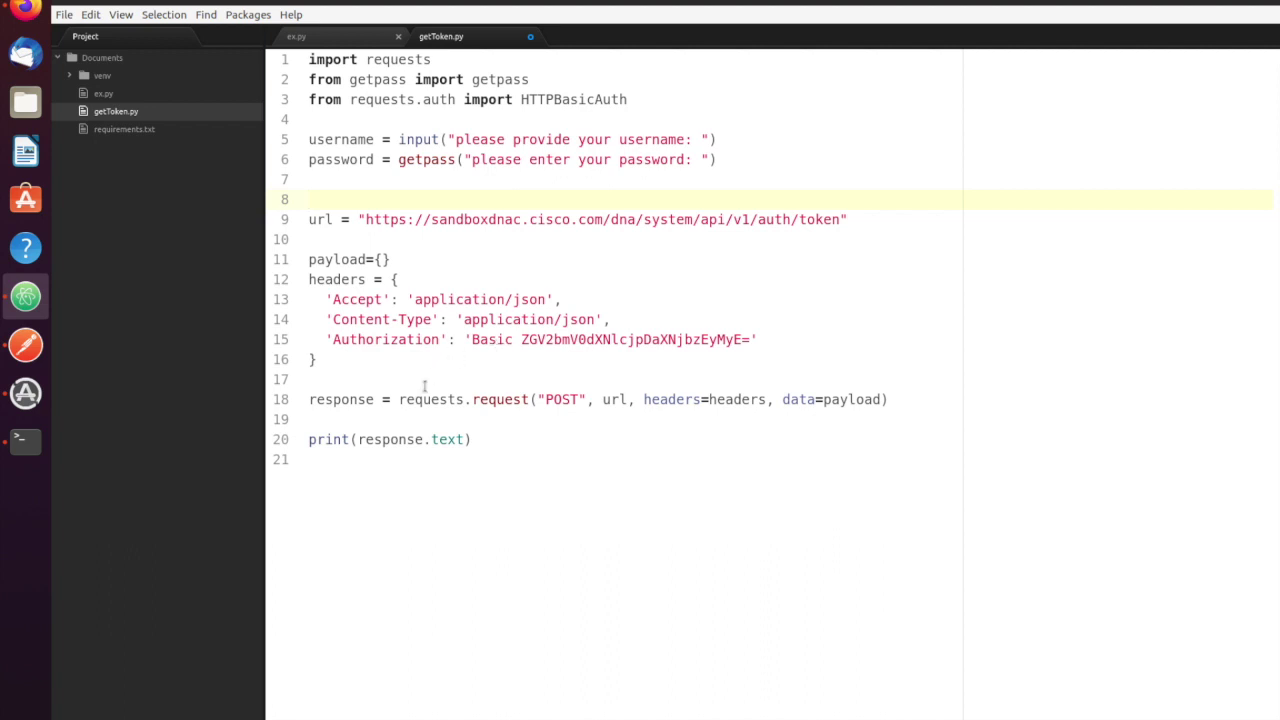
left_click(26, 344)
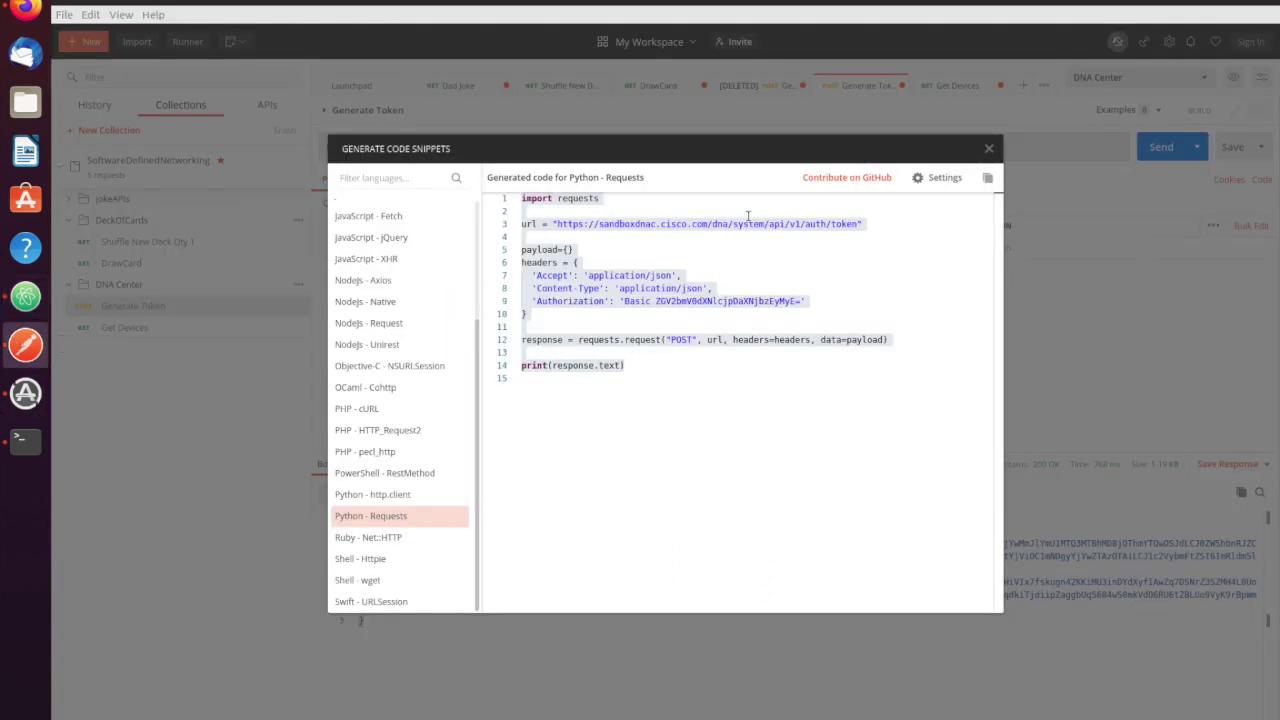
key("ctrl+a")
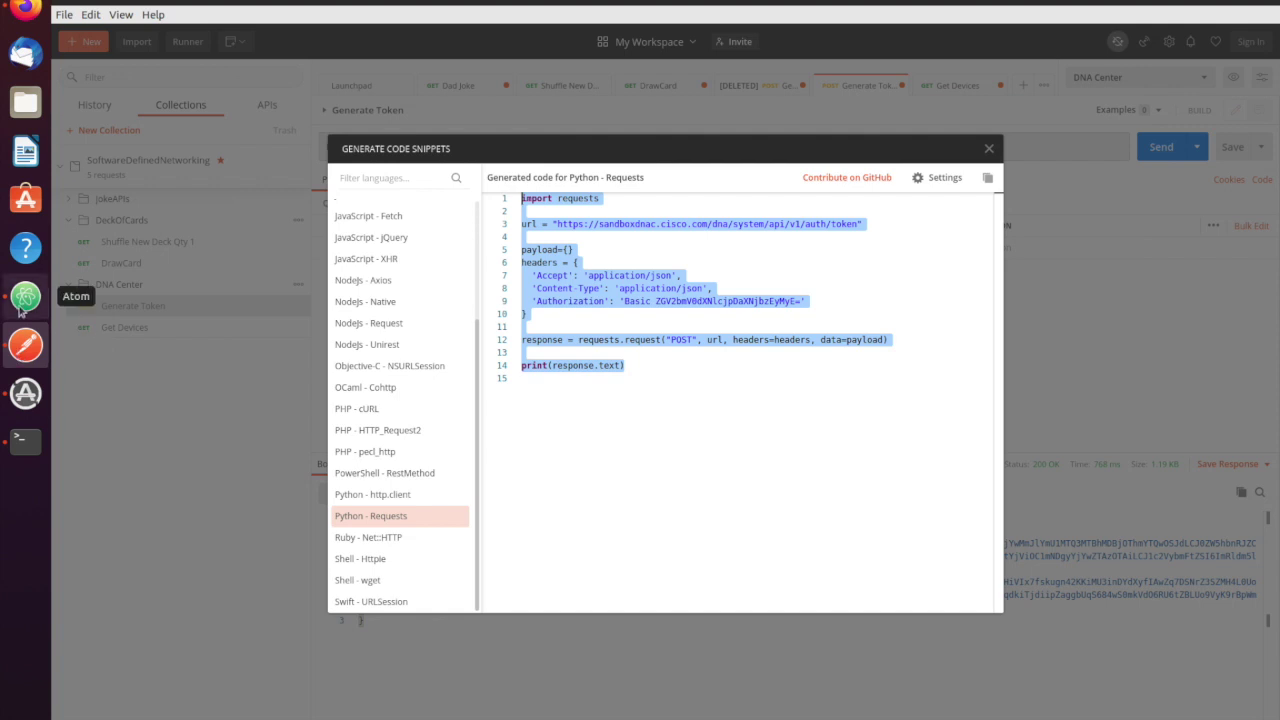
left_click(22, 303)
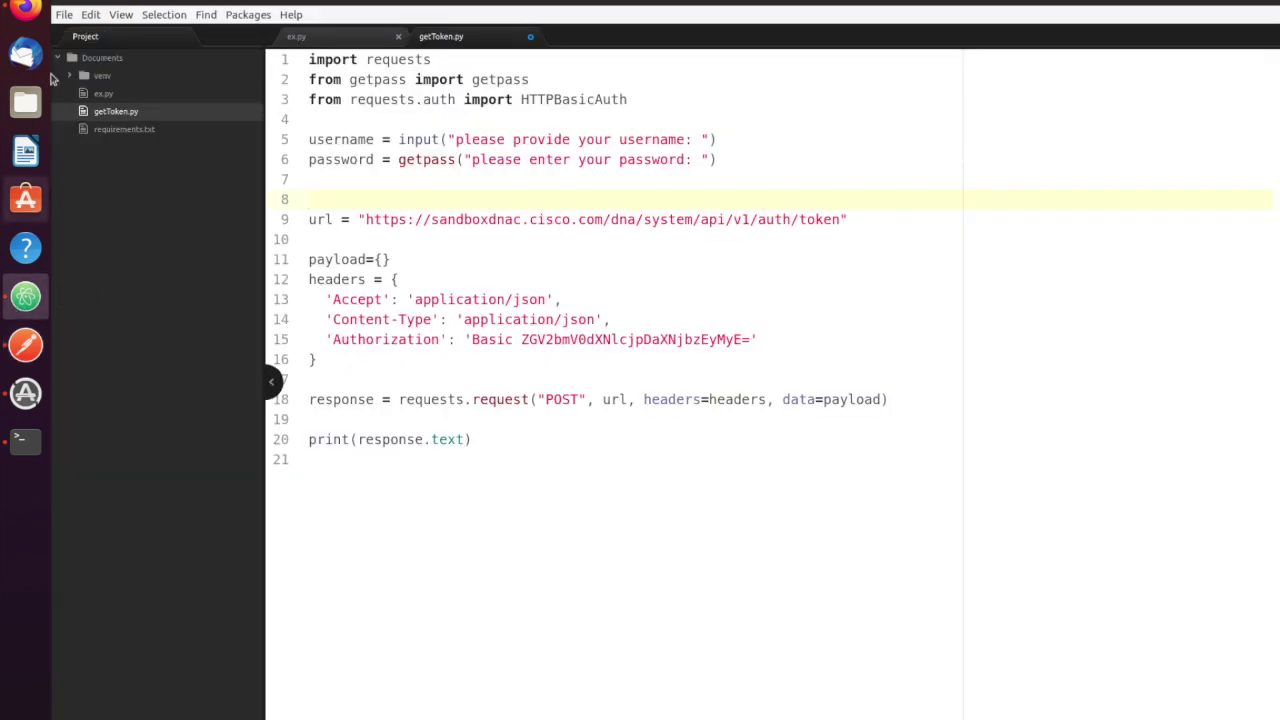
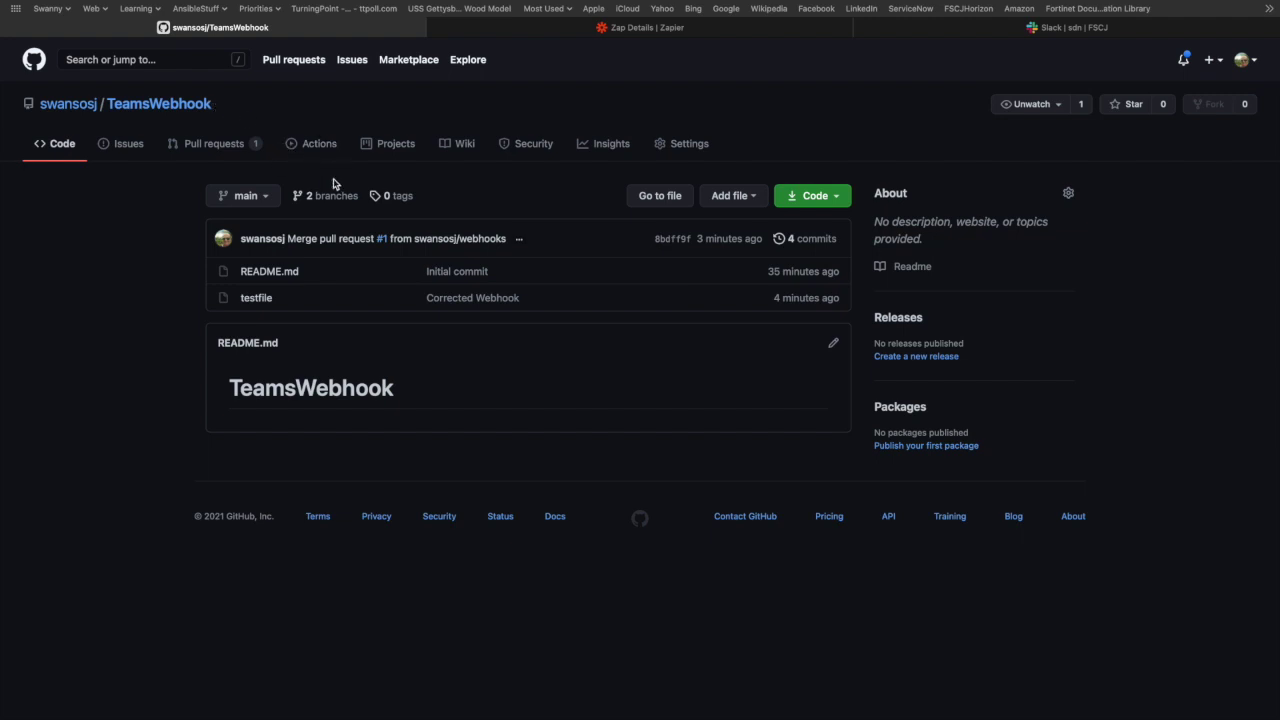
Switch from the merged TeamsWebhook pull request to the Zap Details | Zapier browser tab.
left_click(640, 30)
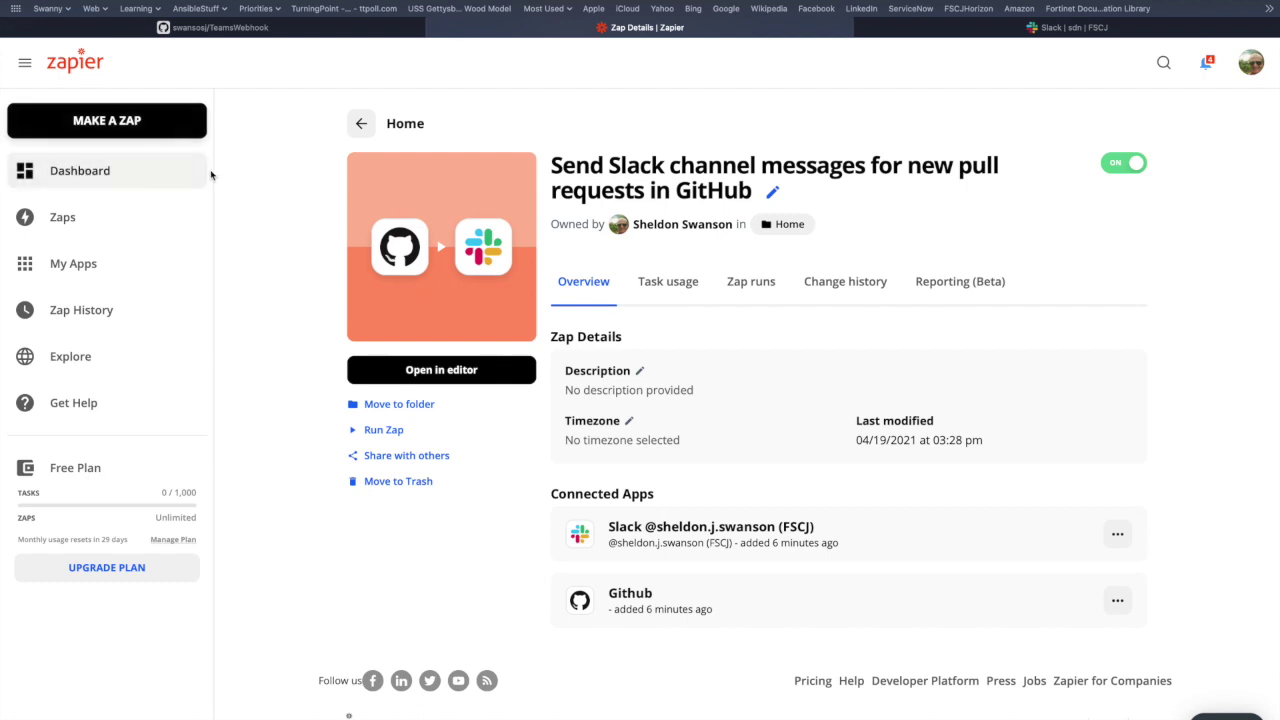
Turn off the Slack pull request zap and trash it along with the Webex zap.
left_click(90, 170)
left_click(62, 217)
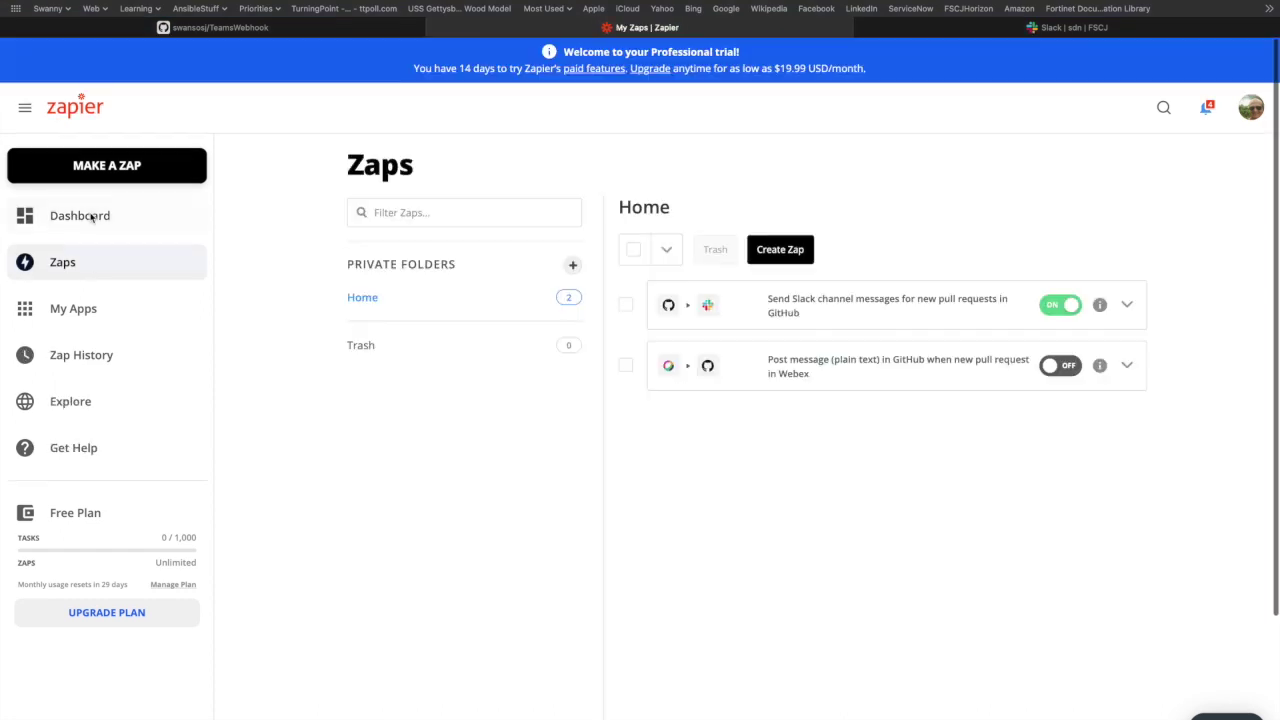
left_click(625, 304)
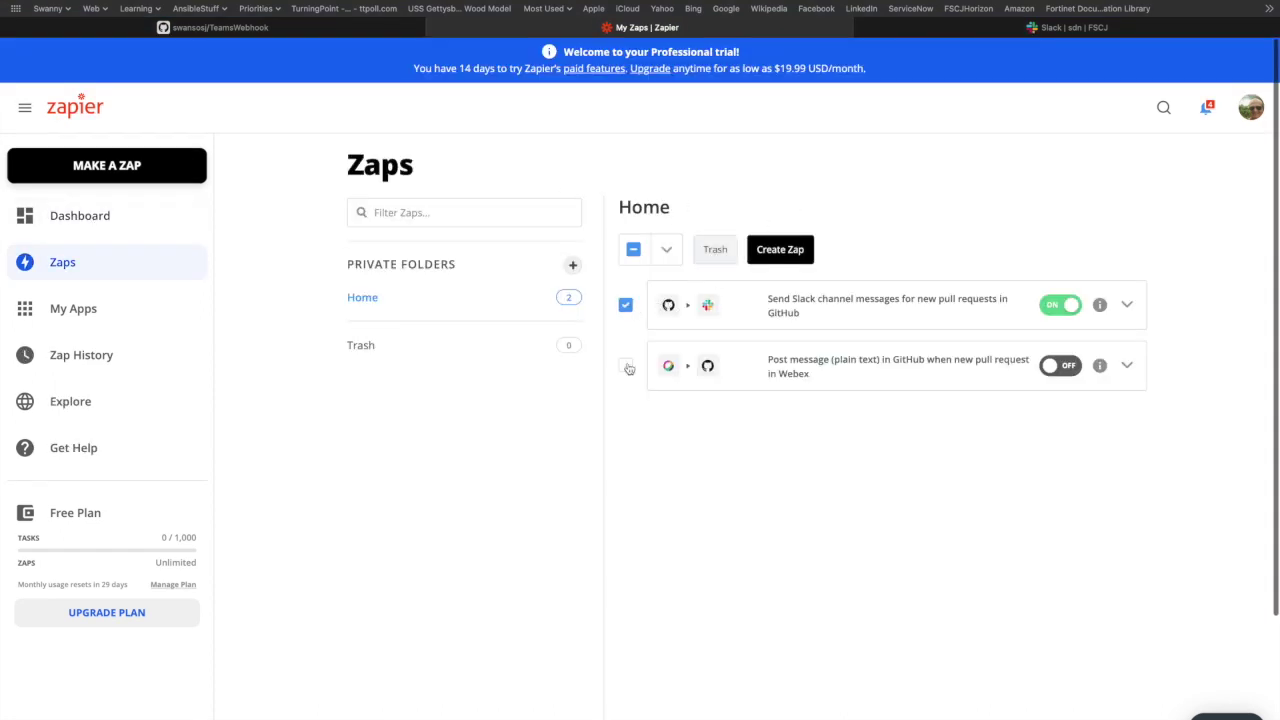
left_click(625, 365)
left_click(724, 246)
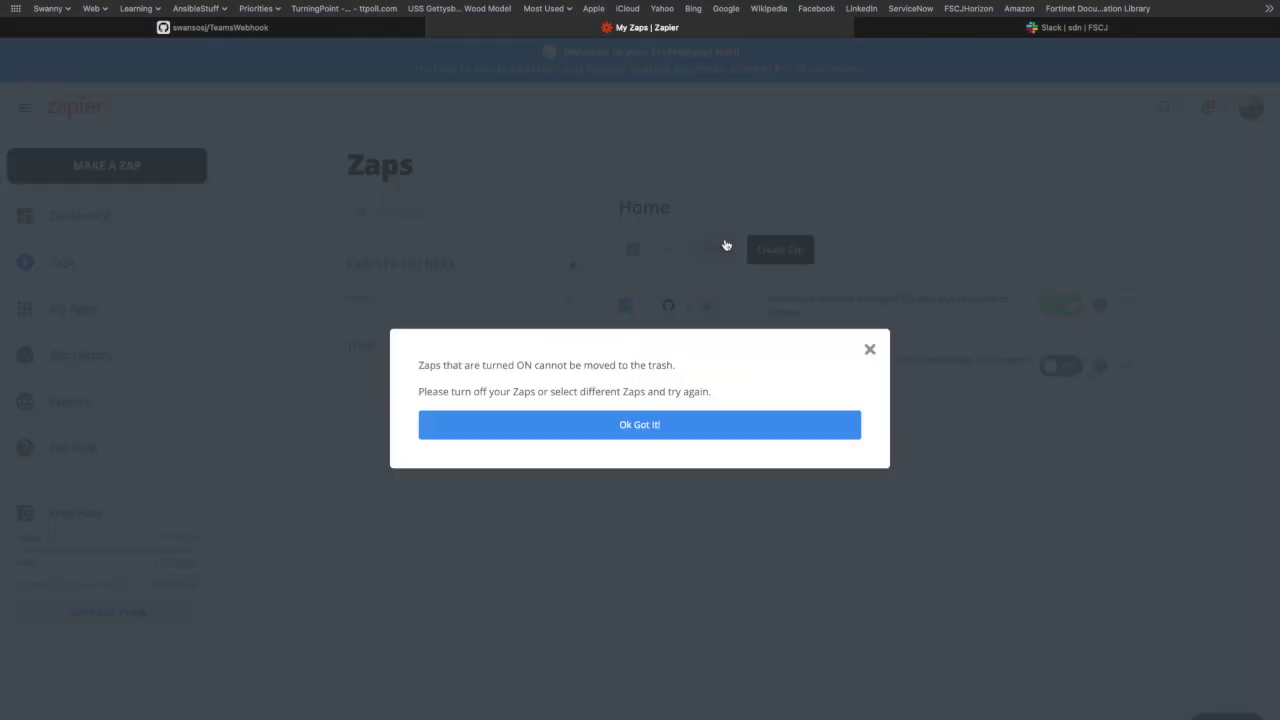
left_click(743, 428)
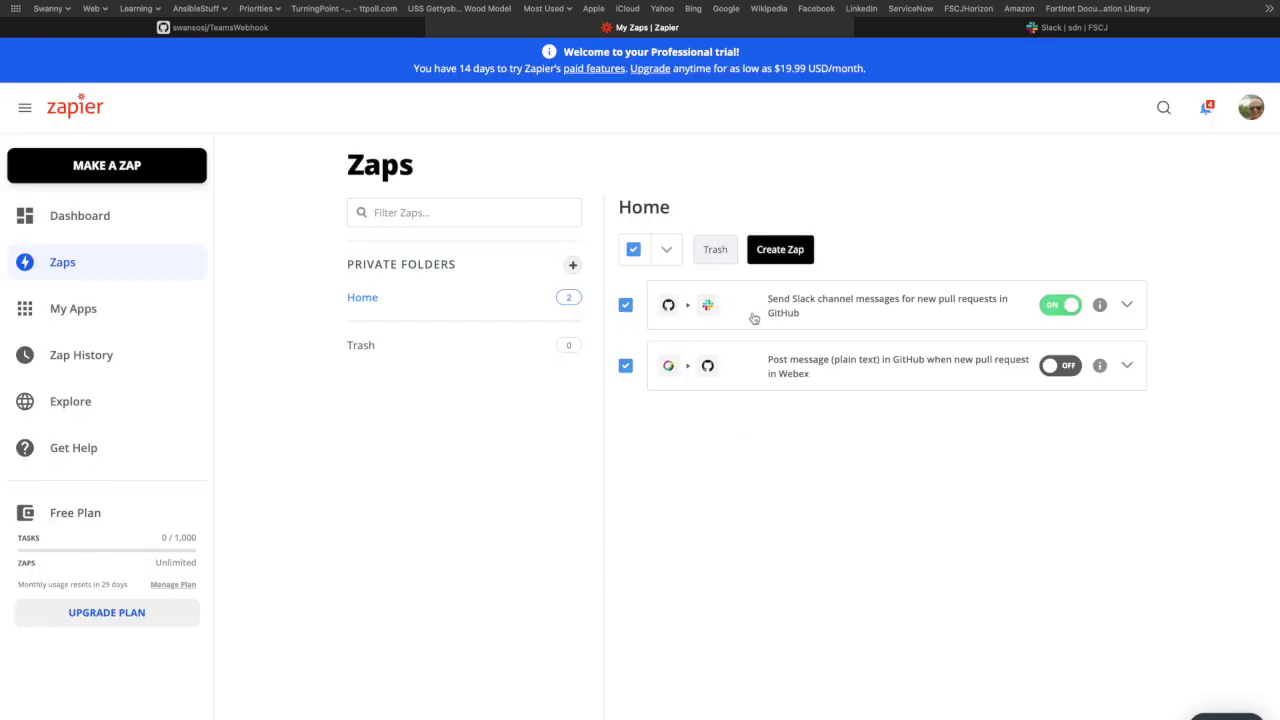
left_click(1058, 312)
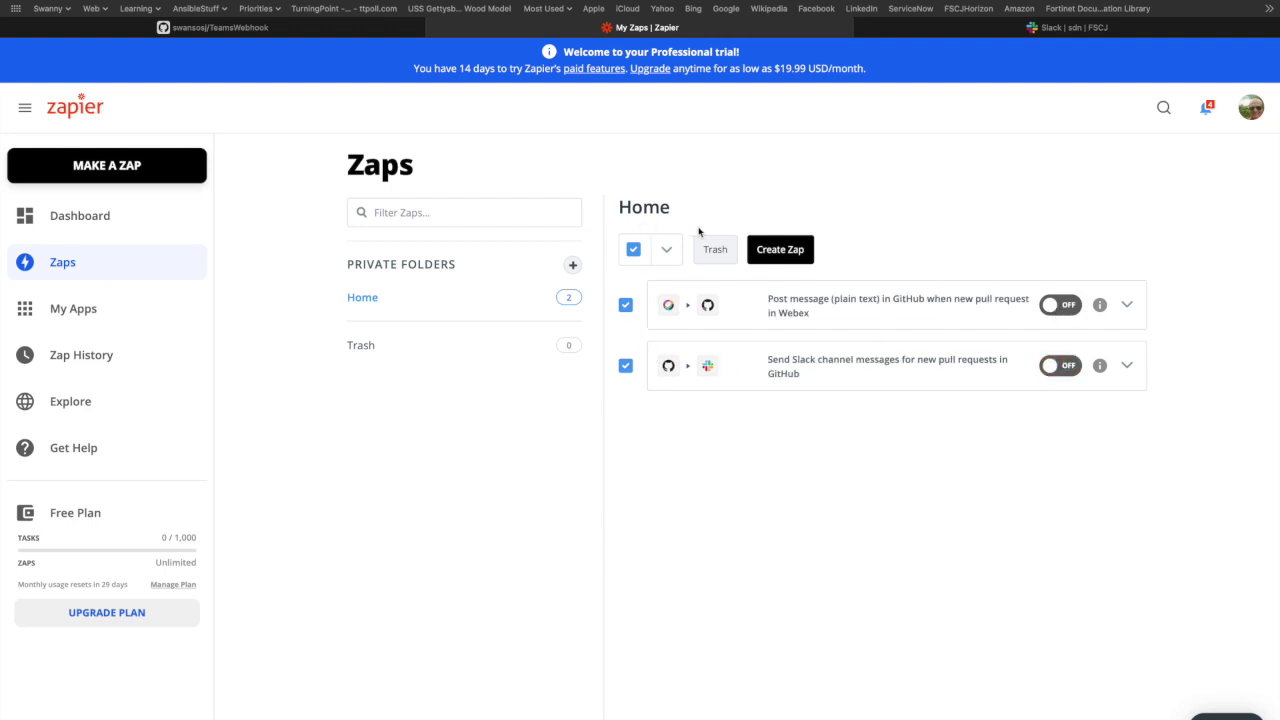
left_click(724, 254)
left_click(743, 402)
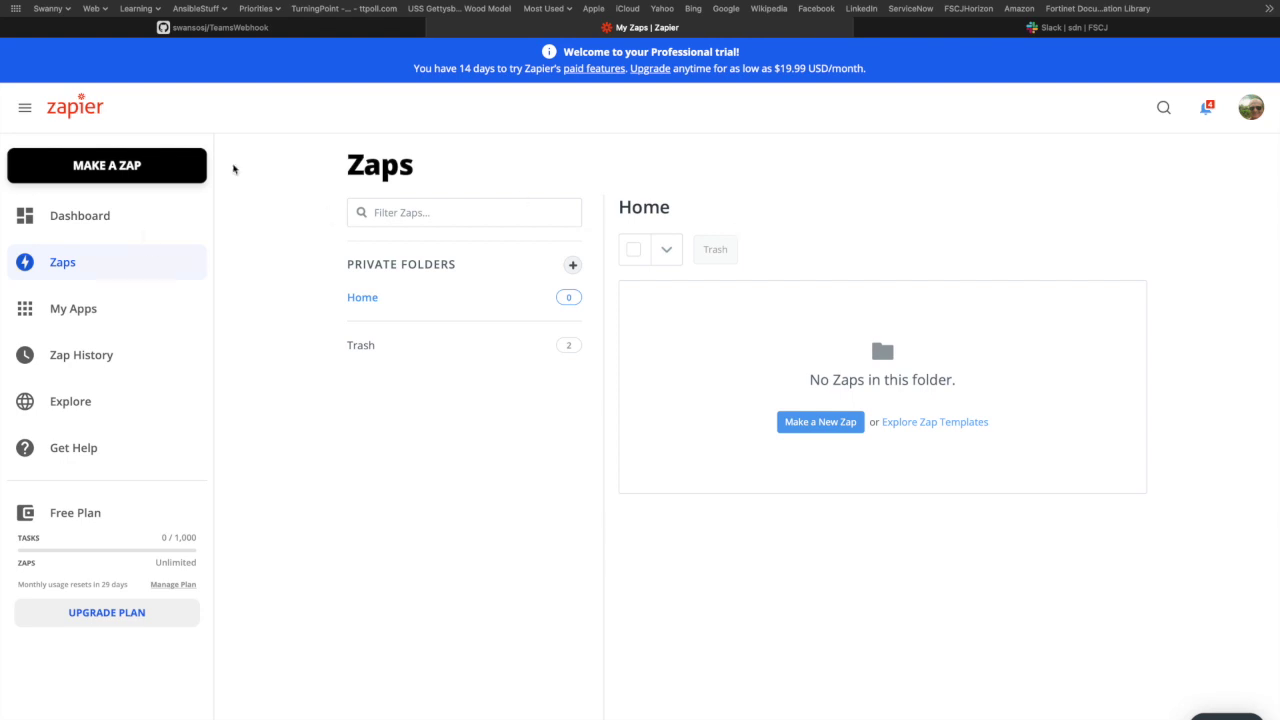
Log out of Zapier and sign back in with a Google account.
left_click(1250, 108)
left_click(791, 132)
left_click(1250, 108)
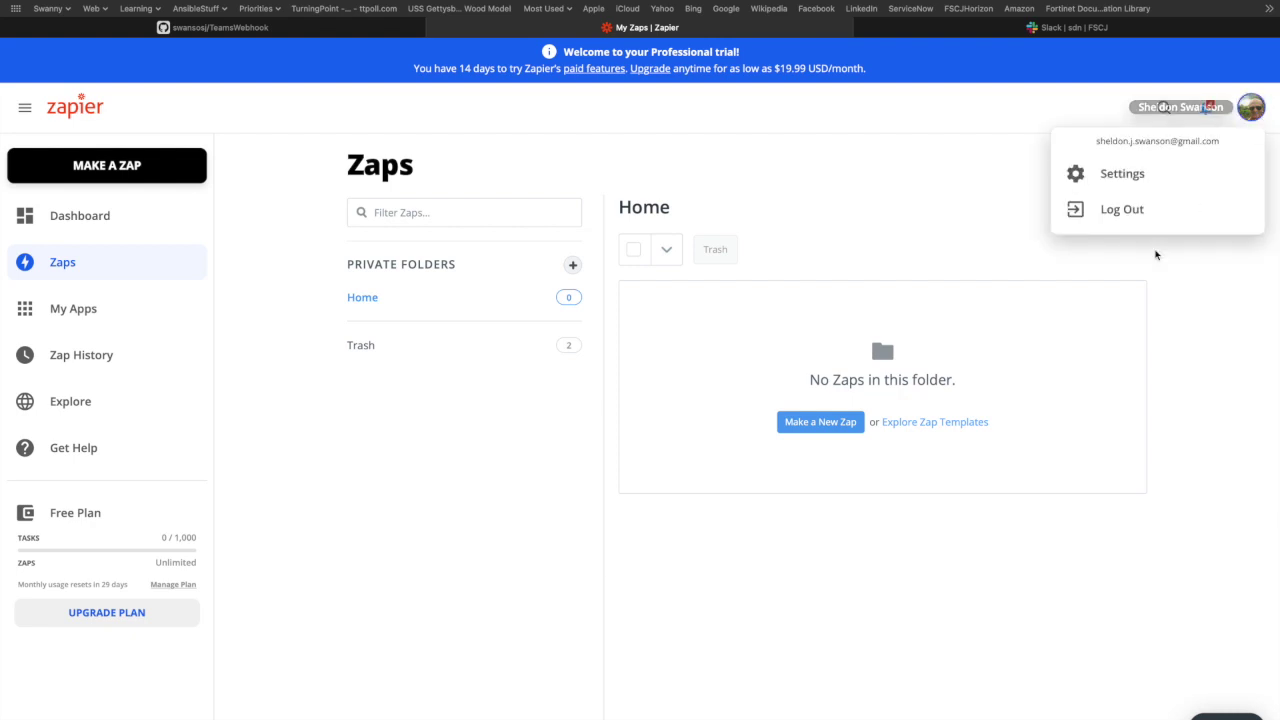
left_click(1141, 212)
left_click(898, 170)
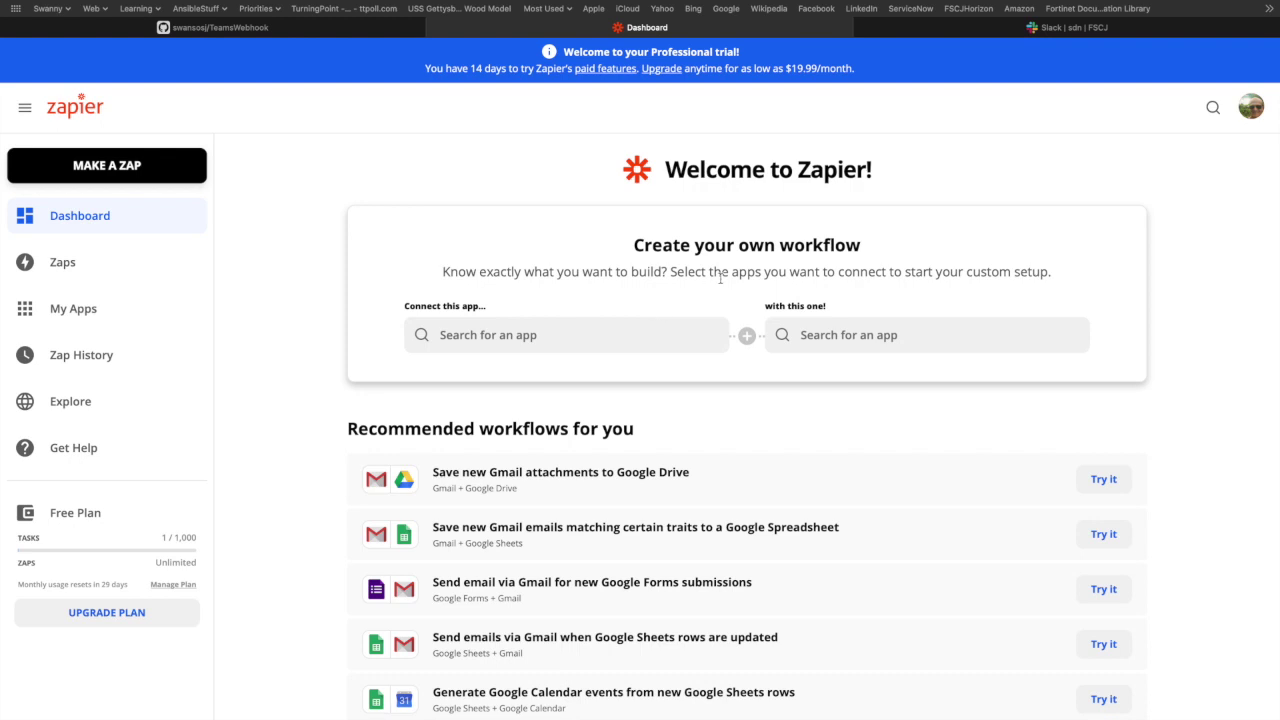
Search for 'Github' and pick GitHub as the first app to connect.
left_click(597, 338)
type("Githu")
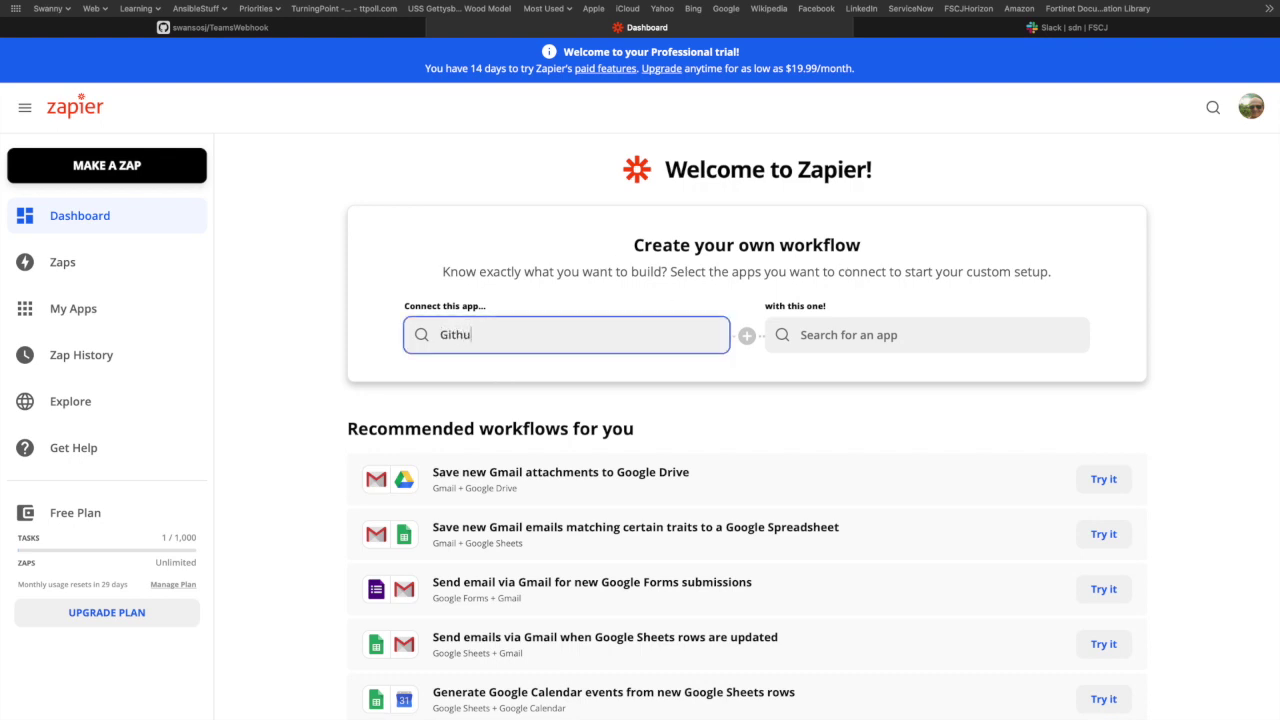
type("b")
left_click(557, 381)
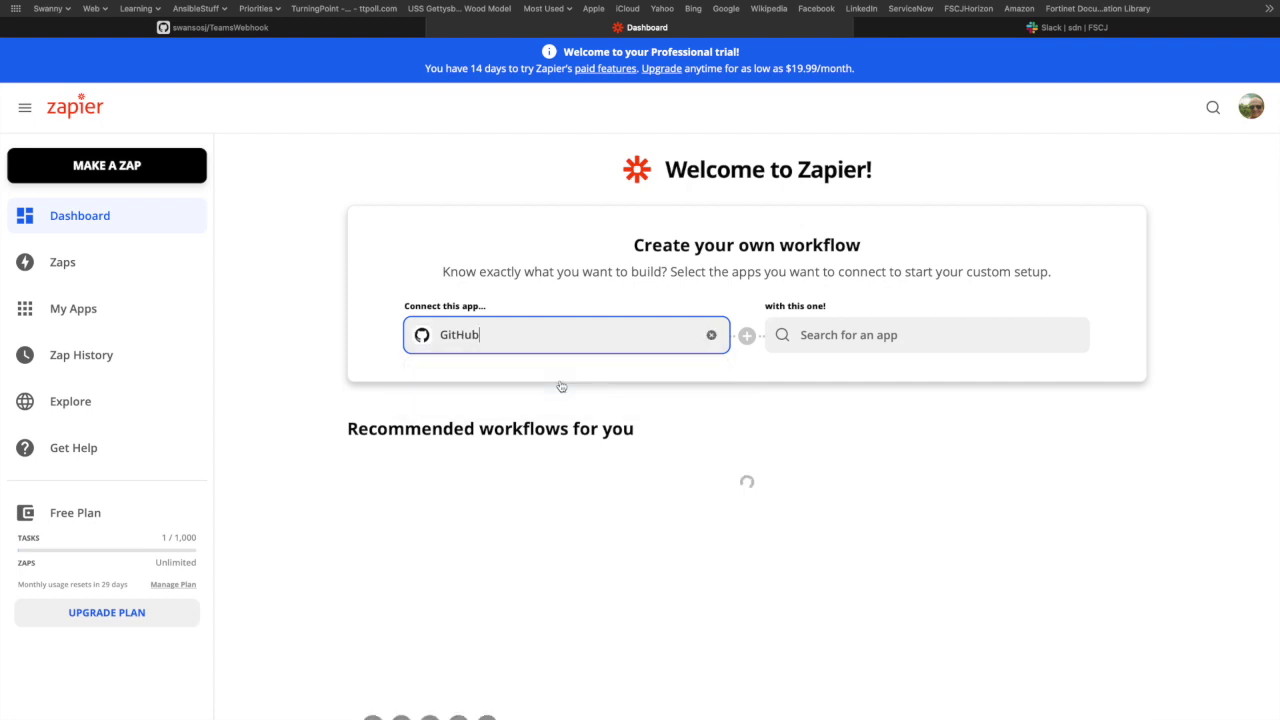
left_click(815, 342)
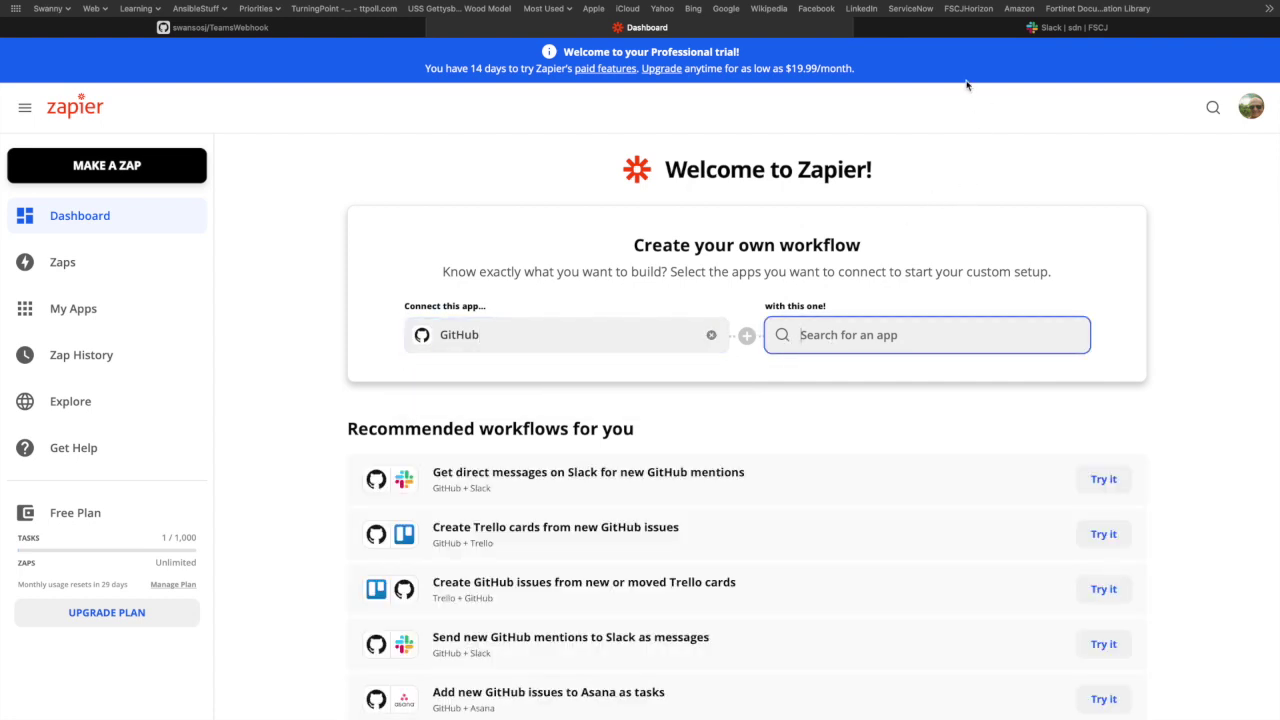
mouse_move(1035, 35)
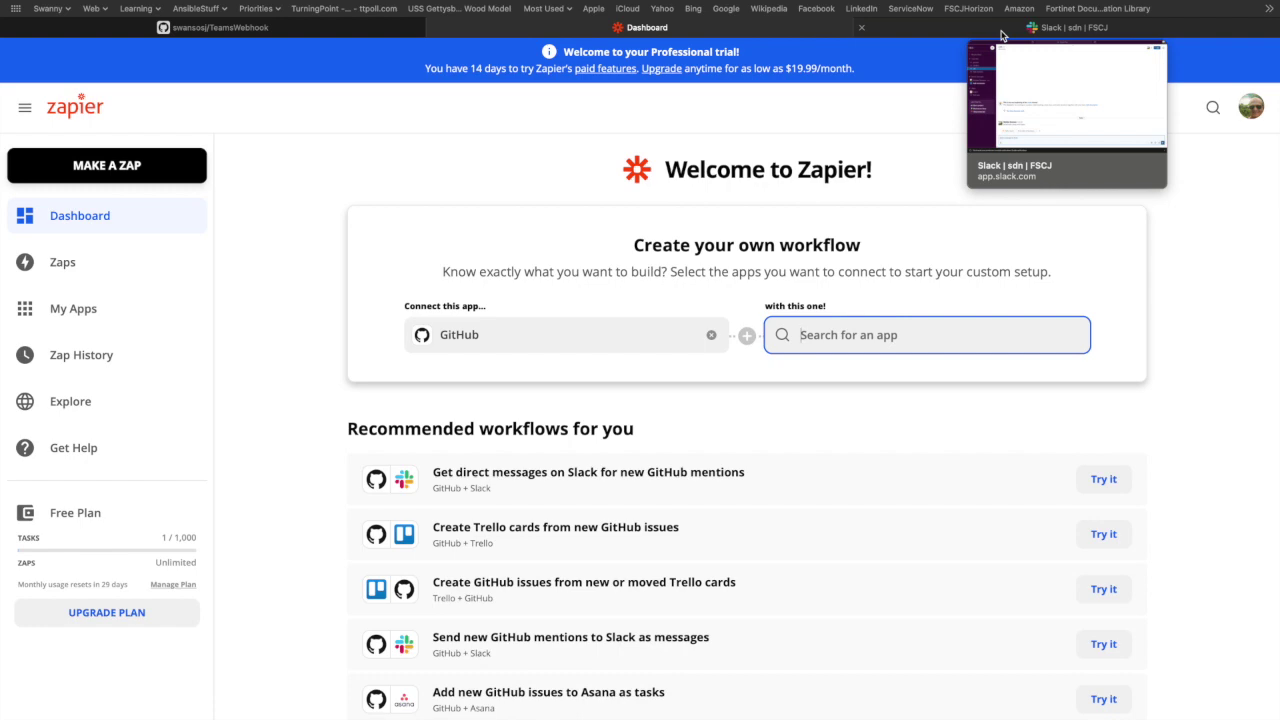
key("ctrl+Right")
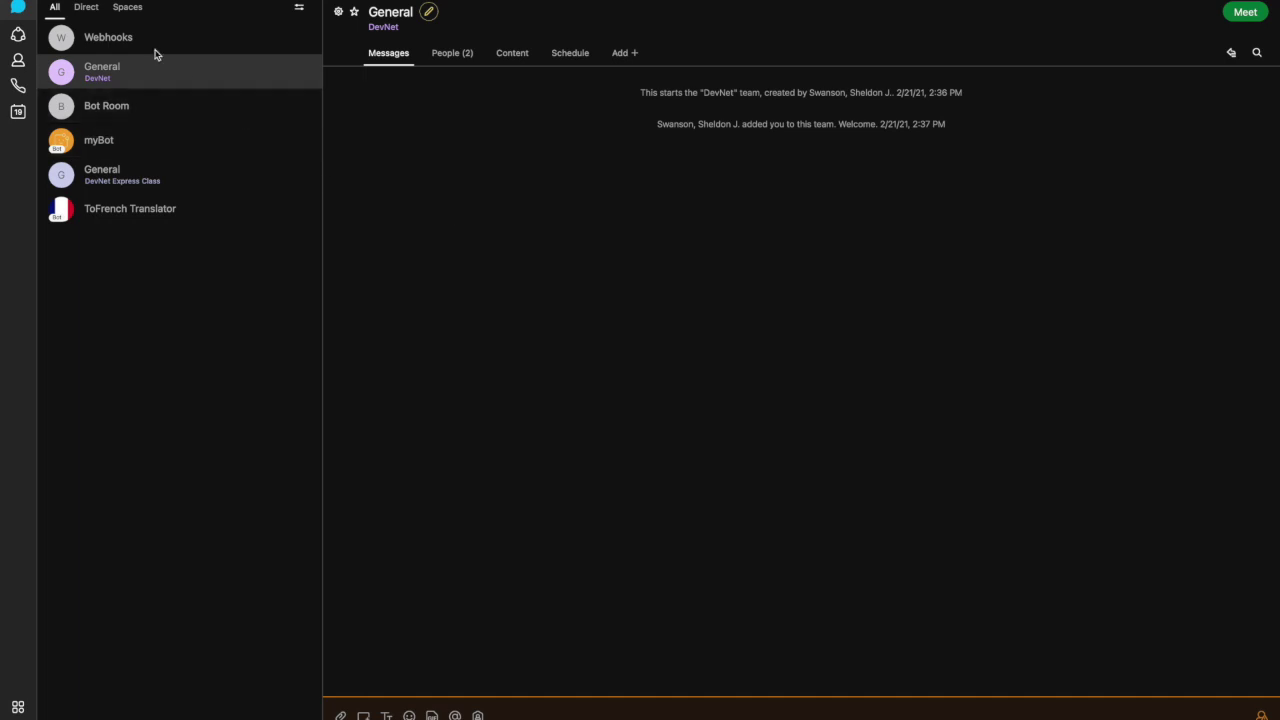
left_click(137, 39)
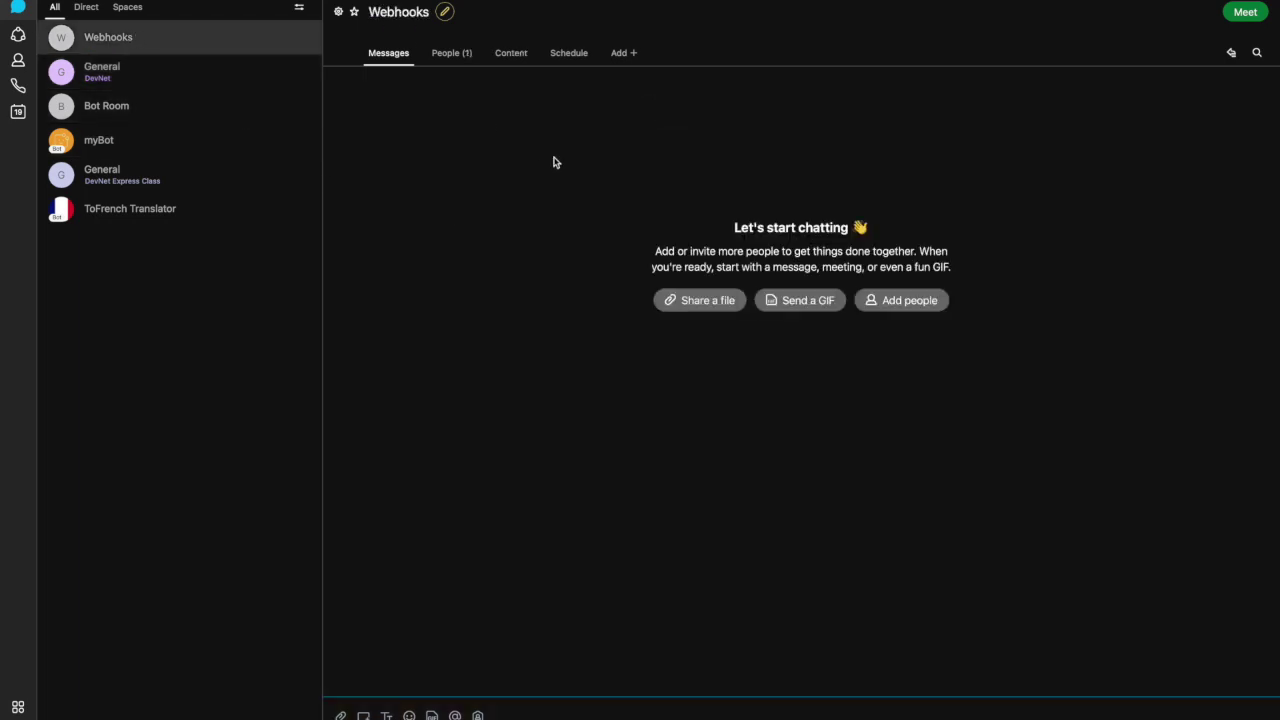
key("ctrl+Left")
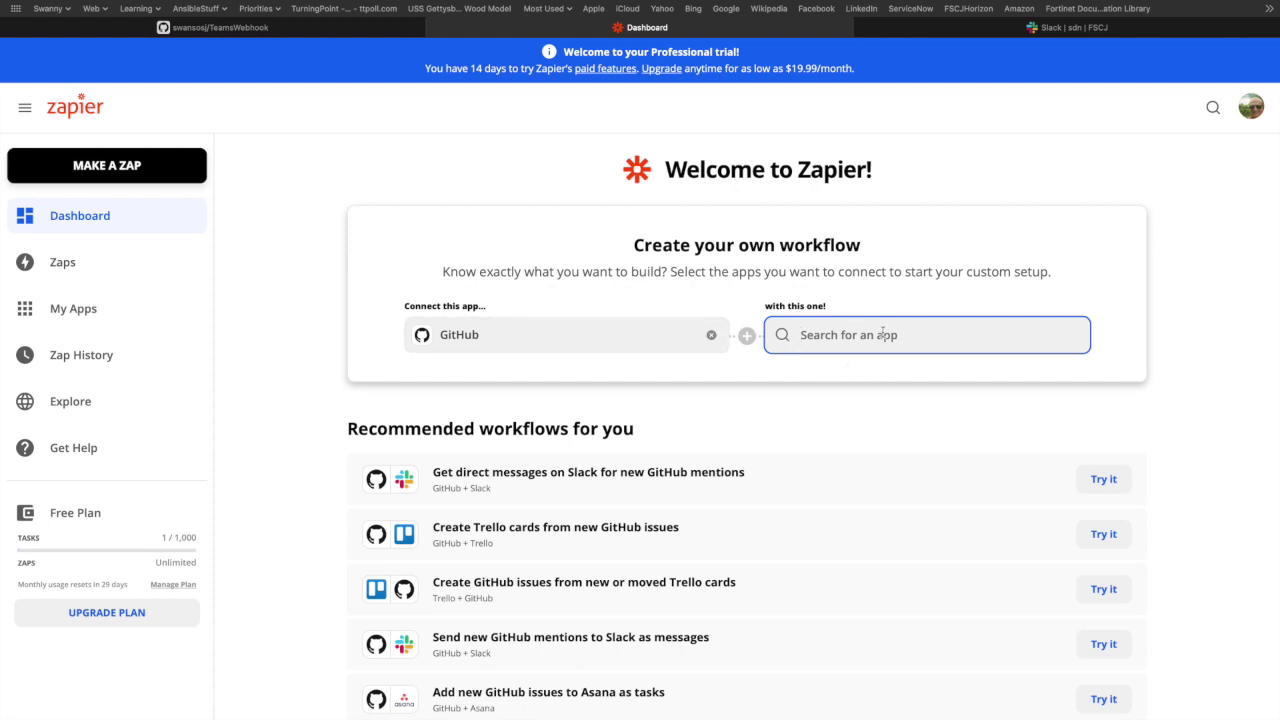
Pick Slack as the second app and New Pull Request as the GitHub trigger.
type("Slack")
left_click(868, 386)
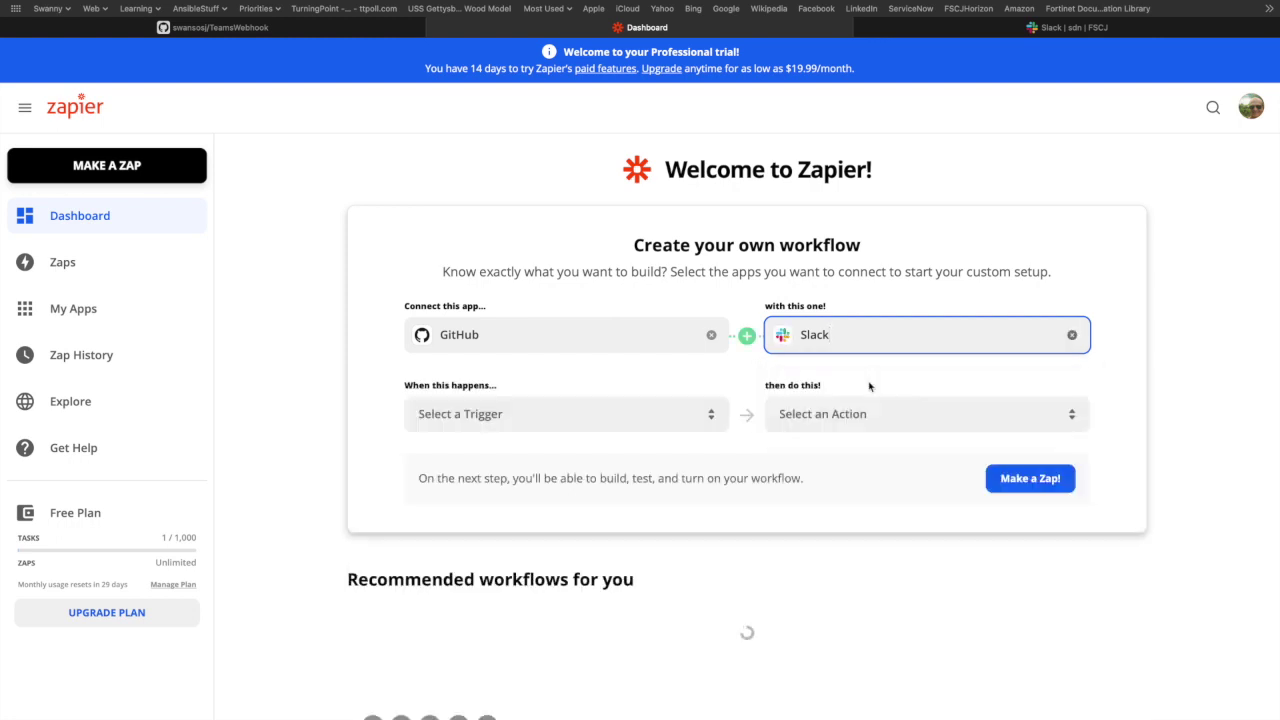
left_click(636, 424)
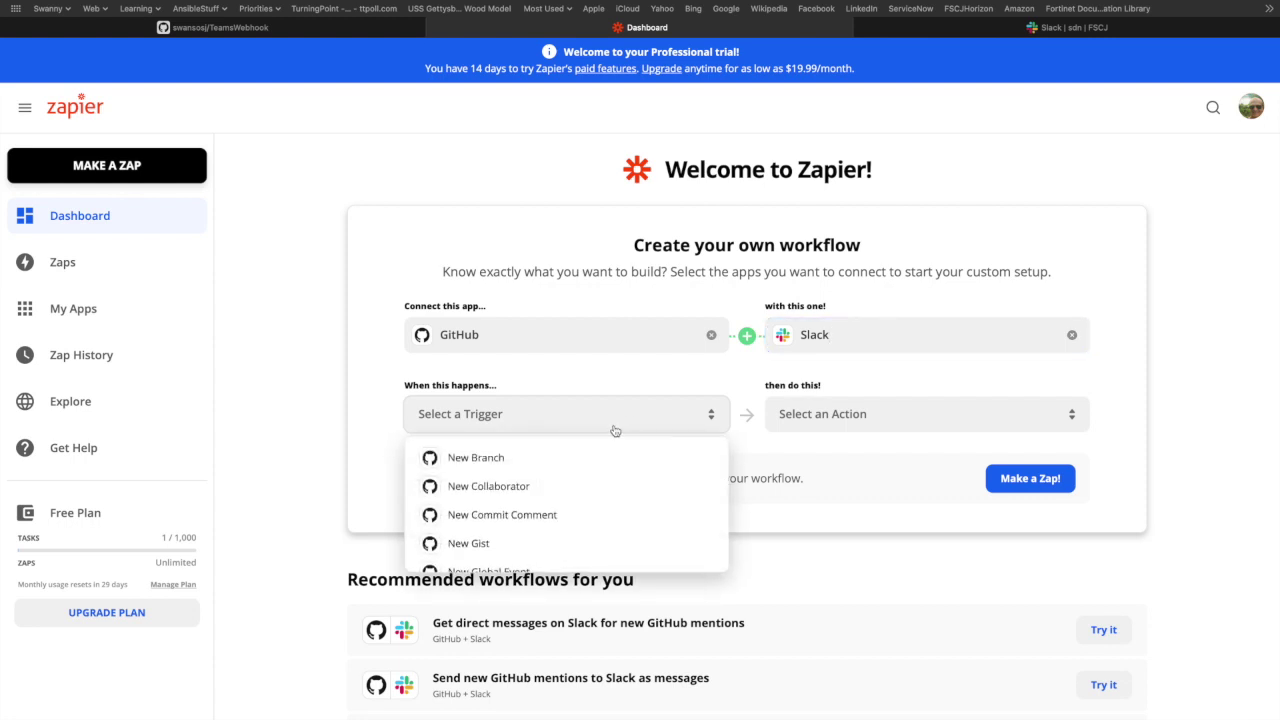
scroll(605, 484, "down", 3)
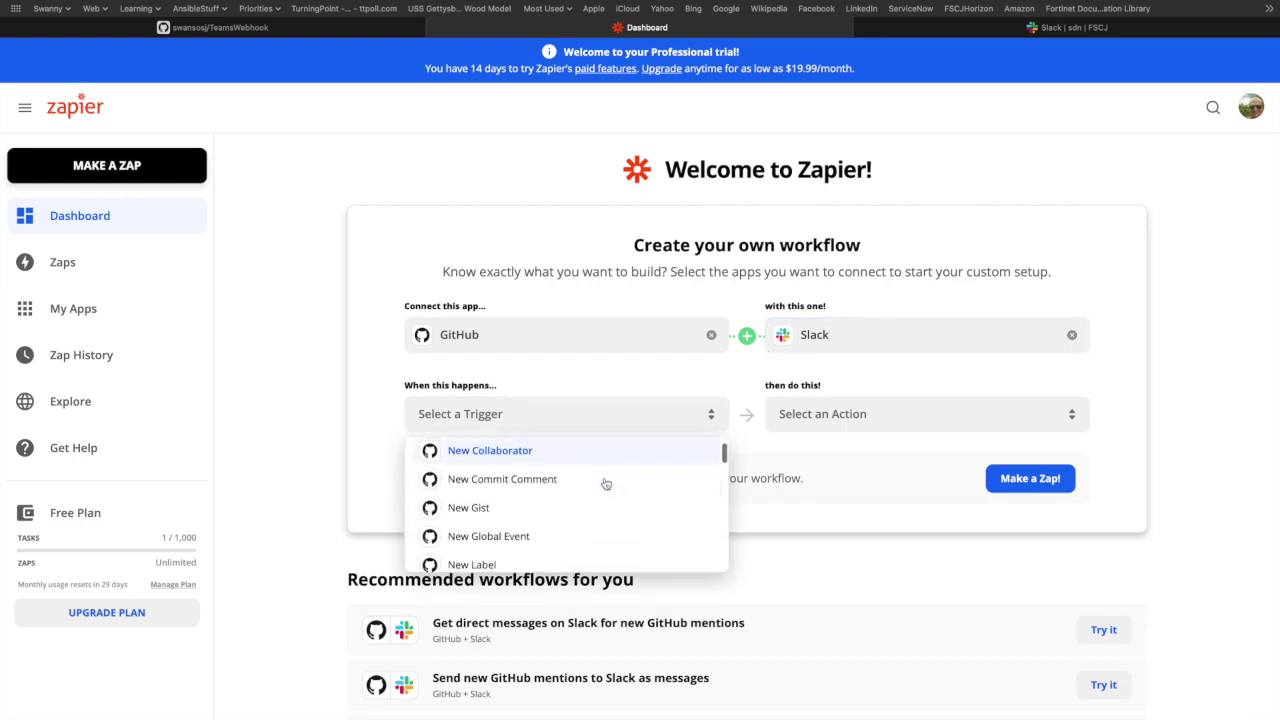
scroll(605, 484, "up", 1)
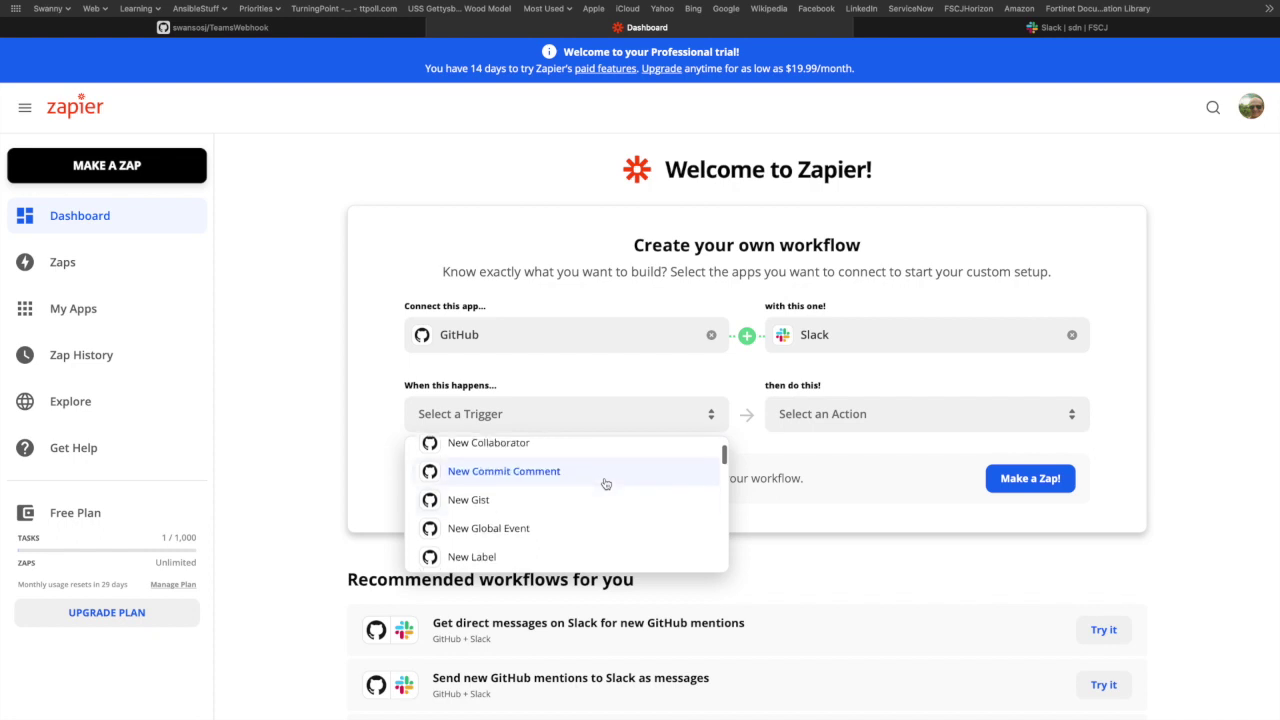
scroll(605, 484, "down", 7)
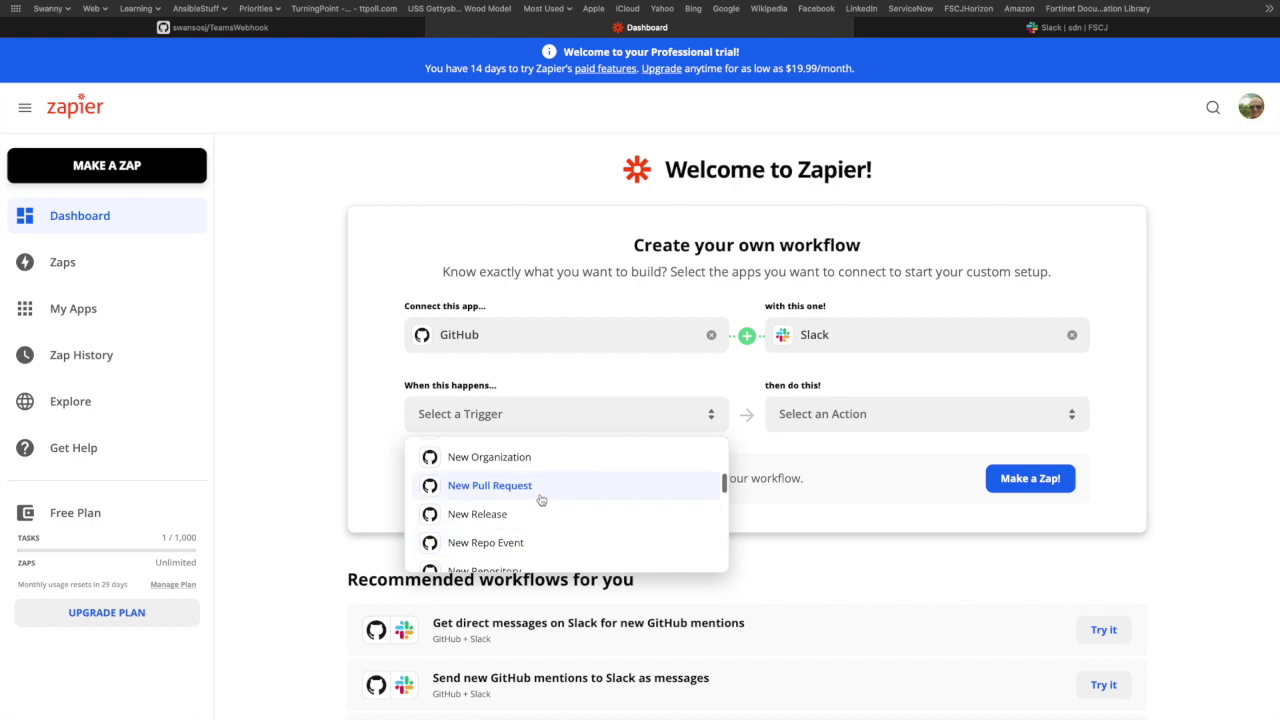
left_click(542, 492)
Choose the Slack Send Channel Message action and try the suggested workflow.
left_click(810, 413)
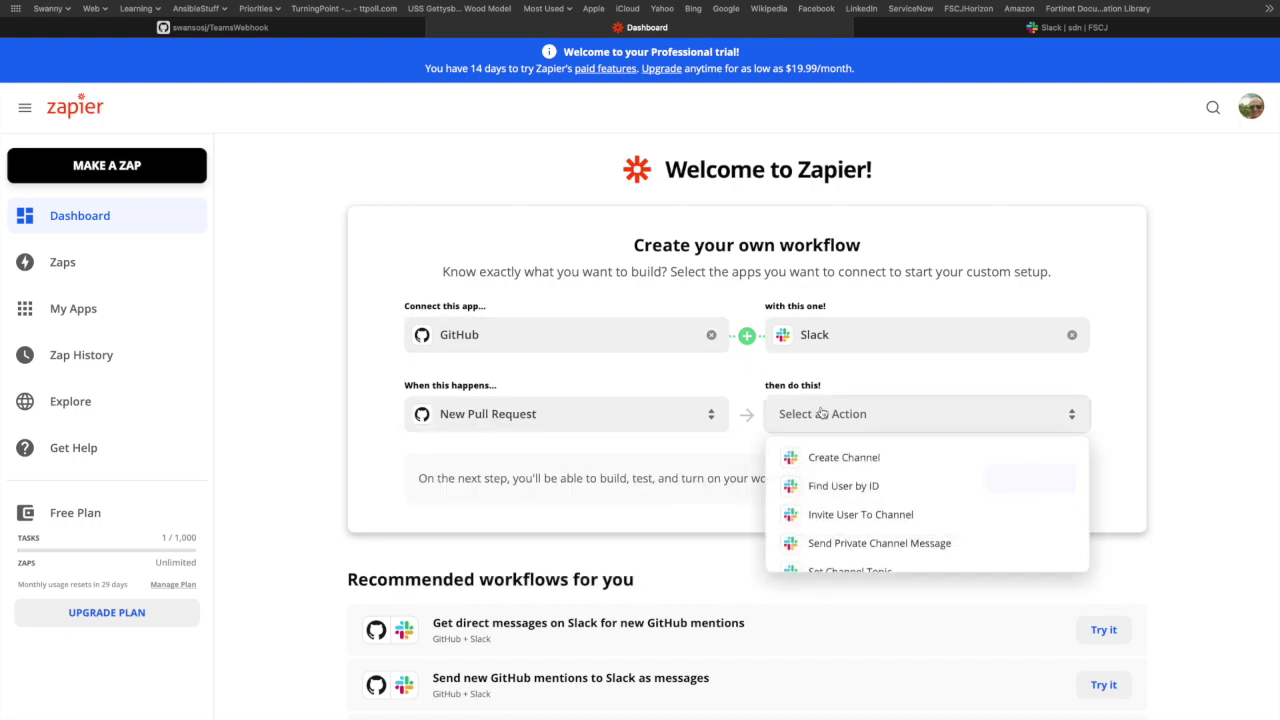
scroll(857, 528, "down", 5)
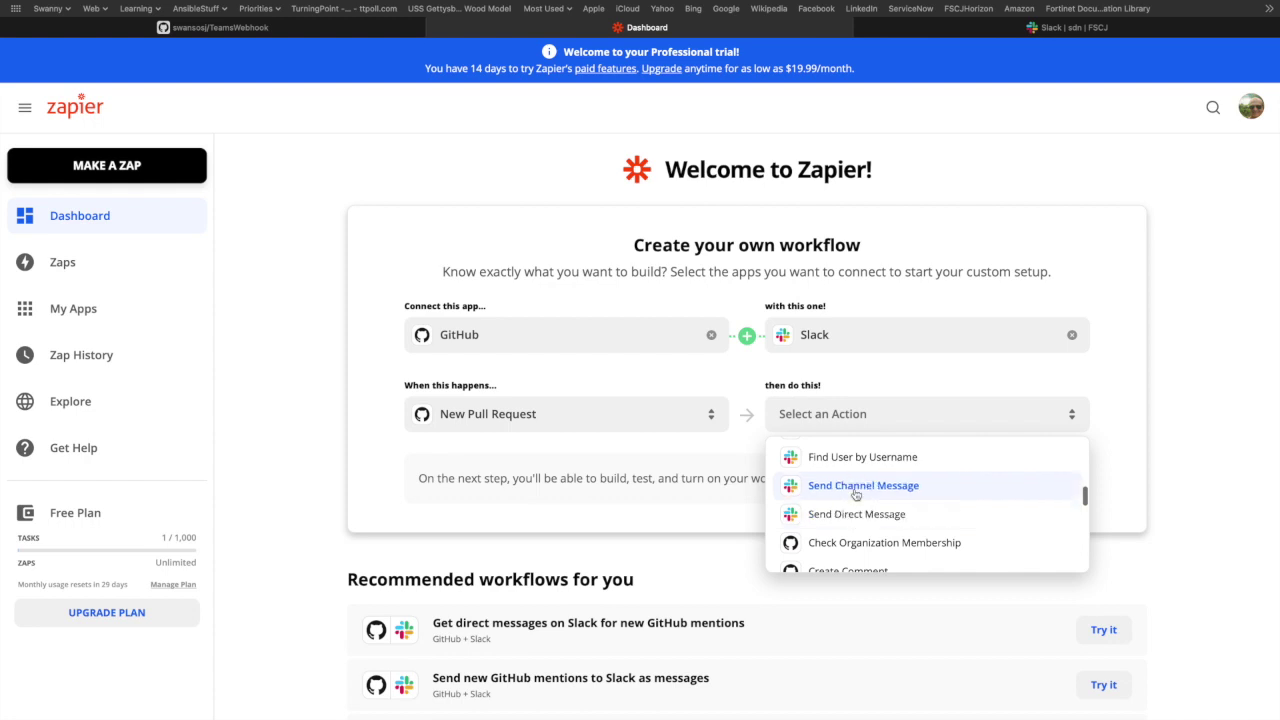
left_click(855, 487)
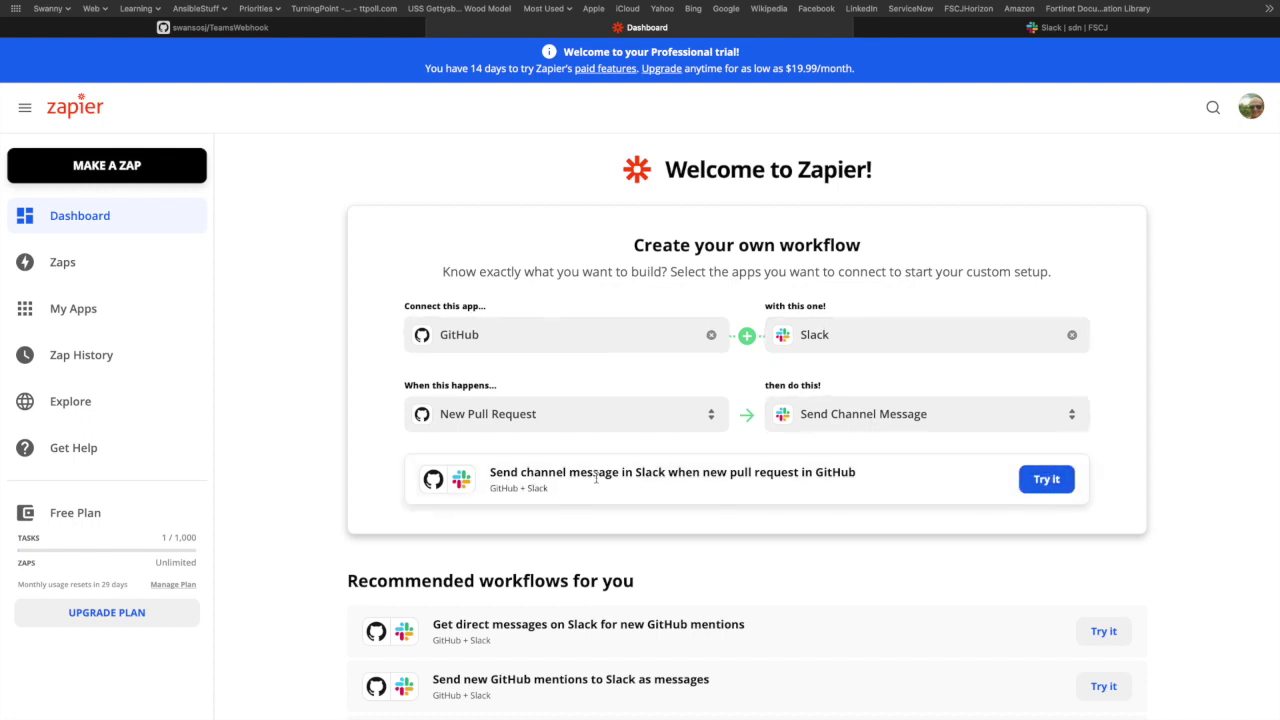
left_click(1031, 486)
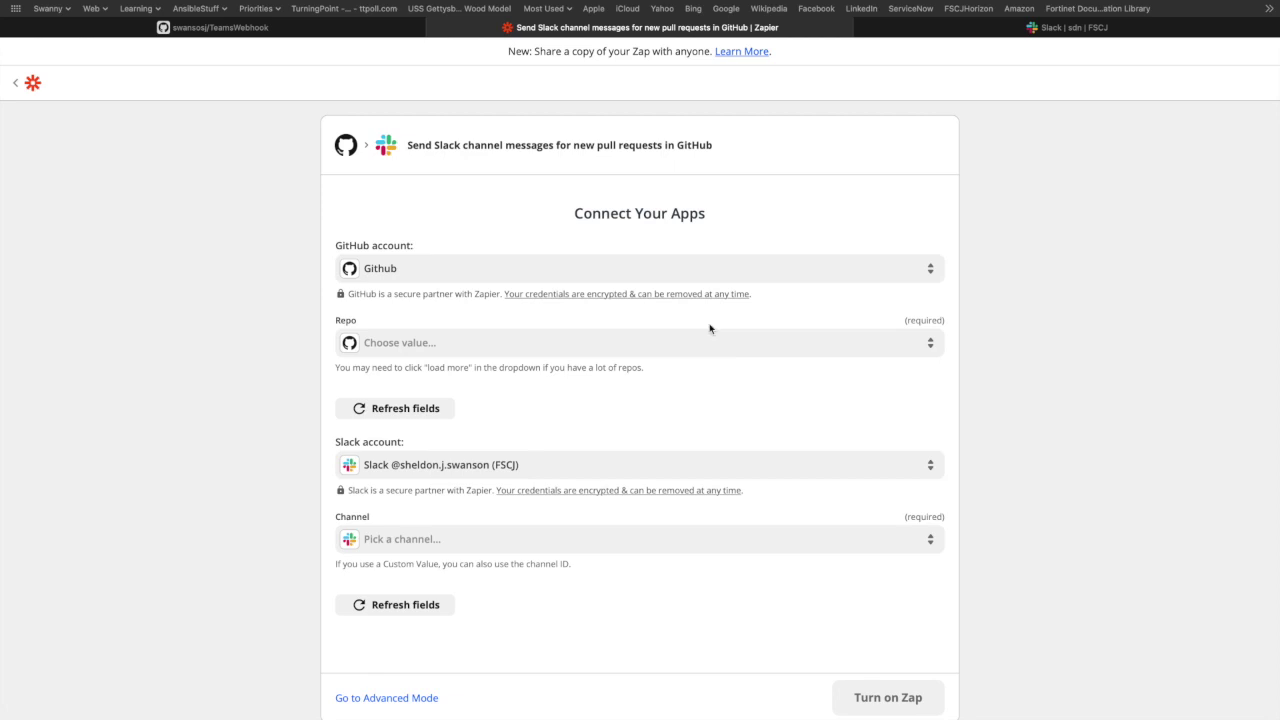
Select swansosj/TeamsWebhook as the repo to watch for pull requests.
left_click(654, 353)
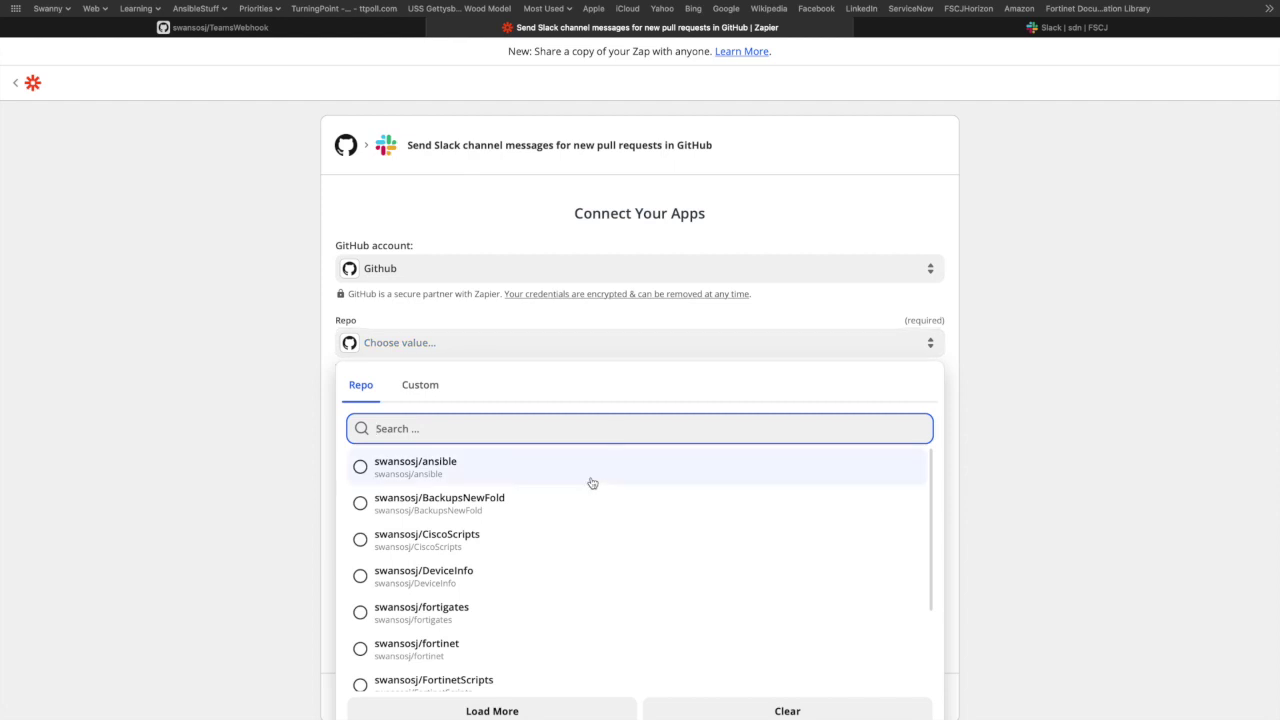
scroll(557, 535, "down", 12)
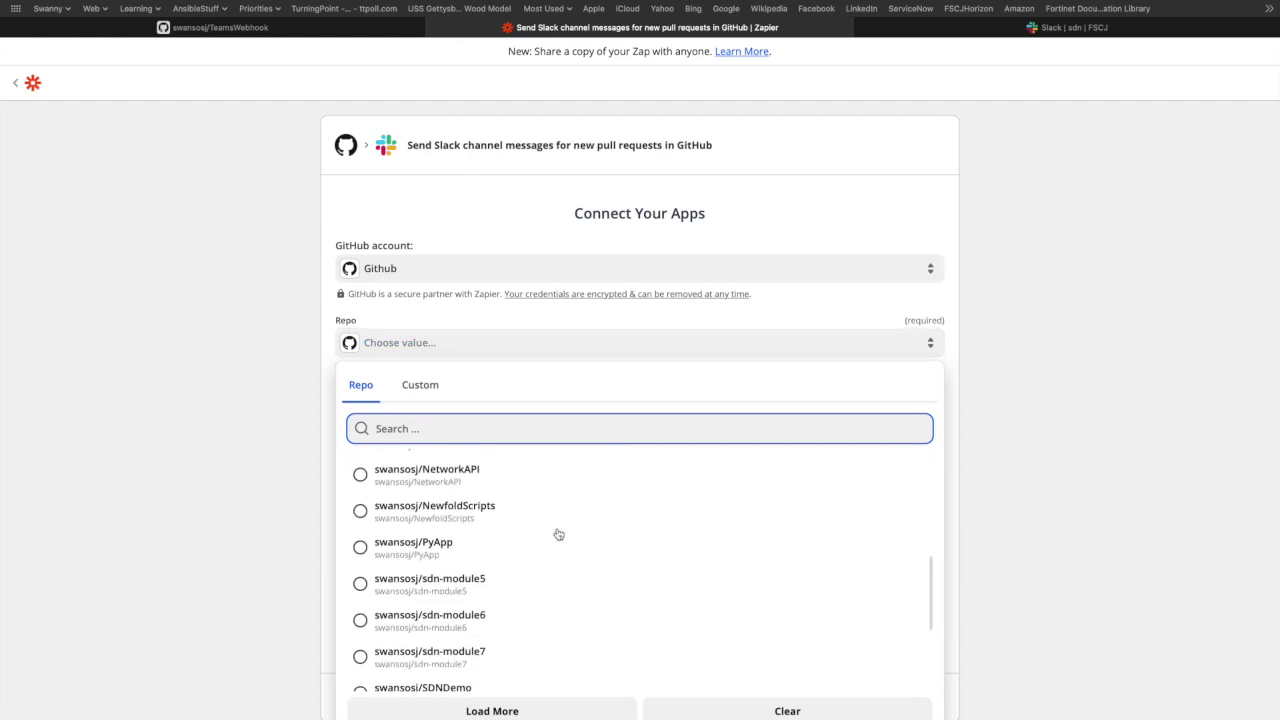
scroll(558, 535, "down", 3)
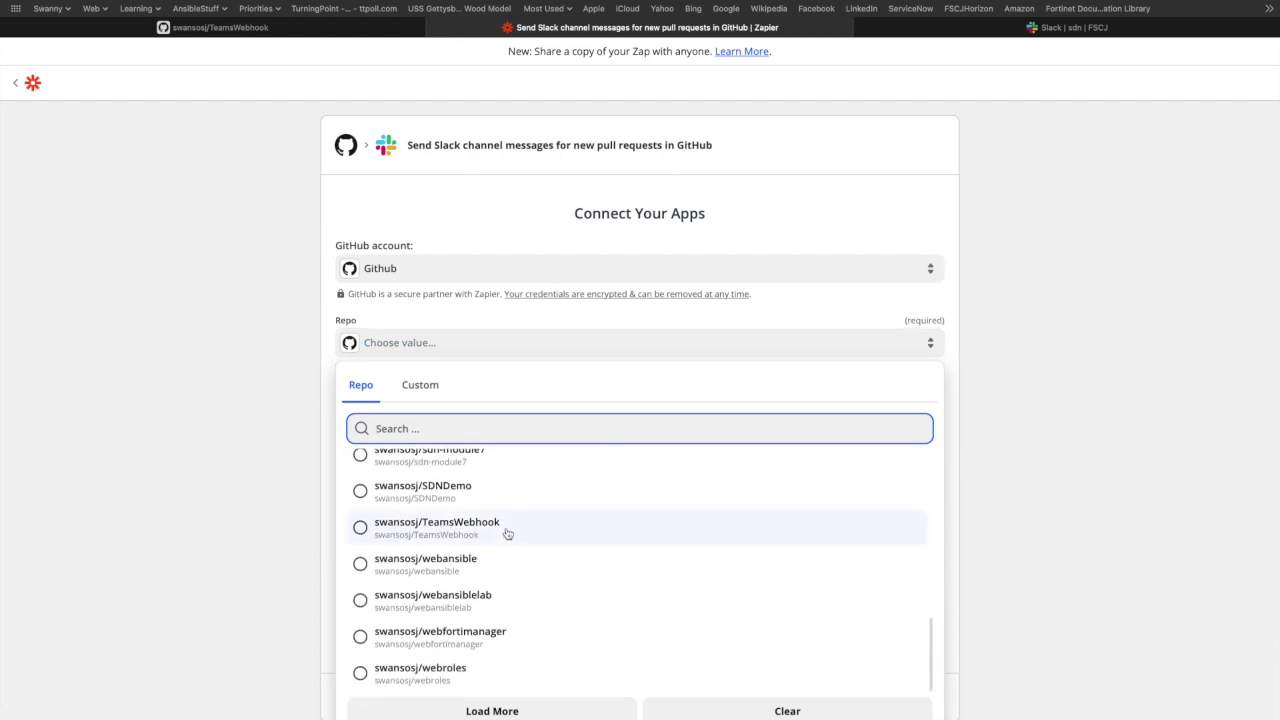
left_click(508, 531)
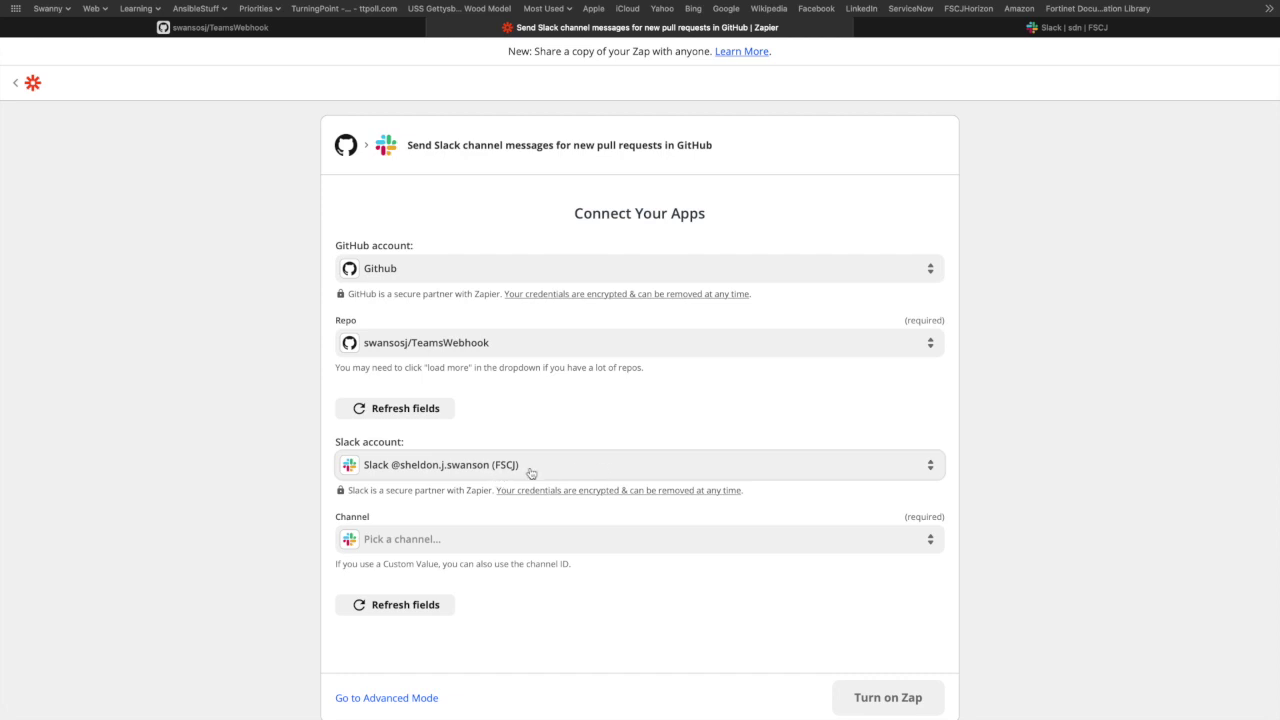
Post the messages to the sdn Slack channel and turn on the zap.
left_click(1078, 27)
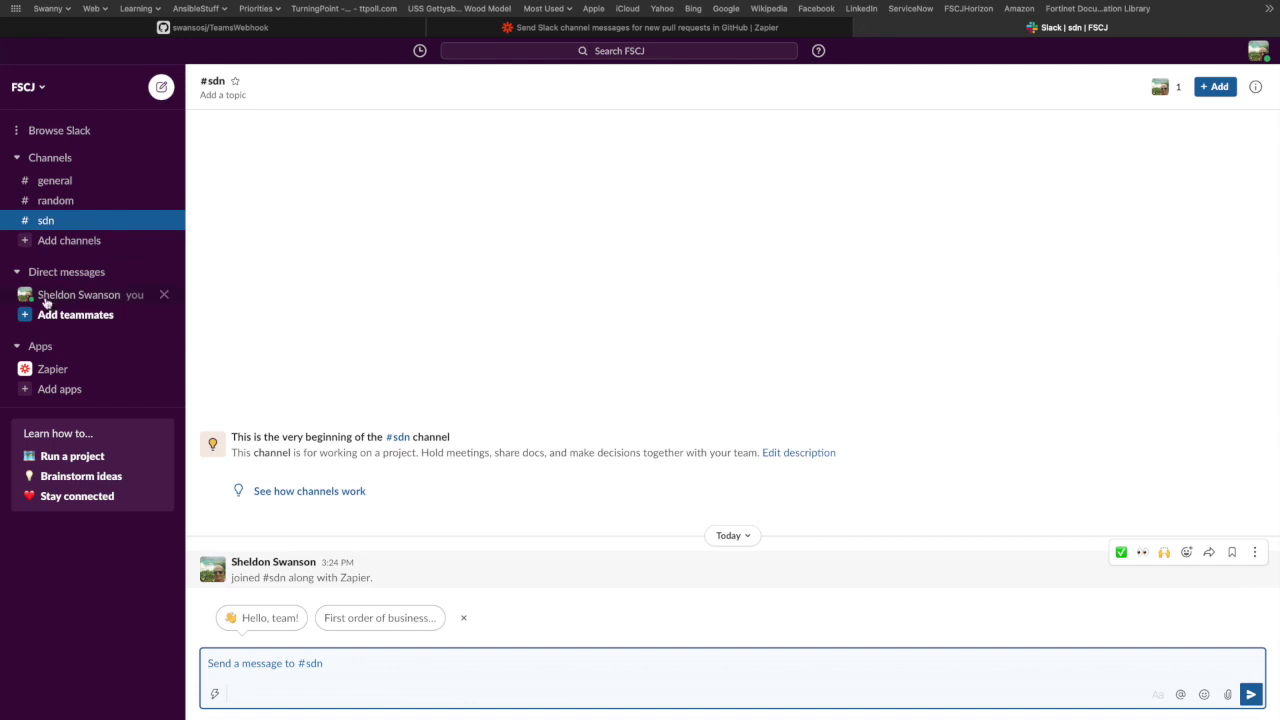
left_click(764, 29)
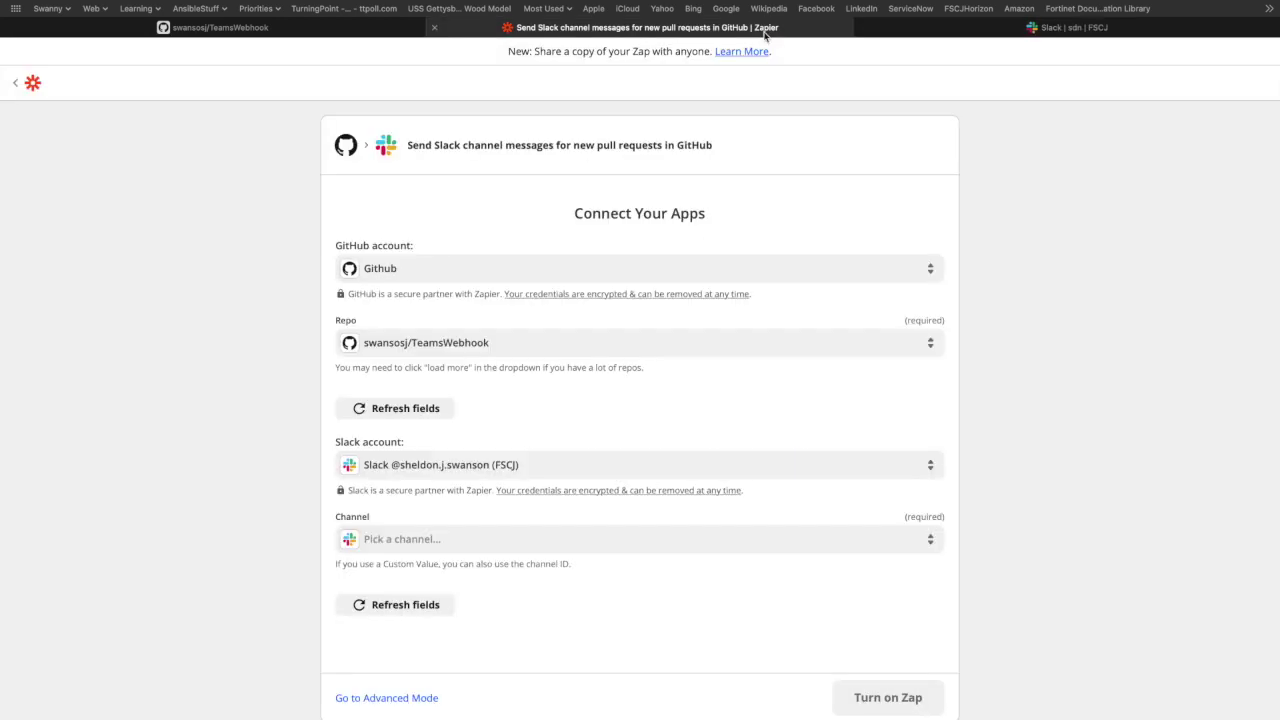
left_click(445, 542)
scroll(475, 645, "down", 1)
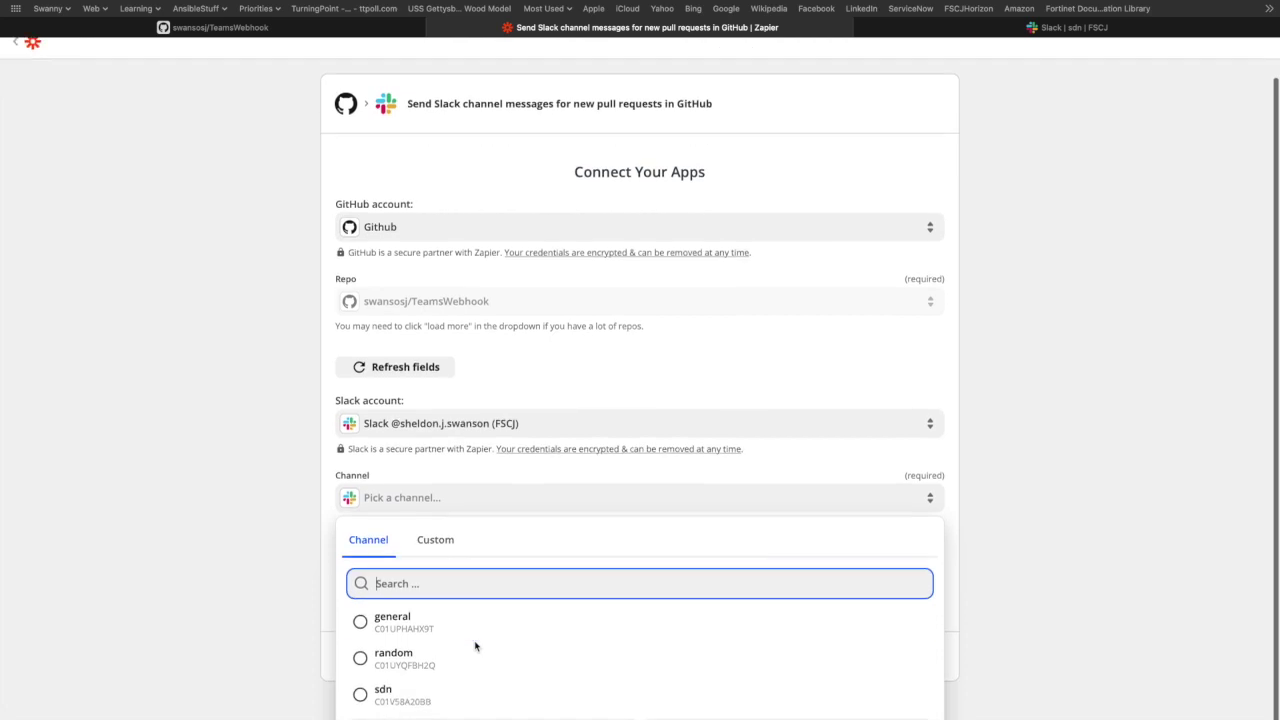
left_click(360, 695)
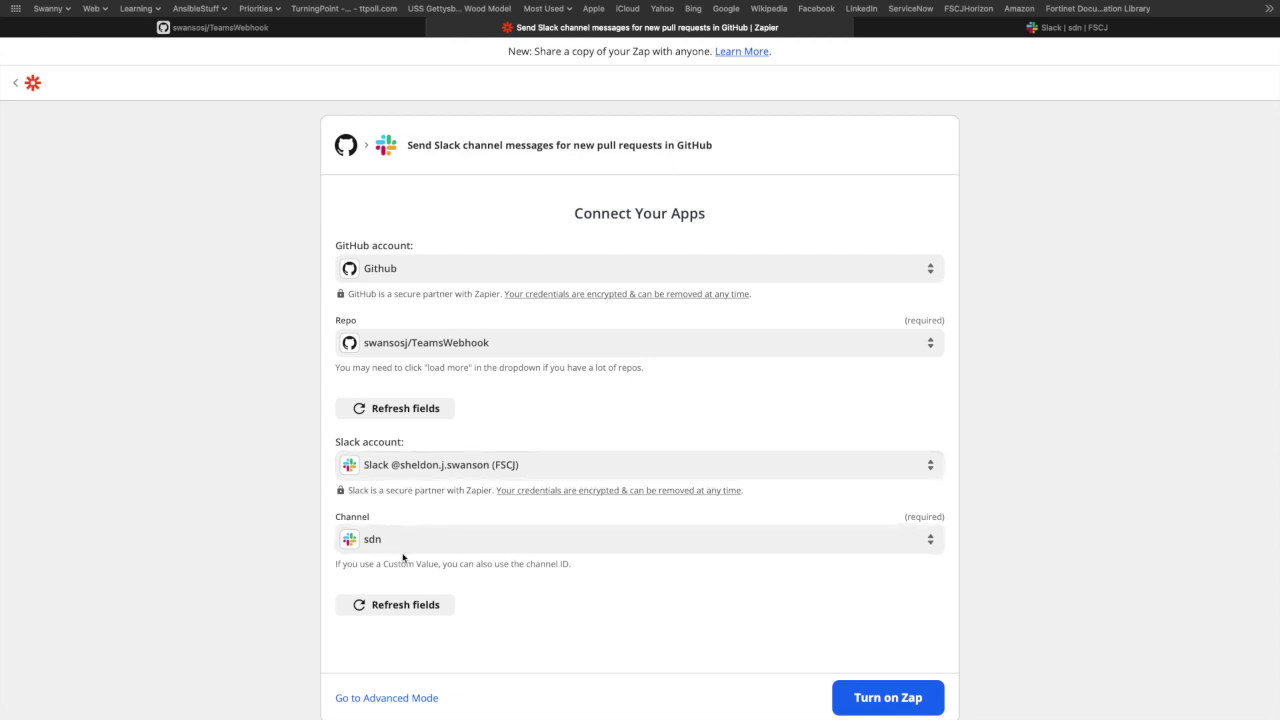
left_click(866, 705)
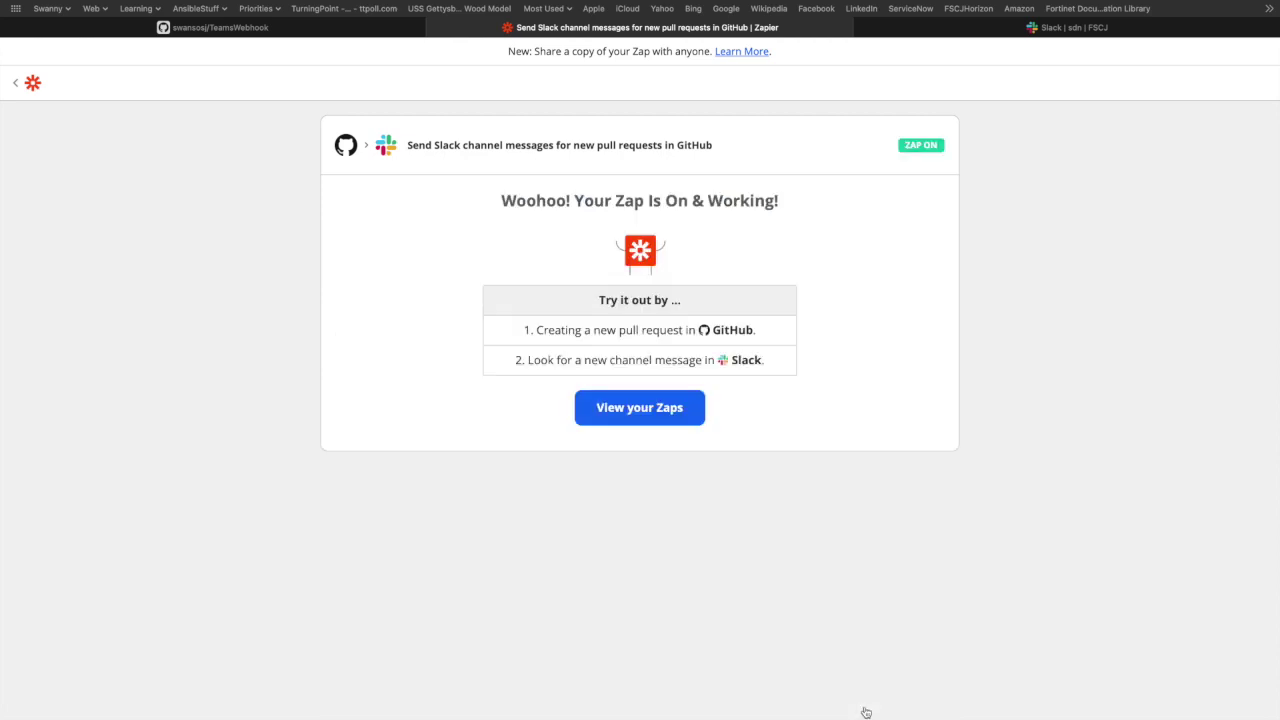
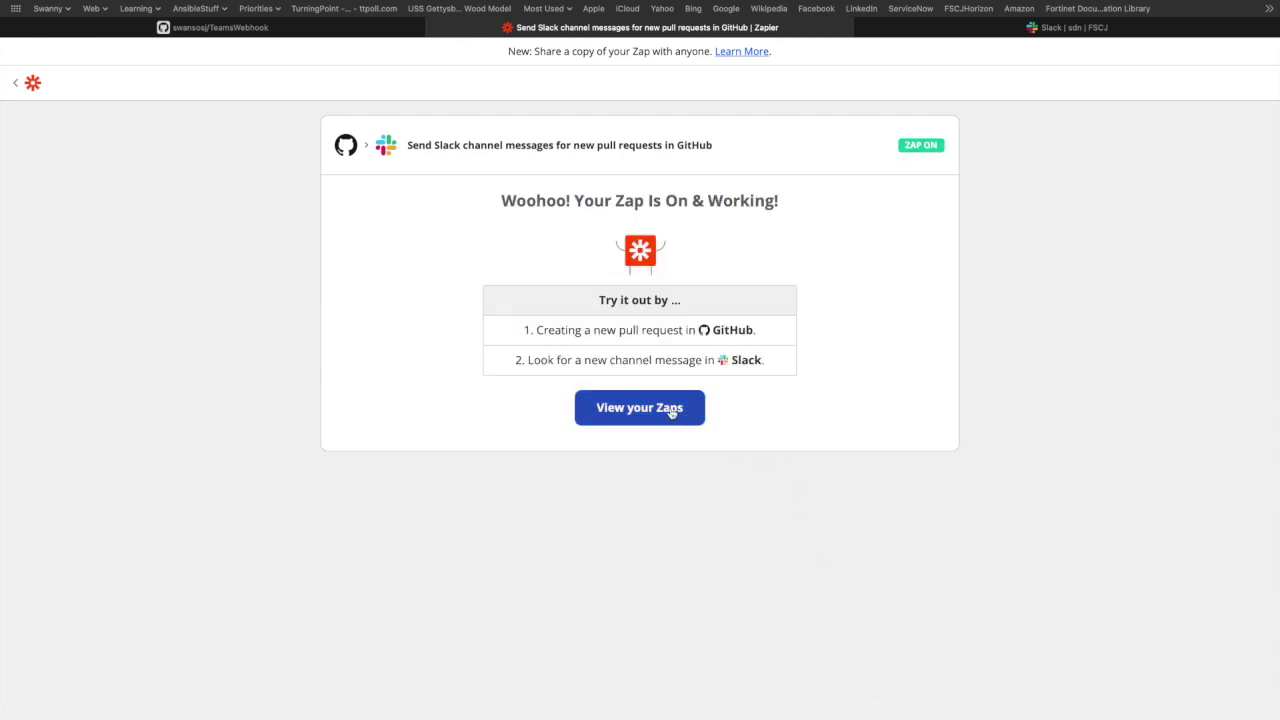
Confirm the GitHub pull-request-to-Slack zap is on, then bring up the TeamsWebhook GitHub repository.
left_click(669, 409)
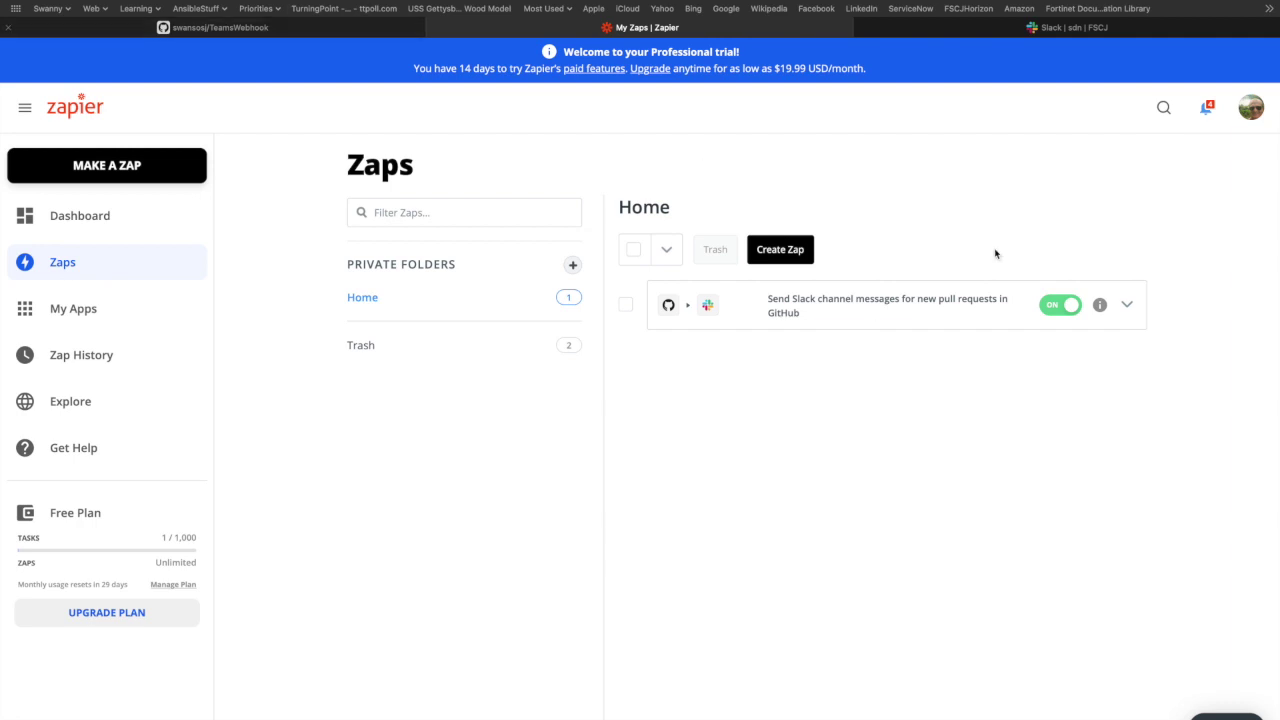
left_click(673, 305)
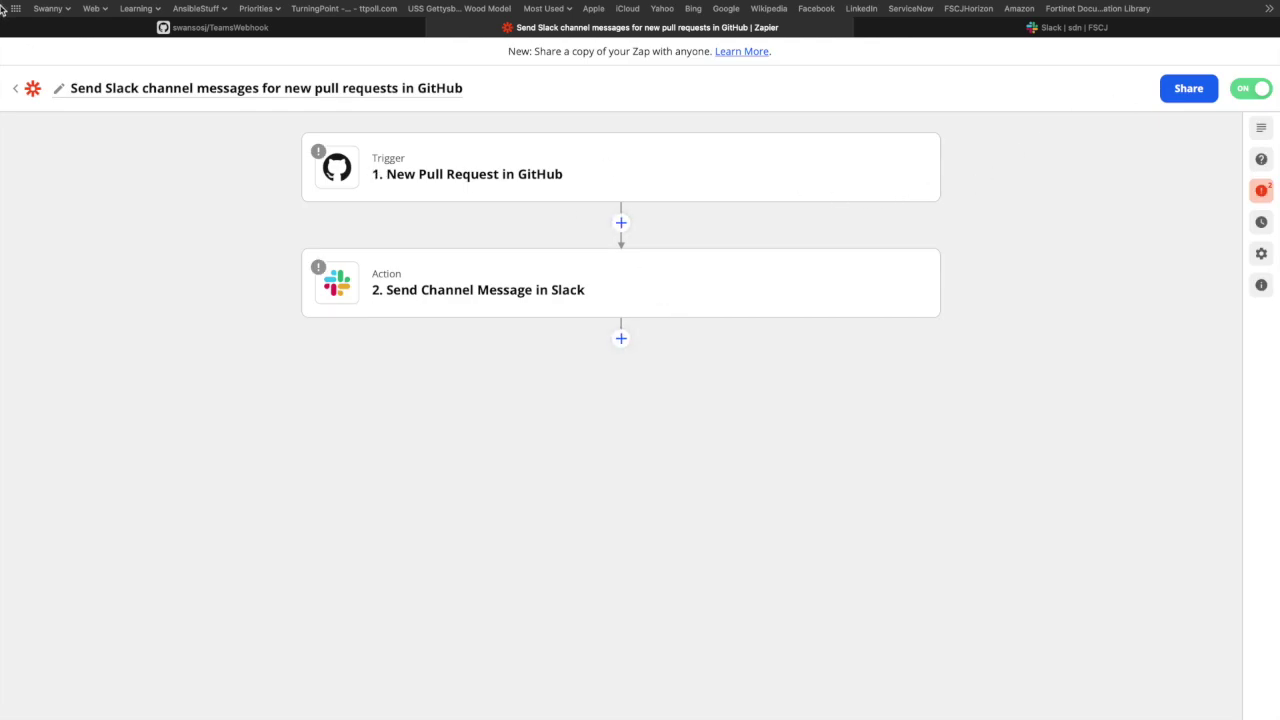
left_click(15, 90)
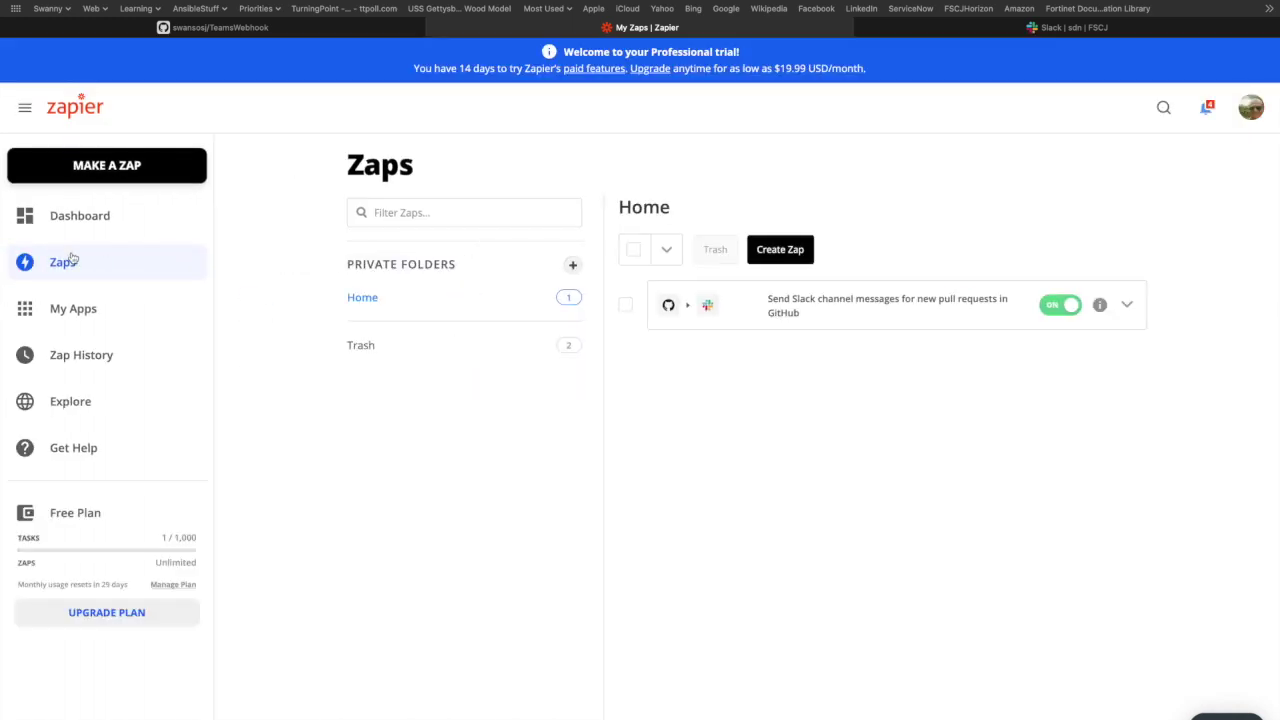
left_click(1128, 305)
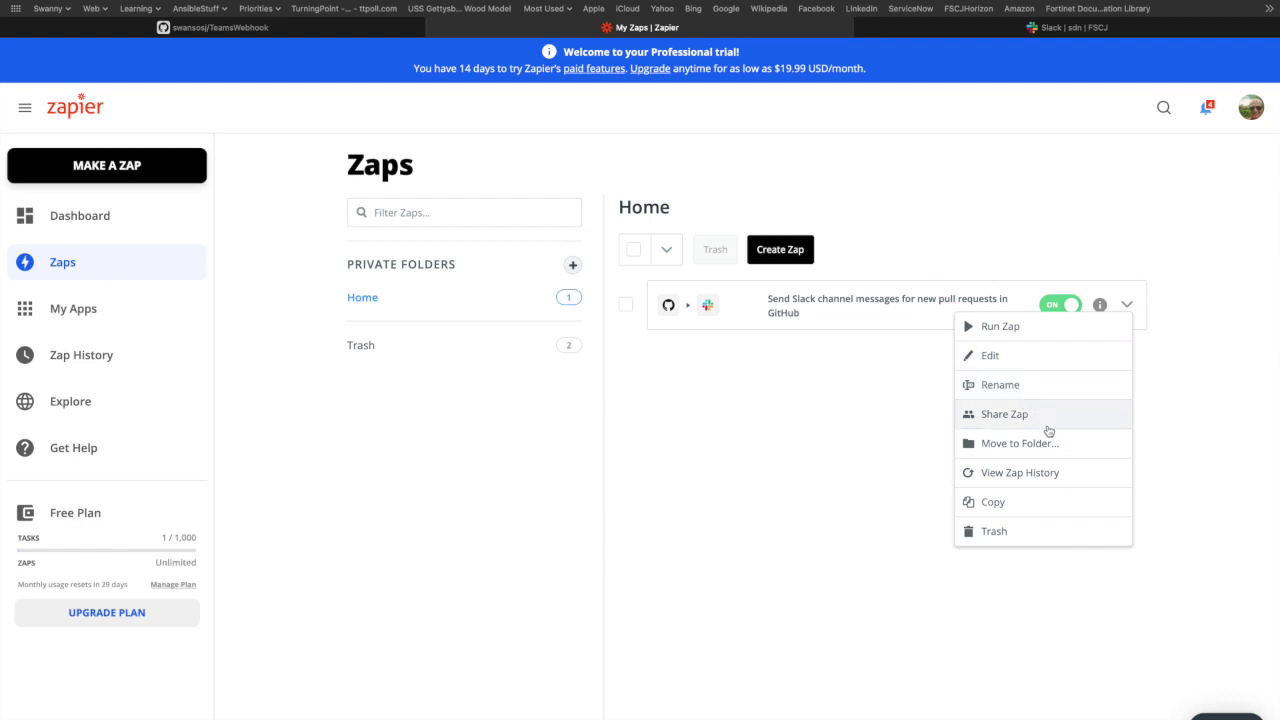
left_click(837, 405)
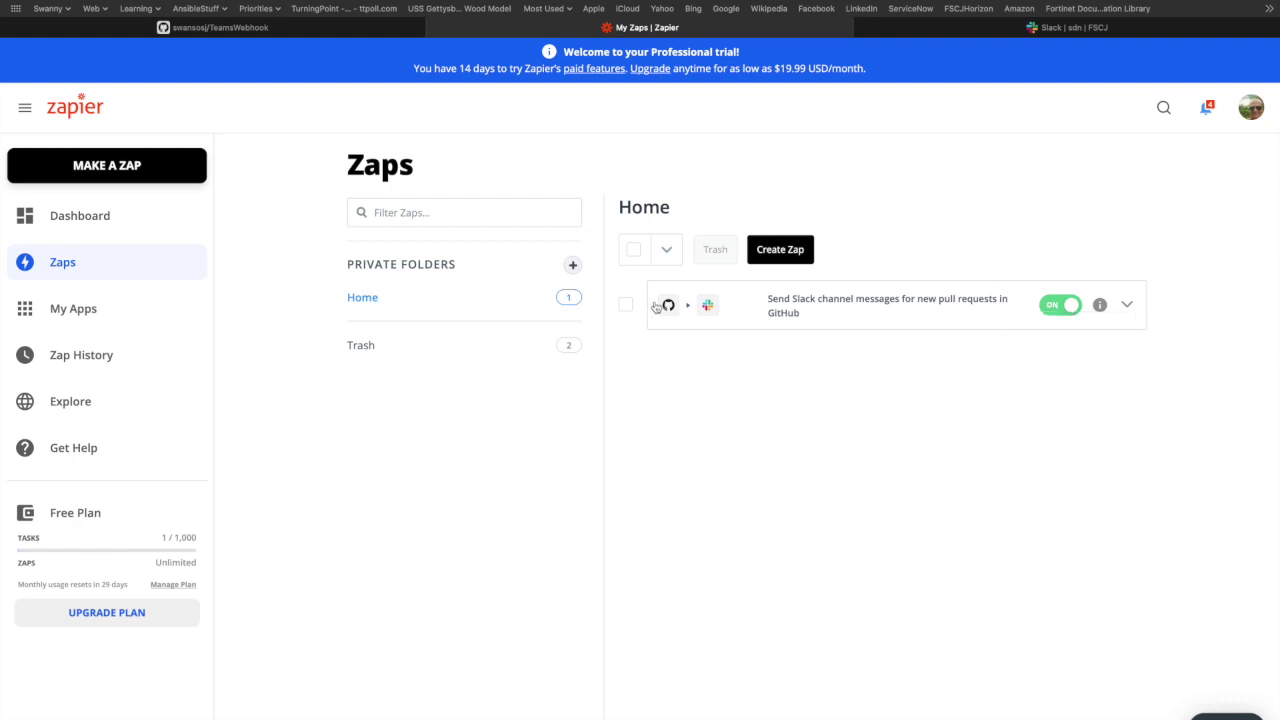
left_click(265, 27)
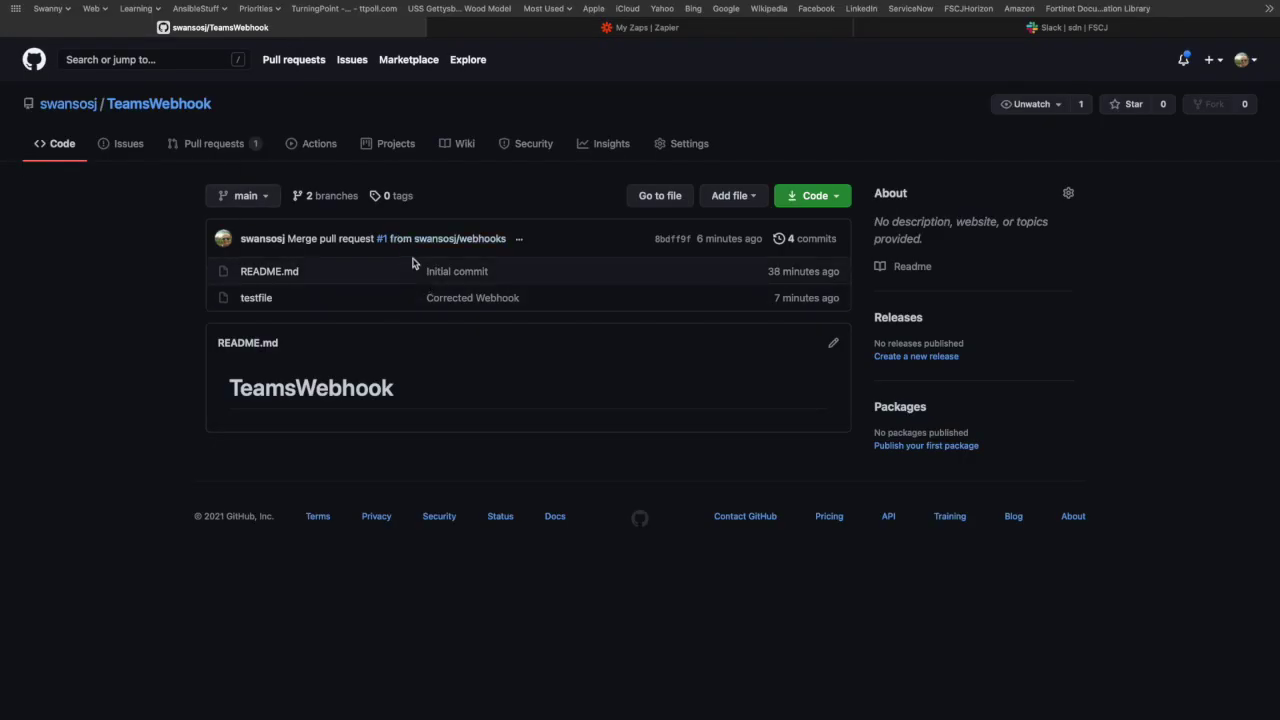
Merge pull request #2 'commit' from webhooks into main.
left_click(240, 148)
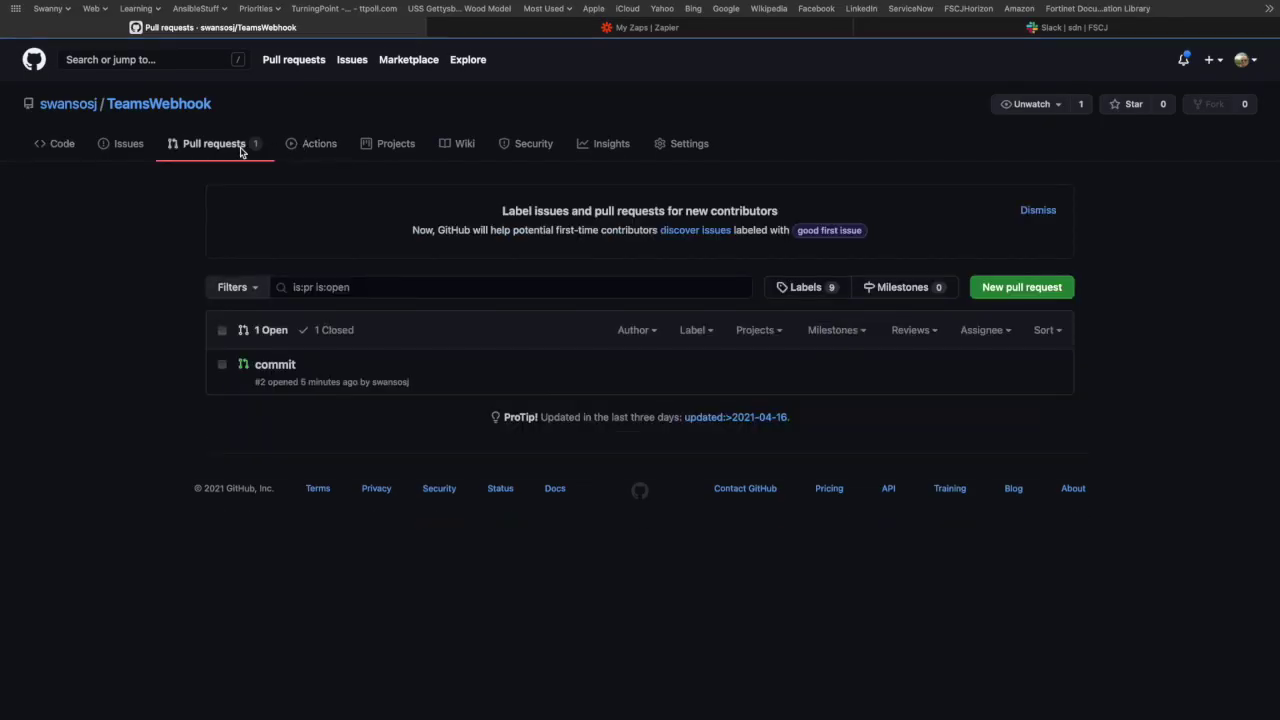
left_click(390, 382)
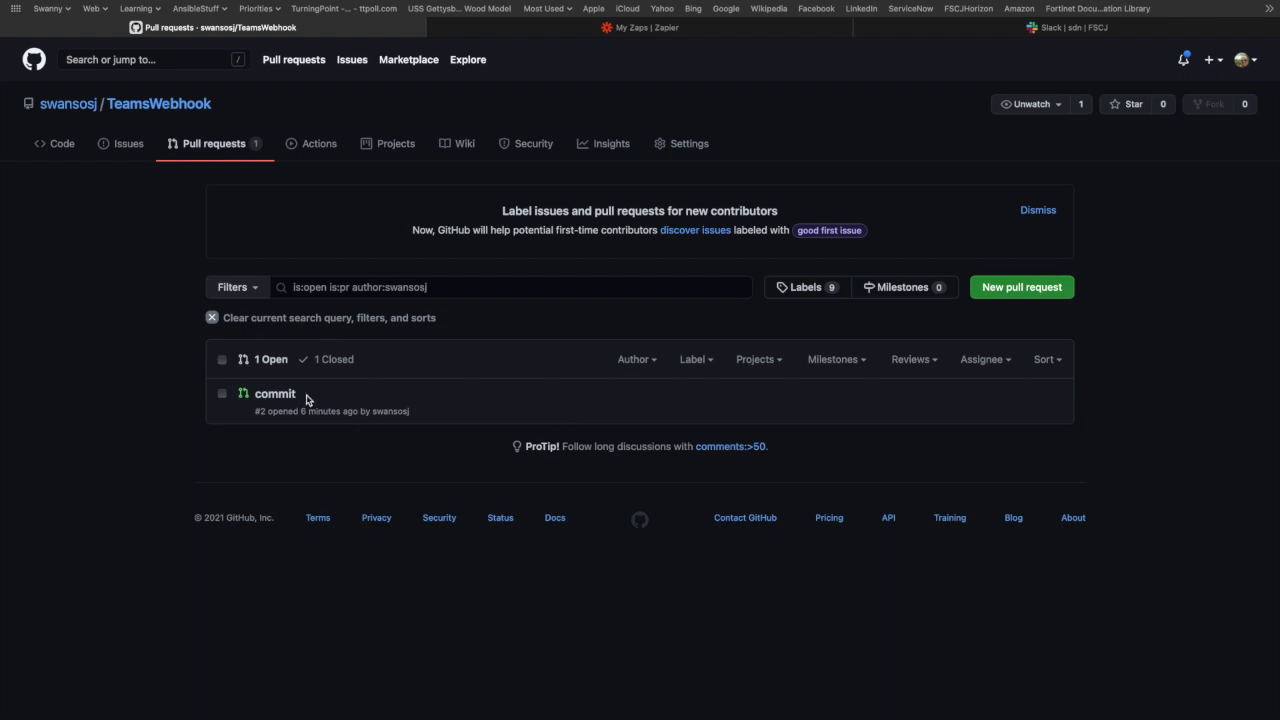
left_click(269, 396)
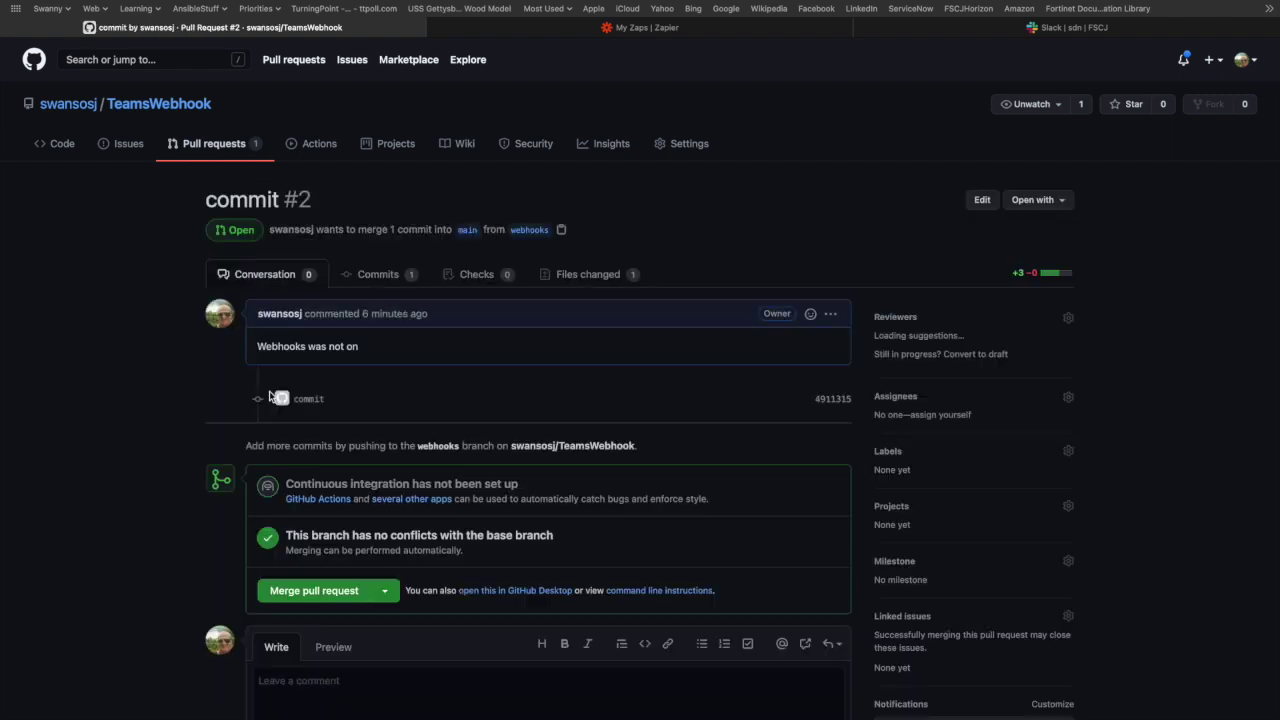
left_click(300, 591)
left_click(316, 614)
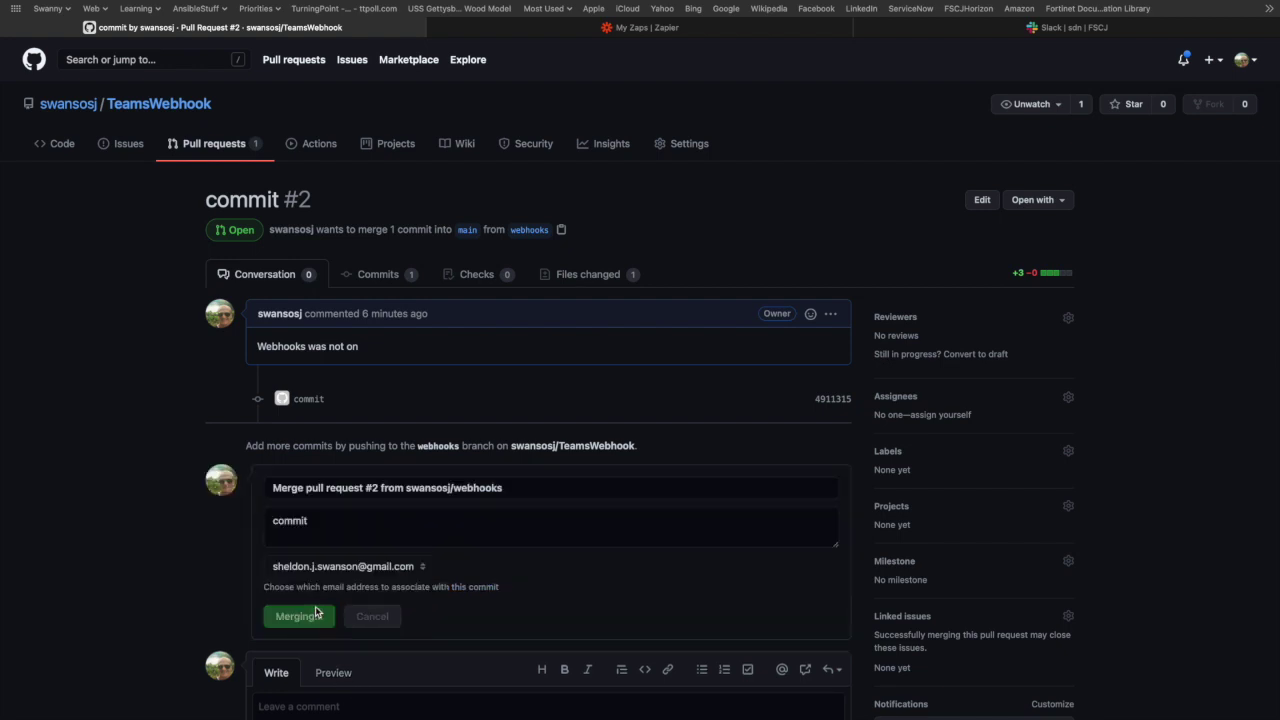
In the Code tab, view the webhooks branch and switch back to main.
left_click(60, 144)
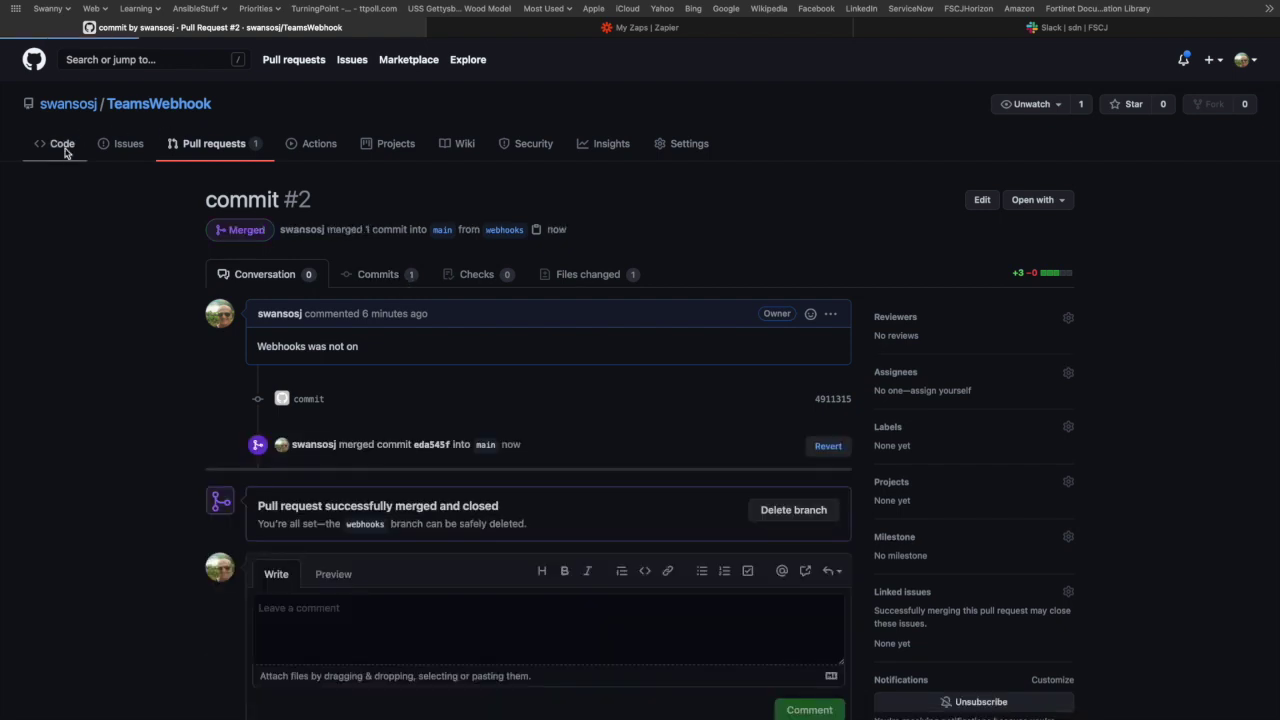
left_click(260, 198)
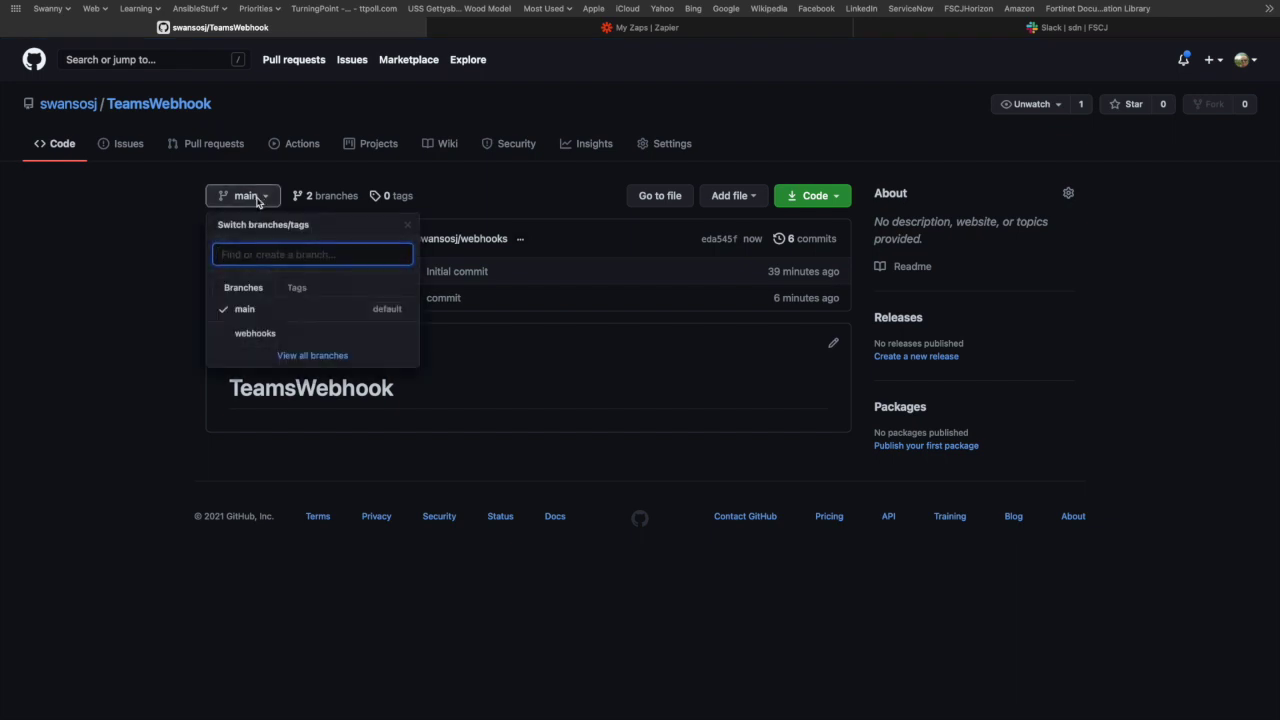
left_click(254, 332)
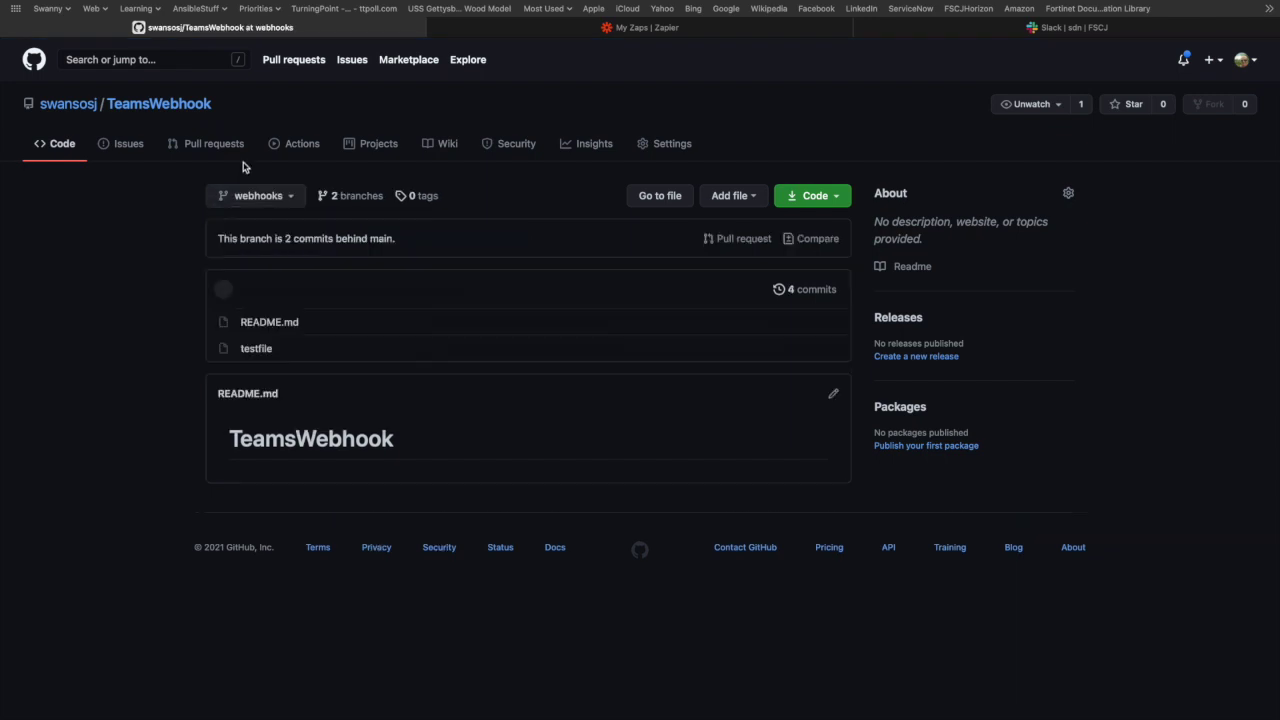
left_click(248, 200)
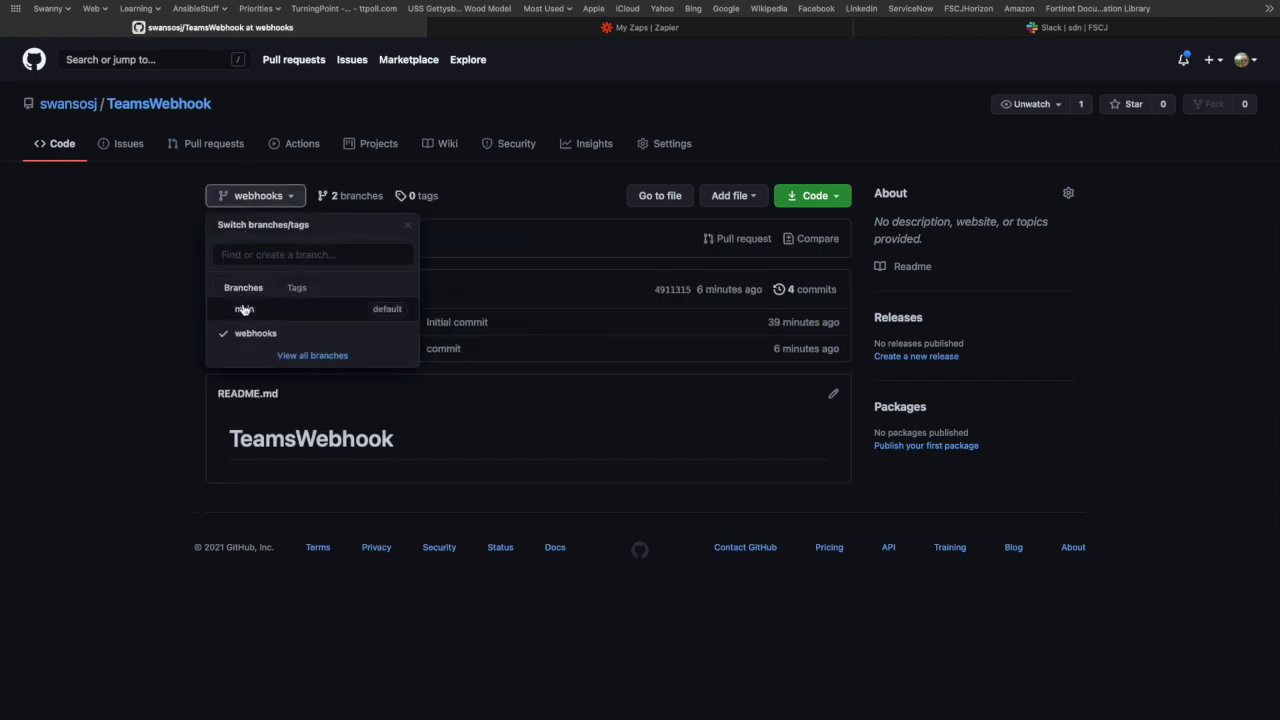
left_click(244, 310)
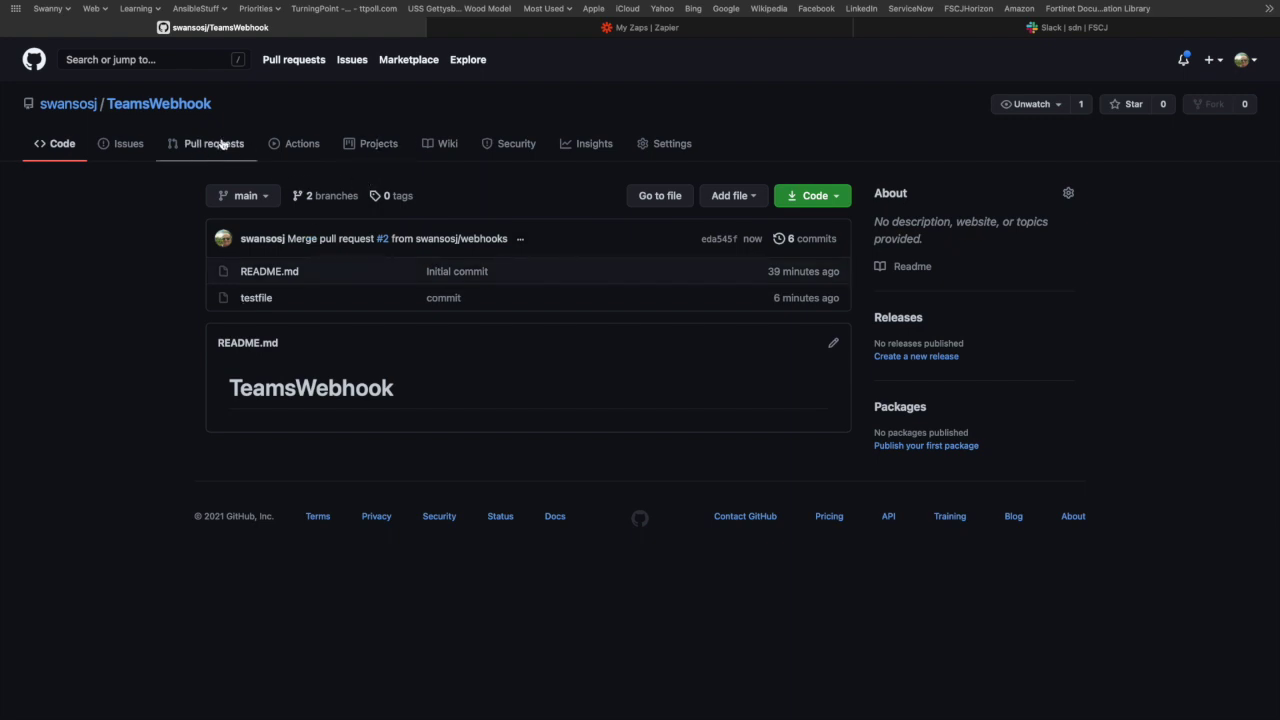
In Atom, add the line 'This is some test to' to testfile and save it.
key("ctrl+Left")
key("Escape")
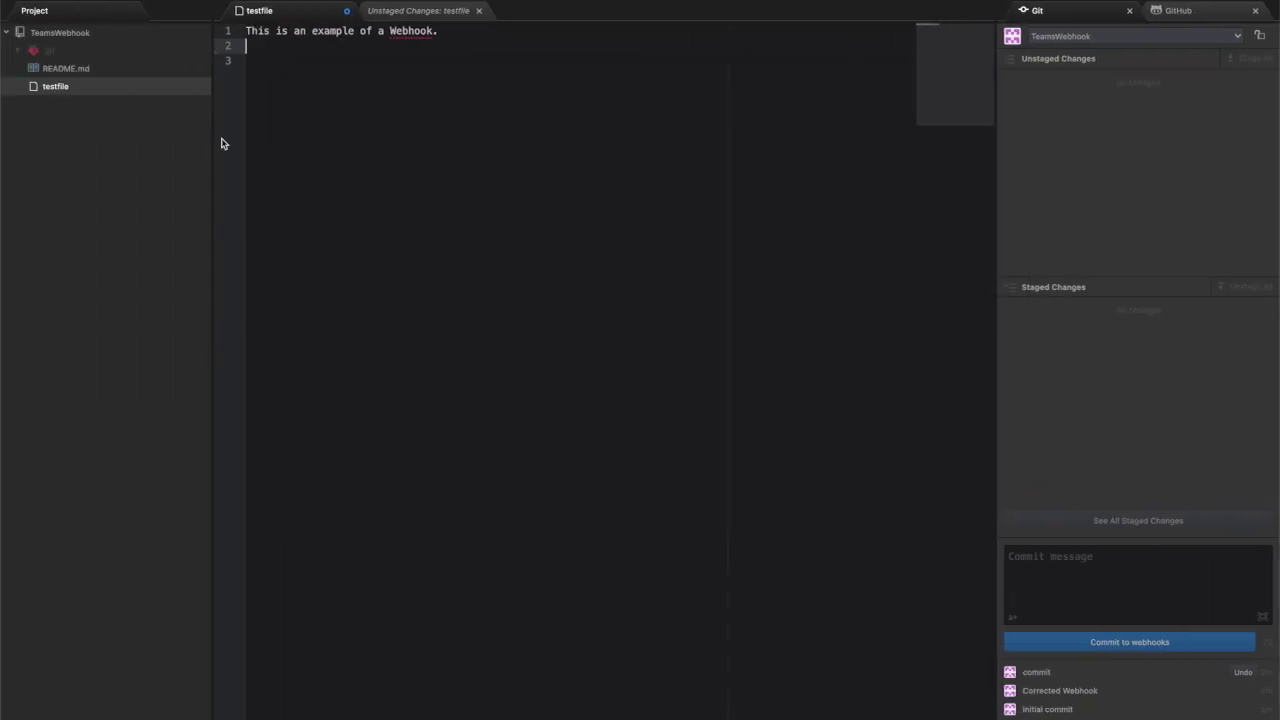
key("Return")
key("Return")
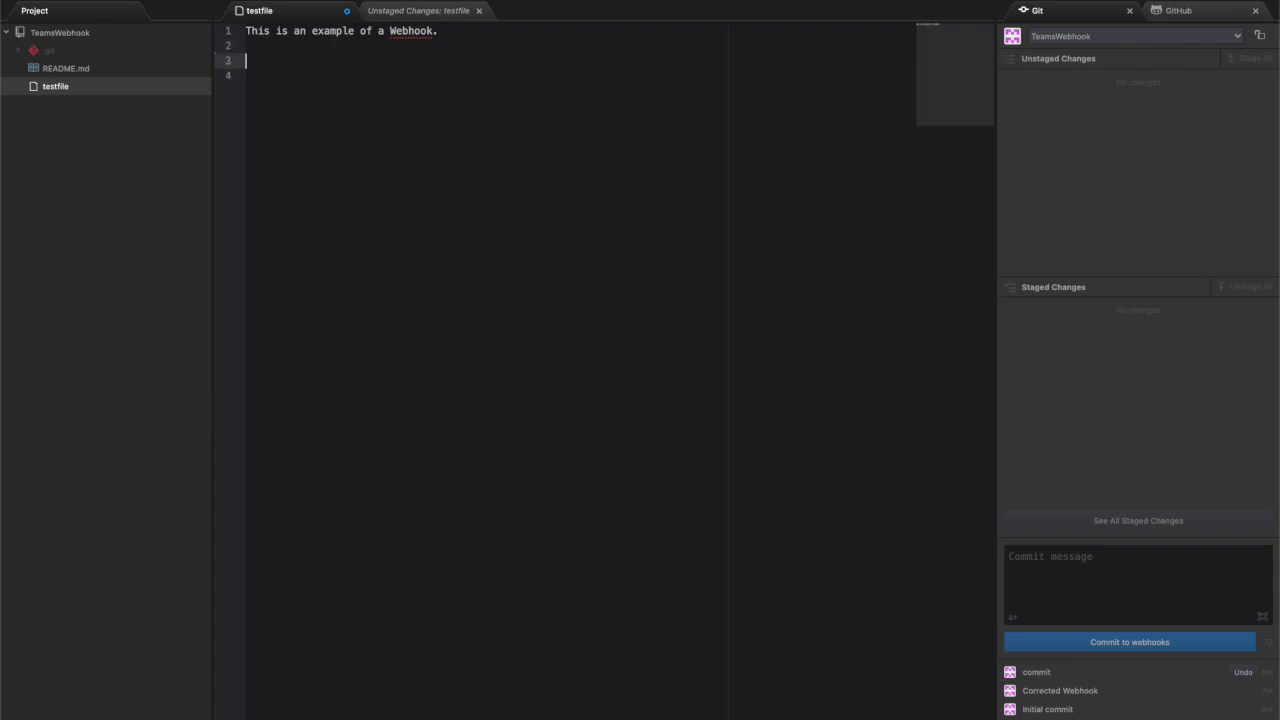
type("This is so")
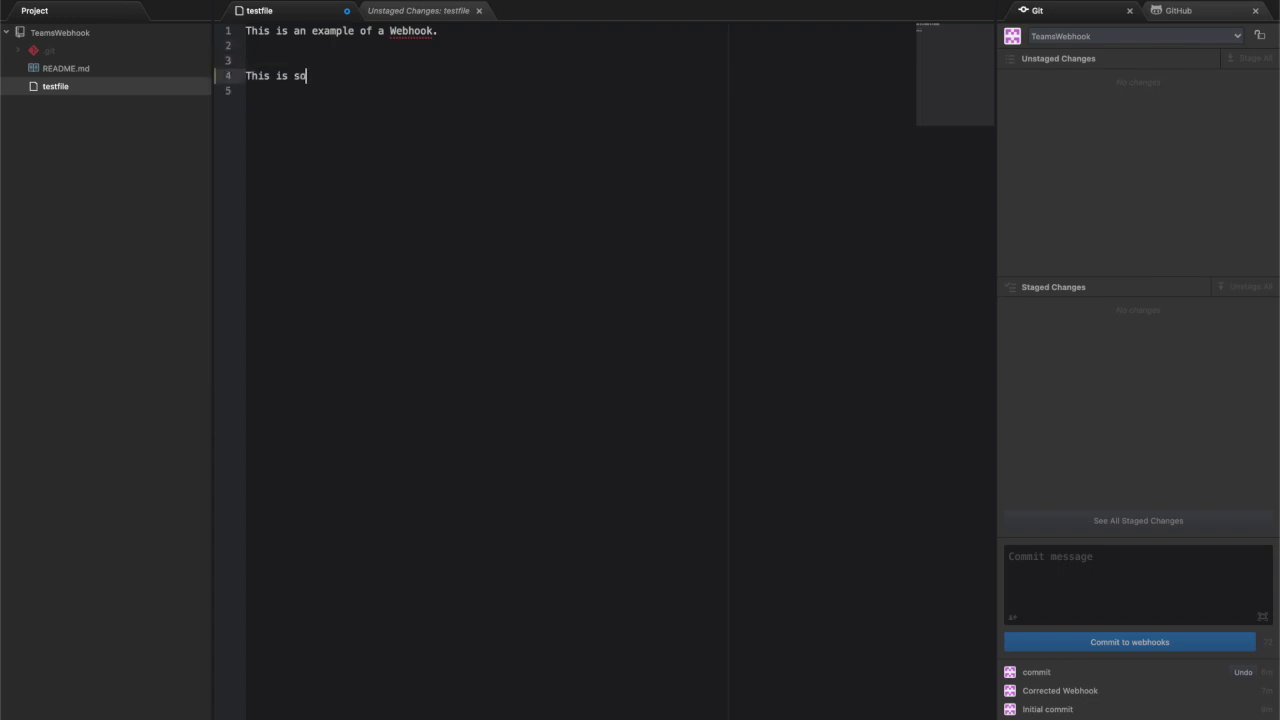
type("me test to make a pull request")
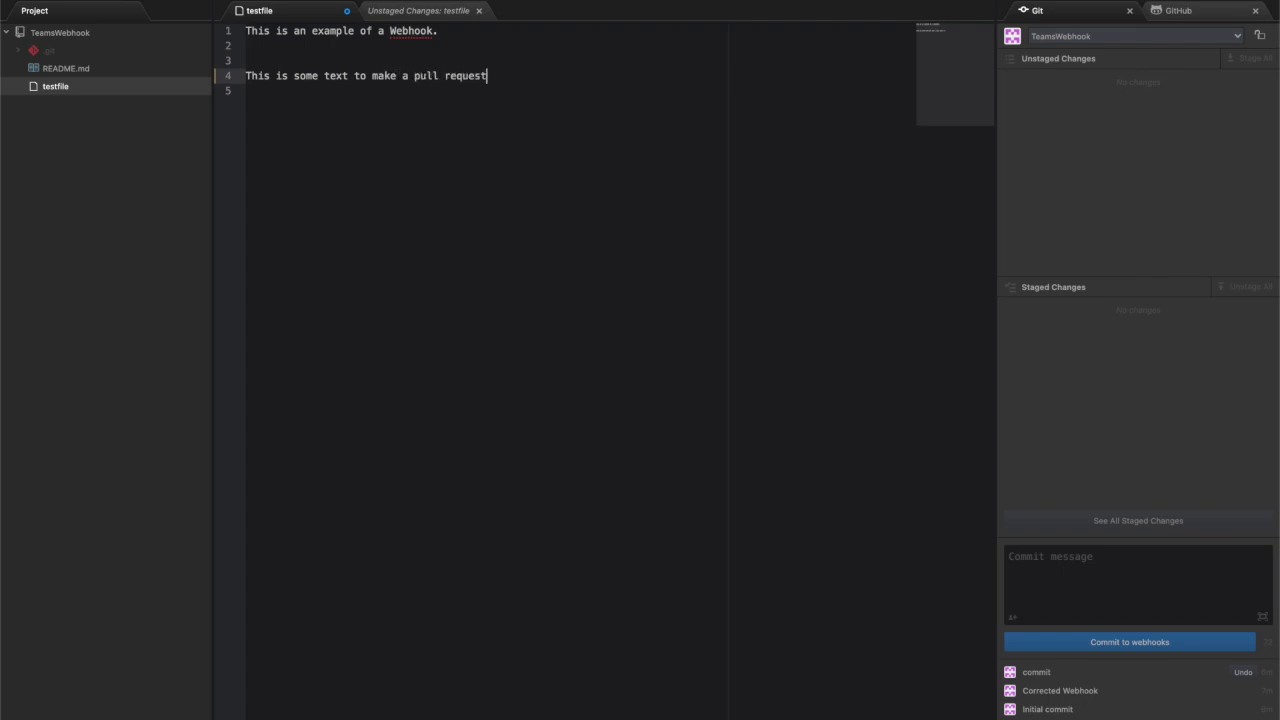
key("ctrl+s")
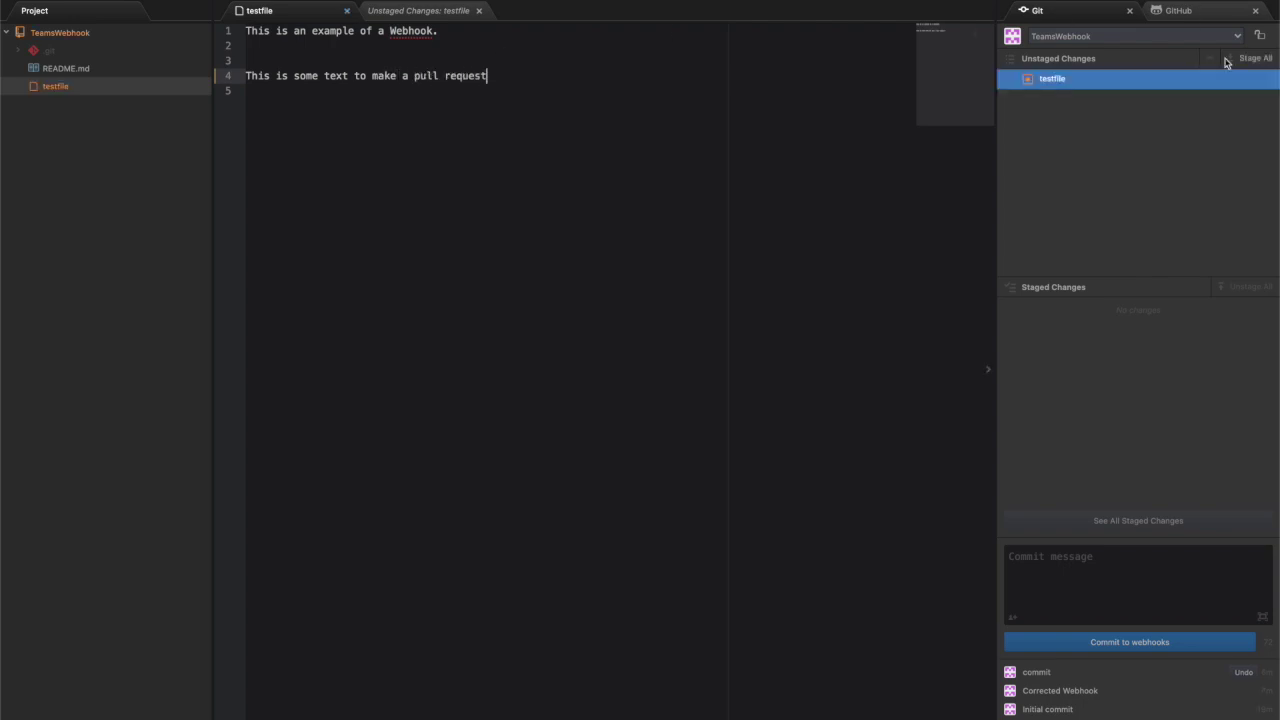
Stage testfile and commit it to webhooks with the message 'Commit Message'.
left_click(1258, 58)
left_click(1051, 570)
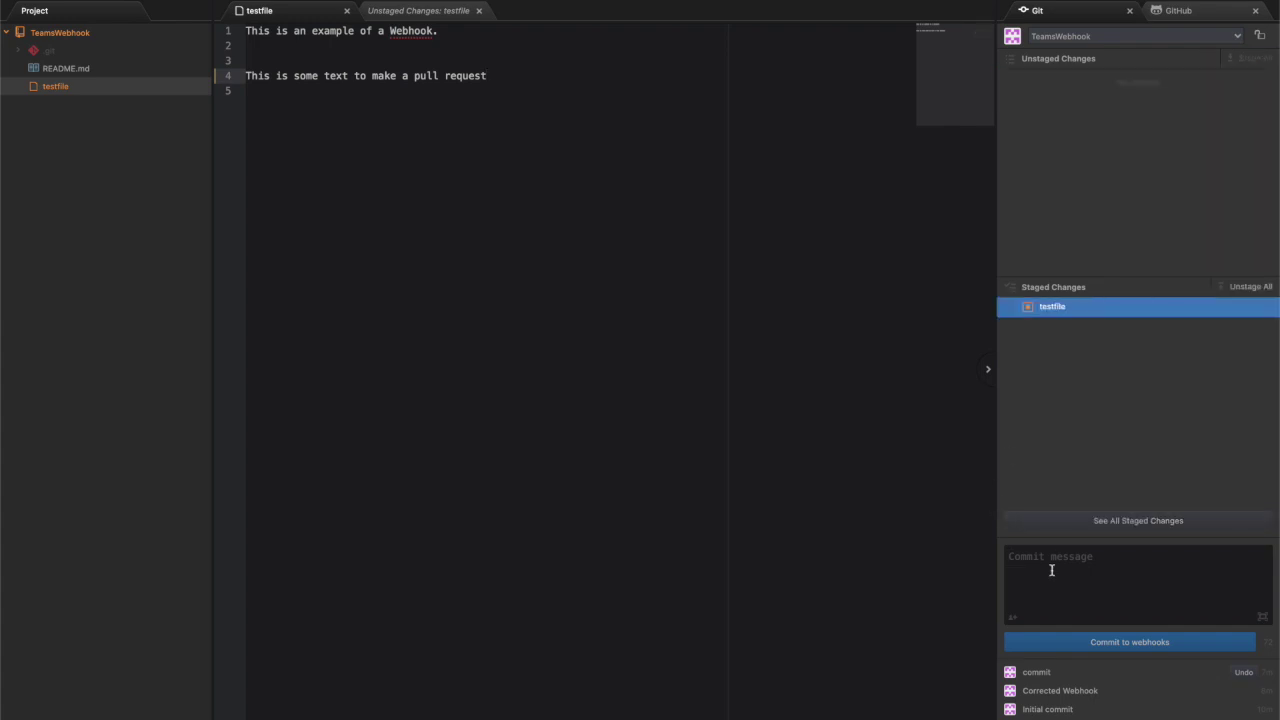
type("Commit Message")
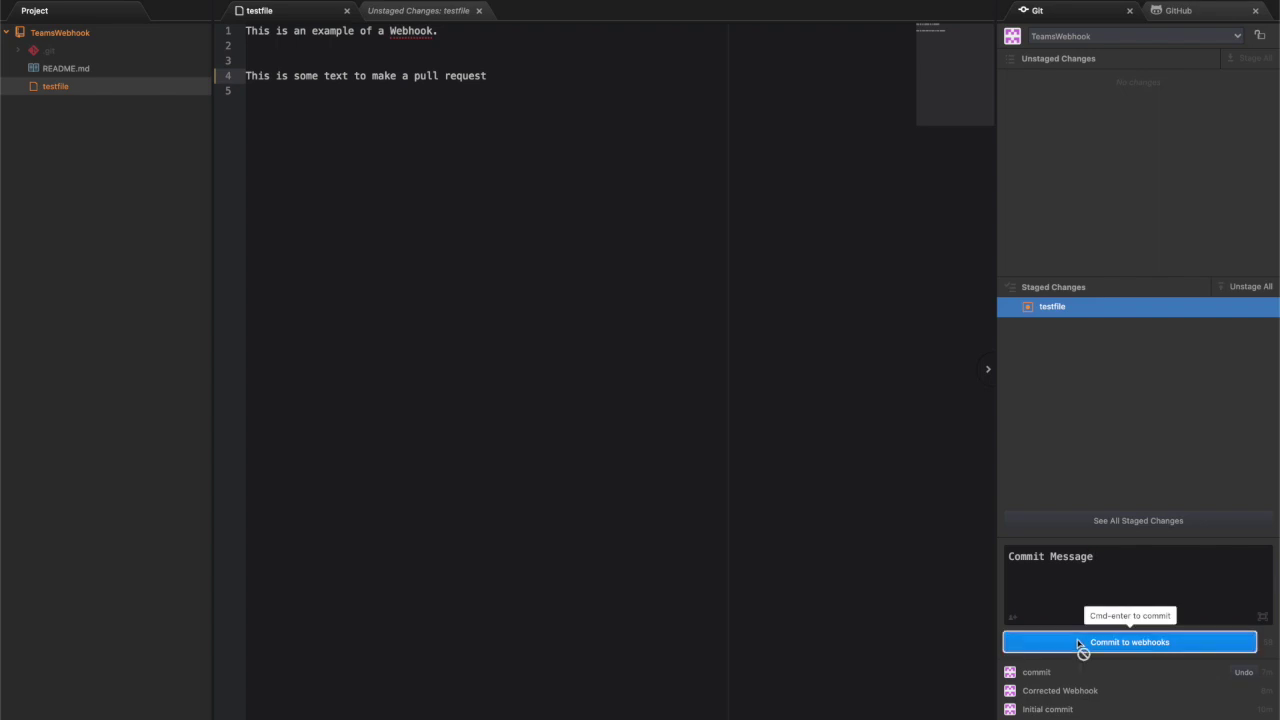
left_click(1075, 642)
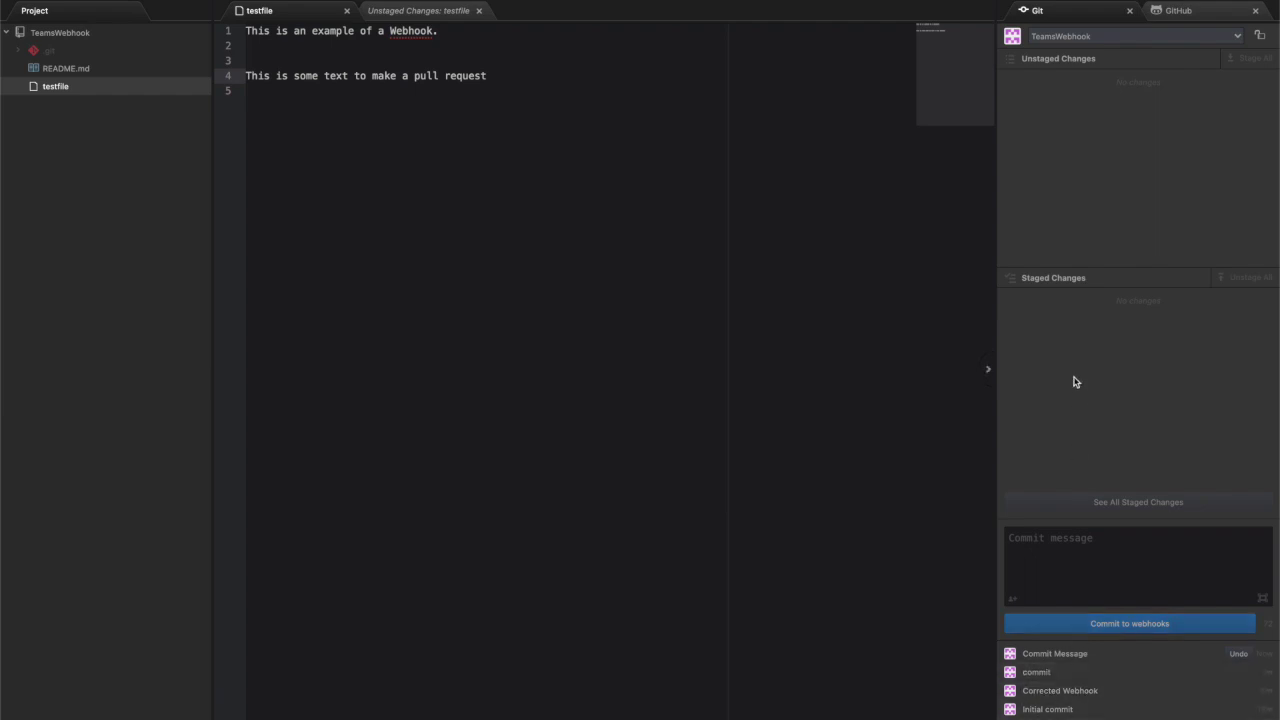
key("ctrl+Right")
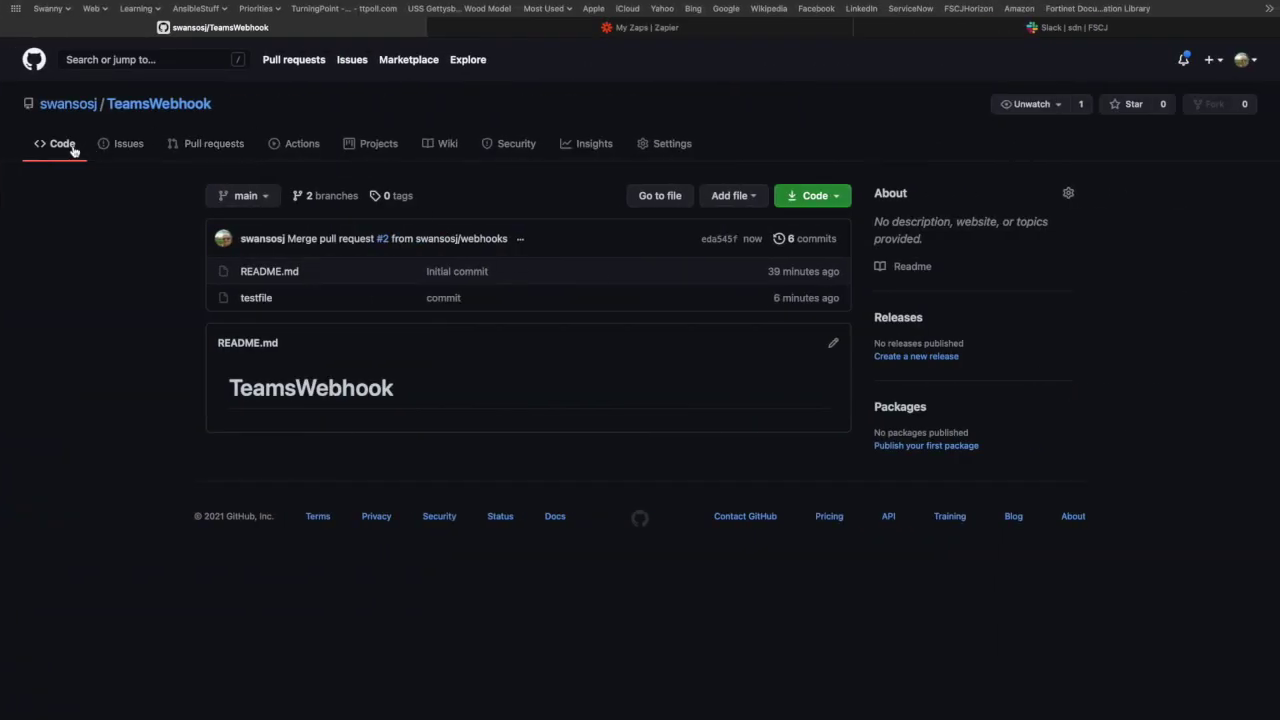
Start a new pull request comparing the webhooks branch against main.
left_click(214, 143)
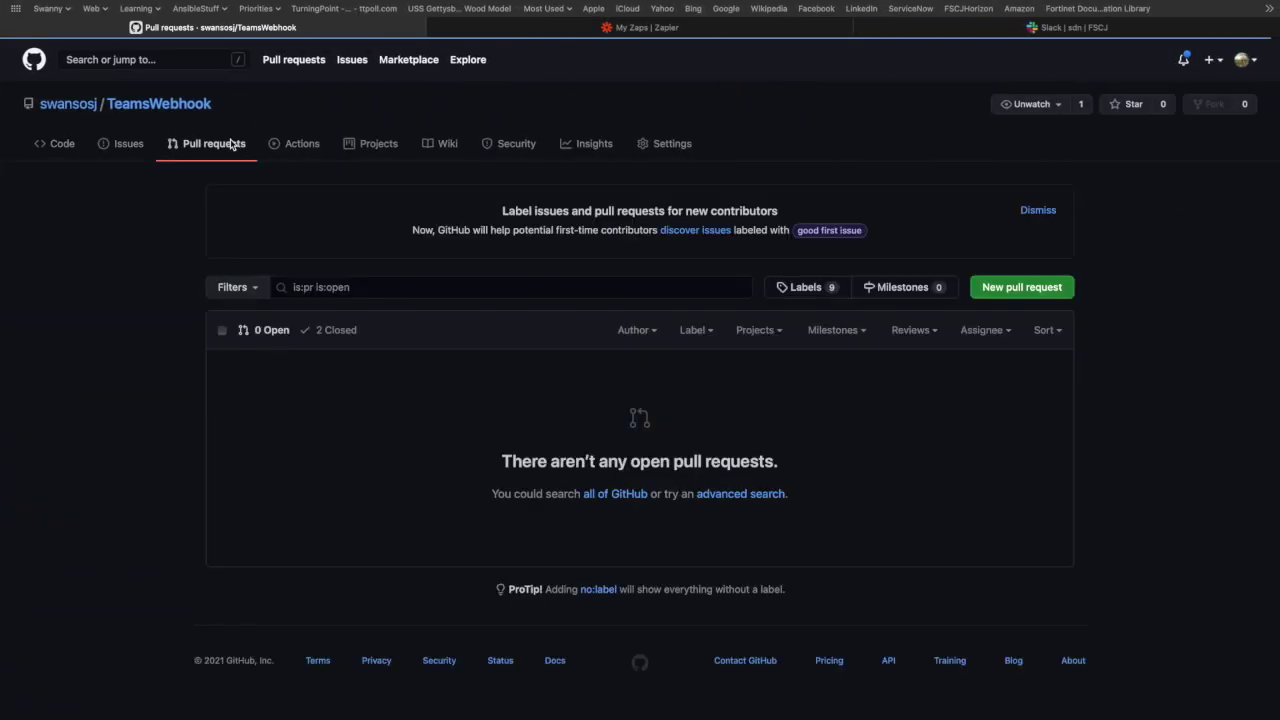
left_click(1047, 290)
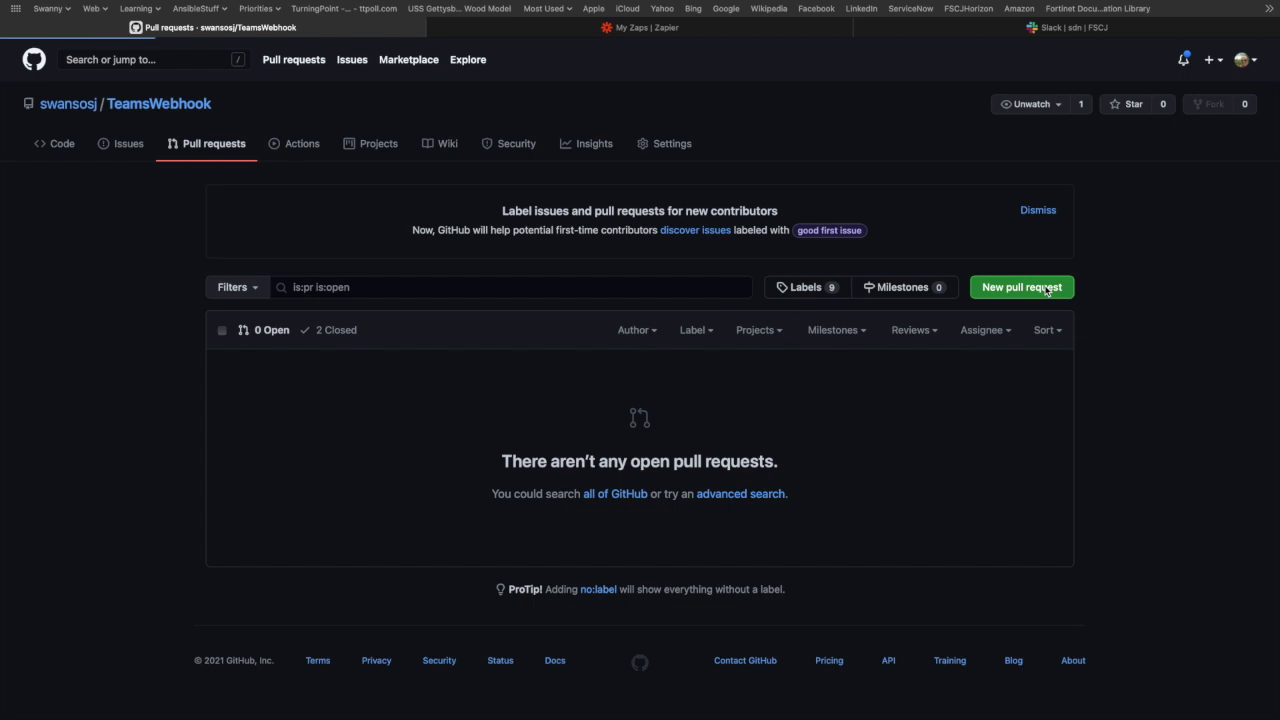
left_click(376, 268)
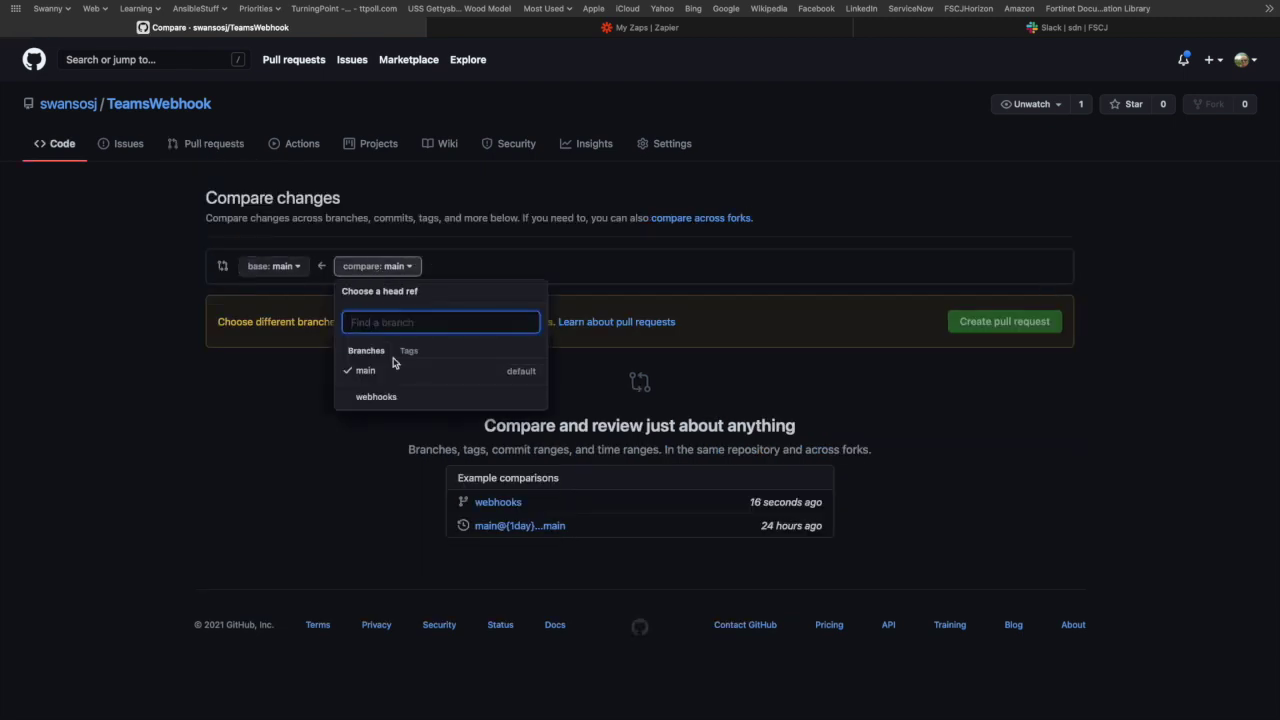
left_click(389, 398)
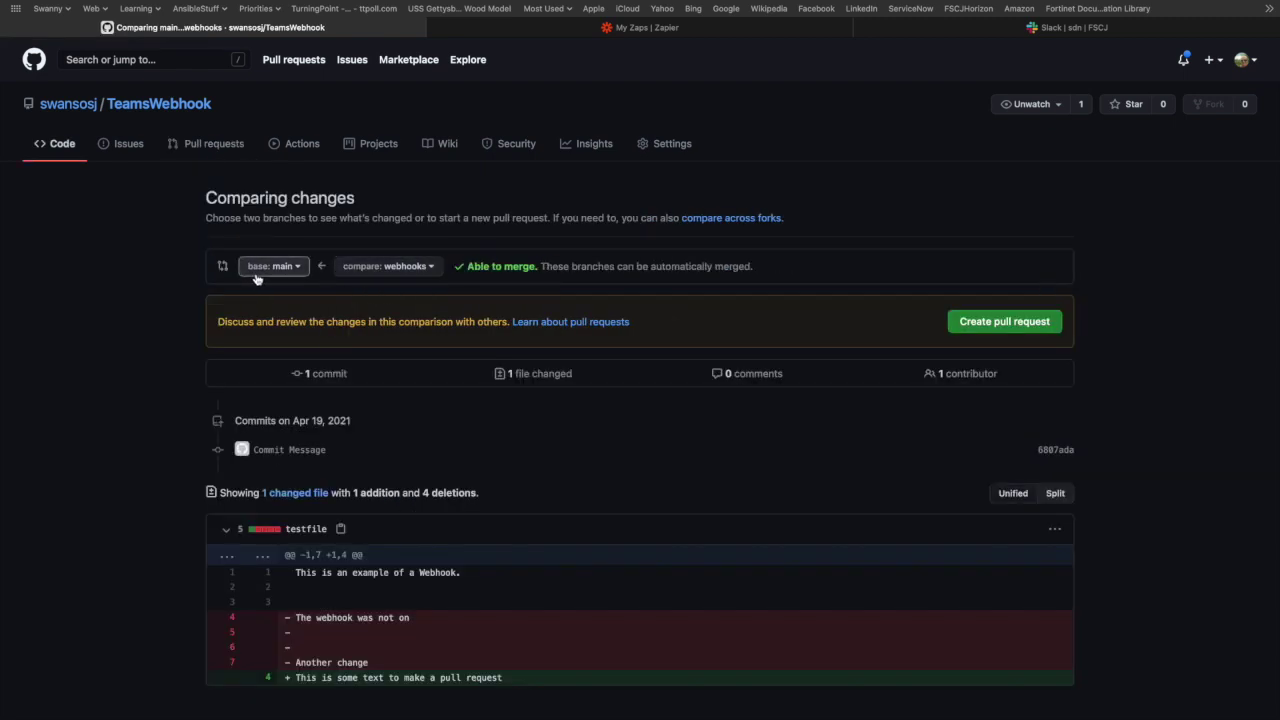
left_click(982, 324)
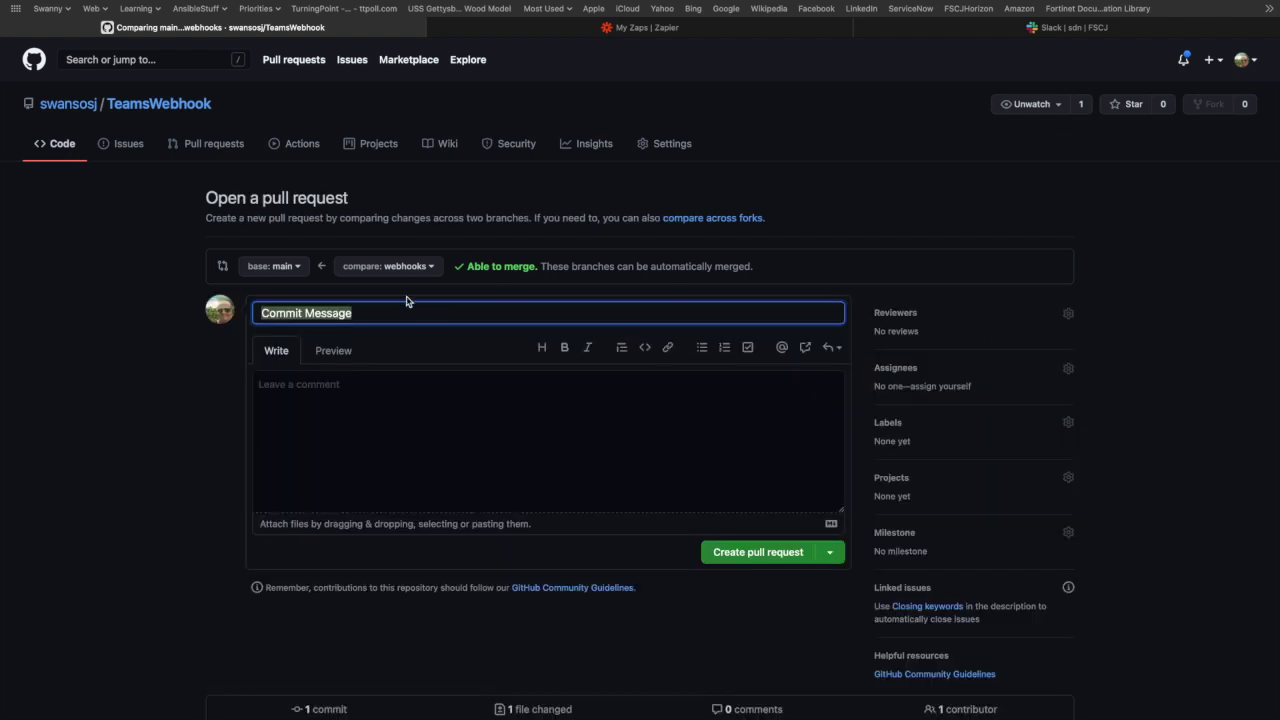
Describe the pull request as 'Demonstrating Webhooks' and create it.
left_click(367, 386)
type("Demonstrating Webhooks")
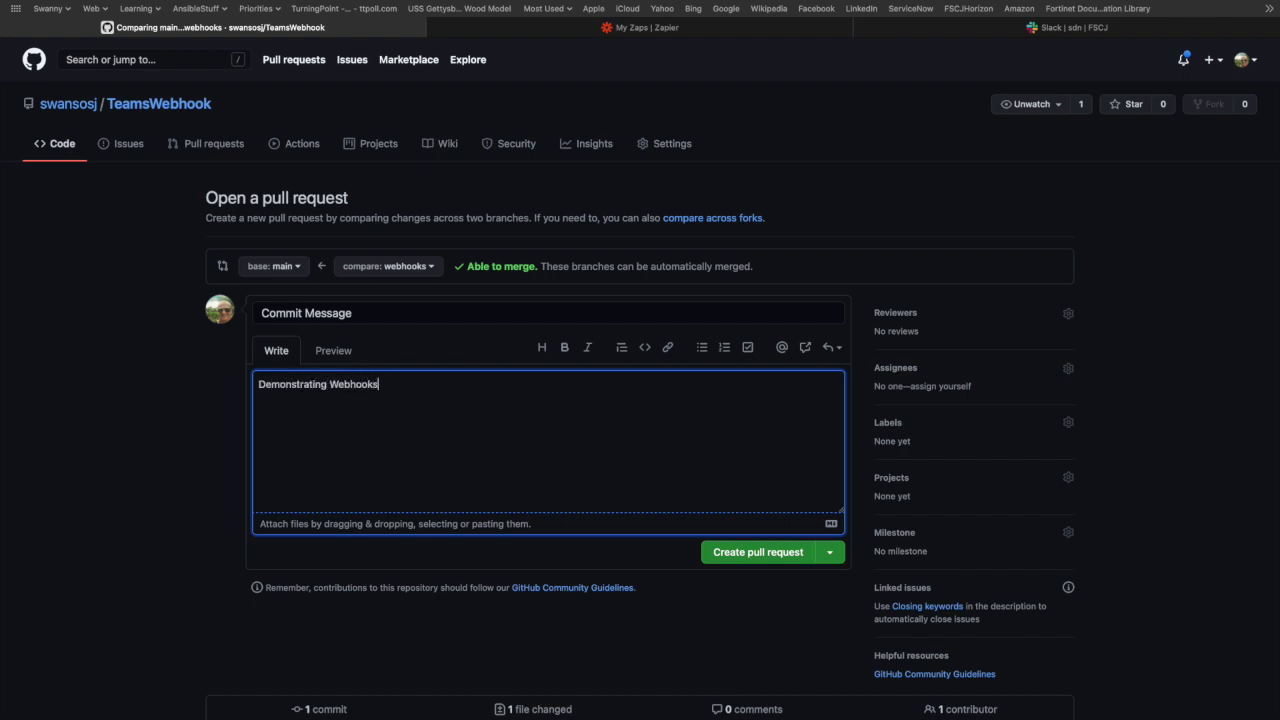
left_click(740, 558)
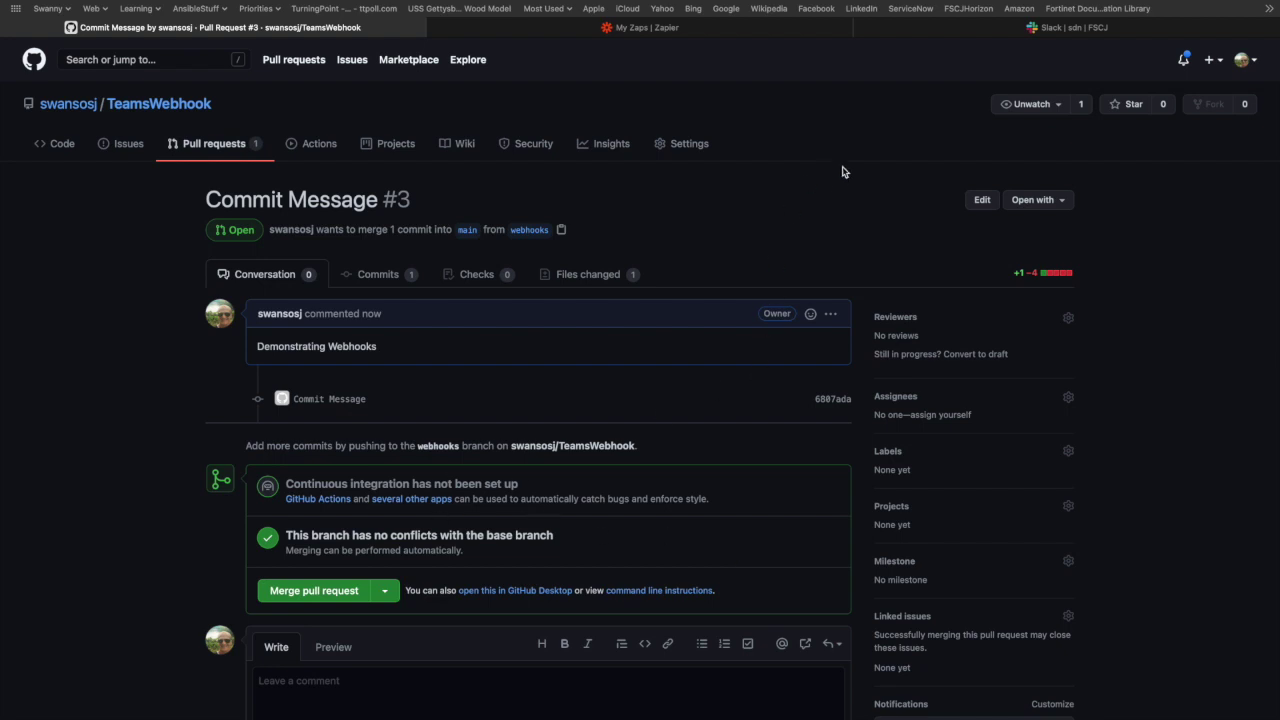
Refresh Slack's #sdn channel via #general to see Zapier's New Pull Request alert for PR #3.
left_click(1018, 28)
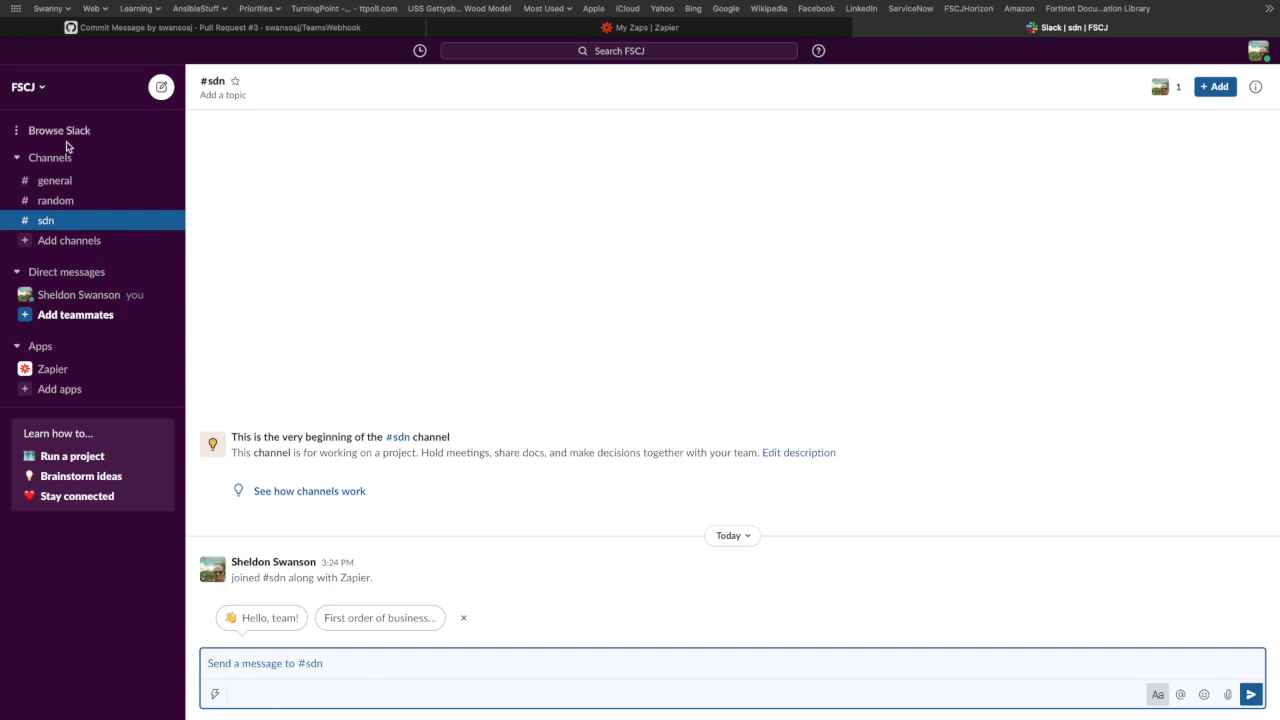
left_click(70, 181)
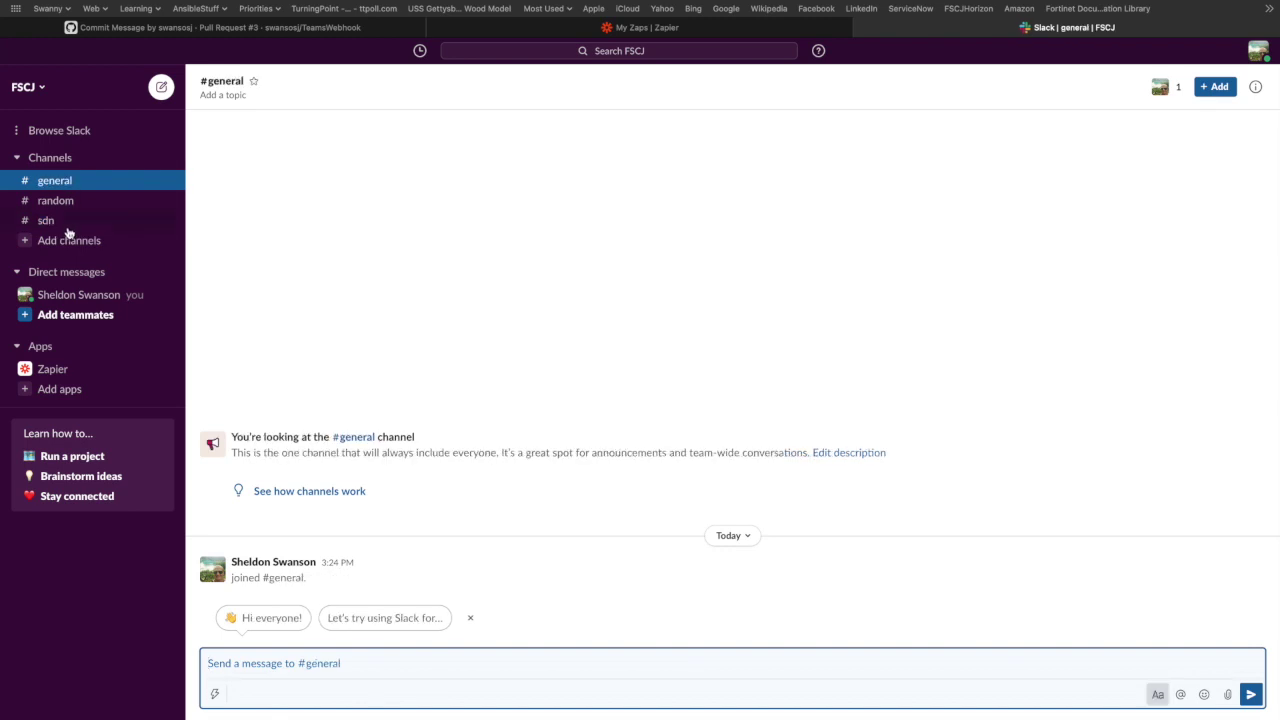
left_click(67, 228)
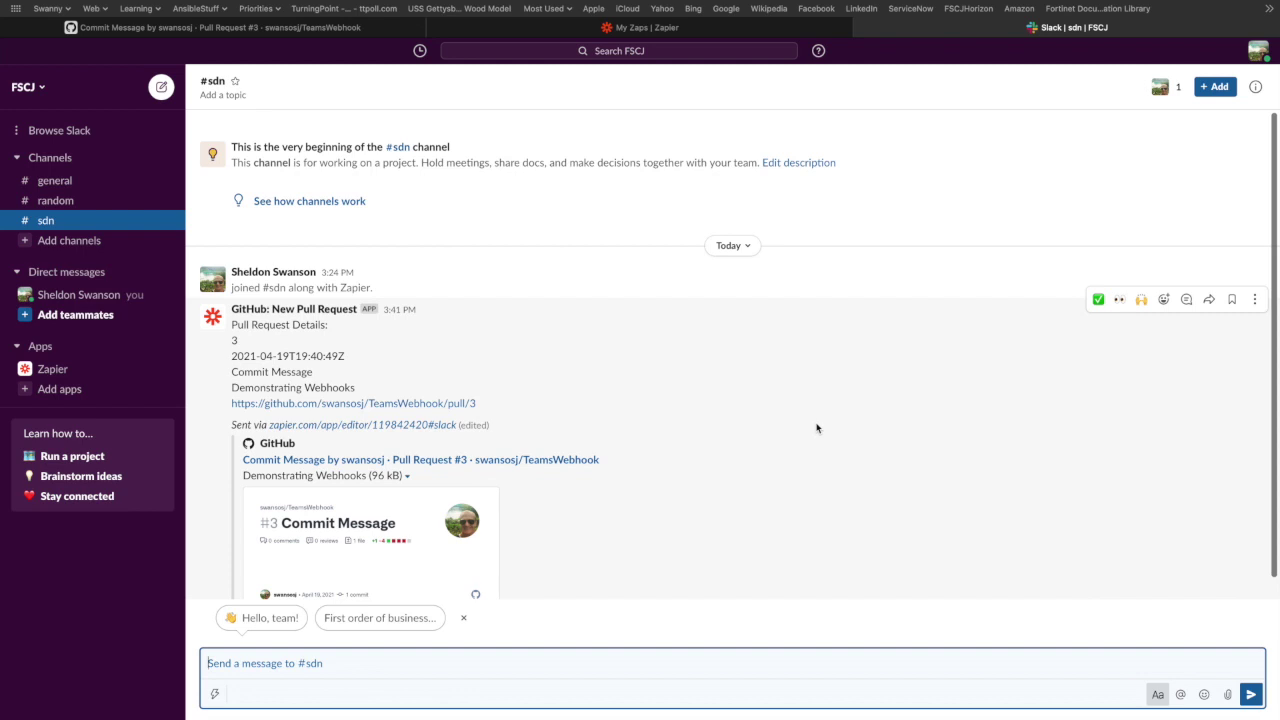
left_click(650, 30)
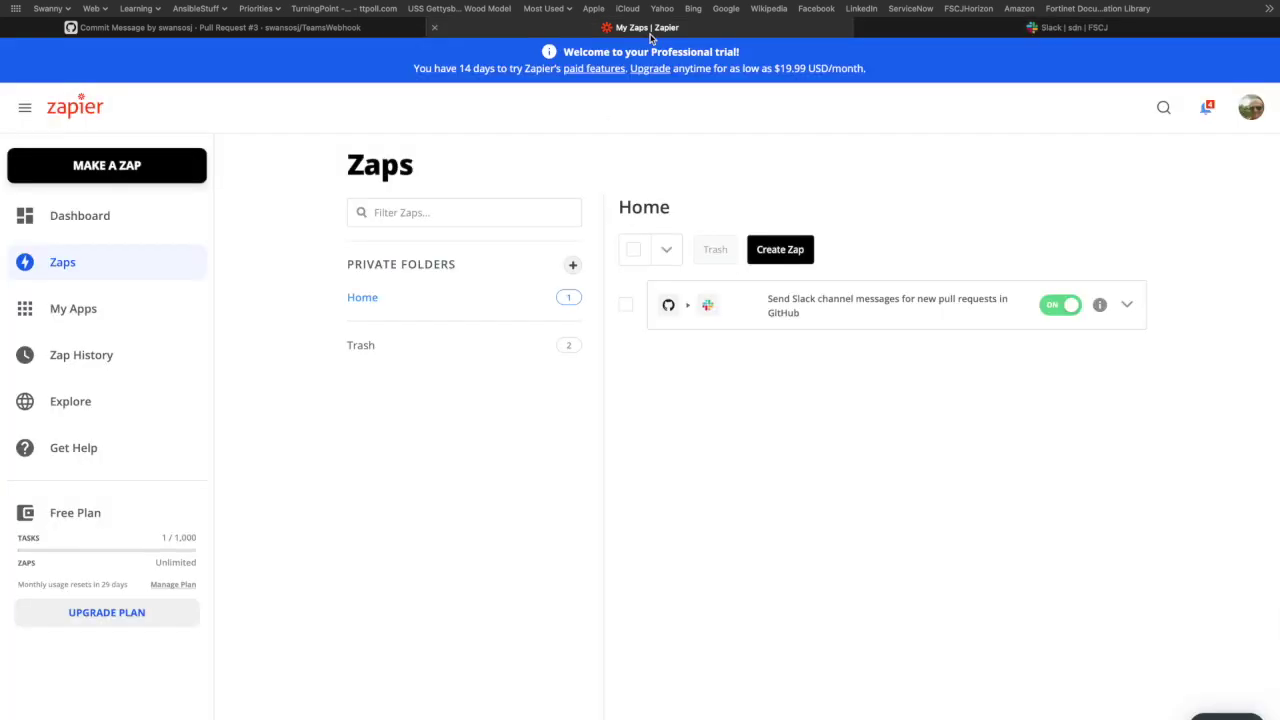
Show Zapier's My Apps list with the GitHub and Slack connections.
left_click(75, 309)
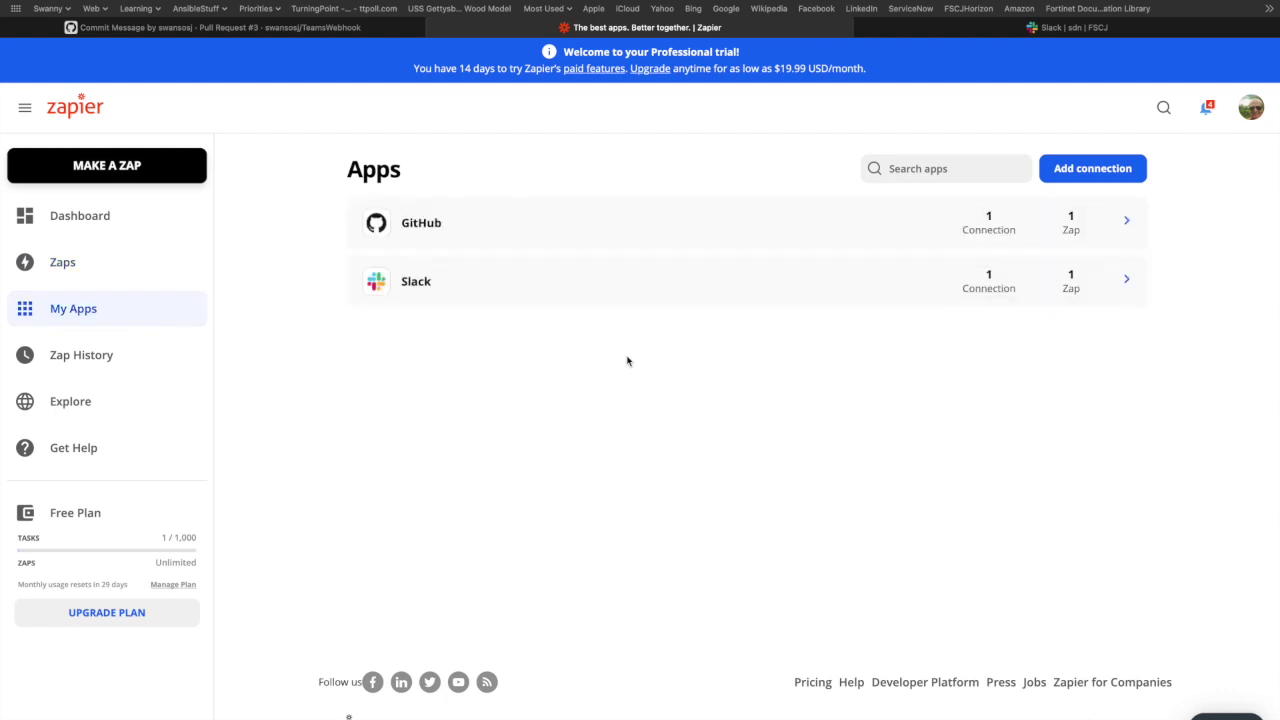